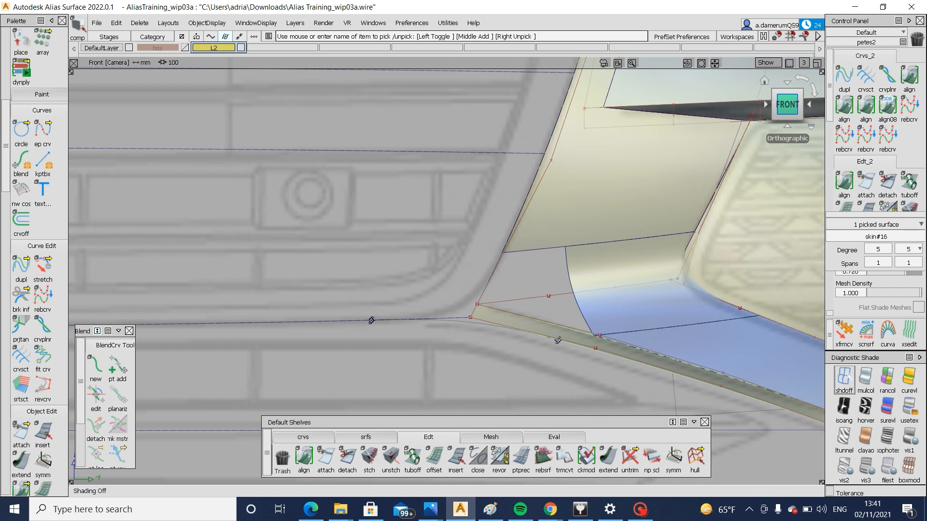
# Inspect the thin lower strip at the open corner against the front reference drawing with its shading off
pyautogui.click(847, 375)
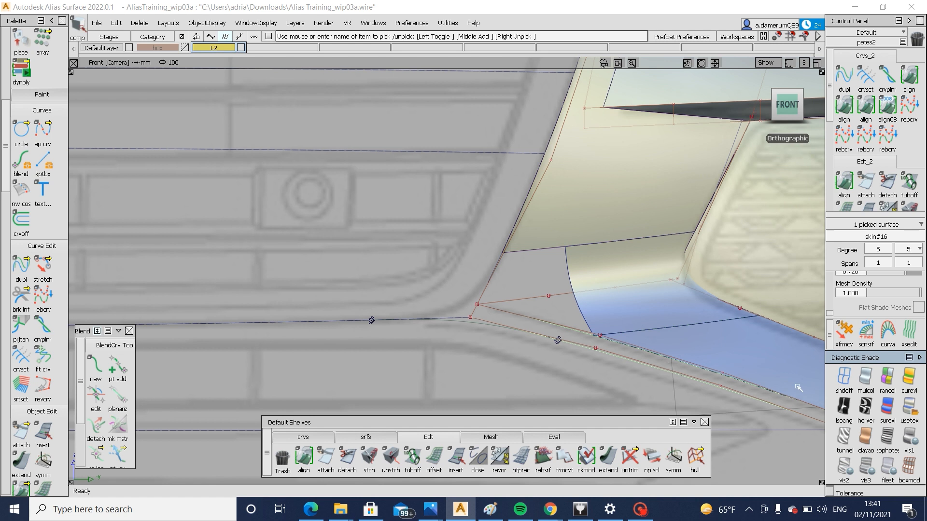
pyautogui.keyDown('alt'); pyautogui.keyDown('shift'); pyautogui.moveTo(656, 323); pyautogui.dragTo(554, 350); pyautogui.keyUp('shift'); pyautogui.keyUp('alt')
pyautogui.click(502, 382)
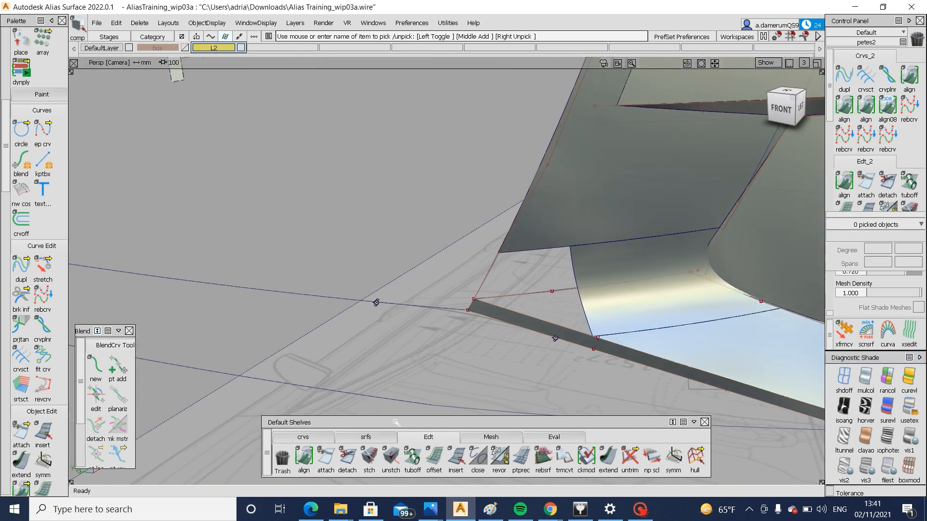
pyautogui.click(366, 437)
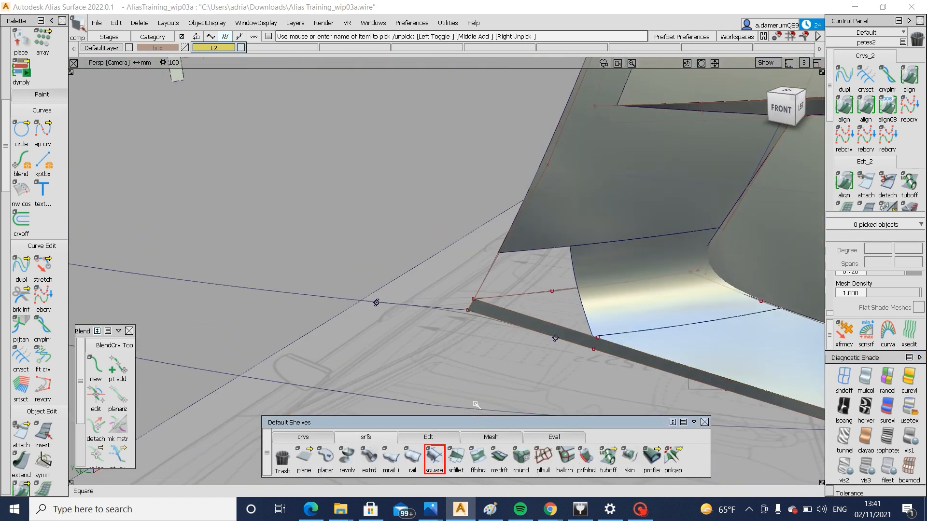
pyautogui.click(434, 457)
pyautogui.click(486, 383)
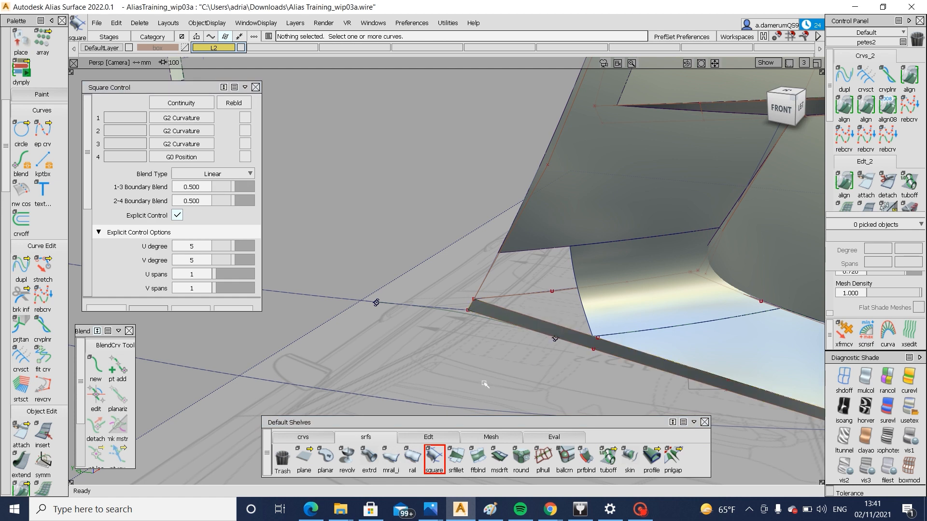
pyautogui.keyDown('alt'); pyautogui.keyDown('shift'); pyautogui.moveTo(503, 343); pyautogui.dragTo(503, 325); pyautogui.keyUp('shift'); pyautogui.keyUp('alt')
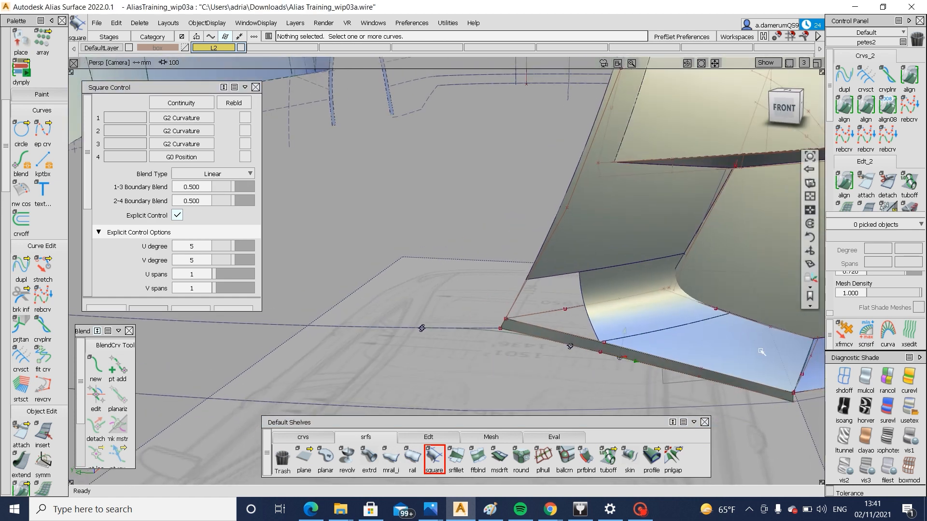
# Compare the open corner and lower strip with the reference drawings in the front and left orthographic views, toggling the shading off and on
pyautogui.click(784, 107)
pyautogui.hotkey('shift', 'alt')
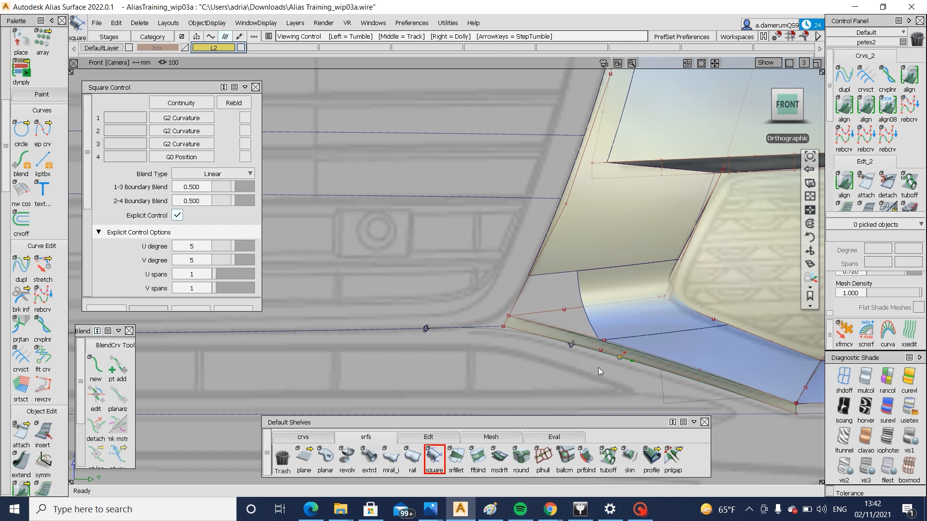
pyautogui.moveTo(798, 112); pyautogui.dragTo(786, 119)
pyautogui.click(786, 116)
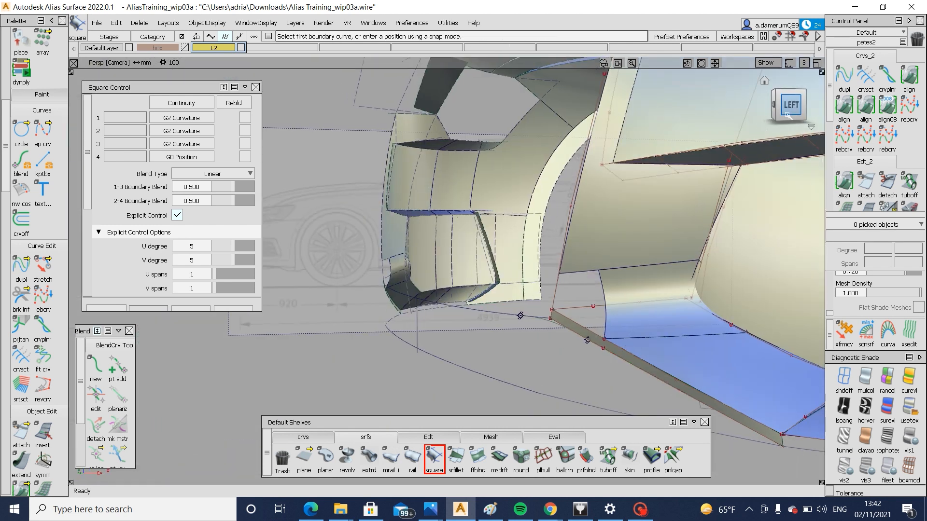
pyautogui.click(844, 377)
pyautogui.hotkey('alt', 'm')
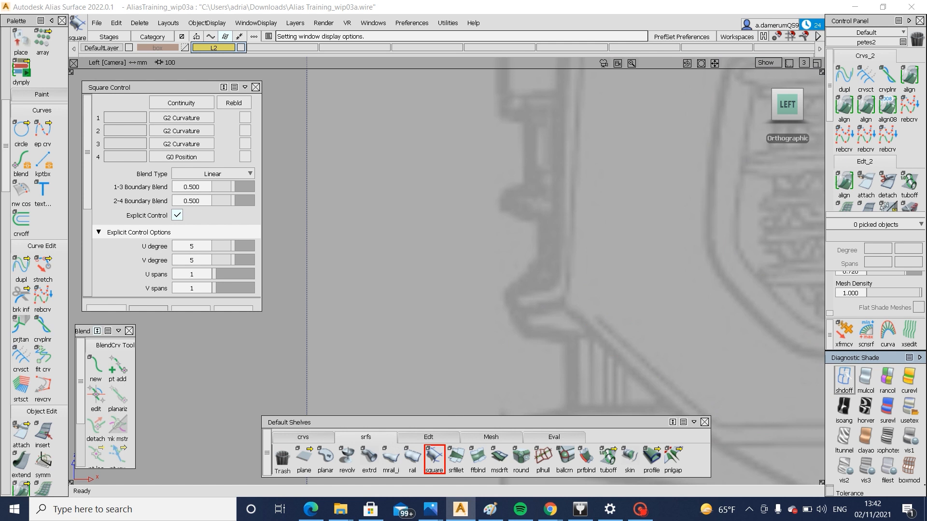
pyautogui.click(909, 408)
pyautogui.keyDown('alt'); pyautogui.keyDown('shift'); pyautogui.moveTo(505, 314); pyautogui.dragTo(592, 327); pyautogui.keyUp('shift'); pyautogui.keyUp('alt')
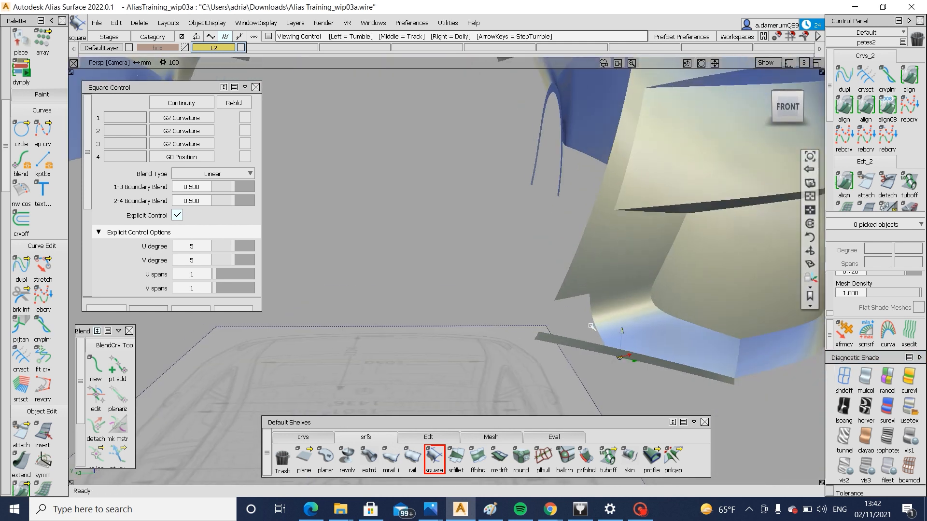
pyautogui.hotkey('alt', 'm')
pyautogui.click(788, 106)
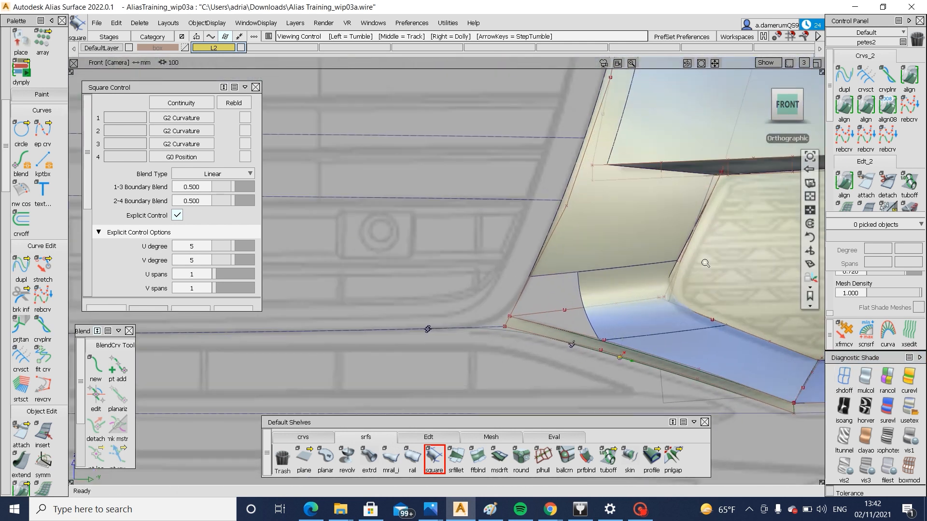
# Draw a degree 3 edit-point curve across the lower strip, from the curved surface's lower corner to the constraint point on the strip's lower edge
pyautogui.click(303, 437)
pyautogui.click(326, 459)
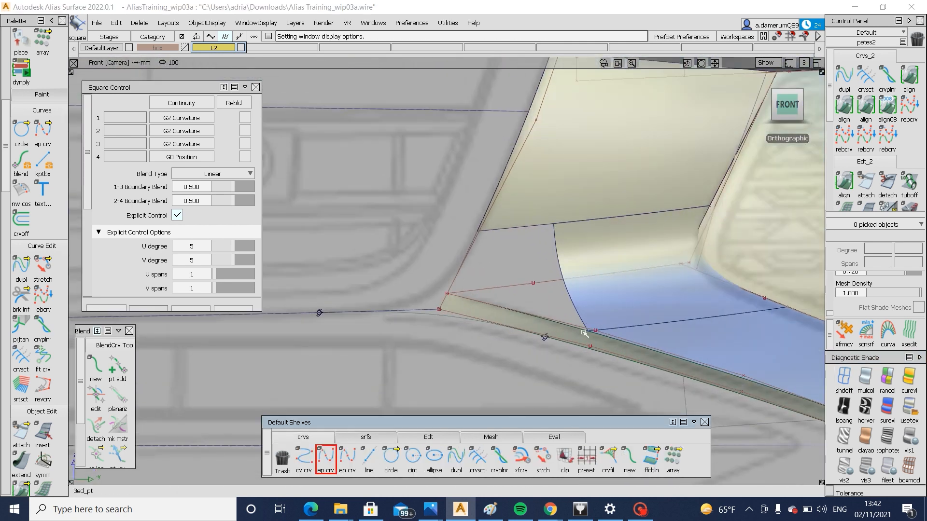
pyautogui.keyDown('ctrl'); pyautogui.keyDown('alt'); pyautogui.moveTo(606, 331); pyautogui.dragTo(556, 343); pyautogui.keyUp('alt'); pyautogui.keyUp('ctrl')
pyautogui.keyDown('ctrl'); pyautogui.keyDown('alt'); pyautogui.click(549, 338); pyautogui.keyUp('alt'); pyautogui.keyUp('ctrl')
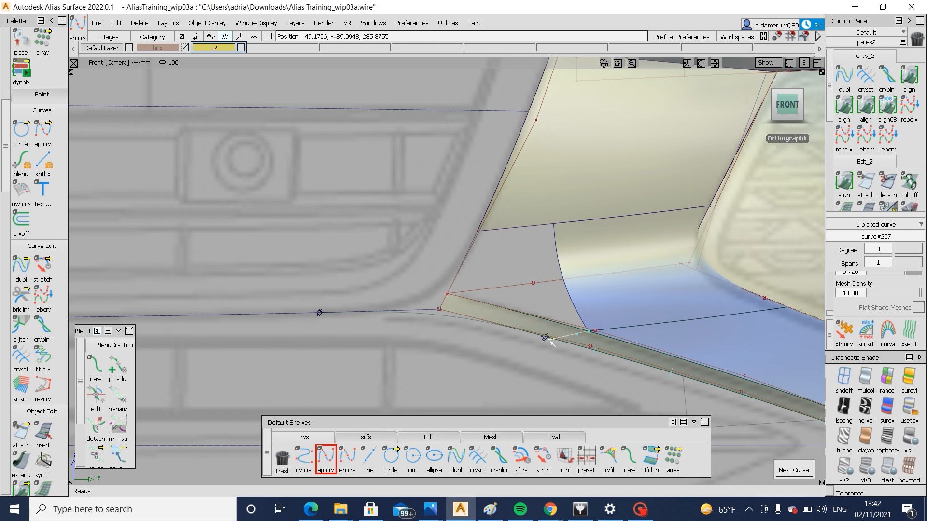
pyautogui.keyDown('ctrl'); pyautogui.keyDown('alt'); pyautogui.moveTo(441, 320); pyautogui.dragTo(550, 344); pyautogui.keyUp('alt'); pyautogui.keyUp('ctrl')
pyautogui.keyDown('ctrl'); pyautogui.keyDown('shift'); pyautogui.moveTo(613, 346); pyautogui.dragTo(561, 328); pyautogui.keyUp('shift'); pyautogui.keyUp('ctrl')
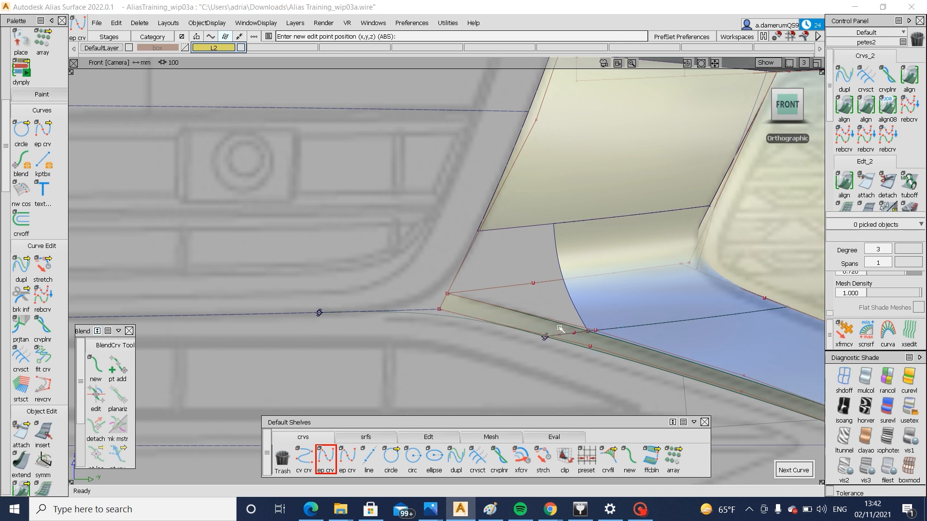
# Project the short curve onto the lower strip along the front view direction and trim away the strip's pointed front part
pyautogui.press('p')
pyautogui.click(579, 333)
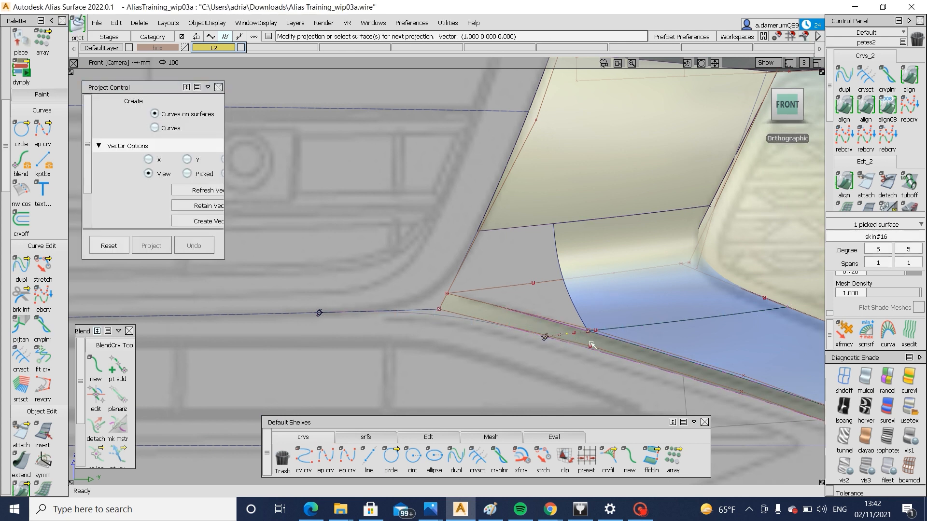
pyautogui.press('t')
pyautogui.click(591, 343)
pyautogui.click(591, 344)
pyautogui.press('space')
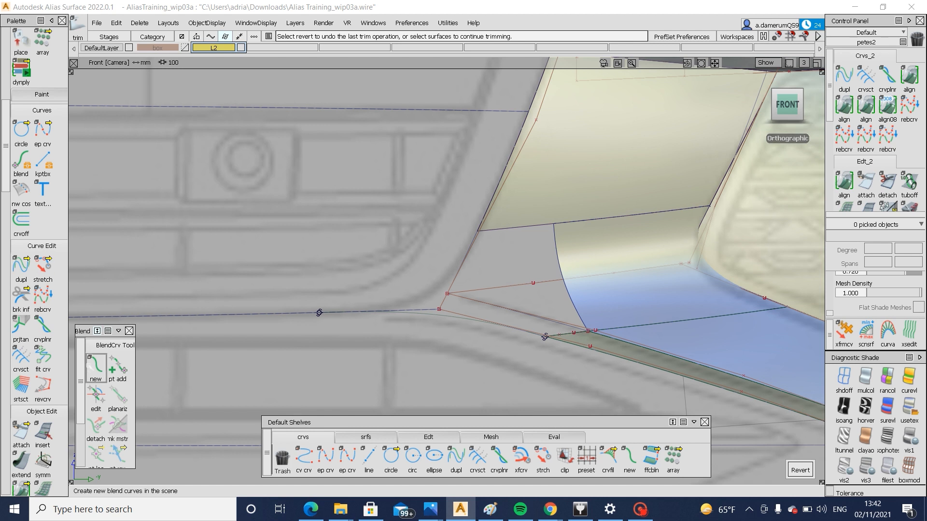
# Create a blend curve from the trimmed strip's upper corner to the end of the existing curve running forward from the strip's old tip
pyautogui.click(95, 367)
pyautogui.click(615, 338)
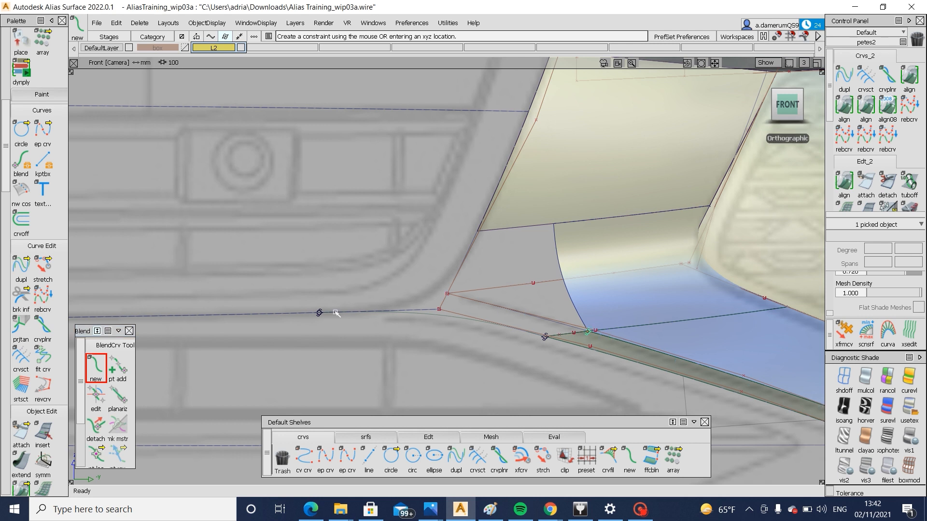
pyautogui.click(320, 314)
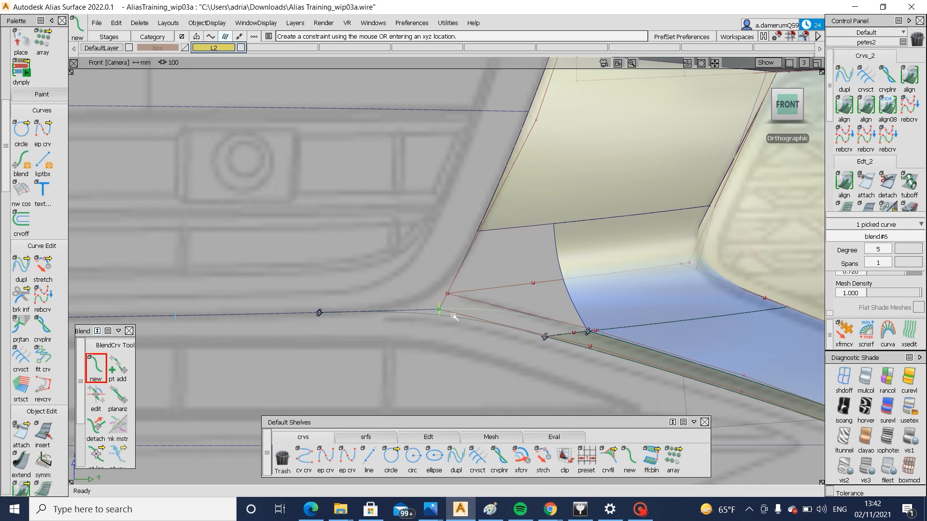
pyautogui.keyDown('alt'); pyautogui.keyDown('shift'); pyautogui.moveTo(455, 317); pyautogui.dragTo(542, 295); pyautogui.keyUp('shift'); pyautogui.keyUp('alt')
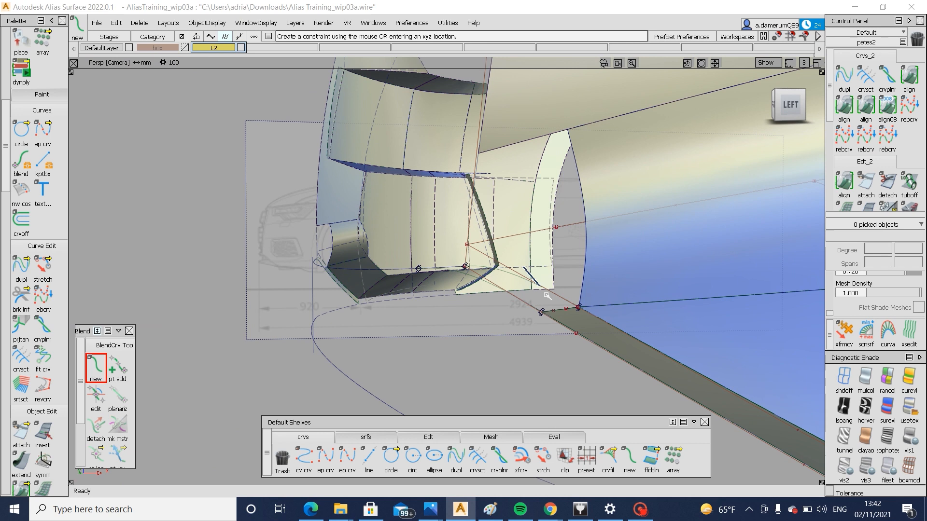
# Delete the leftover construction geometry that spans the open gap above the new blend curve
pyautogui.click(510, 268)
pyautogui.click(502, 262)
pyautogui.keyDown('alt'); pyautogui.keyDown('shift'); pyautogui.moveTo(464, 233); pyautogui.dragTo(468, 209); pyautogui.keyUp('shift'); pyautogui.keyUp('alt')
pyautogui.click(470, 247)
pyautogui.click(465, 250)
pyautogui.click(468, 211)
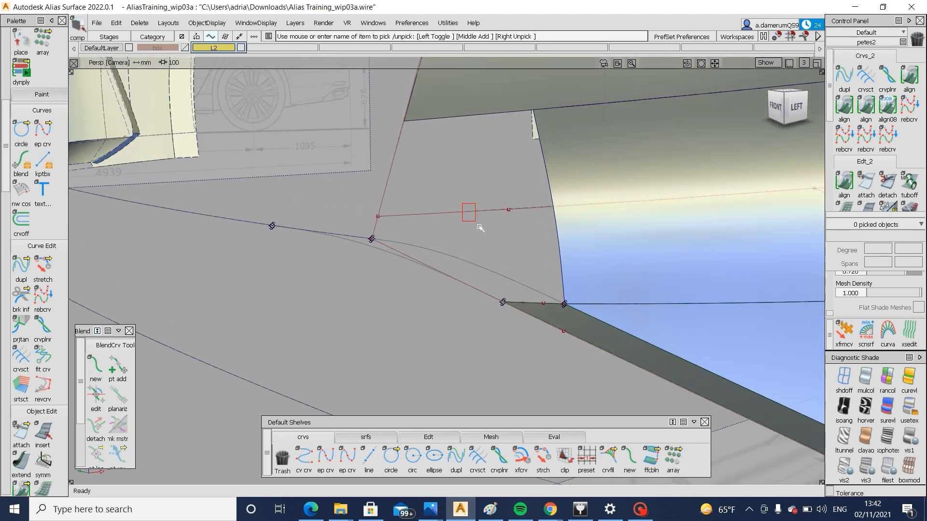
pyautogui.press('Delete')
# Build a monorail surface over the gap, sweeping the curved surface's open side edge along the upper surface's lower edge
pyautogui.keyDown('alt'); pyautogui.keyDown('shift'); pyautogui.moveTo(588, 255); pyautogui.dragTo(544, 287); pyautogui.keyUp('shift'); pyautogui.keyUp('alt')
pyautogui.click(378, 437)
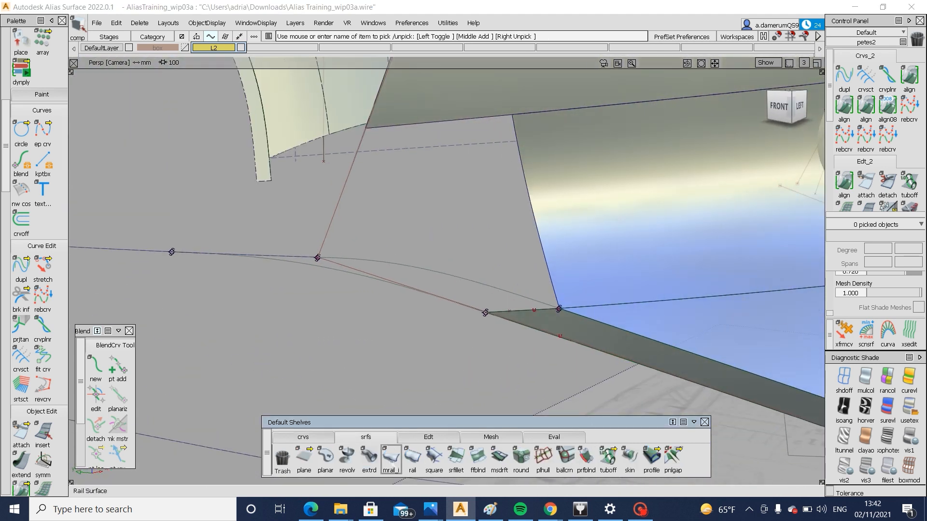
pyautogui.click(458, 123)
pyautogui.keyDown('alt'); pyautogui.keyDown('shift'); pyautogui.moveTo(453, 139); pyautogui.dragTo(451, 153, button='right'); pyautogui.keyUp('shift'); pyautogui.keyUp('alt')
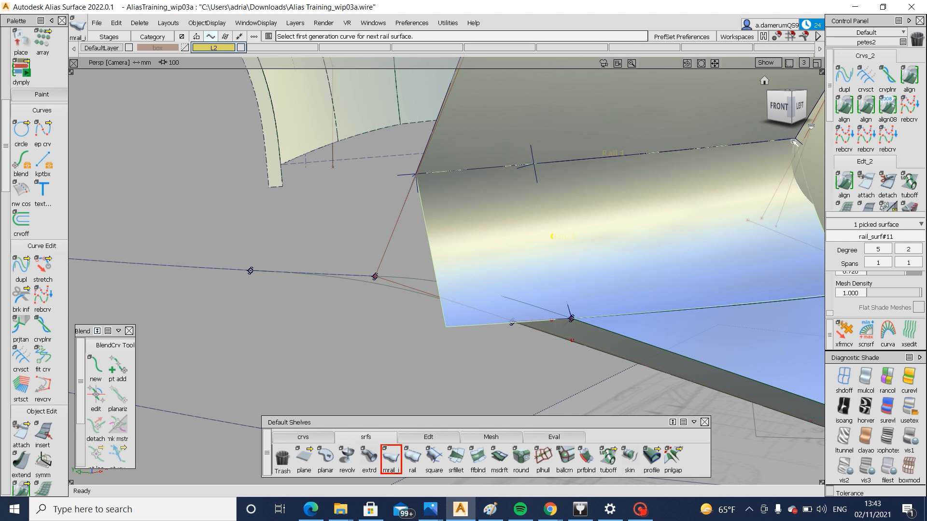
# Turn the shading off and reopen the monorail surface's construction history for editing
pyautogui.keyDown('alt'); pyautogui.keyDown('shift'); pyautogui.moveTo(795, 141); pyautogui.dragTo(712, 157); pyautogui.keyUp('shift'); pyautogui.keyUp('alt')
pyautogui.scroll(8, 713, 157)
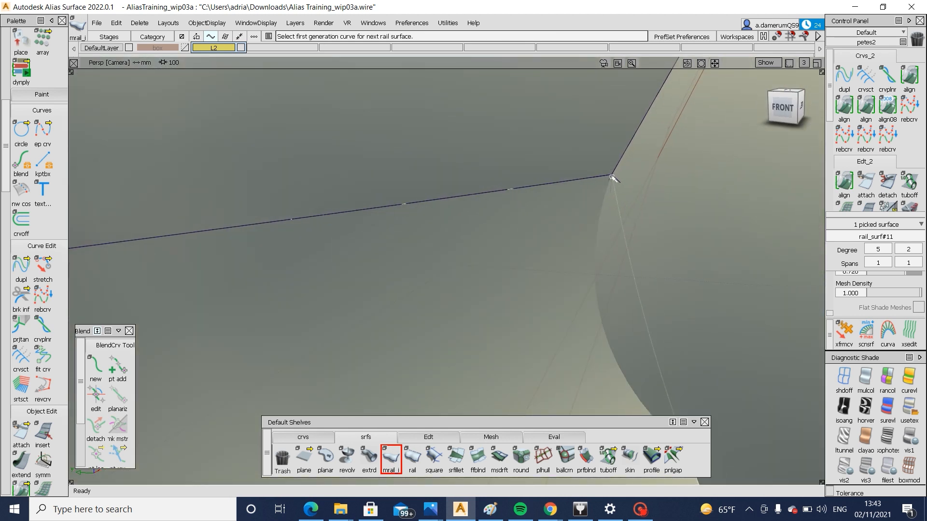
pyautogui.click(844, 381)
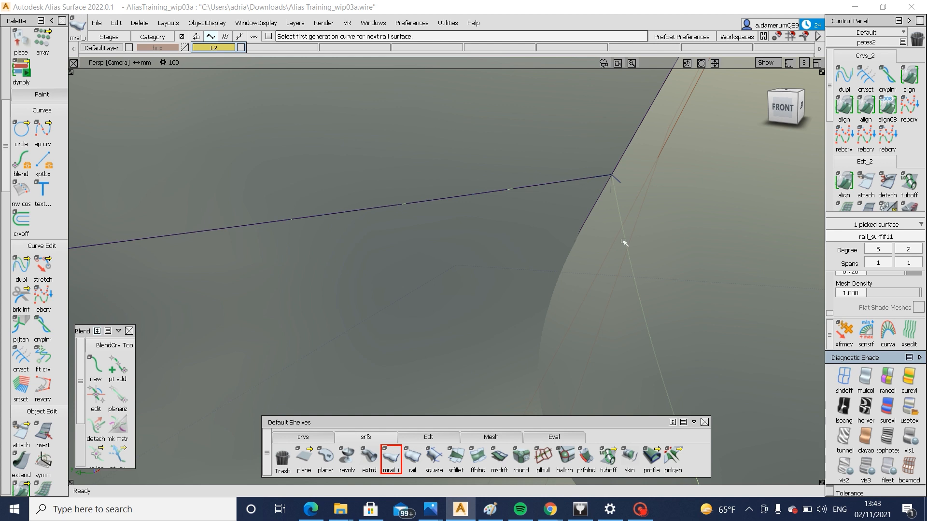
pyautogui.click(845, 378)
pyautogui.hotkey('ctrl', 'q')
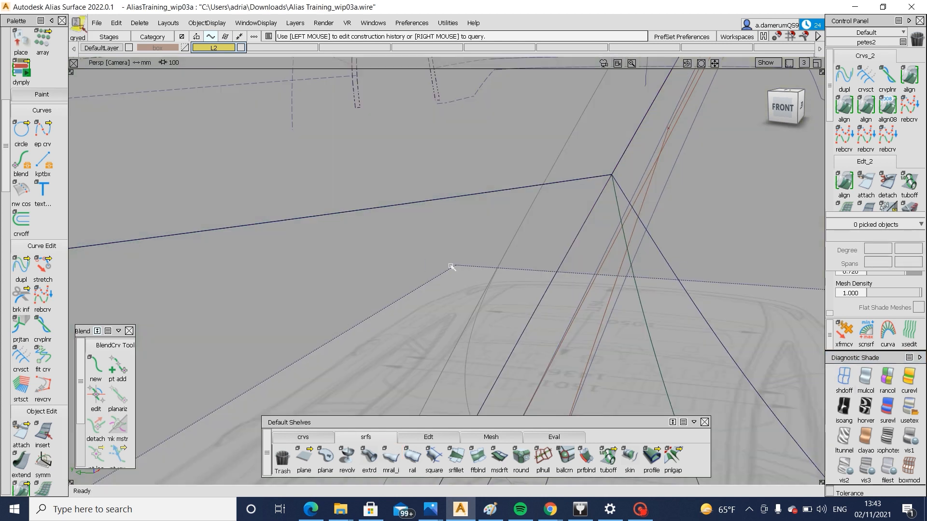
pyautogui.click(451, 266)
pyautogui.hotkey('ctrl', 'q')
pyautogui.click(622, 208)
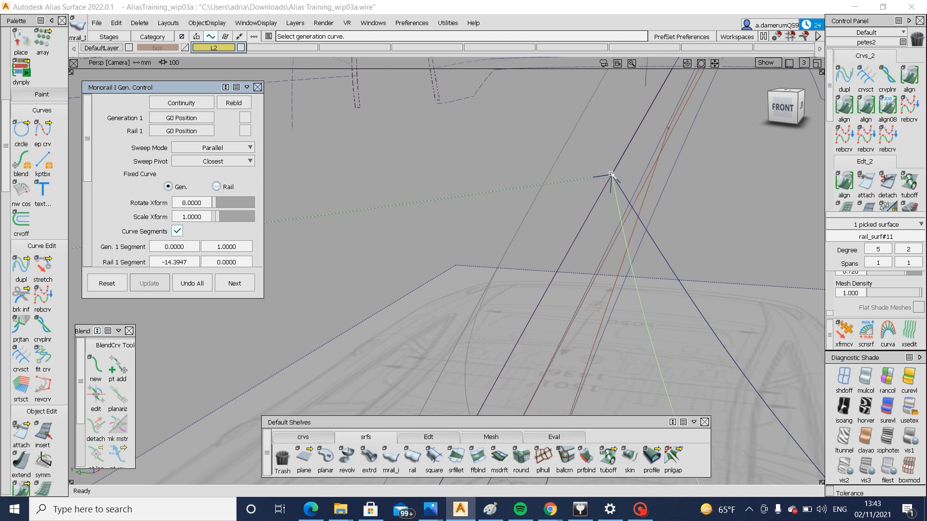
# Shorten the Rail 1 segment to start at -4.5924, moving its far end to the top of the generation edge
pyautogui.keyDown('alt'); pyautogui.keyDown('shift'); pyautogui.moveTo(613, 179); pyautogui.dragTo(584, 202, button='right'); pyautogui.keyUp('shift'); pyautogui.keyUp('alt')
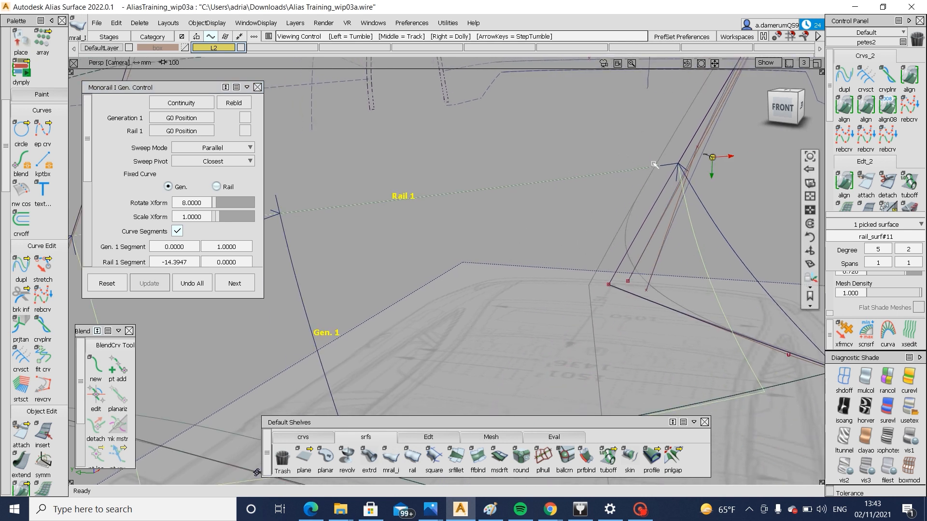
pyautogui.moveTo(678, 168); pyautogui.dragTo(284, 230)
pyautogui.keyDown('alt'); pyautogui.keyDown('shift'); pyautogui.moveTo(370, 254); pyautogui.dragTo(402, 256, button='middle'); pyautogui.keyUp('shift'); pyautogui.keyUp('alt')
pyautogui.keyDown('alt'); pyautogui.keyDown('shift'); pyautogui.moveTo(401, 256); pyautogui.dragTo(484, 249, button='right'); pyautogui.keyUp('shift'); pyautogui.keyUp('alt')
pyautogui.keyDown('alt'); pyautogui.keyDown('shift'); pyautogui.moveTo(484, 249); pyautogui.dragTo(665, 289, button='middle'); pyautogui.keyUp('shift'); pyautogui.keyUp('alt')
pyautogui.keyDown('alt'); pyautogui.keyDown('shift'); pyautogui.moveTo(664, 290); pyautogui.dragTo(578, 265, button='right'); pyautogui.keyUp('shift'); pyautogui.keyUp('alt')
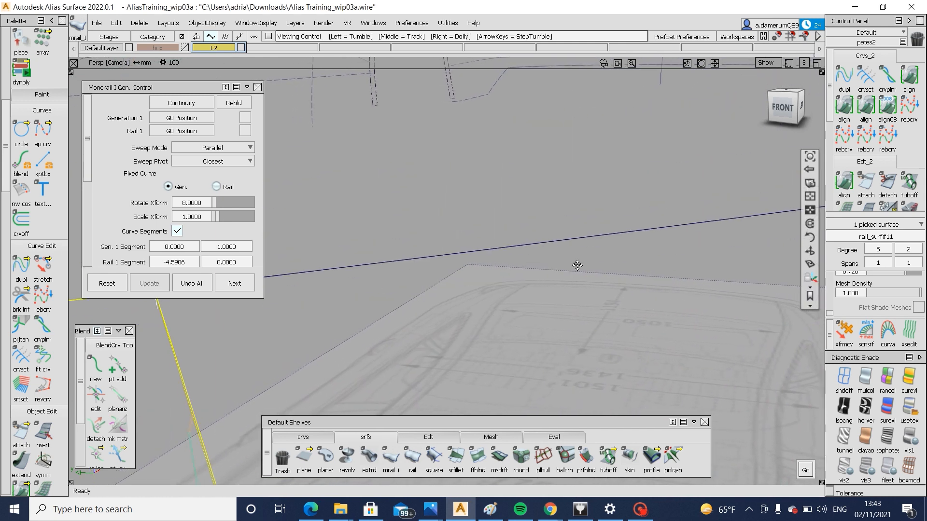
pyautogui.keyDown('alt'); pyautogui.keyDown('shift'); pyautogui.moveTo(577, 265); pyautogui.dragTo(546, 296, button='middle'); pyautogui.keyUp('shift'); pyautogui.keyUp('alt')
pyautogui.moveTo(520, 250); pyautogui.dragTo(520, 253)
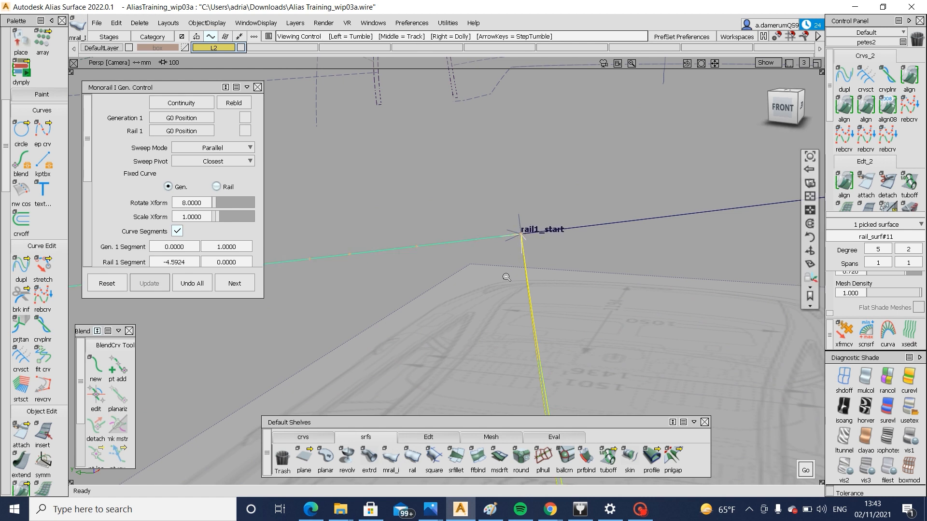
pyautogui.keyDown('alt'); pyautogui.keyDown('shift'); pyautogui.moveTo(506, 276); pyautogui.dragTo(406, 397, button='right'); pyautogui.keyUp('shift'); pyautogui.keyUp('alt')
pyautogui.keyDown('alt'); pyautogui.keyDown('shift'); pyautogui.moveTo(406, 397); pyautogui.dragTo(481, 389, button='middle'); pyautogui.keyUp('shift'); pyautogui.keyUp('alt')
pyautogui.keyDown('ctrl'); pyautogui.keyDown('shift'); pyautogui.moveTo(480, 390); pyautogui.dragTo(461, 311); pyautogui.keyUp('shift'); pyautogui.keyUp('ctrl')
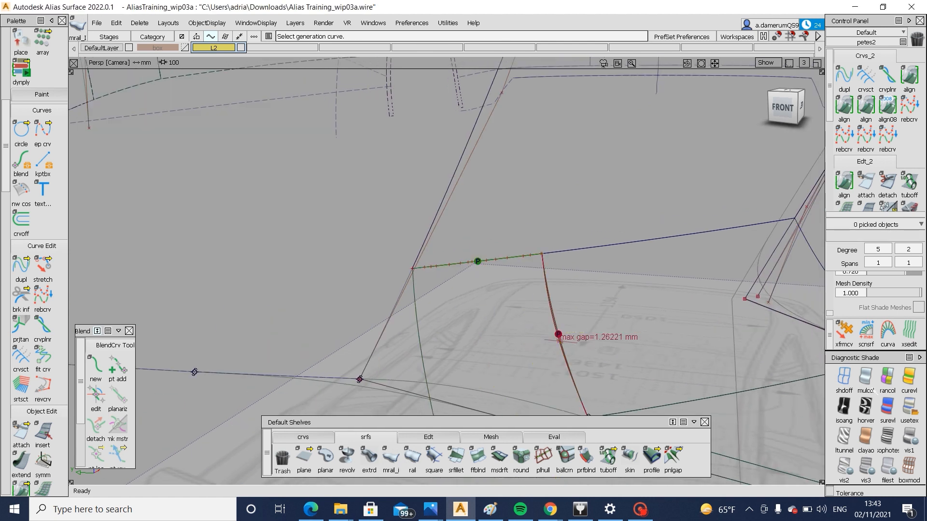
# Restore the textured shading and set the monorail's Generation 1 and Rail 1 continuity to G2 Curvature
pyautogui.click(909, 410)
pyautogui.click(506, 348)
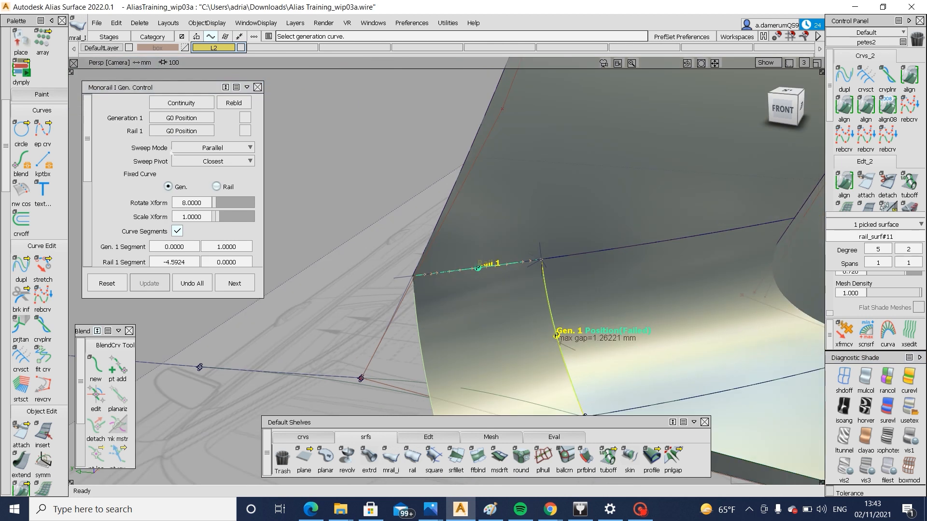
pyautogui.click(181, 118)
pyautogui.click(189, 160)
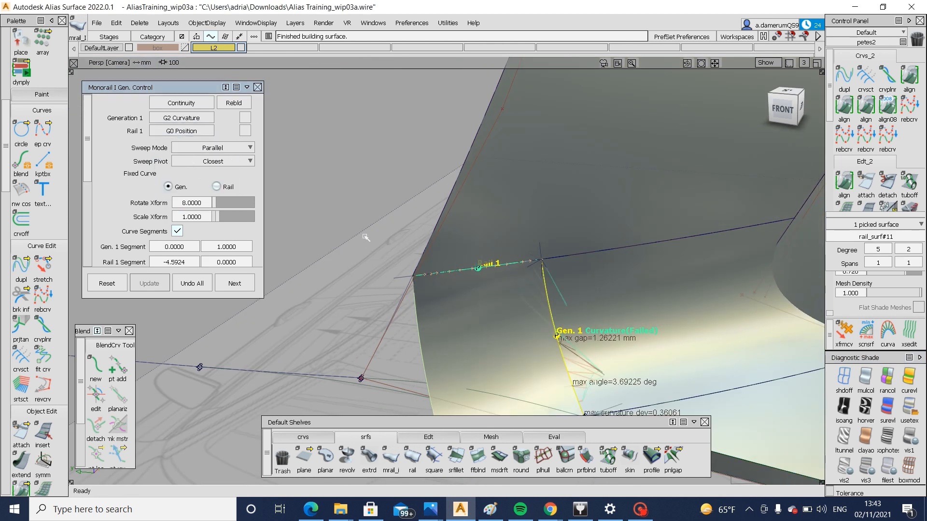
pyautogui.keyDown('alt'); pyautogui.keyDown('shift'); pyautogui.moveTo(576, 344); pyautogui.dragTo(515, 283); pyautogui.keyUp('shift'); pyautogui.keyUp('alt')
pyautogui.click(181, 131)
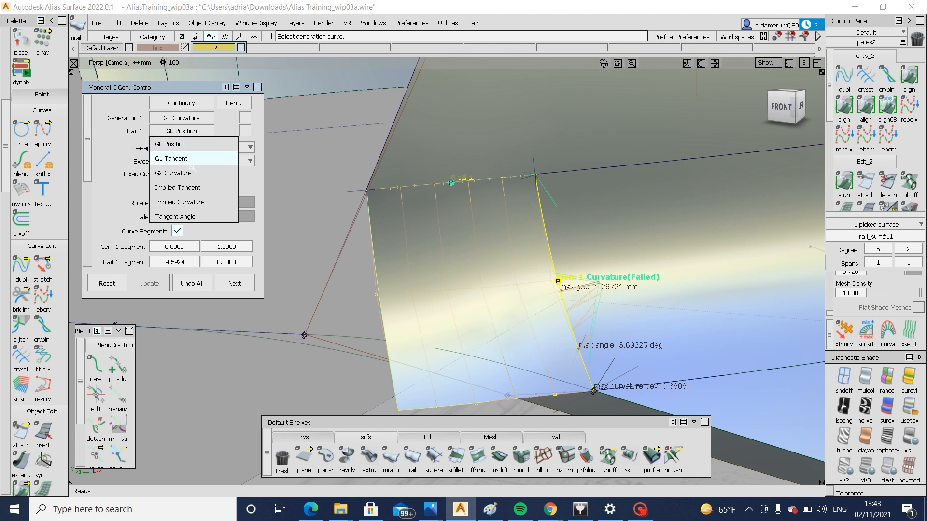
pyautogui.click(190, 173)
# Enable explicit control on the monorail surface with rail and generation degree 5 and 1 span in each direction
pyautogui.scroll(-5, 233, 215)
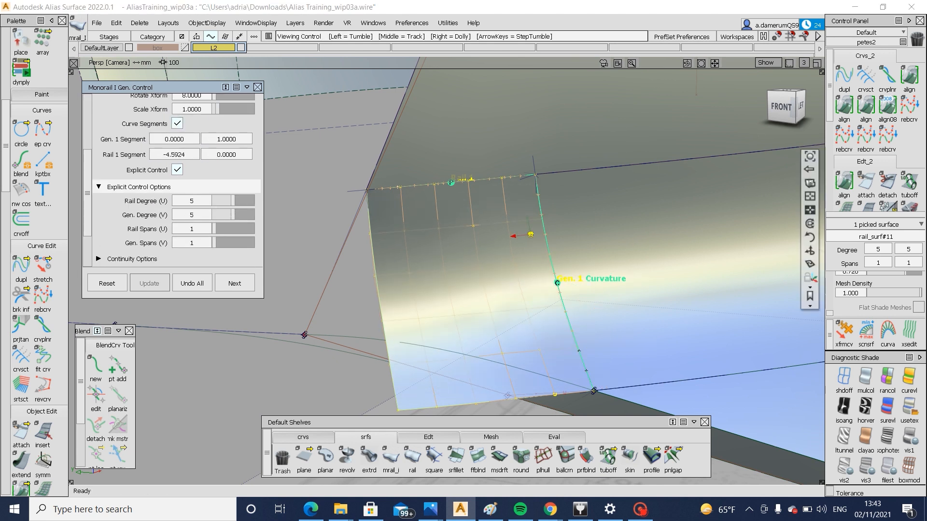
pyautogui.keyDown('alt'); pyautogui.keyDown('shift'); pyautogui.moveTo(421, 246); pyautogui.dragTo(499, 302); pyautogui.keyUp('shift'); pyautogui.keyUp('alt')
pyautogui.keyDown('ctrl'); pyautogui.keyDown('shift'); pyautogui.moveTo(387, 246); pyautogui.dragTo(371, 308); pyautogui.keyUp('shift'); pyautogui.keyUp('ctrl')
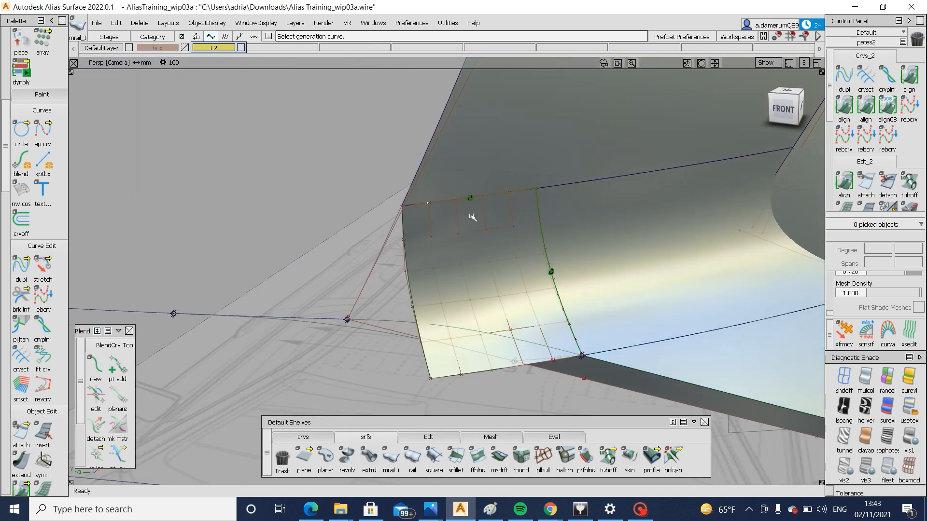
# Delete the monorail surface covering the open corner
pyautogui.keyDown('ctrl'); pyautogui.keyDown('shift'); pyautogui.moveTo(548, 270); pyautogui.dragTo(522, 295); pyautogui.keyUp('shift'); pyautogui.keyUp('ctrl')
pyautogui.click(523, 295)
pyautogui.press('Delete')
# Create a Square surface over the corner from the lower blend curve, the outer curve, the upper surface edge and the fillet surface edge
pyautogui.click(434, 456)
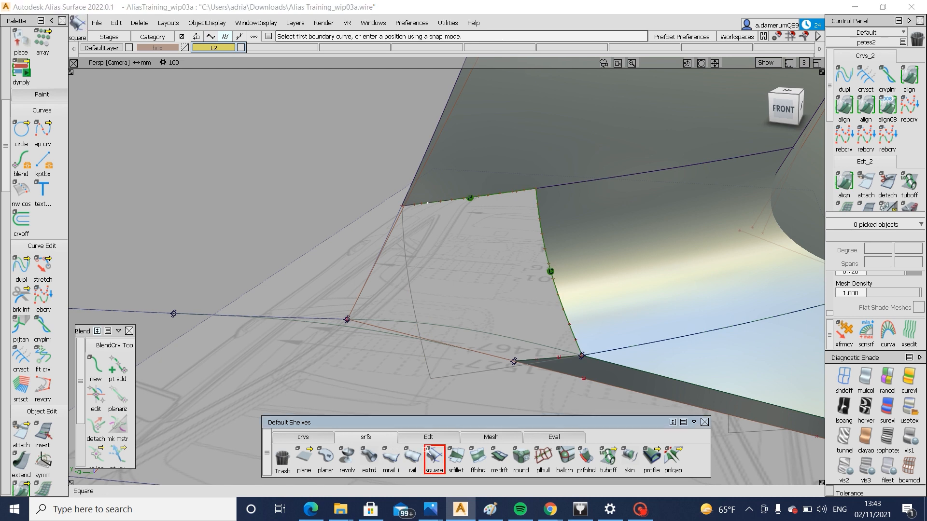
pyautogui.click(459, 330)
pyautogui.click(358, 297)
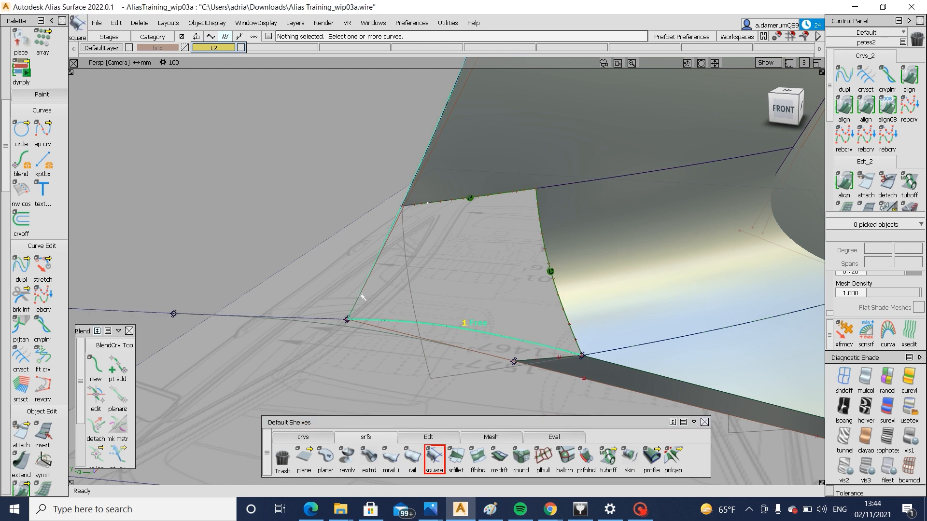
pyautogui.click(478, 197)
pyautogui.click(543, 228)
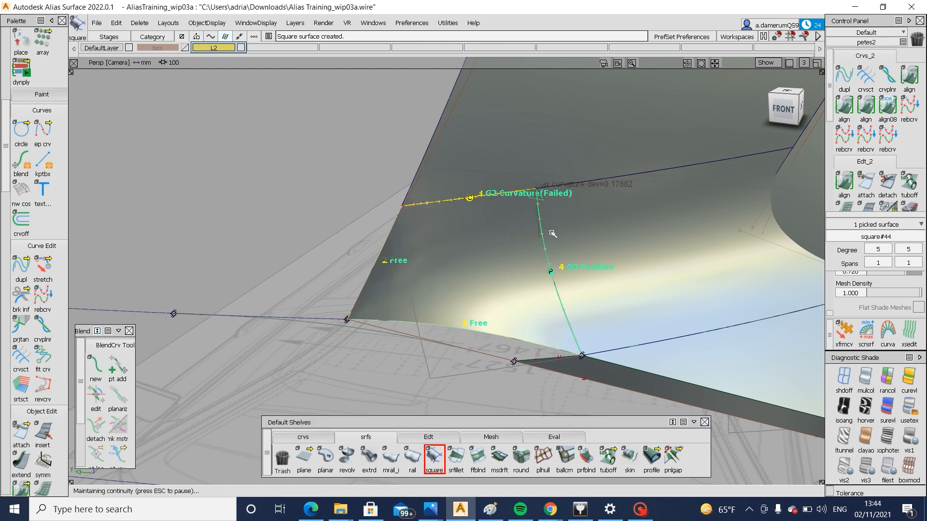
# Set the Square surface's boundary 4, along the fillet surface, to G2 Curvature continuity
pyautogui.keyDown('alt'); pyautogui.keyDown('shift'); pyautogui.moveTo(547, 234); pyautogui.dragTo(551, 263); pyautogui.keyUp('shift'); pyautogui.keyUp('alt')
pyautogui.doubleClick(440, 460)
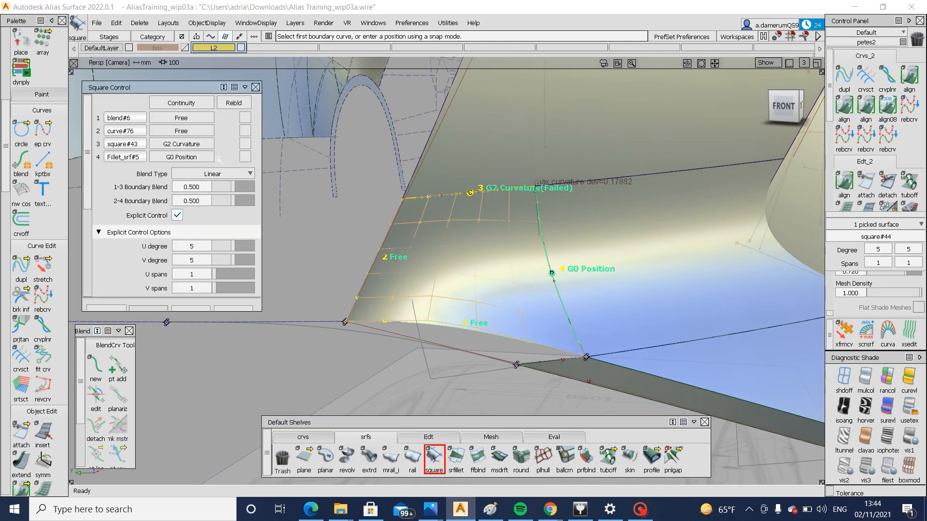
pyautogui.click(189, 157)
pyautogui.click(187, 211)
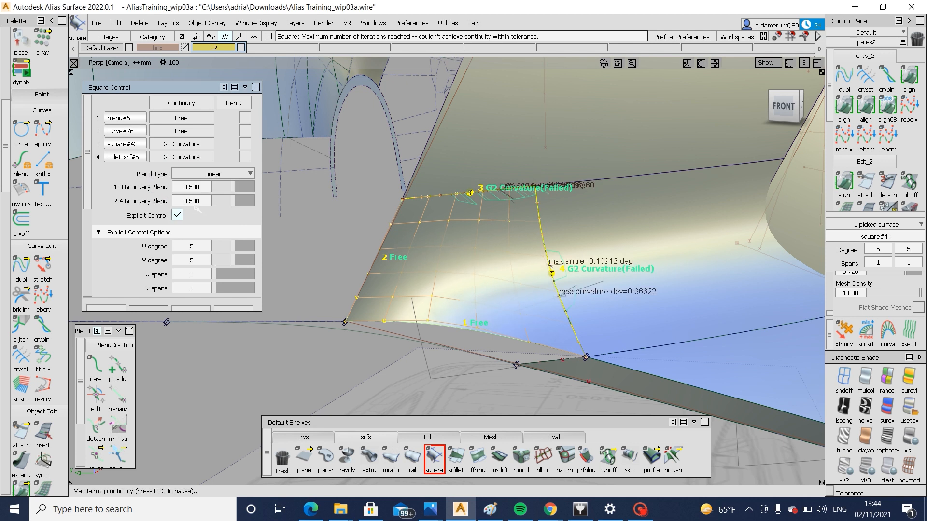
pyautogui.moveTo(507, 255)
pyautogui.keyDown('alt'); pyautogui.keyDown('shift'); pyautogui.mouseDown()
pyautogui.moveTo(480, 227)
pyautogui.moveTo(493, 234)
pyautogui.moveTo(491, 253)
pyautogui.mouseUp(); pyautogui.keyUp('shift'); pyautogui.keyUp('alt')
pyautogui.press('Escape')
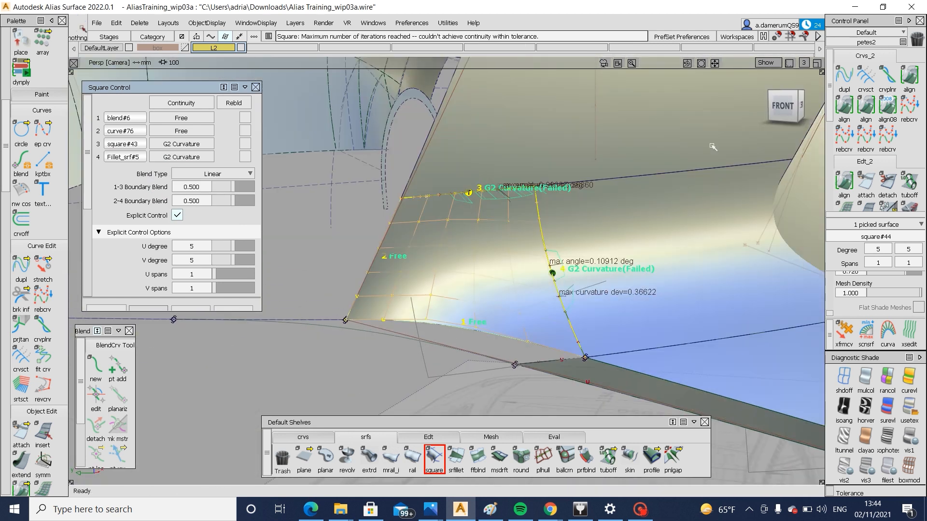
pyautogui.click(844, 104)
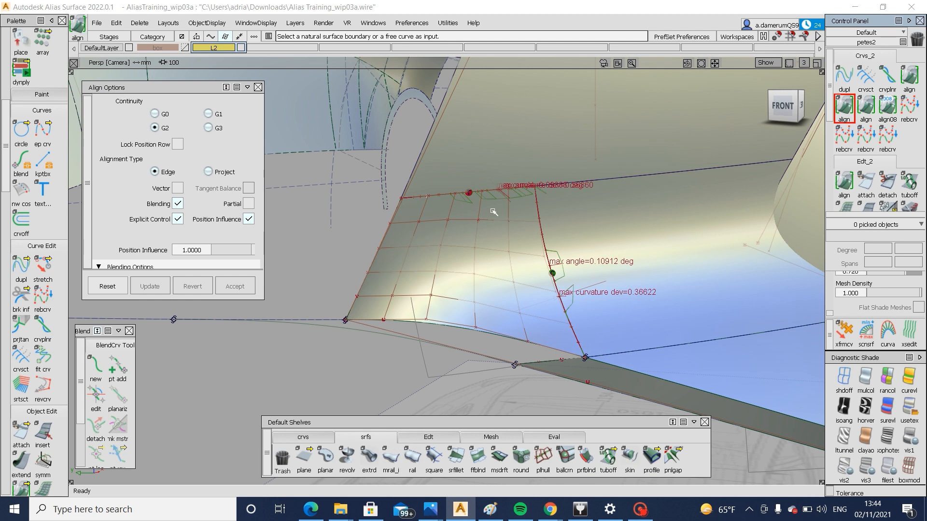
pyautogui.keyDown('alt'); pyautogui.keyDown('shift'); pyautogui.moveTo(525, 263); pyautogui.dragTo(560, 263, button='right'); pyautogui.keyUp('shift'); pyautogui.keyUp('alt')
pyautogui.keyDown('alt'); pyautogui.keyDown('shift'); pyautogui.moveTo(560, 262); pyautogui.dragTo(559, 282); pyautogui.keyUp('shift'); pyautogui.keyUp('alt')
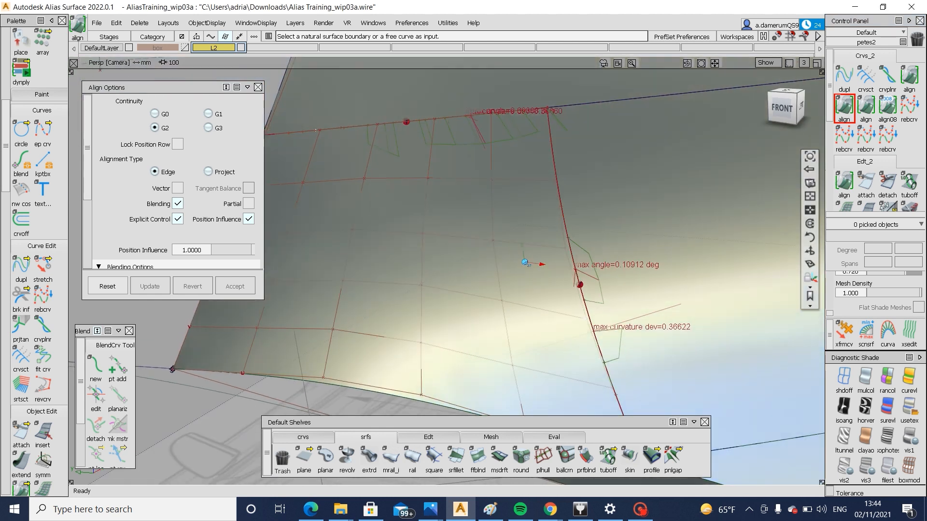
pyautogui.click(844, 105)
# Check surface continuity along the corner patch's fillet-side edge and its upper edge
pyautogui.scroll(-5, 886, 165)
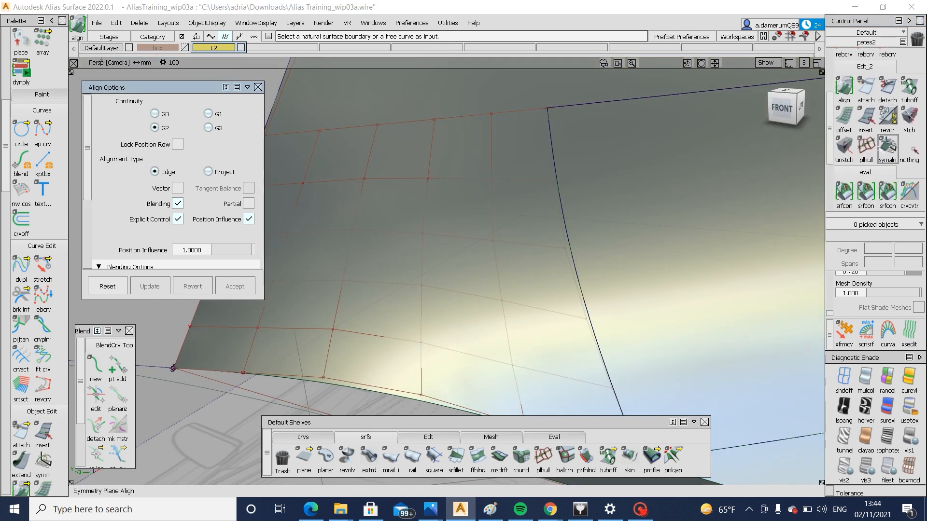
pyautogui.click(886, 176)
pyautogui.click(571, 256)
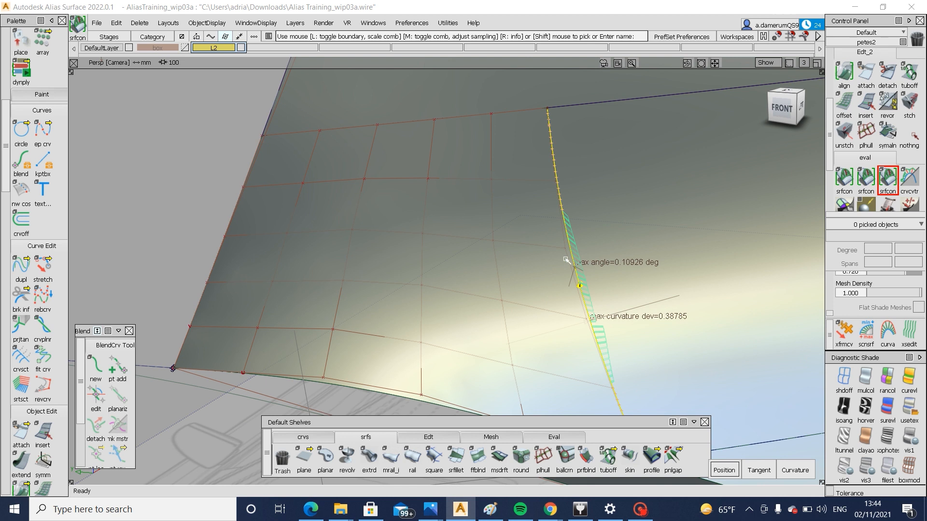
pyautogui.click(500, 117)
pyautogui.click(637, 146)
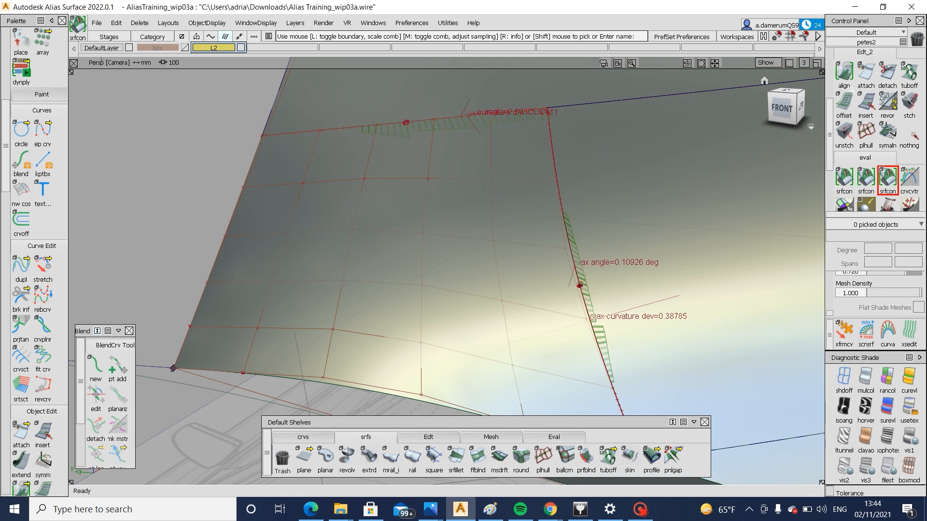
# Align the corner patch's upper edge to the surface above with G2 continuity, accepting the removal of its construction history
pyautogui.click(845, 73)
pyautogui.keyDown('alt'); pyautogui.keyDown('shift'); pyautogui.moveTo(611, 281); pyautogui.dragTo(594, 306, button='right'); pyautogui.keyUp('shift'); pyautogui.keyUp('alt')
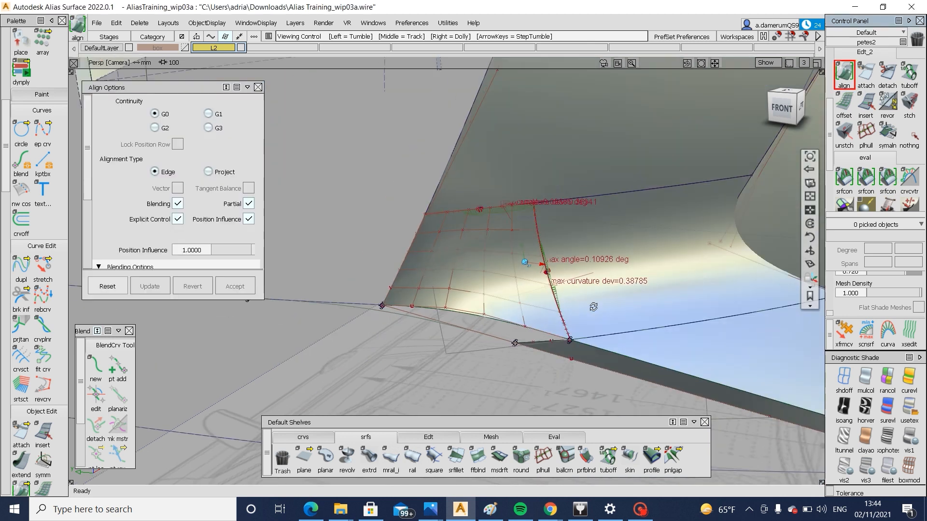
pyautogui.keyDown('alt'); pyautogui.keyDown('shift'); pyautogui.moveTo(594, 307); pyautogui.dragTo(564, 295); pyautogui.keyUp('shift'); pyautogui.keyUp('alt')
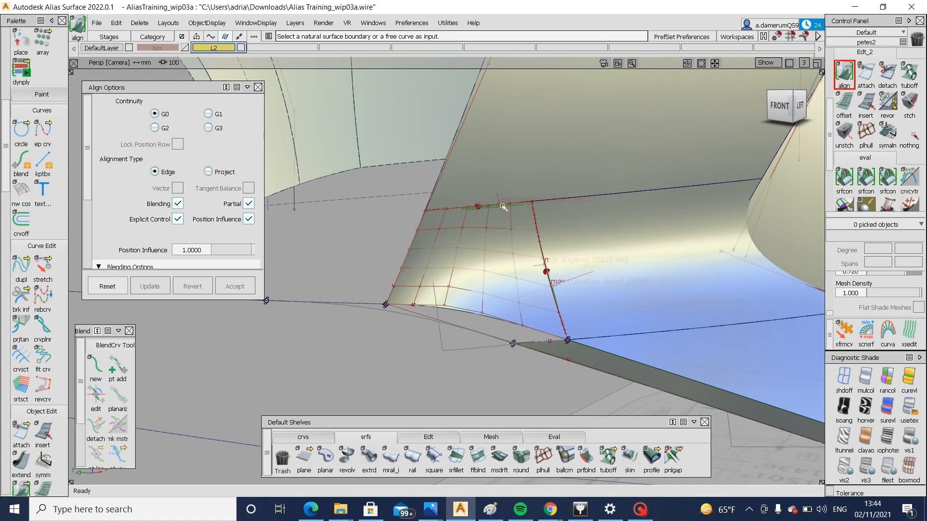
pyautogui.click(154, 127)
pyautogui.click(452, 213)
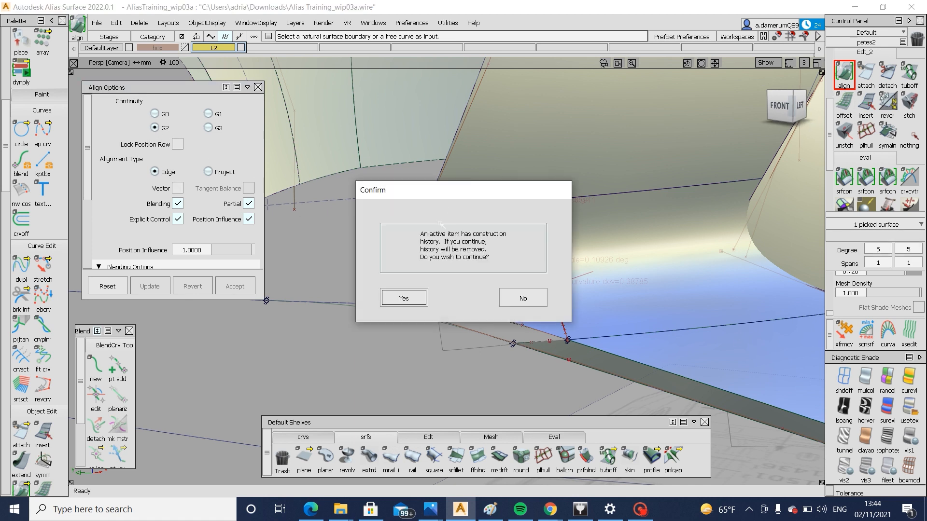
pyautogui.click(404, 298)
pyautogui.click(461, 209)
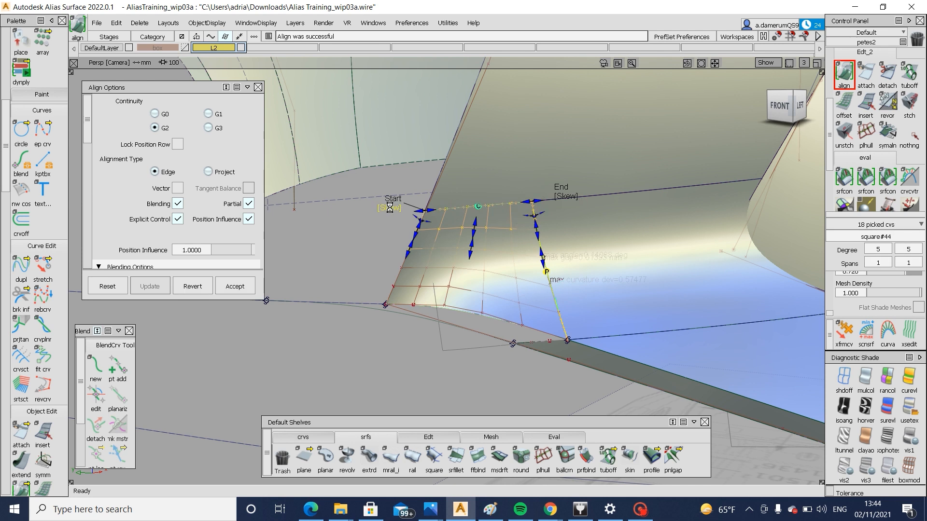
pyautogui.keyDown('ctrl'); pyautogui.keyDown('shift'); pyautogui.moveTo(572, 345); pyautogui.dragTo(570, 317); pyautogui.keyUp('shift'); pyautogui.keyUp('ctrl')
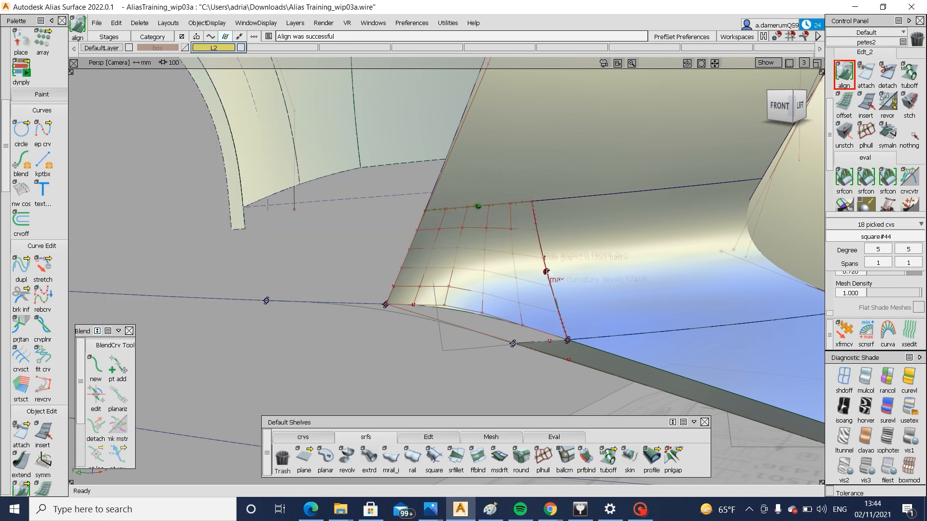
# Align the corner patch's fillet-side edge to the fillet surface edge with G0 continuity, accepting the history removal
pyautogui.keyDown('alt'); pyautogui.keyDown('shift'); pyautogui.moveTo(545, 273); pyautogui.dragTo(577, 273, button='right'); pyautogui.keyUp('shift'); pyautogui.keyUp('alt')
pyautogui.keyDown('alt'); pyautogui.keyDown('shift'); pyautogui.moveTo(536, 249); pyautogui.dragTo(525, 259); pyautogui.keyUp('shift'); pyautogui.keyUp('alt')
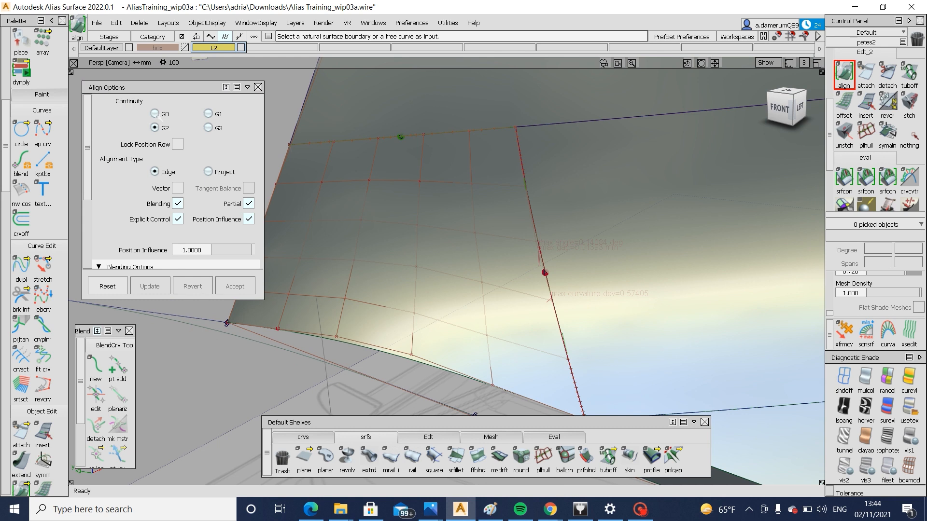
pyautogui.click(155, 114)
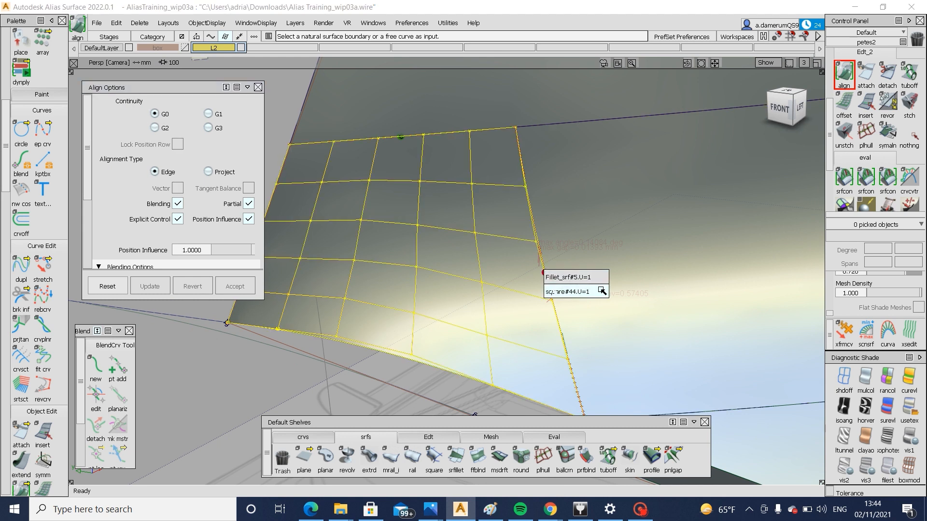
pyautogui.click(594, 288)
pyautogui.click(404, 298)
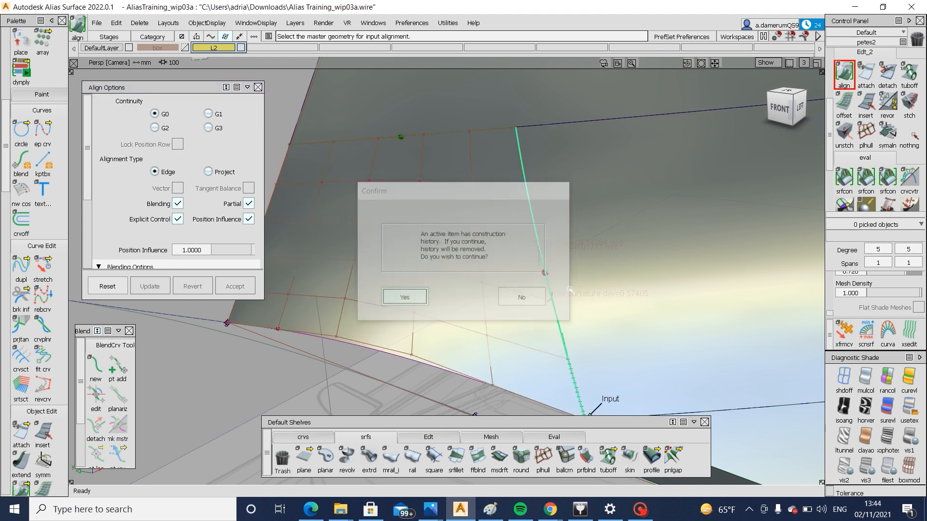
pyautogui.click(546, 277)
pyautogui.keyDown('alt'); pyautogui.keyDown('shift'); pyautogui.moveTo(457, 268); pyautogui.dragTo(462, 252); pyautogui.keyUp('shift'); pyautogui.keyUp('alt')
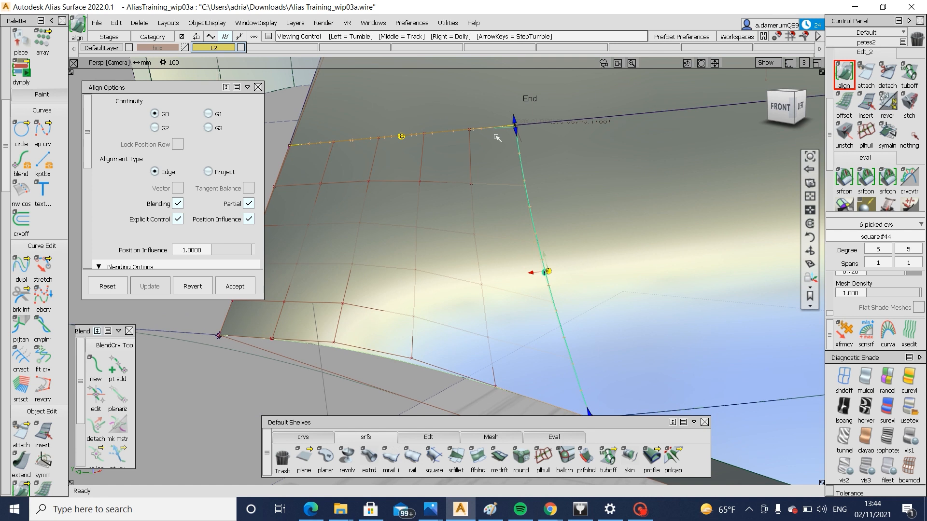
pyautogui.click(511, 120)
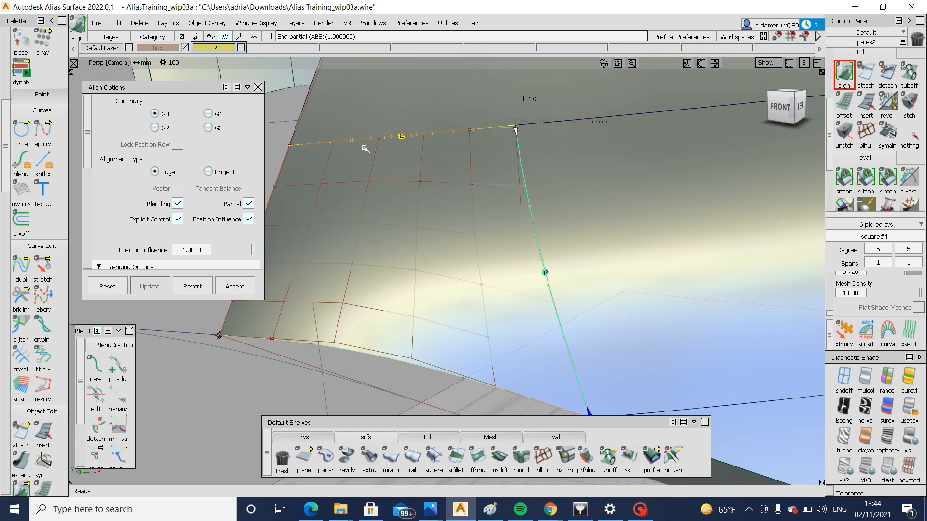
pyautogui.keyDown('alt'); pyautogui.keyDown('shift'); pyautogui.moveTo(437, 228); pyautogui.dragTo(493, 227); pyautogui.keyUp('shift'); pyautogui.keyUp('alt')
pyautogui.click(910, 138)
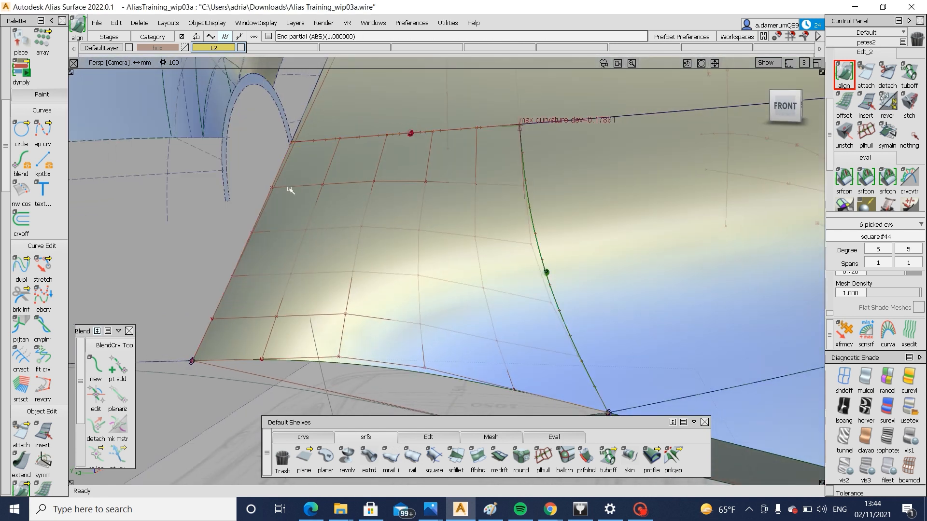
# Run a tangent continuity check along the seam between the corner patch and the fillet surface
pyautogui.click(866, 179)
pyautogui.click(544, 270)
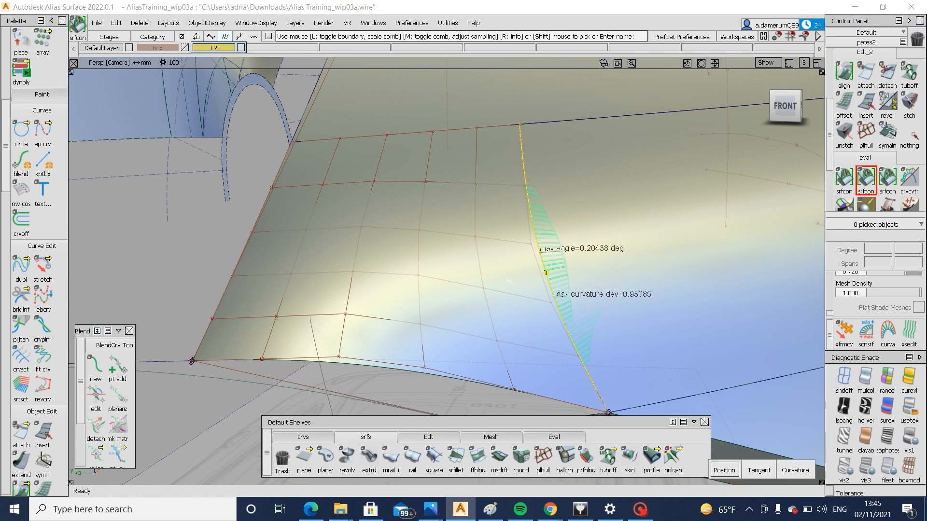
pyautogui.keyDown('alt'); pyautogui.keyDown('shift'); pyautogui.moveTo(555, 264); pyautogui.dragTo(548, 290); pyautogui.keyUp('shift'); pyautogui.keyUp('alt')
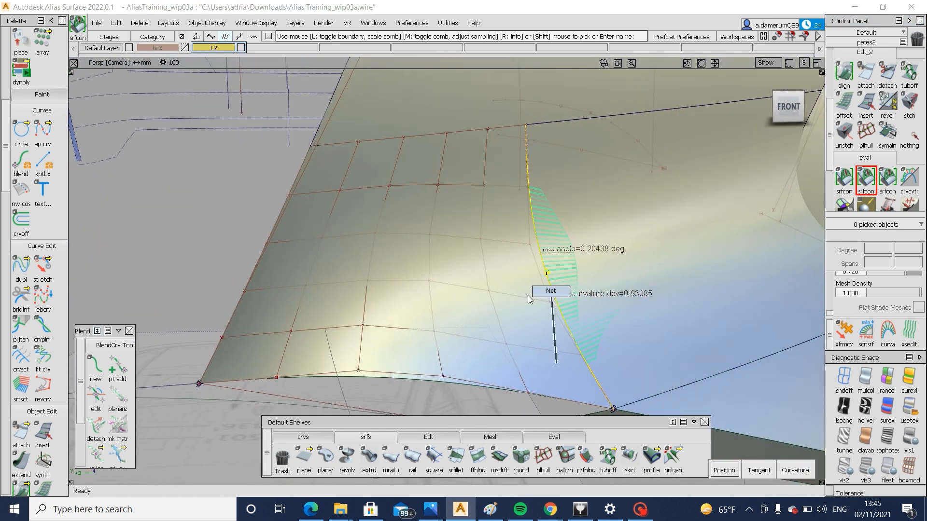
# Move the lower inner CV in the patch column beside the fillet seam, using Transform CV in normal/U/V mode, to reduce the continuity deviation
pyautogui.keyDown('ctrl'); pyautogui.keyDown('shift'); pyautogui.moveTo(477, 288); pyautogui.dragTo(478, 287); pyautogui.keyUp('shift'); pyautogui.keyUp('ctrl')
pyautogui.moveTo(480, 283); pyautogui.dragTo(504, 307)
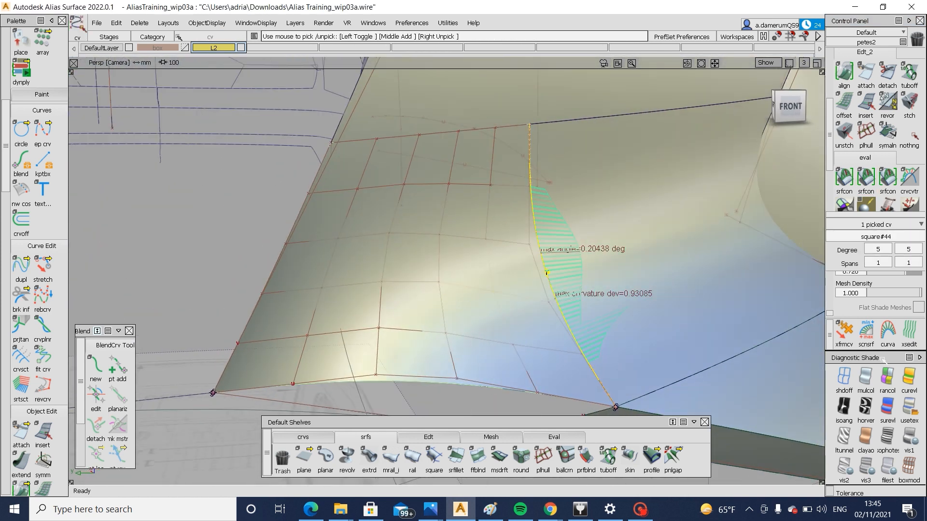
pyautogui.click(844, 333)
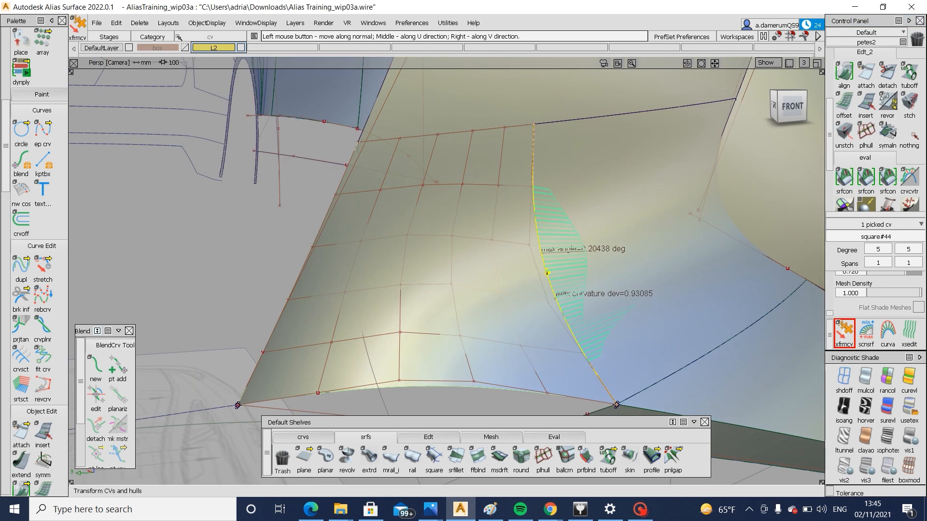
pyautogui.press('space')
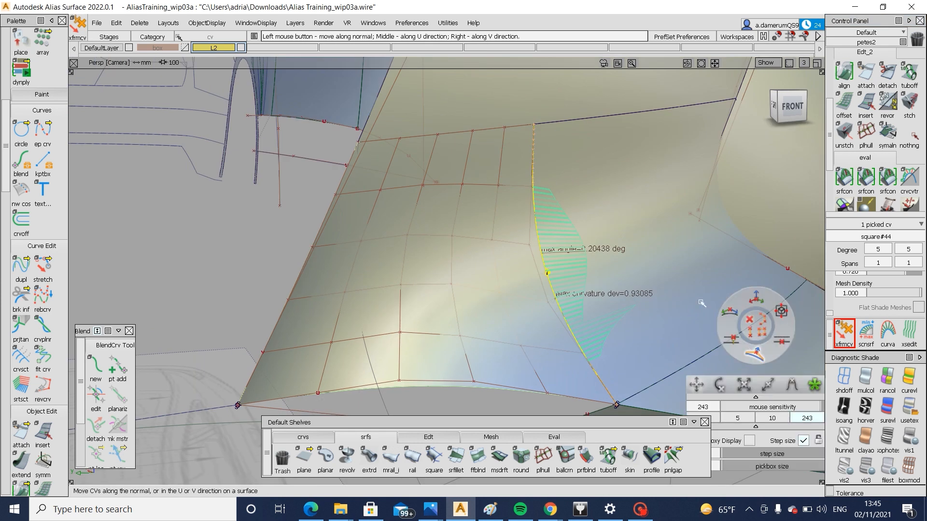
pyautogui.press('space')
pyautogui.moveTo(683, 345); pyautogui.dragTo(746, 345)
pyautogui.click(679, 291)
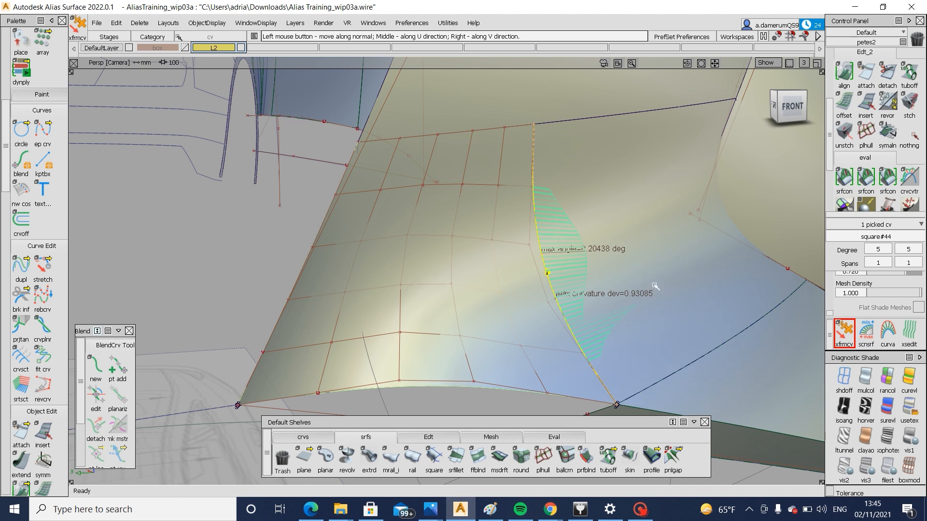
pyautogui.moveTo(656, 287); pyautogui.dragTo(690, 293)
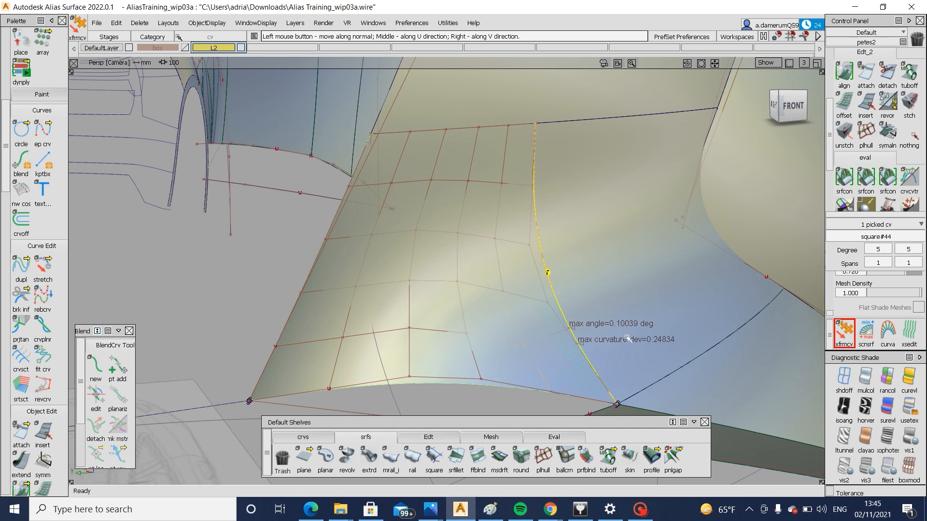
pyautogui.keyDown('alt'); pyautogui.keyDown('shift'); pyautogui.moveTo(564, 344); pyautogui.dragTo(697, 343); pyautogui.keyUp('shift'); pyautogui.keyUp('alt')
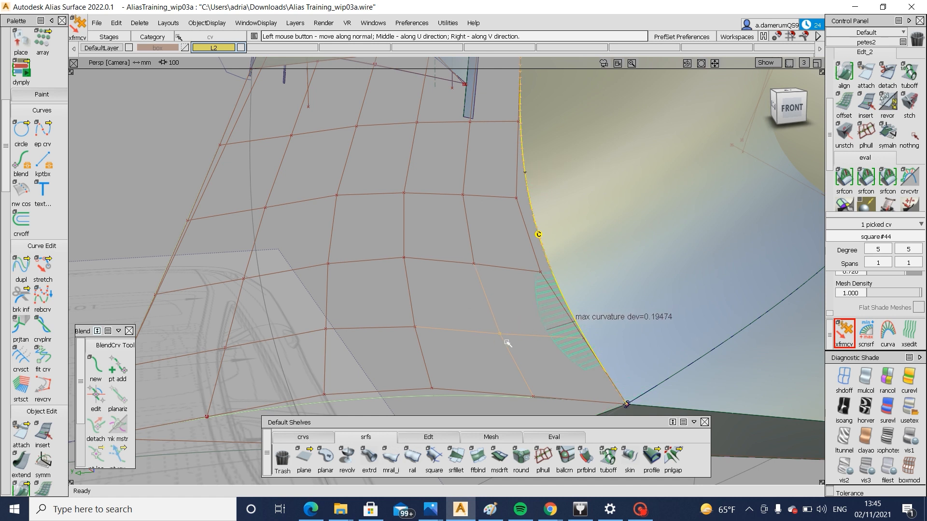
# Undo the last move of the lower inner CV and adjust the two CVs above it in the column beside the fillet seam
pyautogui.moveTo(541, 355); pyautogui.dragTo(547, 359)
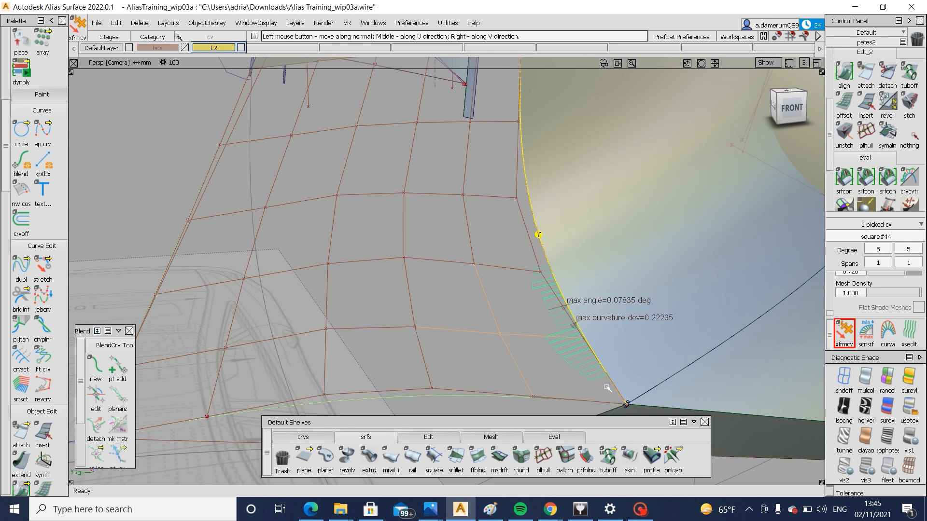
pyautogui.hotkey('ctrl', 'z')
pyautogui.click(472, 264)
pyautogui.moveTo(508, 285); pyautogui.dragTo(500, 289)
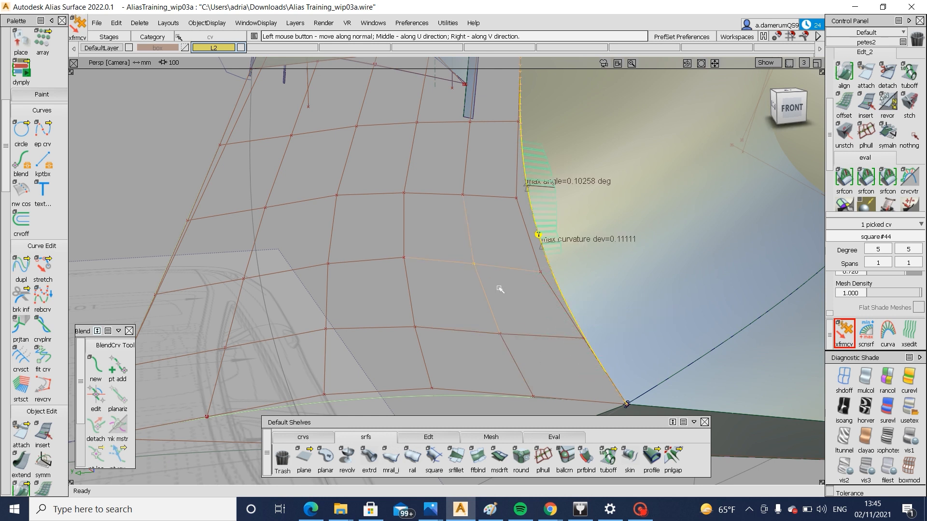
pyautogui.click(459, 198)
pyautogui.moveTo(492, 224); pyautogui.dragTo(502, 228)
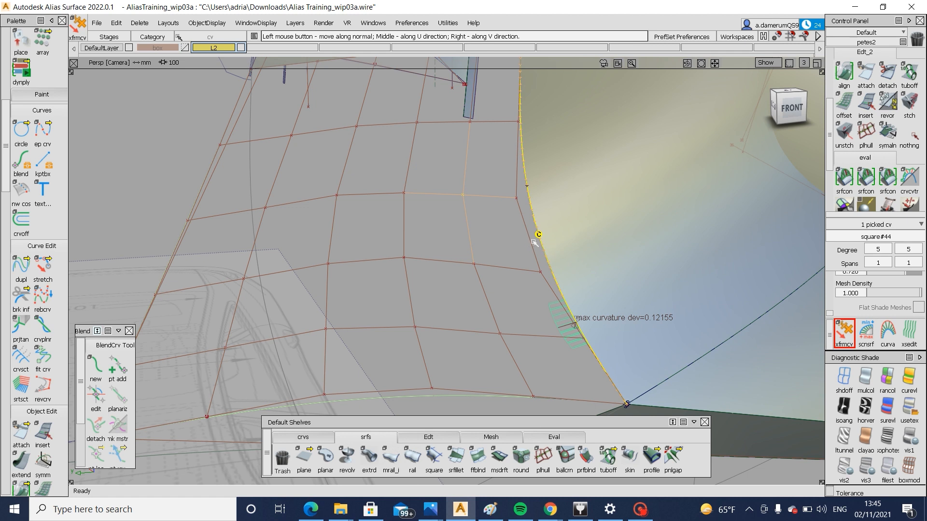
# Clear the existing continuity check and recheck tangent continuity along the corner patch's fillet-side edge
pyautogui.press('Delete')
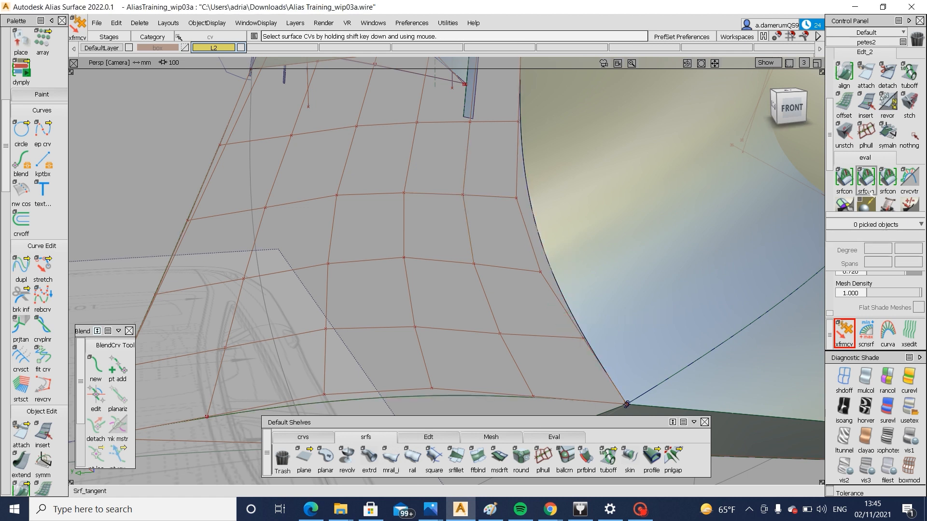
pyautogui.click(865, 177)
pyautogui.click(543, 254)
pyautogui.click(544, 254)
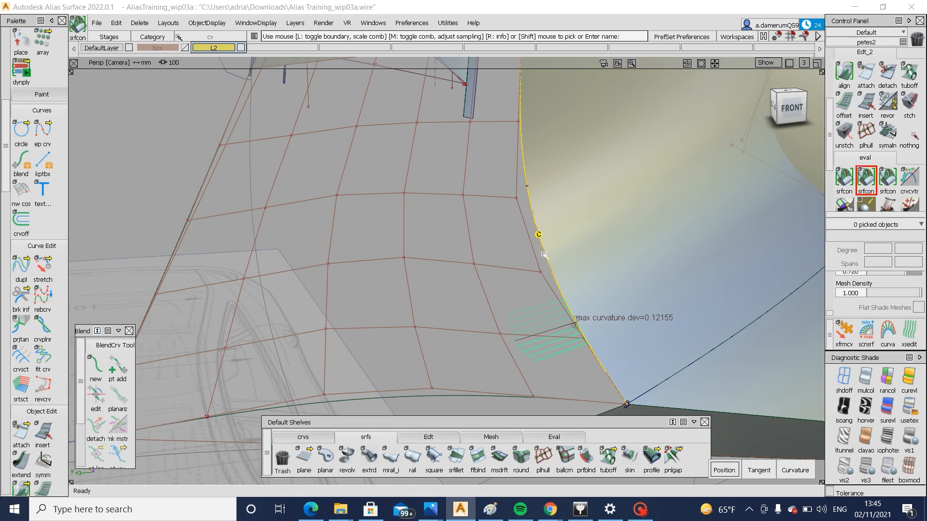
# Replace the curvature check with a G1 tangent continuity check along the corner patch's fillet-side and upper edges
pyautogui.click(844, 178)
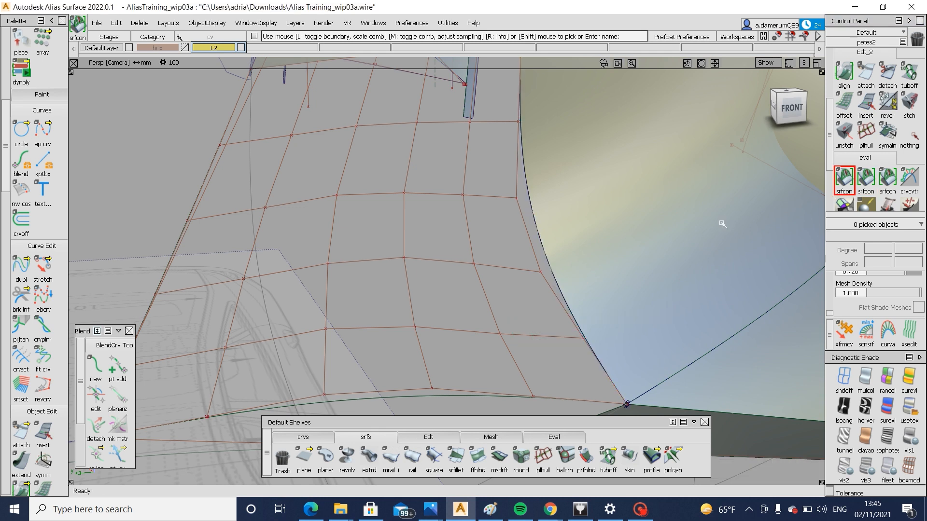
pyautogui.doubleClick(847, 176)
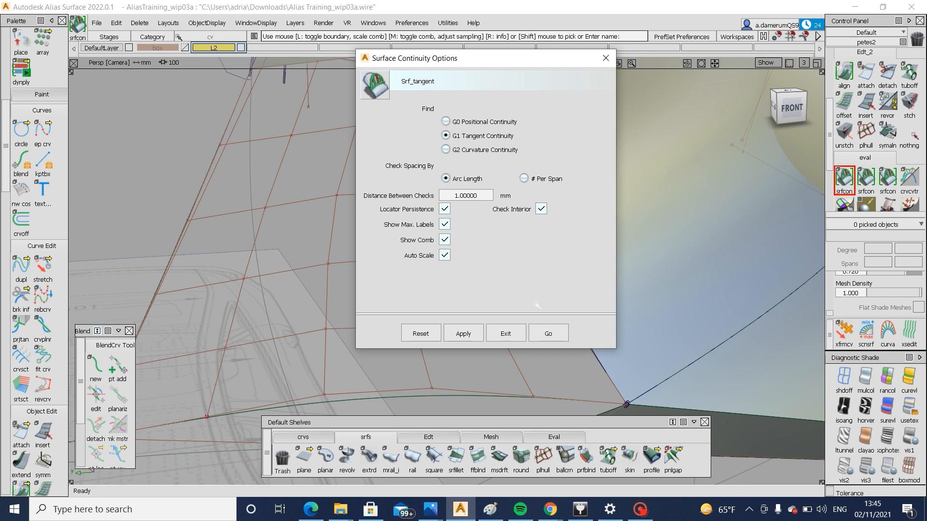
pyautogui.click(547, 333)
pyautogui.keyDown('alt'); pyautogui.keyDown('shift'); pyautogui.moveTo(620, 259); pyautogui.dragTo(469, 127); pyautogui.keyUp('shift'); pyautogui.keyUp('alt')
pyautogui.click(468, 135)
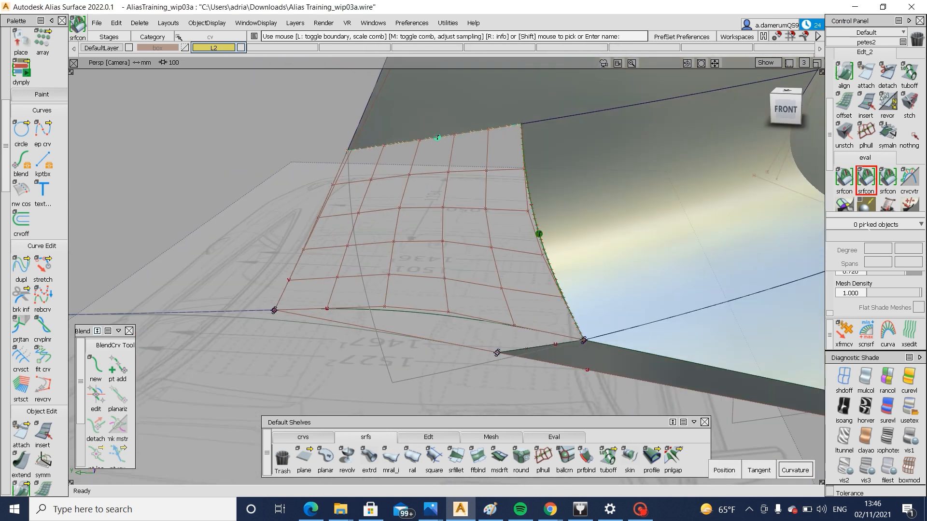
# Check curvature continuity along the corner patch's upper edge and tangent continuity along its fillet-side edge
pyautogui.click(887, 179)
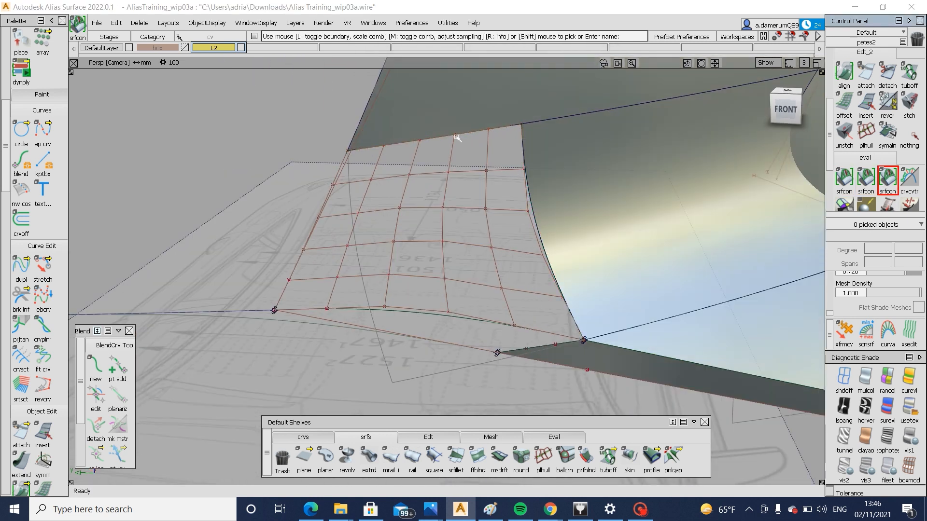
pyautogui.click(457, 138)
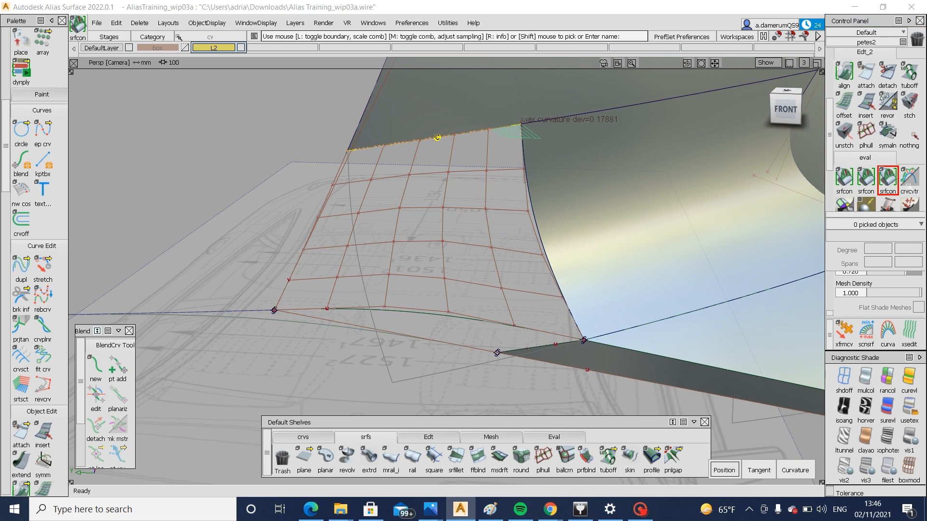
pyautogui.click(866, 178)
pyautogui.click(531, 198)
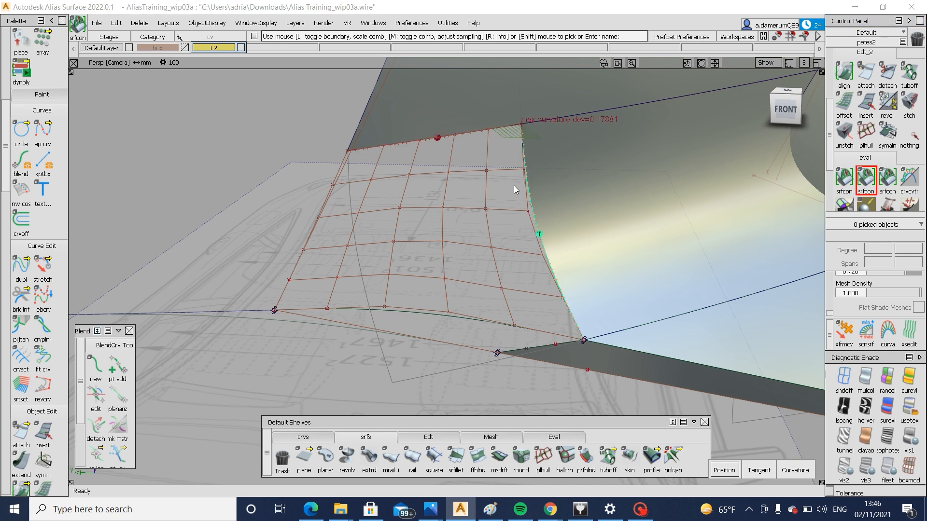
# Check curvature and tangent continuity along the seam between the fillet surface and the large surface above it
pyautogui.moveTo(445, 178)
pyautogui.keyDown('ctrl'); pyautogui.keyDown('shift'); pyautogui.mouseDown()
pyautogui.moveTo(484, 175)
pyautogui.moveTo(492, 141)
pyautogui.mouseUp(); pyautogui.keyUp('shift'); pyautogui.keyUp('ctrl')
pyautogui.click(486, 171)
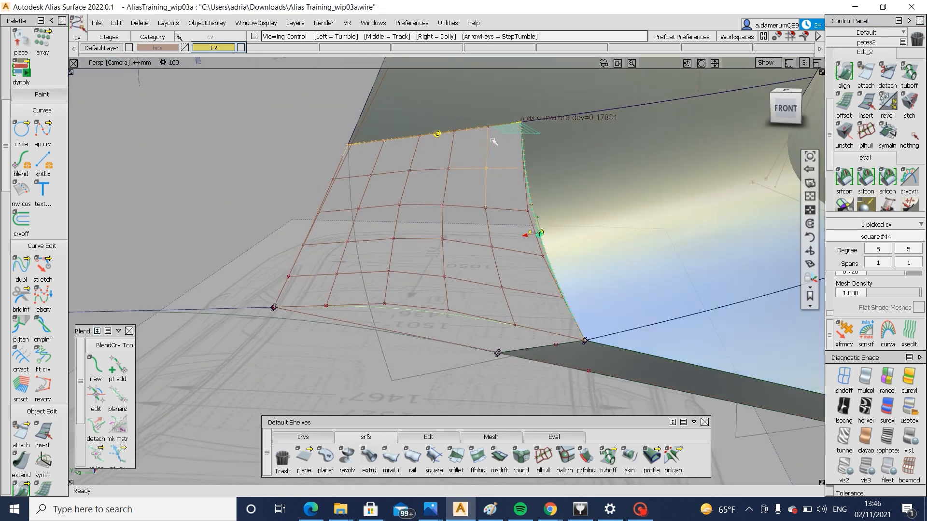
pyautogui.scroll(3, 511, 137)
pyautogui.click(866, 179)
pyautogui.click(888, 178)
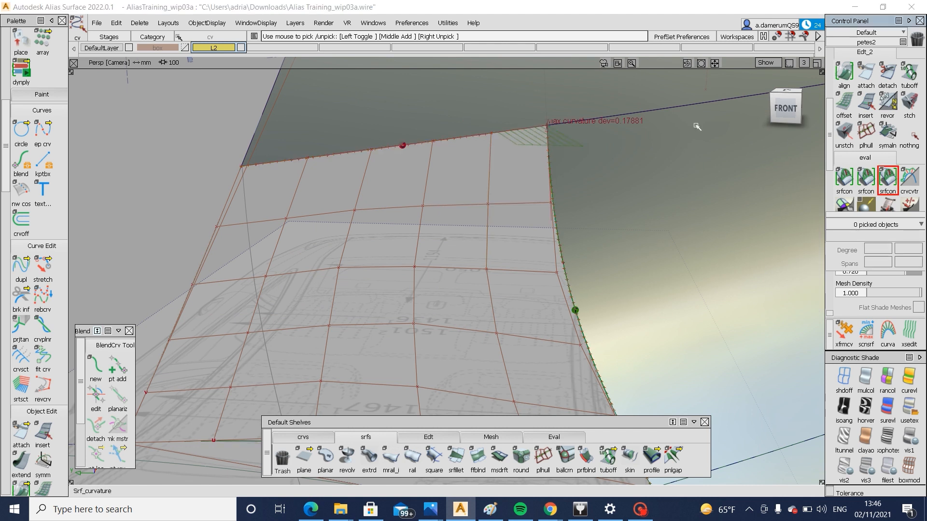
pyautogui.click(661, 109)
pyautogui.moveTo(660, 112)
pyautogui.keyDown('alt'); pyautogui.keyDown('shift'); pyautogui.mouseDown()
pyautogui.moveTo(654, 139)
pyautogui.moveTo(626, 154)
pyautogui.mouseUp(); pyautogui.keyUp('shift'); pyautogui.keyUp('alt')
pyautogui.click(654, 112)
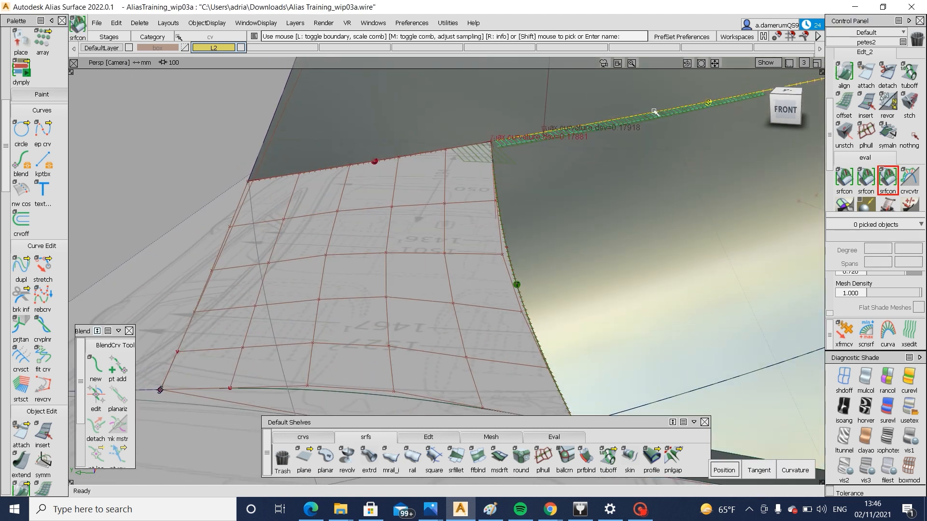
pyautogui.click(866, 179)
pyautogui.click(641, 118)
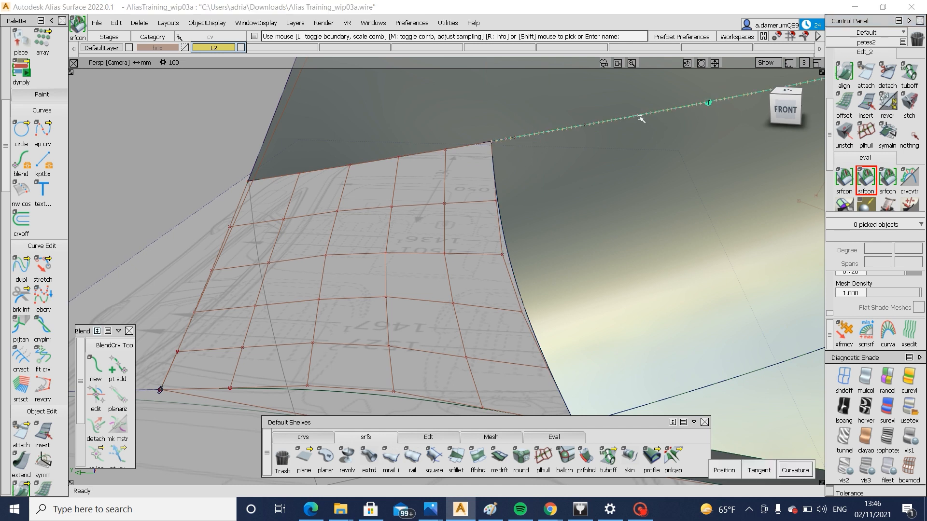
# Align the fillet surface's upper edge to the surface above it with G2 continuity and Edge alignment type
pyautogui.click(695, 136)
pyautogui.keyDown('alt'); pyautogui.keyDown('shift'); pyautogui.moveTo(729, 153); pyautogui.dragTo(563, 193, button='right'); pyautogui.keyUp('shift'); pyautogui.keyUp('alt')
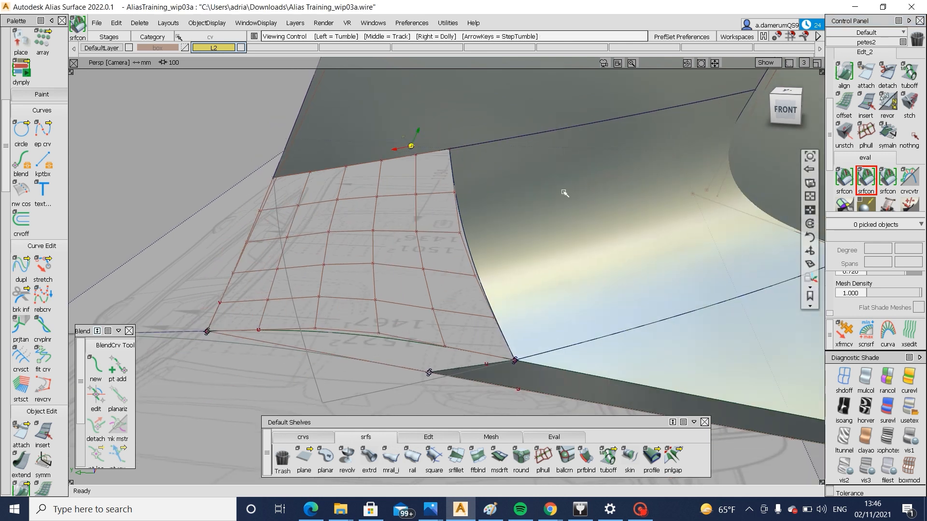
pyautogui.keyDown('alt'); pyautogui.keyDown('shift'); pyautogui.moveTo(563, 193); pyautogui.dragTo(486, 197, button='middle'); pyautogui.keyUp('shift'); pyautogui.keyUp('alt')
pyautogui.doubleClick(844, 72)
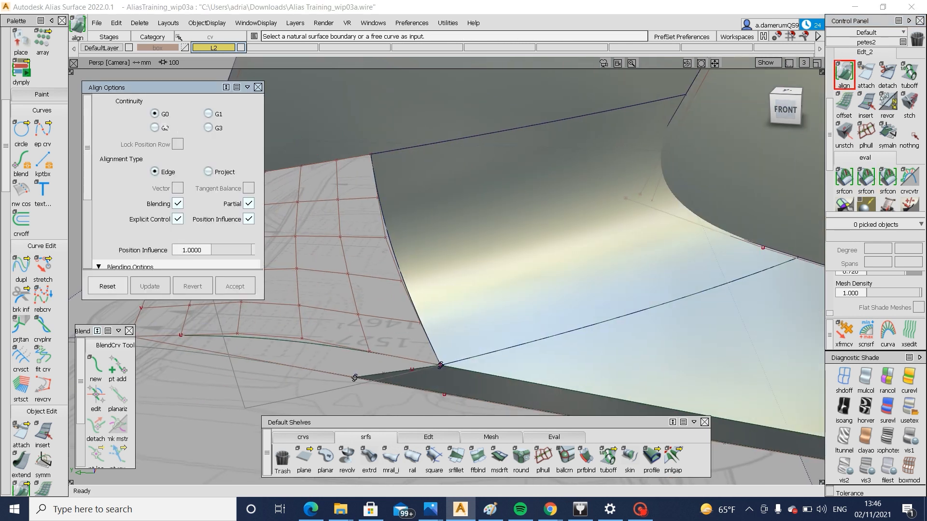
pyautogui.click(464, 135)
pyautogui.click(464, 135)
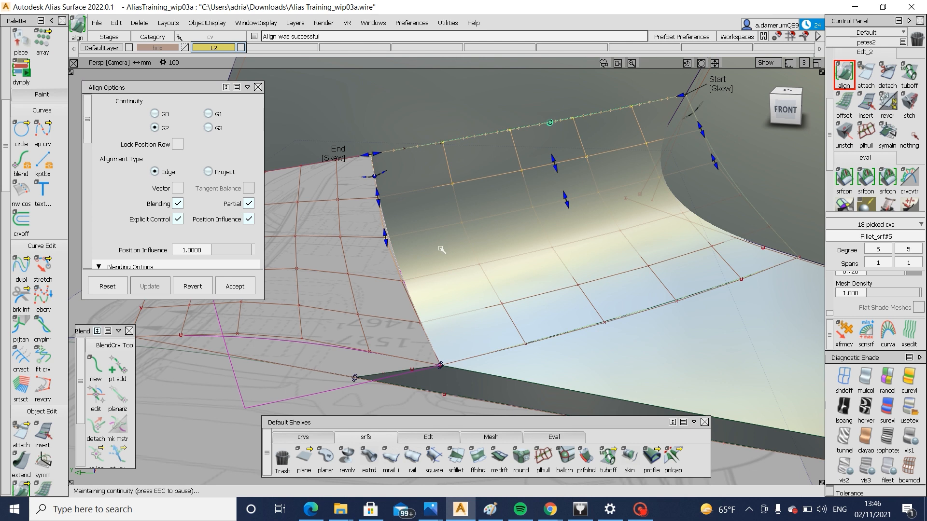
pyautogui.click(415, 170)
# Recheck tangent continuity along the corner patch's fillet-side edge and curvature continuity along its upper edge
pyautogui.click(866, 178)
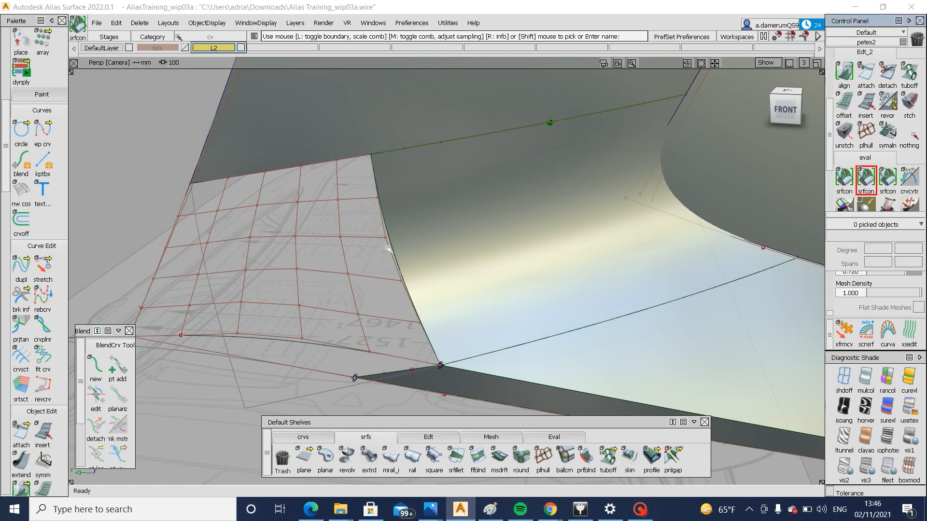
pyautogui.click(395, 252)
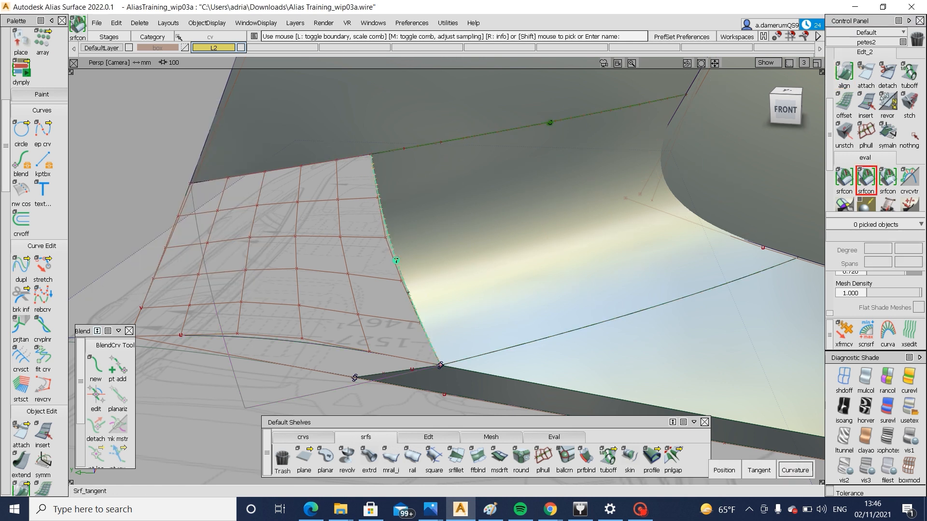
pyautogui.click(888, 178)
pyautogui.click(322, 162)
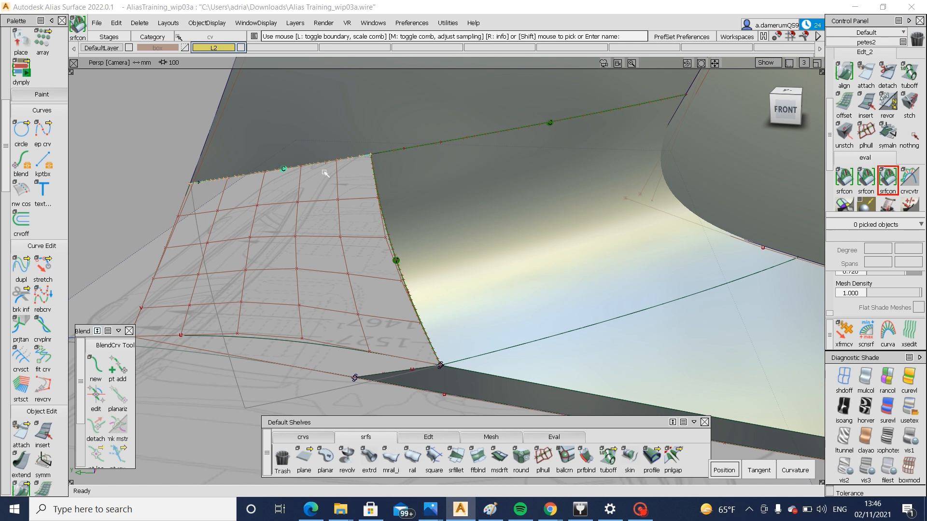
# Select the surfaces around the bumper's lower corner and hide the corner patch's CVs
pyautogui.moveTo(347, 200)
pyautogui.keyDown('alt'); pyautogui.keyDown('shift'); pyautogui.mouseDown()
pyautogui.moveTo(393, 187)
pyautogui.moveTo(444, 297)
pyautogui.moveTo(551, 314)
pyautogui.moveTo(539, 250)
pyautogui.moveTo(464, 261)
pyautogui.mouseUp(); pyautogui.keyUp('shift'); pyautogui.keyUp('alt')
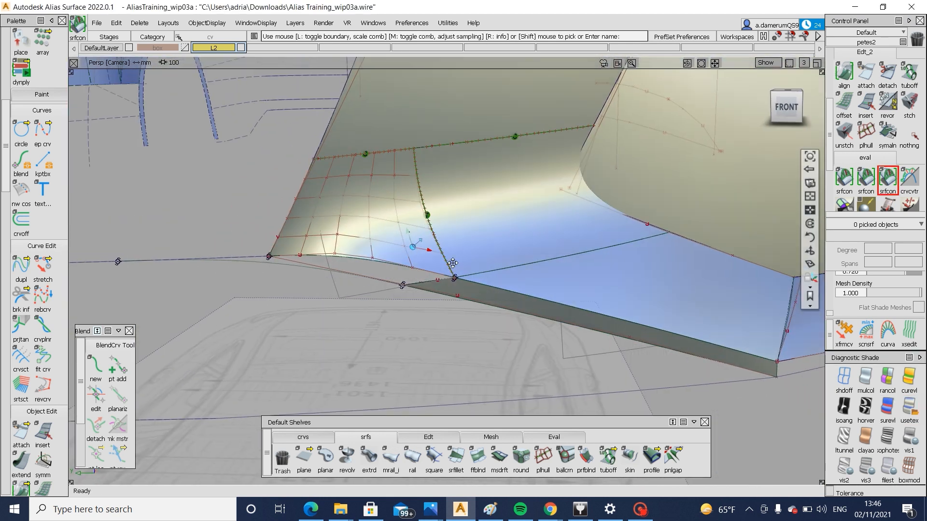
pyautogui.keyDown('alt'); pyautogui.keyDown('shift'); pyautogui.moveTo(452, 263); pyautogui.dragTo(499, 256, button='middle'); pyautogui.keyUp('shift'); pyautogui.keyUp('alt')
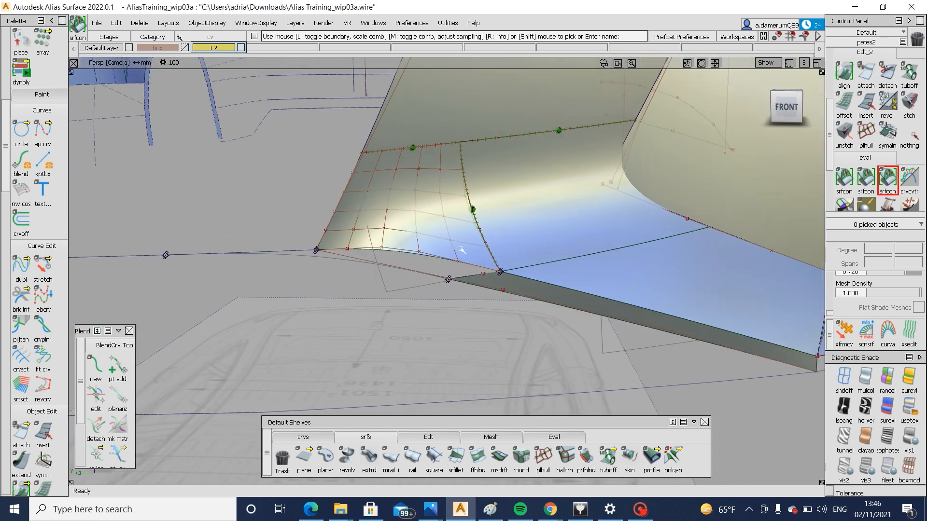
pyautogui.moveTo(460, 240); pyautogui.dragTo(447, 260)
pyautogui.keyDown('alt'); pyautogui.keyDown('shift'); pyautogui.moveTo(448, 263); pyautogui.dragTo(433, 301, button='right'); pyautogui.keyUp('shift'); pyautogui.keyUp('alt')
pyautogui.keyDown('alt'); pyautogui.keyDown('shift'); pyautogui.moveTo(432, 301); pyautogui.dragTo(471, 300, button='middle'); pyautogui.keyUp('shift'); pyautogui.keyUp('alt')
pyautogui.keyDown('ctrl'); pyautogui.keyDown('shift'); pyautogui.moveTo(473, 299); pyautogui.dragTo(534, 302); pyautogui.keyUp('shift'); pyautogui.keyUp('ctrl')
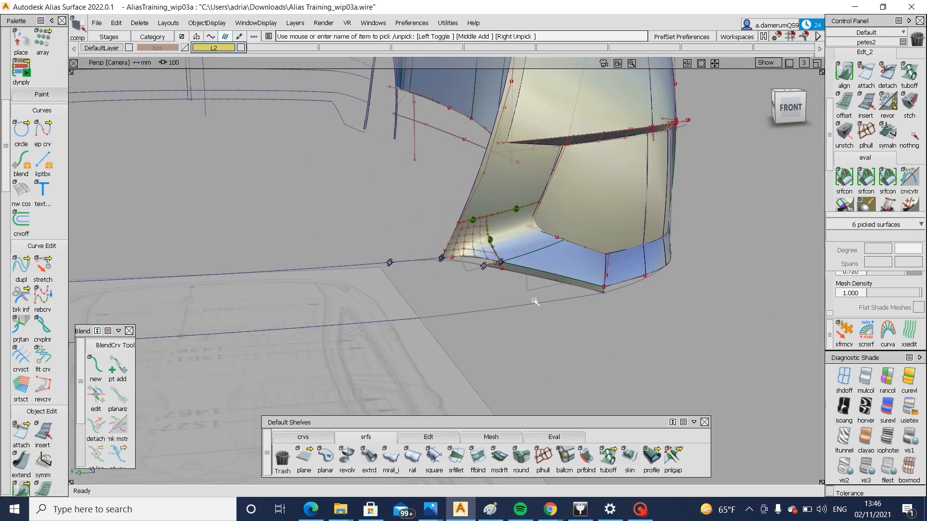
pyautogui.click(593, 296)
pyautogui.keyDown('alt'); pyautogui.keyDown('shift'); pyautogui.moveTo(593, 296); pyautogui.dragTo(512, 282); pyautogui.keyUp('shift'); pyautogui.keyUp('alt')
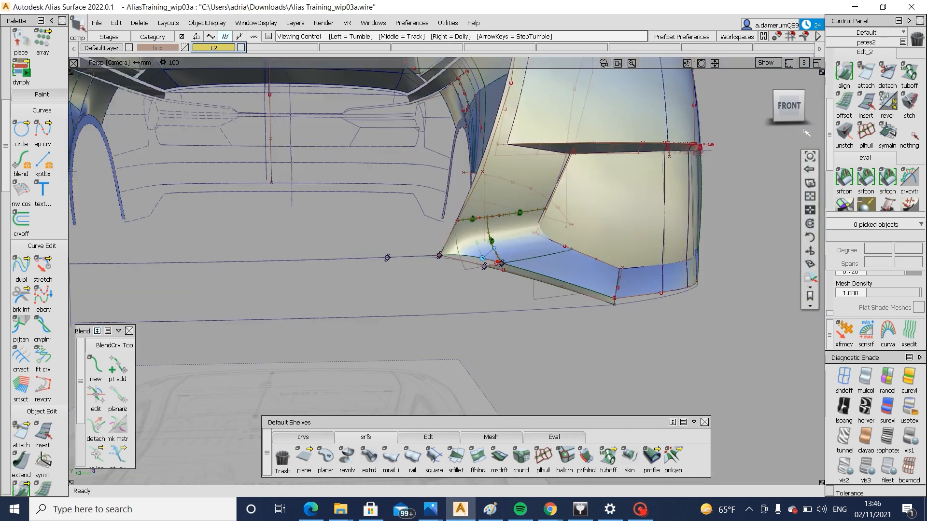
# Compare the finished corner patch with the front reference image, alternating between orthographic front and perspective views
pyautogui.click(791, 108)
pyautogui.keyDown('alt'); pyautogui.keyDown('shift'); pyautogui.moveTo(496, 307); pyautogui.dragTo(457, 311, button='right'); pyautogui.keyUp('shift'); pyautogui.keyUp('alt')
pyautogui.keyDown('alt'); pyautogui.keyDown('shift'); pyautogui.moveTo(457, 311); pyautogui.dragTo(521, 327, button='middle'); pyautogui.keyUp('shift'); pyautogui.keyUp('alt')
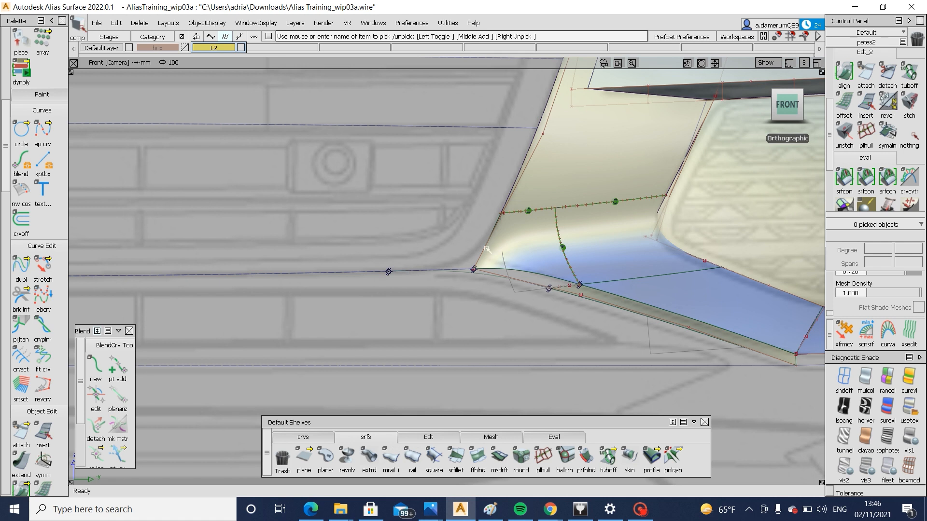
pyautogui.keyDown('alt'); pyautogui.keyDown('shift'); pyautogui.moveTo(399, 260); pyautogui.dragTo(648, 260); pyautogui.keyUp('shift'); pyautogui.keyUp('alt')
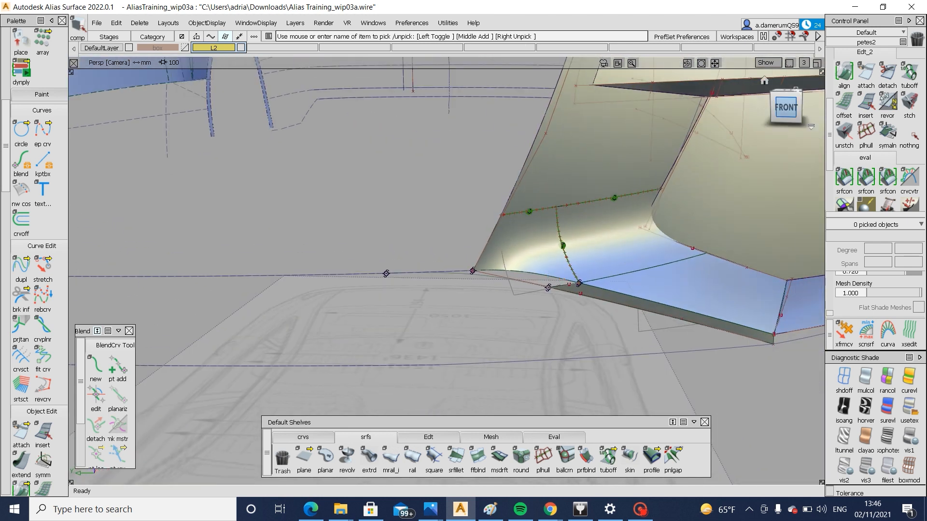
pyautogui.click(785, 115)
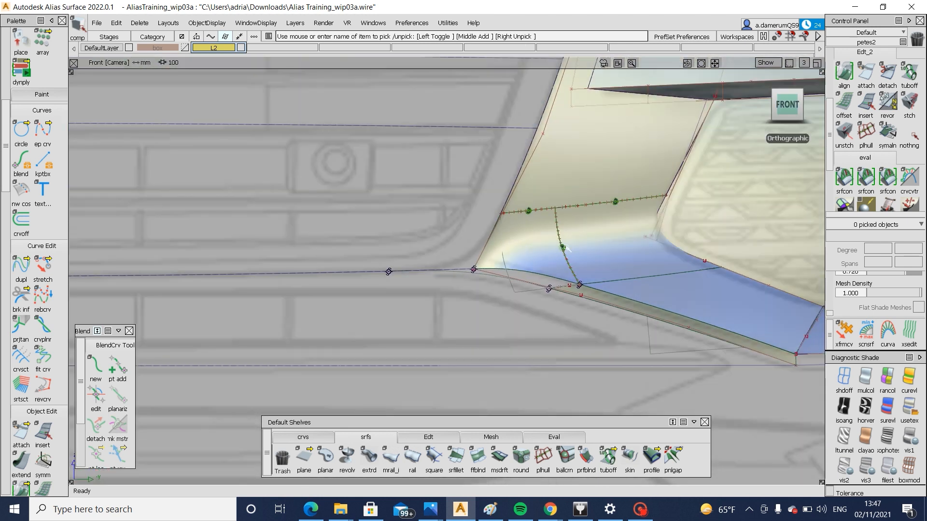
pyautogui.keyDown('alt'); pyautogui.keyDown('shift'); pyautogui.moveTo(564, 247); pyautogui.dragTo(544, 193); pyautogui.keyUp('shift'); pyautogui.keyUp('alt')
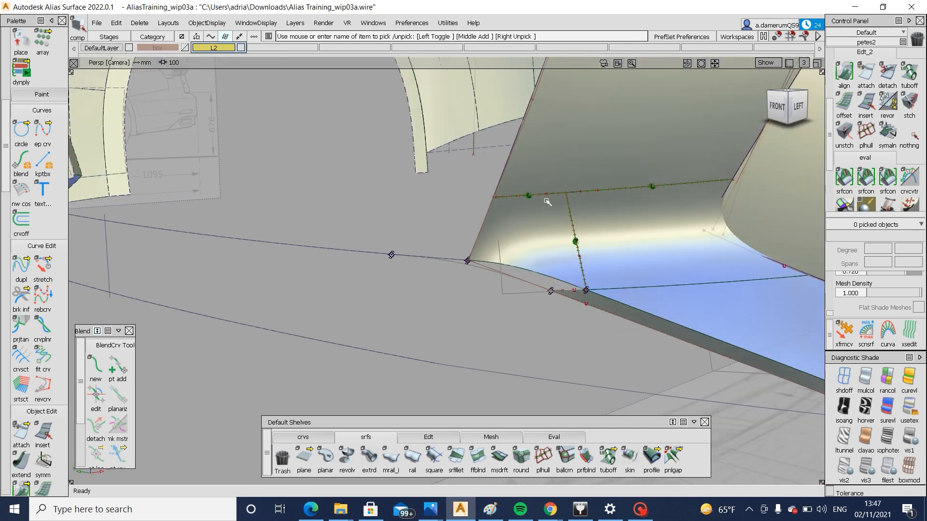
# Draw a degree 3 edit-point curve in the front view from the corner patch's upper inner corner to its lower edge
pyautogui.click(779, 106)
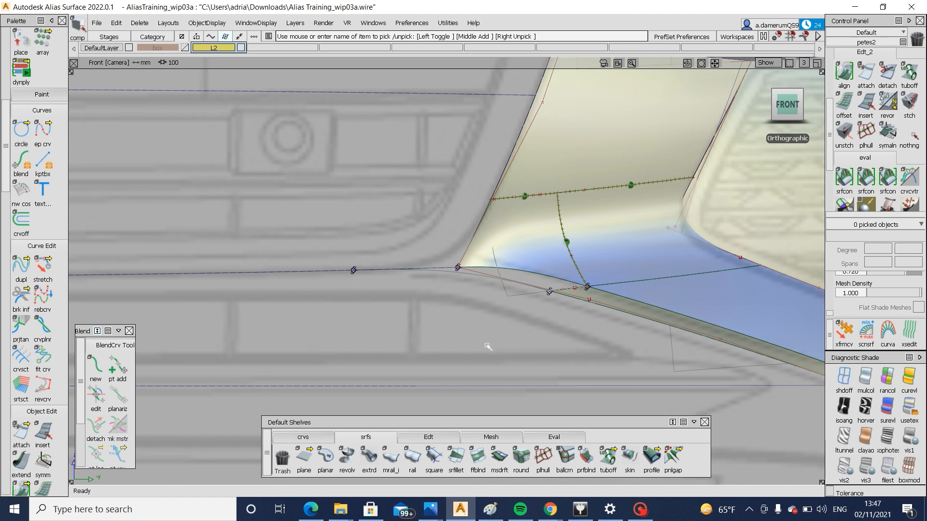
pyautogui.click(316, 437)
pyautogui.click(326, 456)
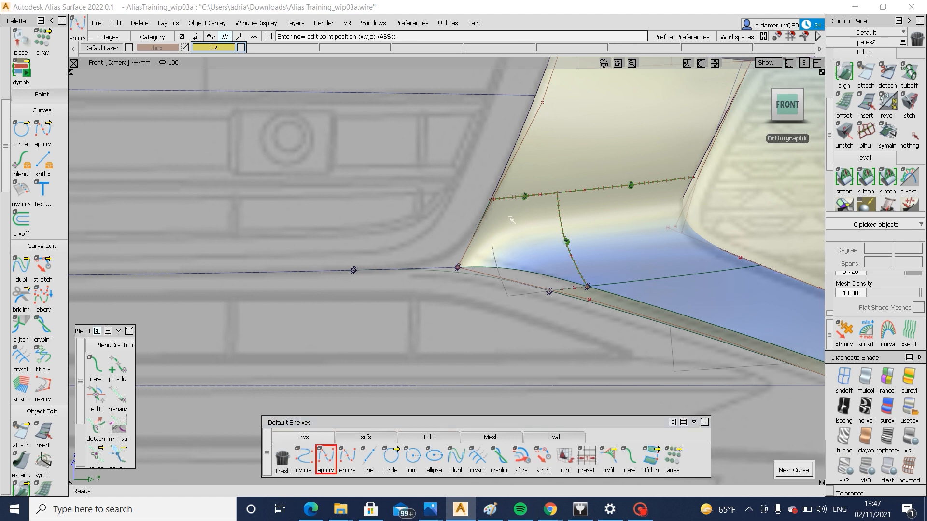
pyautogui.click(489, 211)
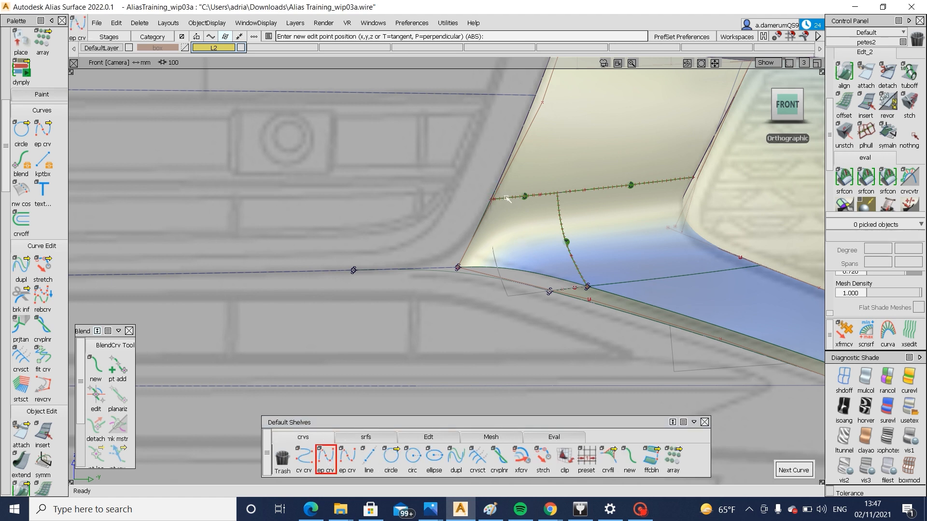
pyautogui.click(506, 263)
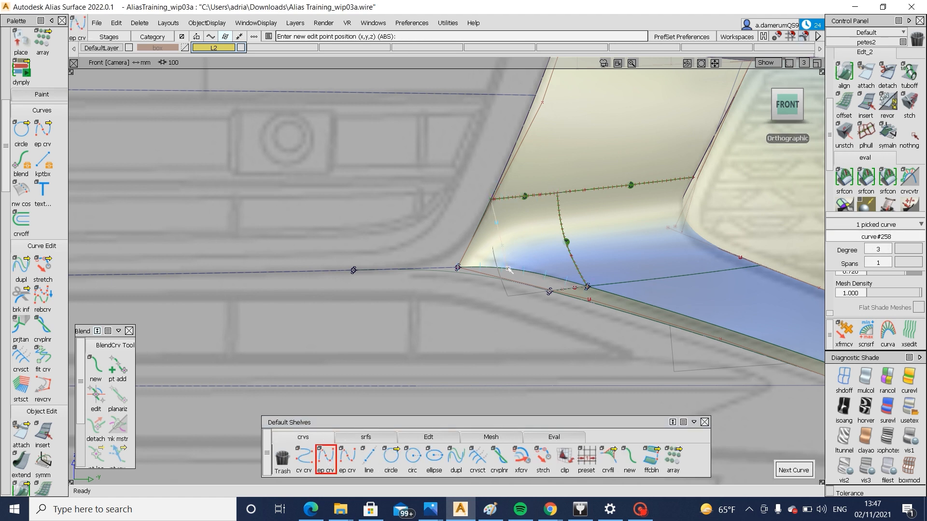
pyautogui.keyDown('ctrl'); pyautogui.keyDown('alt'); pyautogui.moveTo(508, 270); pyautogui.dragTo(502, 269); pyautogui.keyUp('alt'); pyautogui.keyUp('ctrl')
# Project the new curve onto the corner patch and trim off the pointed inner tip, keeping the part beside the fillet
pyautogui.keyDown('ctrl'); pyautogui.keyDown('shift'); pyautogui.moveTo(522, 234); pyautogui.dragTo(547, 210); pyautogui.keyUp('shift'); pyautogui.keyUp('ctrl')
pyautogui.click(485, 248)
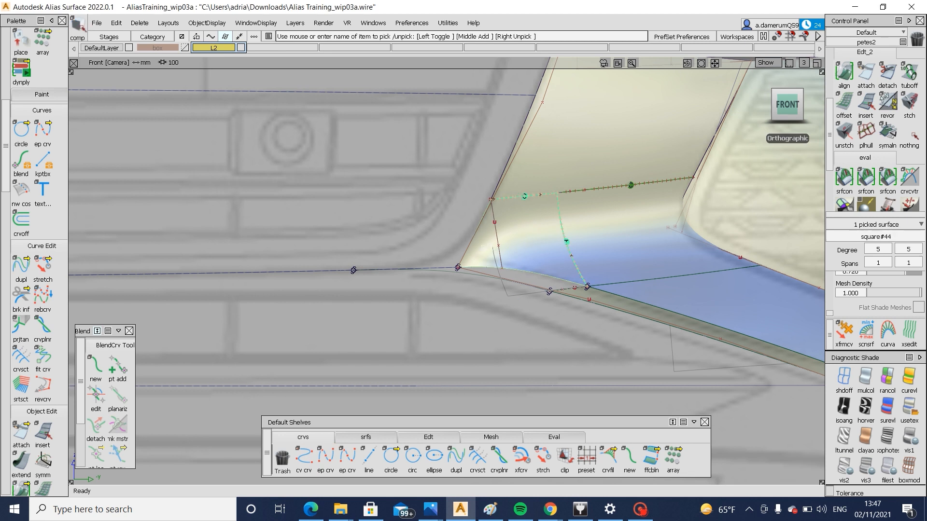
pyautogui.keyDown('ctrl'); pyautogui.keyDown('shift'); pyautogui.moveTo(515, 237); pyautogui.dragTo(471, 248, button='right'); pyautogui.keyUp('shift'); pyautogui.keyUp('ctrl')
pyautogui.click(497, 238)
pyautogui.keyDown('ctrl'); pyautogui.keyDown('shift'); pyautogui.moveTo(542, 232); pyautogui.dragTo(594, 191, button='right'); pyautogui.keyUp('shift'); pyautogui.keyUp('ctrl')
pyautogui.click(524, 242)
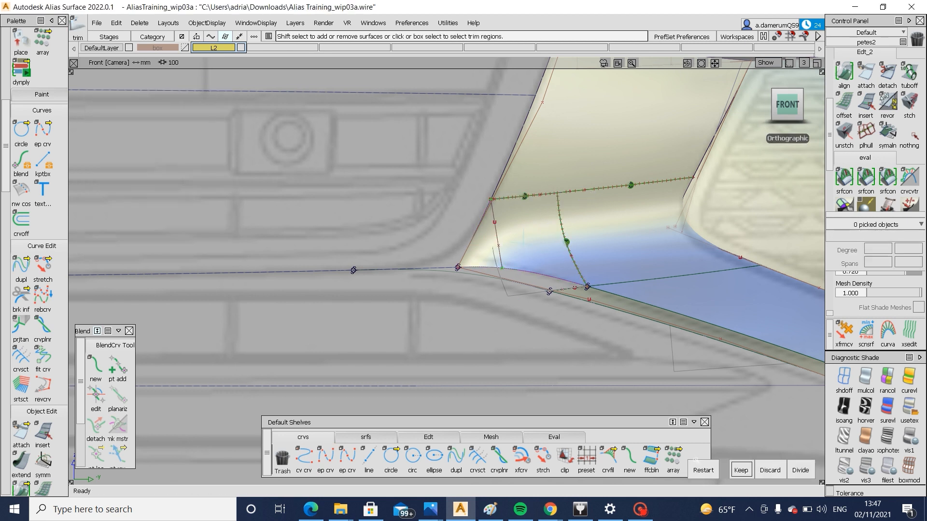
pyautogui.click(742, 469)
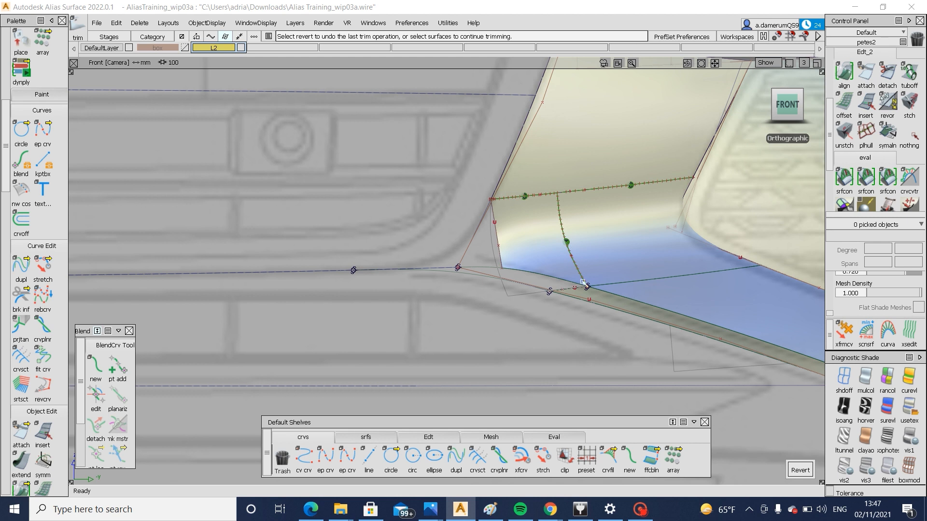
# Build a multi-surface draft from the bumper's lower front curve, pulled along the Z axis
pyautogui.keyDown('alt'); pyautogui.keyDown('shift'); pyautogui.moveTo(657, 294); pyautogui.dragTo(465, 323); pyautogui.keyUp('shift'); pyautogui.keyUp('alt')
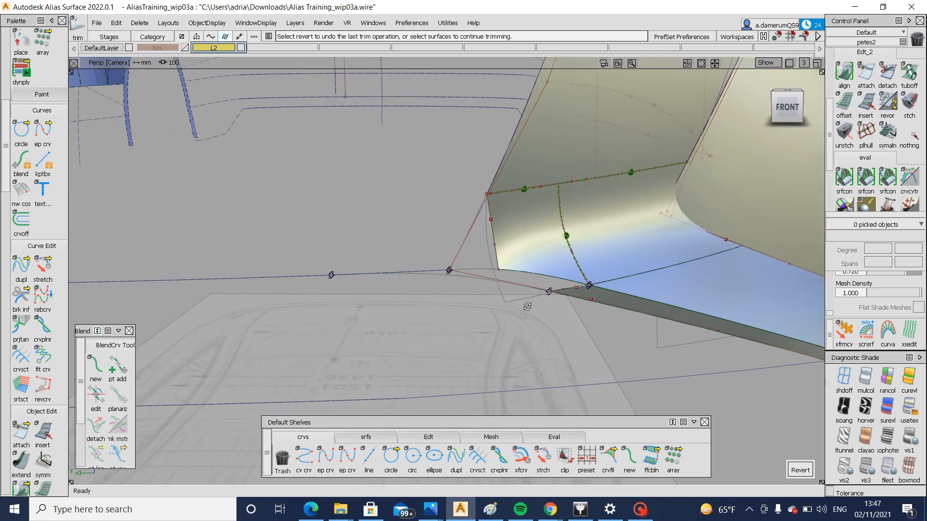
pyautogui.keyDown('alt'); pyautogui.keyDown('shift'); pyautogui.moveTo(527, 306); pyautogui.dragTo(392, 291); pyautogui.keyUp('shift'); pyautogui.keyUp('alt')
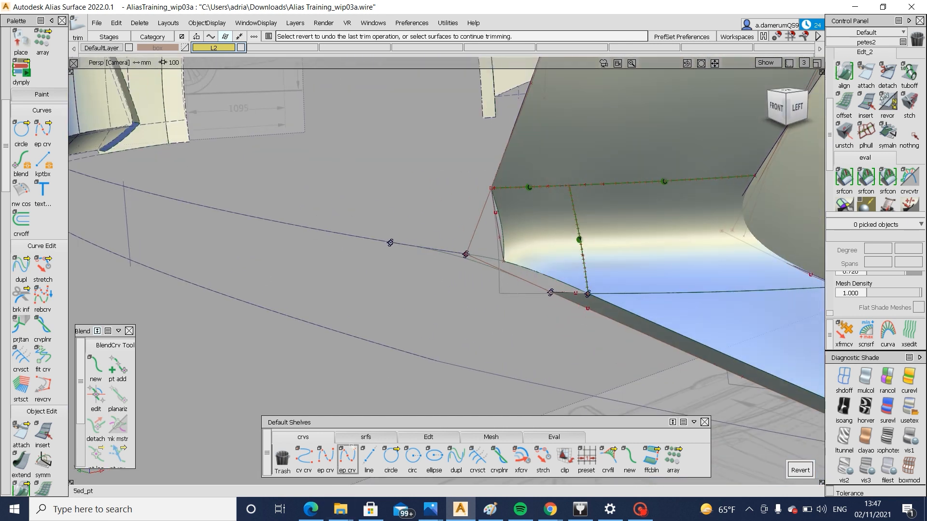
pyautogui.click(366, 437)
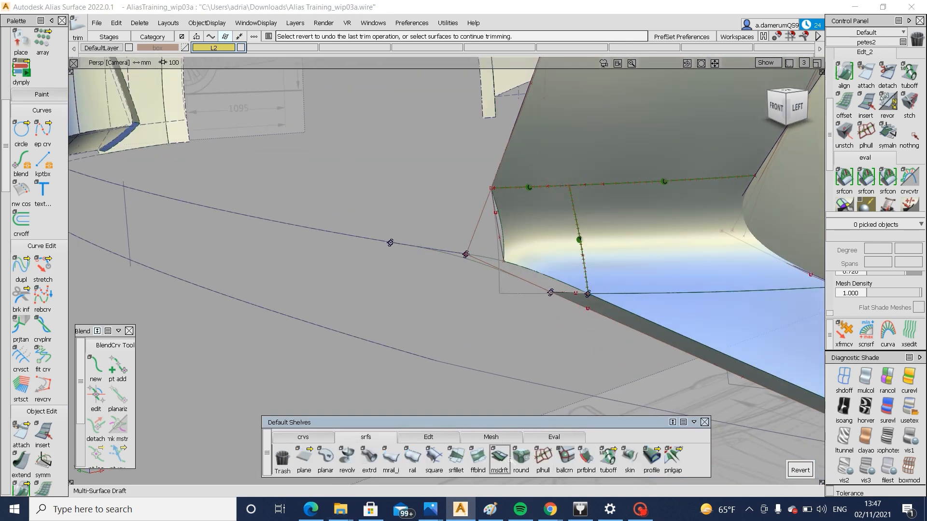
pyautogui.click(500, 456)
pyautogui.click(356, 237)
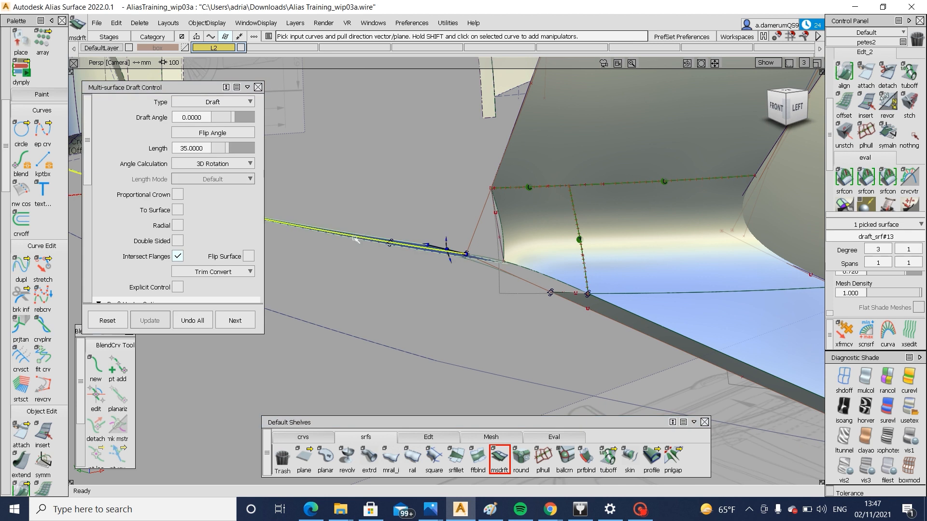
pyautogui.keyDown('alt'); pyautogui.keyDown('shift'); pyautogui.moveTo(356, 236); pyautogui.dragTo(416, 317); pyautogui.keyUp('shift'); pyautogui.keyUp('alt')
pyautogui.hotkey('ctrl', 'z')
pyautogui.scroll(-5, 231, 170)
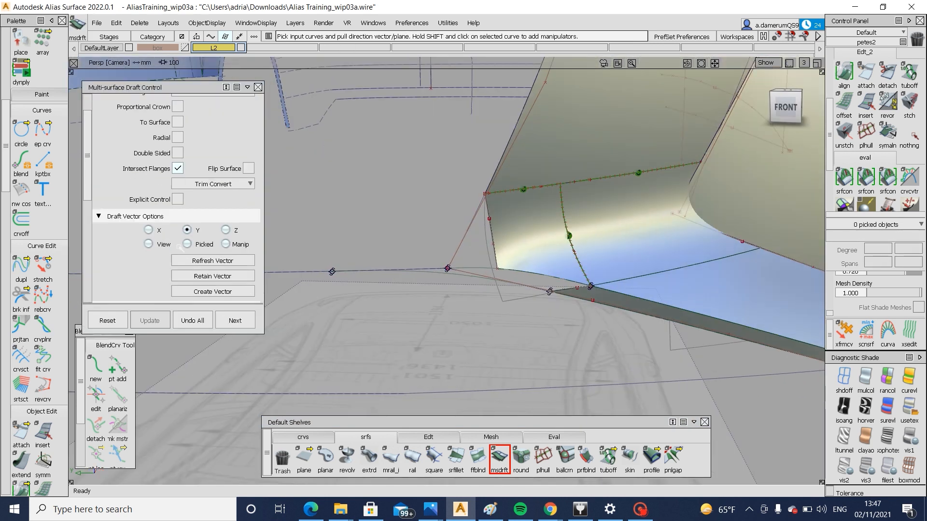
pyautogui.click(227, 158)
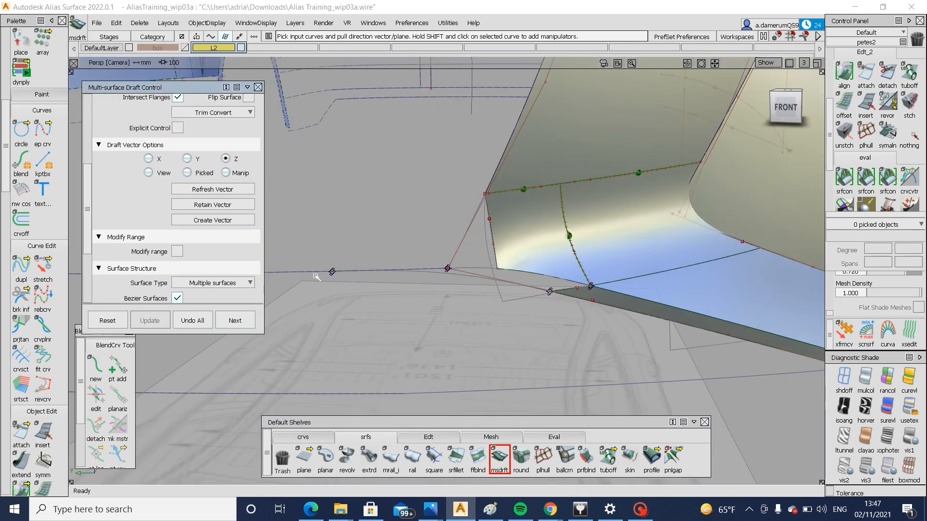
pyautogui.click(312, 273)
# Set the draft surface's length to 80 mm and check its height against the corner patch
pyautogui.keyDown('alt'); pyautogui.keyDown('shift'); pyautogui.moveTo(338, 251); pyautogui.dragTo(583, 133); pyautogui.keyUp('shift'); pyautogui.keyUp('alt')
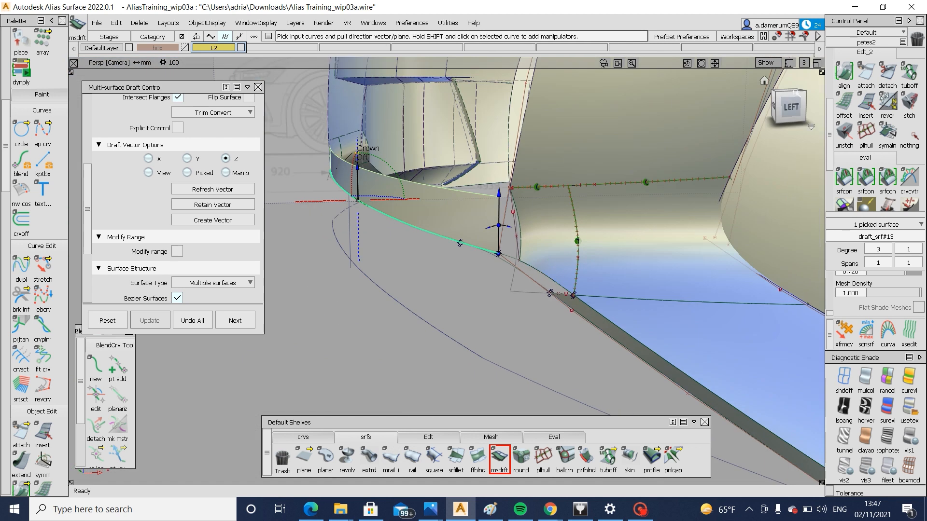
pyautogui.click(788, 108)
pyautogui.keyDown('alt'); pyautogui.keyDown('shift'); pyautogui.moveTo(602, 243); pyautogui.dragTo(624, 307, button='middle'); pyautogui.keyUp('shift'); pyautogui.keyUp('alt')
pyautogui.scroll(3, 247, 180)
pyautogui.scroll(2, 246, 178)
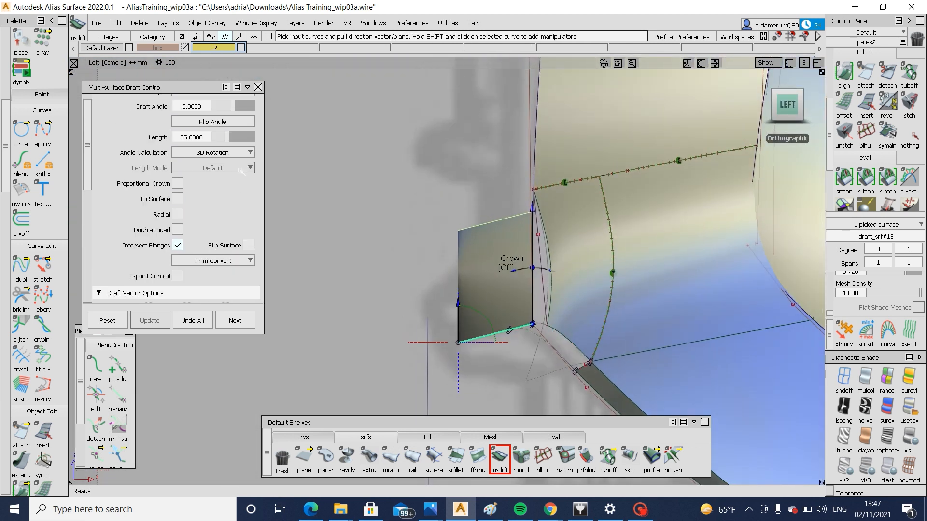
pyautogui.click(245, 137)
pyautogui.keyDown('alt'); pyautogui.keyDown('shift'); pyautogui.moveTo(467, 203); pyautogui.dragTo(422, 282); pyautogui.keyUp('shift'); pyautogui.keyUp('alt')
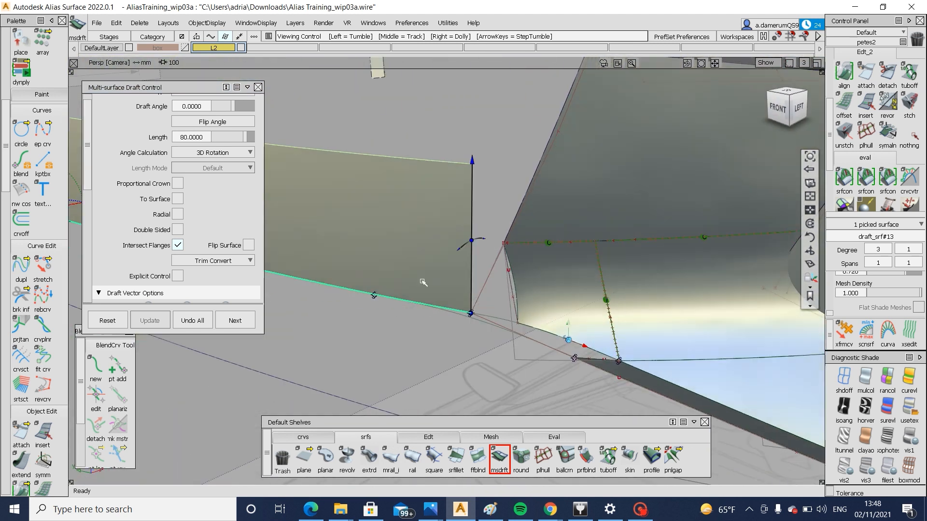
# Finish the multi-surface draft and delete the resulting draft surface
pyautogui.keyDown('alt'); pyautogui.keyDown('shift'); pyautogui.moveTo(422, 282); pyautogui.dragTo(497, 378, button='right'); pyautogui.keyUp('shift'); pyautogui.keyUp('alt')
pyautogui.press('space')
pyautogui.keyDown('ctrl'); pyautogui.keyDown('shift'); pyautogui.moveTo(494, 283); pyautogui.dragTo(548, 389); pyautogui.keyUp('shift'); pyautogui.keyUp('ctrl')
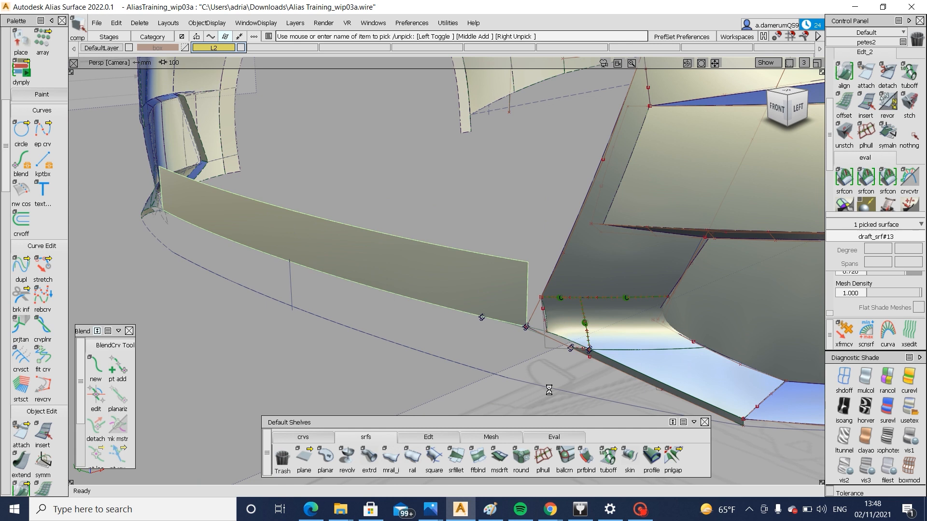
pyautogui.press('Delete')
# Create a skin surface across the front opening between the inner bumper edges on both sides of the car
pyautogui.click(629, 458)
pyautogui.click(533, 317)
pyautogui.keyDown('alt'); pyautogui.keyDown('shift'); pyautogui.moveTo(333, 296); pyautogui.dragTo(458, 322, button='middle'); pyautogui.keyUp('shift'); pyautogui.keyUp('alt')
pyautogui.keyDown('alt'); pyautogui.keyDown('shift'); pyautogui.moveTo(416, 286); pyautogui.dragTo(582, 294); pyautogui.keyUp('shift'); pyautogui.keyUp('alt')
pyautogui.click(471, 254)
pyautogui.keyDown('alt'); pyautogui.keyDown('shift'); pyautogui.moveTo(743, 248); pyautogui.dragTo(537, 240, button='middle'); pyautogui.keyUp('shift'); pyautogui.keyUp('alt')
pyautogui.keyDown('alt'); pyautogui.keyDown('shift'); pyautogui.moveTo(537, 240); pyautogui.dragTo(587, 341); pyautogui.keyUp('shift'); pyautogui.keyUp('alt')
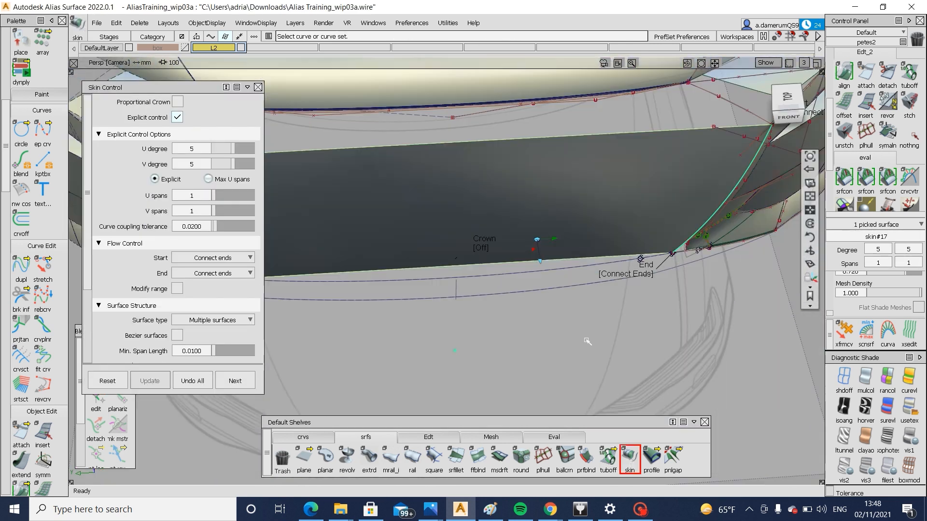
# Turn on the skin's proportional crown and turn off Crown Flip so the surface bulges forward
pyautogui.click(787, 99)
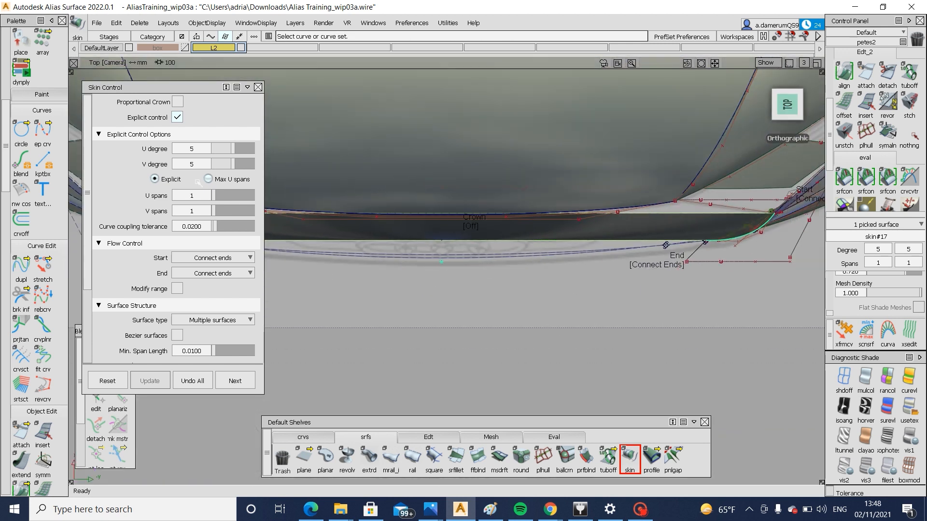
pyautogui.click(178, 101)
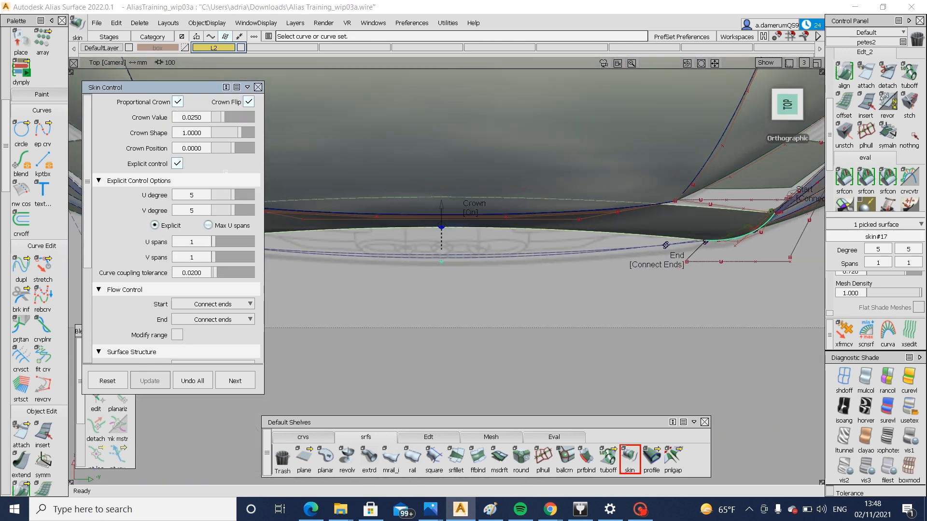
pyautogui.click(249, 101)
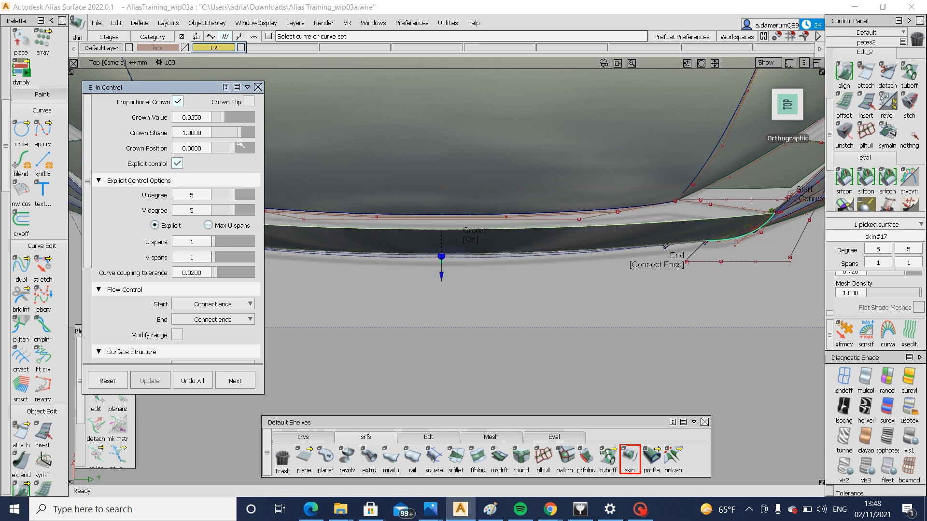
pyautogui.keyDown('alt'); pyautogui.keyDown('shift'); pyautogui.moveTo(598, 278); pyautogui.dragTo(568, 264); pyautogui.keyUp('shift'); pyautogui.keyUp('alt')
# Fine-tune the skin's crown value to match the lower bumper curve in top view and check its fit beside the corner patch
pyautogui.click(786, 116)
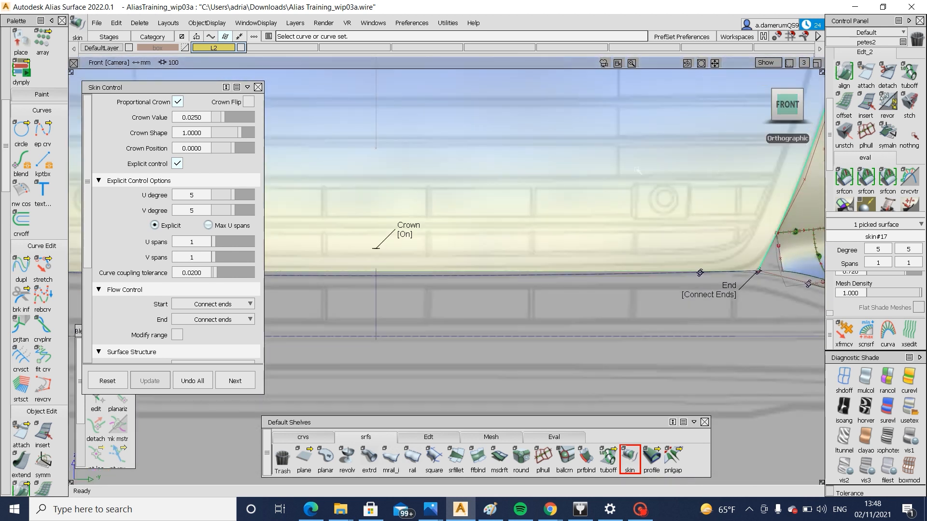
pyautogui.keyDown('alt'); pyautogui.keyDown('shift'); pyautogui.moveTo(638, 170); pyautogui.dragTo(777, 197); pyautogui.keyUp('shift'); pyautogui.keyUp('alt')
pyautogui.click(787, 98)
pyautogui.keyDown('alt'); pyautogui.keyDown('shift'); pyautogui.moveTo(552, 252); pyautogui.dragTo(592, 354, button='middle'); pyautogui.keyUp('shift'); pyautogui.keyUp('alt')
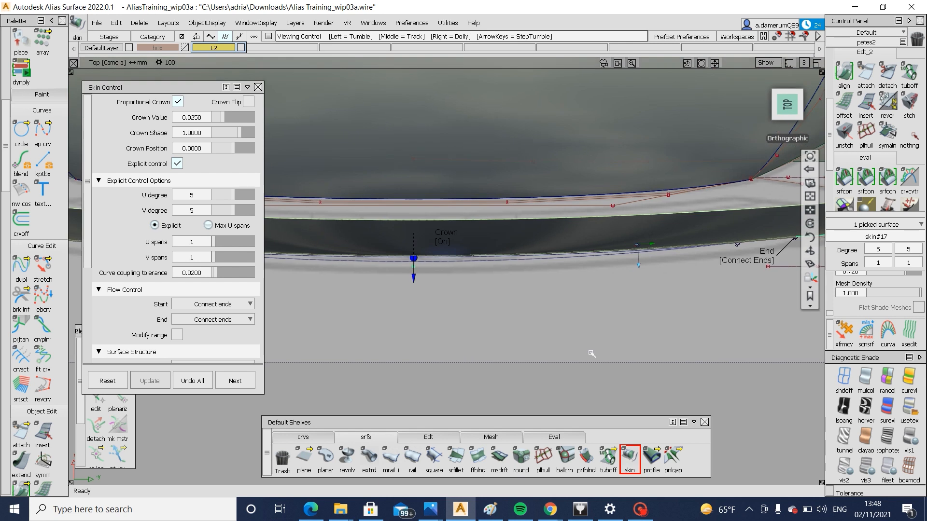
pyautogui.keyDown('alt'); pyautogui.keyDown('shift'); pyautogui.moveTo(592, 354); pyautogui.dragTo(482, 263, button='right'); pyautogui.keyUp('shift'); pyautogui.keyUp('alt')
pyautogui.click(222, 116)
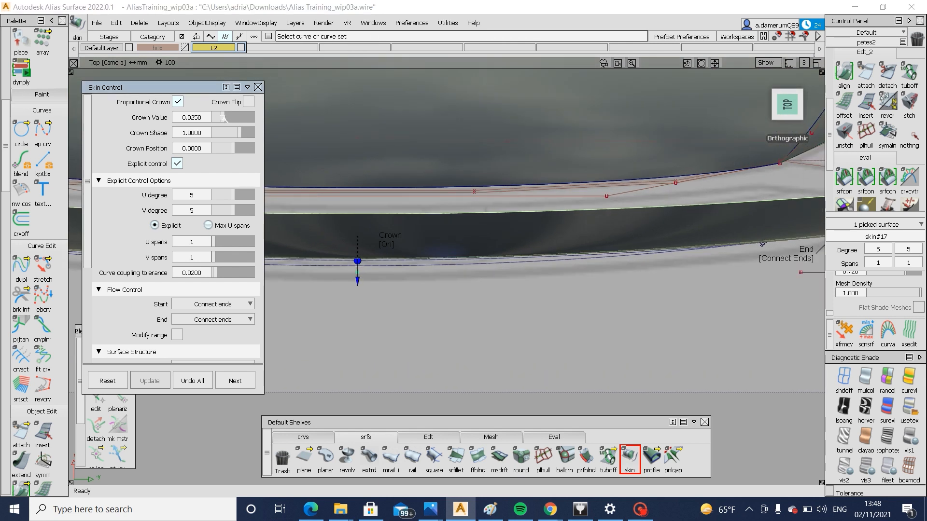
pyautogui.moveTo(225, 119); pyautogui.dragTo(227, 118)
pyautogui.keyDown('alt'); pyautogui.keyDown('shift'); pyautogui.moveTo(660, 275); pyautogui.dragTo(572, 164); pyautogui.keyUp('shift'); pyautogui.keyUp('alt')
pyautogui.keyDown('alt'); pyautogui.keyDown('shift'); pyautogui.moveTo(495, 207); pyautogui.dragTo(615, 232); pyautogui.keyUp('shift'); pyautogui.keyUp('alt')
pyautogui.click(784, 106)
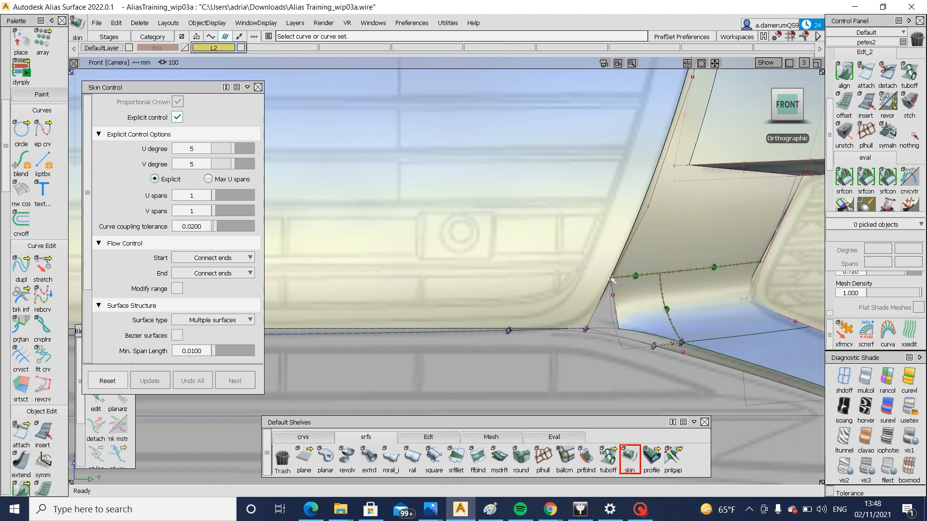
pyautogui.keyDown('alt'); pyautogui.keyDown('shift'); pyautogui.moveTo(594, 292); pyautogui.dragTo(427, 259); pyautogui.keyUp('shift'); pyautogui.keyUp('alt')
pyautogui.keyDown('alt'); pyautogui.keyDown('shift'); pyautogui.moveTo(428, 259); pyautogui.dragTo(470, 260, button='right'); pyautogui.keyUp('shift'); pyautogui.keyUp('alt')
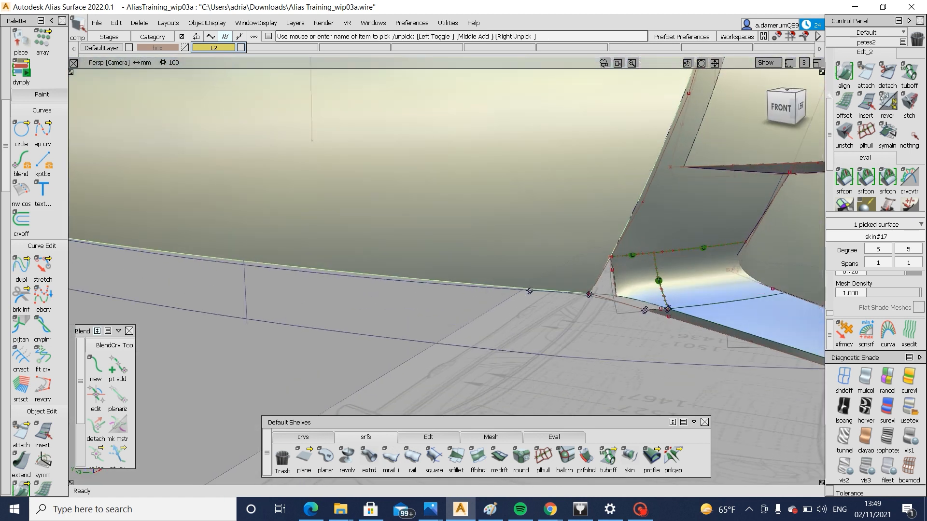
# Draw a vertical degree 3 edit-point curve in front view, upward from the lower bumper curve, and project it onto the skin
pyautogui.click(784, 110)
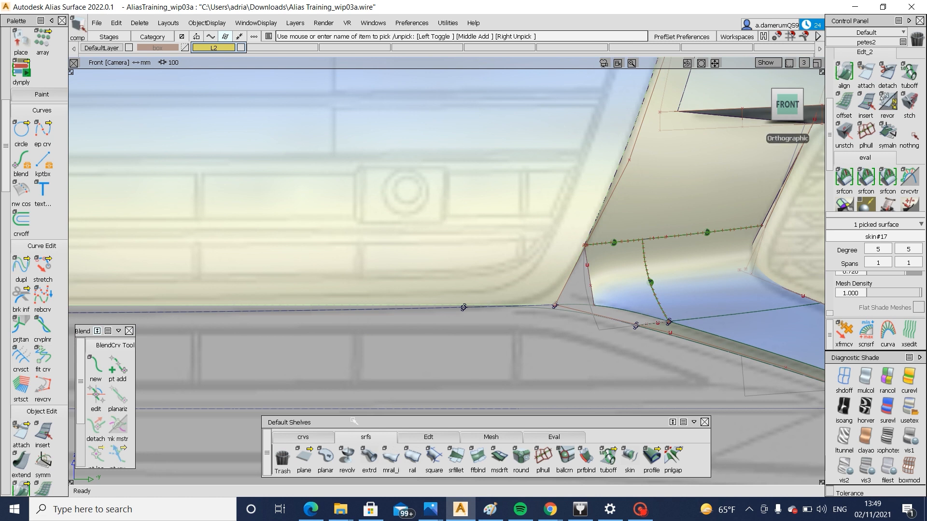
pyautogui.click(303, 437)
pyautogui.click(325, 456)
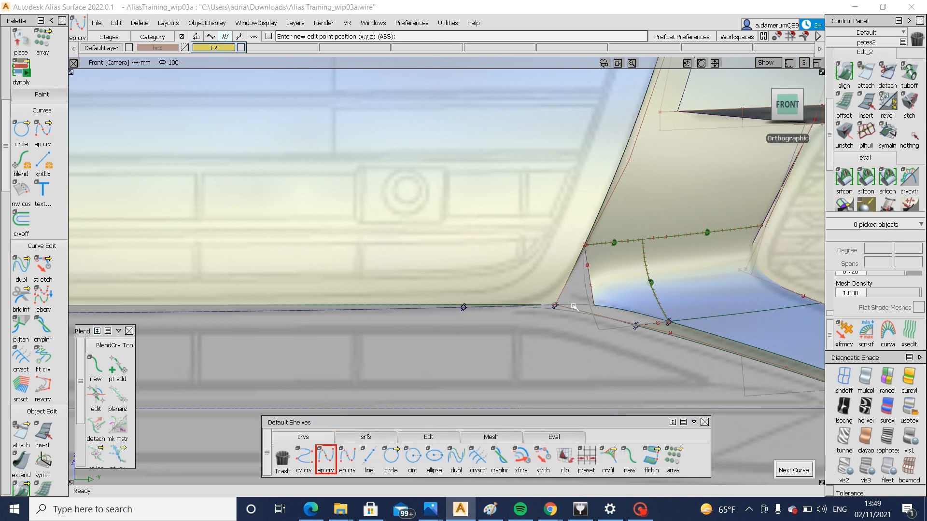
pyautogui.keyDown('ctrl'); pyautogui.keyDown('alt'); pyautogui.moveTo(574, 307); pyautogui.dragTo(379, 314); pyautogui.keyUp('alt'); pyautogui.keyUp('ctrl')
pyautogui.keyDown('ctrl'); pyautogui.keyDown('alt'); pyautogui.moveTo(552, 310); pyautogui.dragTo(437, 313); pyautogui.keyUp('alt'); pyautogui.keyUp('ctrl')
pyautogui.keyDown('ctrl'); pyautogui.keyDown('shift'); pyautogui.moveTo(493, 246); pyautogui.dragTo(434, 249); pyautogui.keyUp('shift'); pyautogui.keyUp('ctrl')
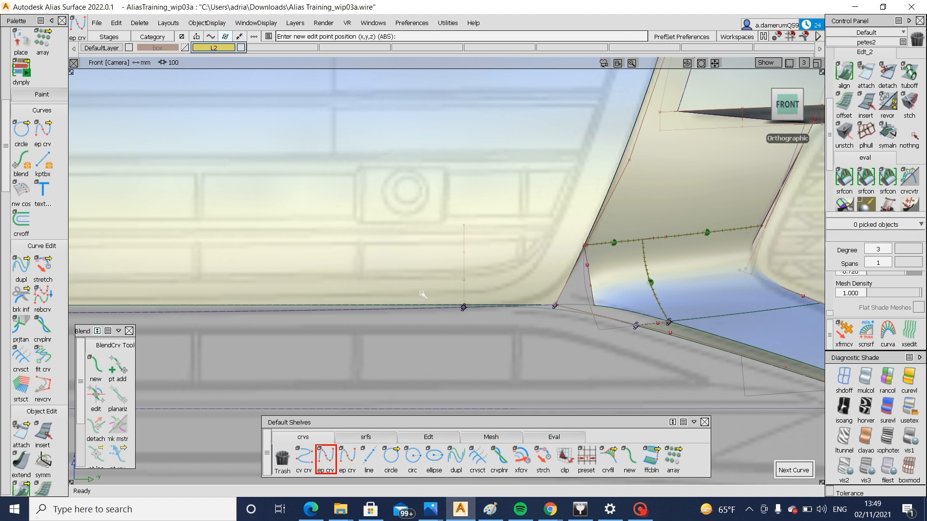
pyautogui.click(355, 305)
pyautogui.keyDown('ctrl'); pyautogui.keyDown('shift'); pyautogui.moveTo(354, 280); pyautogui.dragTo(464, 271, button='right'); pyautogui.keyUp('shift'); pyautogui.keyUp('ctrl')
pyautogui.click(463, 263)
pyautogui.click(794, 470)
pyautogui.keyDown('ctrl'); pyautogui.keyDown('shift'); pyautogui.moveTo(559, 374); pyautogui.dragTo(554, 305); pyautogui.keyUp('shift'); pyautogui.keyUp('ctrl')
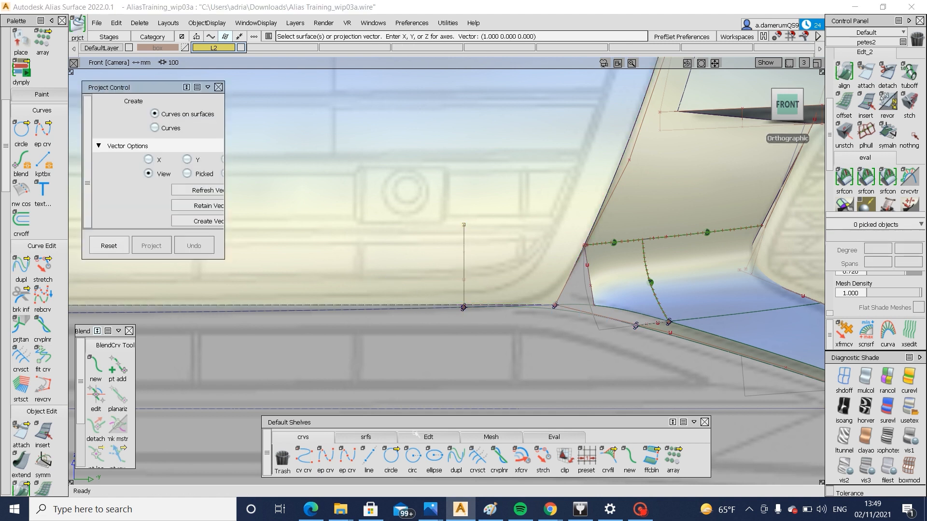
# Create a G2 curvature freeform blend between the corner patch's trimmed inner edge and the curve projected on the skin
pyautogui.click(365, 437)
pyautogui.click(477, 457)
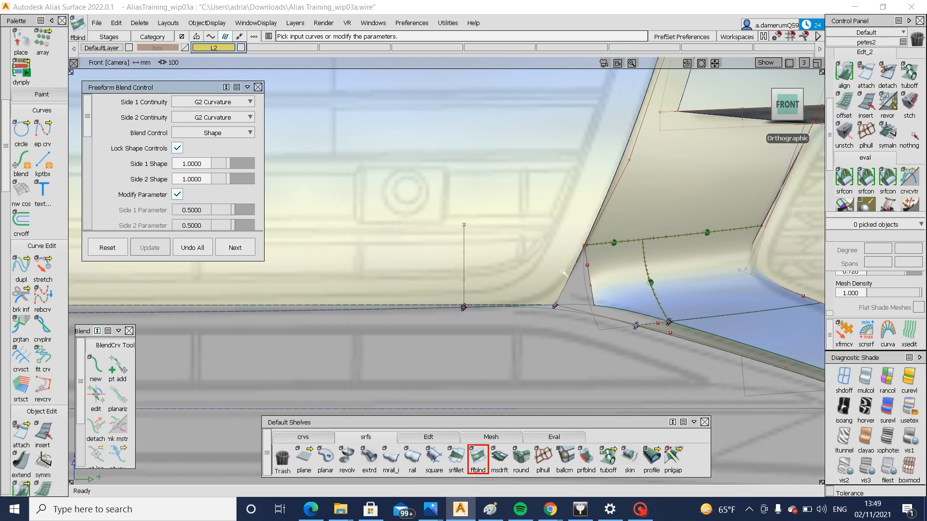
pyautogui.click(592, 280)
pyautogui.click(611, 288)
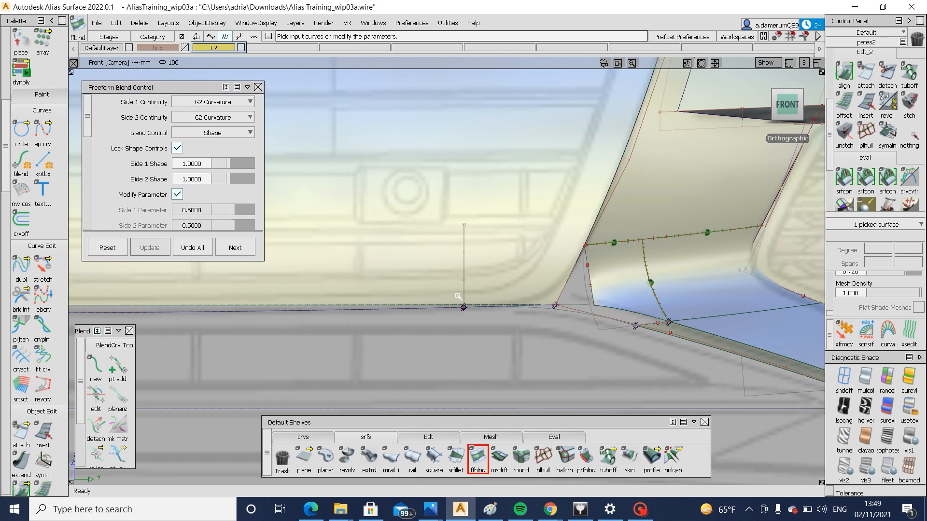
pyautogui.click(463, 288)
pyautogui.click(476, 291)
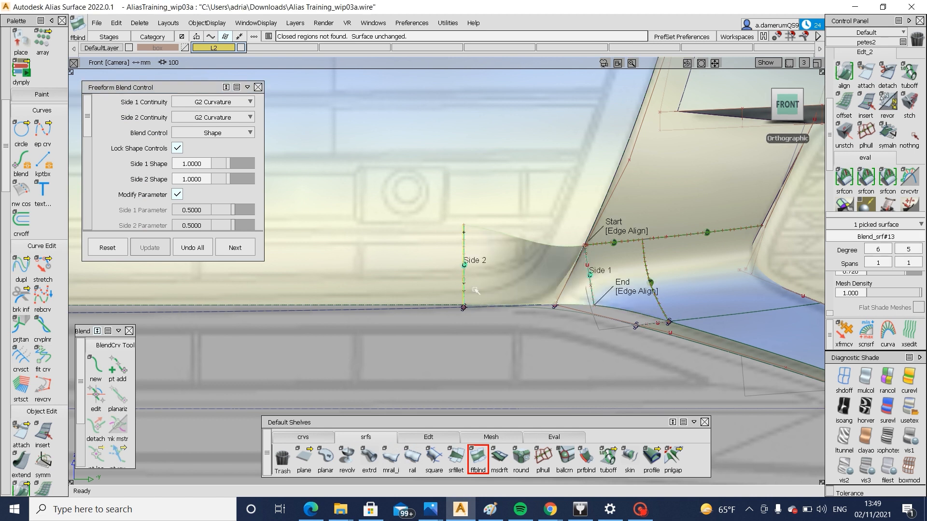
# Stretch the lower end of the corner patch's trim curve outward in front view and inspect the updated blend
pyautogui.keyDown('alt'); pyautogui.keyDown('shift'); pyautogui.moveTo(505, 275); pyautogui.dragTo(610, 270); pyautogui.keyUp('shift'); pyautogui.keyUp('alt')
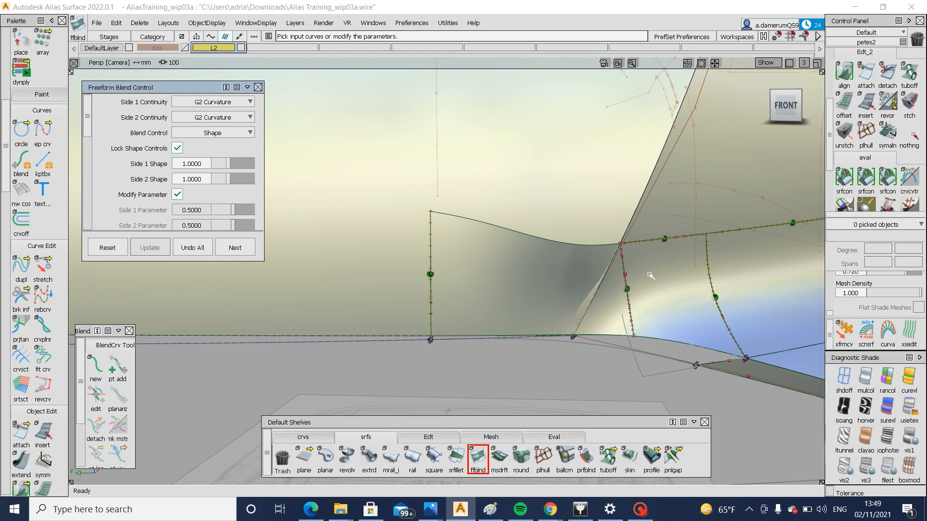
pyautogui.click(785, 105)
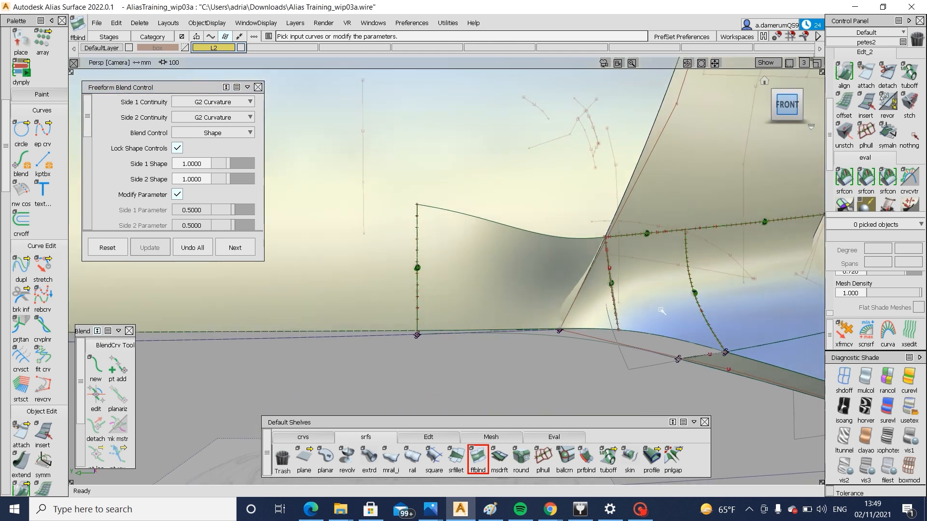
pyautogui.click(304, 437)
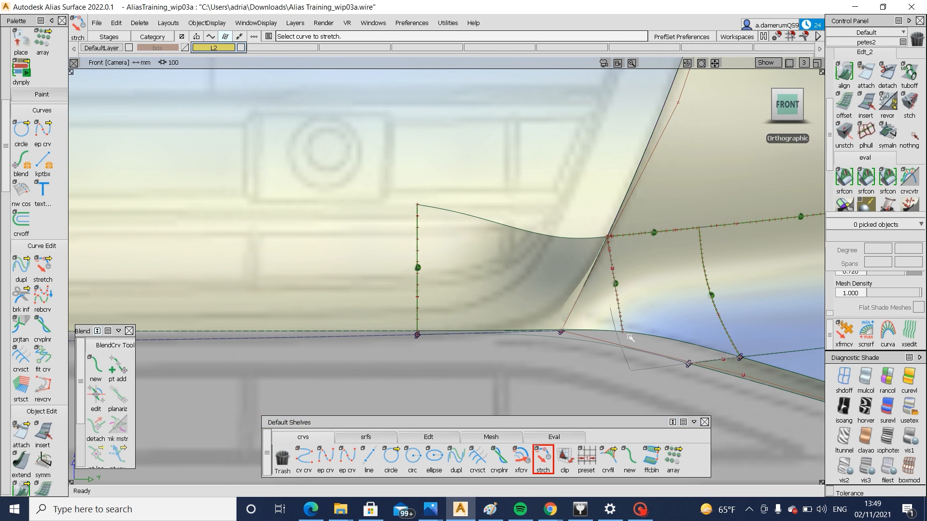
pyautogui.click(662, 368)
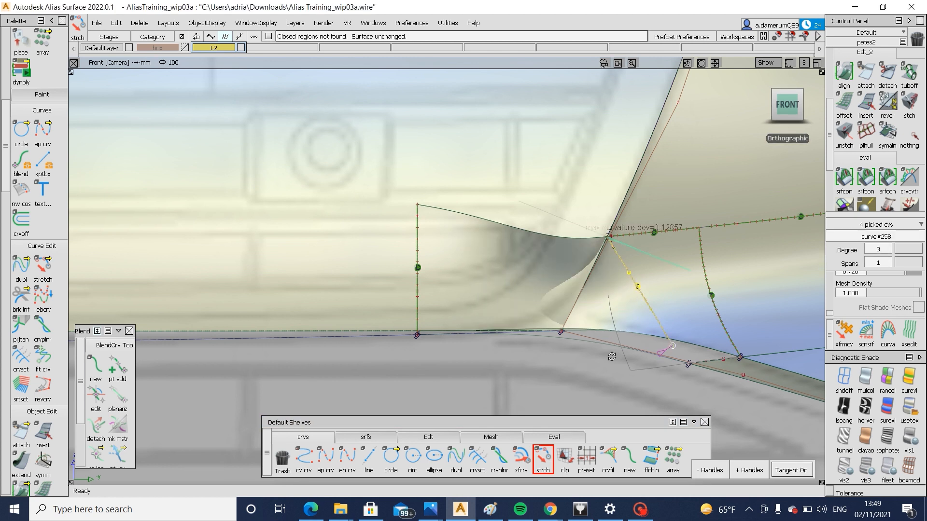
pyautogui.moveTo(612, 357)
pyautogui.keyDown('alt'); pyautogui.keyDown('shift'); pyautogui.mouseDown()
pyautogui.moveTo(514, 341)
pyautogui.moveTo(507, 352)
pyautogui.moveTo(213, 372)
pyautogui.moveTo(501, 357)
pyautogui.moveTo(523, 338)
pyautogui.mouseUp(); pyautogui.keyUp('shift'); pyautogui.keyUp('alt')
pyautogui.keyDown('ctrl'); pyautogui.keyDown('shift'); pyautogui.moveTo(524, 338); pyautogui.dragTo(528, 174); pyautogui.keyUp('shift'); pyautogui.keyUp('ctrl')
pyautogui.moveTo(528, 182)
pyautogui.keyDown('ctrl'); pyautogui.keyDown('shift'); pyautogui.mouseDown()
pyautogui.moveTo(503, 208)
pyautogui.moveTo(582, 191)
pyautogui.moveTo(626, 225)
pyautogui.mouseUp(); pyautogui.keyUp('shift'); pyautogui.keyUp('ctrl')
# Delete the skin surface and the freeform blend surface
pyautogui.click(470, 232)
pyautogui.press('Delete')
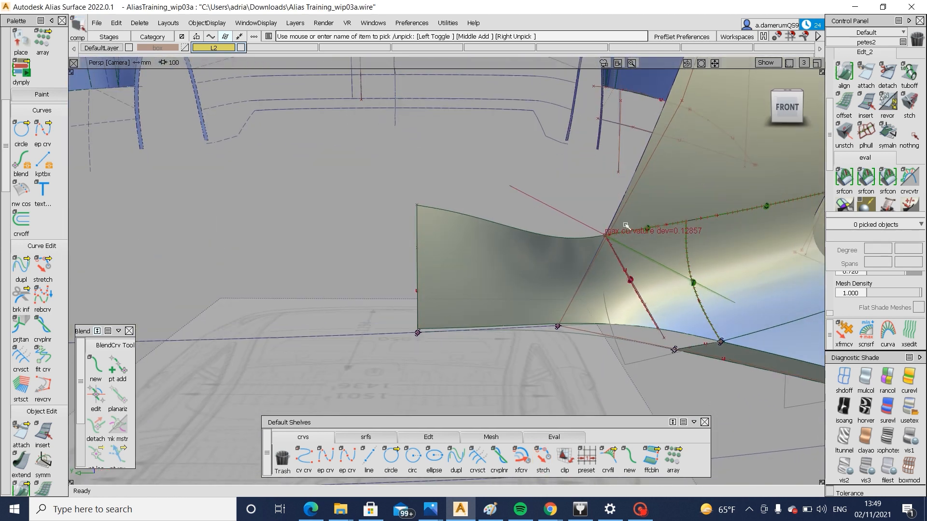
pyautogui.click(510, 279)
pyautogui.press('Delete')
# Untrim the lower corner patch to restore its pointed inner tip
pyautogui.keyDown('ctrl'); pyautogui.keyDown('shift'); pyautogui.moveTo(691, 252); pyautogui.dragTo(656, 294); pyautogui.keyUp('shift'); pyautogui.keyUp('ctrl')
pyautogui.click(654, 295)
pyautogui.keyDown('ctrl'); pyautogui.keyDown('shift'); pyautogui.moveTo(655, 296); pyautogui.dragTo(658, 365, button='middle'); pyautogui.keyUp('shift'); pyautogui.keyUp('ctrl')
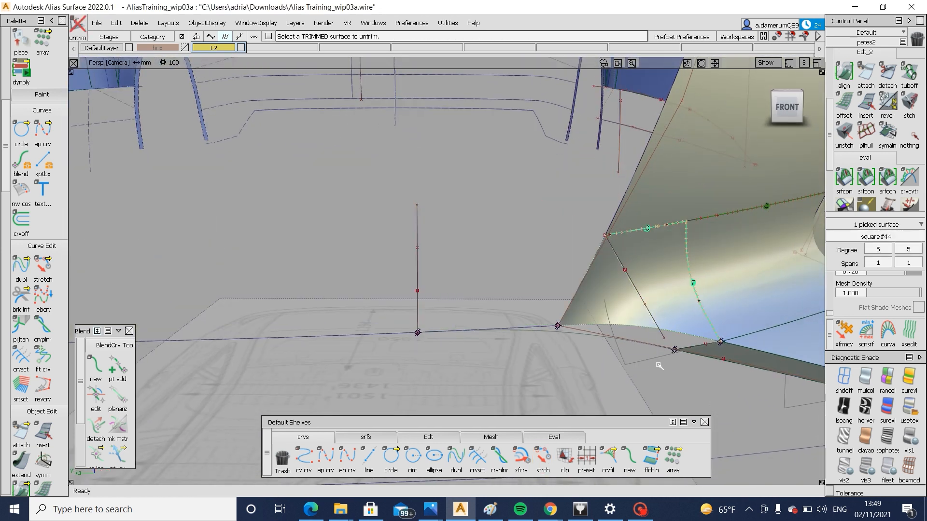
pyautogui.click(642, 307)
# Delete the slanted trim curve and its projection from the corner patch
pyautogui.keyDown('alt'); pyautogui.keyDown('shift'); pyautogui.moveTo(641, 307); pyautogui.dragTo(602, 314); pyautogui.keyUp('shift'); pyautogui.keyUp('alt')
pyautogui.keyDown('ctrl'); pyautogui.keyDown('shift'); pyautogui.moveTo(658, 350); pyautogui.dragTo(620, 377); pyautogui.keyUp('shift'); pyautogui.keyUp('ctrl')
pyautogui.keyDown('ctrl'); pyautogui.keyDown('shift'); pyautogui.moveTo(675, 353); pyautogui.dragTo(599, 286); pyautogui.keyUp('shift'); pyautogui.keyUp('ctrl')
pyautogui.click(654, 306)
pyautogui.press('Delete')
pyautogui.click(624, 262)
pyautogui.press('Delete')
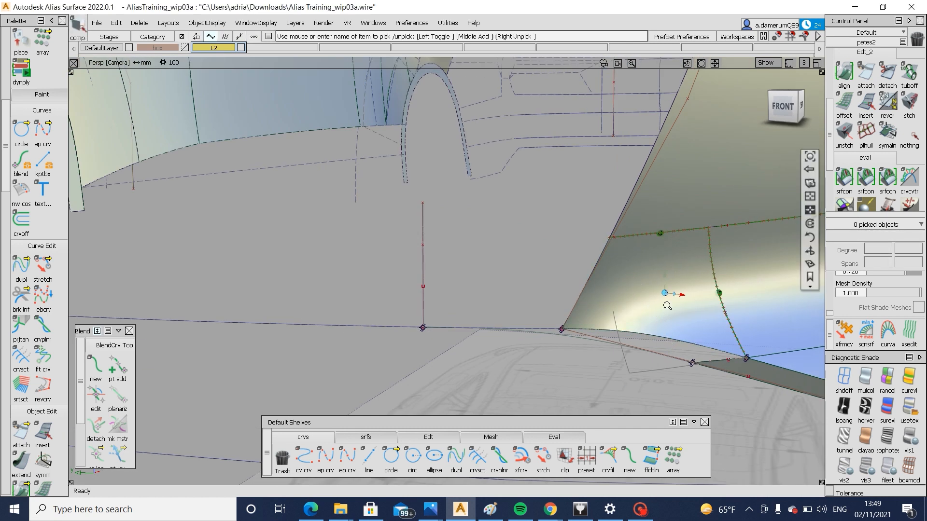
# Examine the whole front end around the open lower bumper area from several perspective angles
pyautogui.keyDown('alt'); pyautogui.keyDown('shift'); pyautogui.moveTo(667, 306); pyautogui.dragTo(482, 309, button='right'); pyautogui.keyUp('shift'); pyautogui.keyUp('alt')
pyautogui.keyDown('alt'); pyautogui.keyDown('shift'); pyautogui.moveTo(483, 309); pyautogui.dragTo(655, 329); pyautogui.keyUp('shift'); pyautogui.keyUp('alt')
pyautogui.keyDown('alt'); pyautogui.keyDown('shift'); pyautogui.moveTo(656, 328); pyautogui.dragTo(533, 329, button='right'); pyautogui.keyUp('shift'); pyautogui.keyUp('alt')
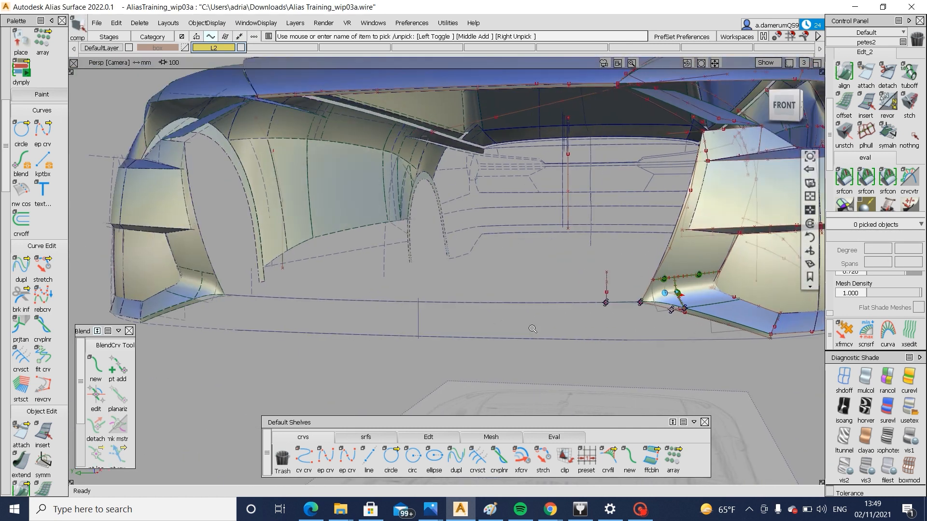
pyautogui.keyDown('alt'); pyautogui.keyDown('shift'); pyautogui.moveTo(533, 329); pyautogui.dragTo(552, 370); pyautogui.keyUp('shift'); pyautogui.keyUp('alt')
pyautogui.keyDown('alt'); pyautogui.keyDown('shift'); pyautogui.moveTo(604, 348); pyautogui.dragTo(575, 341); pyautogui.keyUp('shift'); pyautogui.keyUp('alt')
pyautogui.keyDown('alt'); pyautogui.keyDown('shift'); pyautogui.moveTo(575, 341); pyautogui.dragTo(560, 313, button='right'); pyautogui.keyUp('shift'); pyautogui.keyUp('alt')
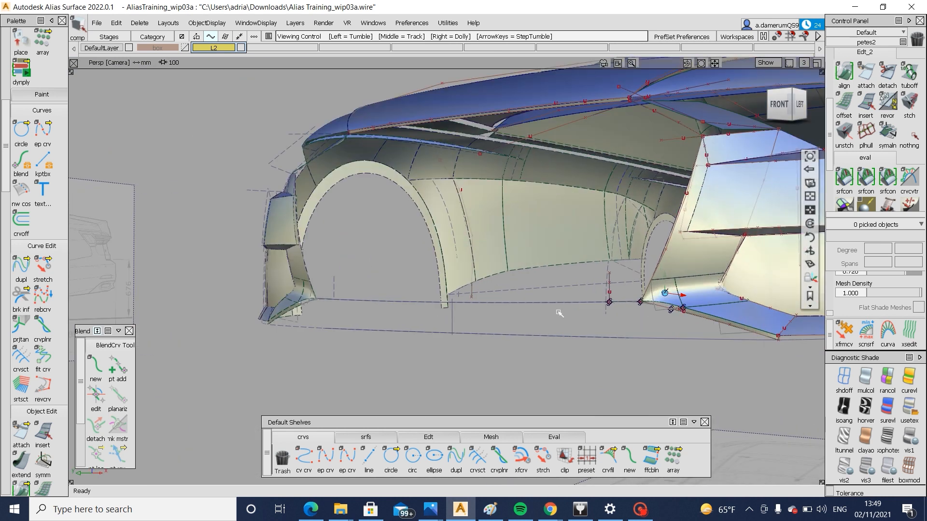
# Draw a single-span degree 3 edit-point curve along the lower lip in the side reference and bow it by moving its two middle CVs
pyautogui.keyDown('alt'); pyautogui.keyDown('shift'); pyautogui.moveTo(581, 331); pyautogui.dragTo(687, 358); pyautogui.keyUp('shift'); pyautogui.keyUp('alt')
pyautogui.keyDown('alt'); pyautogui.keyDown('shift'); pyautogui.moveTo(686, 357); pyautogui.dragTo(691, 408, button='right'); pyautogui.keyUp('shift'); pyautogui.keyUp('alt')
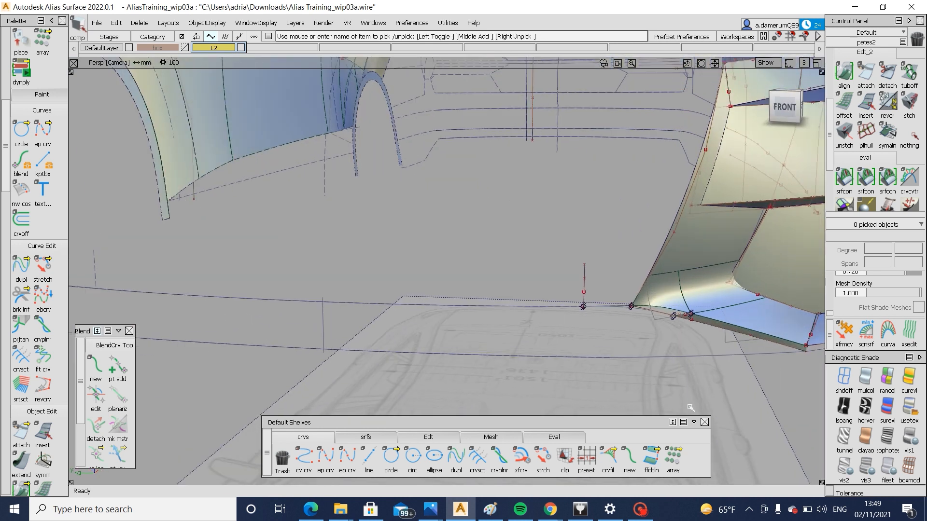
pyautogui.keyDown('alt'); pyautogui.keyDown('shift'); pyautogui.moveTo(690, 408); pyautogui.dragTo(372, 310); pyautogui.keyUp('shift'); pyautogui.keyUp('alt')
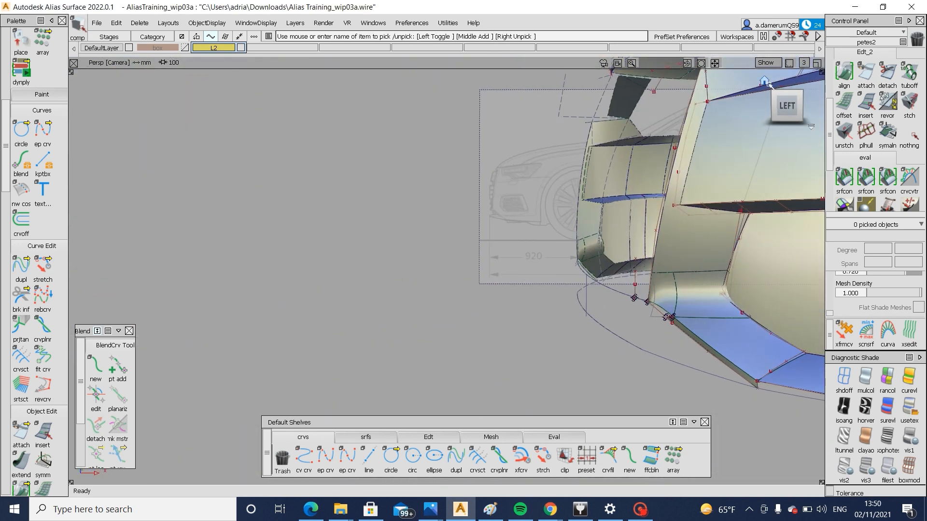
pyautogui.click(787, 106)
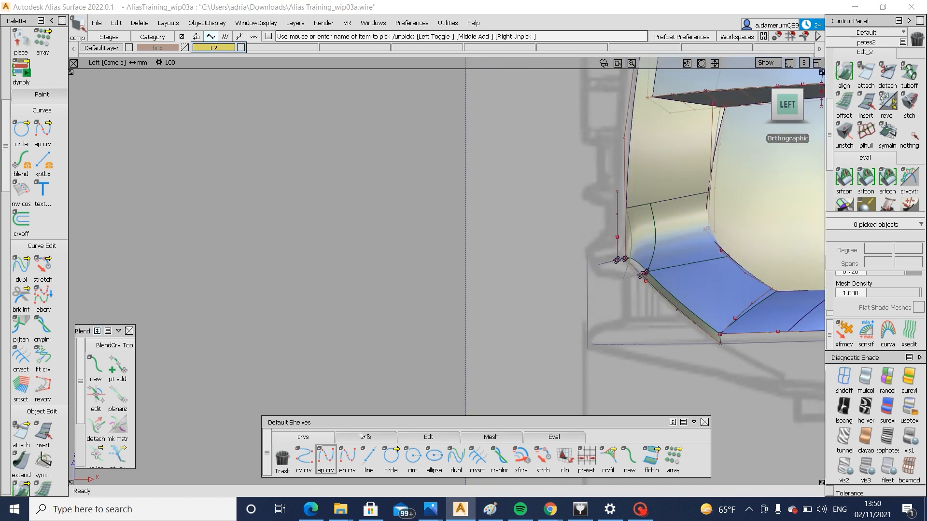
pyautogui.click(325, 456)
pyautogui.click(593, 343)
pyautogui.click(598, 325)
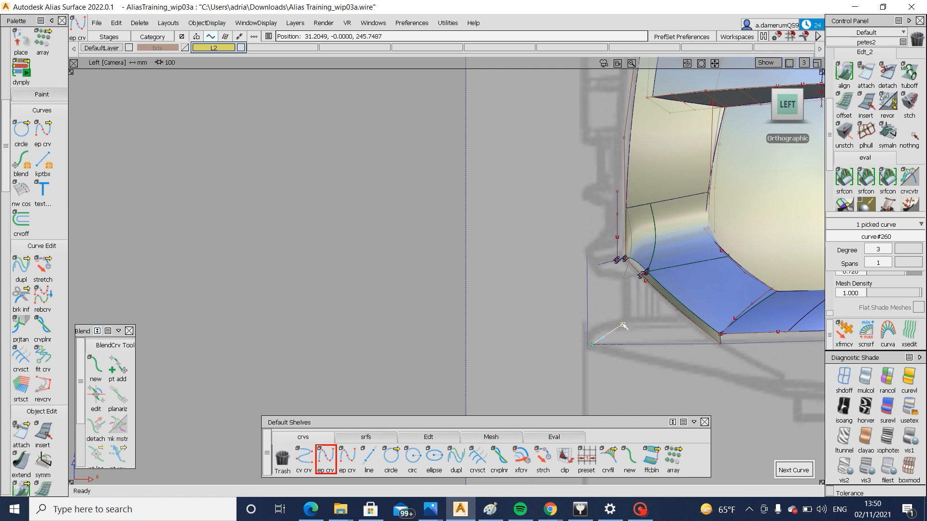
pyautogui.moveTo(560, 333)
pyautogui.keyDown('ctrl'); pyautogui.keyDown('shift'); pyautogui.mouseDown()
pyautogui.moveTo(625, 334)
pyautogui.moveTo(618, 341)
pyautogui.mouseUp(); pyautogui.keyUp('shift'); pyautogui.keyUp('ctrl')
pyautogui.keyDown('ctrl'); pyautogui.keyDown('shift'); pyautogui.moveTo(635, 382); pyautogui.dragTo(639, 373, button='right'); pyautogui.keyUp('shift'); pyautogui.keyUp('ctrl')
pyautogui.moveTo(639, 373); pyautogui.dragTo(633, 371)
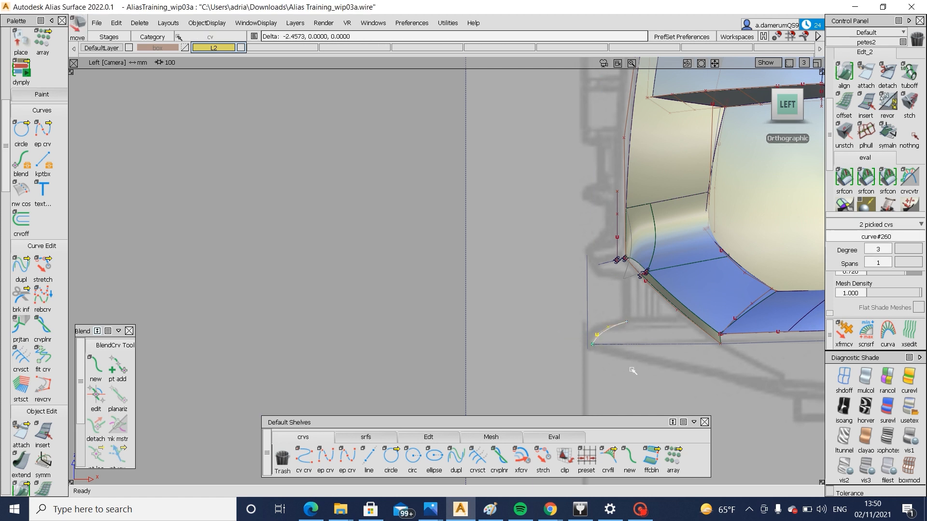
# Trace the rest of the lower bumper centre profile with edit-point curves: the vertical grille section, the slanted underside and the short front tip
pyautogui.click(326, 458)
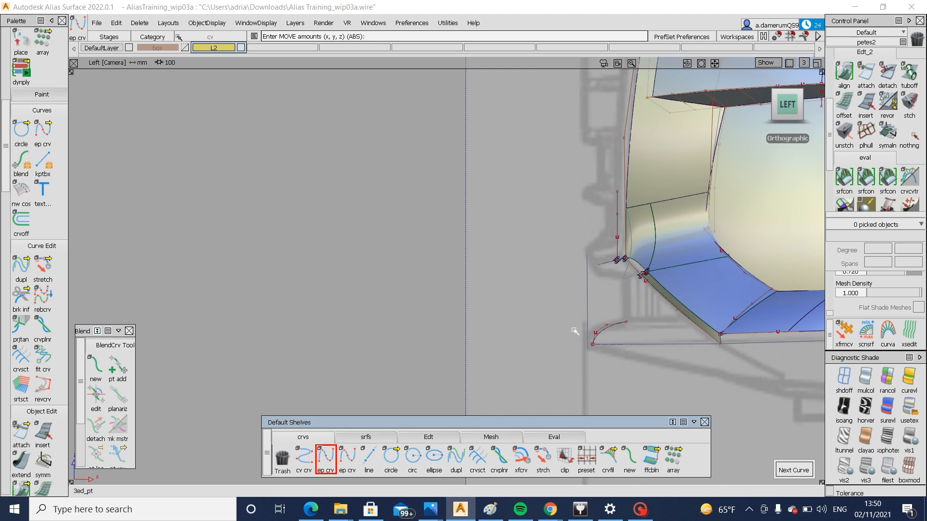
pyautogui.keyDown('ctrl'); pyautogui.keyDown('alt'); pyautogui.moveTo(620, 323); pyautogui.dragTo(639, 321); pyautogui.keyUp('alt'); pyautogui.keyUp('ctrl')
pyautogui.moveTo(627, 288); pyautogui.dragTo(625, 279, button='right')
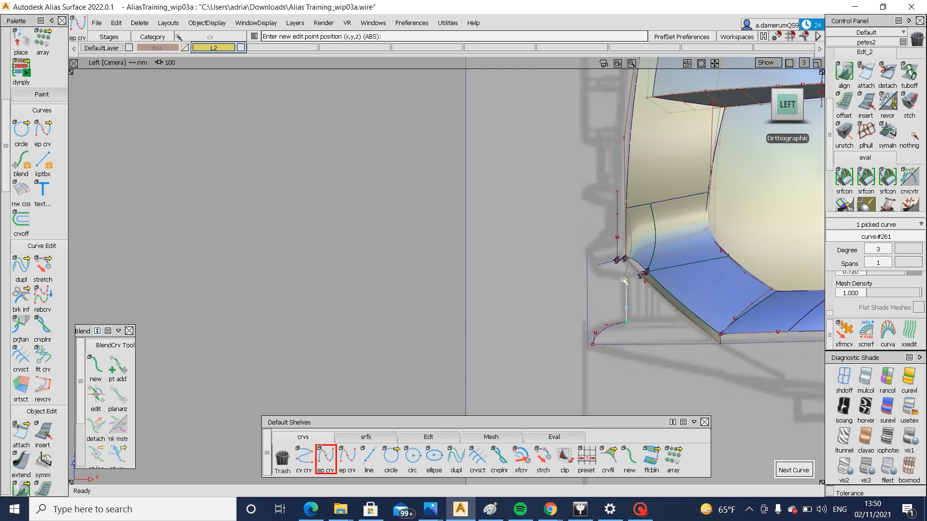
pyautogui.keyDown('ctrl'); pyautogui.keyDown('shift'); pyautogui.moveTo(625, 301); pyautogui.dragTo(599, 269); pyautogui.keyUp('shift'); pyautogui.keyUp('ctrl')
pyautogui.keyDown('ctrl'); pyautogui.keyDown('alt'); pyautogui.click(626, 281); pyautogui.keyUp('alt'); pyautogui.keyUp('ctrl')
pyautogui.click(596, 273)
pyautogui.keyDown('ctrl'); pyautogui.keyDown('alt'); pyautogui.click(599, 272); pyautogui.keyUp('alt'); pyautogui.keyUp('ctrl')
pyautogui.click(588, 252)
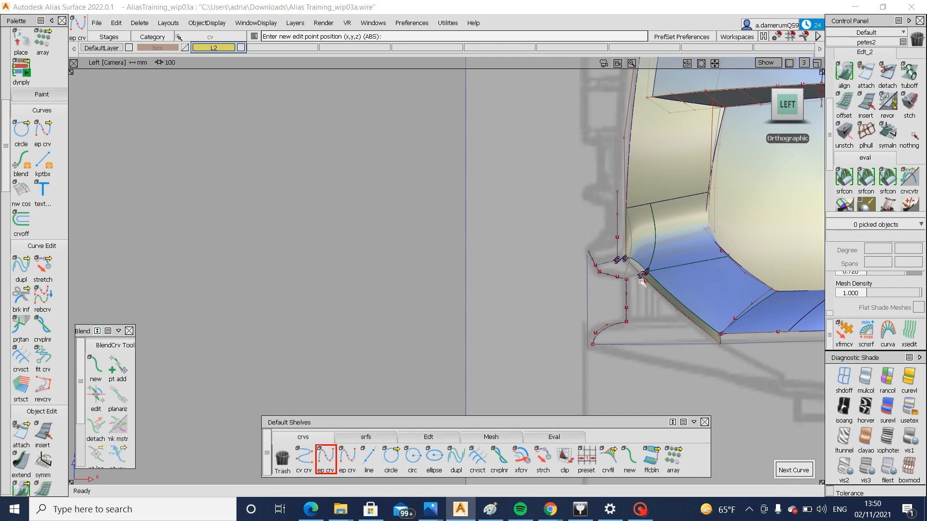
# Create a Multi-surface Draft from the chain of curves along the lower bumper edge, with zero draft angle
pyautogui.keyDown('alt'); pyautogui.keyDown('shift'); pyautogui.moveTo(600, 324); pyautogui.dragTo(722, 346); pyautogui.keyUp('shift'); pyautogui.keyUp('alt')
pyautogui.keyDown('alt'); pyautogui.keyDown('shift'); pyautogui.moveTo(458, 327); pyautogui.dragTo(584, 344); pyautogui.keyUp('shift'); pyautogui.keyUp('alt')
pyautogui.click(787, 107)
pyautogui.keyDown('alt'); pyautogui.keyDown('shift'); pyautogui.moveTo(724, 327); pyautogui.dragTo(574, 367, button='right'); pyautogui.keyUp('shift'); pyautogui.keyUp('alt')
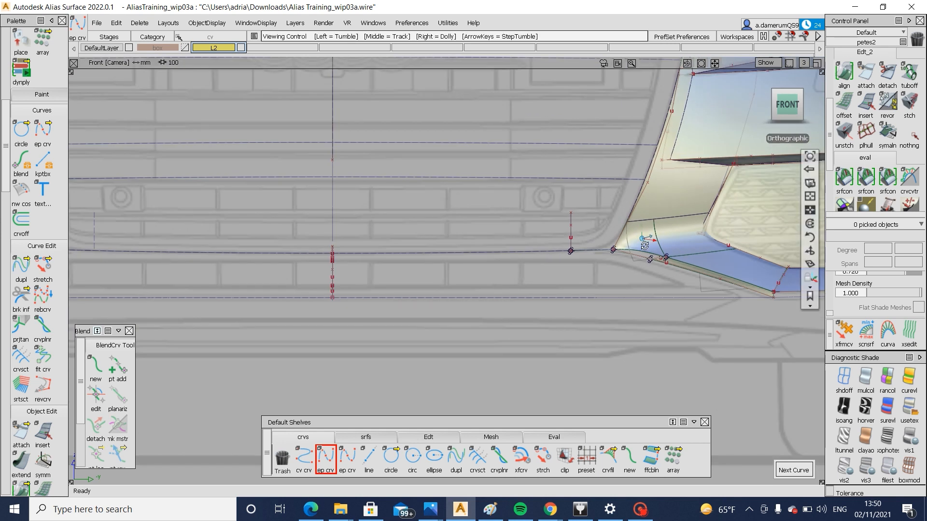
pyautogui.keyDown('alt'); pyautogui.keyDown('shift'); pyautogui.moveTo(647, 247); pyautogui.dragTo(608, 252, button='right'); pyautogui.keyUp('shift'); pyautogui.keyUp('alt')
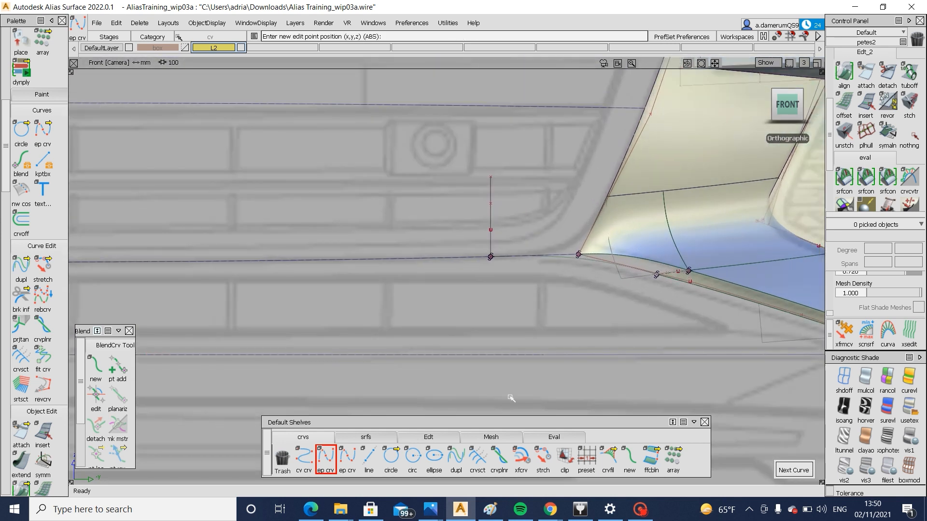
pyautogui.keyDown('alt'); pyautogui.keyDown('shift'); pyautogui.moveTo(718, 300); pyautogui.dragTo(448, 314); pyautogui.keyUp('shift'); pyautogui.keyUp('alt')
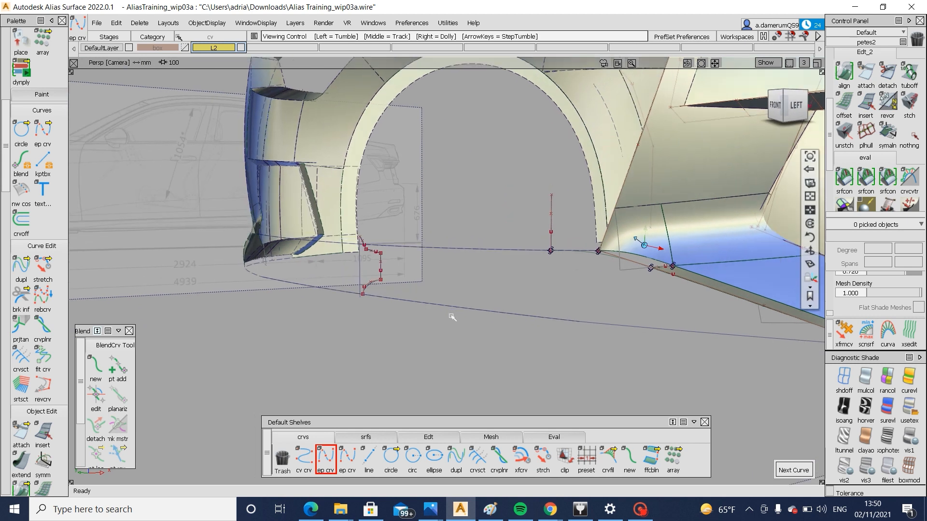
pyautogui.click(378, 432)
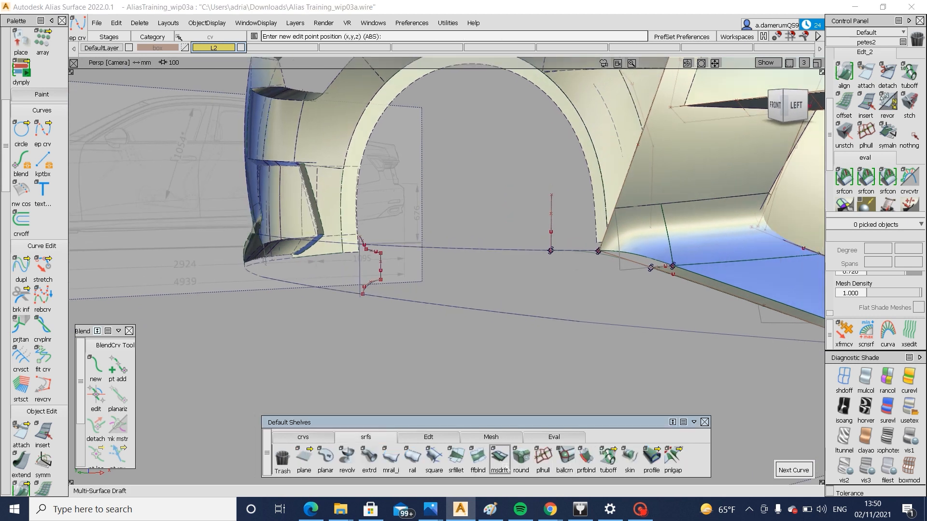
pyautogui.click(499, 457)
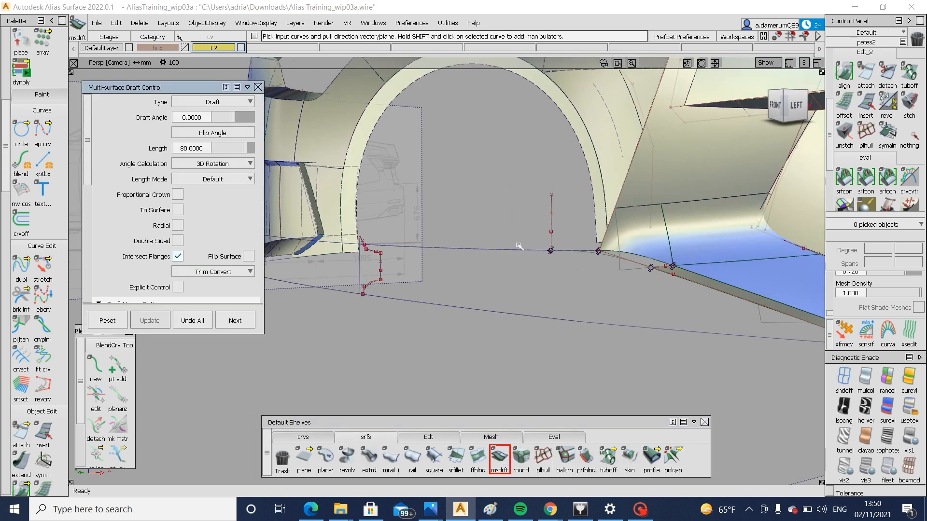
pyautogui.click(519, 247)
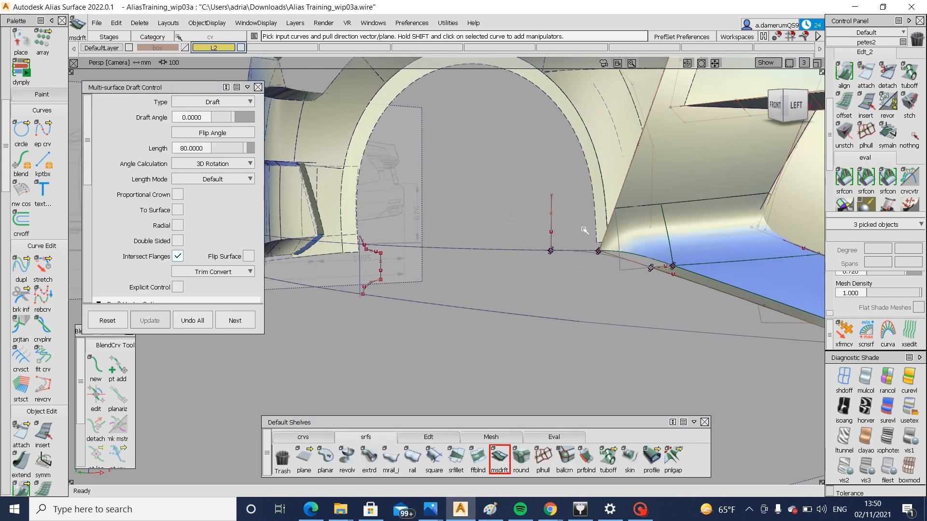
# Set the draft length to 20 mm and flip the flange so it extends downward from the bumper edge
pyautogui.click(775, 103)
pyautogui.doubleClick(193, 149)
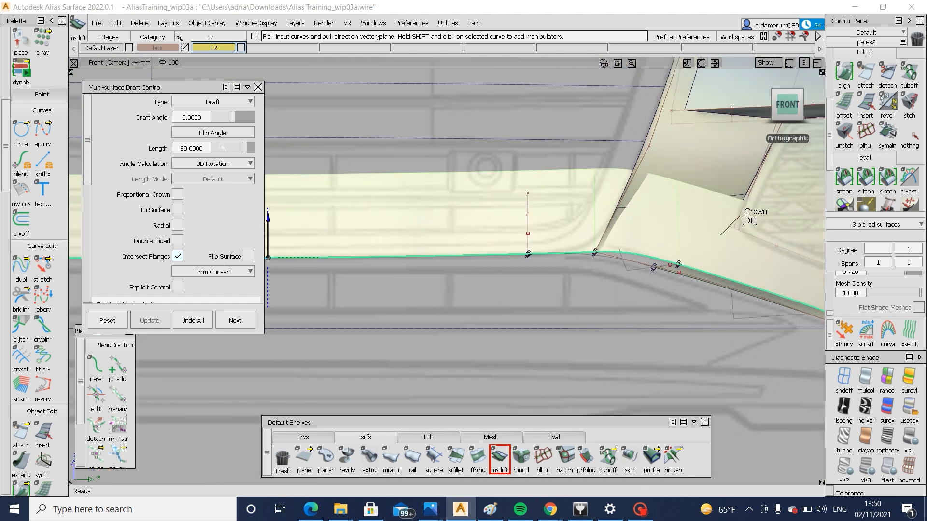
pyautogui.write('20')
pyautogui.press('Return')
pyautogui.scroll(-7, 239, 216)
pyautogui.scroll(-3, 179, 199)
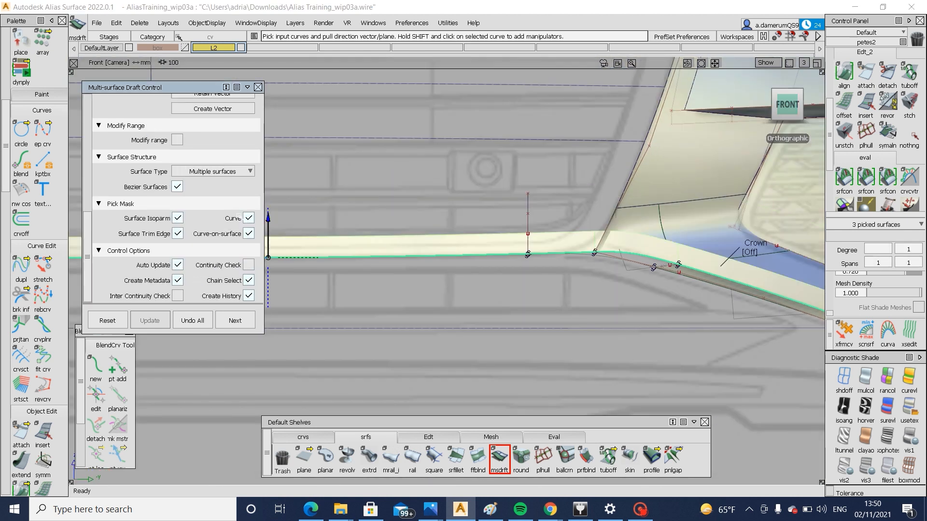
pyautogui.scroll(5, 247, 238)
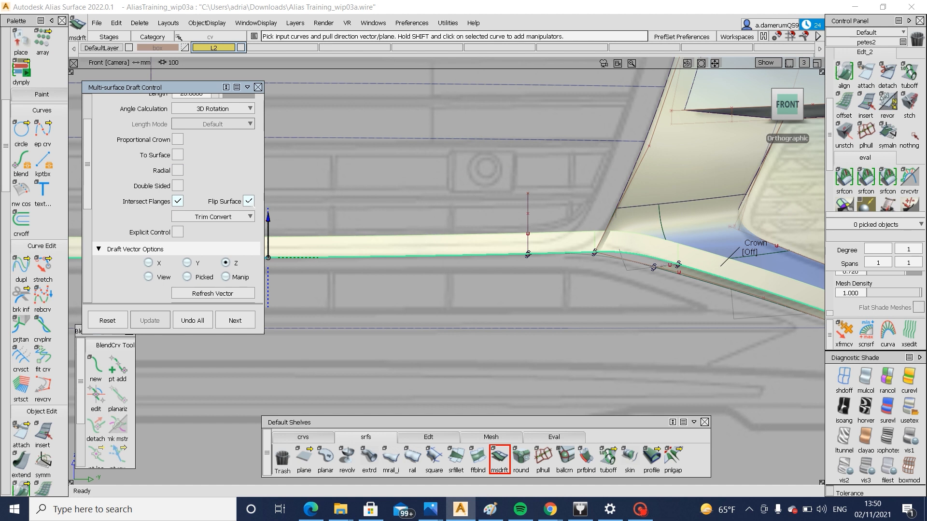
pyautogui.keyDown('alt'); pyautogui.keyDown('shift'); pyautogui.moveTo(391, 199); pyautogui.dragTo(419, 258, button='right'); pyautogui.keyUp('shift'); pyautogui.keyUp('alt')
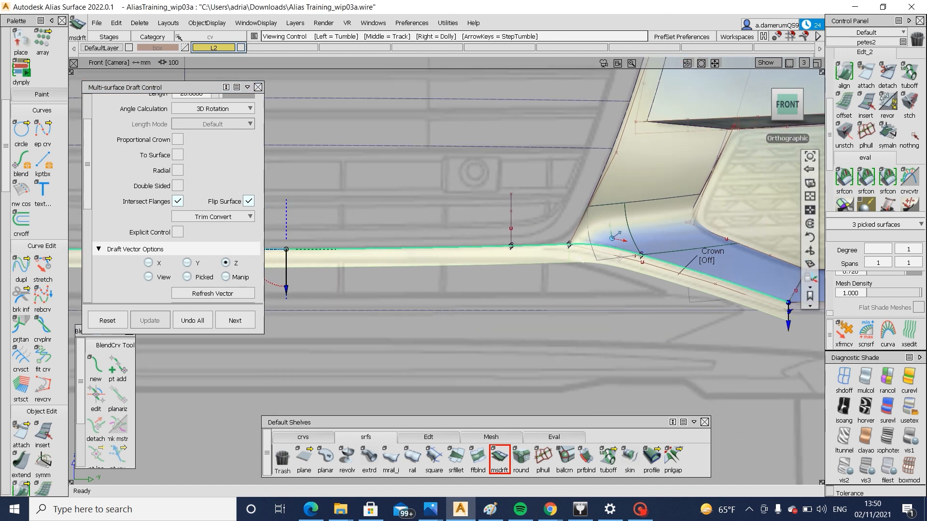
pyautogui.keyDown('alt'); pyautogui.keyDown('shift'); pyautogui.moveTo(418, 257); pyautogui.dragTo(360, 250, button='middle'); pyautogui.keyUp('shift'); pyautogui.keyUp('alt')
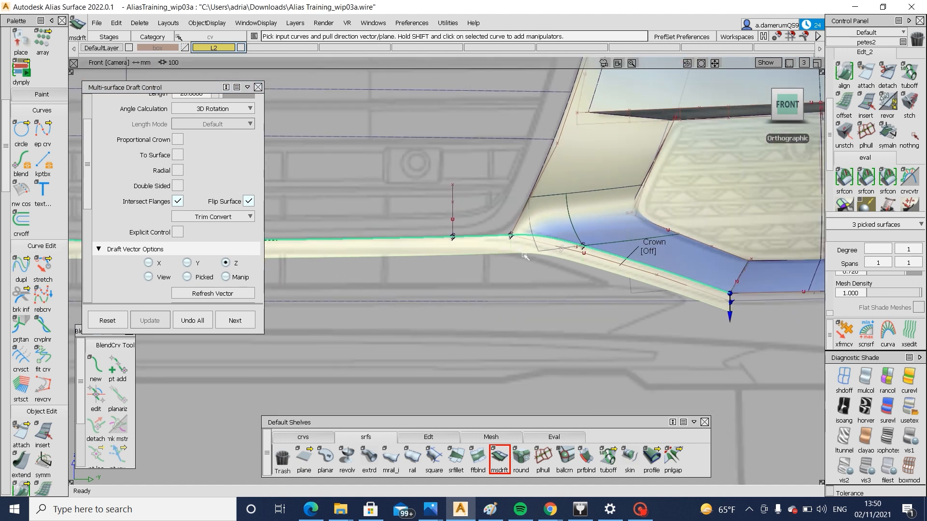
# Shorten the draft length to 5 mm and check the flange and bumper profile against the side reference
pyautogui.click(787, 102)
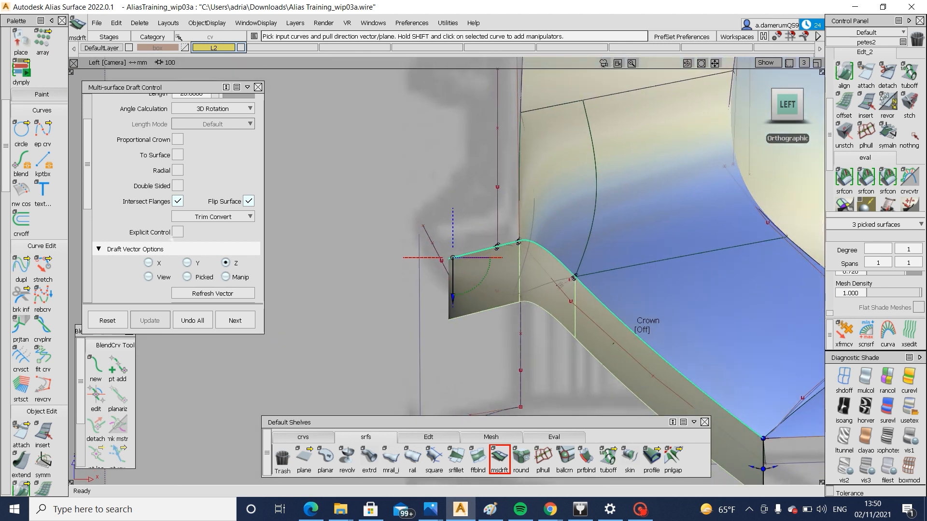
pyautogui.scroll(1, 196, 169)
pyautogui.click(217, 137)
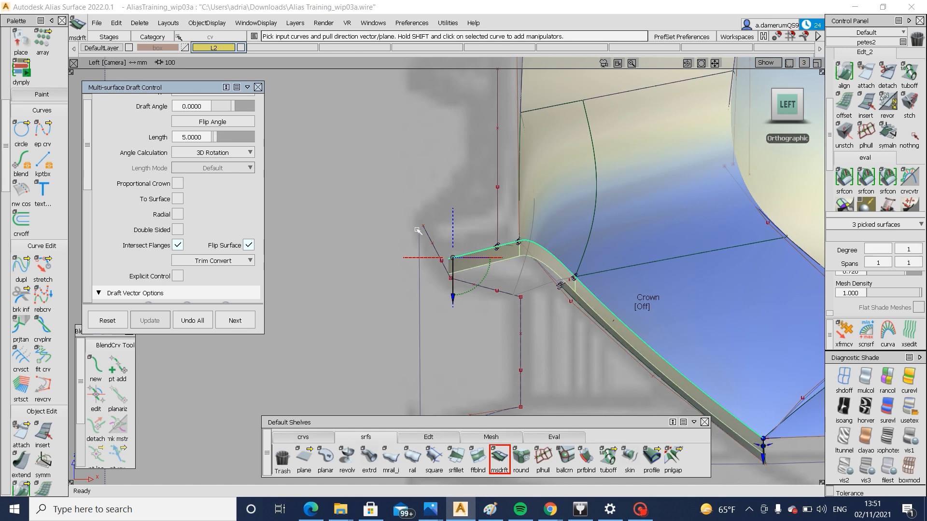
pyautogui.keyDown('alt'); pyautogui.keyDown('shift'); pyautogui.moveTo(418, 231); pyautogui.dragTo(401, 330); pyautogui.keyUp('shift'); pyautogui.keyUp('alt')
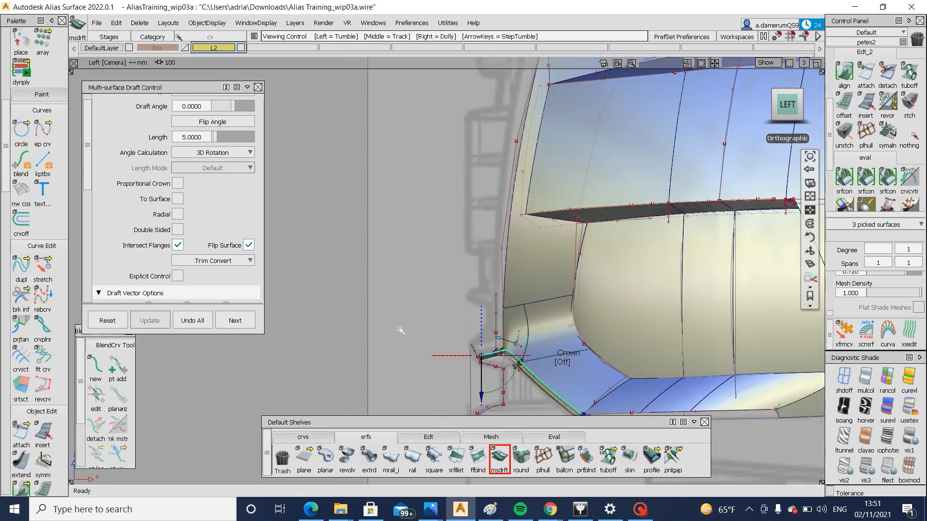
pyautogui.keyDown('alt'); pyautogui.keyDown('shift'); pyautogui.moveTo(394, 398); pyautogui.dragTo(420, 351); pyautogui.keyUp('shift'); pyautogui.keyUp('alt')
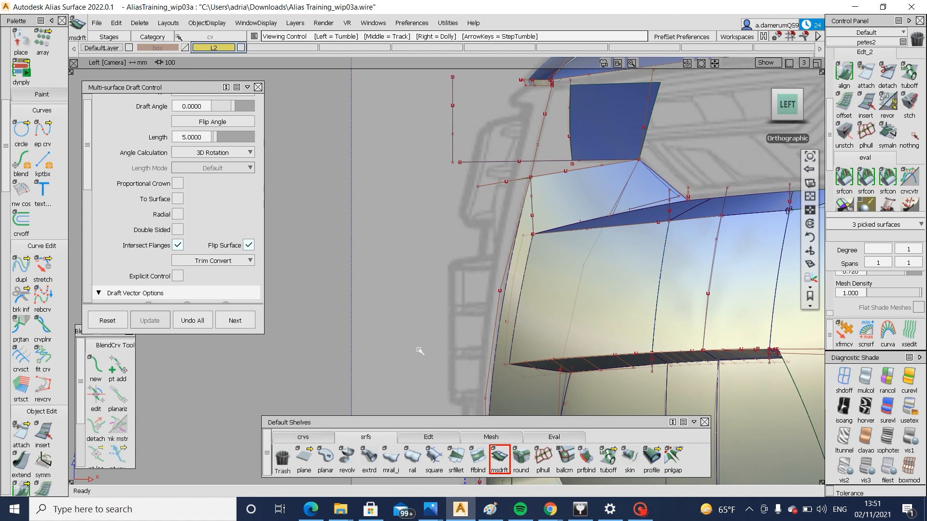
pyautogui.keyDown('alt'); pyautogui.keyDown('shift'); pyautogui.moveTo(433, 270); pyautogui.dragTo(465, 216, button='middle'); pyautogui.keyUp('shift'); pyautogui.keyUp('alt')
pyautogui.keyDown('alt'); pyautogui.keyDown('shift'); pyautogui.moveTo(465, 215); pyautogui.dragTo(451, 276, button='right'); pyautogui.keyUp('shift'); pyautogui.keyUp('alt')
pyautogui.keyDown('ctrl'); pyautogui.keyDown('shift'); pyautogui.moveTo(410, 276); pyautogui.dragTo(389, 246); pyautogui.keyUp('shift'); pyautogui.keyUp('ctrl')
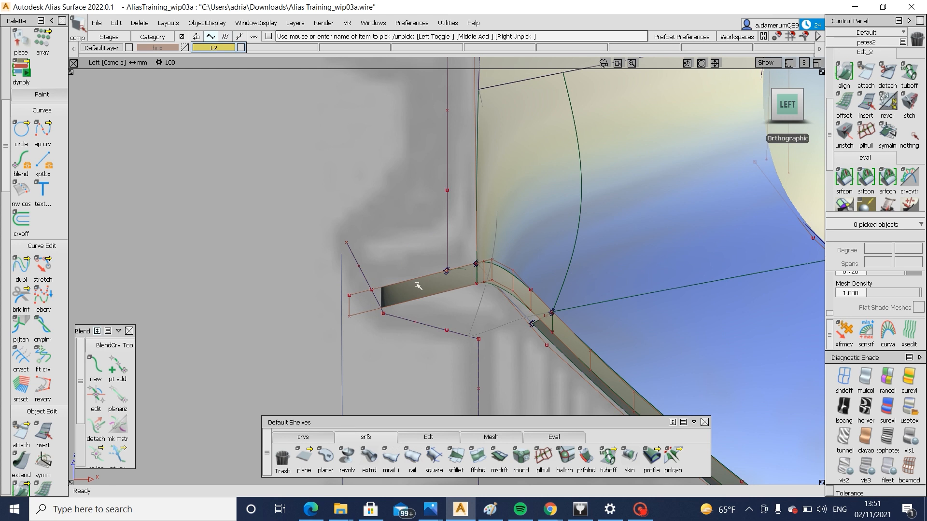
# Move the two centre-side CVs of the lower bumper edge curve slightly forward towards the traced side profile
pyautogui.keyDown('ctrl'); pyautogui.keyDown('shift'); pyautogui.moveTo(428, 275); pyautogui.dragTo(434, 283); pyautogui.keyUp('shift'); pyautogui.keyUp('ctrl')
pyautogui.click(436, 275)
pyautogui.keyDown('ctrl'); pyautogui.keyDown('shift'); pyautogui.moveTo(405, 239); pyautogui.dragTo(394, 238); pyautogui.keyUp('shift'); pyautogui.keyUp('ctrl')
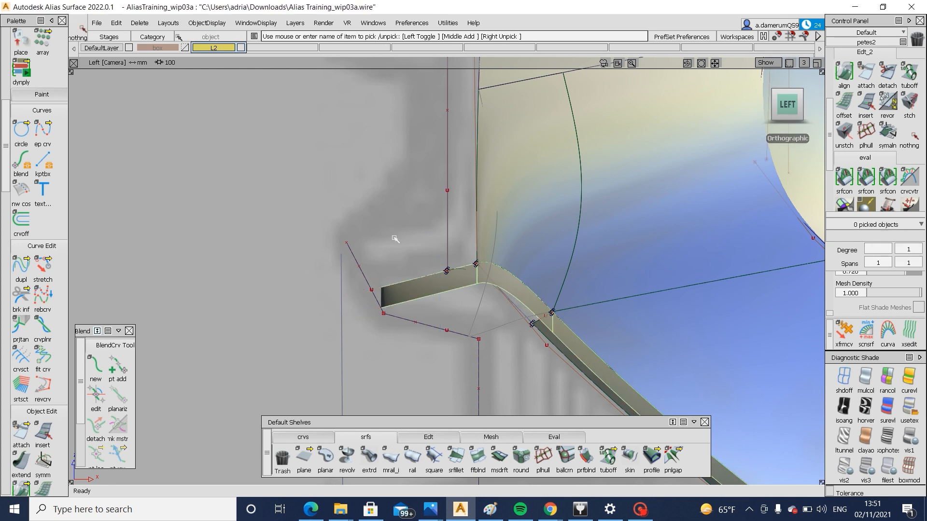
pyautogui.click(412, 280)
pyautogui.keyDown('ctrl'); pyautogui.keyDown('shift'); pyautogui.moveTo(365, 293); pyautogui.dragTo(339, 286); pyautogui.keyUp('shift'); pyautogui.keyUp('ctrl')
pyautogui.moveTo(331, 282); pyautogui.dragTo(357, 312)
pyautogui.keyDown('ctrl'); pyautogui.keyDown('shift'); pyautogui.moveTo(320, 305); pyautogui.dragTo(320, 283, button='middle'); pyautogui.keyUp('shift'); pyautogui.keyUp('ctrl')
pyautogui.moveTo(363, 321); pyautogui.dragTo(348, 321, button='middle')
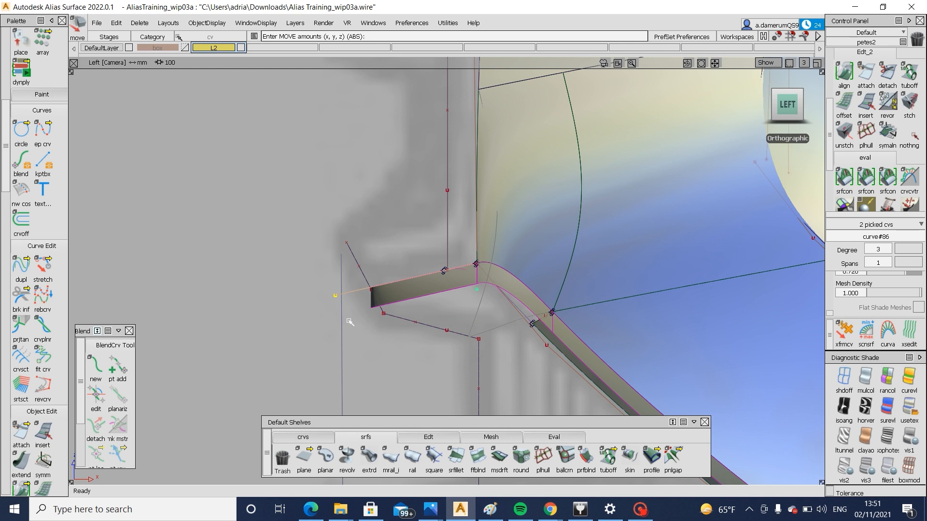
pyautogui.keyDown('ctrl'); pyautogui.keyDown('shift'); pyautogui.moveTo(489, 293); pyautogui.dragTo(473, 292); pyautogui.keyUp('shift'); pyautogui.keyUp('ctrl')
pyautogui.keyDown('ctrl'); pyautogui.keyDown('shift'); pyautogui.moveTo(434, 295); pyautogui.dragTo(421, 297, button='right'); pyautogui.keyUp('shift'); pyautogui.keyUp('ctrl')
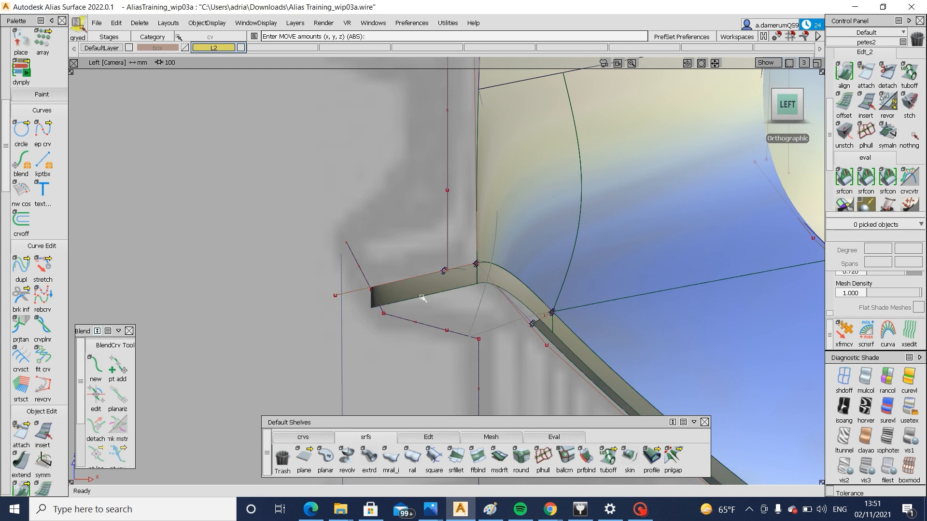
# Reopen the draft flange for editing and set its draft angle to 20 and its length to 7 mm
pyautogui.click(414, 298)
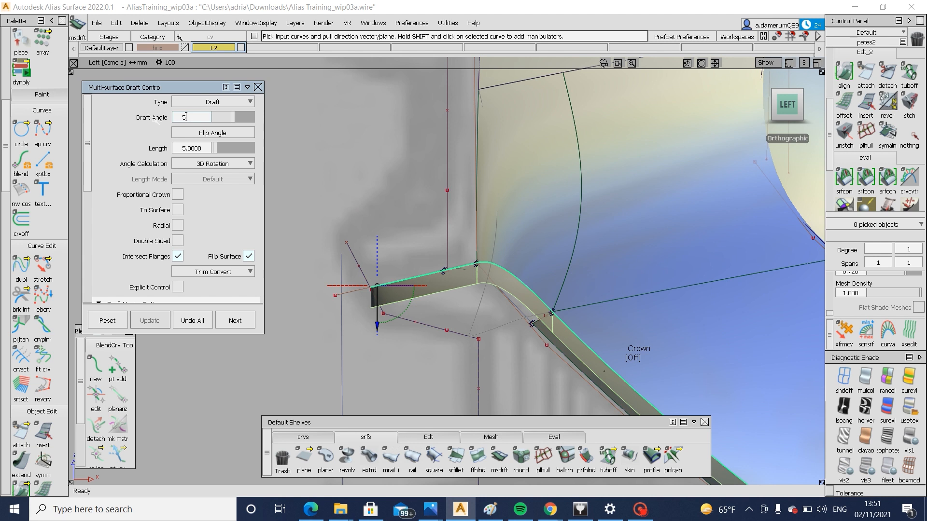
pyautogui.click(185, 118)
pyautogui.write('5')
pyautogui.press('Return')
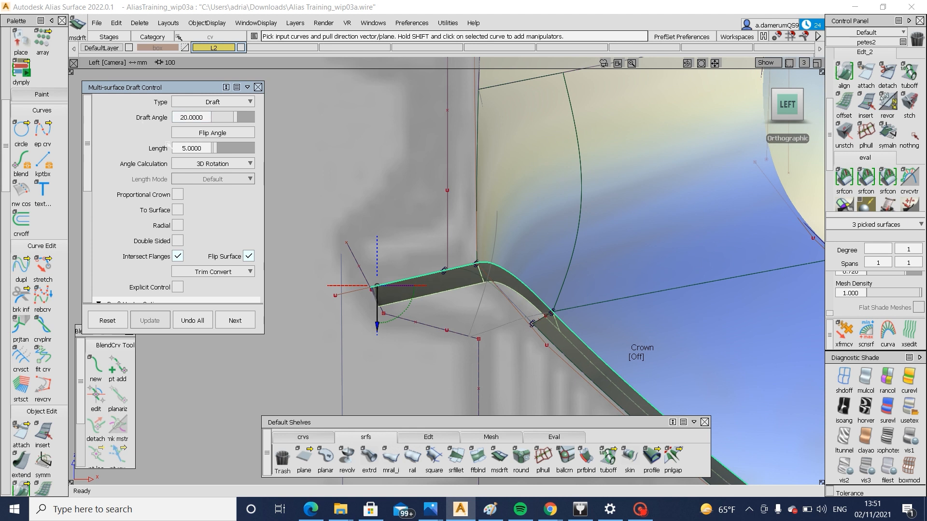
pyautogui.click(219, 150)
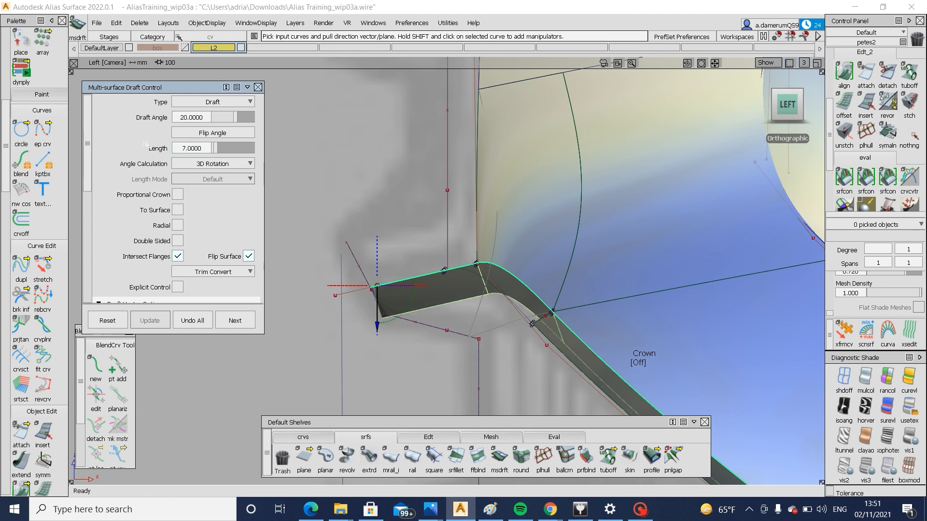
pyautogui.scroll(-3, 560, 209)
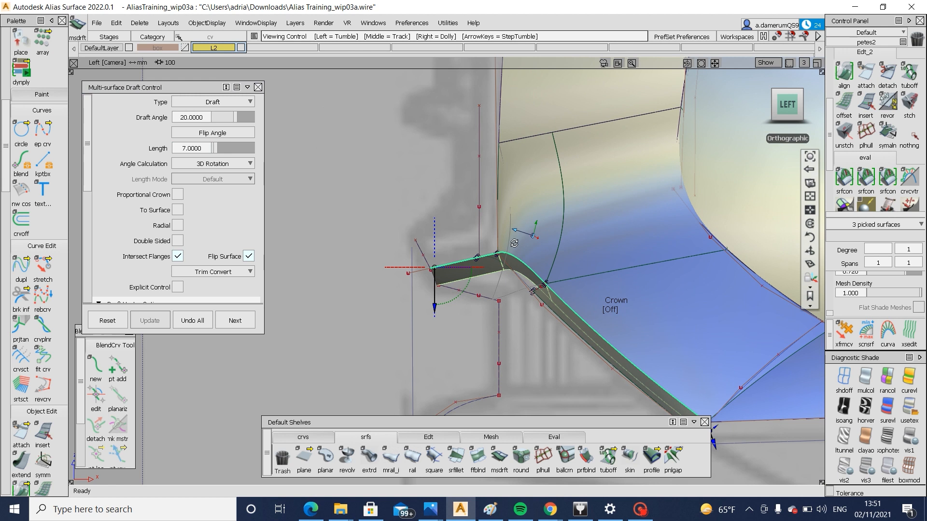
# Adjust the centre-side CVs of the lower bumper edge curve against the front reference and check the flange in perspective
pyautogui.keyDown('alt'); pyautogui.keyDown('shift'); pyautogui.moveTo(514, 242); pyautogui.dragTo(776, 137); pyautogui.keyUp('shift'); pyautogui.keyUp('alt')
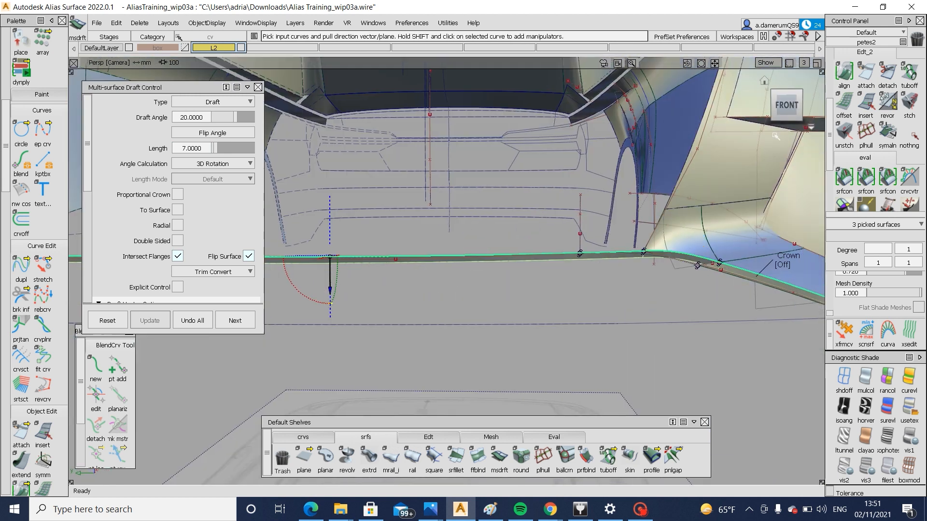
pyautogui.keyDown('alt'); pyautogui.keyDown('shift'); pyautogui.moveTo(655, 327); pyautogui.dragTo(588, 309, button='right'); pyautogui.keyUp('shift'); pyautogui.keyUp('alt')
pyautogui.keyDown('alt'); pyautogui.keyDown('shift'); pyautogui.moveTo(588, 309); pyautogui.dragTo(646, 312, button='middle'); pyautogui.keyUp('shift'); pyautogui.keyUp('alt')
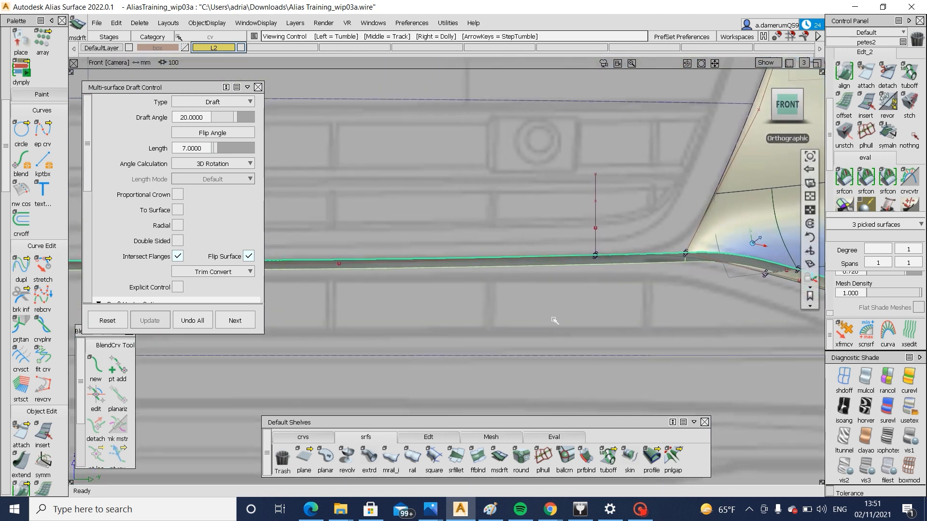
pyautogui.keyDown('alt'); pyautogui.keyDown('shift'); pyautogui.moveTo(555, 321); pyautogui.dragTo(635, 323, button='middle'); pyautogui.keyUp('shift'); pyautogui.keyUp('alt')
pyautogui.keyDown('alt'); pyautogui.keyDown('shift'); pyautogui.moveTo(485, 319); pyautogui.dragTo(591, 322, button='middle'); pyautogui.keyUp('shift'); pyautogui.keyUp('alt')
pyautogui.keyDown('ctrl'); pyautogui.keyDown('shift'); pyautogui.moveTo(517, 342); pyautogui.dragTo(486, 256); pyautogui.keyUp('shift'); pyautogui.keyUp('ctrl')
pyautogui.moveTo(492, 250); pyautogui.dragTo(532, 301)
pyautogui.keyDown('alt'); pyautogui.keyDown('shift'); pyautogui.moveTo(606, 309); pyautogui.dragTo(639, 311, button='right'); pyautogui.keyUp('shift'); pyautogui.keyUp('alt')
pyautogui.keyDown('alt'); pyautogui.keyDown('shift'); pyautogui.moveTo(640, 311); pyautogui.dragTo(874, 310, button='middle'); pyautogui.keyUp('shift'); pyautogui.keyUp('alt')
pyautogui.moveTo(259, 242); pyautogui.dragTo(304, 292)
pyautogui.keyDown('alt'); pyautogui.keyDown('shift'); pyautogui.moveTo(199, 294); pyautogui.dragTo(25, 294, button='middle'); pyautogui.keyUp('shift'); pyautogui.keyUp('alt')
pyautogui.keyDown('alt'); pyautogui.keyDown('shift'); pyautogui.moveTo(456, 307); pyautogui.dragTo(550, 317, button='right'); pyautogui.keyUp('shift'); pyautogui.keyUp('alt')
pyautogui.moveTo(550, 322); pyautogui.dragTo(753, 367, button='right')
pyautogui.keyDown('alt'); pyautogui.keyDown('shift'); pyautogui.moveTo(836, 266); pyautogui.dragTo(630, 268, button='middle'); pyautogui.keyUp('shift'); pyautogui.keyUp('alt')
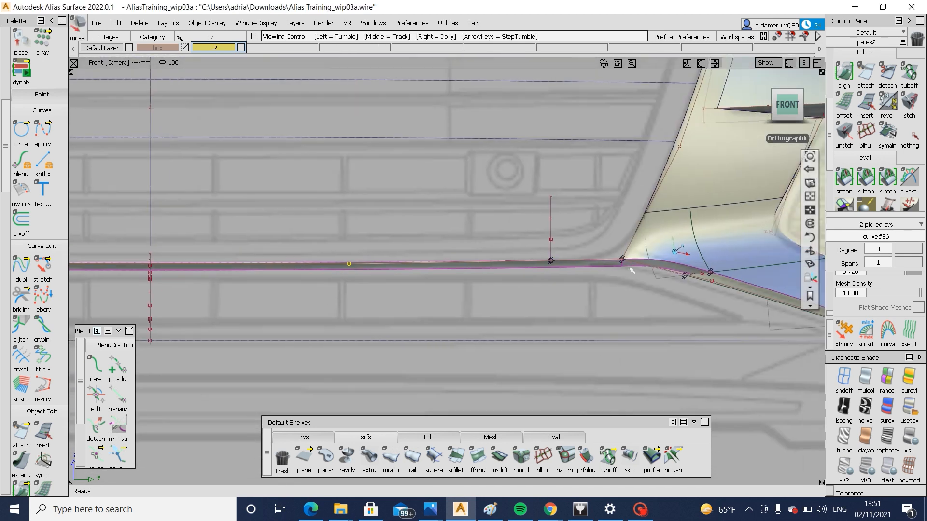
pyautogui.keyDown('alt'); pyautogui.keyDown('shift'); pyautogui.moveTo(733, 284); pyautogui.dragTo(761, 141); pyautogui.keyUp('shift'); pyautogui.keyUp('alt')
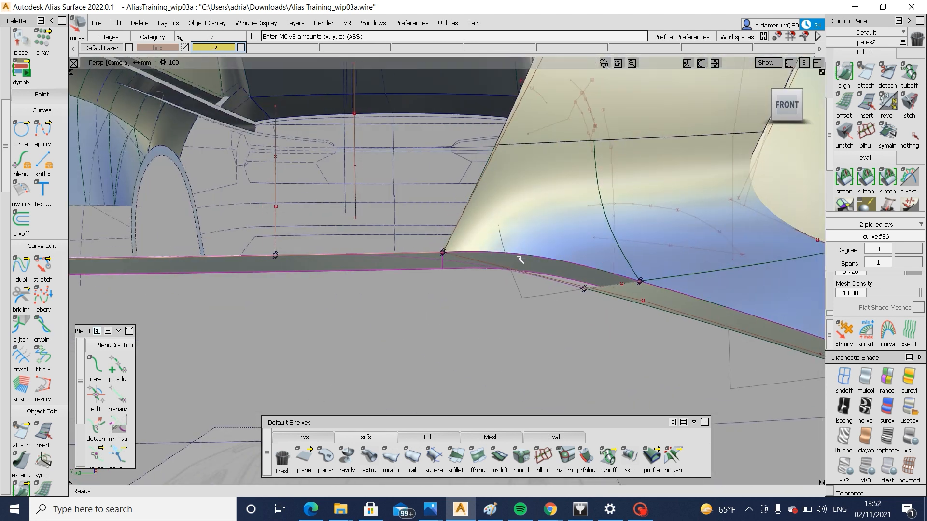
# Draw a short edit-point curve in the front view from the junction on the corner's lower edge down across the flange
pyautogui.click(786, 105)
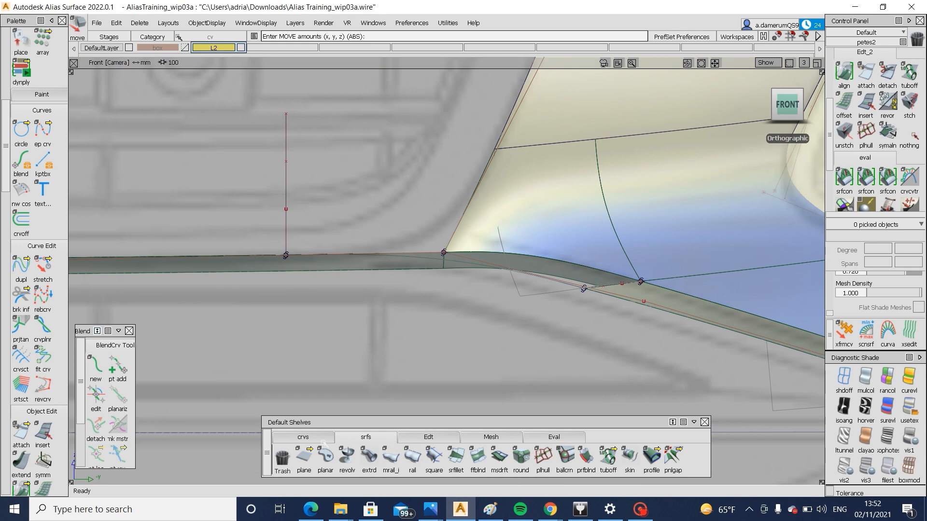
pyautogui.click(322, 439)
pyautogui.click(326, 456)
pyautogui.click(640, 282)
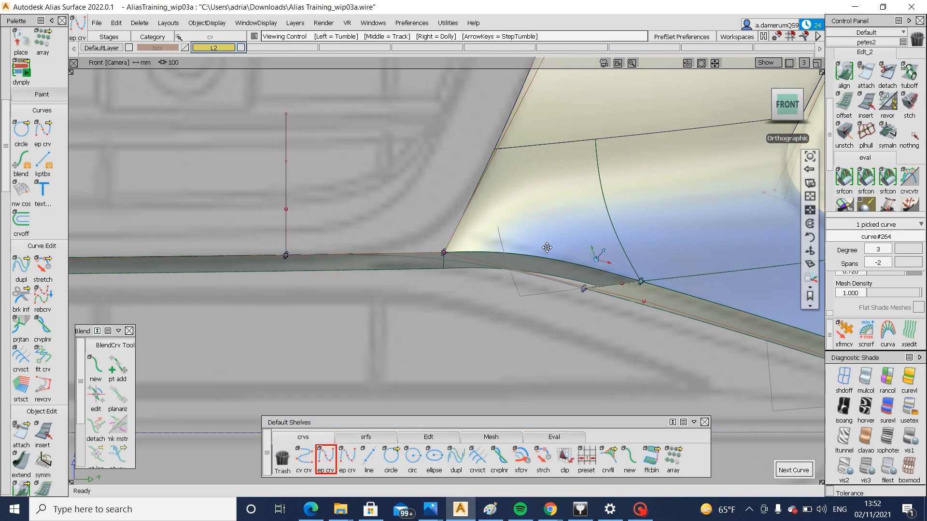
pyautogui.keyDown('alt'); pyautogui.keyDown('shift'); pyautogui.moveTo(547, 248); pyautogui.dragTo(354, 182, button='middle'); pyautogui.keyUp('shift'); pyautogui.keyUp('alt')
pyautogui.keyDown('alt'); pyautogui.keyDown('shift'); pyautogui.moveTo(353, 181); pyautogui.dragTo(487, 255, button='right'); pyautogui.keyUp('shift'); pyautogui.keyUp('alt')
pyautogui.click(430, 235)
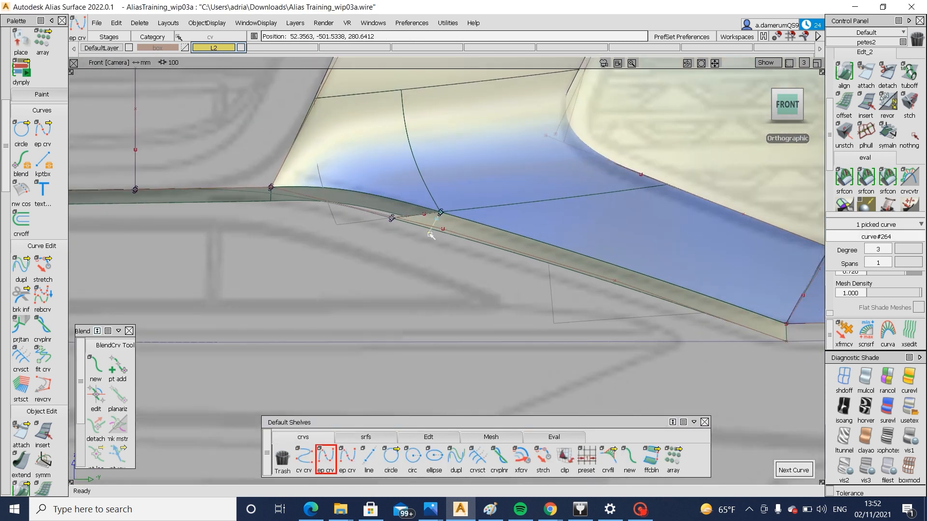
pyautogui.keyDown('ctrl'); pyautogui.keyDown('shift'); pyautogui.moveTo(503, 299); pyautogui.dragTo(519, 249); pyautogui.keyUp('shift'); pyautogui.keyUp('ctrl')
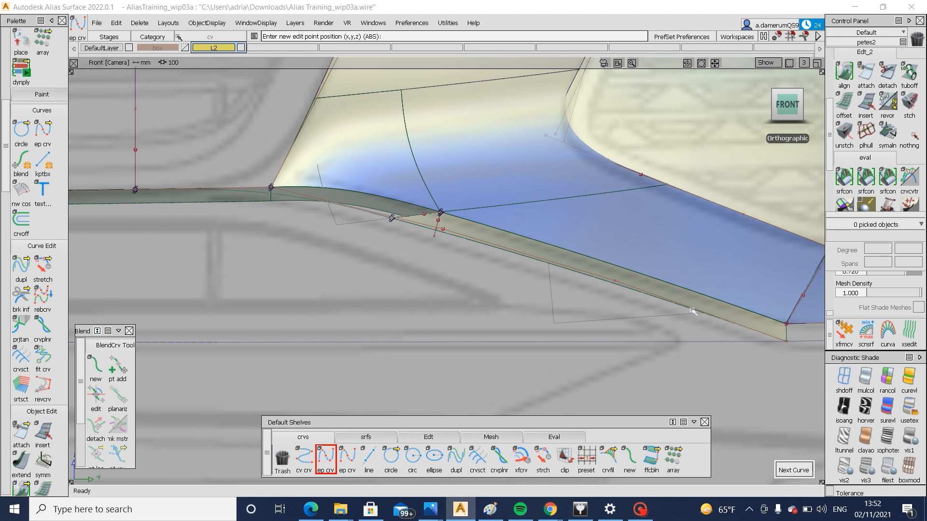
# Move the lower construction curve of the corner flange slightly downward in the front view to deepen the flange
pyautogui.keyDown('ctrl'); pyautogui.keyDown('shift'); pyautogui.moveTo(693, 311); pyautogui.dragTo(724, 334); pyautogui.keyUp('shift'); pyautogui.keyUp('ctrl')
pyautogui.keyDown('ctrl'); pyautogui.keyDown('shift'); pyautogui.moveTo(704, 325); pyautogui.dragTo(711, 306, button='middle'); pyautogui.keyUp('shift'); pyautogui.keyUp('ctrl')
pyautogui.moveTo(708, 325); pyautogui.dragTo(704, 332)
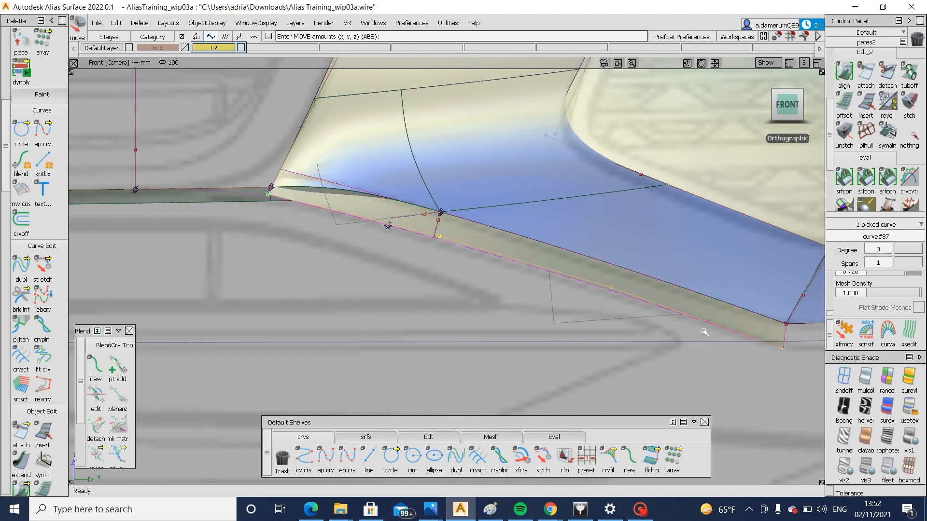
pyautogui.hotkey('ctrl', 'z')
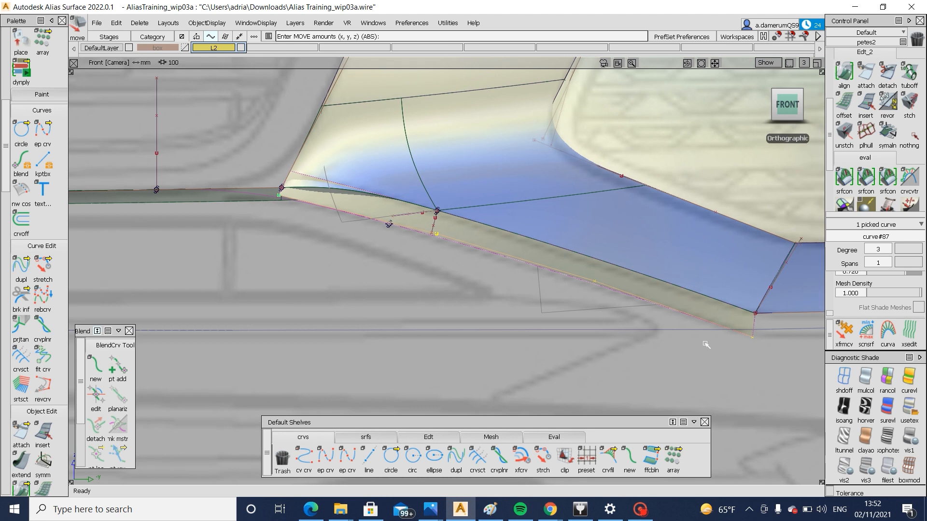
# Shift the corner flange's lower curve slightly rearward against the side reference with shading off, and restore the user-defined texture shading
pyautogui.keyDown('alt'); pyautogui.keyDown('shift'); pyautogui.moveTo(455, 312); pyautogui.dragTo(358, 355); pyautogui.keyUp('shift'); pyautogui.keyUp('alt')
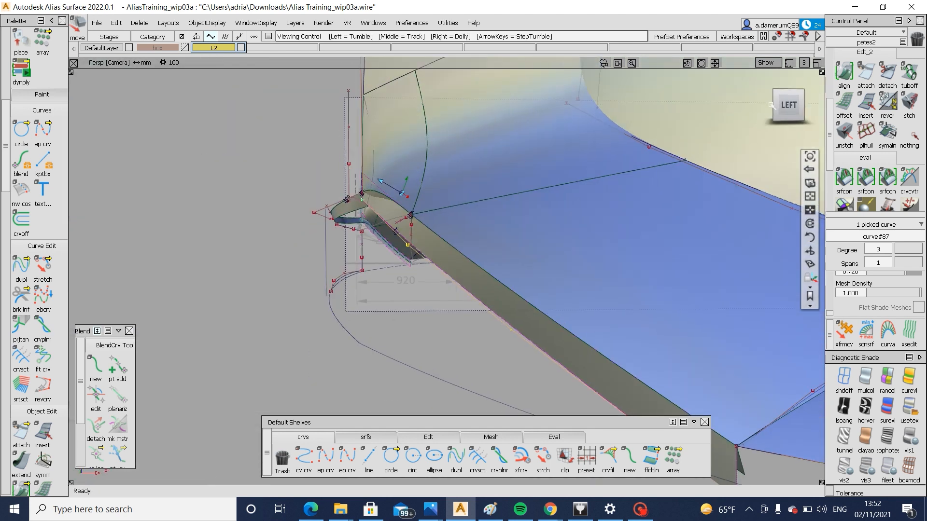
pyautogui.click(793, 105)
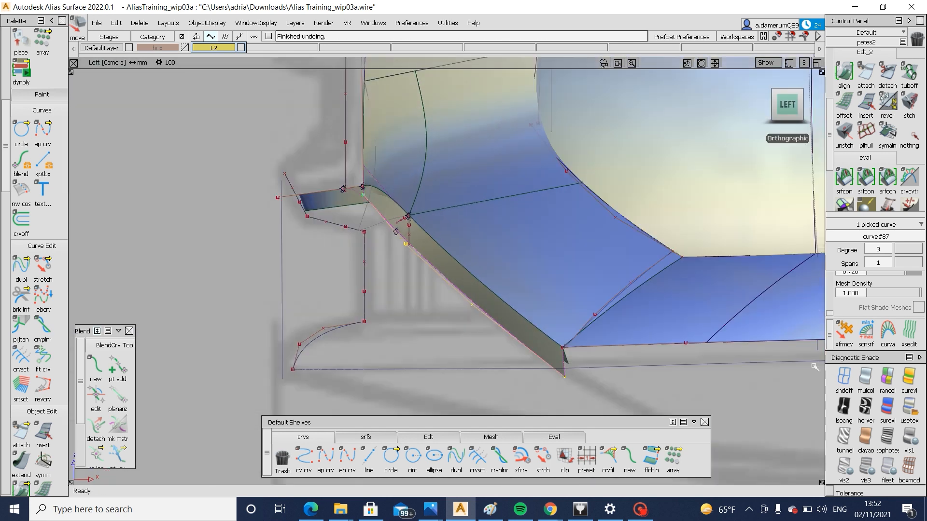
pyautogui.click(843, 377)
pyautogui.moveTo(417, 355); pyautogui.dragTo(426, 357, button='middle')
pyautogui.middleClick(426, 357)
pyautogui.keyDown('ctrl'); pyautogui.keyDown('shift'); pyautogui.moveTo(500, 298); pyautogui.dragTo(519, 290); pyautogui.keyUp('shift'); pyautogui.keyUp('ctrl')
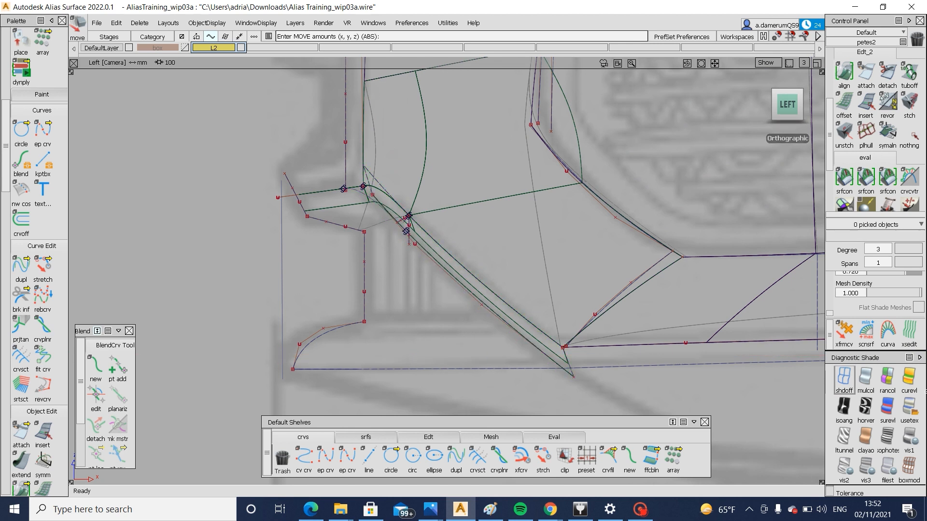
pyautogui.click(911, 408)
pyautogui.moveTo(309, 281)
pyautogui.keyDown('alt'); pyautogui.keyDown('shift'); pyautogui.mouseDown()
pyautogui.moveTo(408, 286)
pyautogui.moveTo(524, 274)
pyautogui.moveTo(468, 276)
pyautogui.mouseUp(); pyautogui.keyUp('shift'); pyautogui.keyUp('alt')
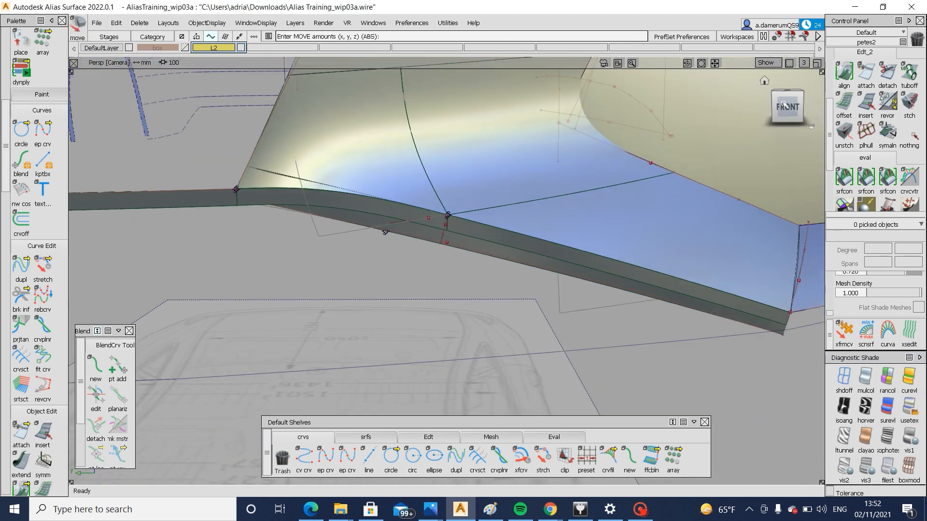
# Stretch the short edit-point curve in the front view so it runs vertically and extends past the corner flange's lower edge
pyautogui.click(785, 105)
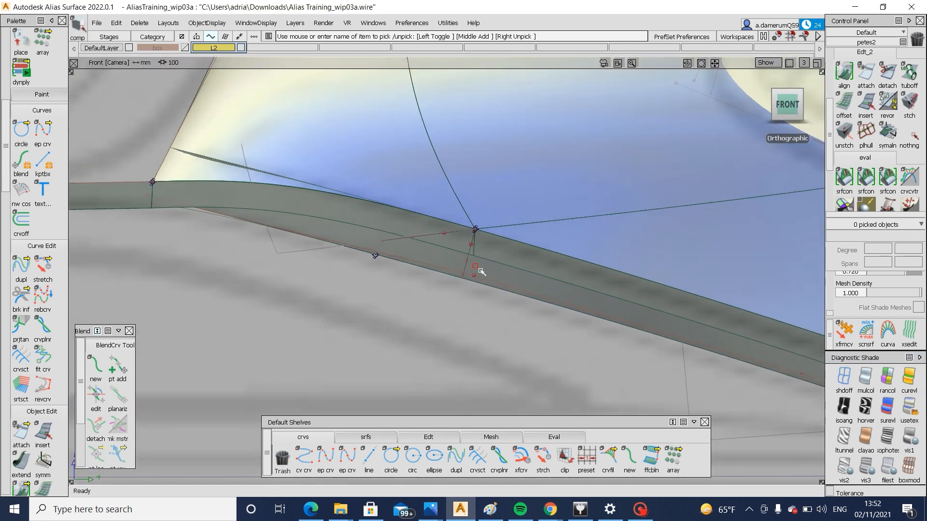
pyautogui.click(459, 251)
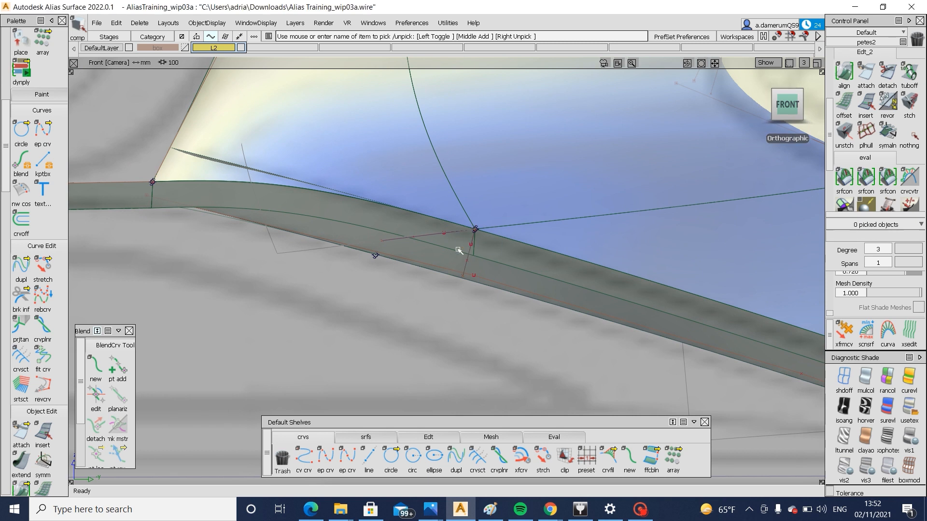
pyautogui.click(543, 459)
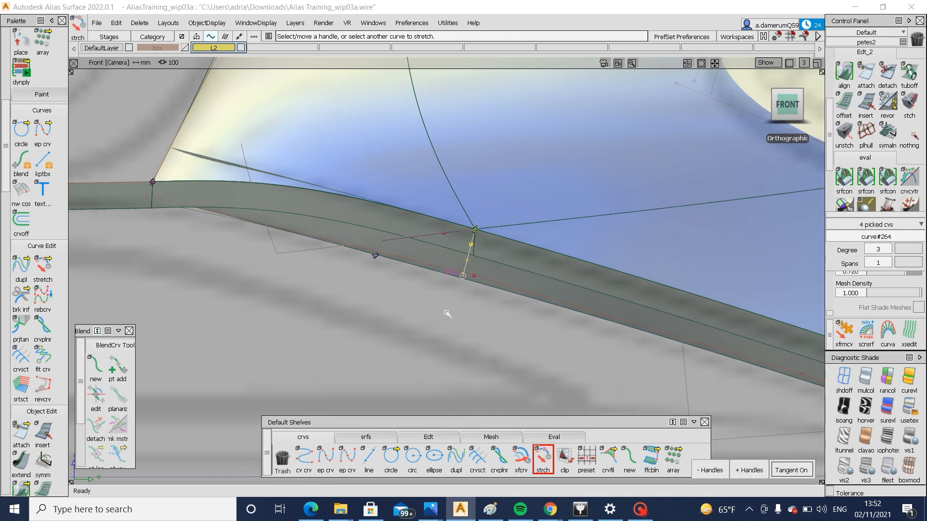
pyautogui.moveTo(458, 327); pyautogui.dragTo(536, 285)
pyautogui.keyDown('ctrl'); pyautogui.keyDown('shift'); pyautogui.moveTo(547, 263); pyautogui.dragTo(522, 292); pyautogui.keyUp('shift'); pyautogui.keyUp('ctrl')
pyautogui.click(442, 274)
pyautogui.keyDown('ctrl'); pyautogui.keyDown('shift'); pyautogui.moveTo(495, 272); pyautogui.dragTo(481, 270, button='right'); pyautogui.keyUp('shift'); pyautogui.keyUp('ctrl')
pyautogui.keyDown('ctrl'); pyautogui.keyDown('shift'); pyautogui.moveTo(543, 231); pyautogui.dragTo(505, 267); pyautogui.keyUp('shift'); pyautogui.keyUp('ctrl')
# Delete the two redundant draft flange pieces overlapping the corner flange on either side of the short curve
pyautogui.click(501, 264)
pyautogui.press('Delete')
pyautogui.click(455, 251)
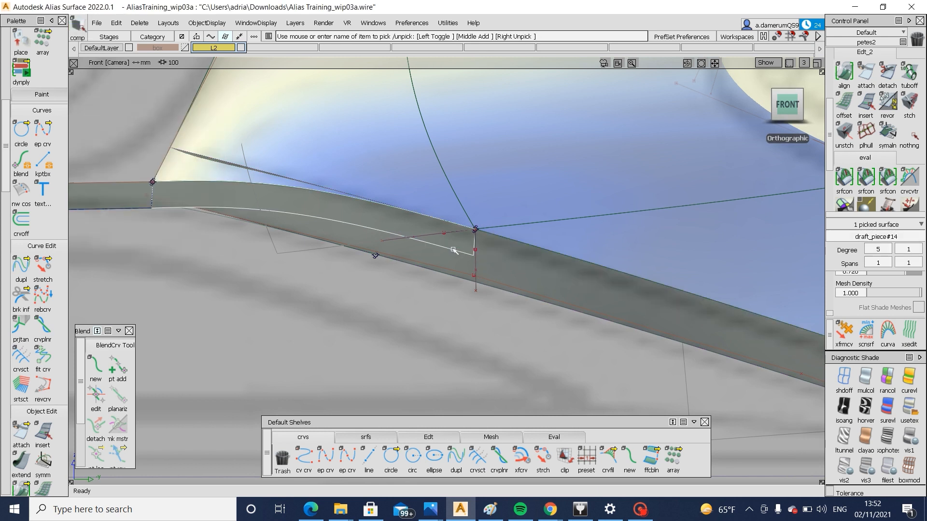
pyautogui.press('Delete')
# Trim the corner flange along the short vertical curve, keeping only its outboard portion
pyautogui.keyDown('ctrl'); pyautogui.keyDown('shift'); pyautogui.moveTo(554, 247); pyautogui.dragTo(508, 279, button='right'); pyautogui.keyUp('shift'); pyautogui.keyUp('ctrl')
pyautogui.click(508, 280)
pyautogui.press('Return')
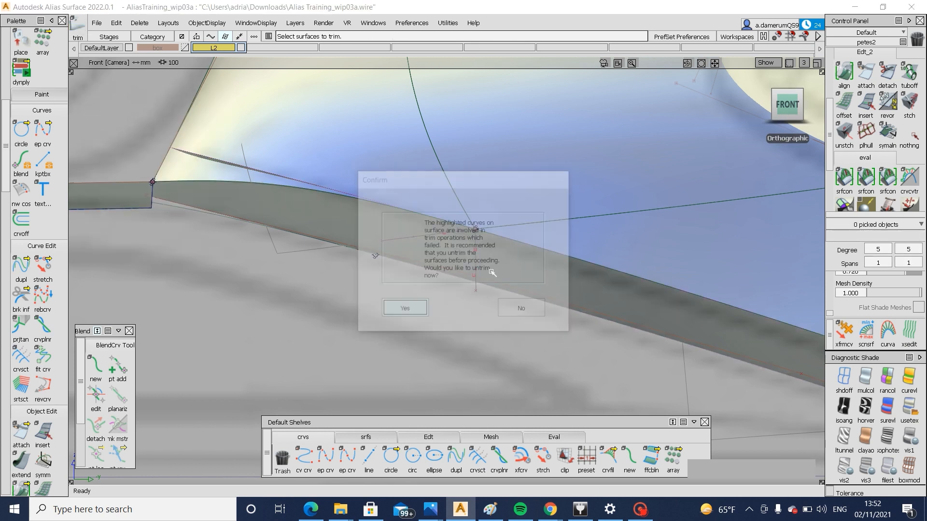
pyautogui.click(741, 470)
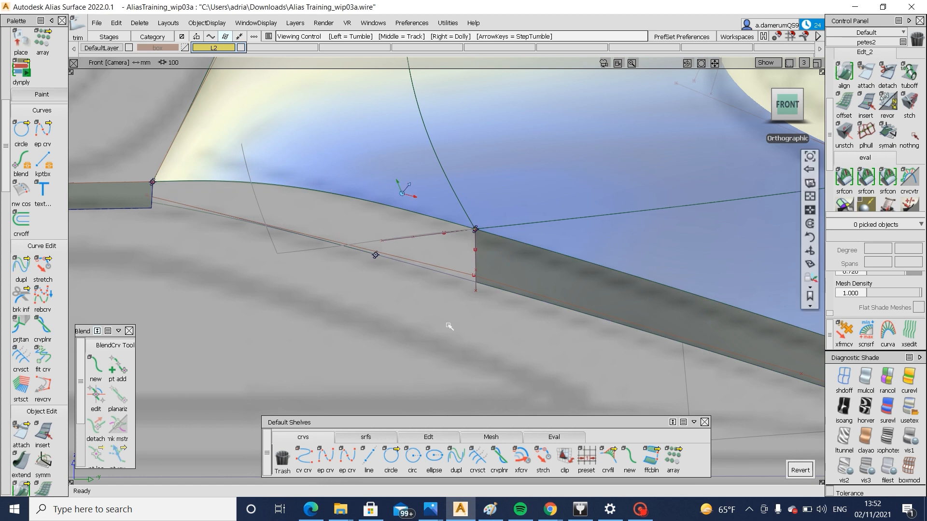
pyautogui.keyDown('alt'); pyautogui.keyDown('shift'); pyautogui.moveTo(449, 324); pyautogui.dragTo(262, 323, button='right'); pyautogui.keyUp('shift'); pyautogui.keyUp('alt')
pyautogui.keyDown('alt'); pyautogui.keyDown('shift'); pyautogui.moveTo(262, 323); pyautogui.dragTo(464, 309, button='middle'); pyautogui.keyUp('shift'); pyautogui.keyUp('alt')
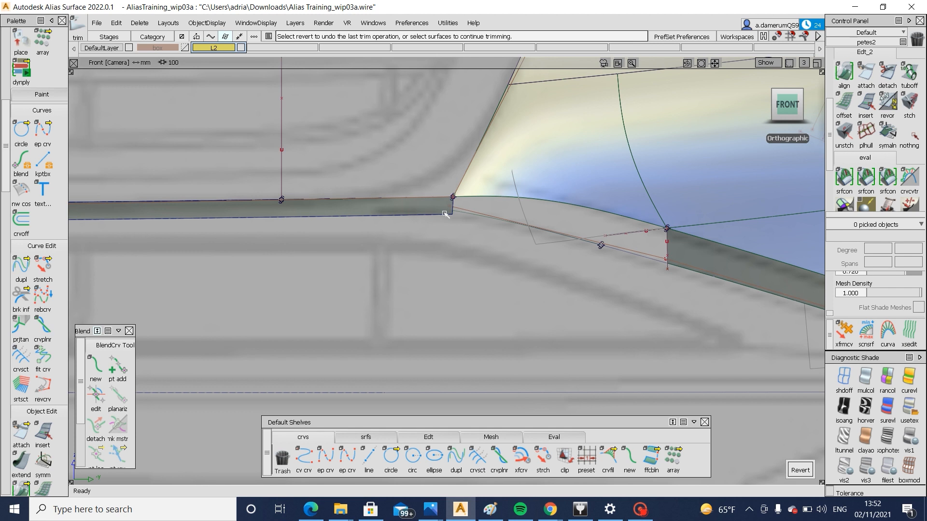
# Angle the outboard end of the centre draft flange by shifting its lower corner inboard
pyautogui.click(428, 437)
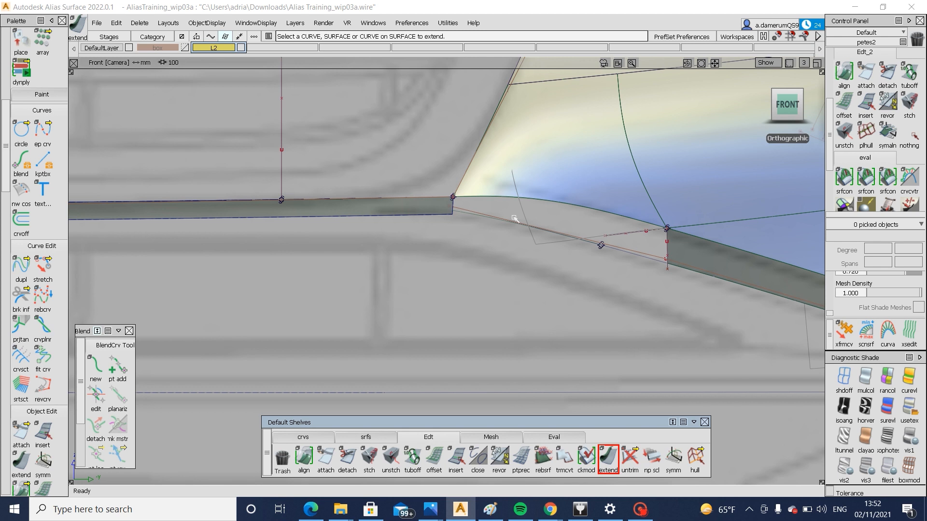
pyautogui.click(454, 209)
pyautogui.click(456, 219)
pyautogui.moveTo(455, 215); pyautogui.dragTo(381, 220)
pyautogui.keyDown('ctrl'); pyautogui.keyDown('shift'); pyautogui.moveTo(570, 304); pyautogui.dragTo(550, 220); pyautogui.keyUp('shift'); pyautogui.keyUp('ctrl')
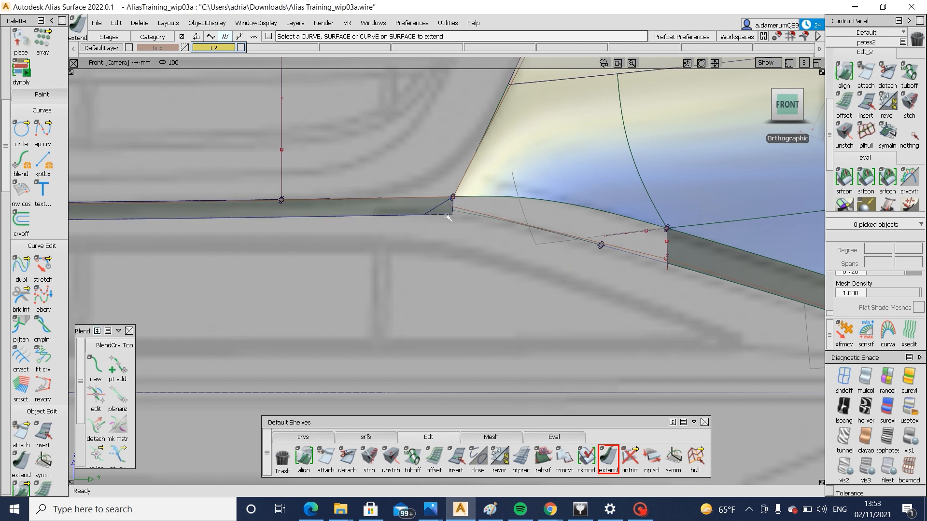
pyautogui.keyDown('ctrl'); pyautogui.keyDown('shift'); pyautogui.moveTo(448, 216); pyautogui.dragTo(436, 208); pyautogui.keyUp('shift'); pyautogui.keyUp('ctrl')
pyautogui.click(438, 209)
pyautogui.keyDown('alt'); pyautogui.keyDown('shift'); pyautogui.moveTo(431, 246); pyautogui.dragTo(394, 258, button='right'); pyautogui.keyUp('shift'); pyautogui.keyUp('alt')
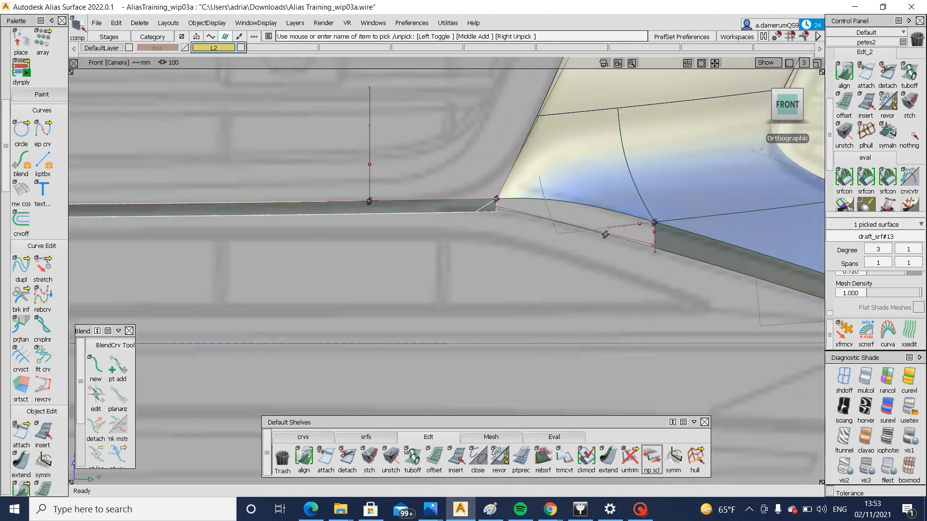
# Examine both ends of the centre draft flange across the centreline in the front view
pyautogui.keyDown('alt'); pyautogui.keyDown('shift'); pyautogui.moveTo(488, 233); pyautogui.dragTo(259, 197, button='right'); pyautogui.keyUp('shift'); pyautogui.keyUp('alt')
pyautogui.keyDown('alt'); pyautogui.keyDown('shift'); pyautogui.moveTo(365, 261); pyautogui.dragTo(500, 282, button='right'); pyautogui.keyUp('shift'); pyautogui.keyUp('alt')
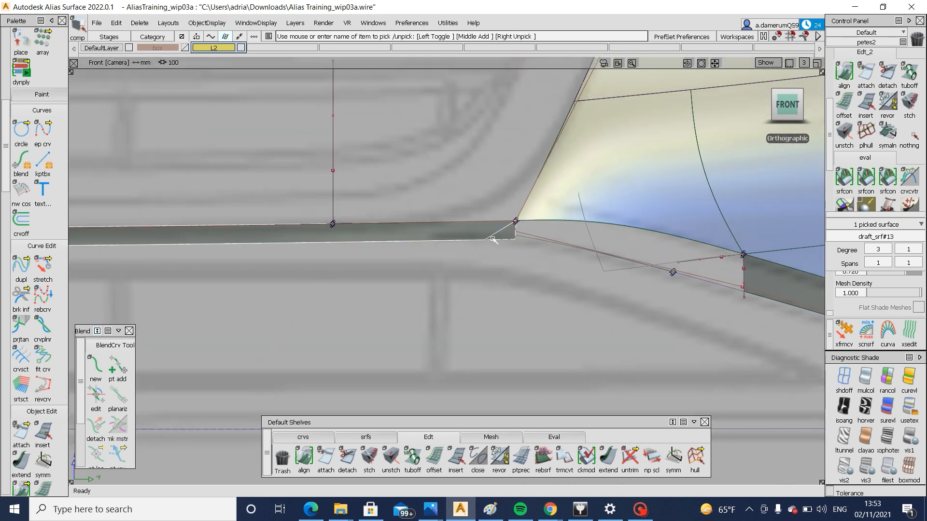
pyautogui.keyDown('alt'); pyautogui.keyDown('shift'); pyautogui.moveTo(490, 263); pyautogui.dragTo(542, 240, button='right'); pyautogui.keyUp('shift'); pyautogui.keyUp('alt')
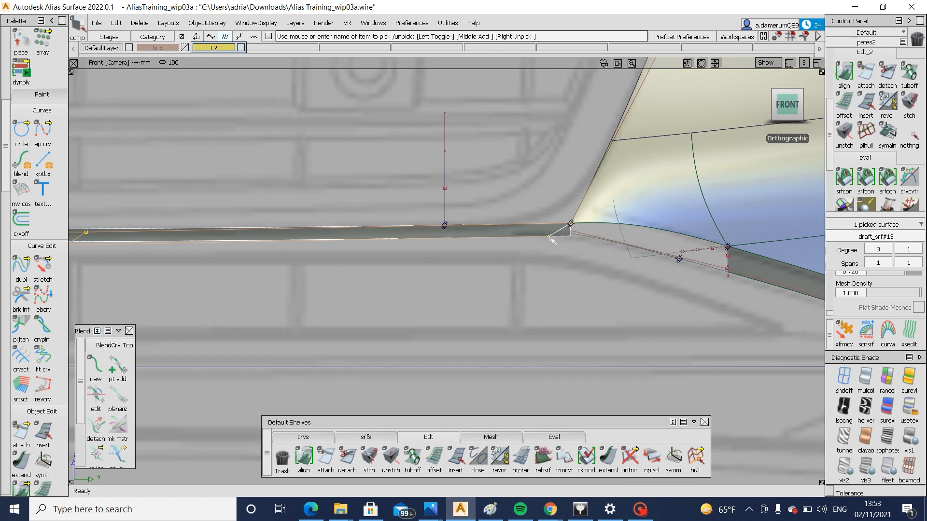
pyautogui.keyDown('alt'); pyautogui.keyDown('shift'); pyautogui.moveTo(270, 260); pyautogui.dragTo(744, 270, button='middle'); pyautogui.keyUp('shift'); pyautogui.keyUp('alt')
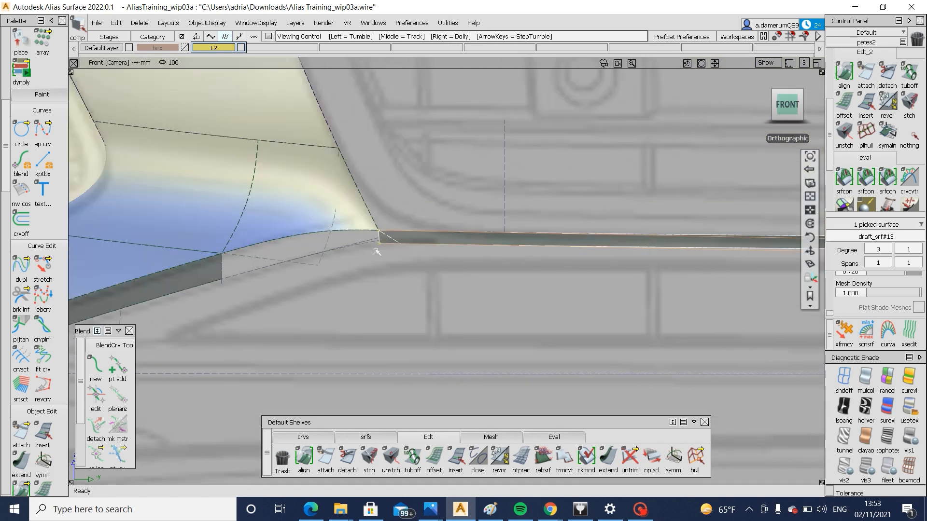
pyautogui.keyDown('alt'); pyautogui.keyDown('shift'); pyautogui.moveTo(640, 251); pyautogui.dragTo(251, 244, button='middle'); pyautogui.keyUp('shift'); pyautogui.keyUp('alt')
pyautogui.keyDown('alt'); pyautogui.keyDown('shift'); pyautogui.moveTo(590, 266); pyautogui.dragTo(165, 245, button='middle'); pyautogui.keyUp('shift'); pyautogui.keyUp('alt')
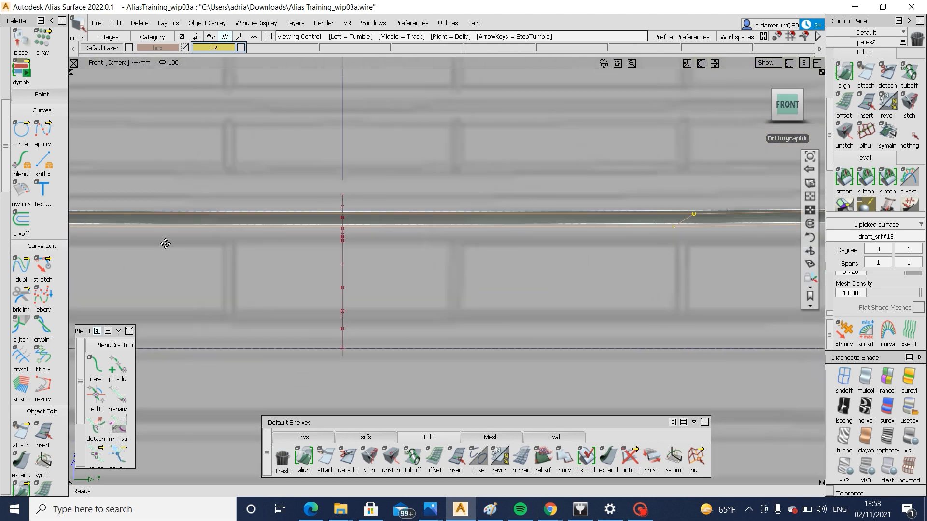
pyautogui.keyDown('alt'); pyautogui.keyDown('shift'); pyautogui.moveTo(676, 266); pyautogui.dragTo(231, 263, button='middle'); pyautogui.keyUp('shift'); pyautogui.keyUp('alt')
pyautogui.keyDown('alt'); pyautogui.keyDown('shift'); pyautogui.moveTo(534, 273); pyautogui.dragTo(599, 244, button='right'); pyautogui.keyUp('shift'); pyautogui.keyUp('alt')
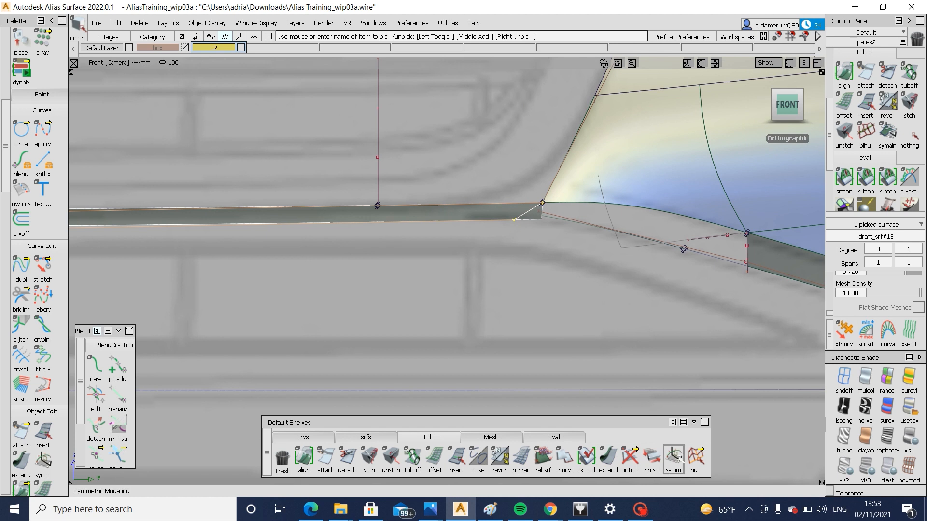
# Apply a Symmetric Modeling constraint to the centre draft flange and check both of its ends
pyautogui.moveTo(616, 426); pyautogui.dragTo(601, 419)
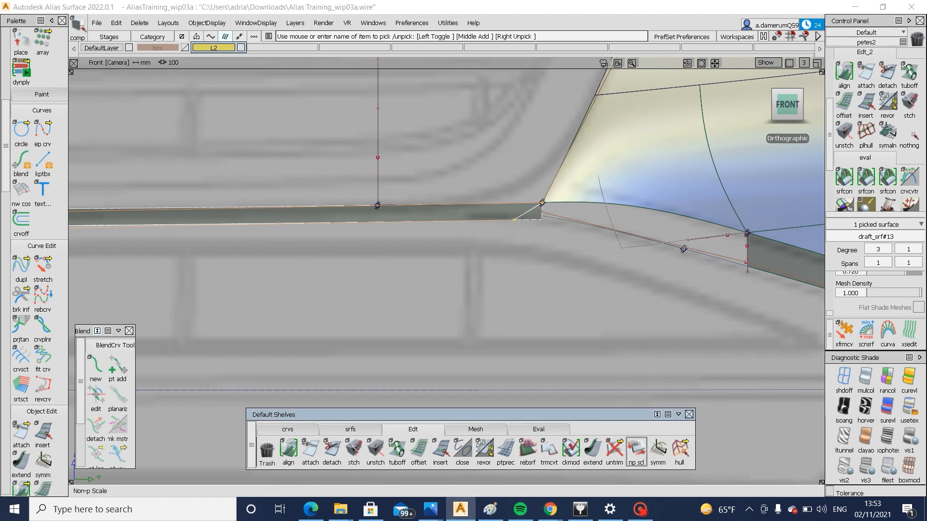
pyautogui.click(655, 449)
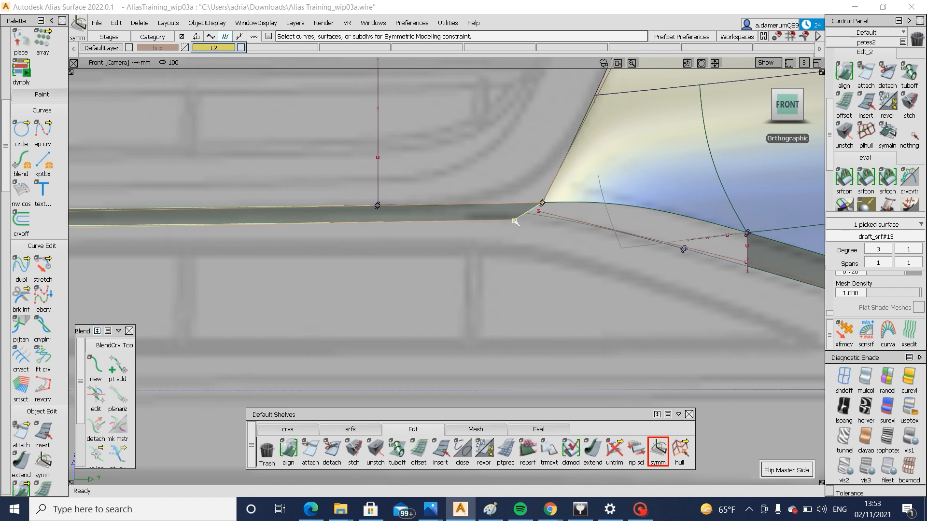
pyautogui.keyDown('alt'); pyautogui.keyDown('shift'); pyautogui.moveTo(399, 248); pyautogui.dragTo(299, 251, button='right'); pyautogui.keyUp('shift'); pyautogui.keyUp('alt')
pyautogui.keyDown('alt'); pyautogui.keyDown('shift'); pyautogui.moveTo(300, 251); pyautogui.dragTo(676, 261, button='middle'); pyautogui.keyUp('shift'); pyautogui.keyUp('alt')
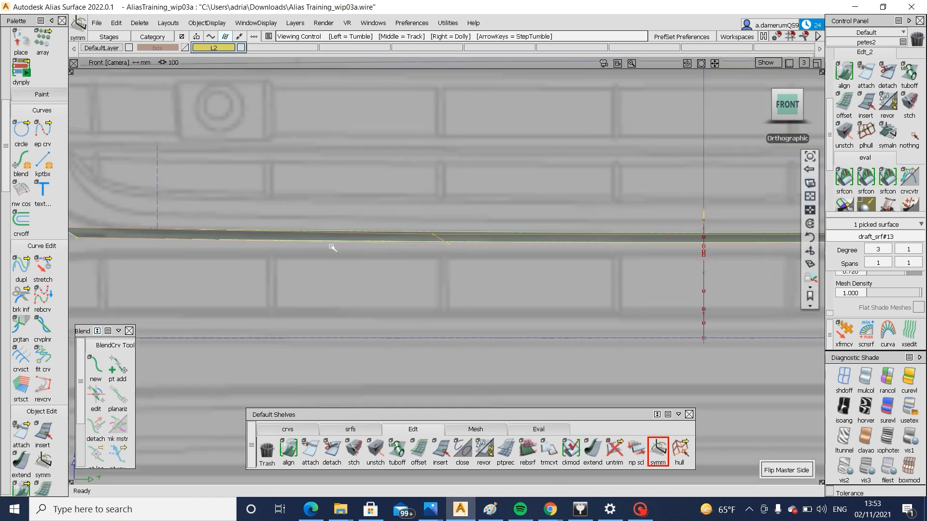
pyautogui.keyDown('alt'); pyautogui.keyDown('shift'); pyautogui.moveTo(333, 248); pyautogui.dragTo(534, 253, button='middle'); pyautogui.keyUp('shift'); pyautogui.keyUp('alt')
pyautogui.keyDown('alt'); pyautogui.keyDown('shift'); pyautogui.moveTo(222, 247); pyautogui.dragTo(77, 217, button='middle'); pyautogui.keyUp('shift'); pyautogui.keyUp('alt')
pyautogui.keyDown('alt'); pyautogui.keyDown('shift'); pyautogui.moveTo(560, 256); pyautogui.dragTo(271, 239, button='middle'); pyautogui.keyUp('shift'); pyautogui.keyUp('alt')
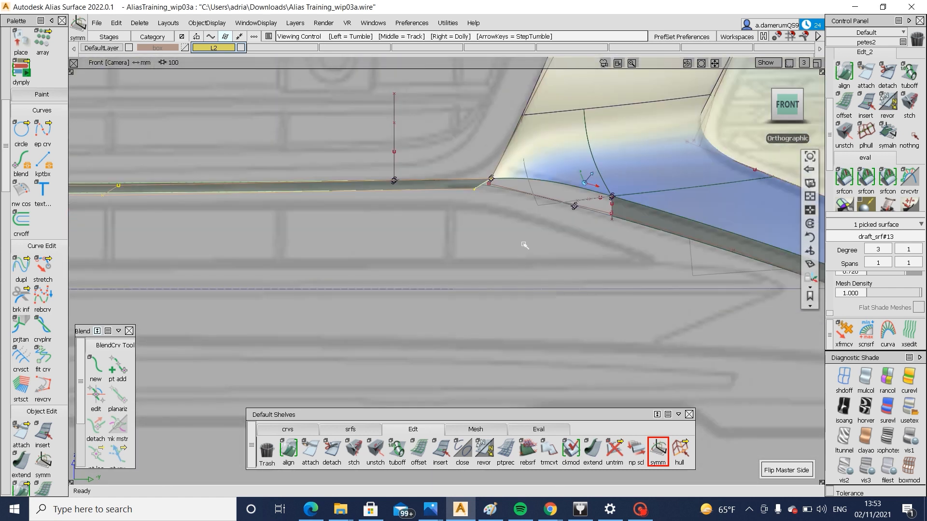
pyautogui.keyDown('alt'); pyautogui.keyDown('shift'); pyautogui.moveTo(523, 245); pyautogui.dragTo(570, 251, button='right'); pyautogui.keyUp('shift'); pyautogui.keyUp('alt')
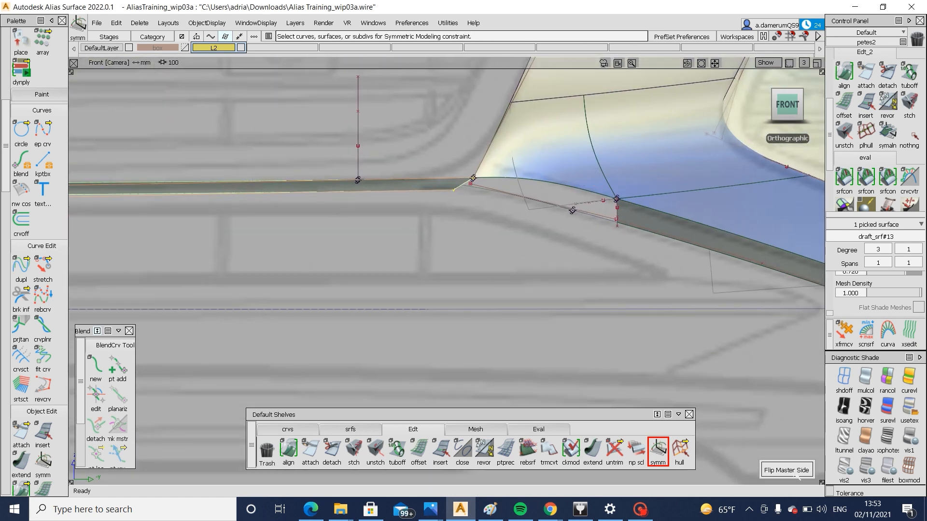
pyautogui.click(646, 225)
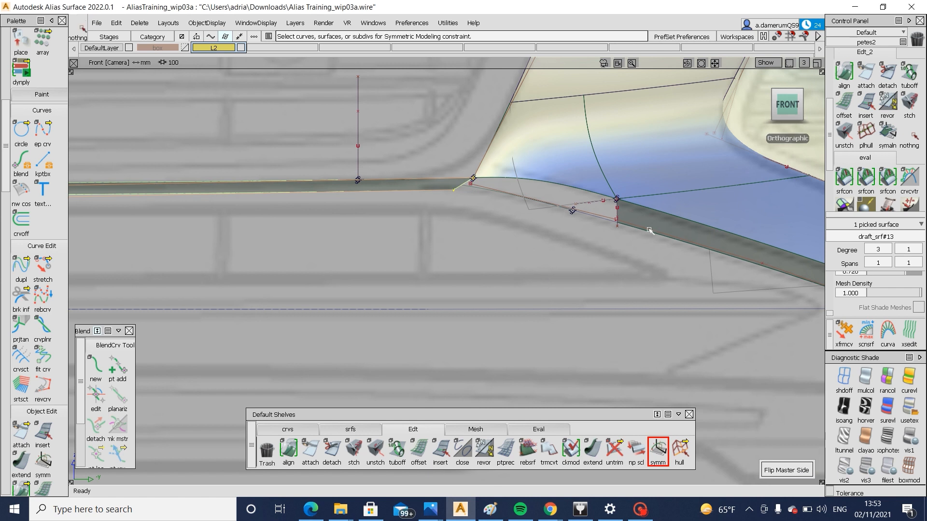
# Stretch the lower end of the corner flange's trim curve inboard so the flange end slants towards the centre
pyautogui.click(296, 429)
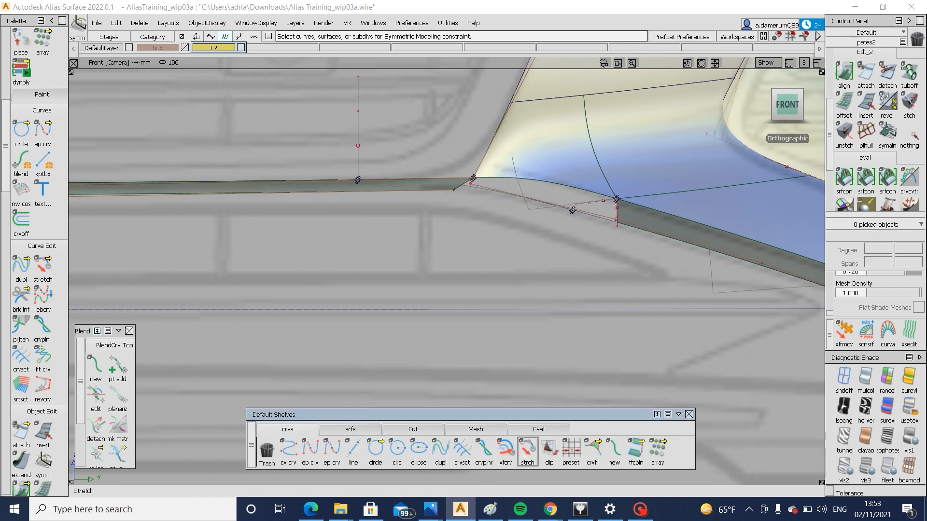
pyautogui.keyDown('alt'); pyautogui.keyDown('shift'); pyautogui.moveTo(660, 267); pyautogui.dragTo(616, 232, button='right'); pyautogui.keyUp('shift'); pyautogui.keyUp('alt')
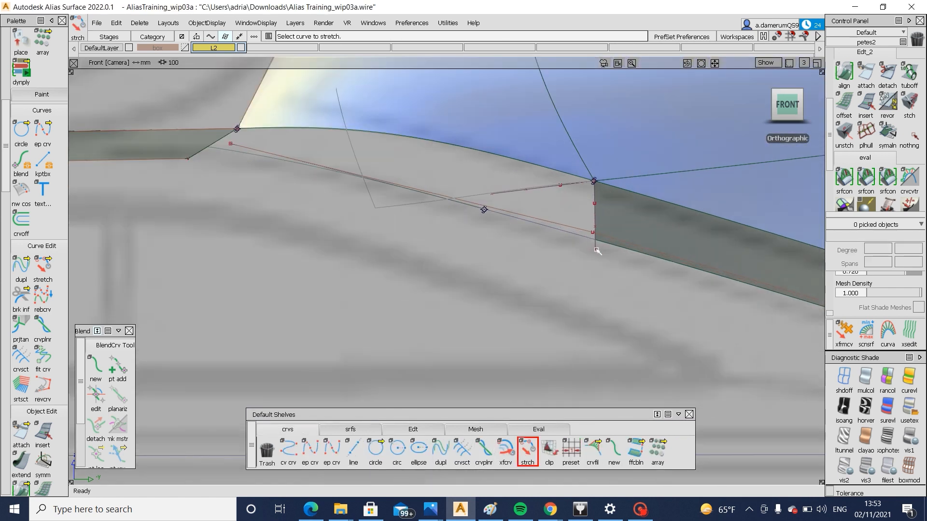
pyautogui.click(595, 249)
pyautogui.moveTo(622, 293); pyautogui.dragTo(574, 288)
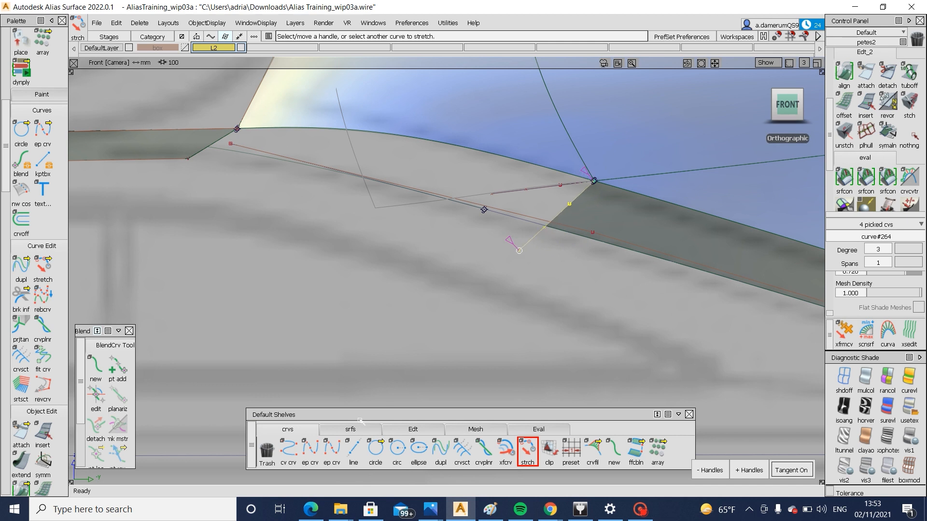
# Create a G2 Curvature freeform blend between the corner flange's slanted edge and the centre draft flange's outboard end
pyautogui.click(350, 429)
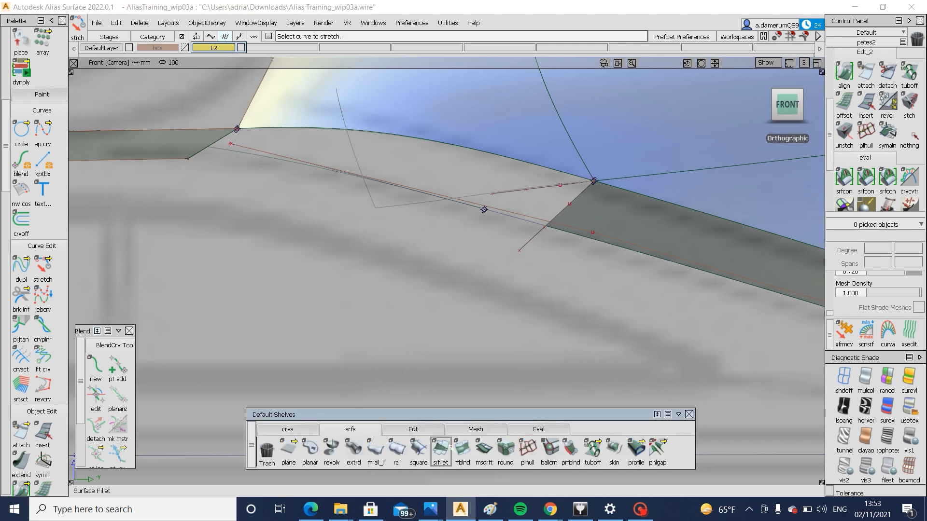
pyautogui.click(565, 207)
pyautogui.click(575, 215)
pyautogui.keyDown('alt'); pyautogui.keyDown('shift'); pyautogui.moveTo(574, 218); pyautogui.dragTo(489, 241, button='right'); pyautogui.keyUp('shift'); pyautogui.keyUp('alt')
pyautogui.keyDown('alt'); pyautogui.keyDown('shift'); pyautogui.moveTo(490, 241); pyautogui.dragTo(533, 247, button='middle'); pyautogui.keyUp('shift'); pyautogui.keyUp('alt')
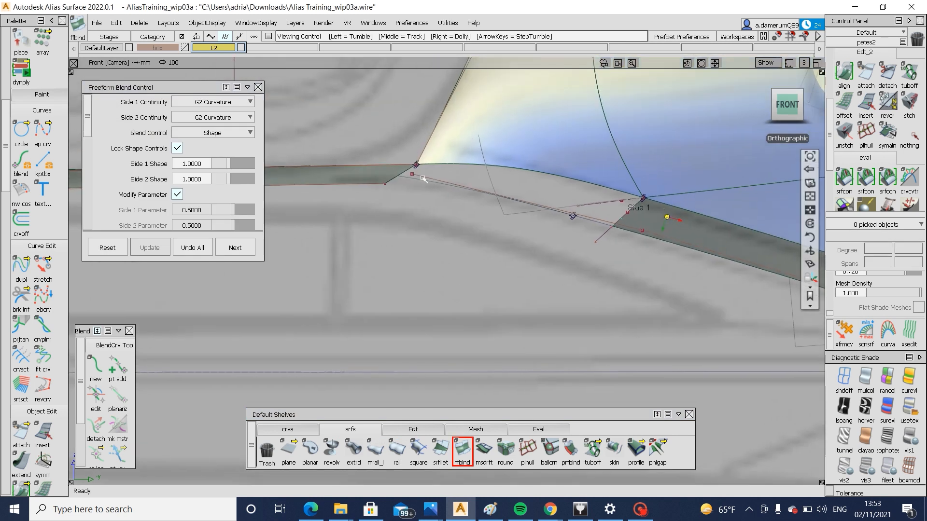
pyautogui.click(398, 175)
pyautogui.click(408, 183)
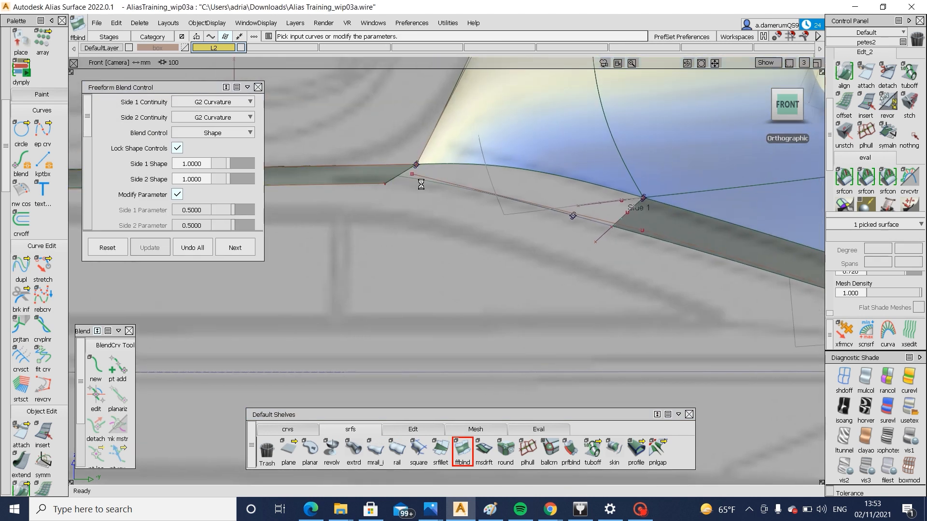
pyautogui.click(633, 511)
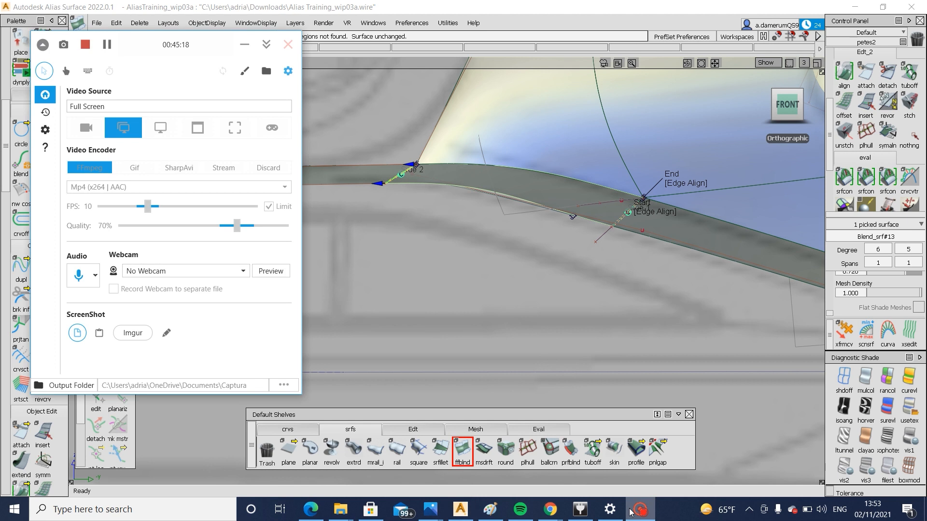
pyautogui.click(630, 510)
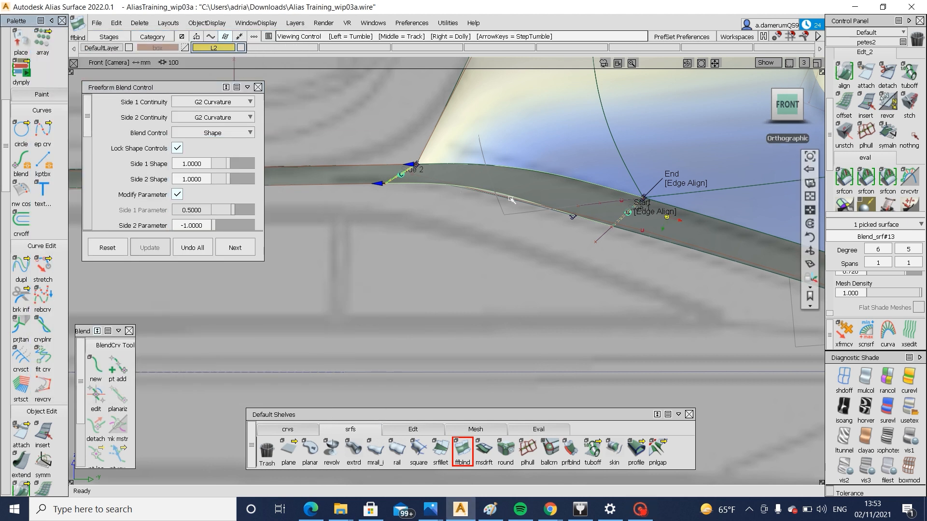
# Examine the freeform blend and its lower edge between the two flanges in the front view
pyautogui.keyDown('alt'); pyautogui.keyDown('shift'); pyautogui.moveTo(497, 203); pyautogui.dragTo(672, 209, button='middle'); pyautogui.keyUp('shift'); pyautogui.keyUp('alt')
pyautogui.keyDown('alt'); pyautogui.keyDown('shift'); pyautogui.moveTo(680, 220); pyautogui.dragTo(729, 249, button='right'); pyautogui.keyUp('shift'); pyautogui.keyUp('alt')
pyautogui.keyDown('ctrl'); pyautogui.keyDown('shift'); pyautogui.moveTo(698, 229); pyautogui.dragTo(716, 250); pyautogui.keyUp('shift'); pyautogui.keyUp('ctrl')
pyautogui.click(722, 252)
pyautogui.keyDown('ctrl'); pyautogui.keyDown('shift'); pyautogui.moveTo(774, 268); pyautogui.dragTo(775, 237, button='middle'); pyautogui.keyUp('shift'); pyautogui.keyUp('ctrl')
pyautogui.moveTo(738, 300); pyautogui.dragTo(738, 296, button='right')
pyautogui.keyDown('ctrl'); pyautogui.keyDown('shift'); pyautogui.moveTo(648, 308); pyautogui.dragTo(645, 249); pyautogui.keyUp('shift'); pyautogui.keyUp('ctrl')
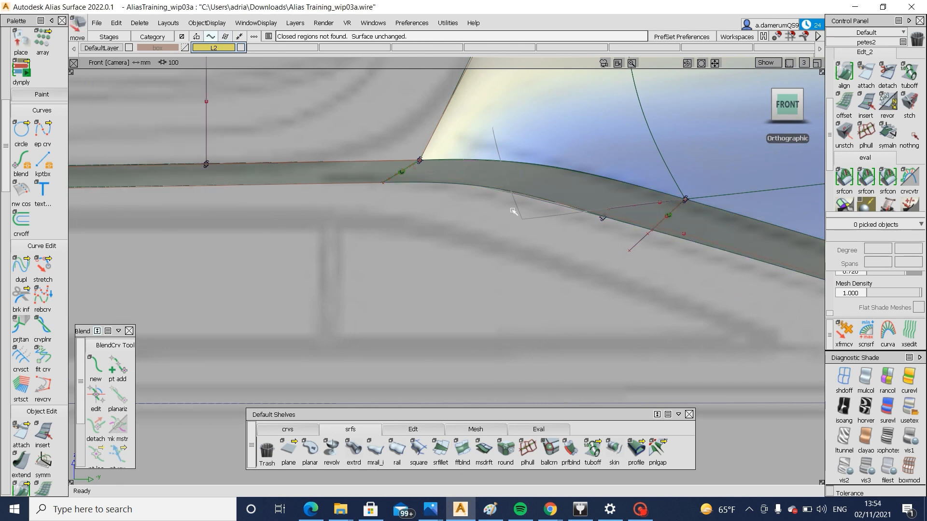
# Nudge the lower outboard corner CV of the centre draft flange slightly to refine the flow into the blend
pyautogui.keyDown('ctrl'); pyautogui.keyDown('shift'); pyautogui.moveTo(412, 201); pyautogui.dragTo(444, 201); pyautogui.keyUp('shift'); pyautogui.keyUp('ctrl')
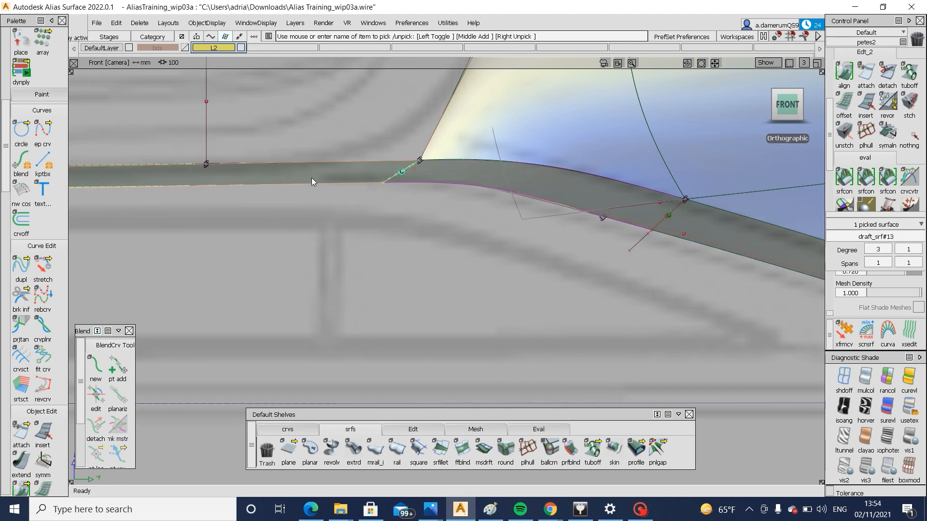
pyautogui.click(384, 185)
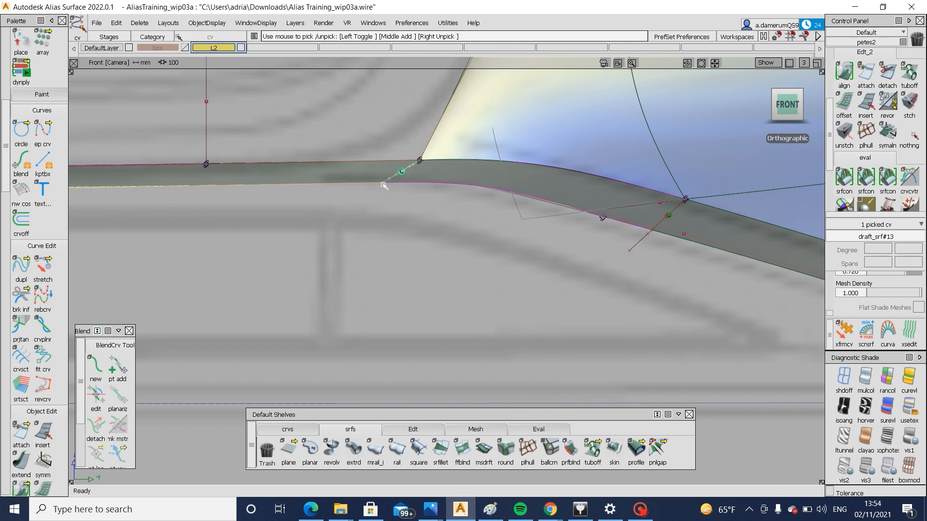
pyautogui.keyDown('alt'); pyautogui.keyDown('shift'); pyautogui.moveTo(295, 194); pyautogui.dragTo(240, 206, button='right'); pyautogui.keyUp('shift'); pyautogui.keyUp('alt')
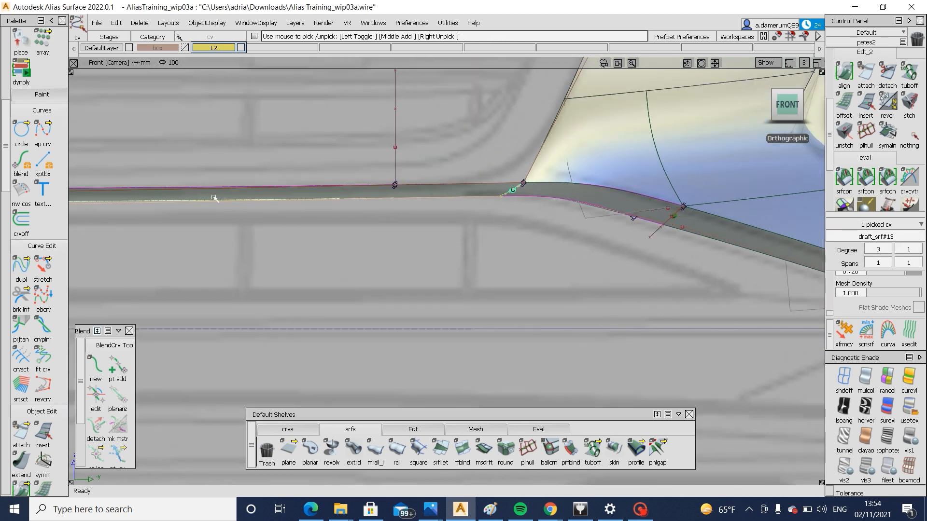
pyautogui.scroll(4, 571, 237)
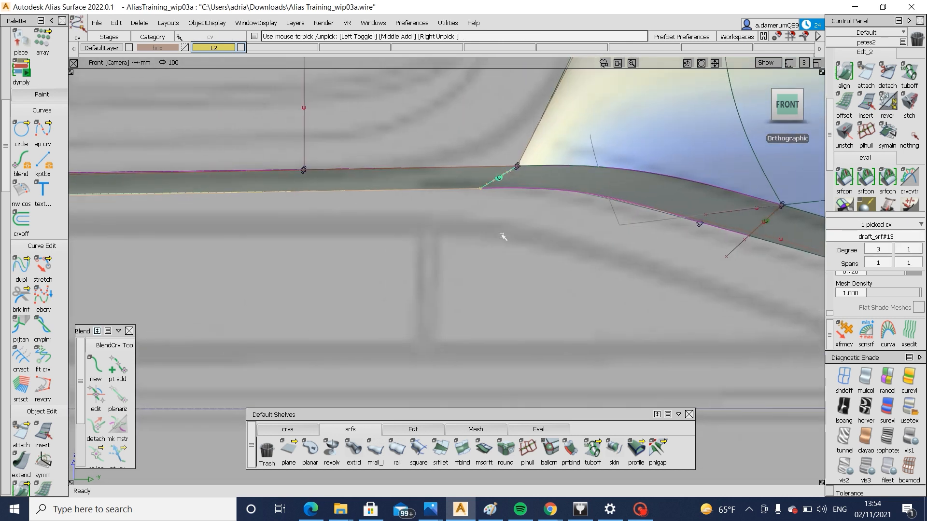
pyautogui.keyDown('ctrl'); pyautogui.keyDown('shift'); pyautogui.moveTo(494, 271); pyautogui.dragTo(420, 205); pyautogui.keyUp('shift'); pyautogui.keyUp('ctrl')
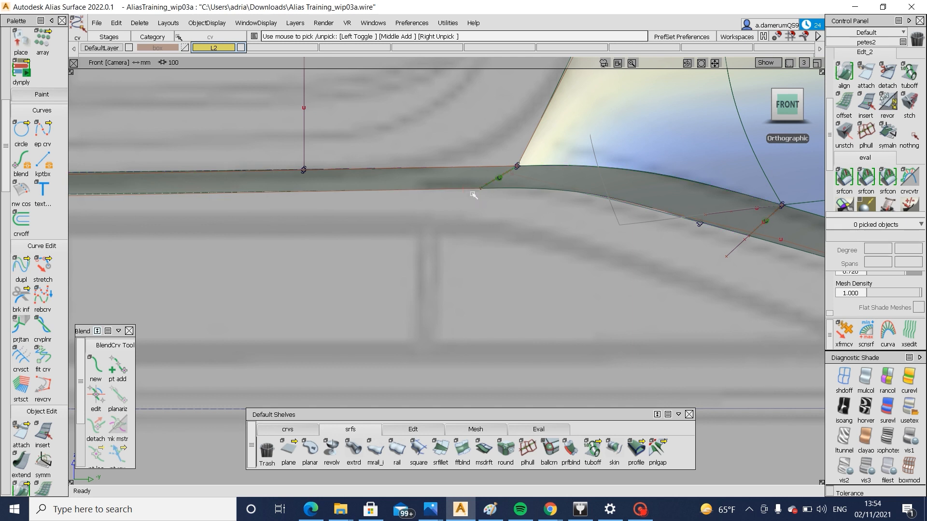
pyautogui.click(493, 200)
pyautogui.keyDown('alt'); pyautogui.keyDown('shift'); pyautogui.moveTo(493, 207); pyautogui.dragTo(482, 188, button='right'); pyautogui.keyUp('shift'); pyautogui.keyUp('alt')
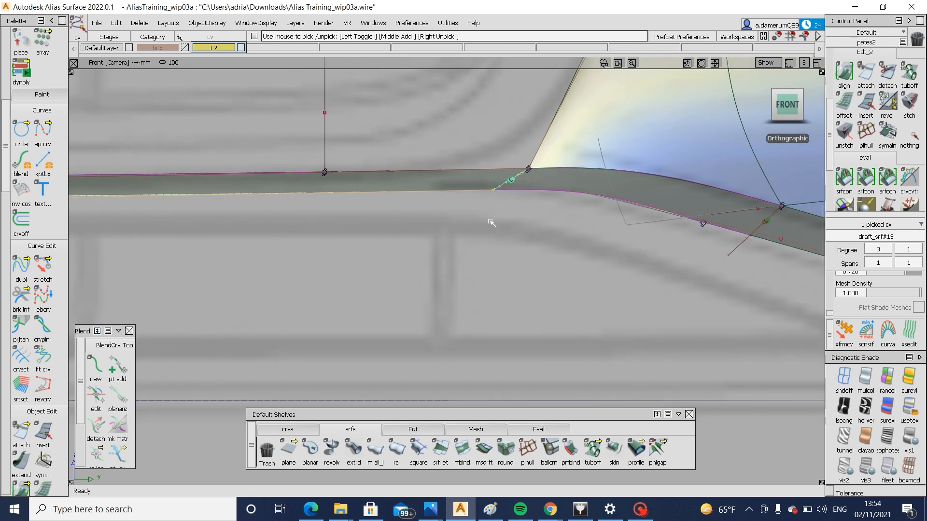
pyautogui.keyDown('ctrl'); pyautogui.keyDown('shift'); pyautogui.moveTo(492, 242); pyautogui.dragTo(492, 213, button='middle'); pyautogui.keyUp('shift'); pyautogui.keyUp('ctrl')
pyautogui.moveTo(493, 215); pyautogui.dragTo(493, 218, button='right')
pyautogui.keyDown('ctrl'); pyautogui.keyDown('shift'); pyautogui.moveTo(510, 193); pyautogui.dragTo(454, 145); pyautogui.keyUp('shift'); pyautogui.keyUp('ctrl')
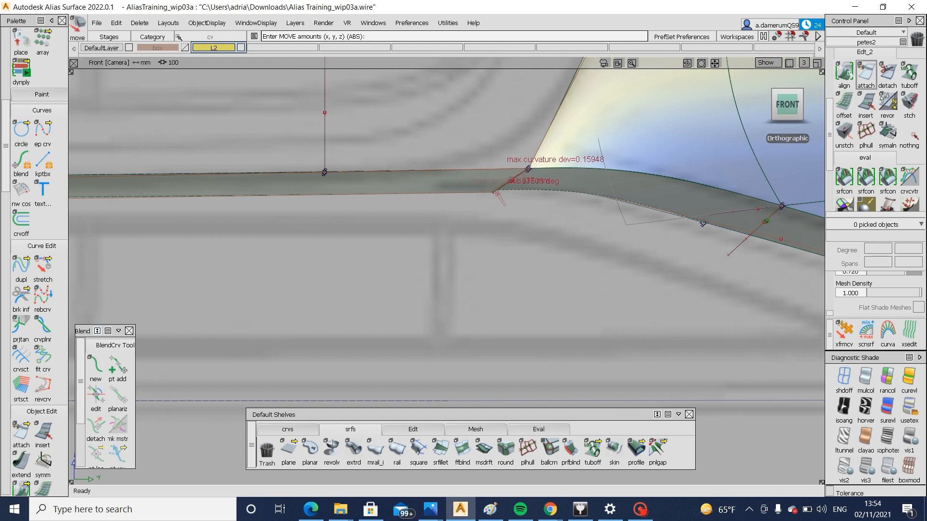
# Try a G2 Edge alignment of the blend surface's inboard edge to the centre draft flange, and undo it
pyautogui.doubleClick(843, 72)
pyautogui.click(511, 180)
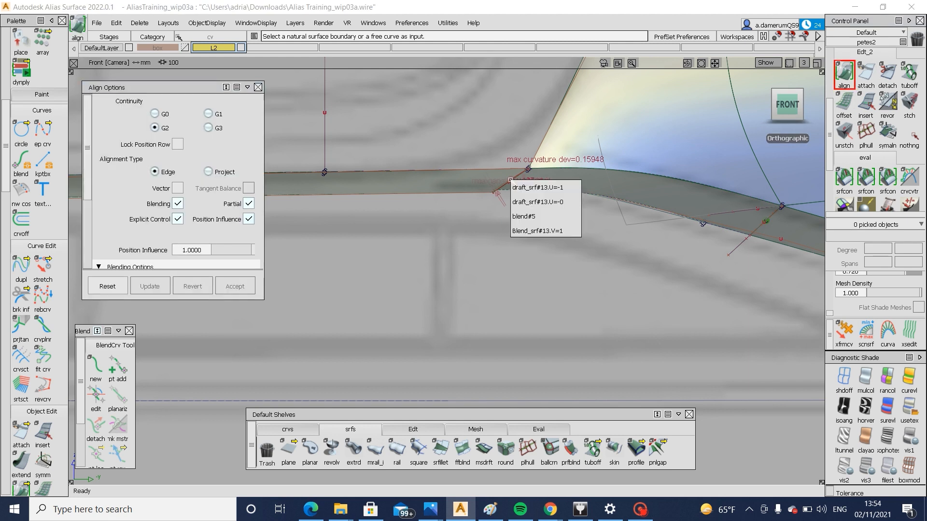
pyautogui.click(572, 230)
pyautogui.press('Return')
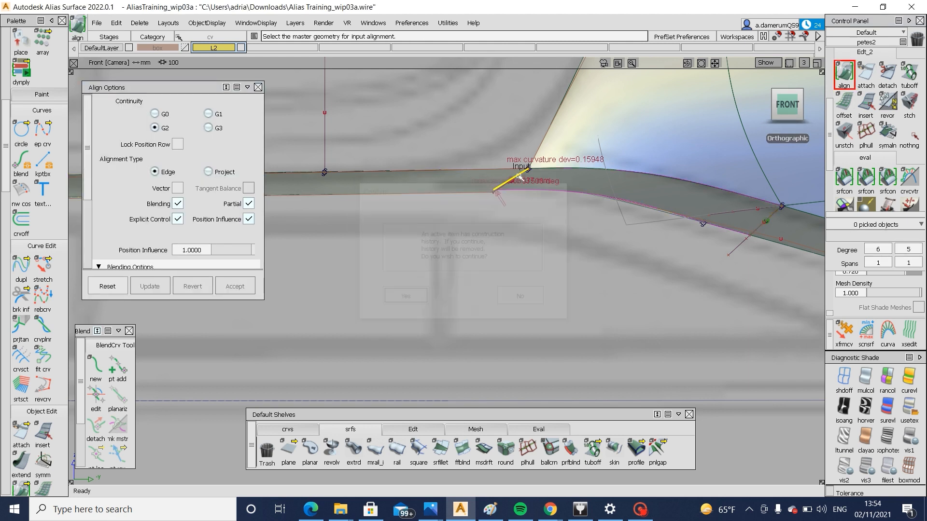
pyautogui.click(519, 178)
pyautogui.click(582, 182)
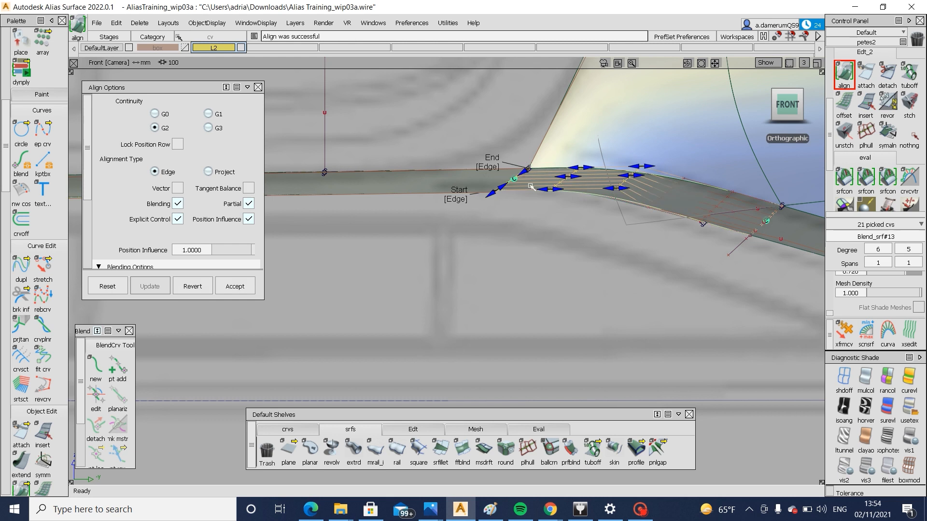
pyautogui.click(493, 194)
pyautogui.hotkey('ctrl', 'z')
pyautogui.hotkey('ctrl', 'z')
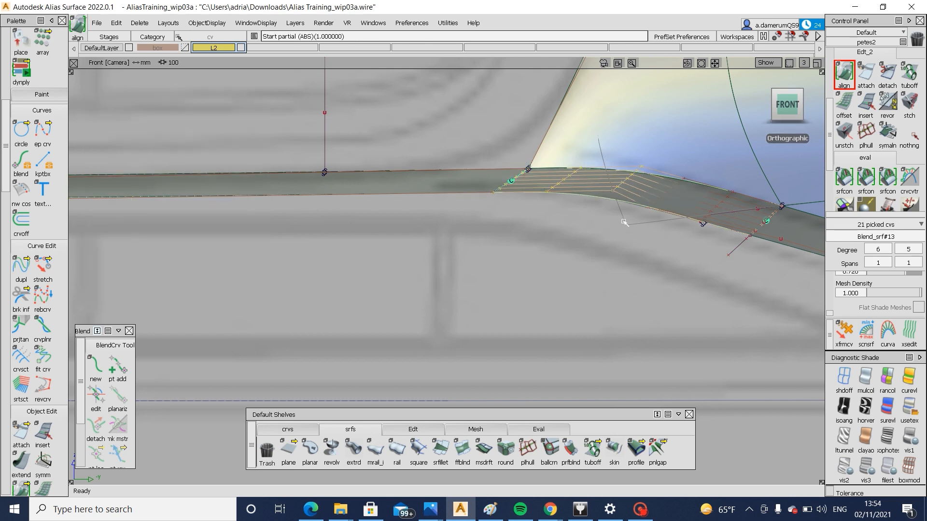
# Examine the joined flange strip from the centre around to the corner in the front and perspective views
pyautogui.keyDown('alt'); pyautogui.keyDown('shift'); pyautogui.moveTo(679, 187); pyautogui.dragTo(654, 312, button='right'); pyautogui.keyUp('shift'); pyautogui.keyUp('alt')
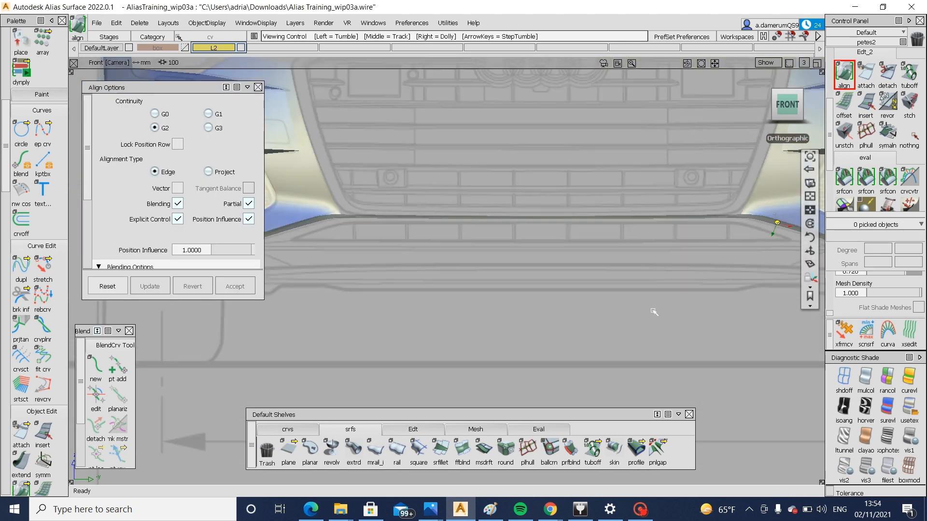
pyautogui.keyDown('alt'); pyautogui.keyDown('shift'); pyautogui.moveTo(719, 245); pyautogui.dragTo(613, 240, button='middle'); pyautogui.keyUp('shift'); pyautogui.keyUp('alt')
pyautogui.keyDown('alt'); pyautogui.keyDown('shift'); pyautogui.moveTo(619, 256); pyautogui.dragTo(509, 300); pyautogui.keyUp('shift'); pyautogui.keyUp('alt')
pyautogui.keyDown('alt'); pyautogui.keyDown('shift'); pyautogui.moveTo(509, 300); pyautogui.dragTo(607, 254, button='right'); pyautogui.keyUp('shift'); pyautogui.keyUp('alt')
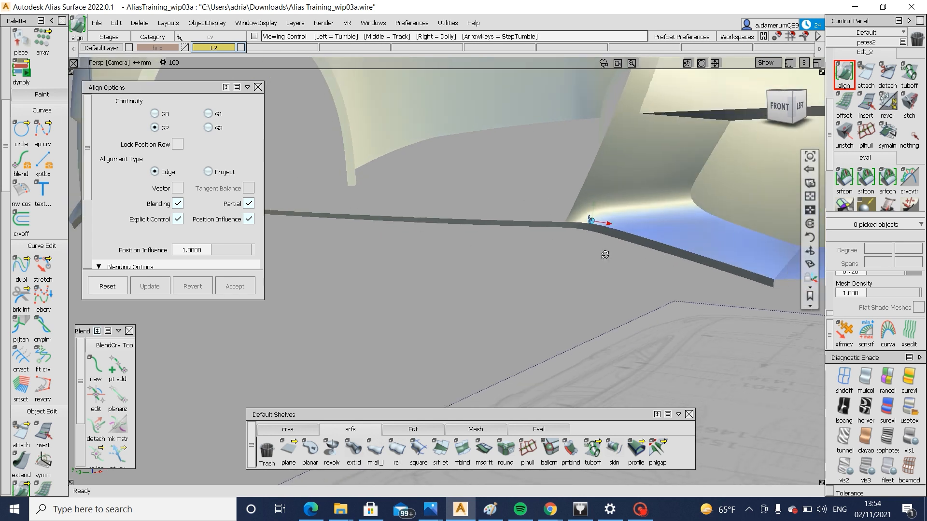
pyautogui.keyDown('alt'); pyautogui.keyDown('shift'); pyautogui.moveTo(607, 254); pyautogui.dragTo(579, 242); pyautogui.keyUp('shift'); pyautogui.keyUp('alt')
pyautogui.keyDown('alt'); pyautogui.keyDown('shift'); pyautogui.moveTo(579, 242); pyautogui.dragTo(567, 270, button='right'); pyautogui.keyUp('shift'); pyautogui.keyUp('alt')
pyautogui.keyDown('alt'); pyautogui.keyDown('shift'); pyautogui.moveTo(568, 271); pyautogui.dragTo(449, 292); pyautogui.keyUp('shift'); pyautogui.keyUp('alt')
pyautogui.keyDown('alt'); pyautogui.keyDown('shift'); pyautogui.moveTo(449, 292); pyautogui.dragTo(557, 275, button='right'); pyautogui.keyUp('shift'); pyautogui.keyUp('alt')
pyautogui.keyDown('alt'); pyautogui.keyDown('shift'); pyautogui.moveTo(556, 275); pyautogui.dragTo(618, 264); pyautogui.keyUp('shift'); pyautogui.keyUp('alt')
pyautogui.keyDown('alt'); pyautogui.keyDown('shift'); pyautogui.moveTo(618, 265); pyautogui.dragTo(628, 259, button='right'); pyautogui.keyUp('shift'); pyautogui.keyUp('alt')
pyautogui.keyDown('alt'); pyautogui.keyDown('shift'); pyautogui.moveTo(628, 259); pyautogui.dragTo(500, 261); pyautogui.keyUp('shift'); pyautogui.keyUp('alt')
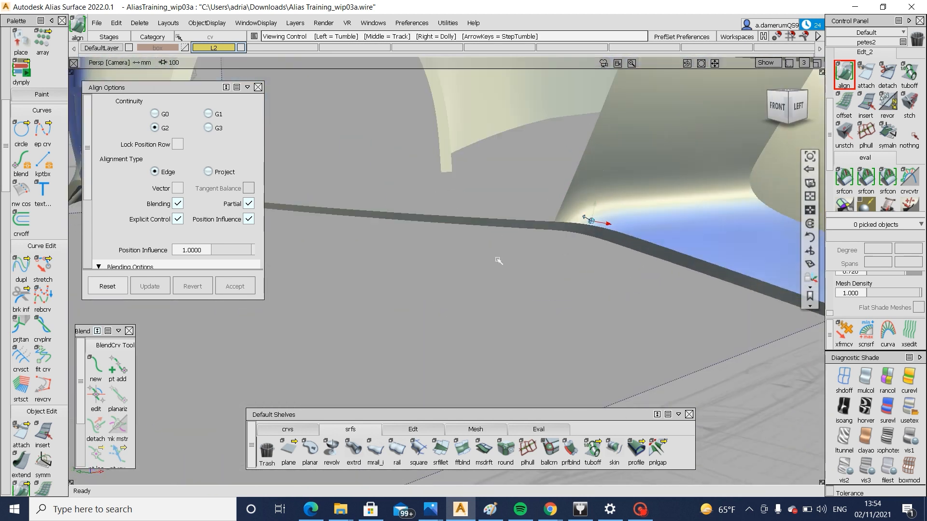
pyautogui.keyDown('alt'); pyautogui.keyDown('shift'); pyautogui.moveTo(556, 256); pyautogui.dragTo(402, 250); pyautogui.keyUp('shift'); pyautogui.keyUp('alt')
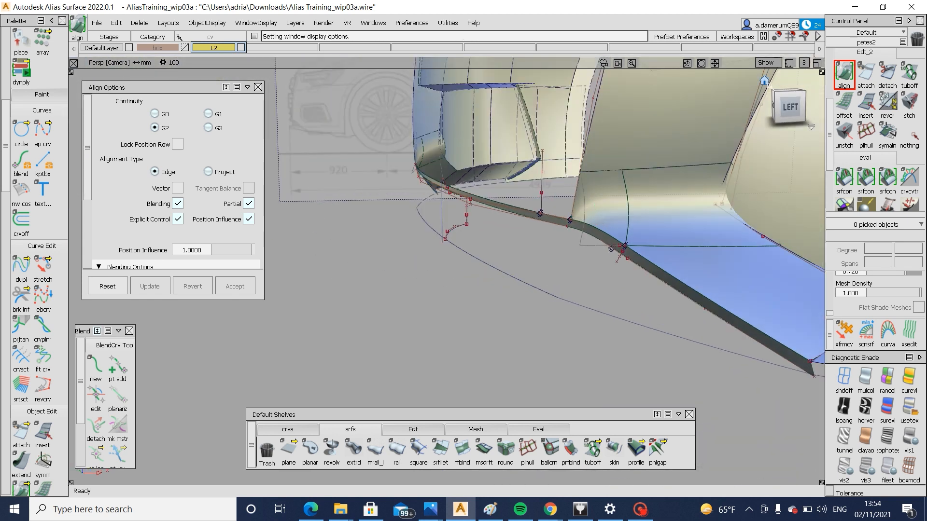
# Build a multi-surface draft of length 5 off the joined flange's lower edge in the left view, trying draft angles of 40 and 60
pyautogui.click(789, 107)
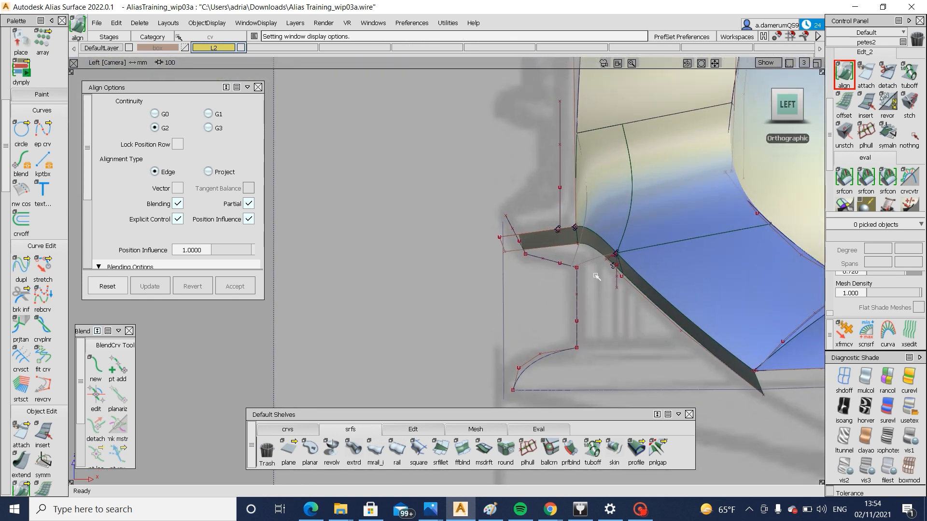
pyautogui.click(482, 450)
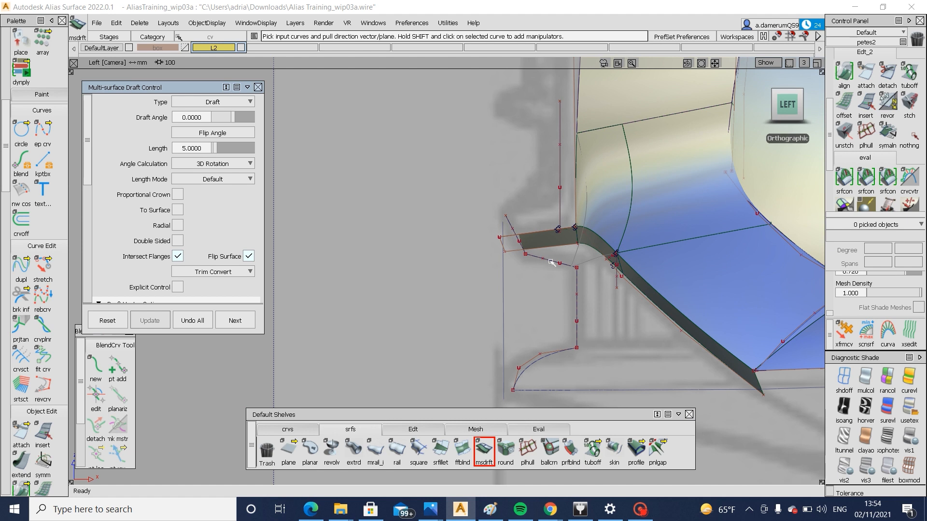
pyautogui.click(558, 247)
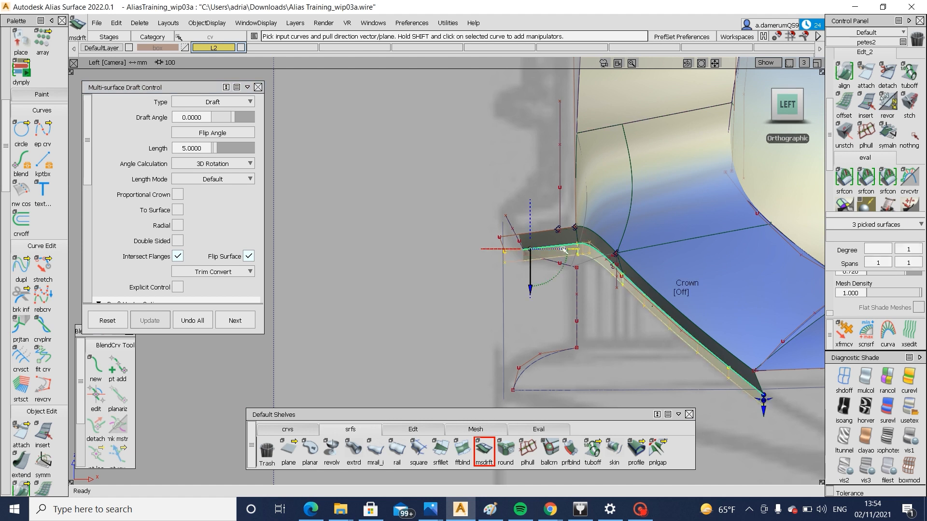
pyautogui.keyDown('alt'); pyautogui.keyDown('shift'); pyautogui.moveTo(590, 320); pyautogui.dragTo(596, 285, button='right'); pyautogui.keyUp('shift'); pyautogui.keyUp('alt')
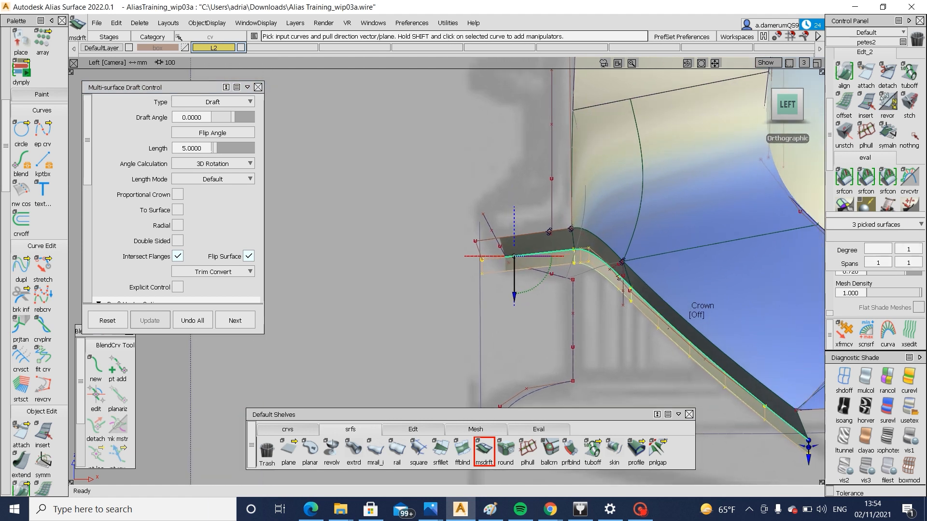
pyautogui.click(202, 117)
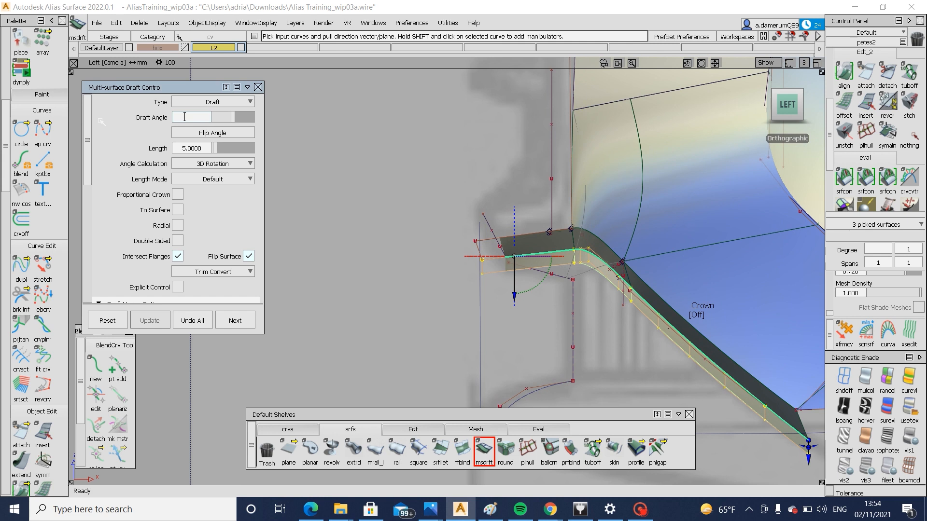
pyautogui.press('Return')
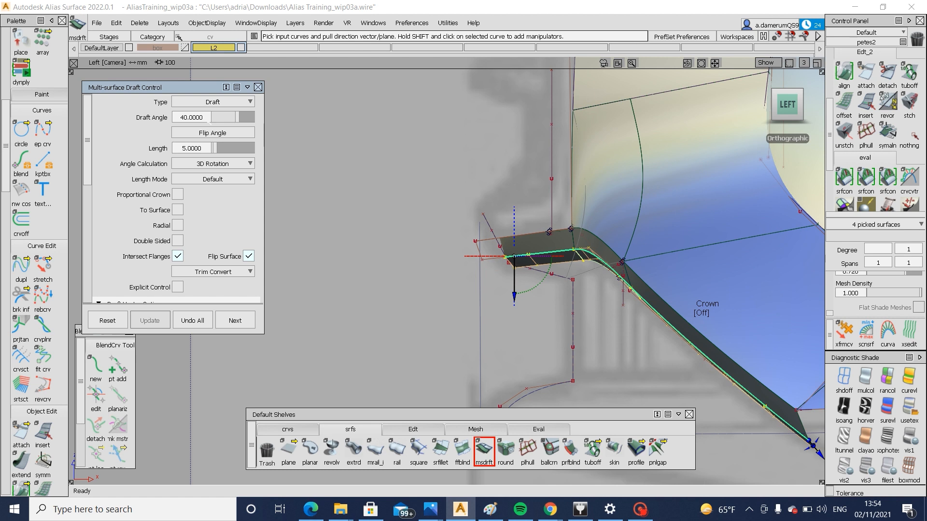
pyautogui.write('0')
pyautogui.press('Return')
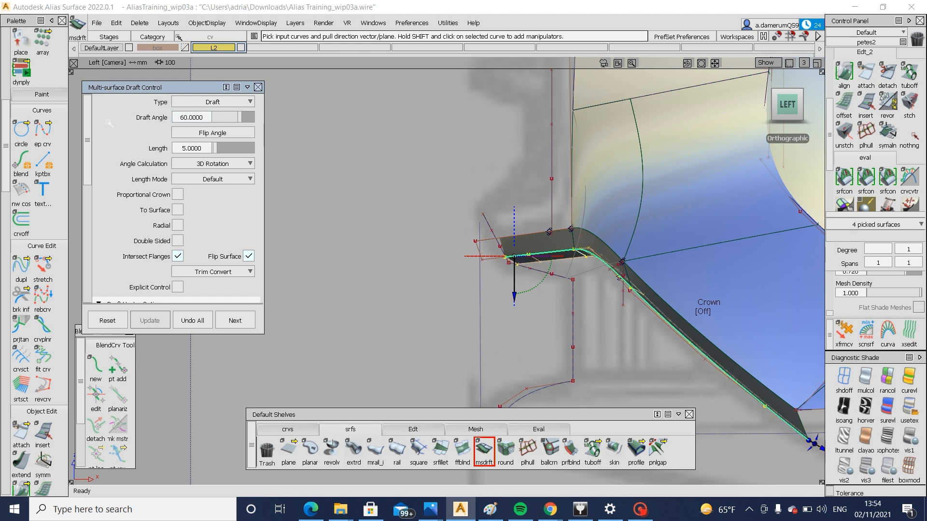
# Set the draft's length to 20 and its draft angle to 70, and check the surface in the front view
pyautogui.moveTo(248, 149); pyautogui.dragTo(224, 150)
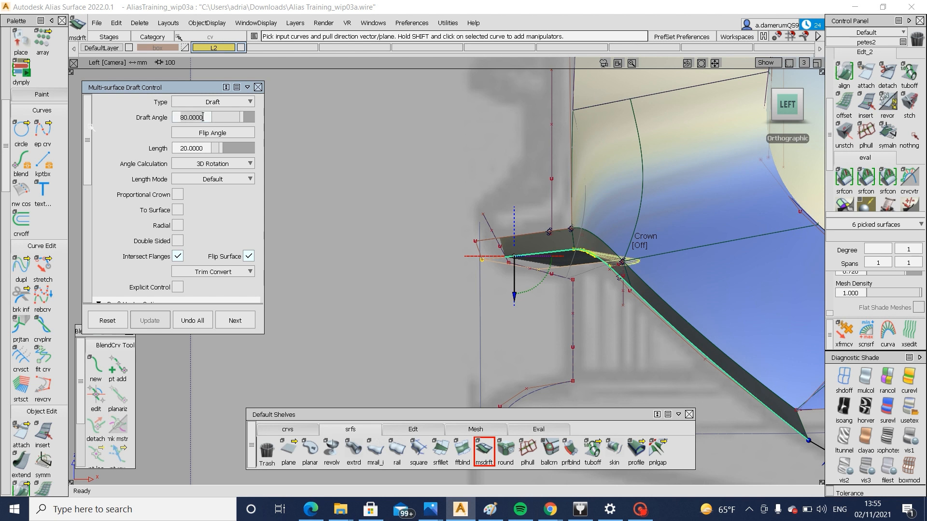
pyautogui.press('Return')
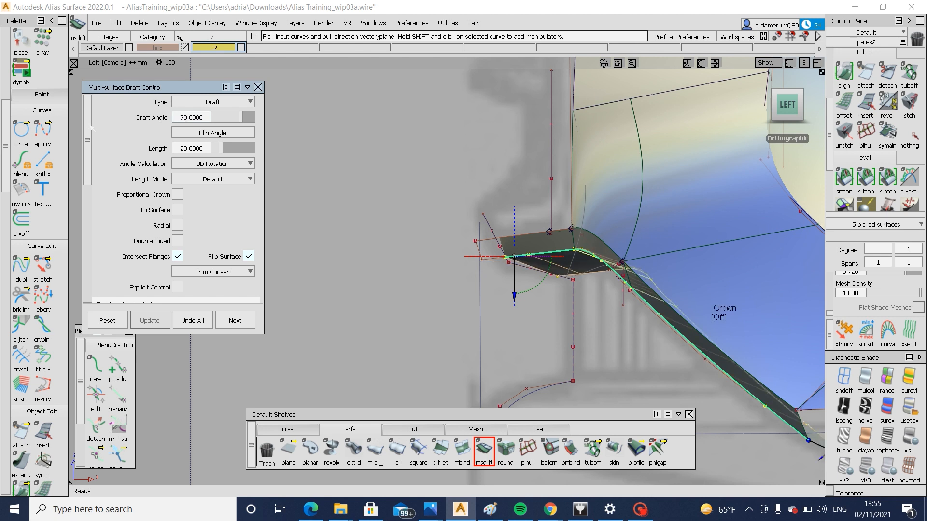
pyautogui.keyDown('alt'); pyautogui.keyDown('shift'); pyautogui.moveTo(528, 227); pyautogui.dragTo(642, 212); pyautogui.keyUp('shift'); pyautogui.keyUp('alt')
pyautogui.click(788, 105)
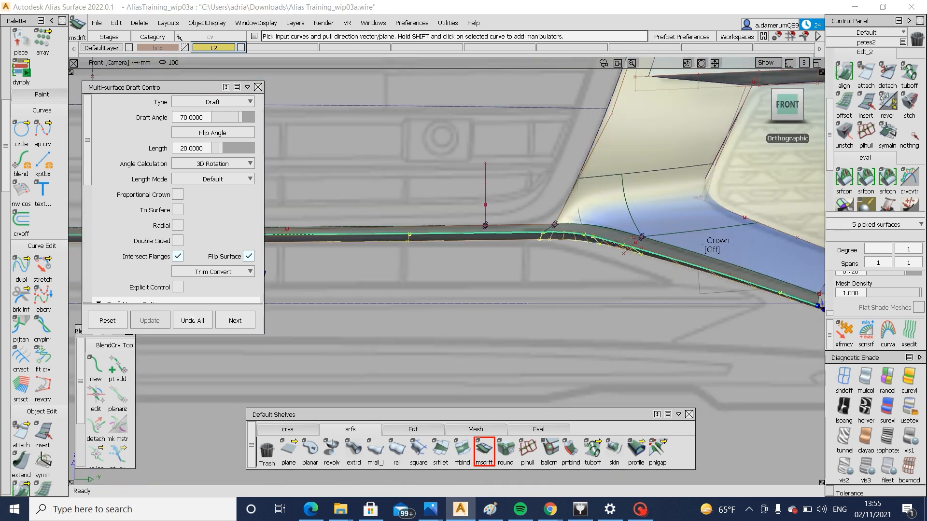
# Discard the angled draft and rebuild it along the flange's lower edge with a draft angle of 0
pyautogui.click(502, 241)
pyautogui.scroll(-6, 261, 204)
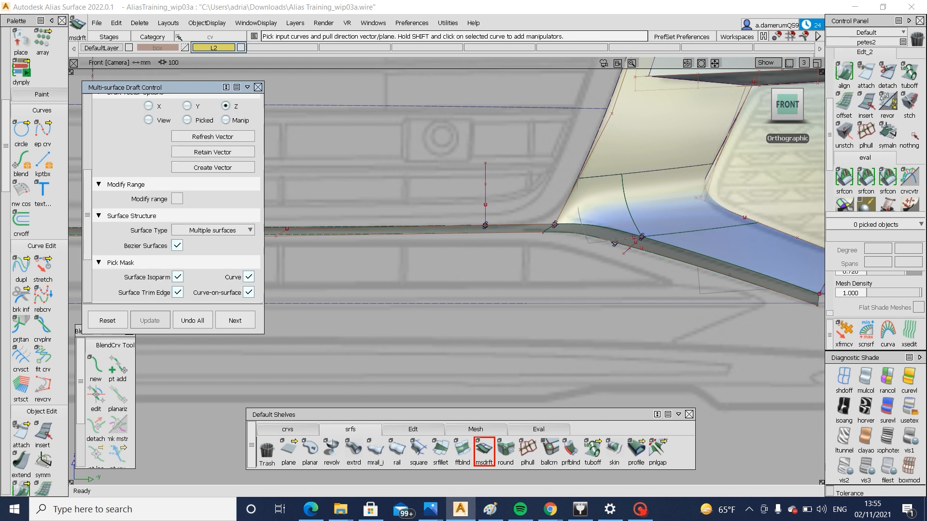
pyautogui.scroll(6, 219, 216)
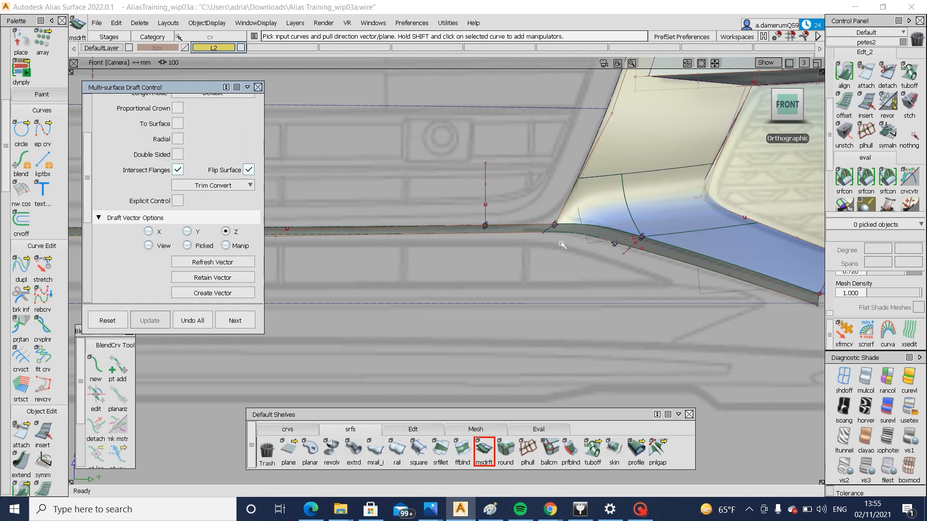
pyautogui.scroll(4, 203, 117)
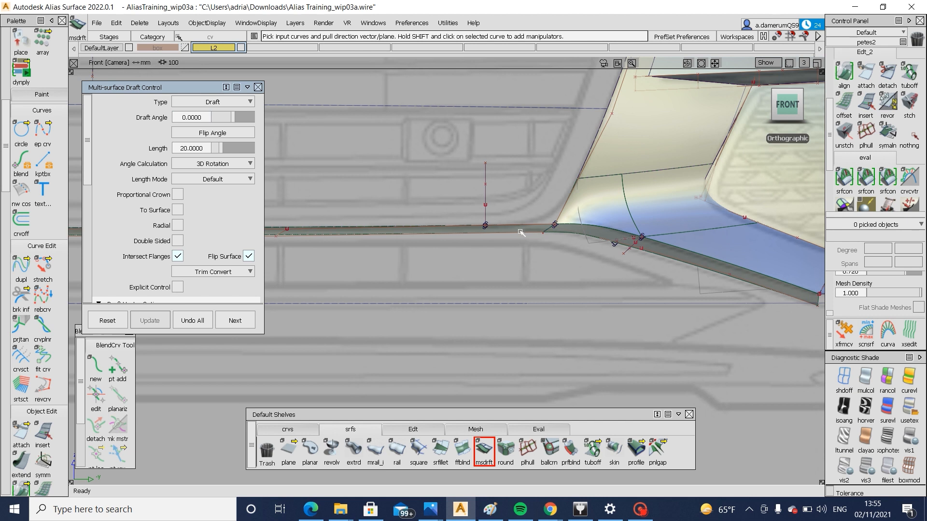
pyautogui.click(538, 240)
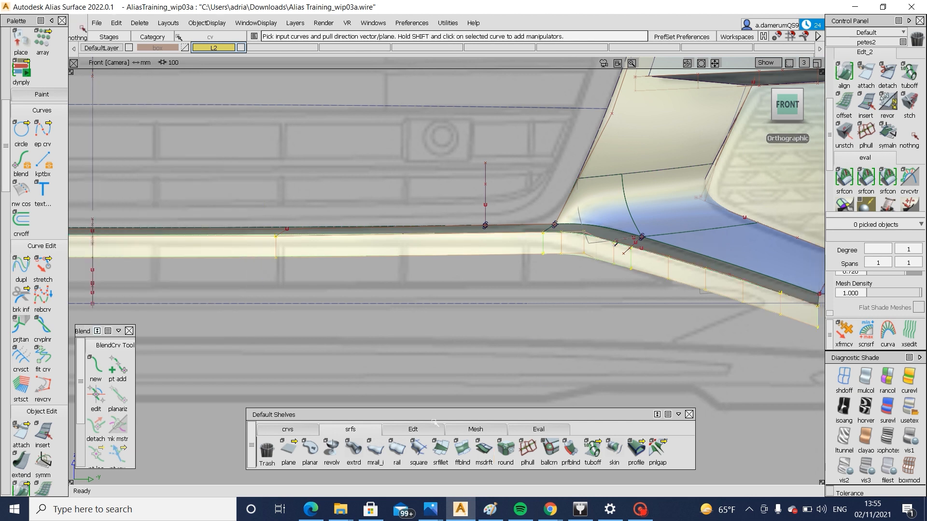
# Move the lower hull row of the three draft pieces in the left view, and adjust its height in the front view
pyautogui.click(412, 429)
pyautogui.click(680, 458)
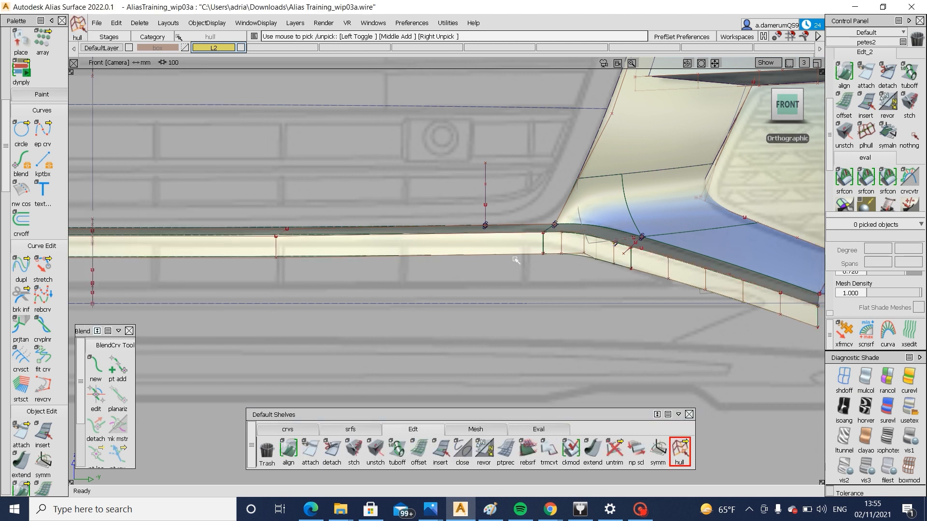
pyautogui.click(515, 261)
pyautogui.click(579, 254)
pyautogui.click(655, 280)
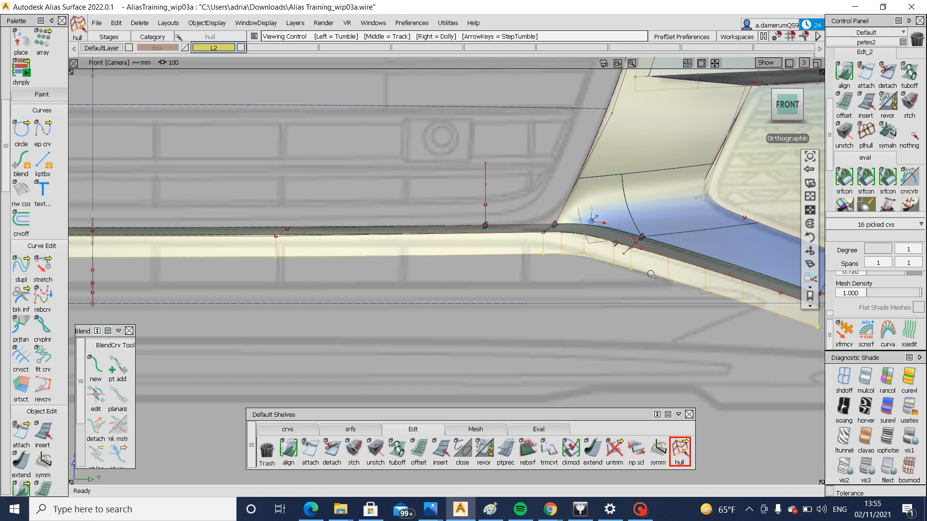
pyautogui.keyDown('alt'); pyautogui.keyDown('shift'); pyautogui.moveTo(647, 283); pyautogui.dragTo(376, 288); pyautogui.keyUp('shift'); pyautogui.keyUp('alt')
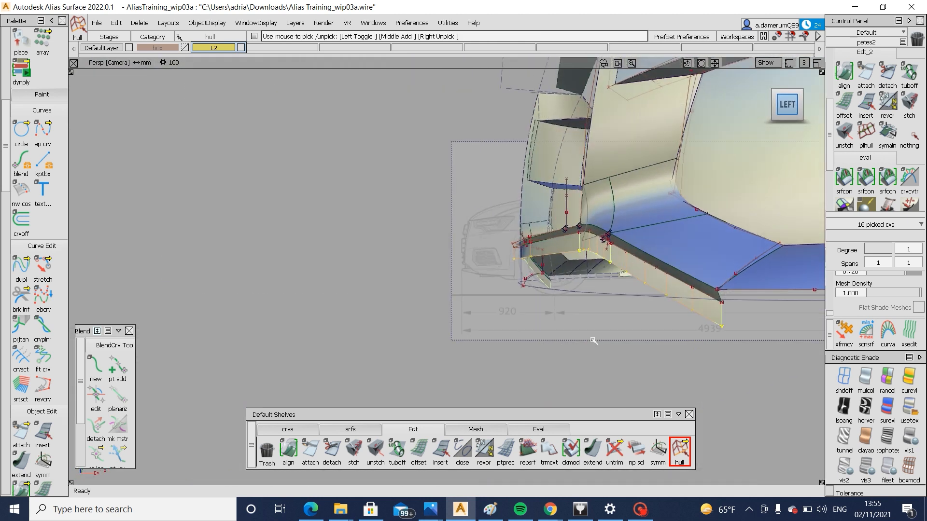
pyautogui.keyDown('alt'); pyautogui.keyDown('shift'); pyautogui.moveTo(594, 340); pyautogui.dragTo(531, 347, button='right'); pyautogui.keyUp('shift'); pyautogui.keyUp('alt')
pyautogui.keyDown('ctrl'); pyautogui.keyDown('shift'); pyautogui.moveTo(529, 347); pyautogui.dragTo(528, 297, button='middle'); pyautogui.keyUp('shift'); pyautogui.keyUp('ctrl')
pyautogui.click(404, 298)
pyautogui.moveTo(396, 295); pyautogui.dragTo(627, 306)
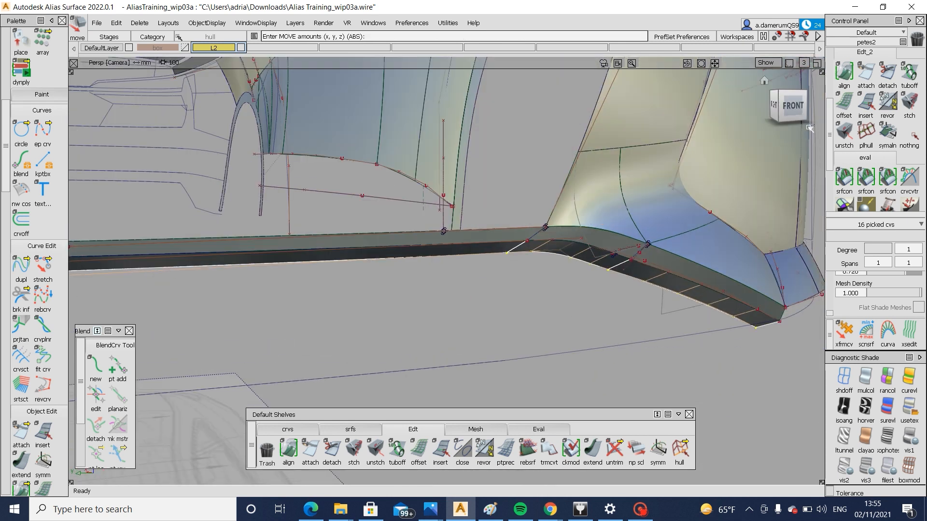
pyautogui.click(793, 106)
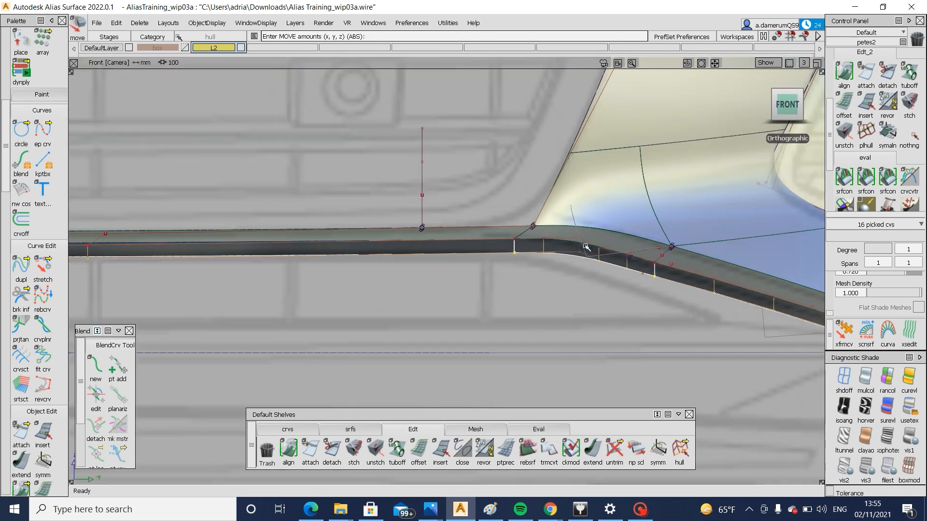
pyautogui.keyDown('ctrl'); pyautogui.keyDown('shift'); pyautogui.moveTo(535, 311); pyautogui.dragTo(541, 263); pyautogui.keyUp('shift'); pyautogui.keyUp('ctrl')
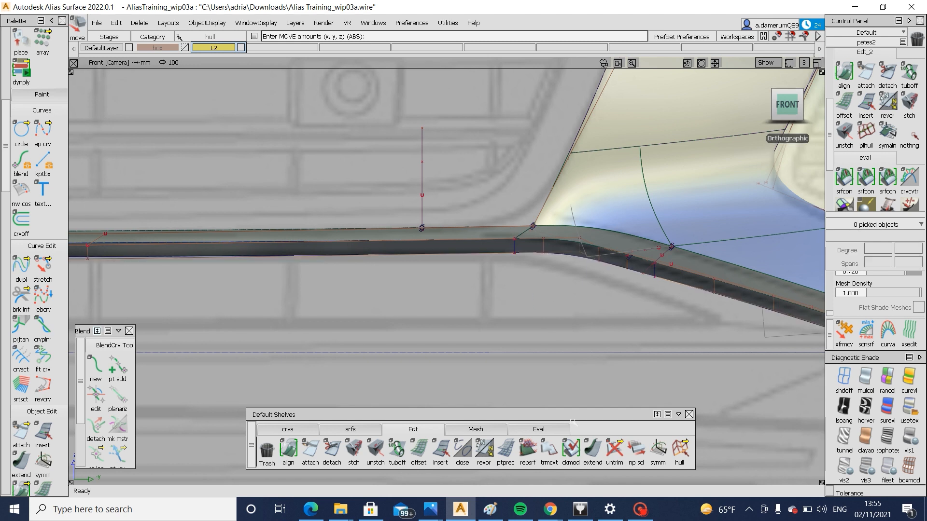
# Shorten the outer end of the centre draft piece's lower edge by about 23 mm with Extend
pyautogui.click(592, 450)
pyautogui.click(515, 250)
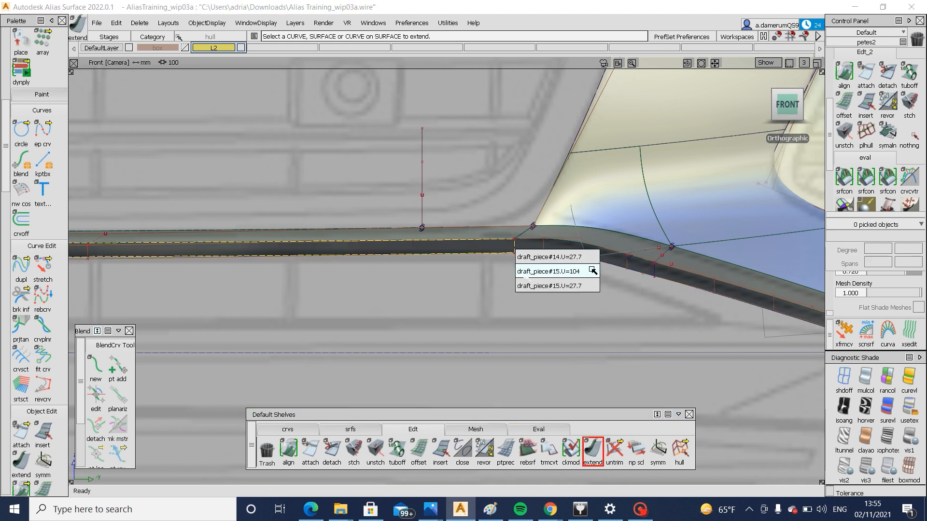
pyautogui.click(535, 285)
pyautogui.moveTo(516, 250); pyautogui.dragTo(461, 257)
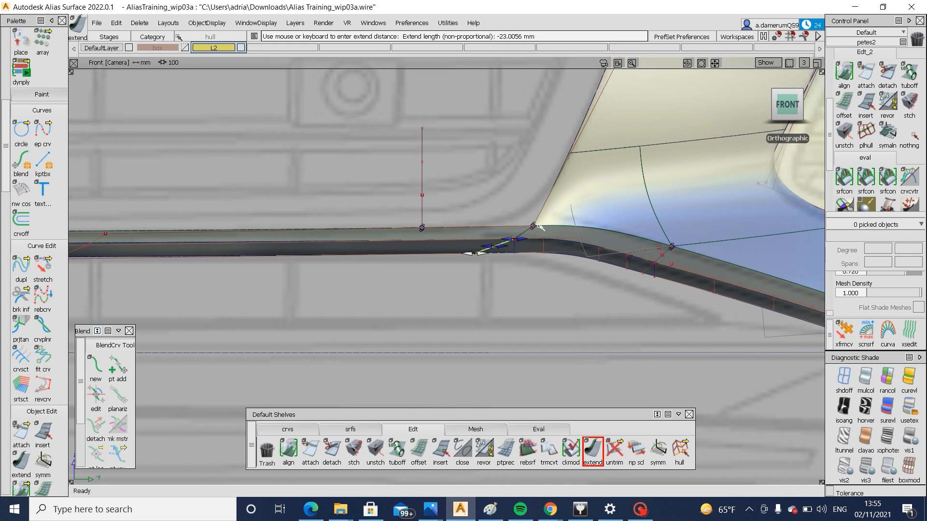
pyautogui.click(505, 337)
# Delete the middle draft piece between the centre and corner drafts, and pick the shortened centre piece
pyautogui.keyDown('ctrl'); pyautogui.keyDown('shift'); pyautogui.moveTo(580, 254); pyautogui.dragTo(554, 255); pyautogui.keyUp('shift'); pyautogui.keyUp('ctrl')
pyautogui.click(553, 252)
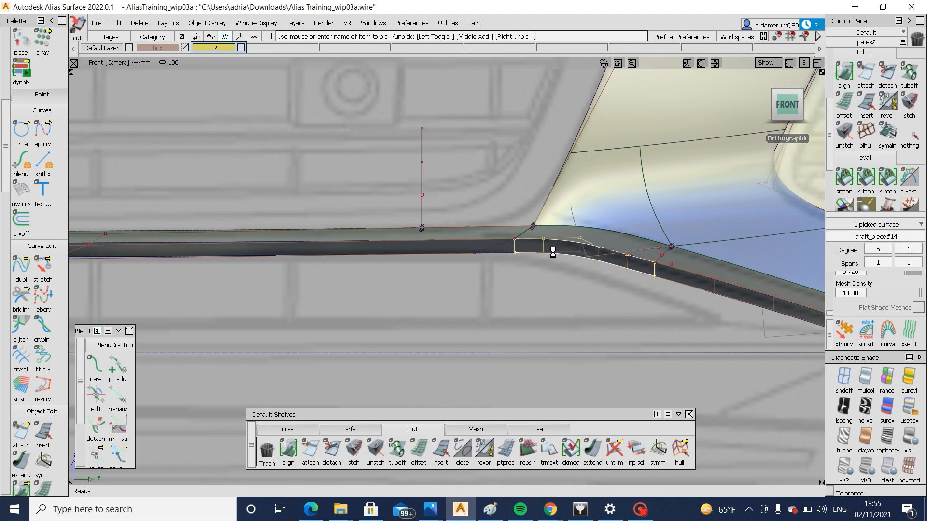
pyautogui.press('Delete')
pyautogui.click(493, 251)
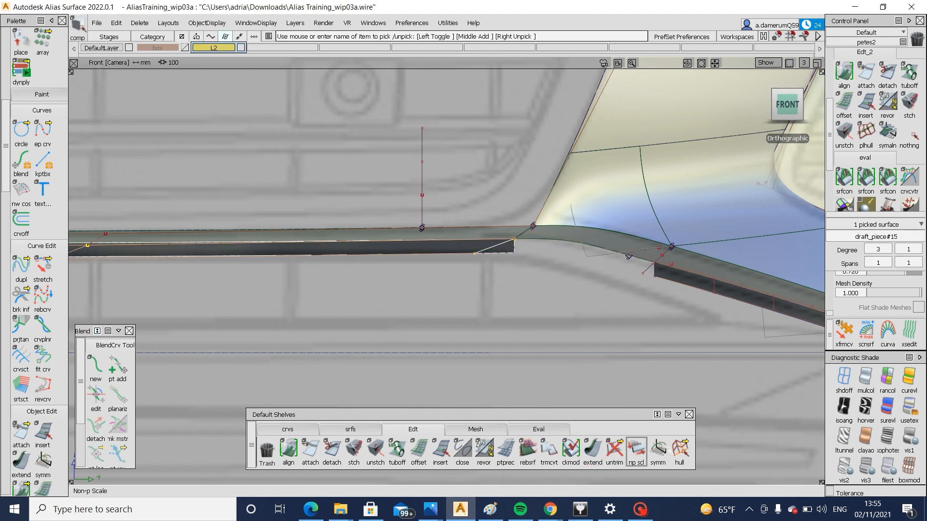
pyautogui.click(658, 450)
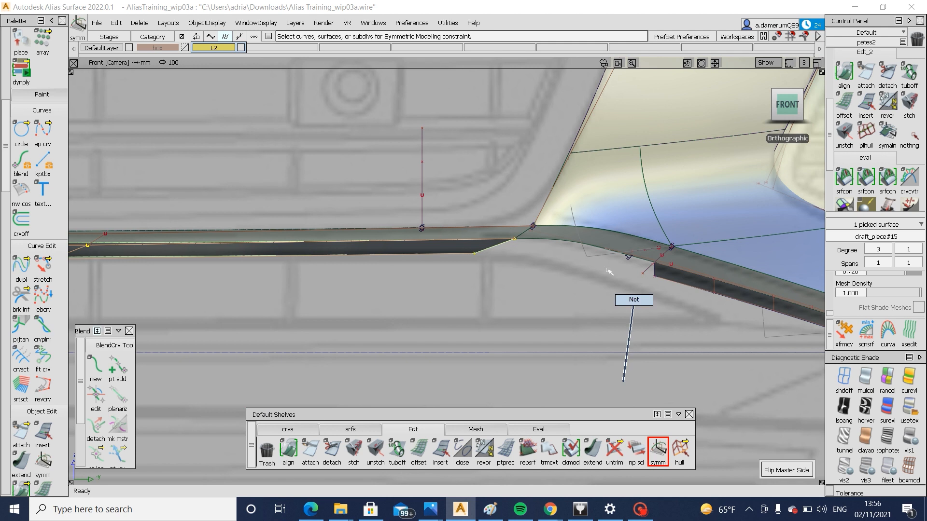
# Pick the lower hull row of the corner draft piece and move it down and inward in the front view
pyautogui.keyDown('alt'); pyautogui.keyDown('shift'); pyautogui.moveTo(715, 272); pyautogui.dragTo(633, 265, button='middle'); pyautogui.keyUp('shift'); pyautogui.keyUp('alt')
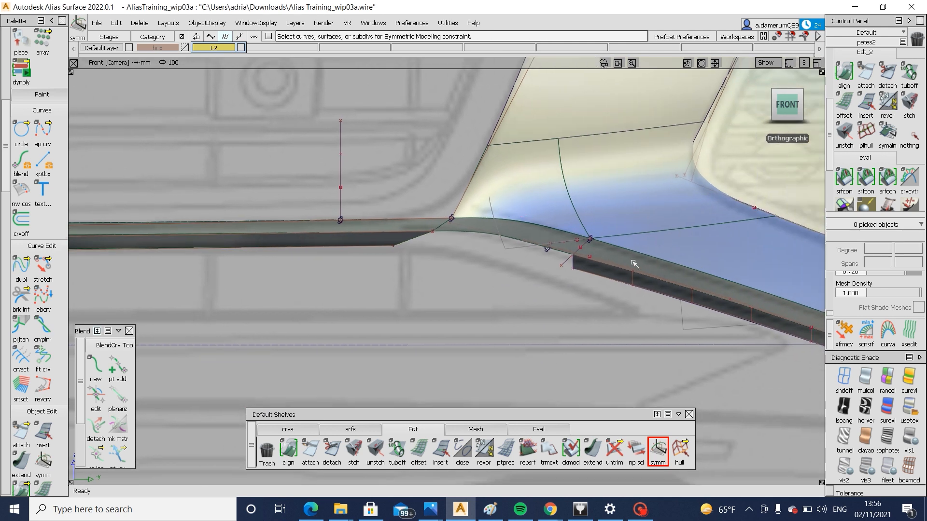
pyautogui.click(679, 450)
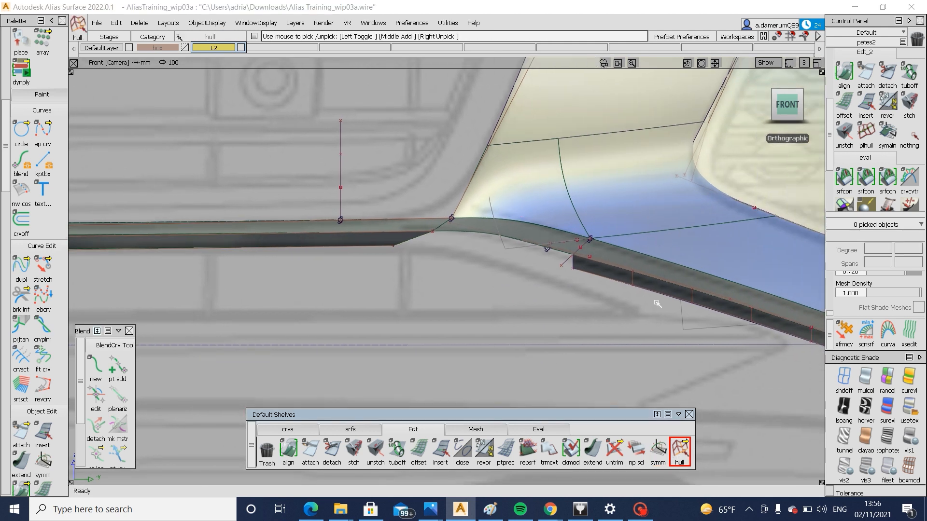
pyautogui.click(661, 297)
pyautogui.keyDown('alt'); pyautogui.keyDown('shift'); pyautogui.moveTo(721, 400); pyautogui.dragTo(608, 356, button='middle'); pyautogui.keyUp('shift'); pyautogui.keyUp('alt')
pyautogui.moveTo(609, 355); pyautogui.dragTo(584, 364)
pyautogui.keyDown('ctrl'); pyautogui.keyDown('shift'); pyautogui.moveTo(602, 332); pyautogui.dragTo(623, 381); pyautogui.keyUp('shift'); pyautogui.keyUp('ctrl')
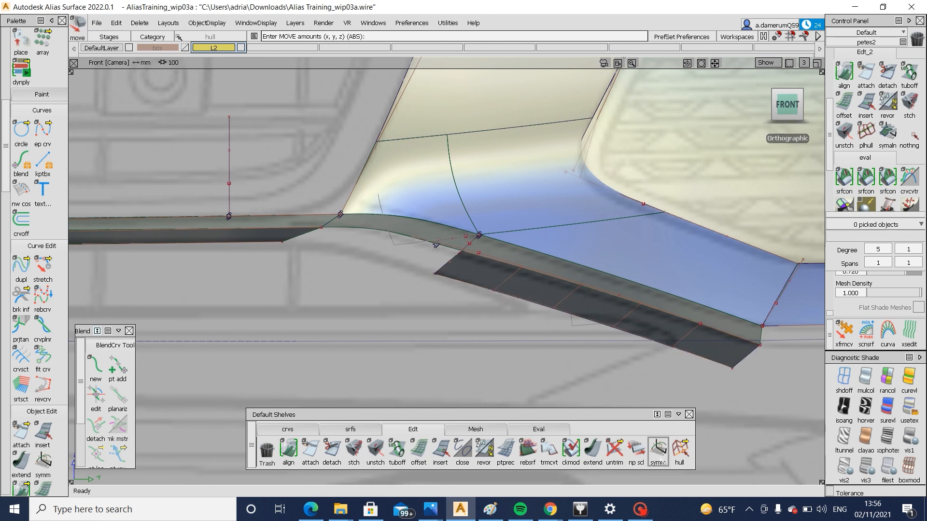
# Lengthen the outer end of the corner draft piece downward with Extend so the surface widens towards the wheel side
pyautogui.click(593, 450)
pyautogui.click(729, 369)
pyautogui.moveTo(732, 373); pyautogui.dragTo(677, 414)
pyautogui.click(679, 367)
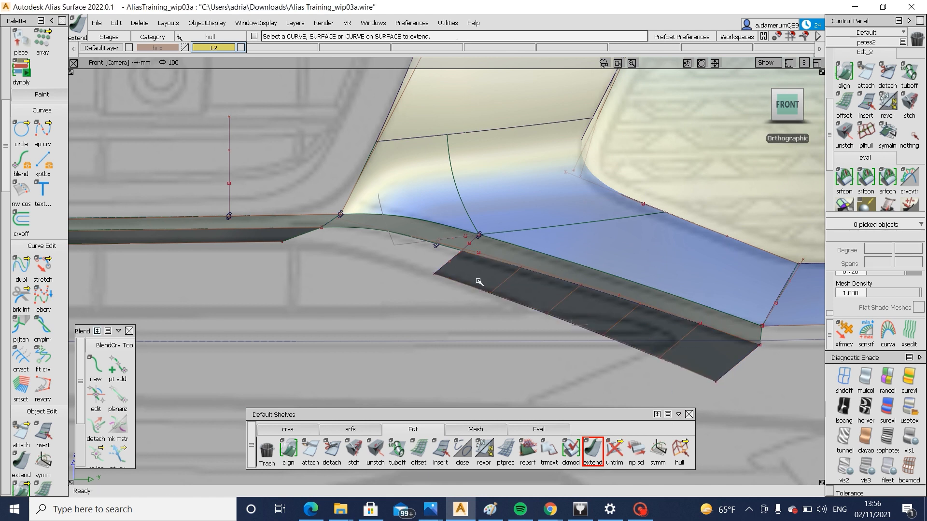
# Build a freeform blend with G2 continuity between the corner draft's inner edge and the centre draft's outer edge
pyautogui.keyDown('alt'); pyautogui.keyDown('shift'); pyautogui.moveTo(352, 361); pyautogui.dragTo(346, 418); pyautogui.keyUp('shift'); pyautogui.keyUp('alt')
pyautogui.click(348, 429)
pyautogui.click(463, 450)
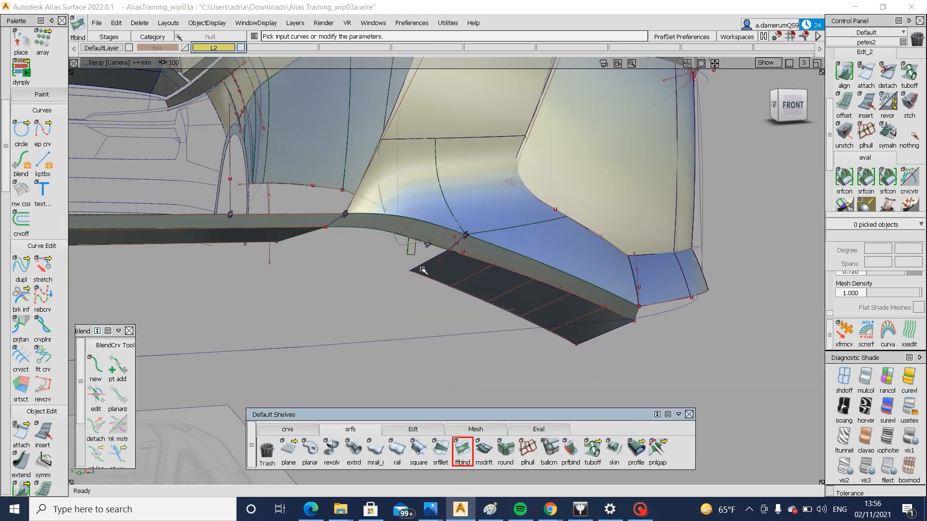
pyautogui.click(304, 236)
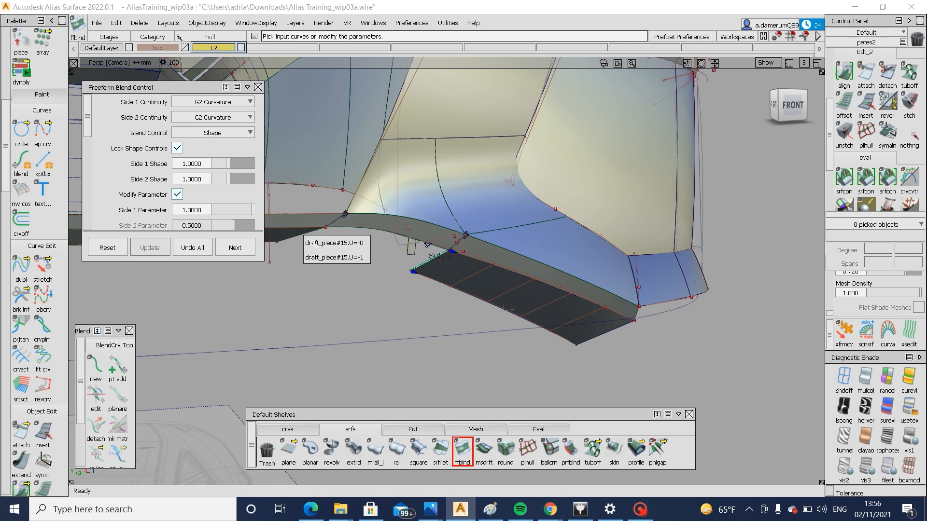
pyautogui.click(359, 262)
pyautogui.moveTo(359, 263)
pyautogui.keyDown('alt'); pyautogui.keyDown('shift'); pyautogui.mouseDown()
pyautogui.moveTo(349, 244)
pyautogui.moveTo(407, 253)
pyautogui.moveTo(424, 283)
pyautogui.moveTo(424, 259)
pyautogui.mouseUp(); pyautogui.keyUp('shift'); pyautogui.keyUp('alt')
pyautogui.keyDown('ctrl'); pyautogui.keyDown('shift'); pyautogui.moveTo(440, 225); pyautogui.dragTo(362, 288); pyautogui.keyUp('shift'); pyautogui.keyUp('ctrl')
pyautogui.moveTo(335, 224); pyautogui.dragTo(467, 296)
pyautogui.keyDown('ctrl'); pyautogui.keyDown('shift'); pyautogui.moveTo(526, 380); pyautogui.dragTo(521, 324); pyautogui.keyUp('shift'); pyautogui.keyUp('ctrl')
pyautogui.keyDown('alt'); pyautogui.keyDown('shift'); pyautogui.moveTo(520, 325); pyautogui.dragTo(459, 221); pyautogui.keyUp('shift'); pyautogui.keyUp('alt')
# Compare the control hulls of the upper flange blend and the new lower blend in the perspective view
pyautogui.click(410, 212)
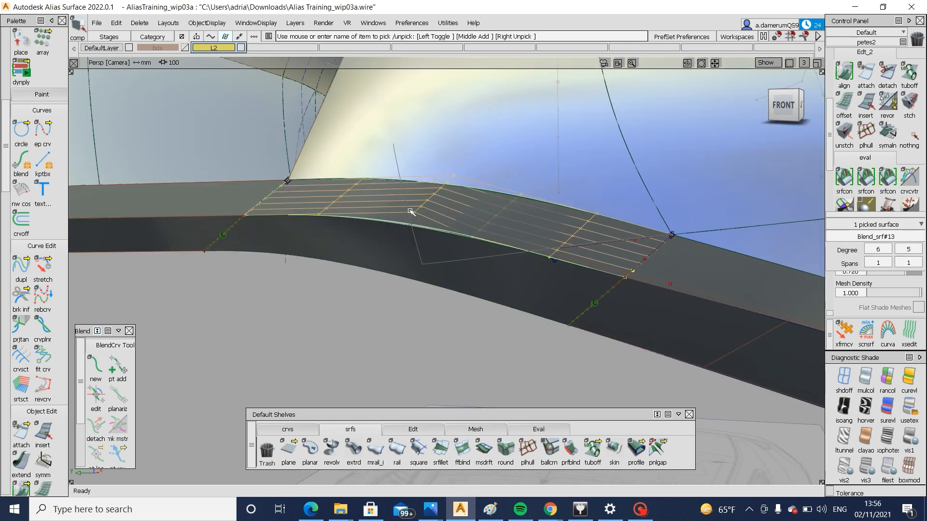
pyautogui.click(399, 235)
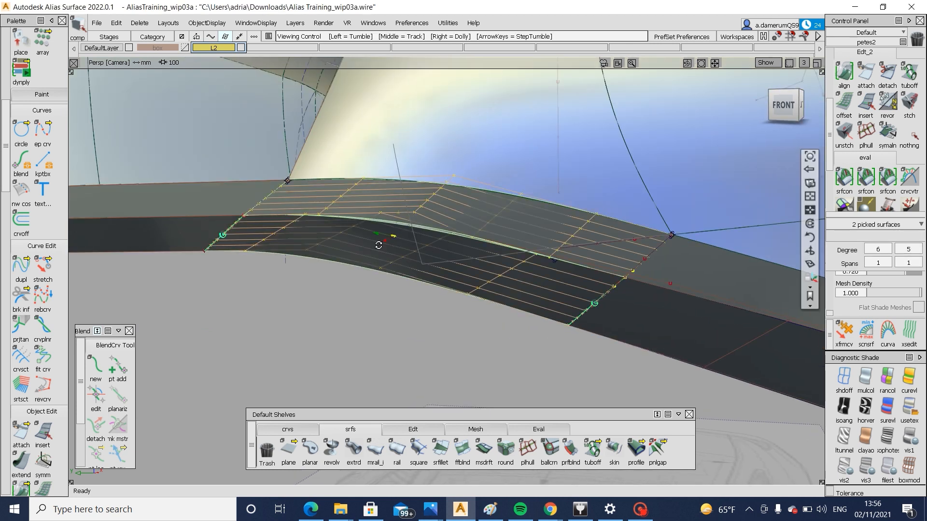
pyautogui.moveTo(425, 250)
pyautogui.keyDown('alt'); pyautogui.keyDown('shift'); pyautogui.mouseDown()
pyautogui.moveTo(345, 244)
pyautogui.moveTo(428, 248)
pyautogui.moveTo(436, 264)
pyautogui.mouseUp(); pyautogui.keyUp('shift'); pyautogui.keyUp('alt')
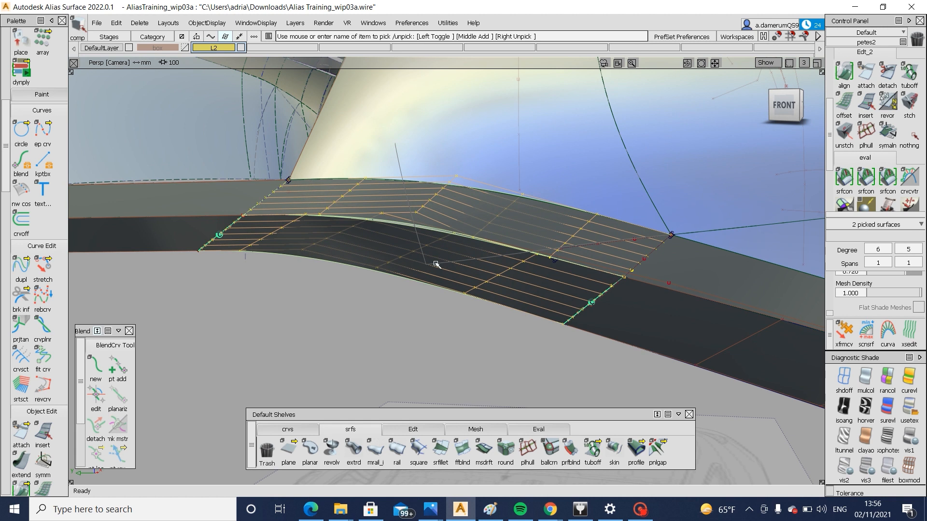
pyautogui.keyDown('ctrl'); pyautogui.keyDown('shift'); pyautogui.moveTo(438, 214); pyautogui.dragTo(449, 187); pyautogui.keyUp('shift'); pyautogui.keyUp('ctrl')
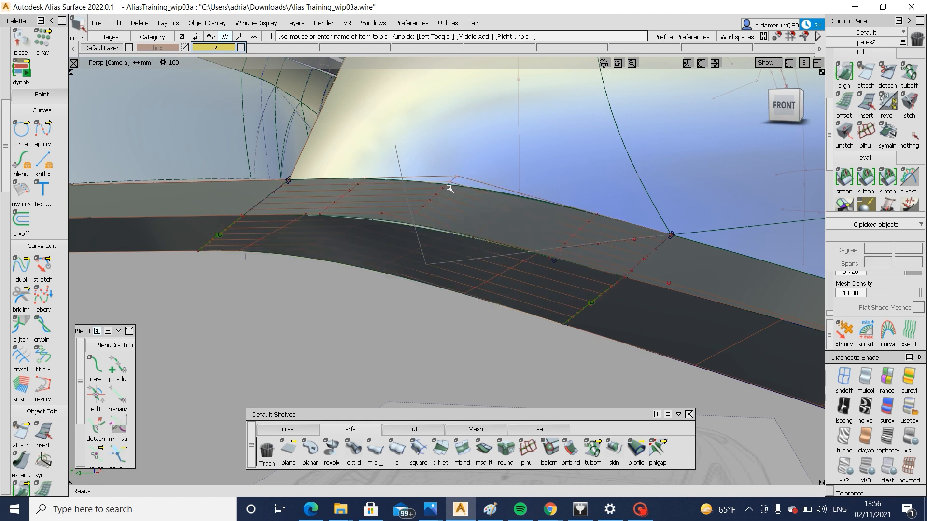
pyautogui.keyDown('alt'); pyautogui.keyDown('shift'); pyautogui.moveTo(449, 186); pyautogui.dragTo(363, 214, button='right'); pyautogui.keyUp('shift'); pyautogui.keyUp('alt')
pyautogui.keyDown('ctrl'); pyautogui.keyDown('shift'); pyautogui.moveTo(363, 215); pyautogui.dragTo(372, 232); pyautogui.keyUp('shift'); pyautogui.keyUp('ctrl')
pyautogui.keyDown('ctrl'); pyautogui.keyDown('shift'); pyautogui.moveTo(497, 389); pyautogui.dragTo(499, 362); pyautogui.keyUp('shift'); pyautogui.keyUp('ctrl')
# Trim away the part of the corner draft surface below the horizontal lower line in the front view
pyautogui.click(597, 323)
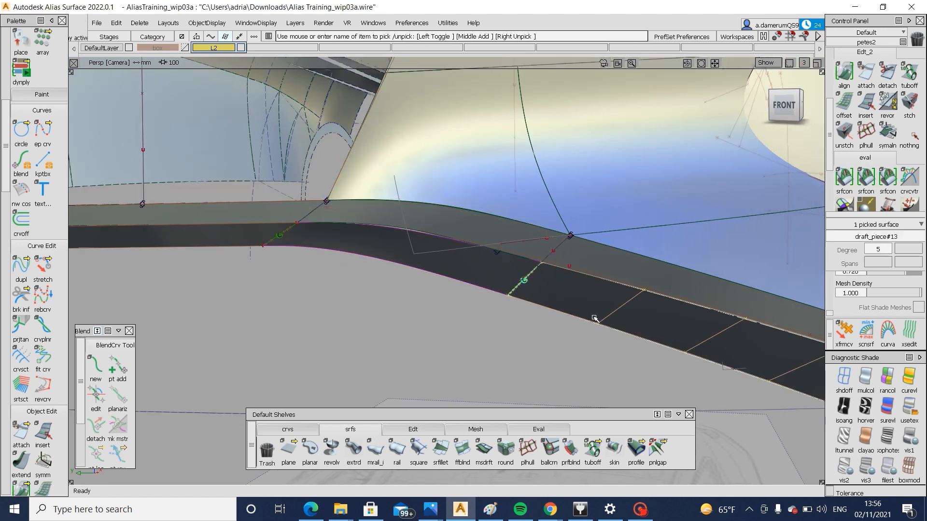
pyautogui.keyDown('alt'); pyautogui.keyDown('shift'); pyautogui.moveTo(597, 319); pyautogui.dragTo(491, 352, button='right'); pyautogui.keyUp('shift'); pyautogui.keyUp('alt')
pyautogui.keyDown('alt'); pyautogui.keyDown('shift'); pyautogui.moveTo(491, 352); pyautogui.dragTo(756, 166); pyautogui.keyUp('shift'); pyautogui.keyUp('alt')
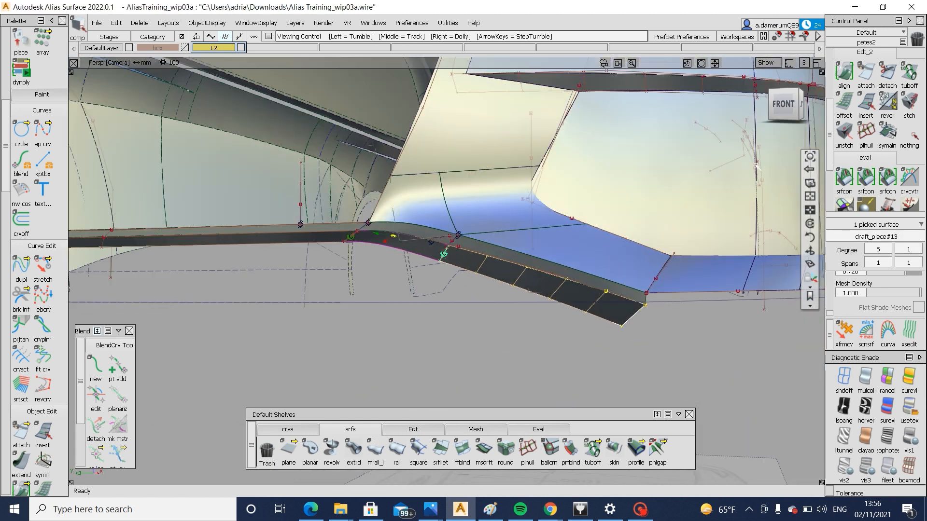
pyautogui.click(783, 104)
pyautogui.keyDown('ctrl'); pyautogui.keyDown('shift'); pyautogui.moveTo(524, 305); pyautogui.dragTo(572, 288, button='middle'); pyautogui.keyUp('shift'); pyautogui.keyUp('ctrl')
pyautogui.click(515, 304)
pyautogui.click(552, 293)
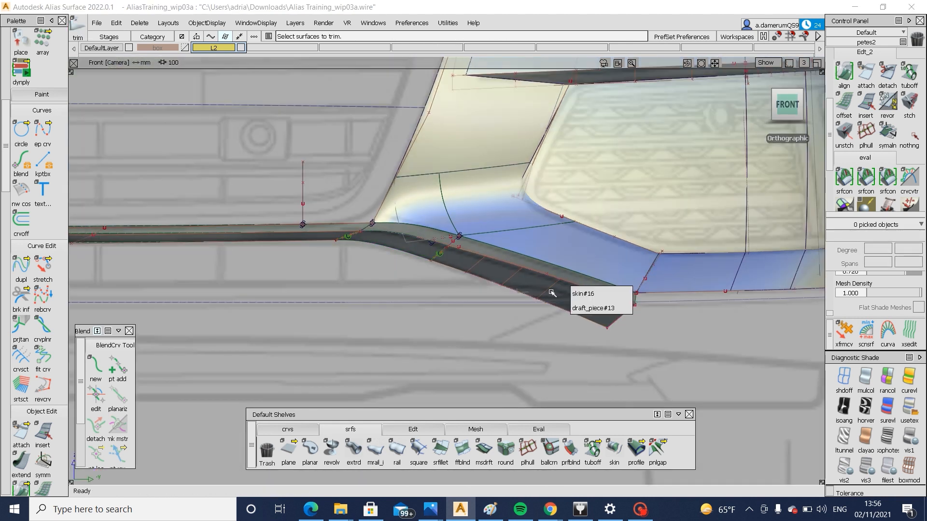
pyautogui.click(552, 293)
pyautogui.press('space')
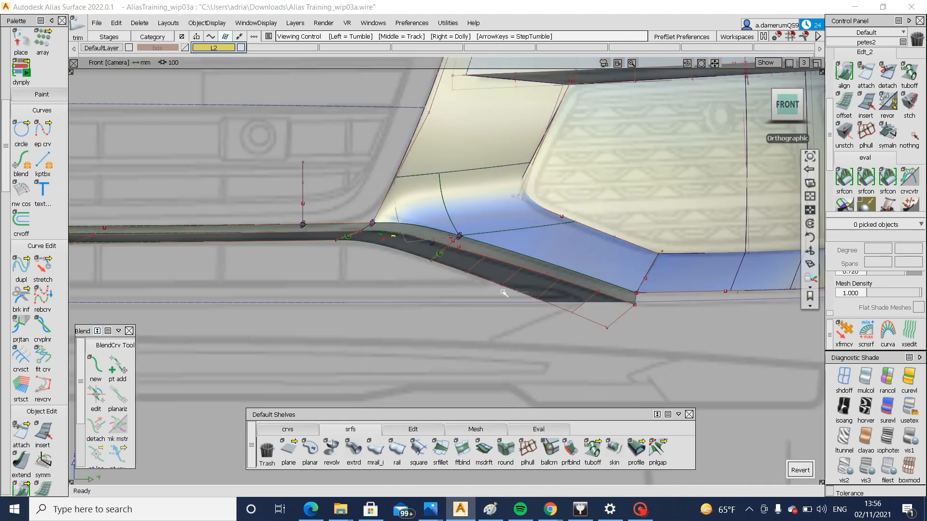
pyautogui.keyDown('ctrl'); pyautogui.keyDown('shift'); pyautogui.moveTo(573, 295); pyautogui.dragTo(555, 305); pyautogui.keyUp('shift'); pyautogui.keyUp('ctrl')
pyautogui.click(553, 294)
# Inspect the trimmed lower strip unshaded and shaded, in perspective and in the left view
pyautogui.click(844, 377)
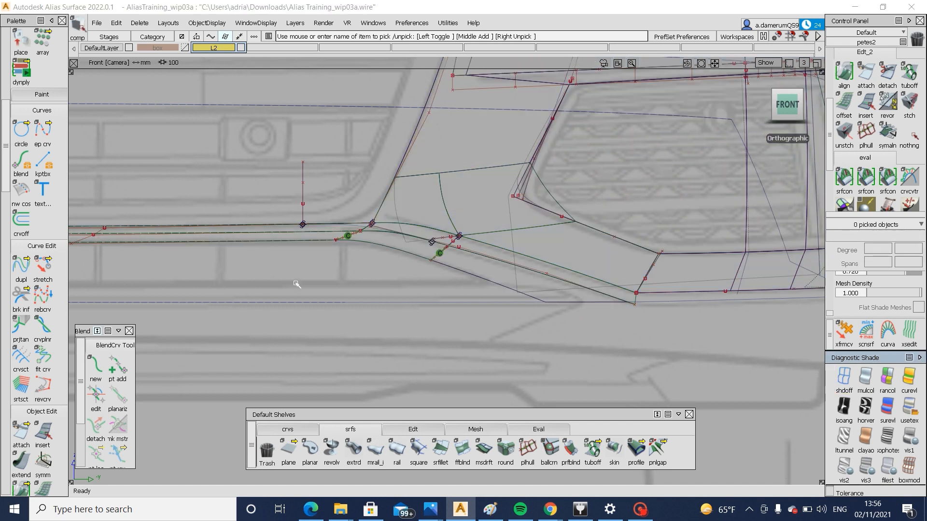
pyautogui.keyDown('alt'); pyautogui.keyDown('shift'); pyautogui.moveTo(579, 292); pyautogui.dragTo(309, 271); pyautogui.keyUp('shift'); pyautogui.keyUp('alt')
pyautogui.click(909, 384)
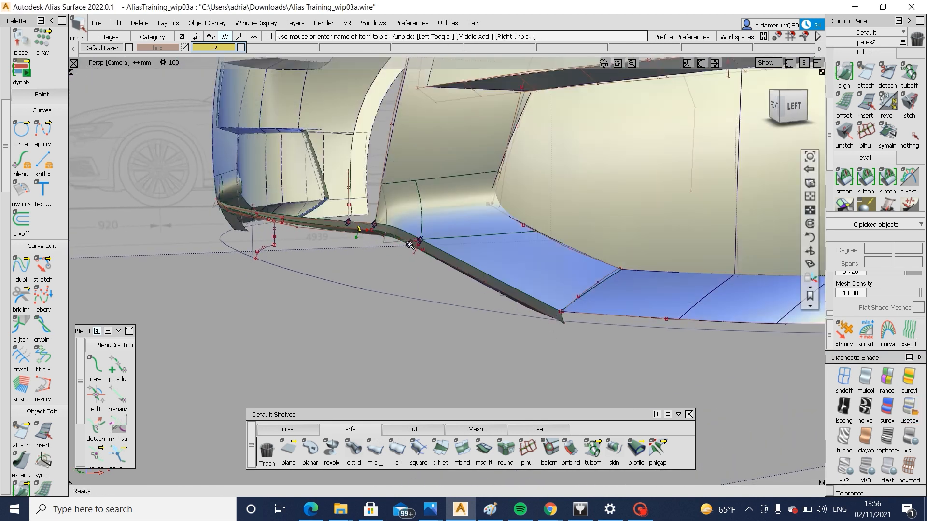
pyautogui.click(784, 104)
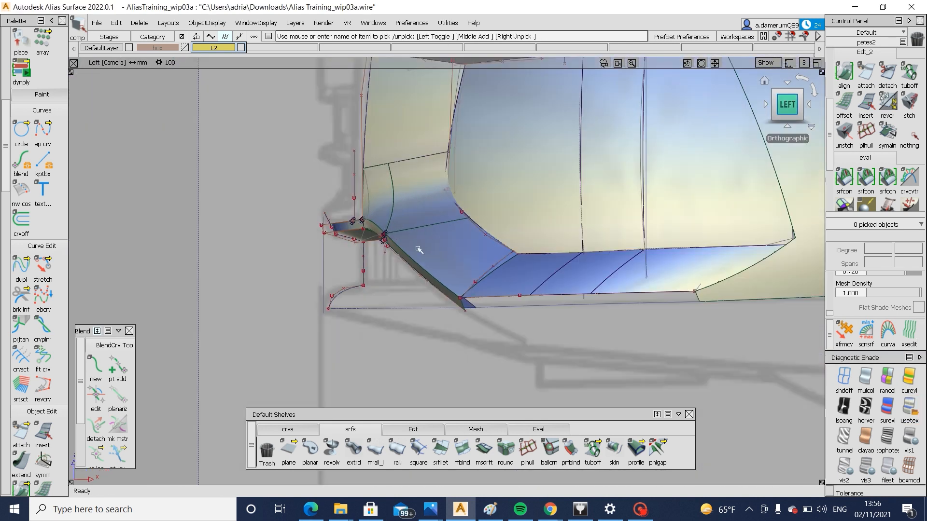
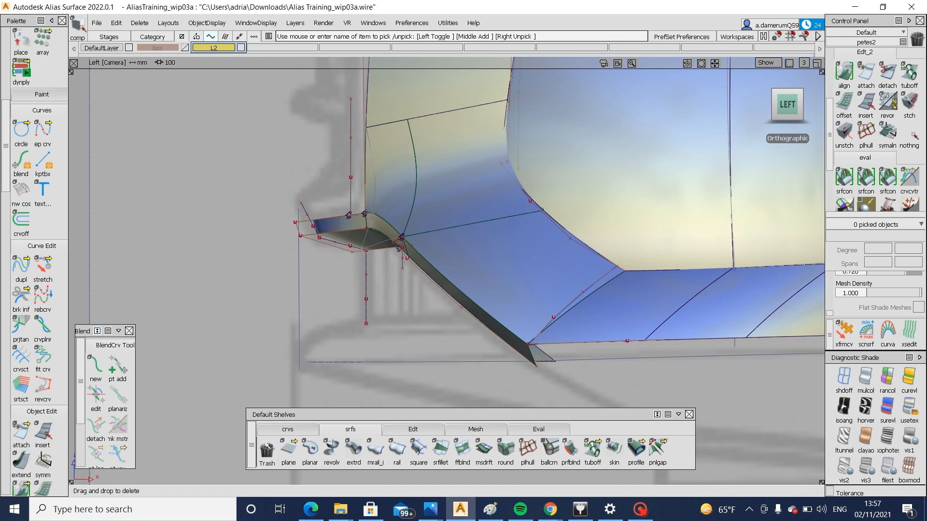
# Draw edit-point curves along the sketched lower lip profile, linking the bottom horizontal line to the vertical profile line's lower end
pyautogui.click(288, 429)
pyautogui.click(311, 451)
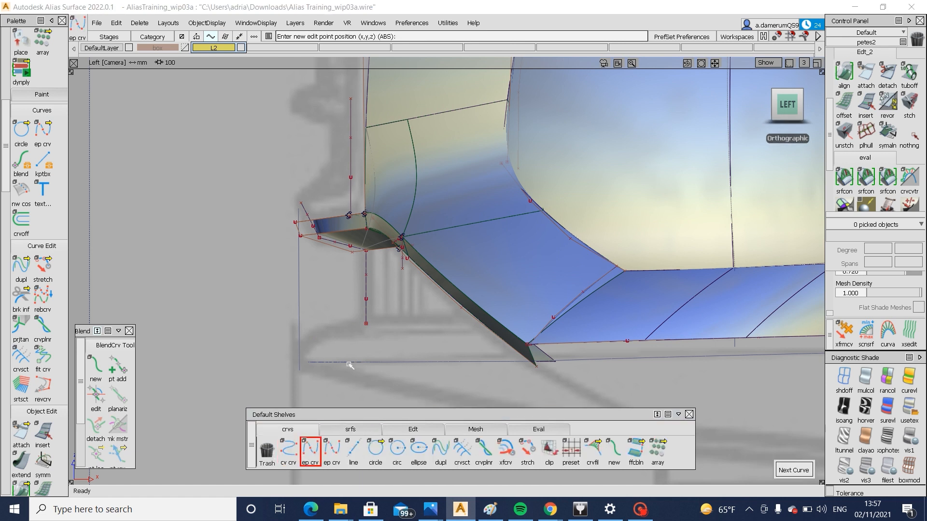
pyautogui.click(307, 361)
pyautogui.click(307, 347)
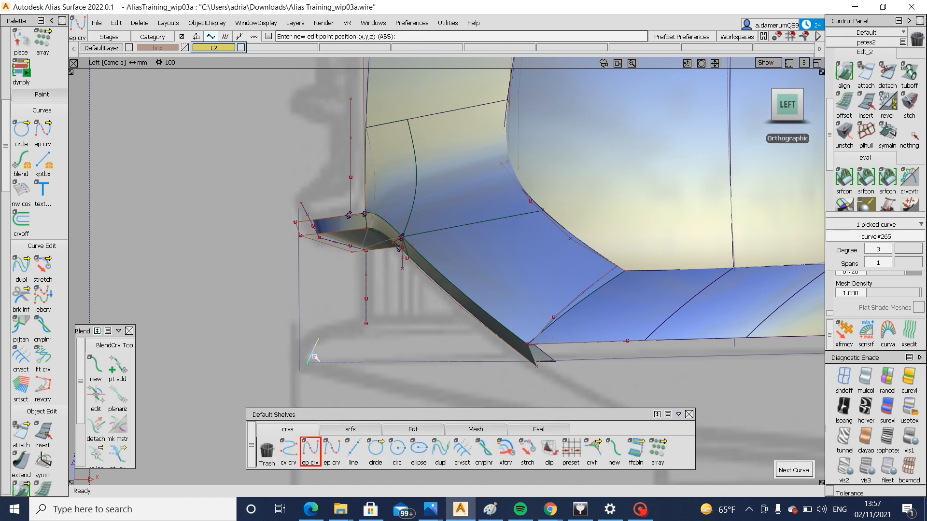
pyautogui.click(318, 339)
pyautogui.click(367, 324)
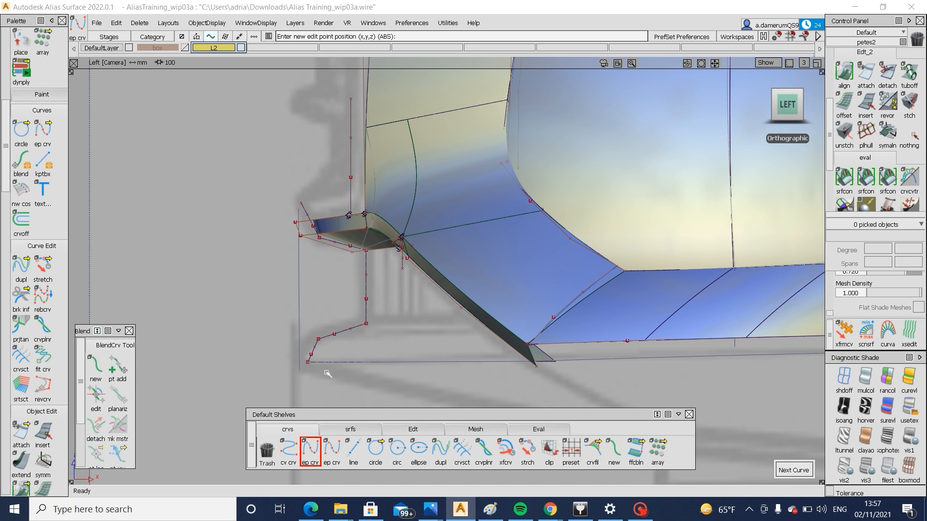
# Create a multi-surface draft from the centre and corner bottom curves, with Flip Surface off so it extends upward
pyautogui.click(350, 429)
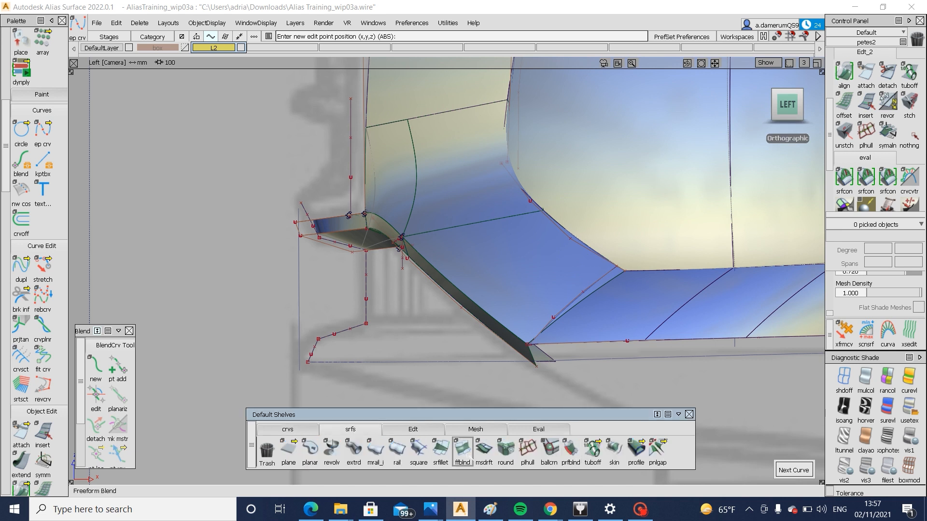
pyautogui.click(373, 362)
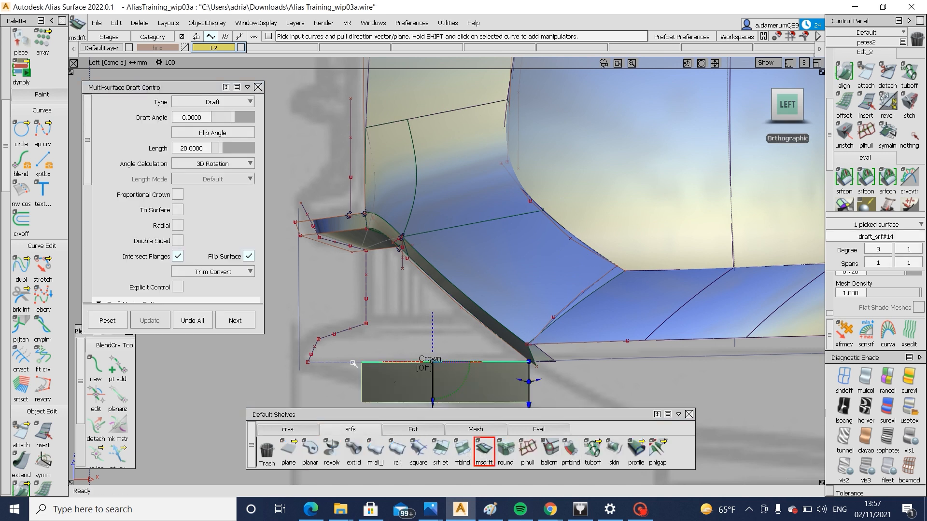
pyautogui.click(352, 362)
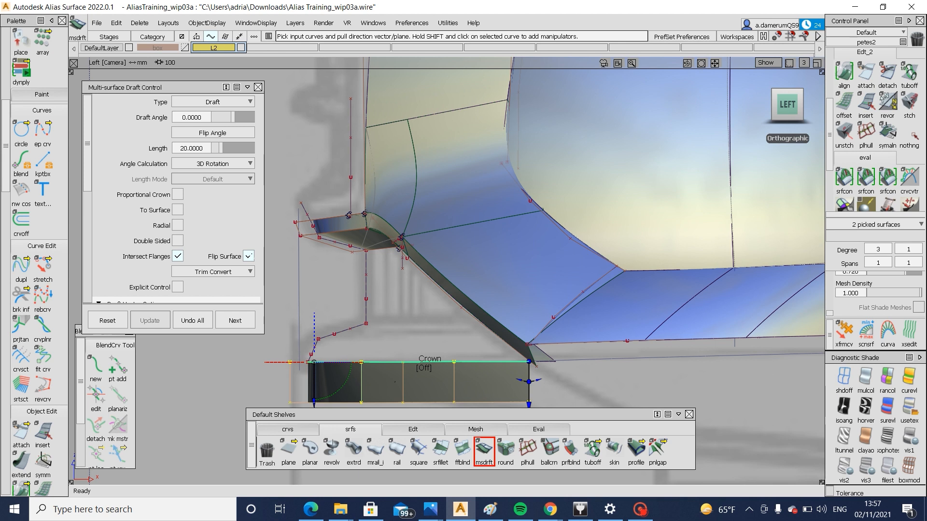
pyautogui.click(248, 256)
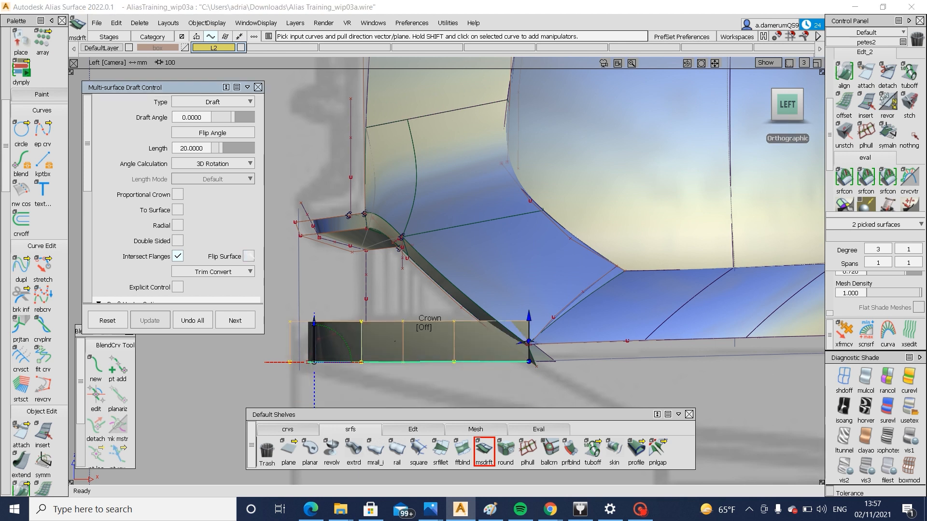
# Set the bottom strip's draft angle to -12 and its length to 12
pyautogui.click(189, 118)
pyautogui.write('10')
pyautogui.press('Return')
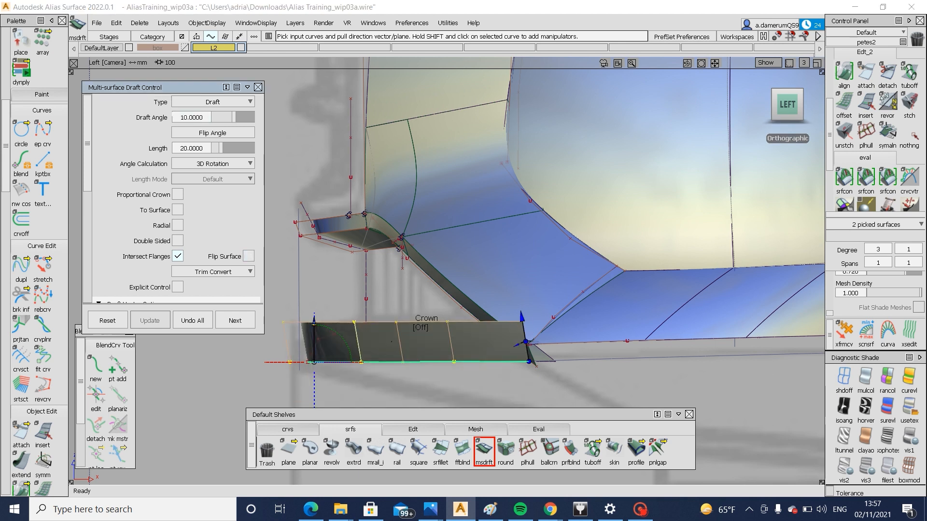
pyautogui.write('-')
pyautogui.press('Return')
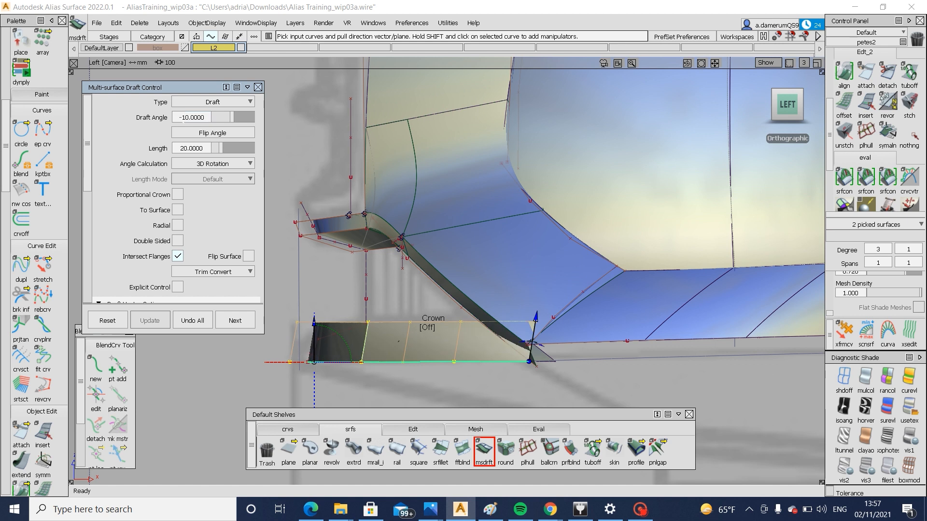
pyautogui.click(184, 147)
pyautogui.write('10')
pyautogui.press('Return')
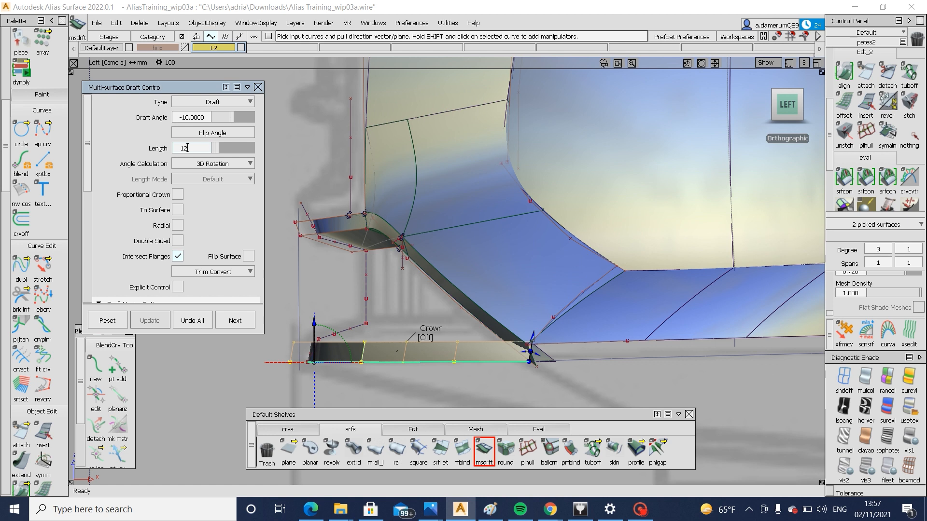
pyautogui.press('Return')
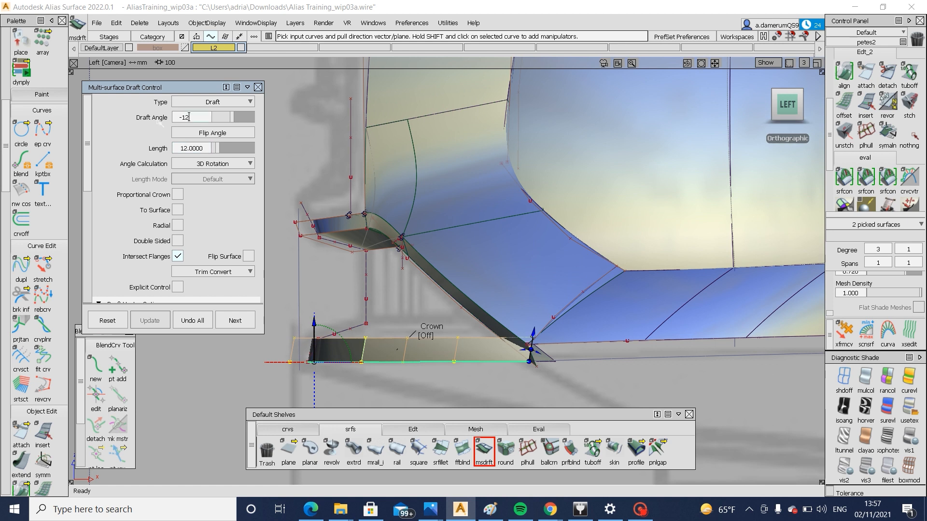
pyautogui.press('Return')
# Examine in perspective how the new bottom strip meets the corner flange
pyautogui.keyDown('alt'); pyautogui.keyDown('shift'); pyautogui.moveTo(451, 368); pyautogui.dragTo(455, 319, button='right'); pyautogui.keyUp('shift'); pyautogui.keyUp('alt')
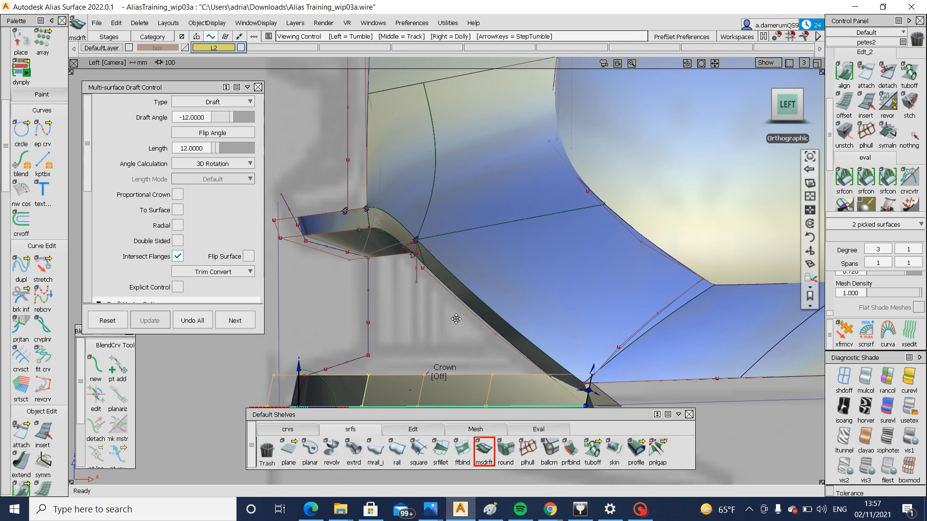
pyautogui.keyDown('alt'); pyautogui.keyDown('shift'); pyautogui.moveTo(455, 319); pyautogui.dragTo(456, 272, button='middle'); pyautogui.keyUp('shift'); pyautogui.keyUp('alt')
pyautogui.keyDown('alt'); pyautogui.keyDown('shift'); pyautogui.moveTo(387, 341); pyautogui.dragTo(681, 340); pyautogui.keyUp('shift'); pyautogui.keyUp('alt')
pyautogui.keyDown('alt'); pyautogui.keyDown('shift'); pyautogui.moveTo(477, 325); pyautogui.dragTo(569, 310, button='right'); pyautogui.keyUp('shift'); pyautogui.keyUp('alt')
pyautogui.keyDown('alt'); pyautogui.keyDown('shift'); pyautogui.moveTo(569, 309); pyautogui.dragTo(536, 338); pyautogui.keyUp('shift'); pyautogui.keyUp('alt')
pyautogui.keyDown('alt'); pyautogui.keyDown('shift'); pyautogui.moveTo(477, 327); pyautogui.dragTo(552, 319); pyautogui.keyUp('shift'); pyautogui.keyUp('alt')
pyautogui.keyDown('alt'); pyautogui.keyDown('shift'); pyautogui.moveTo(553, 318); pyautogui.dragTo(538, 327, button='right'); pyautogui.keyUp('shift'); pyautogui.keyUp('alt')
pyautogui.keyDown('alt'); pyautogui.keyDown('shift'); pyautogui.moveTo(538, 327); pyautogui.dragTo(497, 309); pyautogui.keyUp('shift'); pyautogui.keyUp('alt')
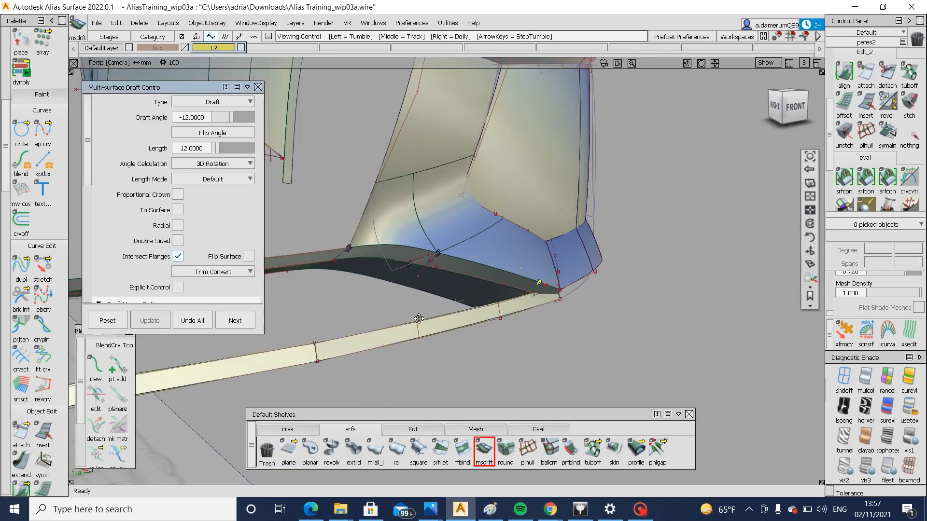
pyautogui.moveTo(536, 300)
pyautogui.keyDown('alt'); pyautogui.keyDown('shift'); pyautogui.mouseDown(button='right')
pyautogui.moveTo(590, 283)
pyautogui.moveTo(629, 293)
pyautogui.mouseUp(button='right'); pyautogui.keyUp('shift'); pyautogui.keyUp('alt')
pyautogui.keyDown('alt'); pyautogui.keyDown('shift'); pyautogui.moveTo(629, 293); pyautogui.dragTo(526, 329); pyautogui.keyUp('shift'); pyautogui.keyUp('alt')
pyautogui.keyDown('alt'); pyautogui.keyDown('shift'); pyautogui.moveTo(540, 311); pyautogui.dragTo(486, 293, button='right'); pyautogui.keyUp('shift'); pyautogui.keyUp('alt')
pyautogui.keyDown('alt'); pyautogui.keyDown('shift'); pyautogui.moveTo(446, 323); pyautogui.dragTo(462, 285, button='middle'); pyautogui.keyUp('shift'); pyautogui.keyUp('alt')
pyautogui.keyDown('ctrl'); pyautogui.keyDown('shift'); pyautogui.moveTo(462, 285); pyautogui.dragTo(419, 306); pyautogui.keyUp('shift'); pyautogui.keyUp('ctrl')
pyautogui.click(419, 306)
pyautogui.keyDown('alt'); pyautogui.keyDown('shift'); pyautogui.moveTo(474, 335); pyautogui.dragTo(415, 318); pyautogui.keyUp('shift'); pyautogui.keyUp('alt')
pyautogui.keyDown('alt'); pyautogui.keyDown('shift'); pyautogui.moveTo(536, 299); pyautogui.dragTo(632, 286, button='right'); pyautogui.keyUp('shift'); pyautogui.keyUp('alt')
pyautogui.keyDown('alt'); pyautogui.keyDown('shift'); pyautogui.moveTo(604, 241); pyautogui.dragTo(559, 277); pyautogui.keyUp('shift'); pyautogui.keyUp('alt')
pyautogui.click(311, 431)
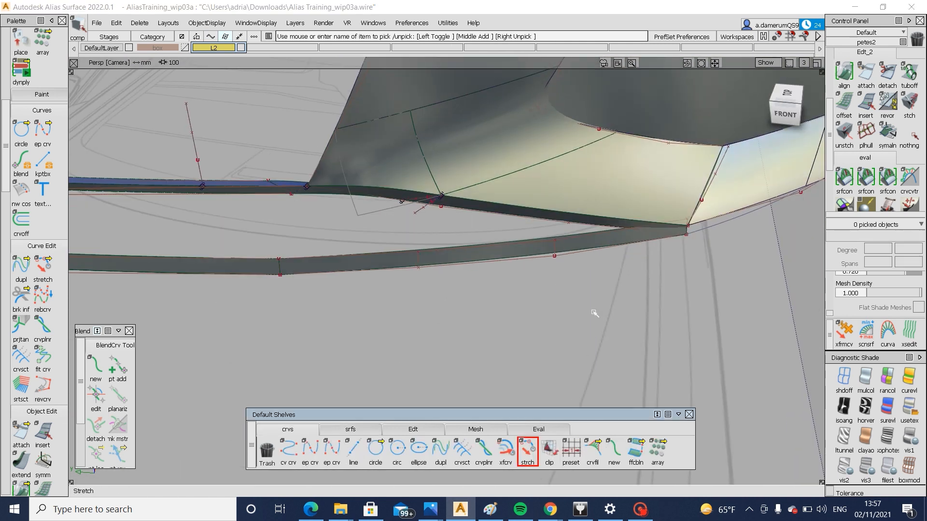
pyautogui.click(618, 247)
pyautogui.keyDown('alt'); pyautogui.keyDown('shift'); pyautogui.moveTo(618, 247); pyautogui.dragTo(725, 265); pyautogui.keyUp('shift'); pyautogui.keyUp('alt')
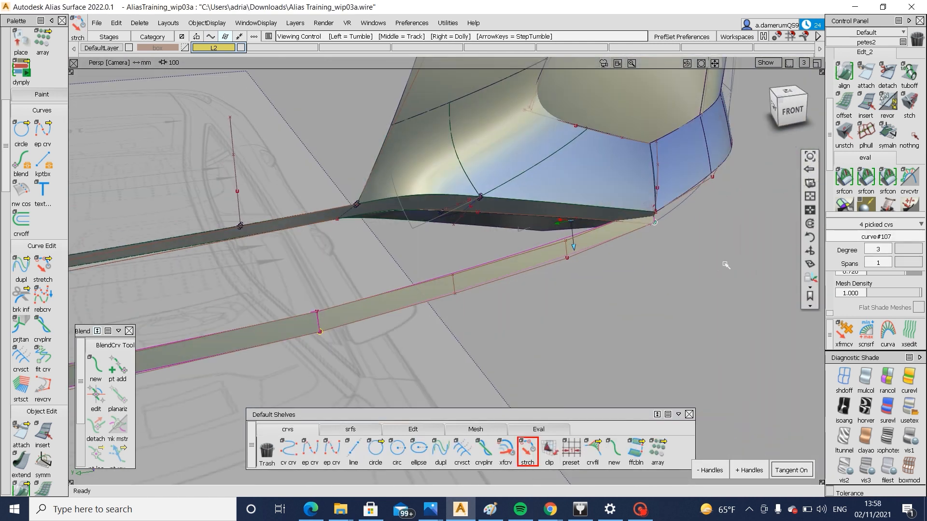
pyautogui.keyDown('alt'); pyautogui.keyDown('shift'); pyautogui.moveTo(726, 265); pyautogui.dragTo(721, 275, button='right'); pyautogui.keyUp('shift'); pyautogui.keyUp('alt')
pyautogui.moveTo(719, 275)
pyautogui.mouseDown()
pyautogui.moveTo(713, 271)
pyautogui.moveTo(736, 256)
pyautogui.moveTo(714, 271)
pyautogui.mouseUp()
pyautogui.click(727, 245)
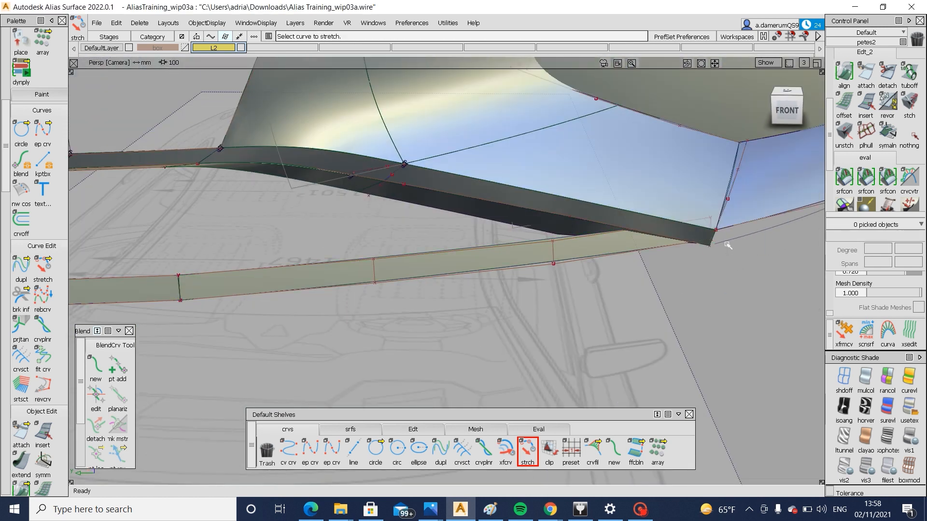
# Delete the leftover guide curve beneath the corner surface's lower edge, near the outer end of the bottom strip
pyautogui.keyDown('alt'); pyautogui.keyDown('shift'); pyautogui.moveTo(716, 248); pyautogui.dragTo(551, 283, button='middle'); pyautogui.keyUp('shift'); pyautogui.keyUp('alt')
pyautogui.keyDown('alt'); pyautogui.keyDown('shift'); pyautogui.moveTo(551, 282); pyautogui.dragTo(577, 280, button='right'); pyautogui.keyUp('shift'); pyautogui.keyUp('alt')
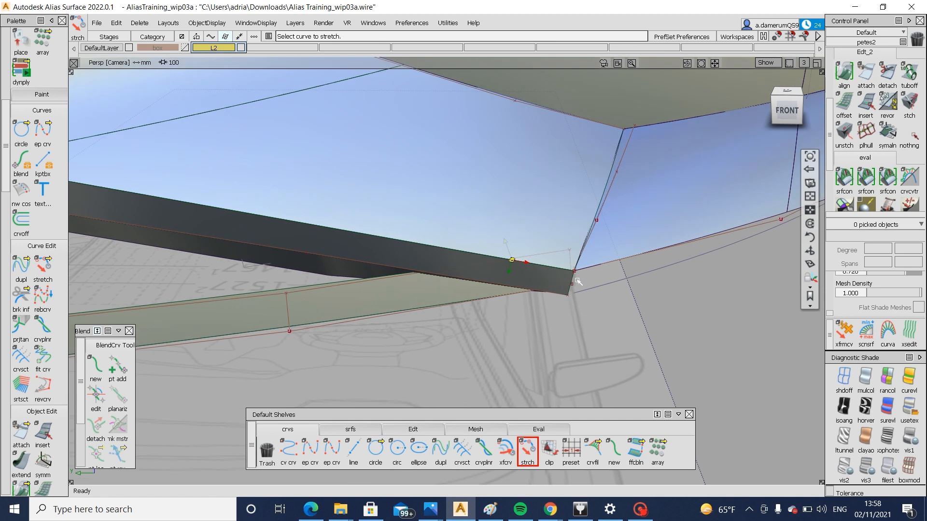
pyautogui.keyDown('ctrl'); pyautogui.keyDown('shift'); pyautogui.moveTo(578, 280); pyautogui.dragTo(602, 280); pyautogui.keyUp('shift'); pyautogui.keyUp('ctrl')
pyautogui.moveTo(602, 279); pyautogui.dragTo(622, 296)
pyautogui.keyDown('alt'); pyautogui.keyDown('shift'); pyautogui.moveTo(622, 295); pyautogui.dragTo(712, 291); pyautogui.keyUp('shift'); pyautogui.keyUp('alt')
pyautogui.keyDown('alt'); pyautogui.keyDown('shift'); pyautogui.moveTo(712, 291); pyautogui.dragTo(538, 356, button='middle'); pyautogui.keyUp('shift'); pyautogui.keyUp('alt')
pyautogui.moveTo(538, 356); pyautogui.dragTo(516, 310)
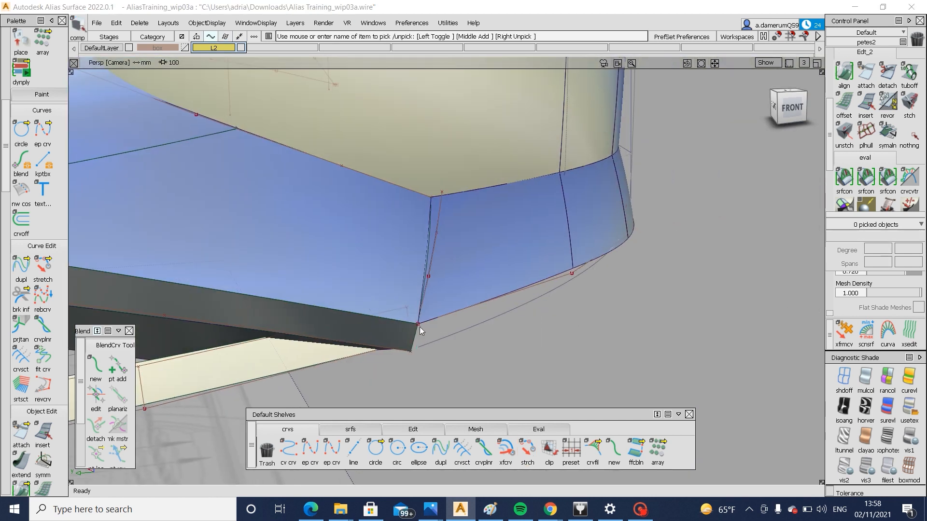
pyautogui.moveTo(420, 330); pyautogui.dragTo(460, 352)
pyautogui.press('Delete')
# Build a second multi-surface draft from the bottom strip's upper centre and corner edges, with angle -12 and length 12
pyautogui.keyDown('alt'); pyautogui.keyDown('shift'); pyautogui.moveTo(459, 352); pyautogui.dragTo(381, 345, button='right'); pyautogui.keyUp('shift'); pyautogui.keyUp('alt')
pyautogui.keyDown('alt'); pyautogui.keyDown('shift'); pyautogui.moveTo(382, 346); pyautogui.dragTo(449, 322); pyautogui.keyUp('shift'); pyautogui.keyUp('alt')
pyautogui.keyDown('alt'); pyautogui.keyDown('shift'); pyautogui.moveTo(449, 323); pyautogui.dragTo(676, 318, button='right'); pyautogui.keyUp('shift'); pyautogui.keyUp('alt')
pyautogui.keyDown('alt'); pyautogui.keyDown('shift'); pyautogui.moveTo(676, 318); pyautogui.dragTo(348, 281); pyautogui.keyUp('shift'); pyautogui.keyUp('alt')
pyautogui.keyDown('alt'); pyautogui.keyDown('shift'); pyautogui.moveTo(341, 303); pyautogui.dragTo(459, 334, button='middle'); pyautogui.keyUp('shift'); pyautogui.keyUp('alt')
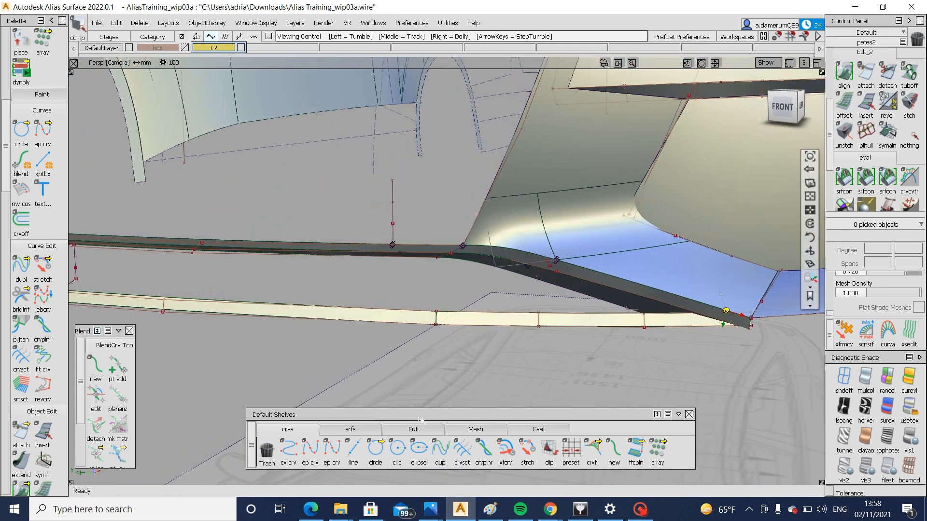
pyautogui.click(350, 430)
pyautogui.doubleClick(485, 451)
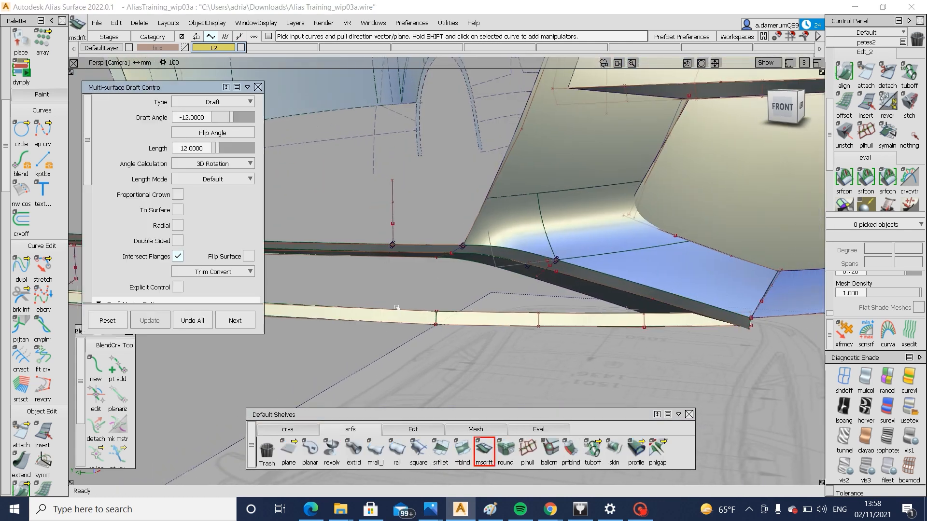
pyautogui.click(419, 311)
pyautogui.keyDown('alt'); pyautogui.keyDown('shift'); pyautogui.moveTo(419, 311); pyautogui.dragTo(396, 335); pyautogui.keyUp('shift'); pyautogui.keyUp('alt')
pyautogui.click(462, 298)
pyautogui.click(787, 105)
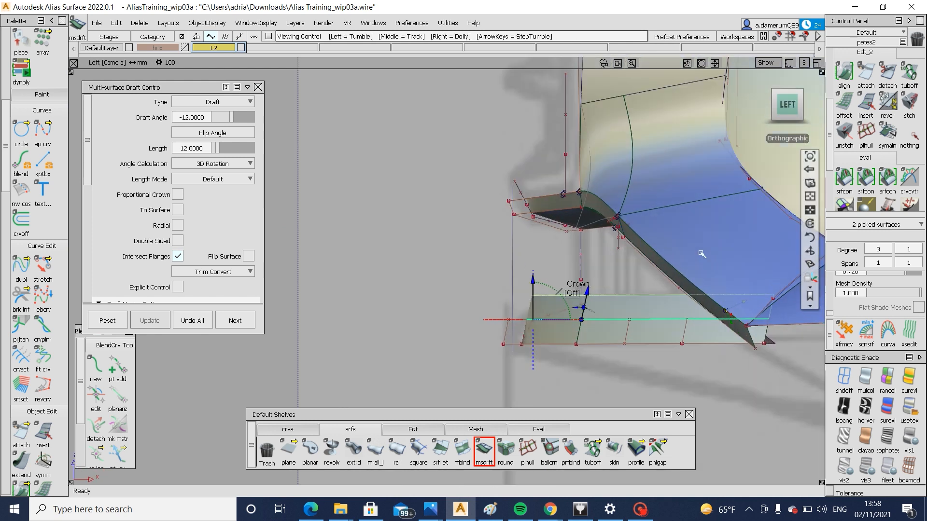
# Move the second draft's upper hull back and down by about 21.7, 0, -4.0 to form a sloping shelf matching the profile
pyautogui.click(411, 429)
pyautogui.click(680, 450)
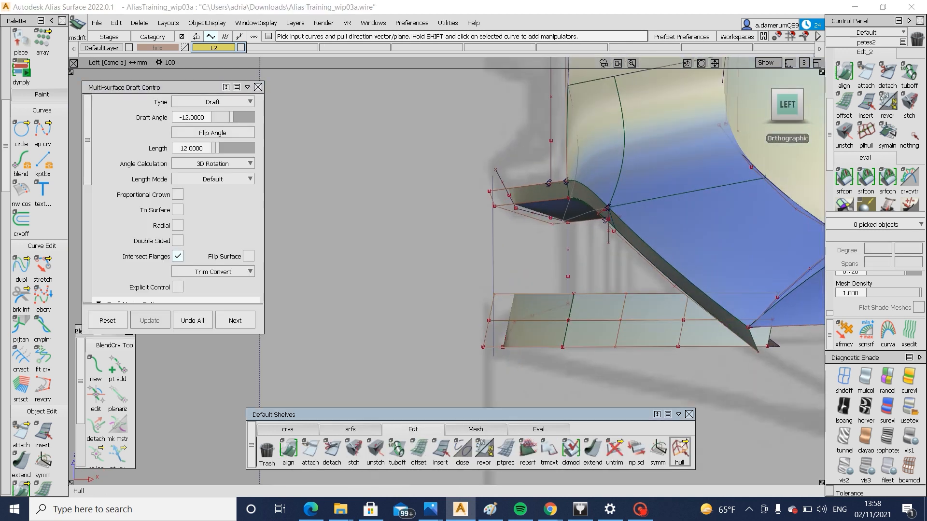
pyautogui.click(573, 295)
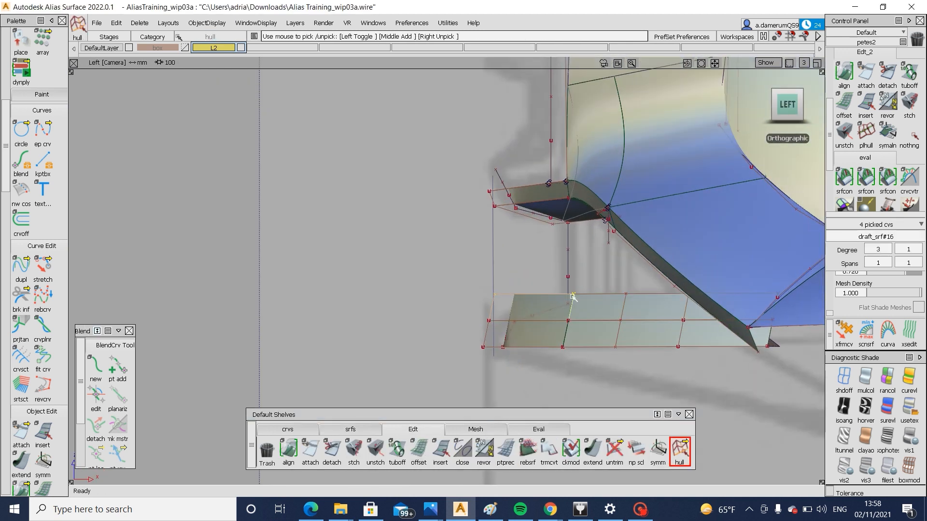
pyautogui.click(493, 258)
pyautogui.click(406, 296)
pyautogui.moveTo(370, 255); pyautogui.dragTo(413, 266)
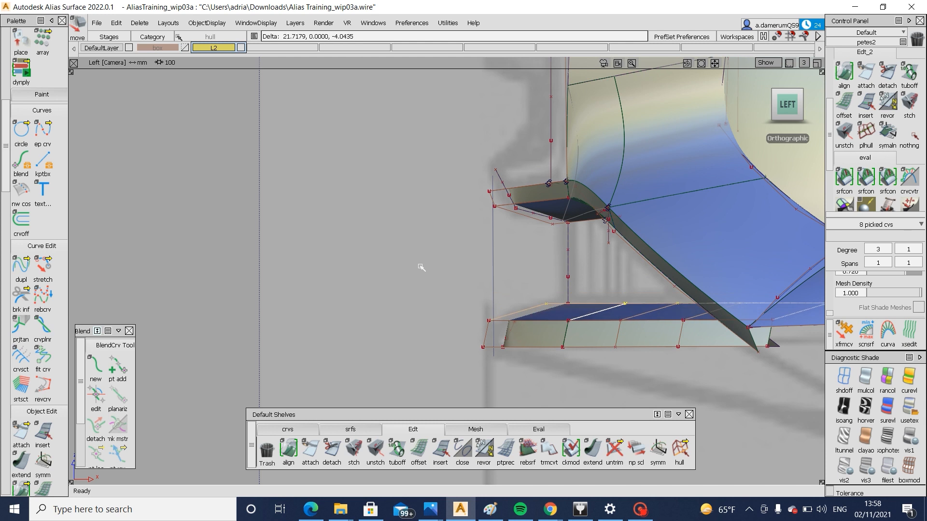
pyautogui.keyDown('ctrl'); pyautogui.keyDown('shift'); pyautogui.moveTo(576, 321); pyautogui.dragTo(574, 349); pyautogui.keyUp('shift'); pyautogui.keyUp('ctrl')
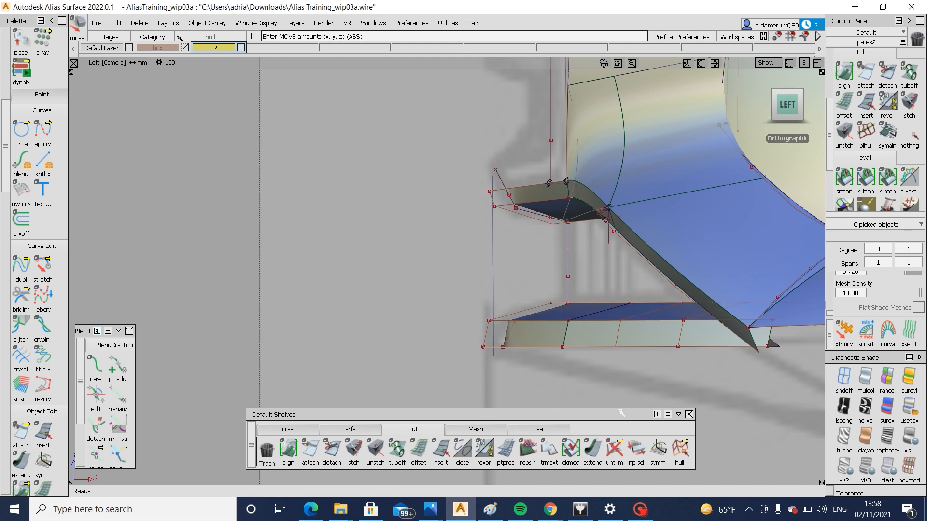
# Create a vertical multi-surface draft from the shelf's rear centre and corner edges, with angle 0 and length 45
pyautogui.click(358, 429)
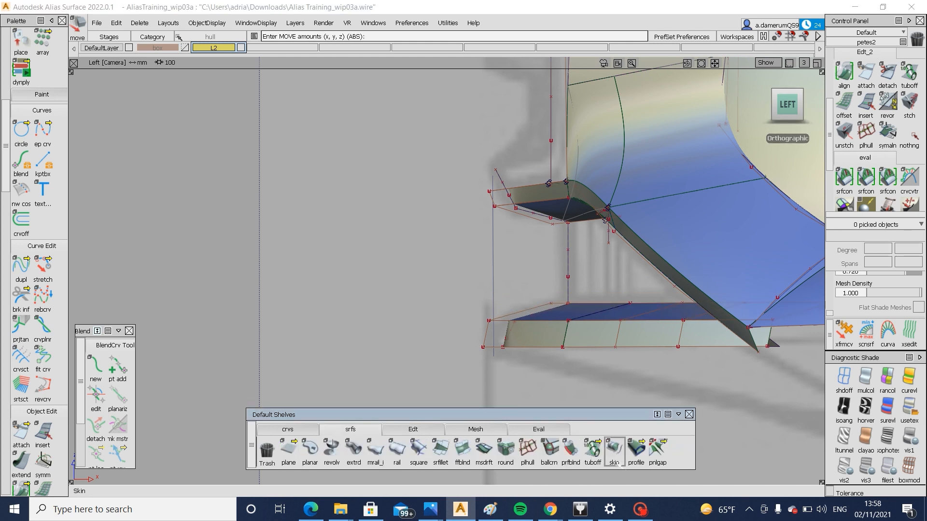
pyautogui.click(484, 449)
pyautogui.click(627, 303)
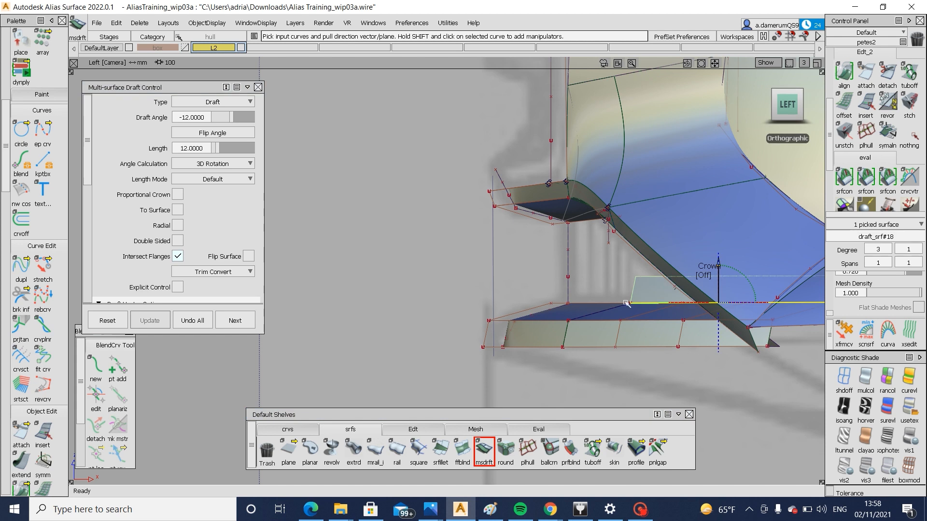
pyautogui.click(602, 301)
pyautogui.click(602, 303)
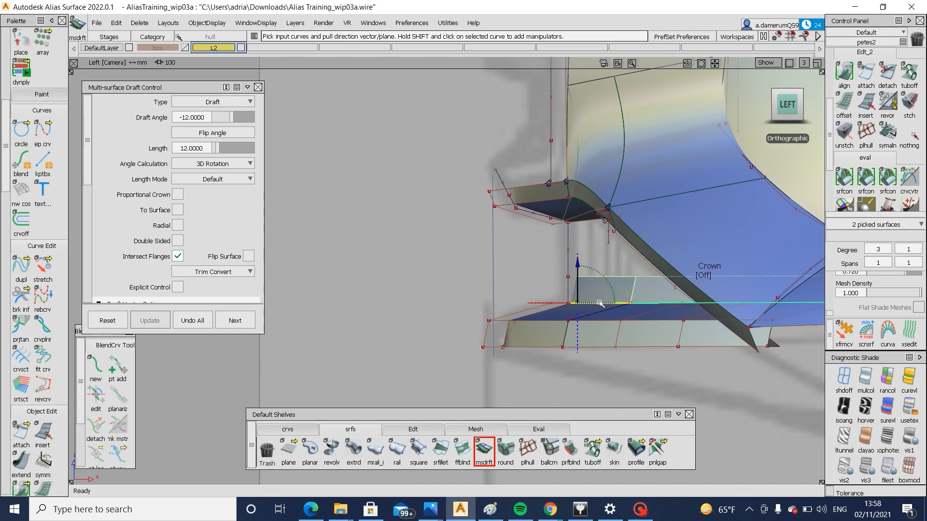
pyautogui.click(205, 117)
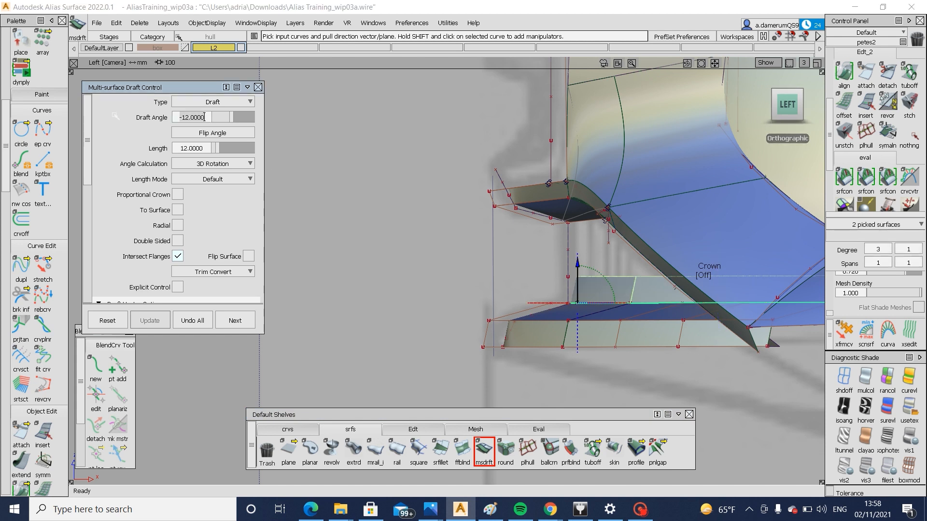
pyautogui.click(249, 150)
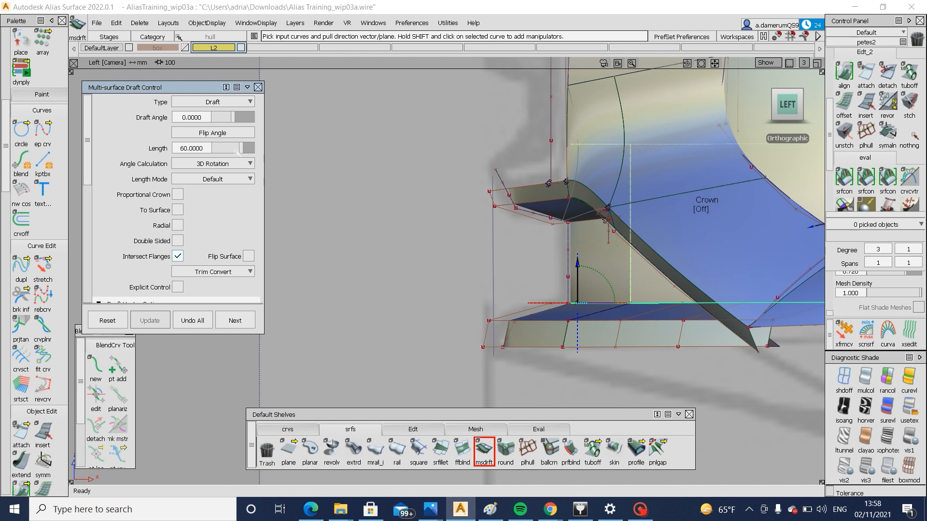
pyautogui.press('F8')
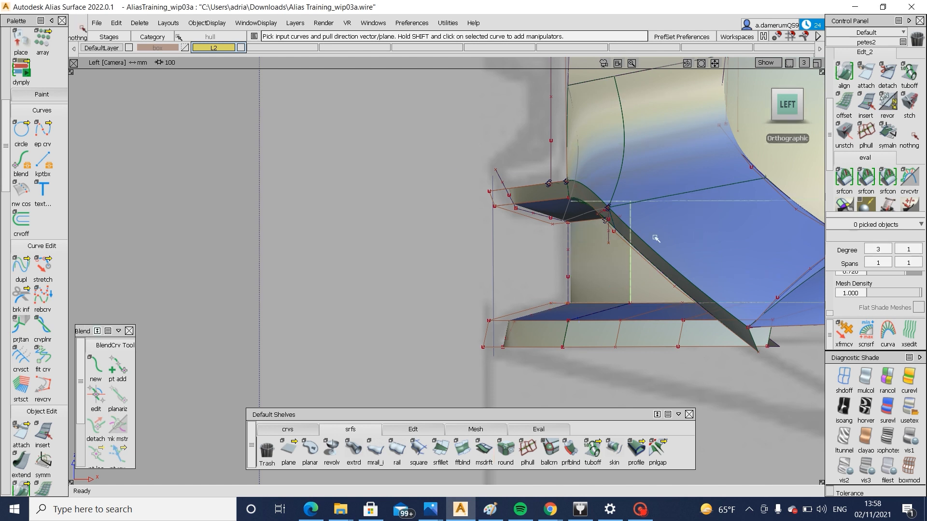
# Untrim the slanted flange surface at the upper corner of the front grille opening
pyautogui.keyDown('alt'); pyautogui.keyDown('shift'); pyautogui.moveTo(658, 238); pyautogui.dragTo(650, 212); pyautogui.keyUp('shift'); pyautogui.keyUp('alt')
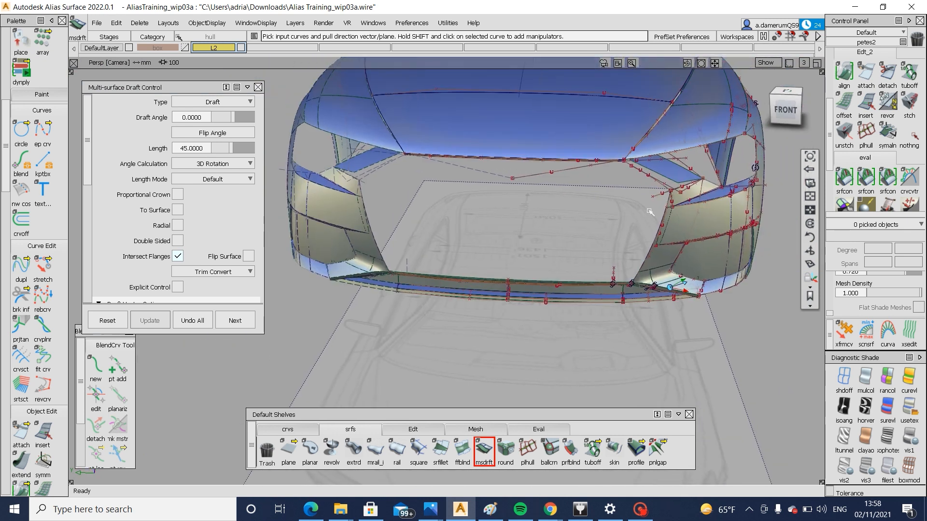
pyautogui.keyDown('alt'); pyautogui.keyDown('shift'); pyautogui.moveTo(726, 206); pyautogui.dragTo(737, 202, button='right'); pyautogui.keyUp('shift'); pyautogui.keyUp('alt')
pyautogui.keyDown('alt'); pyautogui.keyDown('shift'); pyautogui.moveTo(630, 213); pyautogui.dragTo(547, 257); pyautogui.keyUp('shift'); pyautogui.keyUp('alt')
pyautogui.keyDown('alt'); pyautogui.keyDown('shift'); pyautogui.moveTo(548, 257); pyautogui.dragTo(594, 210, button='right'); pyautogui.keyUp('shift'); pyautogui.keyUp('alt')
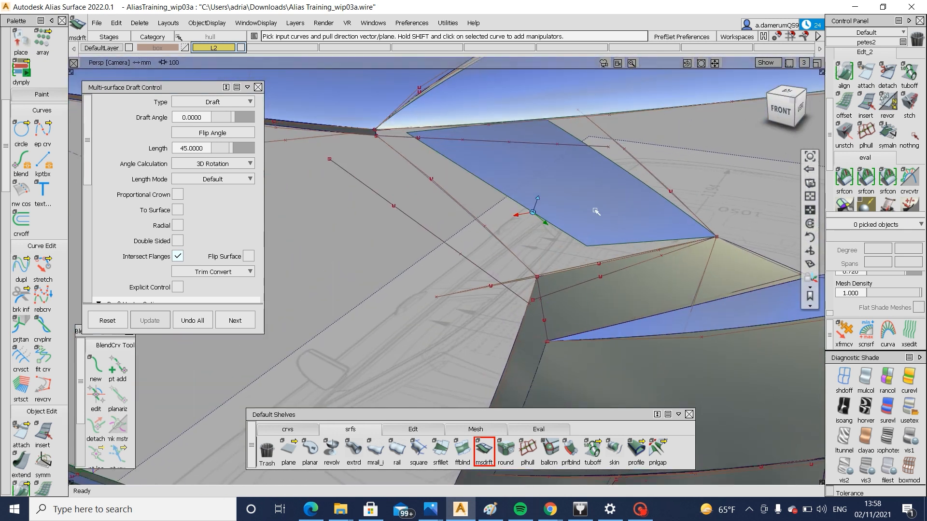
pyautogui.press('Escape')
pyautogui.click(592, 213)
pyautogui.moveTo(593, 215)
pyautogui.keyDown('alt'); pyautogui.keyDown('shift'); pyautogui.mouseDown()
pyautogui.moveTo(592, 249)
pyautogui.moveTo(434, 236)
pyautogui.moveTo(589, 217)
pyautogui.mouseUp(); pyautogui.keyUp('shift'); pyautogui.keyUp('alt')
pyautogui.keyDown('ctrl'); pyautogui.keyDown('shift'); pyautogui.moveTo(589, 221); pyautogui.dragTo(588, 272, button='middle'); pyautogui.keyUp('shift'); pyautogui.keyUp('ctrl')
pyautogui.keyDown('ctrl'); pyautogui.keyDown('shift'); pyautogui.moveTo(585, 287); pyautogui.dragTo(586, 212); pyautogui.keyUp('shift'); pyautogui.keyUp('ctrl')
pyautogui.keyDown('ctrl'); pyautogui.keyDown('shift'); pyautogui.moveTo(645, 174); pyautogui.dragTo(579, 217, button='middle'); pyautogui.keyUp('shift'); pyautogui.keyUp('ctrl')
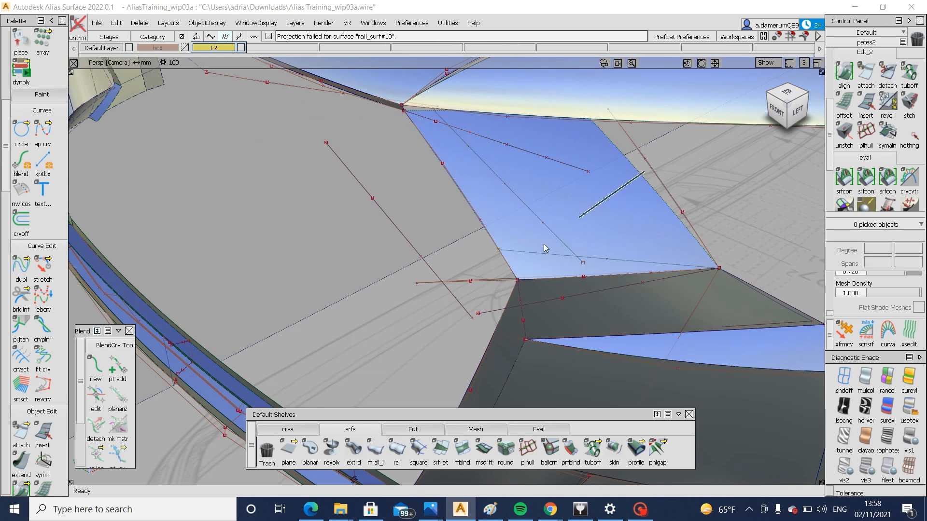
# Trim the slanted flange surface at the upper corner of the grille opening, keeping the marked region
pyautogui.click(544, 239)
pyautogui.click(544, 239)
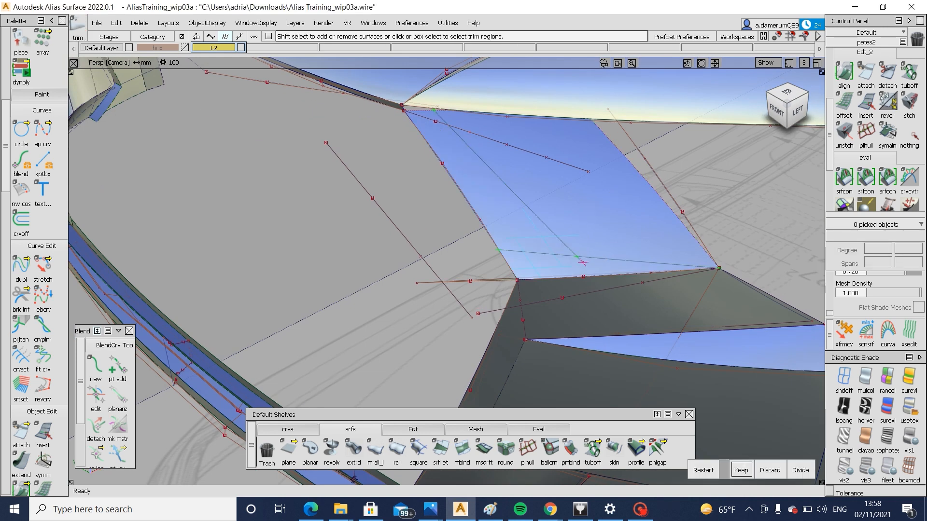
pyautogui.press('space')
# Save the model as a new wire file named Alias Training_wip03b
pyautogui.keyDown('alt'); pyautogui.keyDown('shift'); pyautogui.moveTo(590, 269); pyautogui.dragTo(449, 282, button='right'); pyautogui.keyUp('shift'); pyautogui.keyUp('alt')
pyautogui.keyDown('alt'); pyautogui.keyDown('shift'); pyautogui.moveTo(449, 281); pyautogui.dragTo(598, 213); pyautogui.keyUp('shift'); pyautogui.keyUp('alt')
pyautogui.click(105, 25)
pyautogui.click(111, 96)
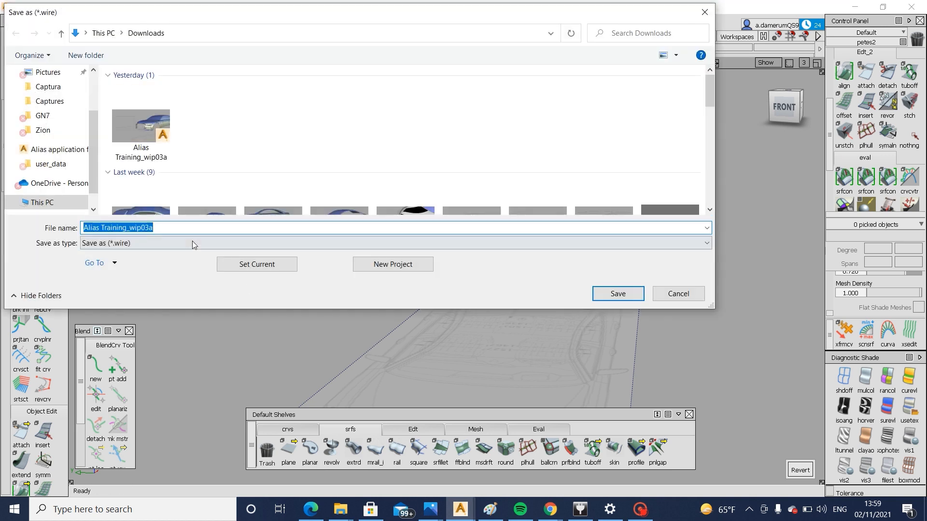
pyautogui.click(187, 229)
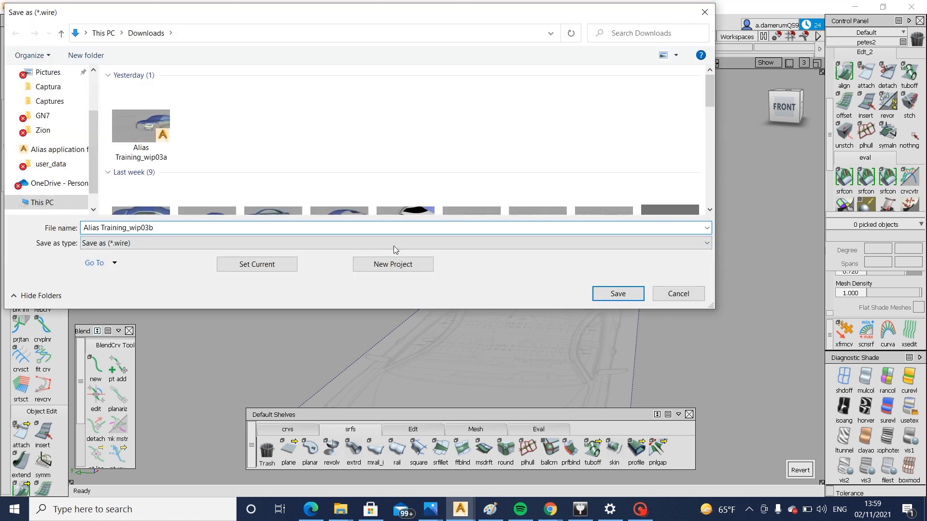
pyautogui.click(606, 292)
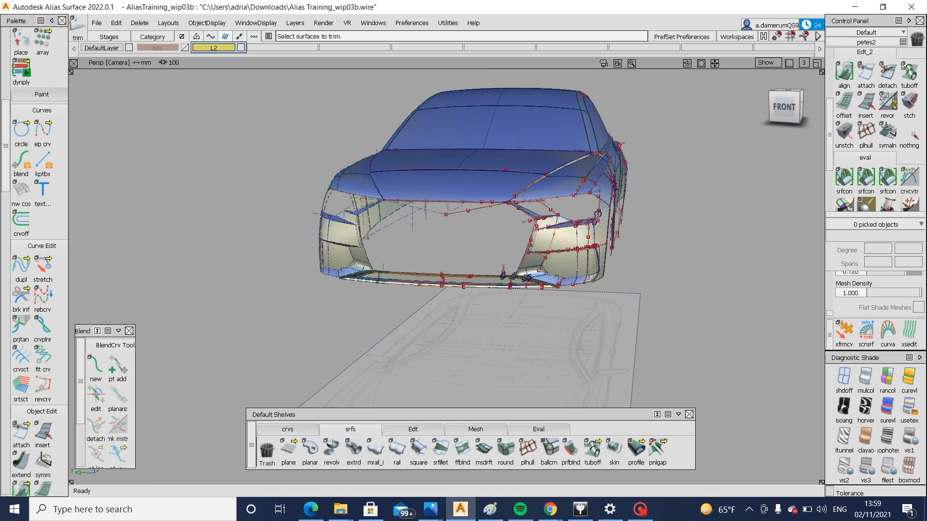
# Build a flipped multi-surface draft from the bumper corner's lower outer edge, with angle 0 and length 10
pyautogui.keyDown('alt'); pyautogui.keyDown('shift'); pyautogui.moveTo(598, 214); pyautogui.dragTo(483, 309); pyautogui.keyUp('shift'); pyautogui.keyUp('alt')
pyautogui.keyDown('alt'); pyautogui.keyDown('shift'); pyautogui.moveTo(588, 315); pyautogui.dragTo(623, 316, button='right'); pyautogui.keyUp('shift'); pyautogui.keyUp('alt')
pyautogui.keyDown('alt'); pyautogui.keyDown('shift'); pyautogui.moveTo(546, 316); pyautogui.dragTo(476, 345); pyautogui.keyUp('shift'); pyautogui.keyUp('alt')
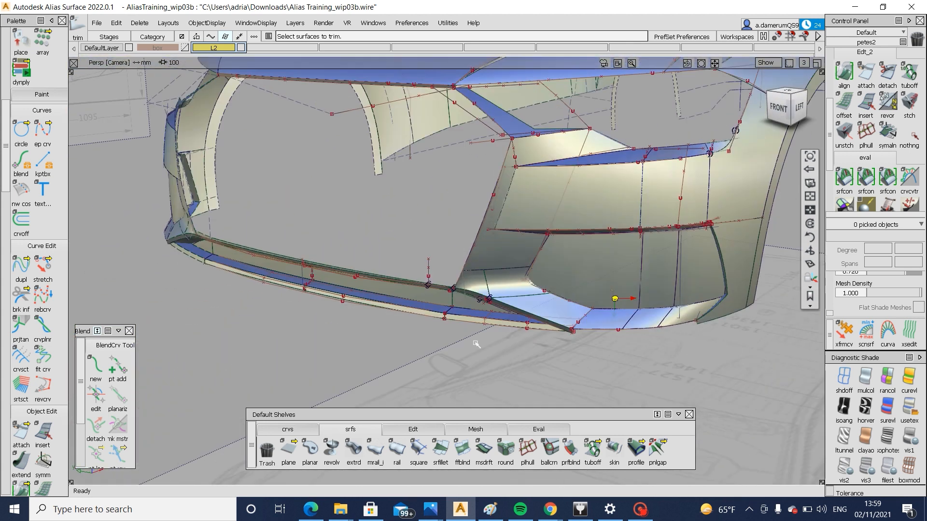
pyautogui.keyDown('alt'); pyautogui.keyDown('shift'); pyautogui.moveTo(477, 344); pyautogui.dragTo(739, 338, button='right'); pyautogui.keyUp('shift'); pyautogui.keyUp('alt')
pyautogui.keyDown('alt'); pyautogui.keyDown('shift'); pyautogui.moveTo(738, 338); pyautogui.dragTo(580, 326, button='middle'); pyautogui.keyUp('shift'); pyautogui.keyUp('alt')
pyautogui.moveTo(580, 326)
pyautogui.keyDown('alt'); pyautogui.keyDown('shift'); pyautogui.mouseDown(button='right')
pyautogui.moveTo(573, 322)
pyautogui.moveTo(769, 304)
pyautogui.mouseUp(button='right'); pyautogui.keyUp('shift'); pyautogui.keyUp('alt')
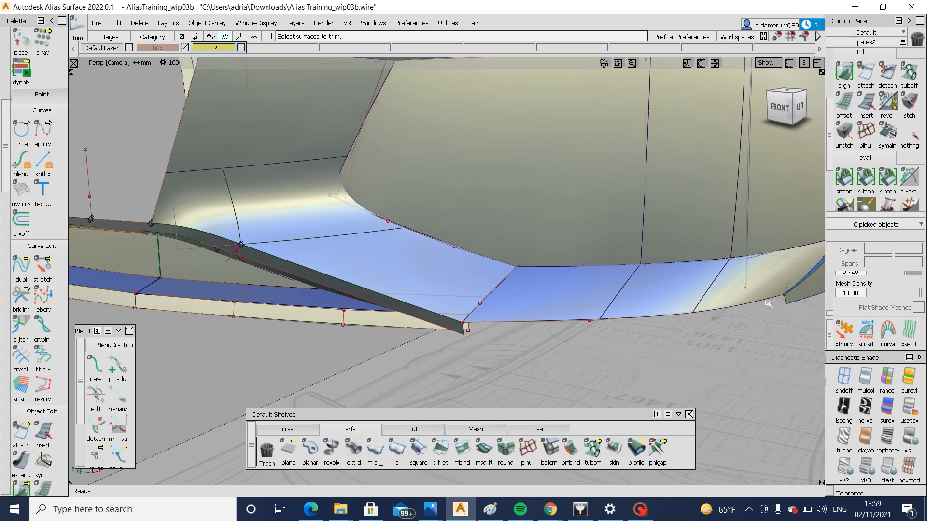
pyautogui.click(484, 449)
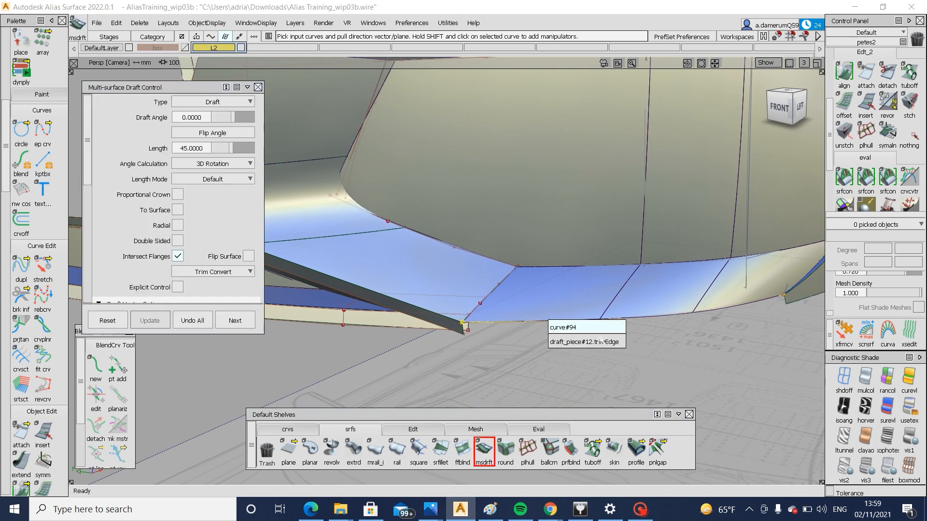
pyautogui.click(602, 342)
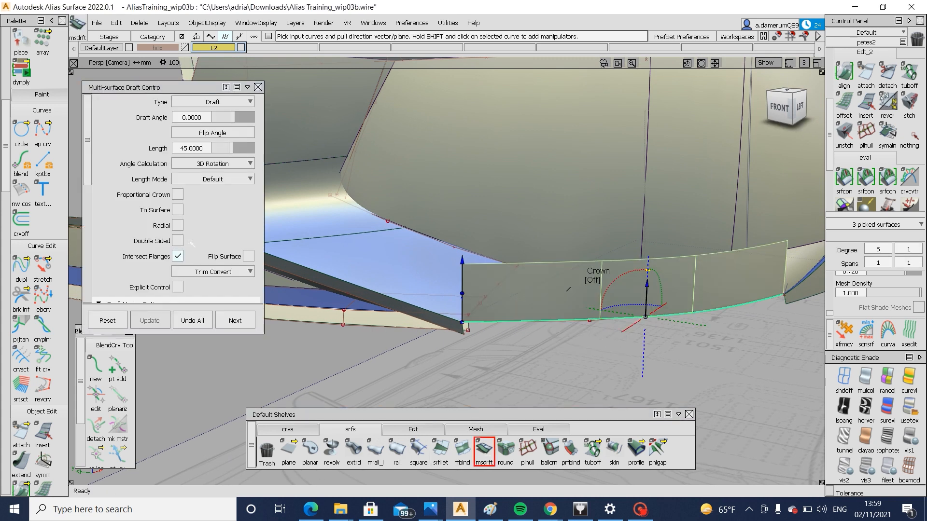
pyautogui.click(248, 256)
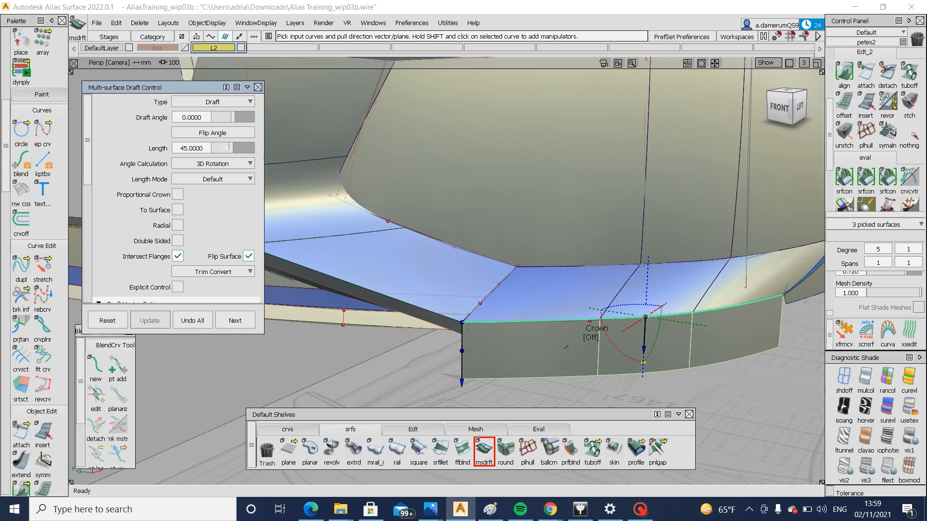
pyautogui.moveTo(221, 146); pyautogui.dragTo(219, 145)
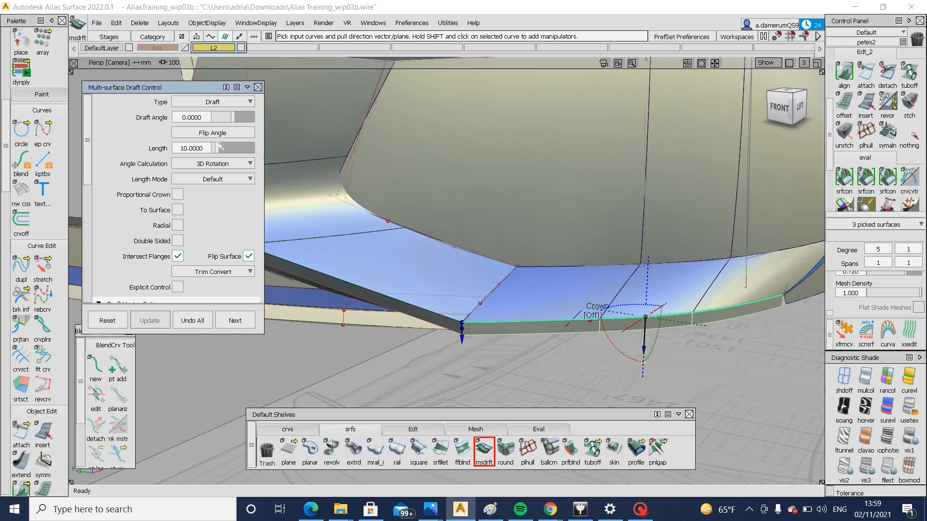
# Align the new draft's rear end to the adjacent bumper side surface, with Partial off and V Degree 2
pyautogui.keyDown('alt'); pyautogui.keyDown('shift'); pyautogui.moveTo(600, 286); pyautogui.dragTo(677, 315); pyautogui.keyUp('shift'); pyautogui.keyUp('alt')
pyautogui.scroll(4, 724, 290)
pyautogui.scroll(3, 714, 315)
pyautogui.scroll(3, 689, 311)
pyautogui.scroll(-3, 689, 312)
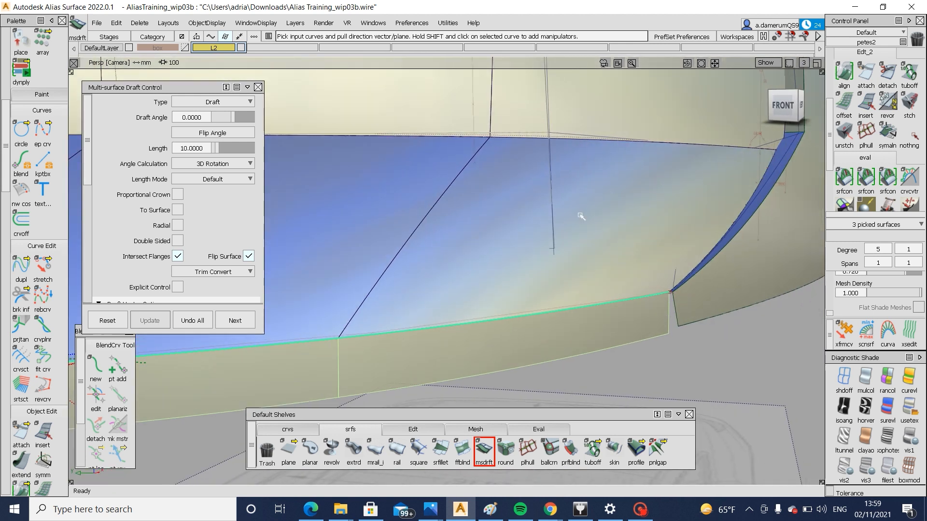
pyautogui.click(844, 73)
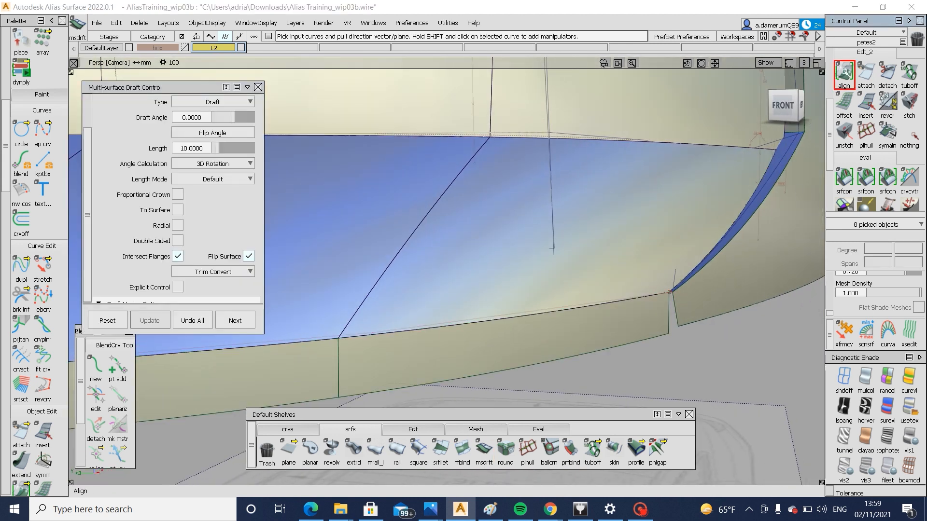
pyautogui.click(670, 309)
pyautogui.press('Return')
pyautogui.keyDown('alt'); pyautogui.keyDown('shift'); pyautogui.moveTo(657, 276); pyautogui.dragTo(601, 297); pyautogui.keyUp('shift'); pyautogui.keyUp('alt')
pyautogui.click(649, 317)
pyautogui.keyDown('alt'); pyautogui.keyDown('shift'); pyautogui.moveTo(314, 229); pyautogui.dragTo(285, 223); pyautogui.keyUp('shift'); pyautogui.keyUp('alt')
pyautogui.scroll(-3, 226, 211)
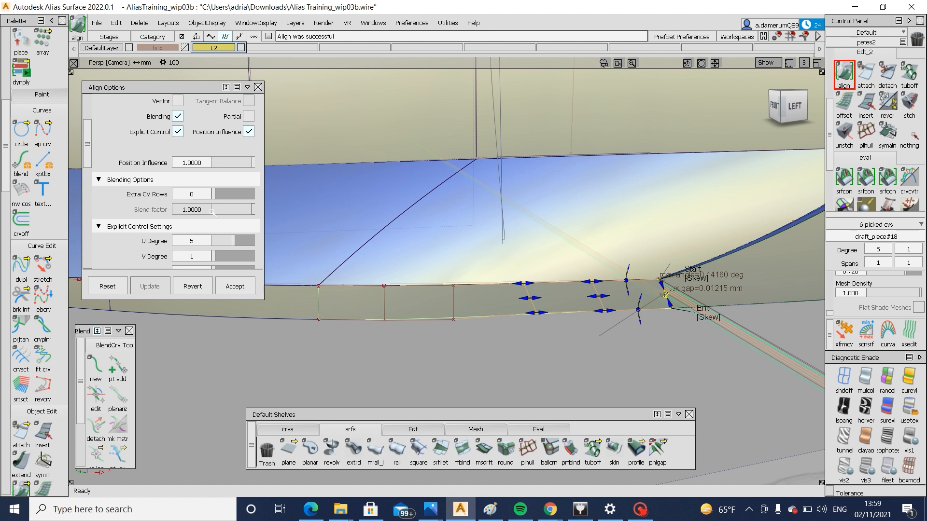
pyautogui.click(220, 212)
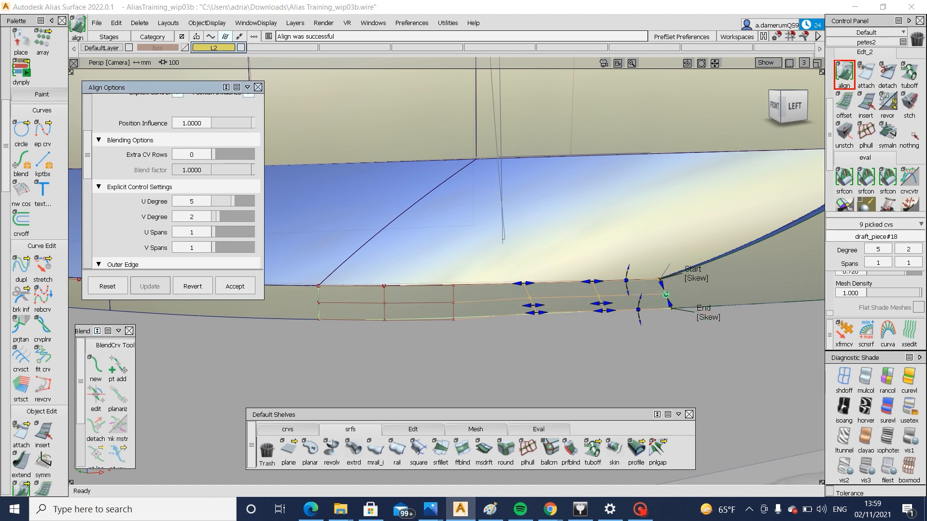
# Align the draft's front end to the end edge of the adjoining lower lip strip with G0 continuity
pyautogui.keyDown('alt'); pyautogui.keyDown('shift'); pyautogui.moveTo(540, 291); pyautogui.dragTo(584, 285, button='middle'); pyautogui.keyUp('shift'); pyautogui.keyUp('alt')
pyautogui.keyDown('alt'); pyautogui.keyDown('shift'); pyautogui.moveTo(541, 292); pyautogui.dragTo(447, 296, button='right'); pyautogui.keyUp('shift'); pyautogui.keyUp('alt')
pyautogui.keyDown('alt'); pyautogui.keyDown('shift'); pyautogui.moveTo(446, 296); pyautogui.dragTo(492, 300, button='middle'); pyautogui.keyUp('shift'); pyautogui.keyUp('alt')
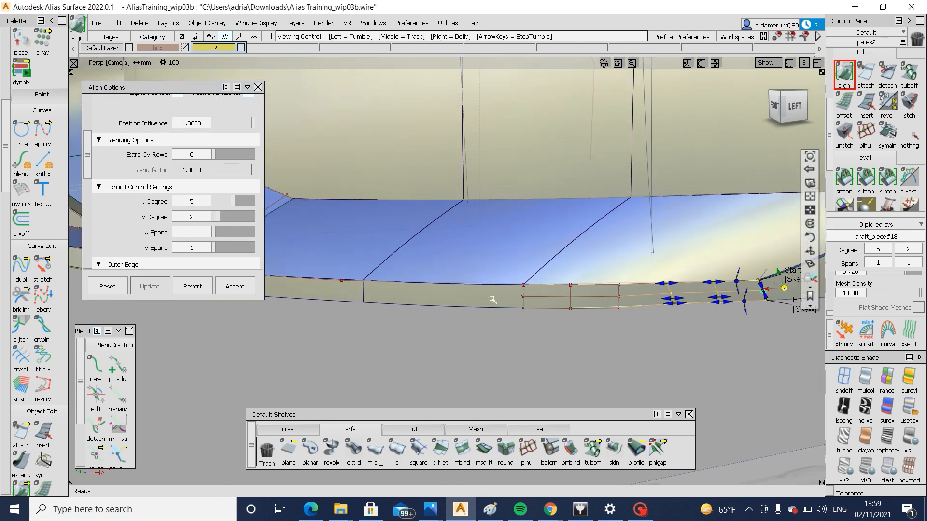
pyautogui.keyDown('alt'); pyautogui.keyDown('shift'); pyautogui.moveTo(426, 291); pyautogui.dragTo(695, 299, button='middle'); pyautogui.keyUp('shift'); pyautogui.keyUp('alt')
pyautogui.press('space')
pyautogui.keyDown('alt'); pyautogui.keyDown('shift'); pyautogui.click(404, 271); pyautogui.keyUp('shift'); pyautogui.keyUp('alt')
pyautogui.keyDown('alt'); pyautogui.keyDown('shift'); pyautogui.moveTo(406, 273); pyautogui.dragTo(580, 304); pyautogui.keyUp('shift'); pyautogui.keyUp('alt')
pyautogui.keyDown('alt'); pyautogui.keyDown('shift'); pyautogui.moveTo(459, 288); pyautogui.dragTo(522, 287, button='right'); pyautogui.keyUp('shift'); pyautogui.keyUp('alt')
pyautogui.keyDown('alt'); pyautogui.keyDown('shift'); pyautogui.moveTo(448, 283); pyautogui.dragTo(527, 291); pyautogui.keyUp('shift'); pyautogui.keyUp('alt')
pyautogui.keyDown('alt'); pyautogui.keyDown('shift'); pyautogui.moveTo(356, 297); pyautogui.dragTo(473, 304); pyautogui.keyUp('shift'); pyautogui.keyUp('alt')
pyautogui.click(155, 113)
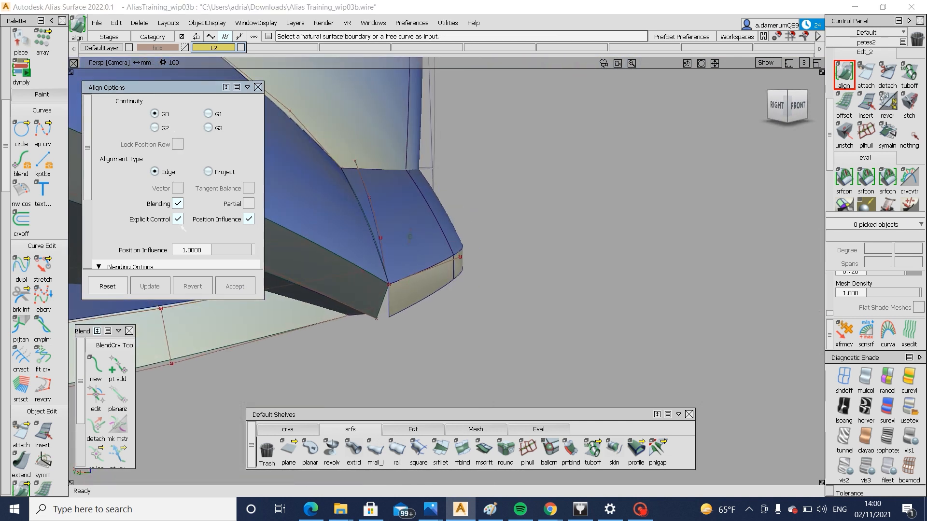
pyautogui.click(384, 306)
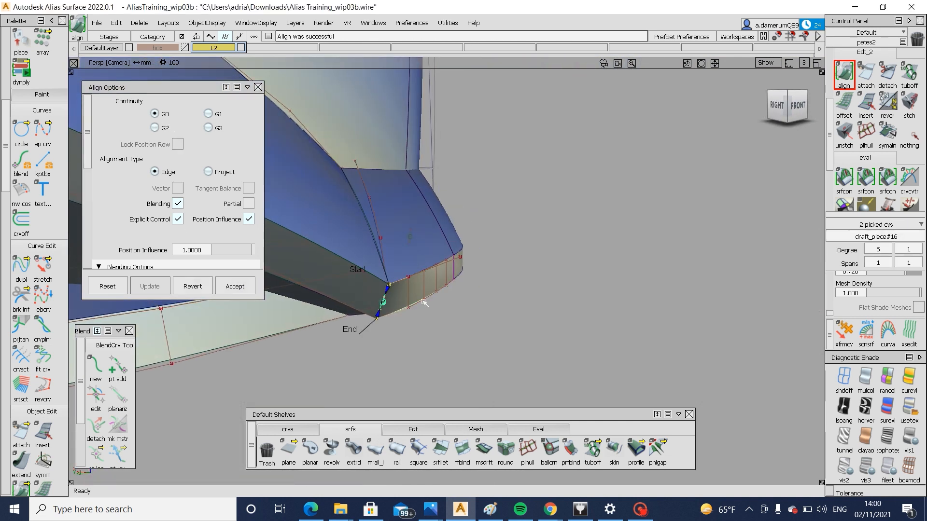
# Set Extra CV Rows to 5 for the front-end alignment and finish it
pyautogui.keyDown('alt'); pyautogui.keyDown('shift'); pyautogui.moveTo(424, 303); pyautogui.dragTo(410, 326); pyautogui.keyUp('shift'); pyautogui.keyUp('alt')
pyautogui.scroll(-5, 165, 242)
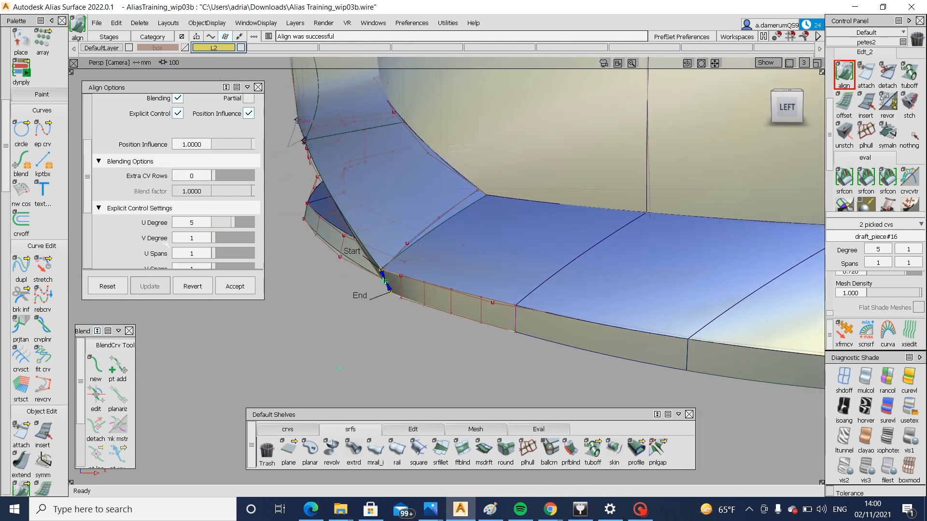
pyautogui.click(221, 178)
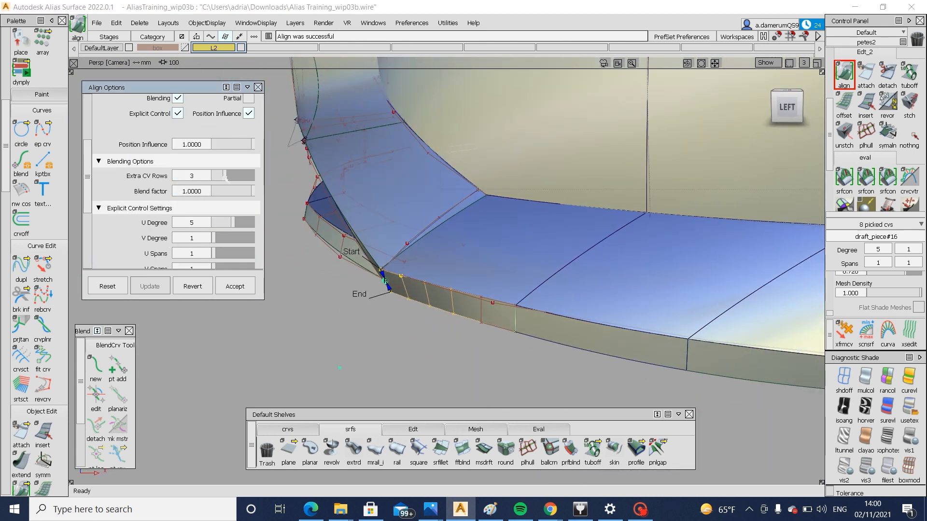
pyautogui.click(238, 182)
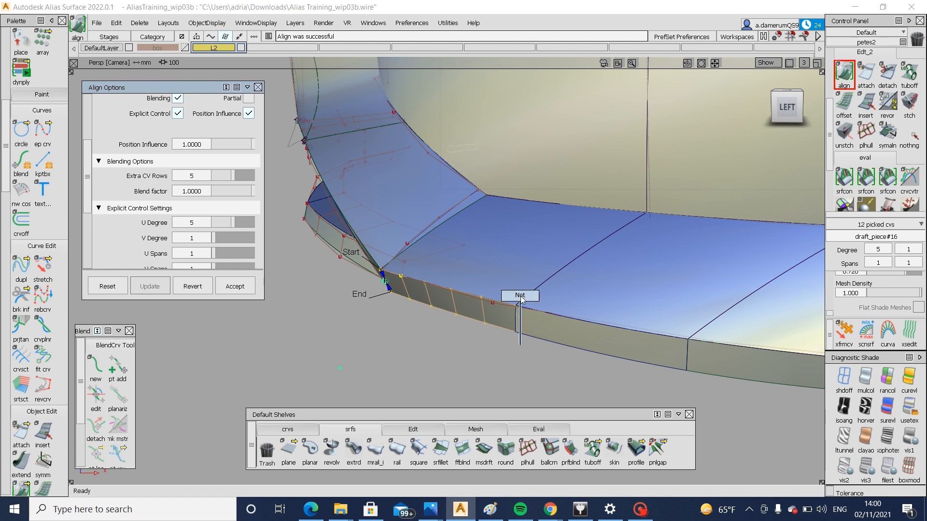
pyautogui.keyDown('ctrl'); pyautogui.keyDown('shift'); pyautogui.moveTo(521, 299); pyautogui.dragTo(520, 299); pyautogui.keyUp('shift'); pyautogui.keyUp('ctrl')
# Align the middle draft piece to the front piece with G0 continuity, blending on and 2 extra CV rows
pyautogui.keyDown('alt'); pyautogui.keyDown('shift'); pyautogui.moveTo(521, 328); pyautogui.dragTo(500, 331, button='right'); pyautogui.keyUp('shift'); pyautogui.keyUp('alt')
pyautogui.keyDown('alt'); pyautogui.keyDown('shift'); pyautogui.moveTo(501, 332); pyautogui.dragTo(524, 339); pyautogui.keyUp('shift'); pyautogui.keyUp('alt')
pyautogui.keyDown('alt'); pyautogui.keyDown('shift'); pyautogui.moveTo(524, 340); pyautogui.dragTo(569, 333, button='right'); pyautogui.keyUp('shift'); pyautogui.keyUp('alt')
pyautogui.keyDown('alt'); pyautogui.keyDown('shift'); pyautogui.moveTo(570, 333); pyautogui.dragTo(635, 308); pyautogui.keyUp('shift'); pyautogui.keyUp('alt')
pyautogui.keyDown('alt'); pyautogui.keyDown('shift'); pyautogui.moveTo(546, 326); pyautogui.dragTo(609, 350, button='right'); pyautogui.keyUp('shift'); pyautogui.keyUp('alt')
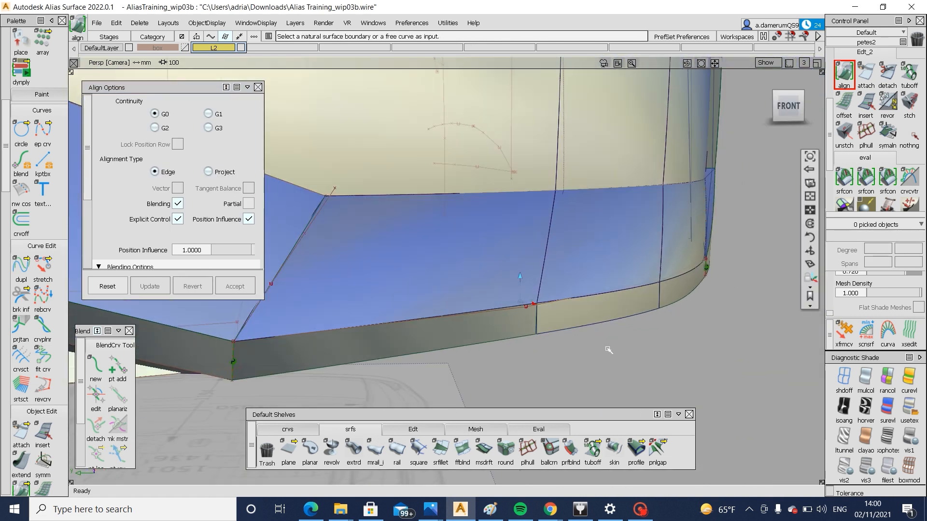
pyautogui.keyDown('alt'); pyautogui.keyDown('shift'); pyautogui.moveTo(608, 350); pyautogui.dragTo(544, 335); pyautogui.keyUp('shift'); pyautogui.keyUp('alt')
pyautogui.click(544, 333)
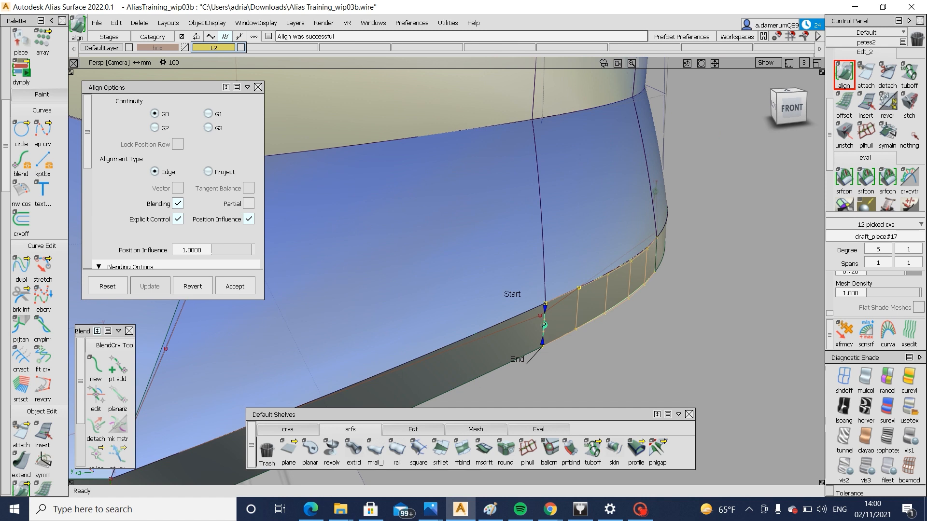
pyautogui.click(178, 203)
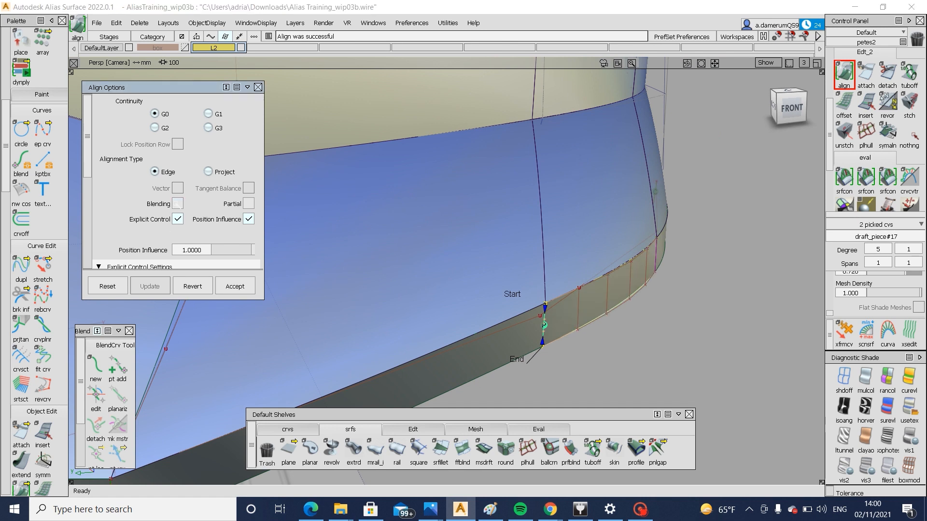
pyautogui.scroll(-3, 188, 215)
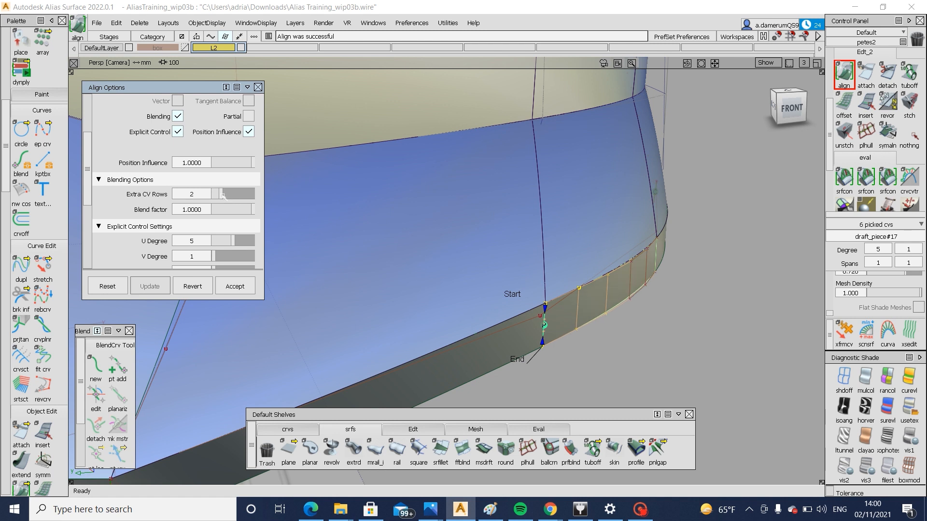
# Hide the model's wireframe lines and examine the shaded front bumper and lower lip from several angles
pyautogui.keyDown('alt'); pyautogui.keyDown('shift'); pyautogui.moveTo(586, 253); pyautogui.dragTo(647, 316); pyautogui.keyUp('shift'); pyautogui.keyUp('alt')
pyautogui.hotkey('alt', 'm')
pyautogui.keyDown('alt'); pyautogui.keyDown('shift'); pyautogui.moveTo(647, 316); pyautogui.dragTo(482, 333, button='right'); pyautogui.keyUp('shift'); pyautogui.keyUp('alt')
pyautogui.keyDown('alt'); pyautogui.keyDown('shift'); pyautogui.moveTo(482, 333); pyautogui.dragTo(606, 341, button='middle'); pyautogui.keyUp('shift'); pyautogui.keyUp('alt')
pyautogui.keyDown('alt'); pyautogui.keyDown('shift'); pyautogui.moveTo(607, 341); pyautogui.dragTo(544, 338, button='right'); pyautogui.keyUp('shift'); pyautogui.keyUp('alt')
pyautogui.moveTo(545, 338)
pyautogui.keyDown('alt'); pyautogui.keyDown('shift'); pyautogui.mouseDown()
pyautogui.moveTo(675, 339)
pyautogui.moveTo(536, 344)
pyautogui.mouseUp(); pyautogui.keyUp('shift'); pyautogui.keyUp('alt')
pyautogui.keyDown('alt'); pyautogui.keyDown('shift'); pyautogui.moveTo(536, 343); pyautogui.dragTo(616, 363, button='right'); pyautogui.keyUp('shift'); pyautogui.keyUp('alt')
pyautogui.keyDown('alt'); pyautogui.keyDown('shift'); pyautogui.moveTo(617, 363); pyautogui.dragTo(539, 342); pyautogui.keyUp('shift'); pyautogui.keyUp('alt')
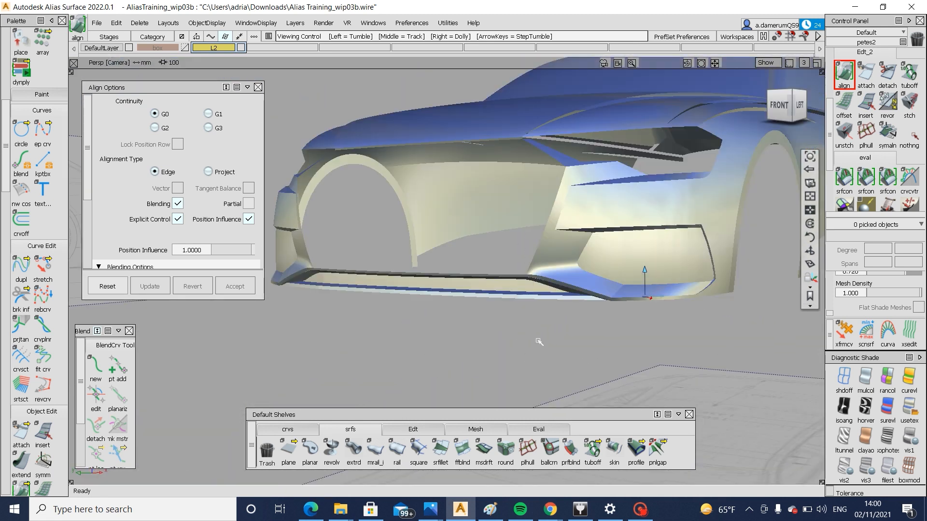
pyautogui.keyDown('alt'); pyautogui.keyDown('shift'); pyautogui.moveTo(540, 342); pyautogui.dragTo(493, 337, button='right'); pyautogui.keyUp('shift'); pyautogui.keyUp('alt')
pyautogui.keyDown('alt'); pyautogui.keyDown('shift'); pyautogui.moveTo(493, 337); pyautogui.dragTo(650, 355); pyautogui.keyUp('shift'); pyautogui.keyUp('alt')
pyautogui.keyDown('alt'); pyautogui.keyDown('shift'); pyautogui.moveTo(650, 356); pyautogui.dragTo(562, 340, button='right'); pyautogui.keyUp('shift'); pyautogui.keyUp('alt')
pyautogui.keyDown('alt'); pyautogui.keyDown('shift'); pyautogui.moveTo(562, 340); pyautogui.dragTo(519, 344); pyautogui.keyUp('shift'); pyautogui.keyUp('alt')
pyautogui.keyDown('alt'); pyautogui.keyDown('shift'); pyautogui.moveTo(519, 344); pyautogui.dragTo(585, 347, button='right'); pyautogui.keyUp('shift'); pyautogui.keyUp('alt')
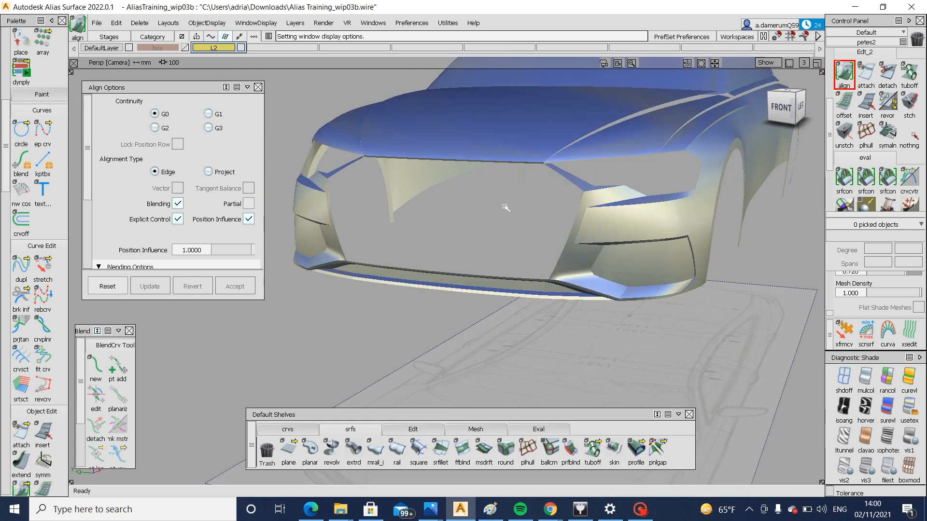
pyautogui.keyDown('alt'); pyautogui.keyDown('shift'); pyautogui.moveTo(459, 201); pyautogui.dragTo(400, 206, button='right'); pyautogui.keyUp('shift'); pyautogui.keyUp('alt')
pyautogui.keyDown('alt'); pyautogui.keyDown('shift'); pyautogui.moveTo(400, 207); pyautogui.dragTo(460, 352); pyautogui.keyUp('shift'); pyautogui.keyUp('alt')
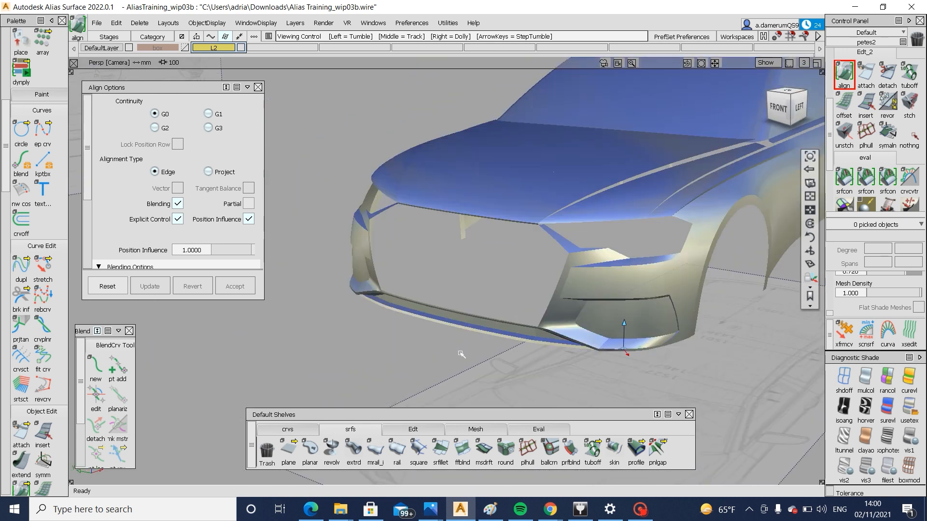
pyautogui.keyDown('alt'); pyautogui.keyDown('shift'); pyautogui.moveTo(460, 352); pyautogui.dragTo(657, 350, button='right'); pyautogui.keyUp('shift'); pyautogui.keyUp('alt')
pyautogui.keyDown('alt'); pyautogui.keyDown('shift'); pyautogui.moveTo(657, 349); pyautogui.dragTo(523, 347, button='middle'); pyautogui.keyUp('shift'); pyautogui.keyUp('alt')
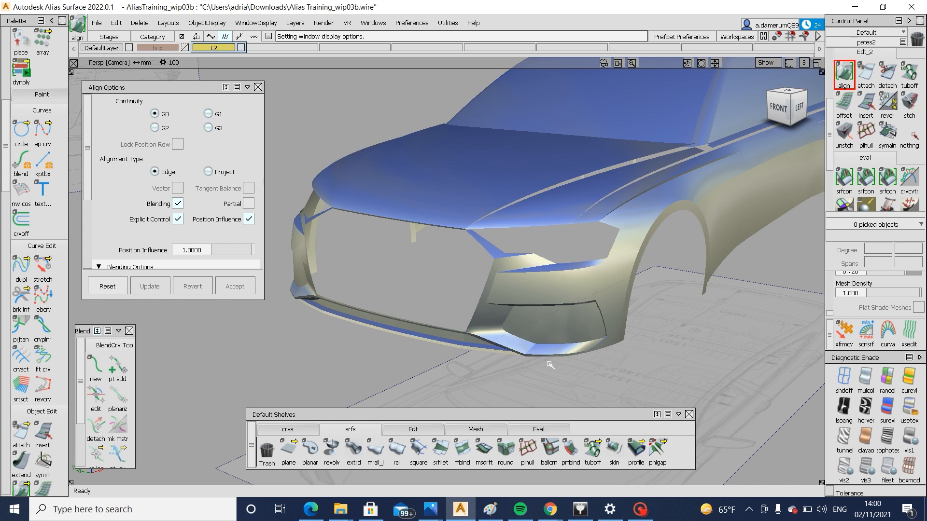
pyautogui.click(647, 520)
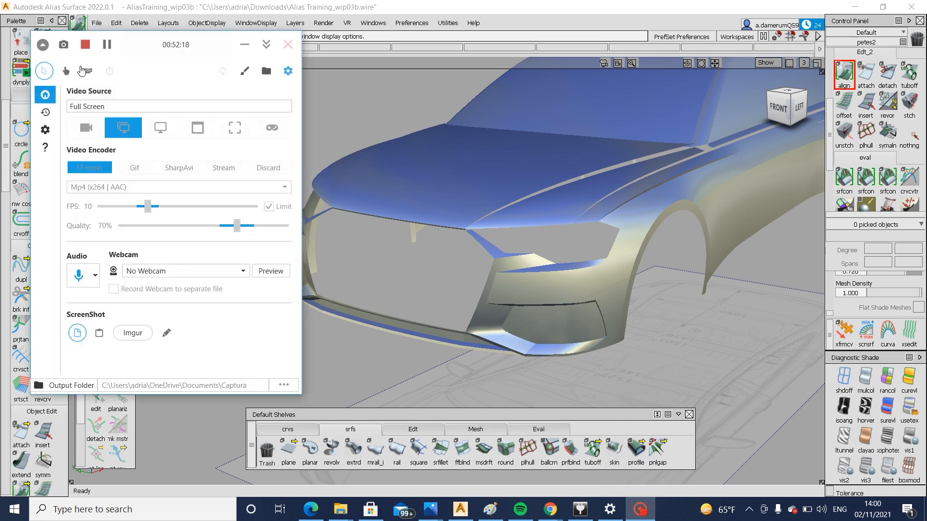
pyautogui.click(102, 47)
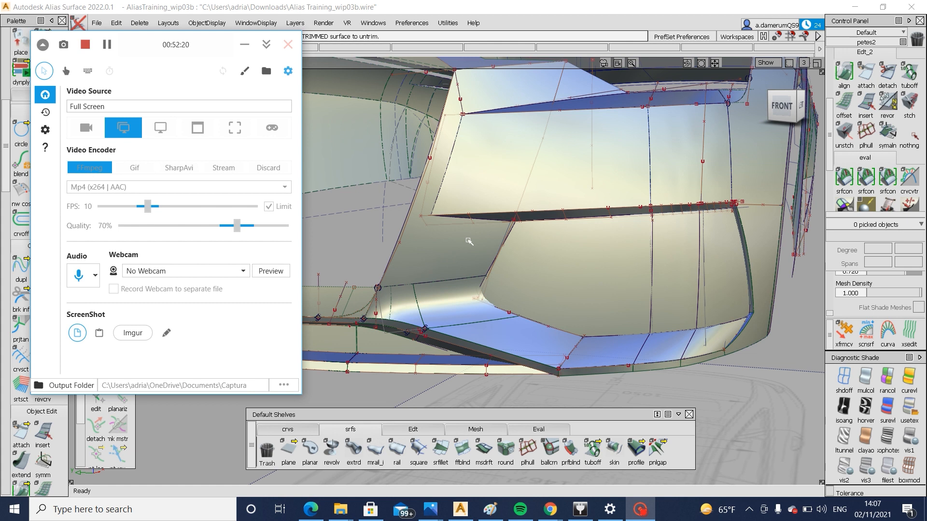
# Examine the lower corner of the grille opening where the rear wall meets the blend surface, picking and unpicking the wall surface
pyautogui.click(485, 244)
pyautogui.keyDown('alt'); pyautogui.keyDown('shift'); pyautogui.moveTo(407, 278); pyautogui.dragTo(346, 291); pyautogui.keyUp('shift'); pyautogui.keyUp('alt')
pyautogui.keyDown('alt'); pyautogui.keyDown('shift'); pyautogui.moveTo(333, 282); pyautogui.dragTo(398, 299, button='right'); pyautogui.keyUp('shift'); pyautogui.keyUp('alt')
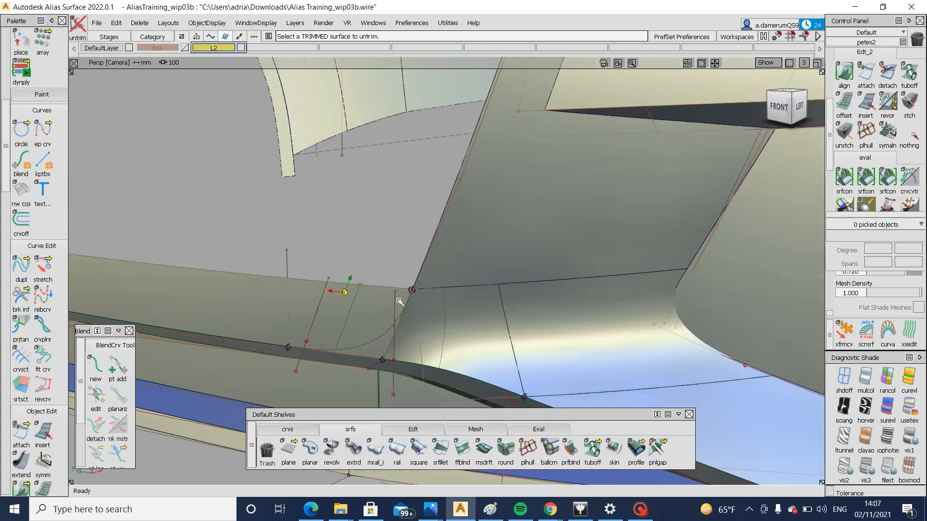
pyautogui.moveTo(398, 299)
pyautogui.keyDown('alt'); pyautogui.keyDown('shift'); pyautogui.mouseDown()
pyautogui.moveTo(442, 269)
pyautogui.moveTo(484, 283)
pyautogui.moveTo(422, 304)
pyautogui.moveTo(407, 292)
pyautogui.moveTo(368, 291)
pyautogui.mouseUp(); pyautogui.keyUp('shift'); pyautogui.keyUp('alt')
pyautogui.click(382, 288)
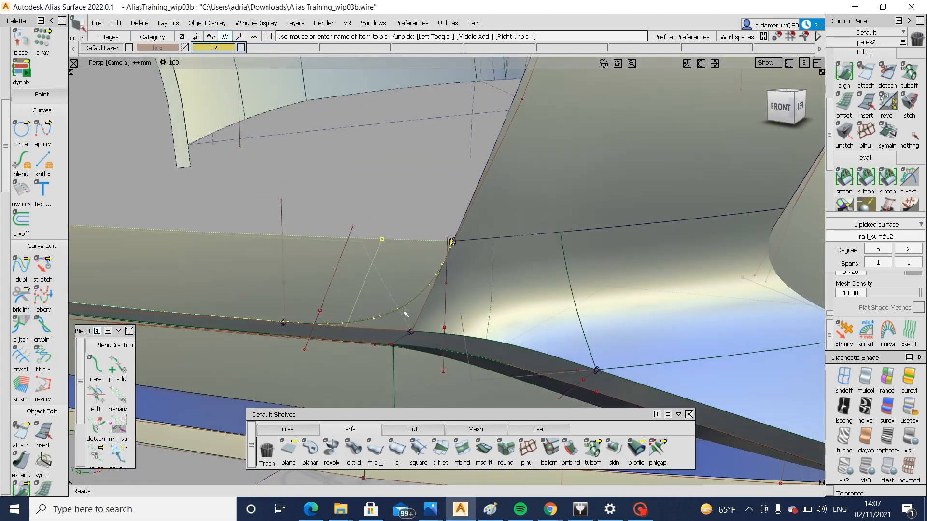
pyautogui.keyDown('ctrl'); pyautogui.keyDown('shift'); pyautogui.moveTo(400, 347); pyautogui.dragTo(427, 263); pyautogui.keyUp('shift'); pyautogui.keyUp('ctrl')
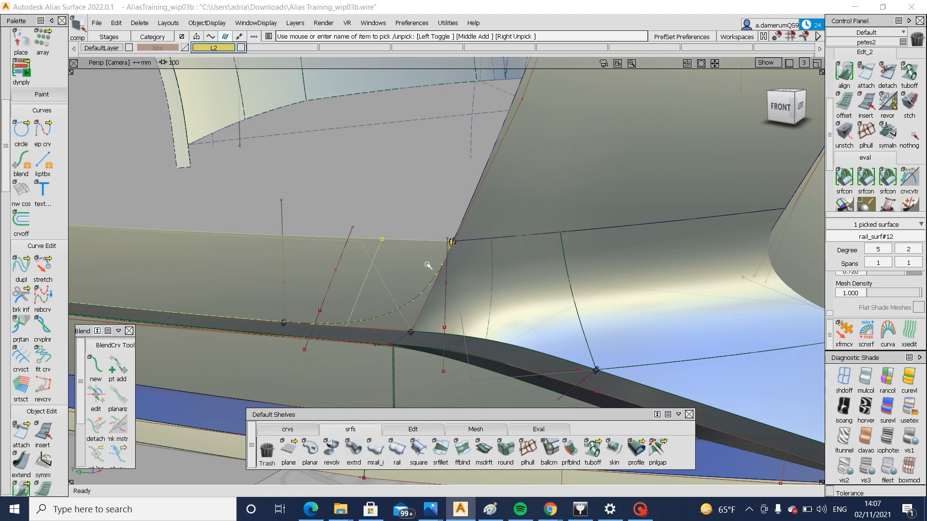
pyautogui.click(393, 292)
pyautogui.moveTo(402, 313)
pyautogui.keyDown('ctrl'); pyautogui.keyDown('shift'); pyautogui.mouseDown()
pyautogui.moveTo(403, 280)
pyautogui.moveTo(476, 269)
pyautogui.moveTo(488, 248)
pyautogui.mouseUp(); pyautogui.keyUp('shift'); pyautogui.keyUp('ctrl')
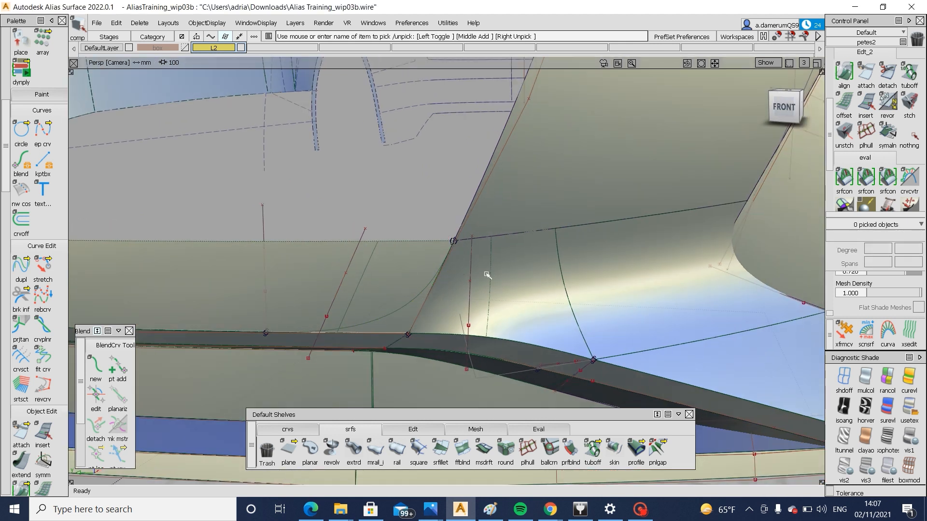
pyautogui.keyDown('alt'); pyautogui.keyDown('shift'); pyautogui.moveTo(361, 307); pyautogui.dragTo(445, 271); pyautogui.keyUp('shift'); pyautogui.keyUp('alt')
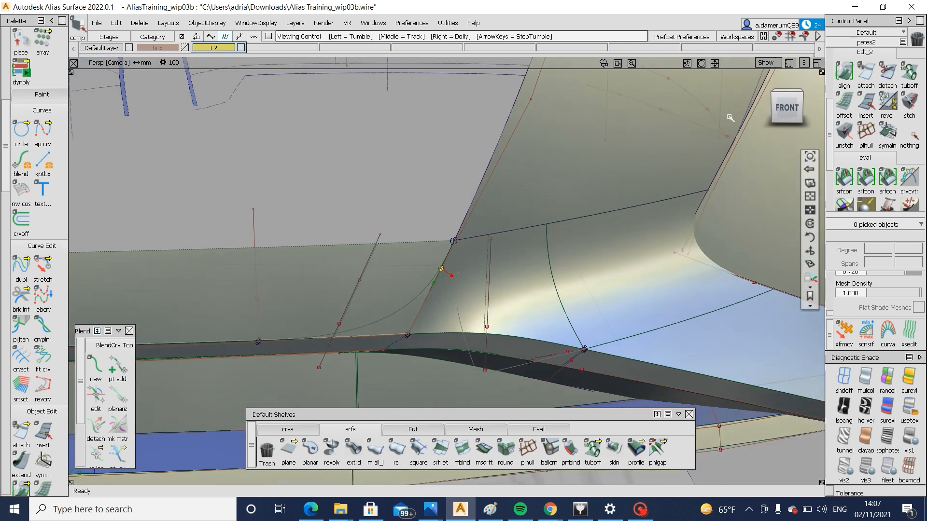
# In the front view, trim the side surface back to the near-vertical curve beside the grille opening's lower corner
pyautogui.click(786, 107)
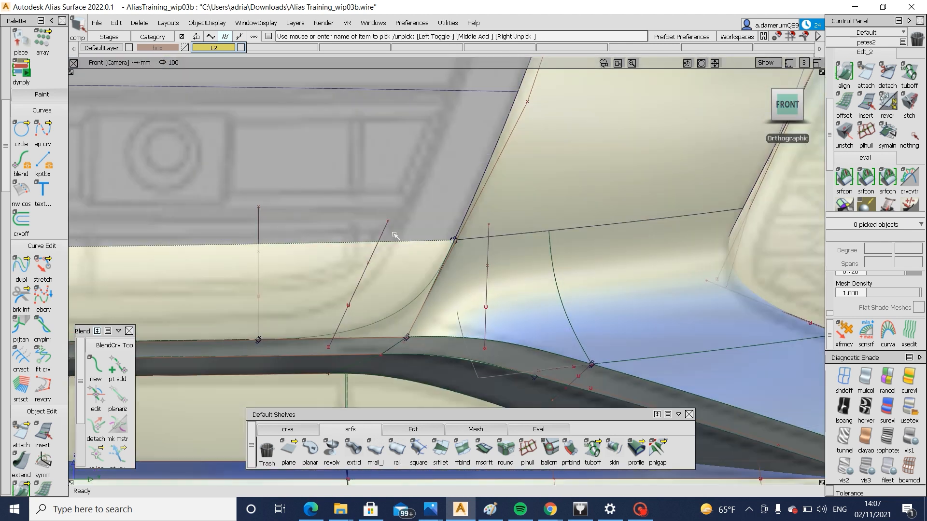
pyautogui.keyDown('ctrl'); pyautogui.keyDown('shift'); pyautogui.moveTo(549, 272); pyautogui.dragTo(508, 312); pyautogui.keyUp('shift'); pyautogui.keyUp('ctrl')
pyautogui.click(507, 313)
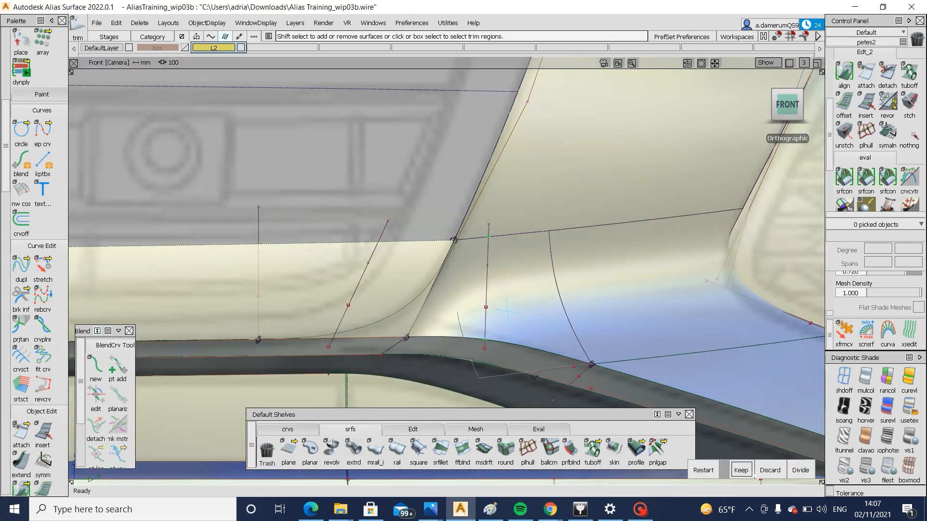
pyautogui.click(317, 309)
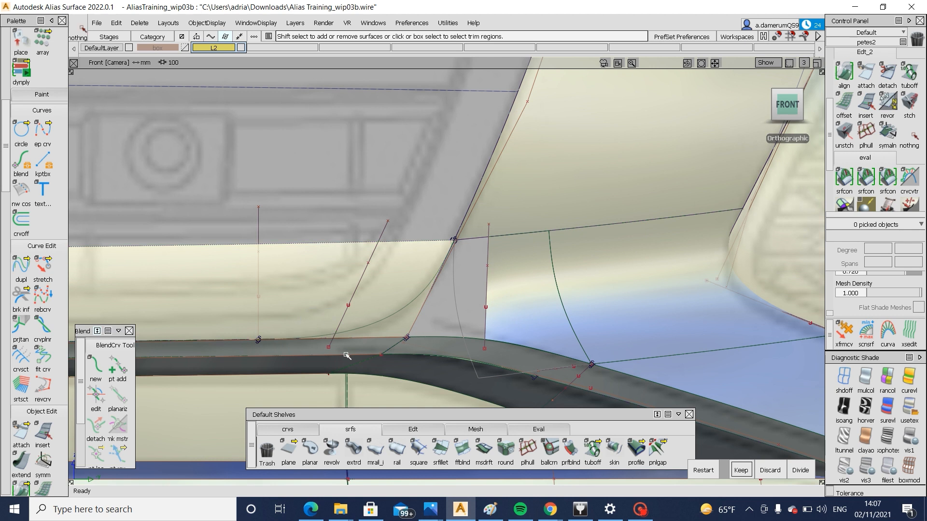
# Trim the front wall surface below the grille opening back to the slanted curve near the same corner
pyautogui.keyDown('ctrl'); pyautogui.keyDown('shift'); pyautogui.moveTo(346, 356); pyautogui.dragTo(369, 332); pyautogui.keyUp('shift'); pyautogui.keyUp('ctrl')
pyautogui.click(368, 332)
pyautogui.press('Delete')
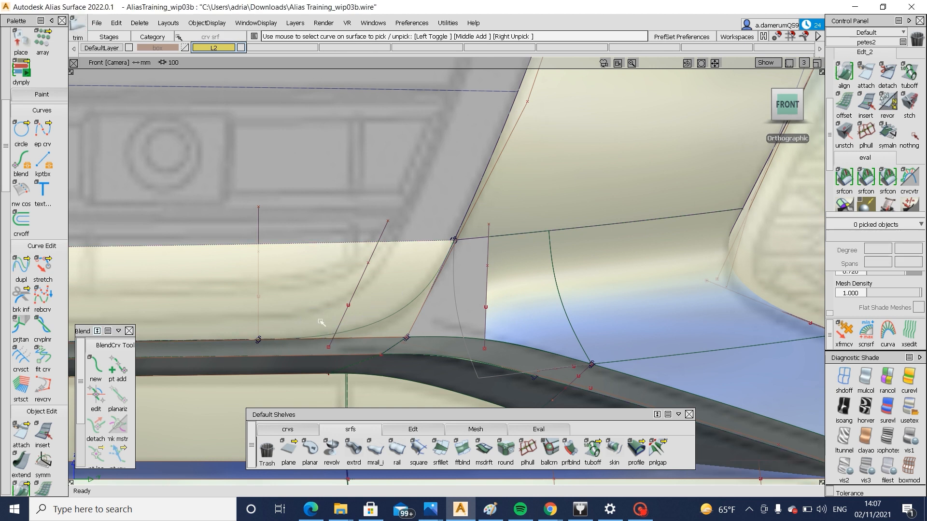
pyautogui.hotkey('ctrl', 'z')
pyautogui.hotkey('ctrl', 'z')
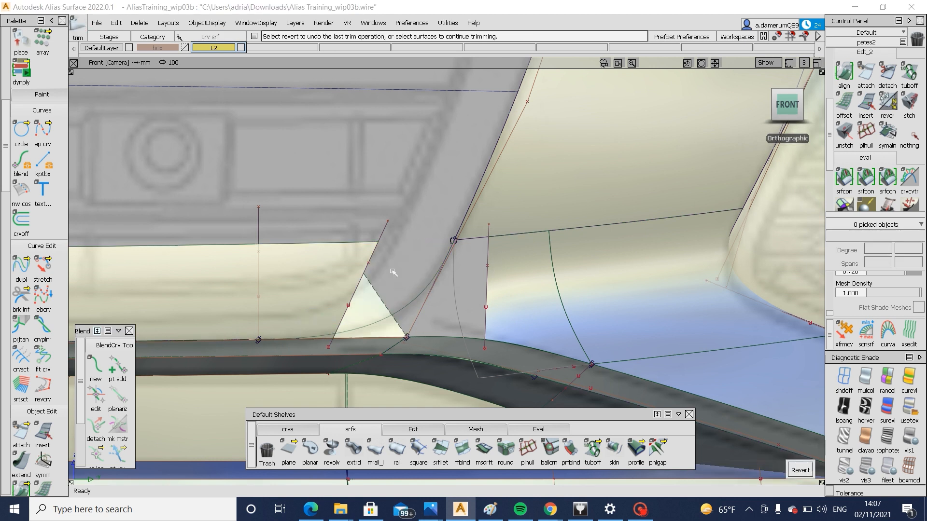
pyautogui.keyDown('alt'); pyautogui.keyDown('shift'); pyautogui.moveTo(588, 281); pyautogui.dragTo(470, 417); pyautogui.keyUp('shift'); pyautogui.keyUp('alt')
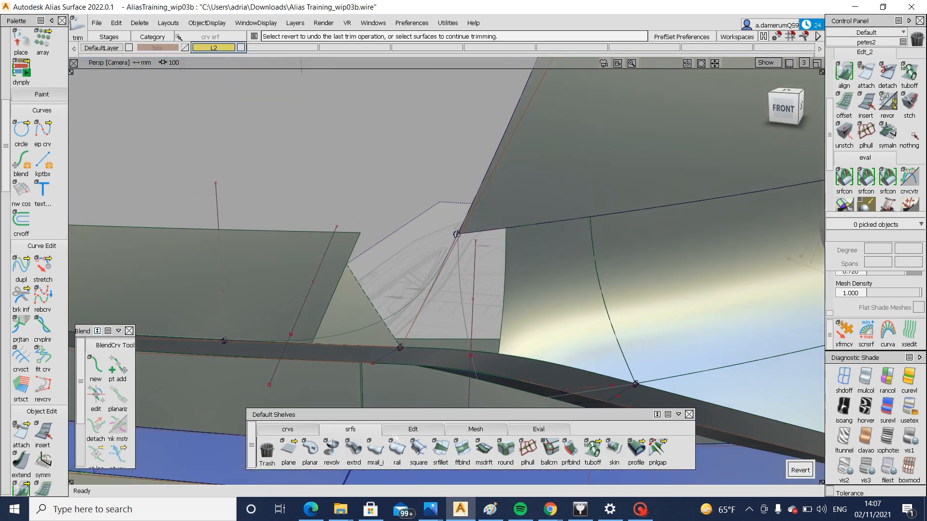
# Bridge the two trimmed edges with a Freeform Blend using G2 Curvature on both sides and inspect its upper edge
pyautogui.click(462, 450)
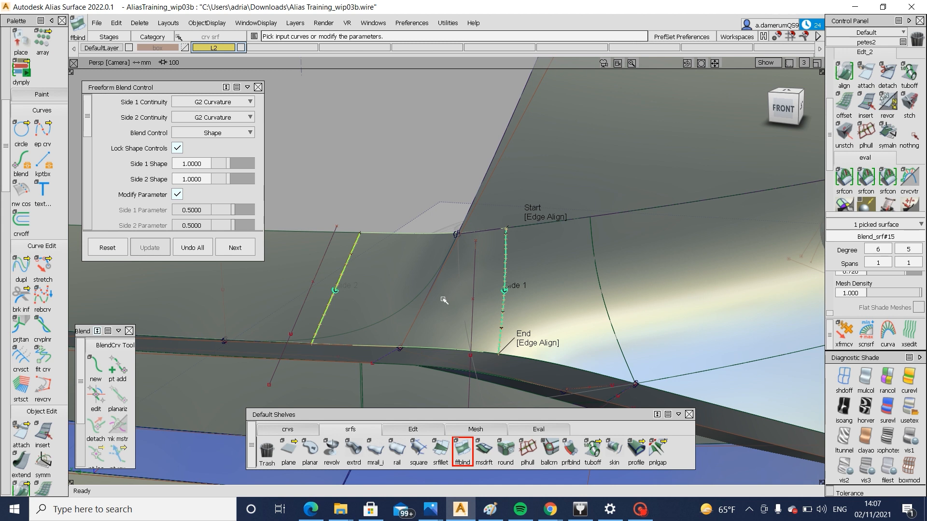
pyautogui.keyDown('alt'); pyautogui.keyDown('shift'); pyautogui.moveTo(444, 301); pyautogui.dragTo(493, 248); pyautogui.keyUp('shift'); pyautogui.keyUp('alt')
pyautogui.keyDown('alt'); pyautogui.keyDown('shift'); pyautogui.moveTo(492, 248); pyautogui.dragTo(494, 226, button='right'); pyautogui.keyUp('shift'); pyautogui.keyUp('alt')
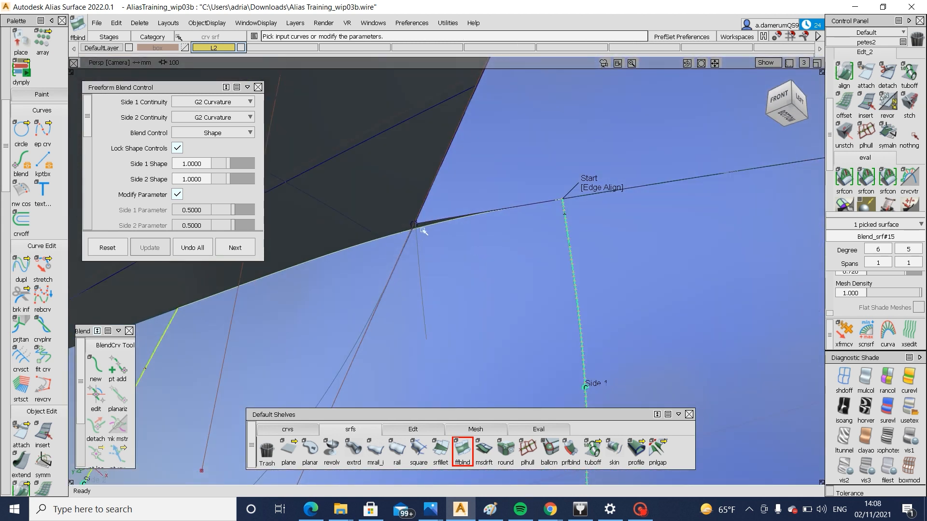
pyautogui.keyDown('alt'); pyautogui.keyDown('shift'); pyautogui.moveTo(424, 235); pyautogui.dragTo(483, 280); pyautogui.keyUp('shift'); pyautogui.keyUp('alt')
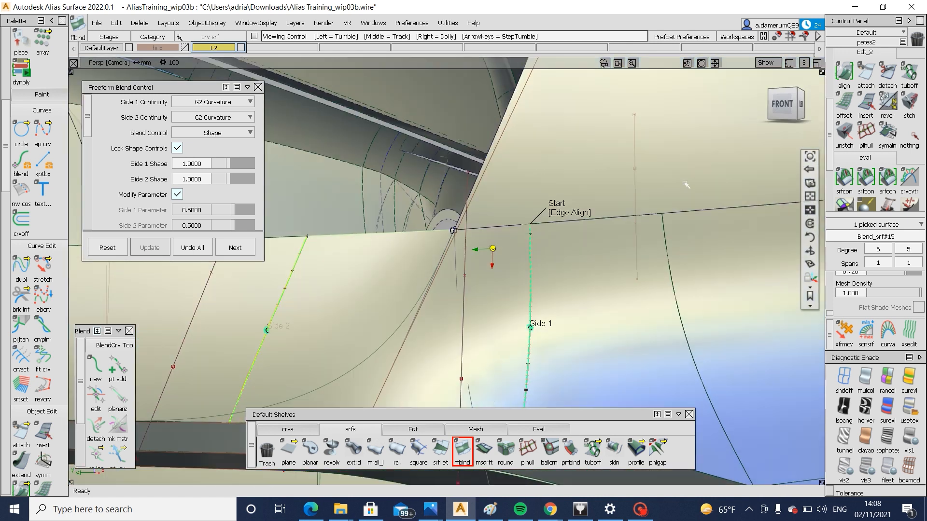
# In the front view, draw a nearly horizontal edit point curve across the corner blend from its side edge past the corner arc
pyautogui.click(782, 104)
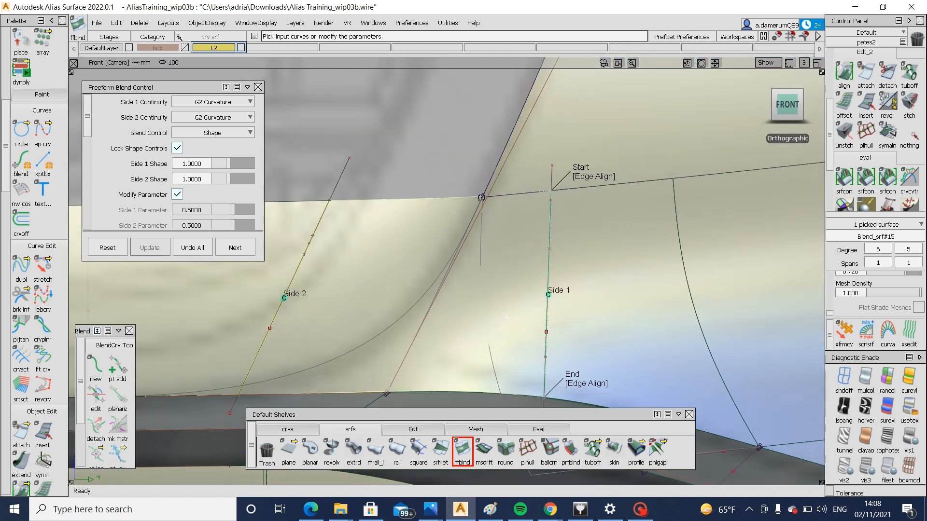
pyautogui.keyDown('ctrl'); pyautogui.keyDown('shift'); pyautogui.moveTo(458, 313); pyautogui.dragTo(447, 344); pyautogui.keyUp('shift'); pyautogui.keyUp('ctrl')
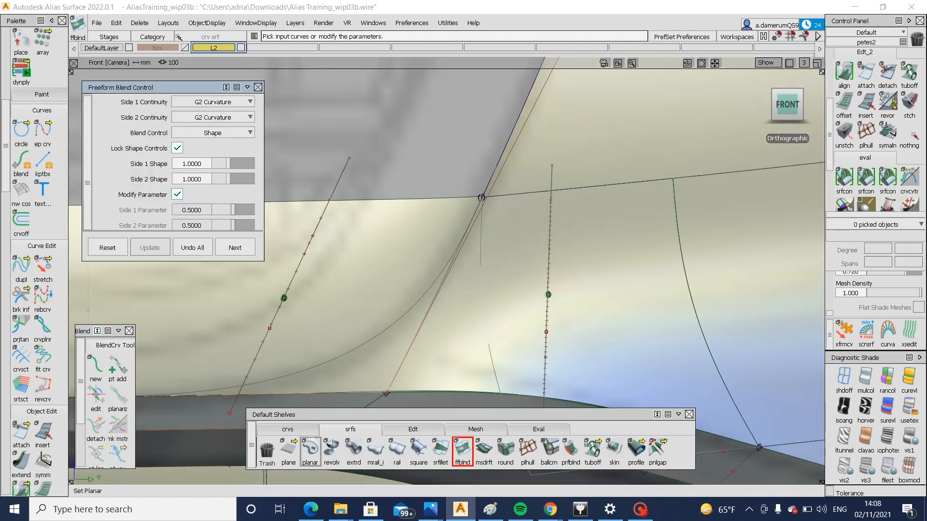
pyautogui.click(289, 430)
pyautogui.click(310, 450)
pyautogui.click(548, 296)
pyautogui.click(408, 303)
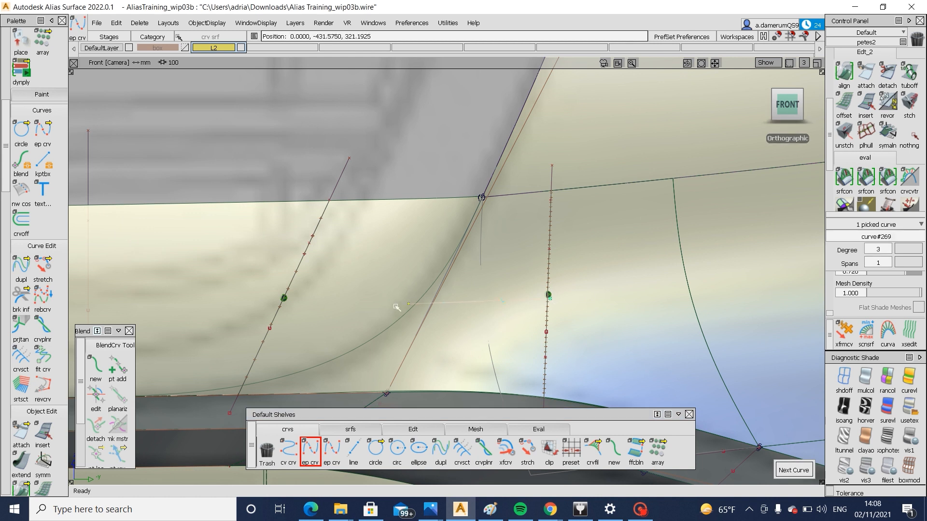
pyautogui.keyDown('ctrl'); pyautogui.keyDown('shift'); pyautogui.moveTo(472, 360); pyautogui.dragTo(504, 283); pyautogui.keyUp('shift'); pyautogui.keyUp('ctrl')
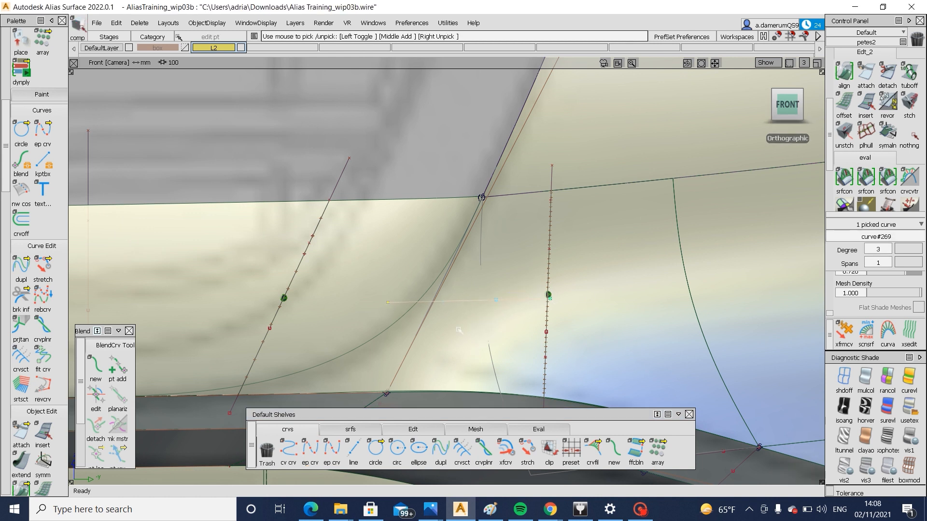
# Project the horizontal curve and corner arc onto the blend surface along the view and trim away its upper area
pyautogui.click(457, 328)
pyautogui.keyDown('ctrl'); pyautogui.keyDown('shift'); pyautogui.moveTo(425, 313); pyautogui.dragTo(474, 312, button='middle'); pyautogui.keyUp('shift'); pyautogui.keyUp('ctrl')
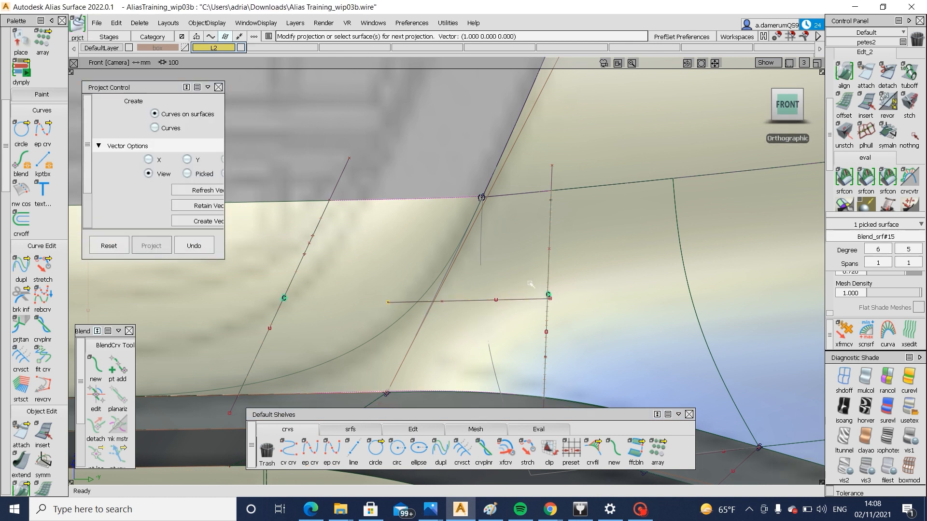
pyautogui.keyDown('ctrl'); pyautogui.keyDown('shift'); pyautogui.moveTo(425, 345); pyautogui.dragTo(509, 286); pyautogui.keyUp('shift'); pyautogui.keyUp('ctrl')
pyautogui.click(321, 339)
pyautogui.keyDown('ctrl'); pyautogui.keyDown('shift'); pyautogui.moveTo(321, 339); pyautogui.dragTo(377, 343, button='middle'); pyautogui.keyUp('shift'); pyautogui.keyUp('ctrl')
pyautogui.keyDown('ctrl'); pyautogui.keyDown('shift'); pyautogui.moveTo(516, 305); pyautogui.dragTo(466, 344, button='middle'); pyautogui.keyUp('shift'); pyautogui.keyUp('ctrl')
pyautogui.click(735, 466)
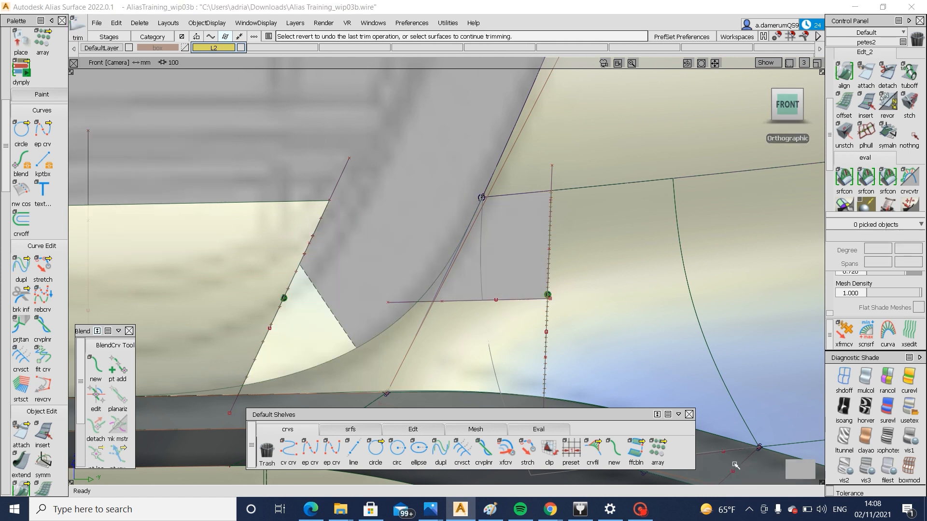
pyautogui.keyDown('alt'); pyautogui.keyDown('shift'); pyautogui.moveTo(464, 267); pyautogui.dragTo(445, 276); pyautogui.keyUp('shift'); pyautogui.keyUp('alt')
pyautogui.click(444, 283)
pyautogui.keyDown('alt'); pyautogui.keyDown('shift'); pyautogui.moveTo(552, 283); pyautogui.dragTo(489, 320); pyautogui.keyUp('shift'); pyautogui.keyUp('alt')
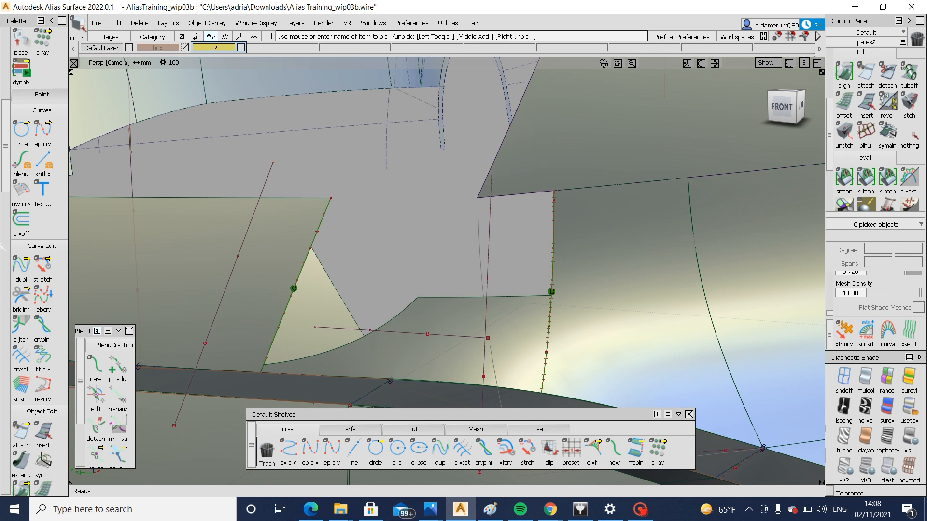
# Create a blend curve from the trimmed surface's inner corner up to the lower corner of the upper side surface
pyautogui.click(96, 368)
pyautogui.click(416, 298)
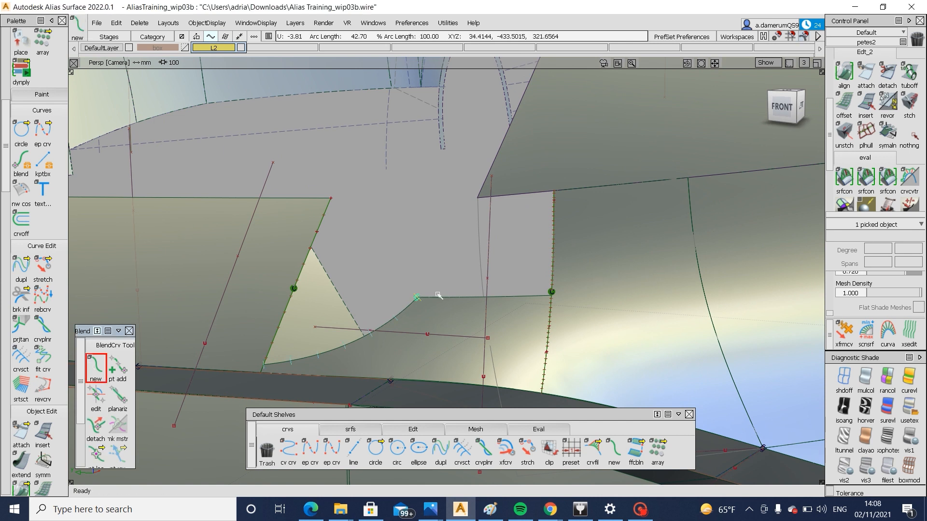
pyautogui.click(484, 184)
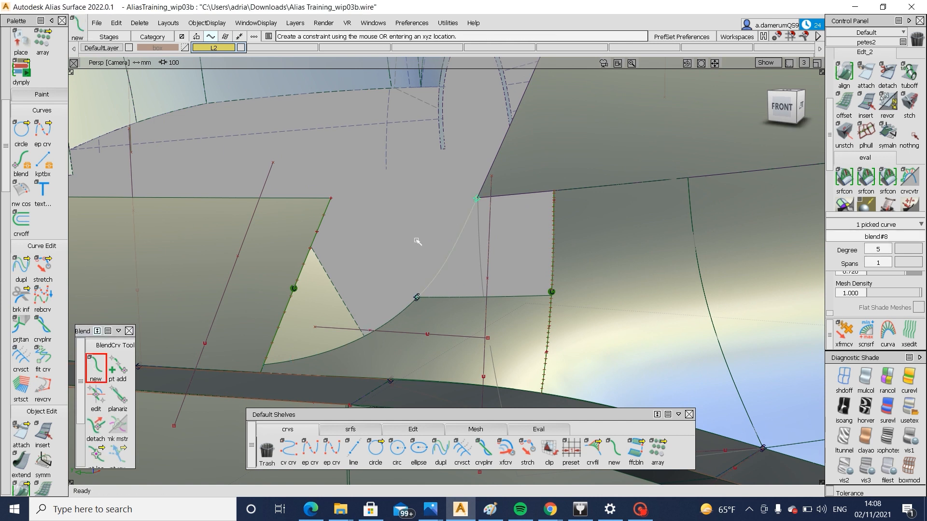
pyautogui.keyDown('alt'); pyautogui.keyDown('shift'); pyautogui.moveTo(476, 244); pyautogui.dragTo(702, 105); pyautogui.keyUp('shift'); pyautogui.keyUp('alt')
pyautogui.click(791, 105)
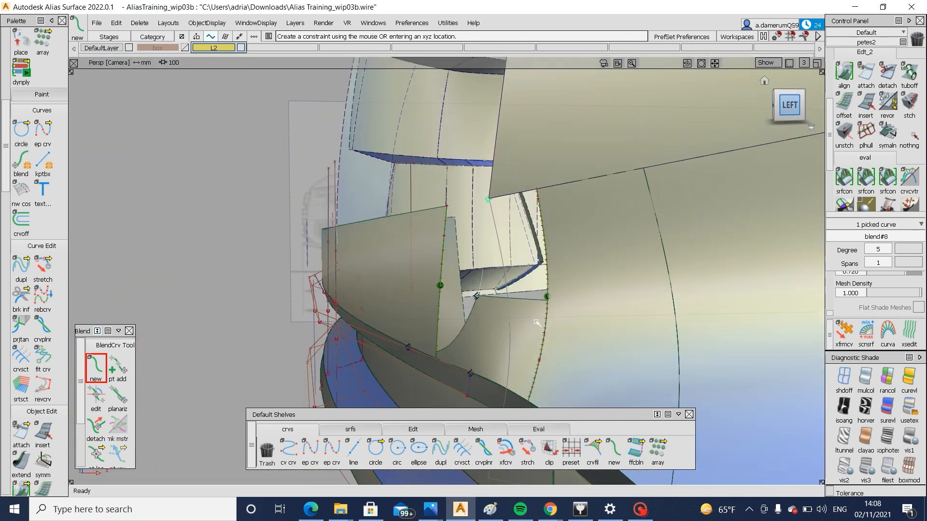
pyautogui.keyDown('alt'); pyautogui.keyDown('shift'); pyautogui.moveTo(560, 244); pyautogui.dragTo(578, 196, button='middle'); pyautogui.keyUp('shift'); pyautogui.keyUp('alt')
# Display the control vertices and hull of the trimmed corner blend surface
pyautogui.keyDown('ctrl'); pyautogui.keyDown('shift'); pyautogui.moveTo(540, 343); pyautogui.dragTo(478, 343); pyautogui.keyUp('shift'); pyautogui.keyUp('ctrl')
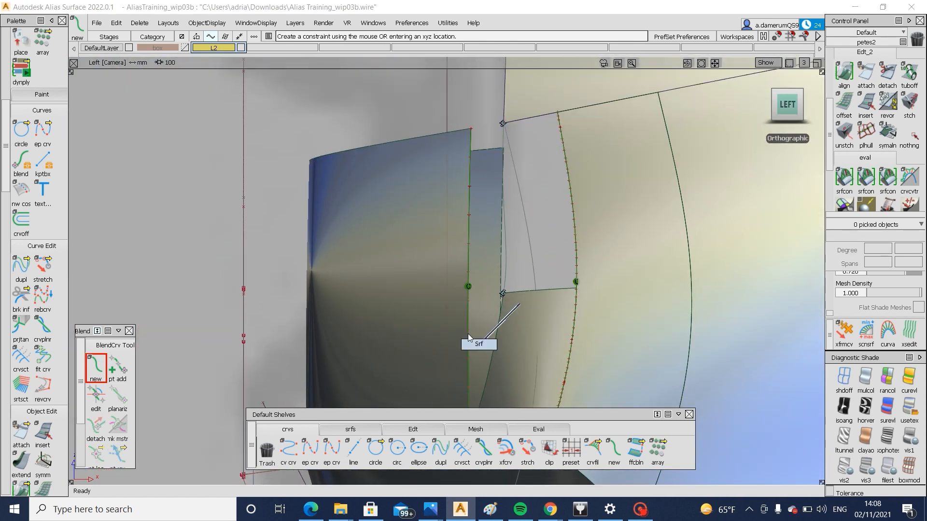
pyautogui.click(469, 317)
pyautogui.keyDown('alt'); pyautogui.keyDown('shift'); pyautogui.moveTo(470, 317); pyautogui.dragTo(475, 255, button='middle'); pyautogui.keyUp('shift'); pyautogui.keyUp('alt')
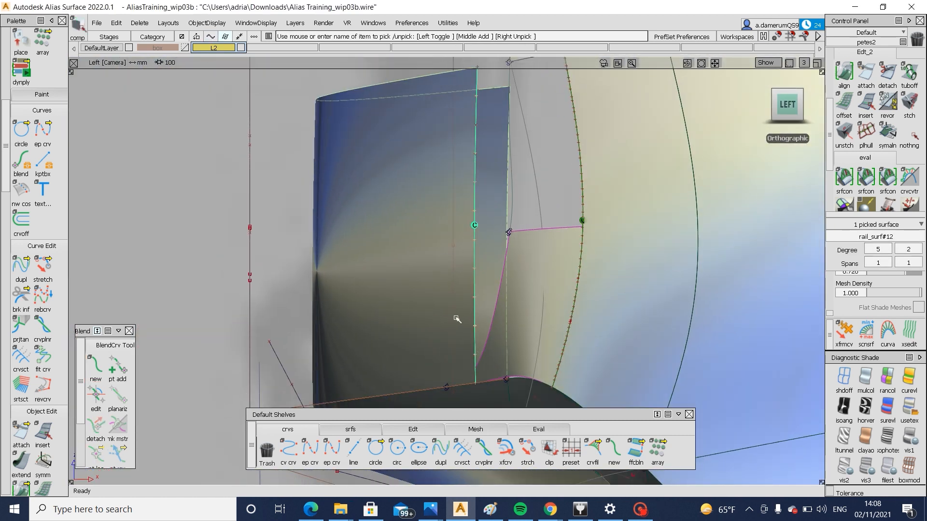
pyautogui.keyDown('ctrl'); pyautogui.keyDown('shift'); pyautogui.moveTo(535, 340); pyautogui.dragTo(537, 289); pyautogui.keyUp('shift'); pyautogui.keyUp('ctrl')
pyautogui.click(524, 299)
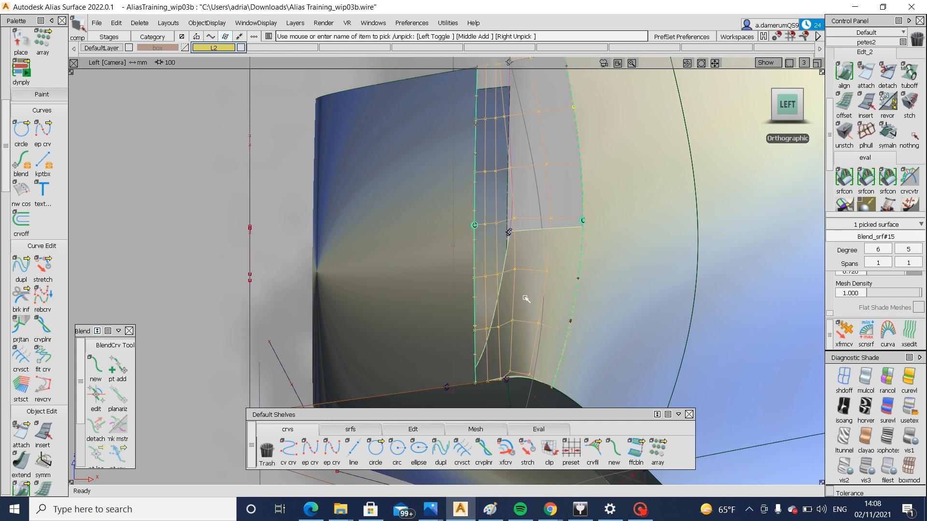
pyautogui.keyDown('alt'); pyautogui.keyDown('shift'); pyautogui.moveTo(524, 300); pyautogui.dragTo(520, 322, button='middle'); pyautogui.keyUp('shift'); pyautogui.keyUp('alt')
pyautogui.keyDown('ctrl'); pyautogui.keyDown('shift'); pyautogui.moveTo(520, 322); pyautogui.dragTo(517, 284); pyautogui.keyUp('shift'); pyautogui.keyUp('ctrl')
pyautogui.keyDown('alt'); pyautogui.keyDown('shift'); pyautogui.moveTo(446, 273); pyautogui.dragTo(558, 269); pyautogui.keyUp('shift'); pyautogui.keyUp('alt')
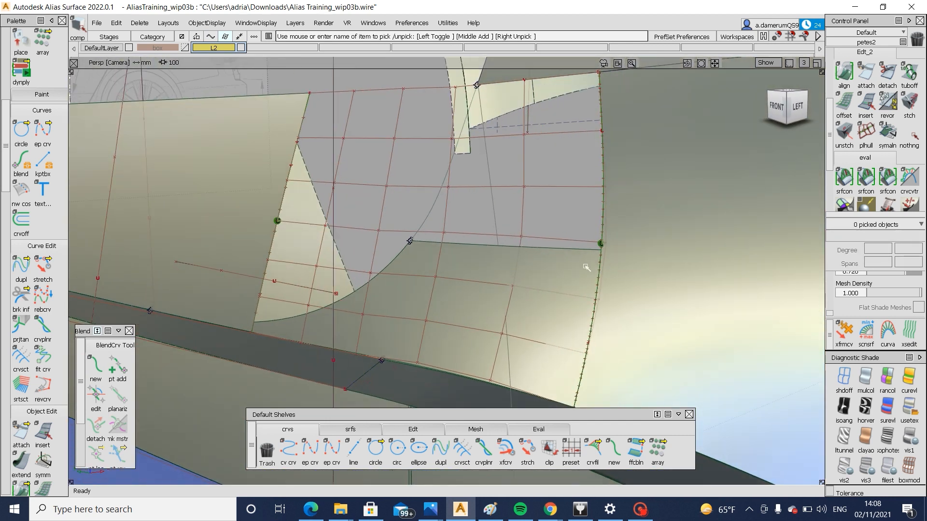
# Move the corner blend surface's control vertex nearest the trimmed inner corner in the left view
pyautogui.keyDown('ctrl'); pyautogui.keyDown('shift'); pyautogui.moveTo(382, 247); pyautogui.dragTo(425, 236); pyautogui.keyUp('shift'); pyautogui.keyUp('ctrl')
pyautogui.click(444, 233)
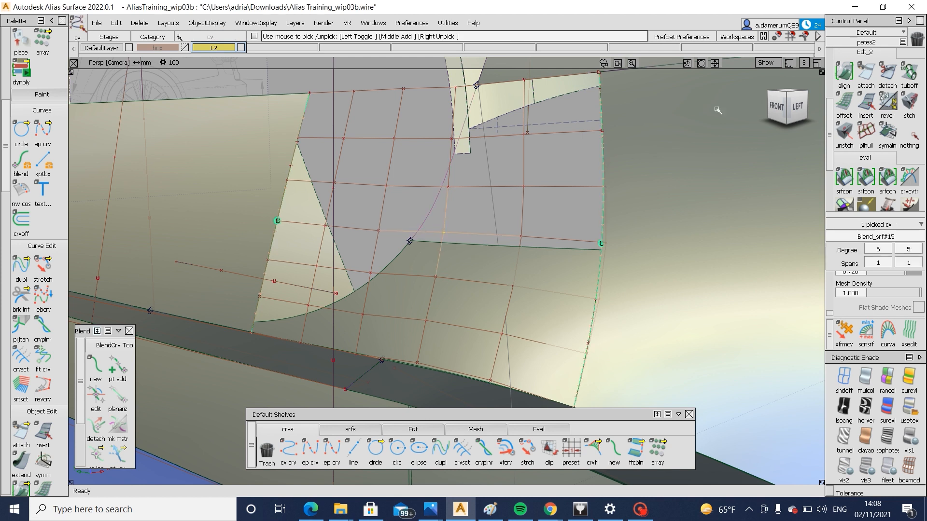
pyautogui.click(798, 106)
pyautogui.keyDown('ctrl'); pyautogui.keyDown('shift'); pyautogui.moveTo(703, 281); pyautogui.dragTo(703, 191, button='right'); pyautogui.keyUp('shift'); pyautogui.keyUp('ctrl')
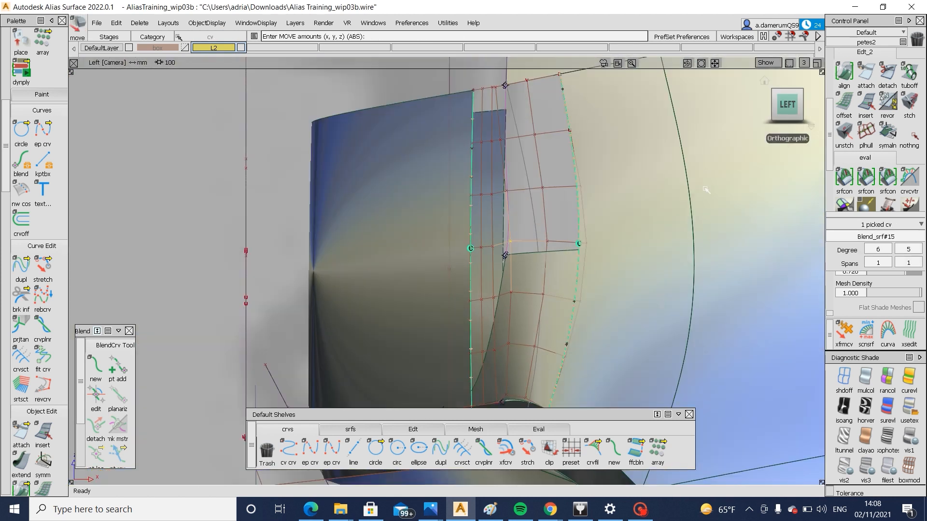
pyautogui.click(702, 188)
pyautogui.press('Return')
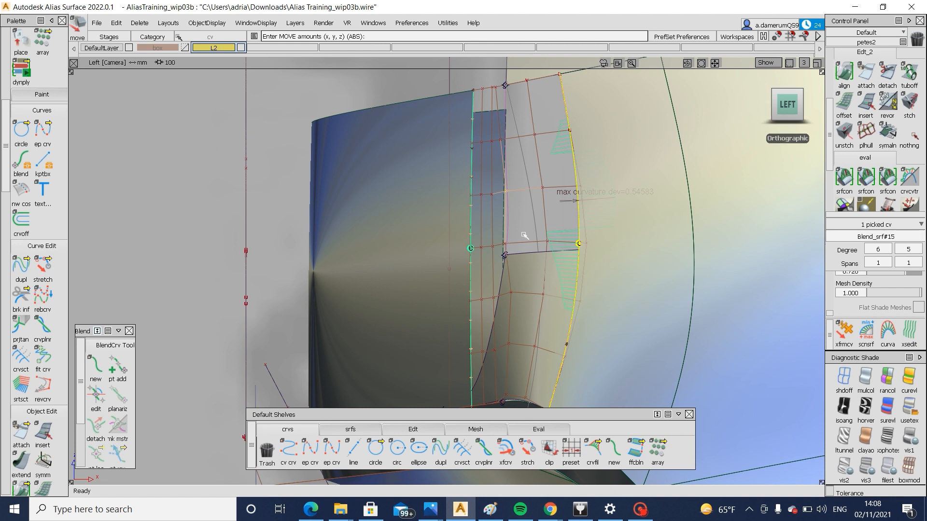
# Pick the new corner blend curve and display its control vertices for comparison with the surface hull
pyautogui.keyDown('ctrl'); pyautogui.keyDown('shift'); pyautogui.moveTo(481, 200); pyautogui.dragTo(511, 221); pyautogui.keyUp('shift'); pyautogui.keyUp('ctrl')
pyautogui.click(509, 220)
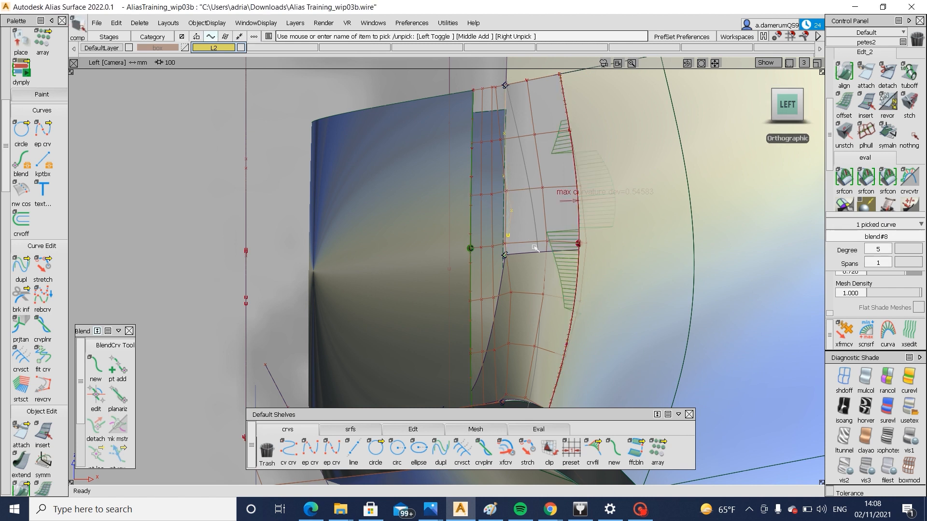
pyautogui.keyDown('alt'); pyautogui.keyDown('shift'); pyautogui.moveTo(509, 220); pyautogui.dragTo(534, 191, button='right'); pyautogui.keyUp('shift'); pyautogui.keyUp('alt')
pyautogui.keyDown('alt'); pyautogui.keyDown('shift'); pyautogui.moveTo(534, 191); pyautogui.dragTo(503, 241, button='middle'); pyautogui.keyUp('shift'); pyautogui.keyUp('alt')
pyautogui.keyDown('ctrl'); pyautogui.keyDown('shift'); pyautogui.moveTo(507, 264); pyautogui.dragTo(511, 225); pyautogui.keyUp('shift'); pyautogui.keyUp('ctrl')
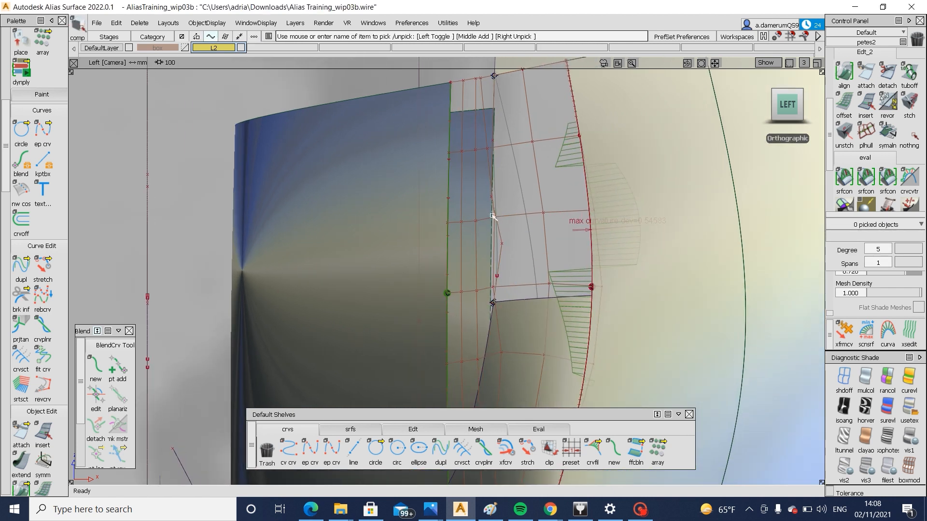
# Move the blend surface's two upper control vertices beside the blend curve to even out the hull line
pyautogui.click(499, 219)
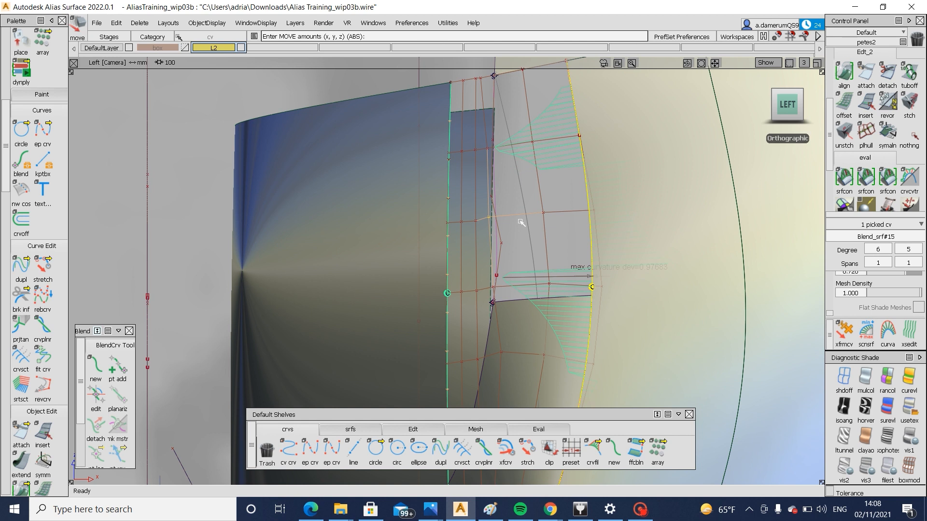
pyautogui.moveTo(485, 176); pyautogui.dragTo(485, 175)
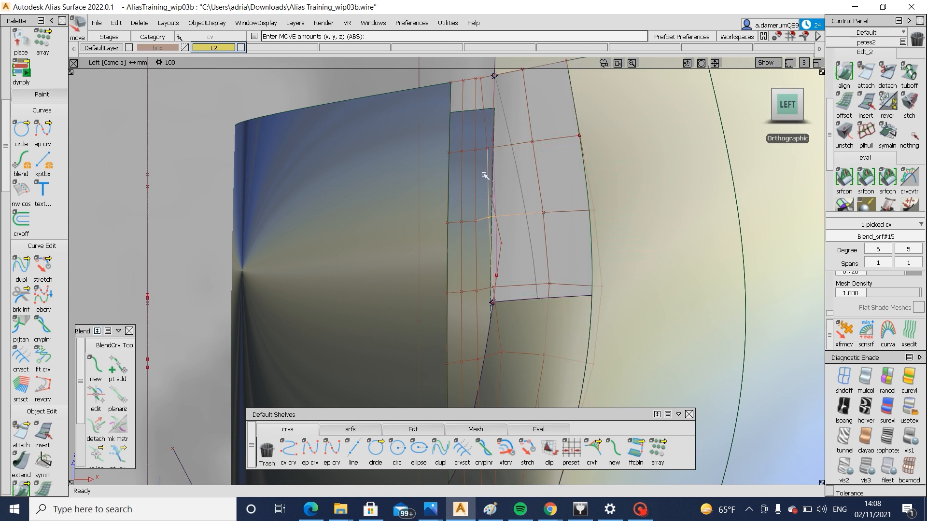
pyautogui.click(488, 149)
pyautogui.moveTo(524, 179); pyautogui.dragTo(518, 179, button='middle')
# Move the hull control vertex just below the trimmed inner corner by about -0.81 in X and -0.10 in Z
pyautogui.keyDown('alt'); pyautogui.keyDown('shift'); pyautogui.moveTo(503, 311); pyautogui.dragTo(522, 232, button='middle'); pyautogui.keyUp('shift'); pyautogui.keyUp('alt')
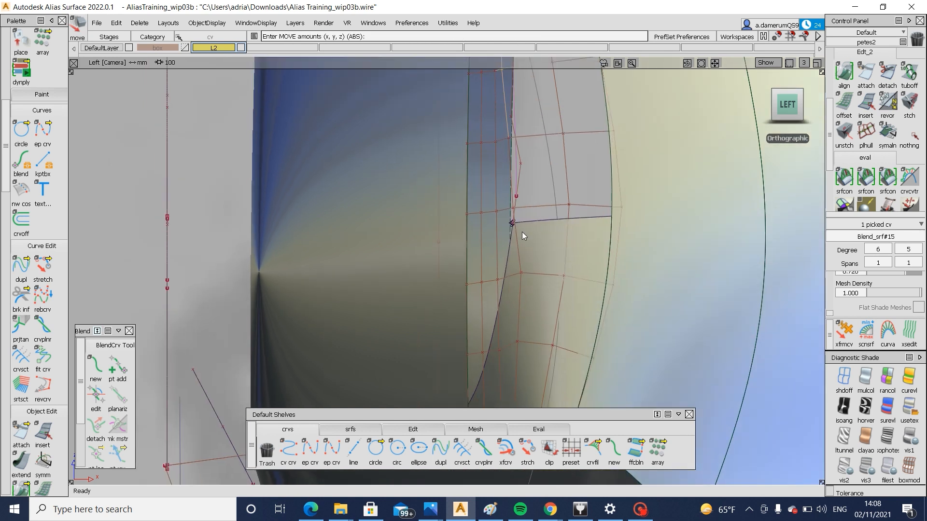
pyautogui.keyDown('ctrl'); pyautogui.keyDown('shift'); pyautogui.moveTo(523, 239); pyautogui.dragTo(527, 282); pyautogui.keyUp('shift'); pyautogui.keyUp('ctrl')
pyautogui.click(522, 274)
pyautogui.keyDown('ctrl'); pyautogui.keyDown('shift'); pyautogui.moveTo(530, 283); pyautogui.dragTo(534, 254, button='middle'); pyautogui.keyUp('shift'); pyautogui.keyUp('ctrl')
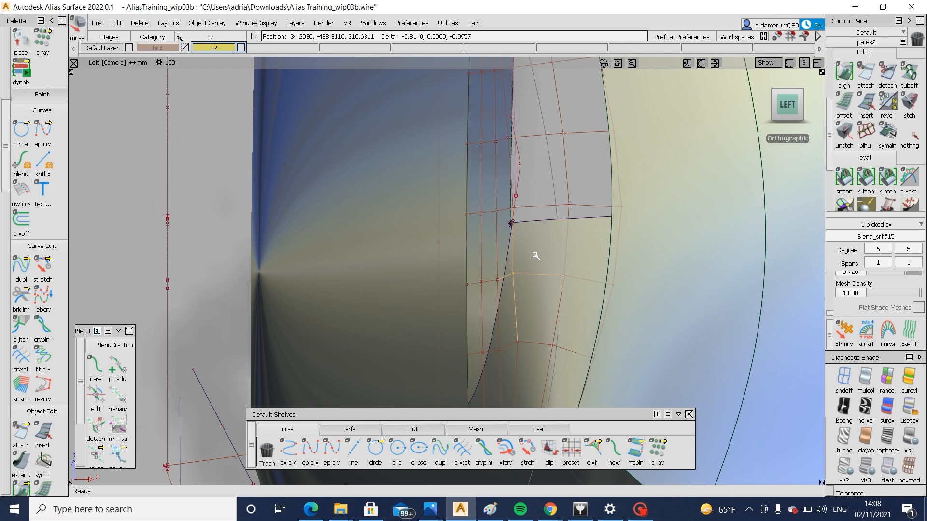
# Move the next lower hull control vertex forward into line with the one above it and clear the selection
pyautogui.keyDown('ctrl'); pyautogui.keyDown('shift'); pyautogui.moveTo(514, 285); pyautogui.dragTo(511, 320); pyautogui.keyUp('shift'); pyautogui.keyUp('ctrl')
pyautogui.click(519, 343)
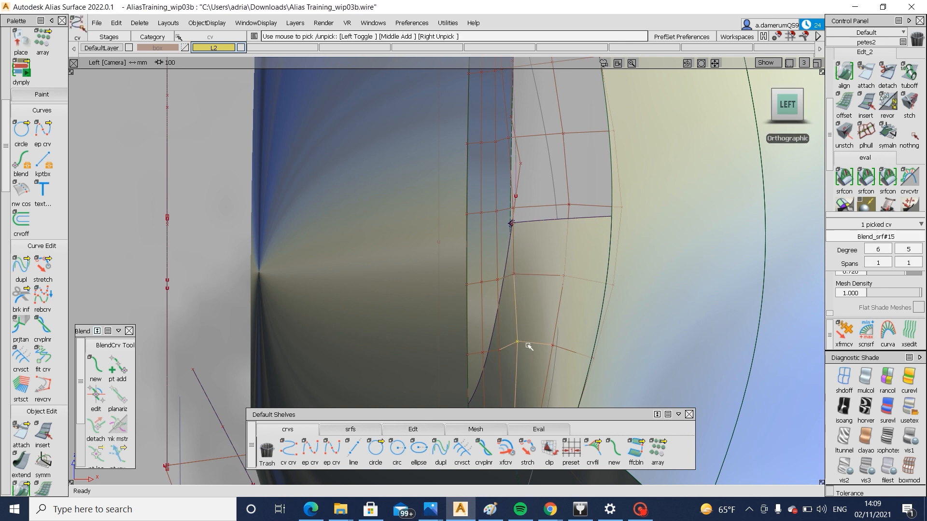
pyautogui.keyDown('ctrl'); pyautogui.keyDown('shift'); pyautogui.moveTo(530, 348); pyautogui.dragTo(533, 317, button='middle'); pyautogui.keyUp('shift'); pyautogui.keyUp('ctrl')
pyautogui.moveTo(533, 316); pyautogui.dragTo(533, 318, button='middle')
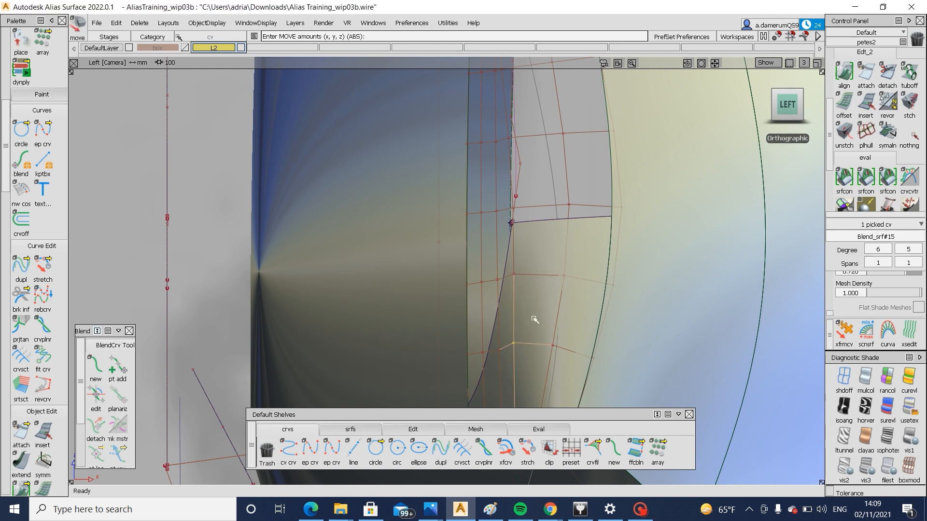
pyautogui.keyDown('ctrl'); pyautogui.keyDown('shift'); pyautogui.moveTo(534, 319); pyautogui.dragTo(525, 342); pyautogui.keyUp('shift'); pyautogui.keyUp('ctrl')
pyautogui.keyDown('alt'); pyautogui.keyDown('shift'); pyautogui.moveTo(467, 300); pyautogui.dragTo(457, 303, button='right'); pyautogui.keyUp('shift'); pyautogui.keyUp('alt')
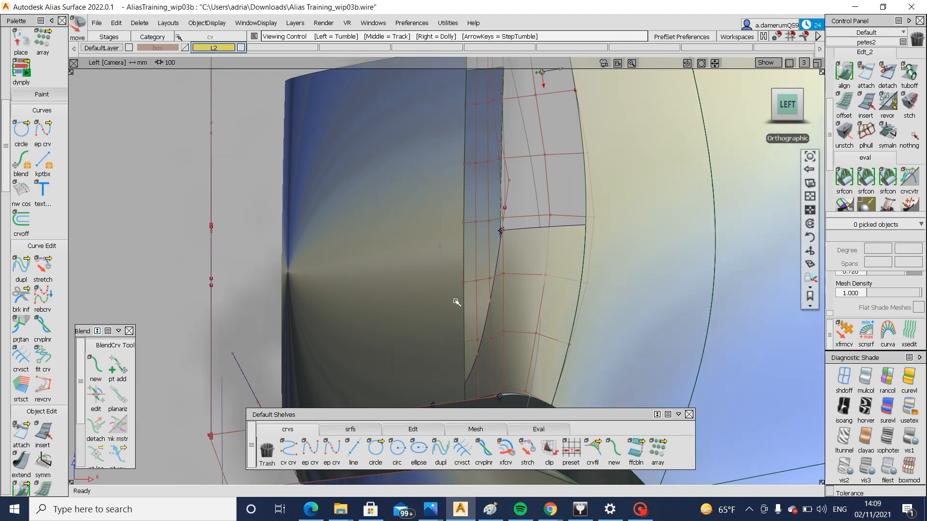
# Pick the front rail surface beside the corner blend and display its control vertices
pyautogui.keyDown('ctrl'); pyautogui.keyDown('shift'); pyautogui.moveTo(459, 276); pyautogui.dragTo(436, 313); pyautogui.keyUp('shift'); pyautogui.keyUp('ctrl')
pyautogui.click(436, 313)
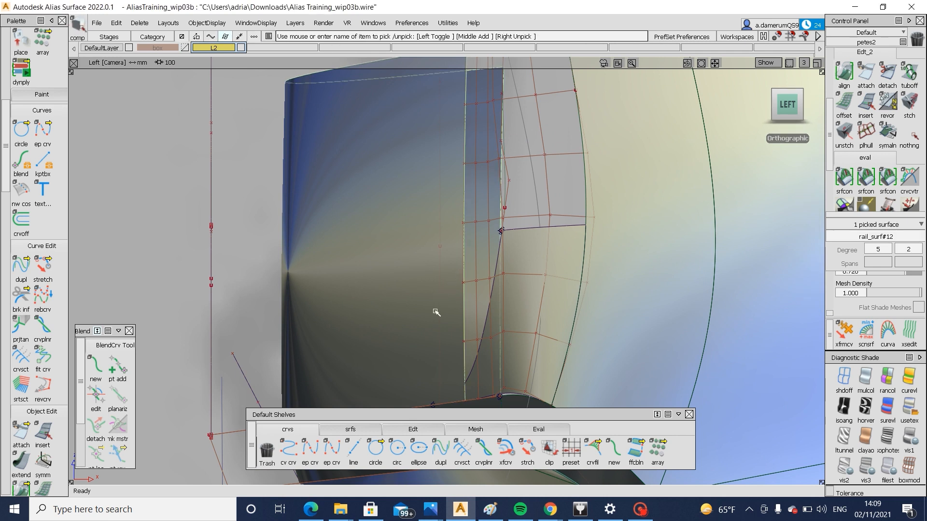
pyautogui.keyDown('alt'); pyautogui.keyDown('shift'); pyautogui.moveTo(429, 330); pyautogui.dragTo(451, 328, button='middle'); pyautogui.keyUp('shift'); pyautogui.keyUp('alt')
pyautogui.keyDown('ctrl'); pyautogui.keyDown('shift'); pyautogui.moveTo(454, 338); pyautogui.dragTo(449, 360); pyautogui.keyUp('shift'); pyautogui.keyUp('ctrl')
pyautogui.keyDown('ctrl'); pyautogui.keyDown('shift'); pyautogui.moveTo(490, 269); pyautogui.dragTo(453, 310); pyautogui.keyUp('shift'); pyautogui.keyUp('ctrl')
pyautogui.moveTo(493, 265)
pyautogui.keyDown('alt'); pyautogui.keyDown('shift'); pyautogui.mouseDown(button='right')
pyautogui.moveTo(477, 301)
pyautogui.moveTo(488, 275)
pyautogui.mouseUp(button='right'); pyautogui.keyUp('shift'); pyautogui.keyUp('alt')
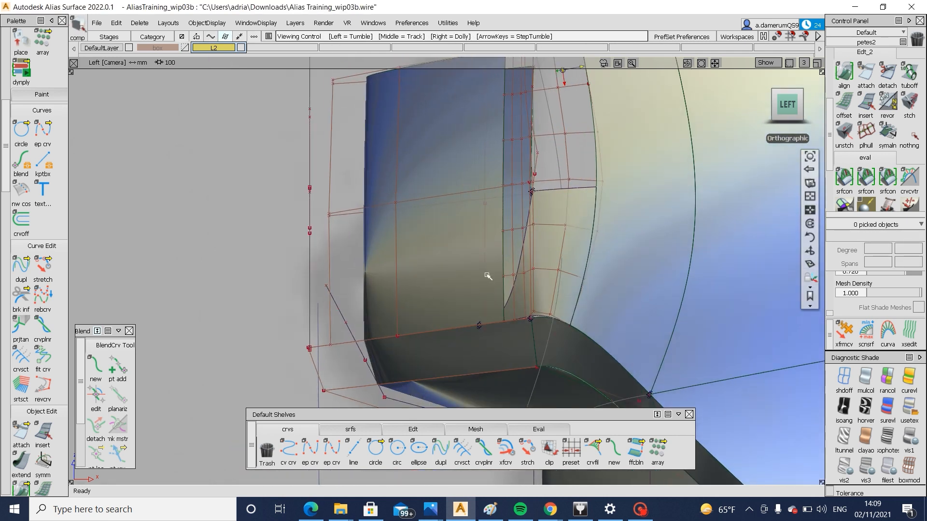
pyautogui.keyDown('alt'); pyautogui.keyDown('shift'); pyautogui.moveTo(485, 278); pyautogui.dragTo(467, 321, button='middle'); pyautogui.keyUp('shift'); pyautogui.keyUp('alt')
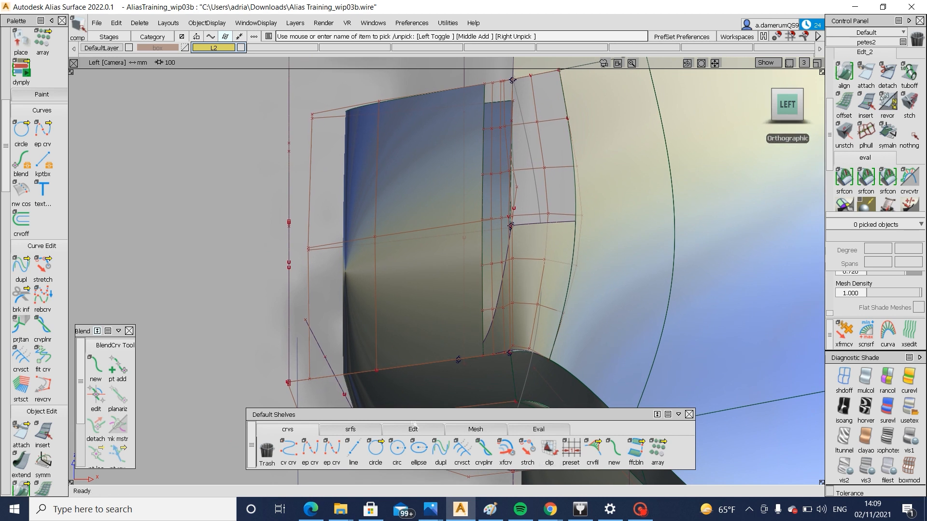
# Shift the front rail surface's middle hull row slightly forward with hull picking, undoing the trial move of its upper row
pyautogui.click(354, 448)
pyautogui.click(413, 429)
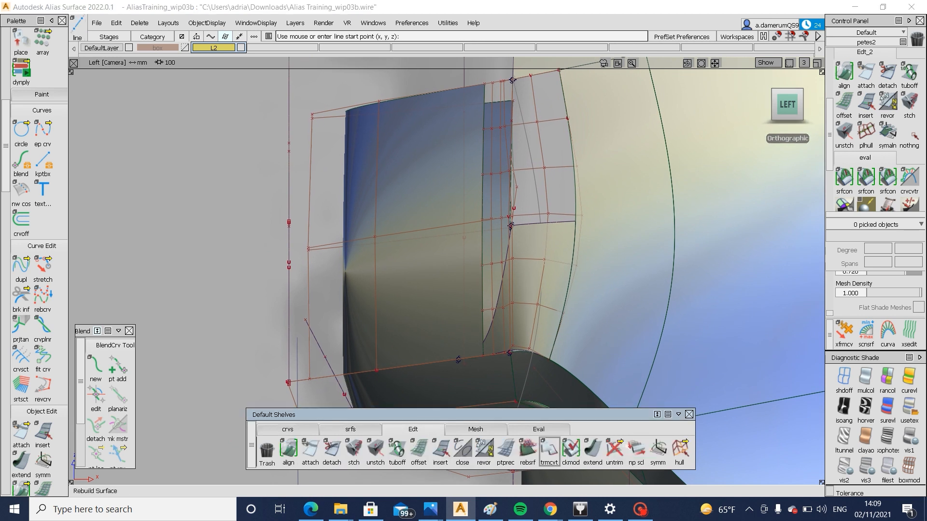
pyautogui.click(685, 452)
pyautogui.click(336, 114)
pyautogui.keyDown('ctrl'); pyautogui.keyDown('shift'); pyautogui.moveTo(336, 112); pyautogui.dragTo(308, 91, button='middle'); pyautogui.keyUp('shift'); pyautogui.keyUp('ctrl')
pyautogui.press('Return')
pyautogui.hotkey('ctrl', 'z')
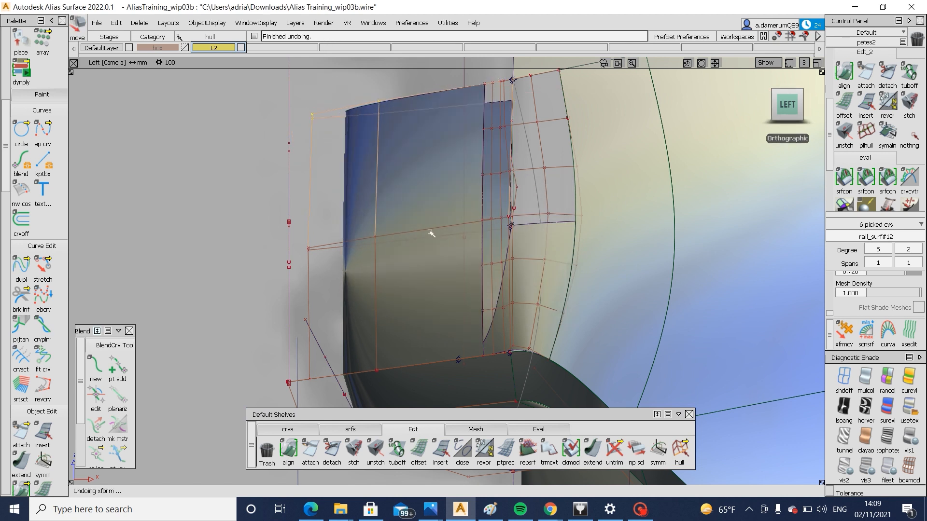
pyautogui.moveTo(196, 224); pyautogui.dragTo(191, 224, button='middle')
pyautogui.keyDown('ctrl'); pyautogui.keyDown('shift'); pyautogui.moveTo(370, 249); pyautogui.dragTo(373, 264); pyautogui.keyUp('shift'); pyautogui.keyUp('ctrl')
# Untrim the corner blend surface and align its front edge to the rail surface with G2 continuity
pyautogui.keyDown('ctrl'); pyautogui.keyDown('shift'); pyautogui.moveTo(569, 250); pyautogui.dragTo(551, 267); pyautogui.keyUp('shift'); pyautogui.keyUp('ctrl')
pyautogui.click(543, 275)
pyautogui.keyDown('ctrl'); pyautogui.keyDown('shift'); pyautogui.moveTo(544, 276); pyautogui.dragTo(539, 335); pyautogui.keyUp('shift'); pyautogui.keyUp('ctrl')
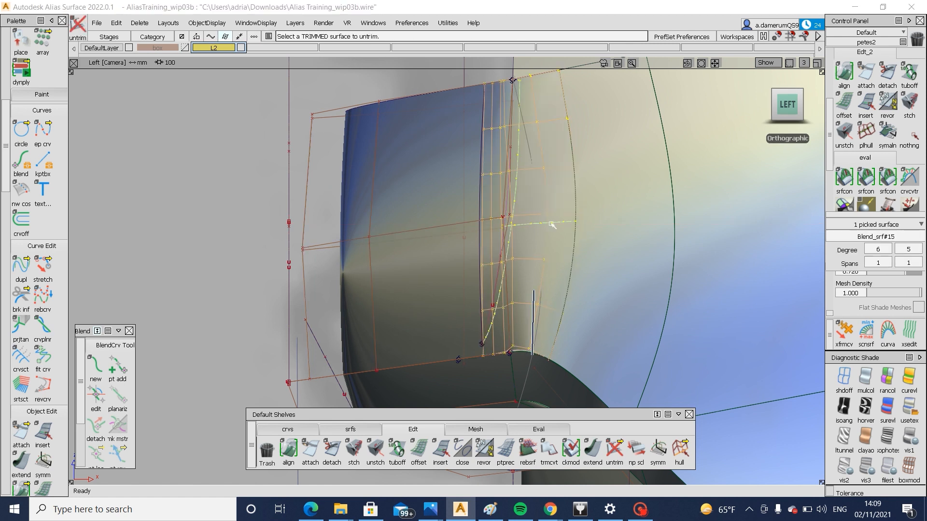
pyautogui.doubleClick(844, 73)
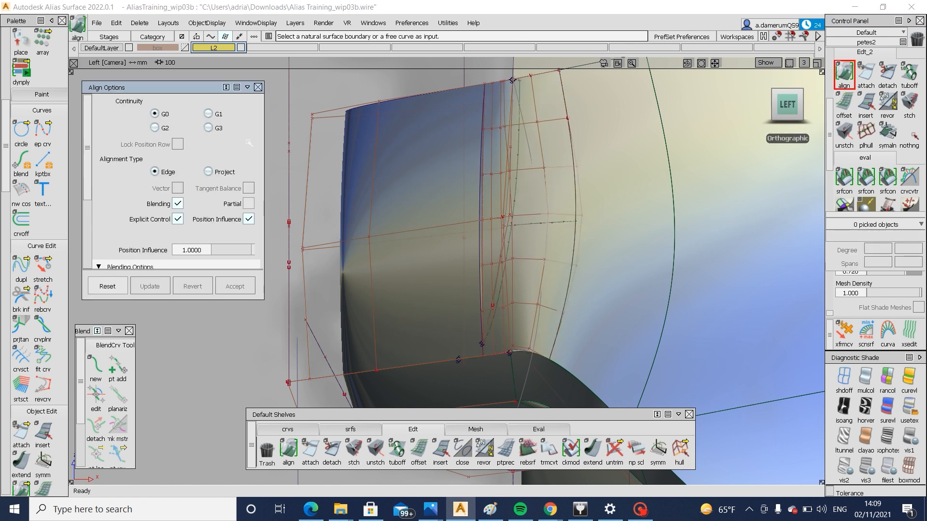
pyautogui.click(485, 204)
pyautogui.click(480, 202)
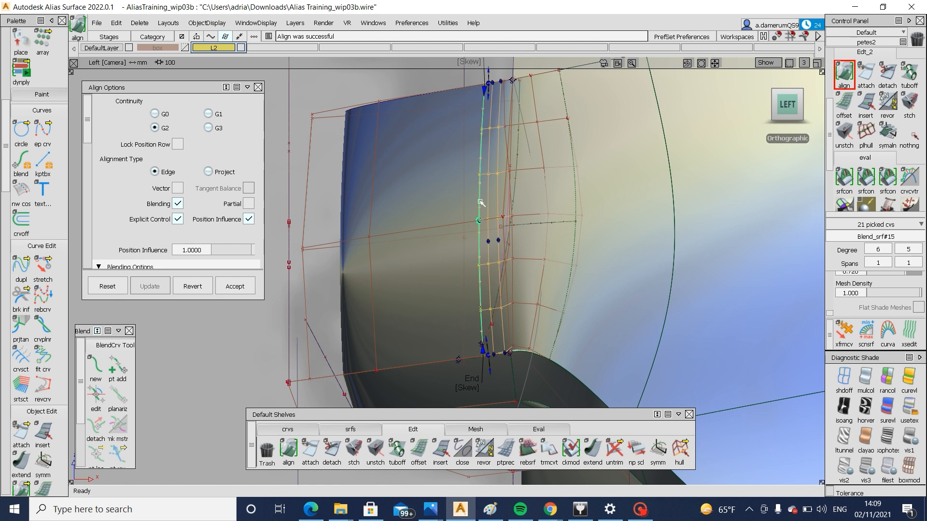
# Trim the realigned blend surface again, keeping the region outside the corner opening
pyautogui.keyDown('ctrl'); pyautogui.keyDown('shift'); pyautogui.moveTo(527, 251); pyautogui.dragTo(526, 304); pyautogui.keyUp('shift'); pyautogui.keyUp('ctrl')
pyautogui.keyDown('ctrl'); pyautogui.keyDown('shift'); pyautogui.moveTo(591, 220); pyautogui.dragTo(547, 266, button='right'); pyautogui.keyUp('shift'); pyautogui.keyUp('ctrl')
pyautogui.click(545, 263)
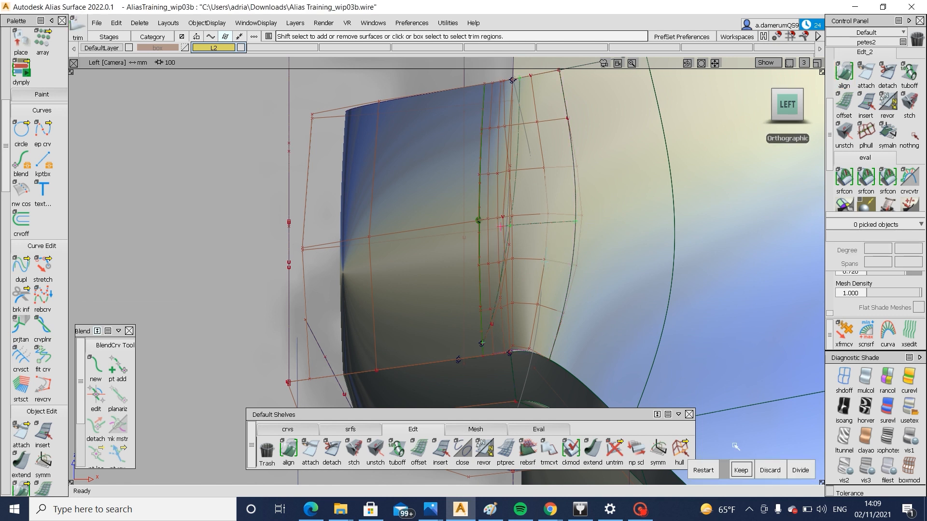
pyautogui.click(738, 470)
pyautogui.keyDown('alt'); pyautogui.keyDown('shift'); pyautogui.moveTo(622, 326); pyautogui.dragTo(596, 284, button='right'); pyautogui.keyUp('shift'); pyautogui.keyUp('alt')
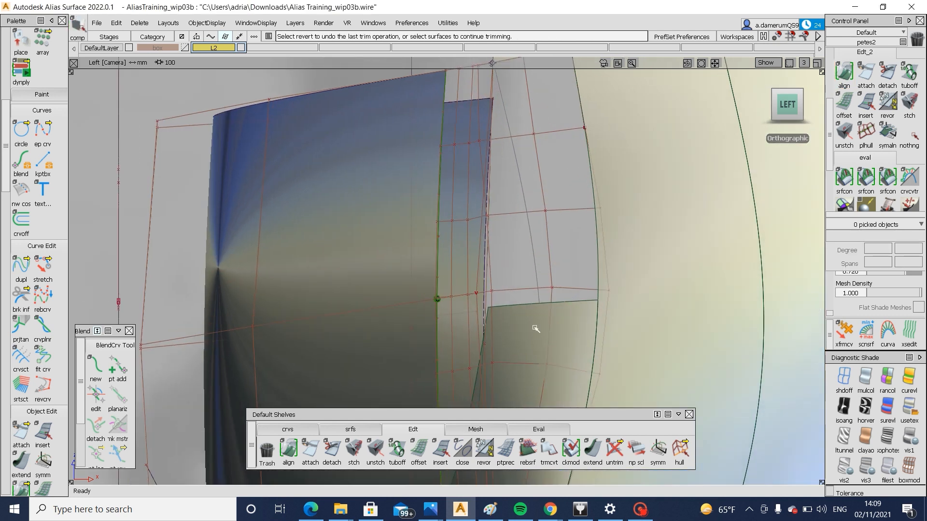
# Hide the blend surface's control vertices and bring the lower corner blend curve into a perspective view
pyautogui.keyDown('ctrl'); pyautogui.keyDown('shift'); pyautogui.moveTo(521, 286); pyautogui.dragTo(539, 319); pyautogui.keyUp('shift'); pyautogui.keyUp('ctrl')
pyautogui.keyDown('ctrl'); pyautogui.keyDown('shift'); pyautogui.moveTo(472, 273); pyautogui.dragTo(494, 304); pyautogui.keyUp('shift'); pyautogui.keyUp('ctrl')
pyautogui.click(501, 287)
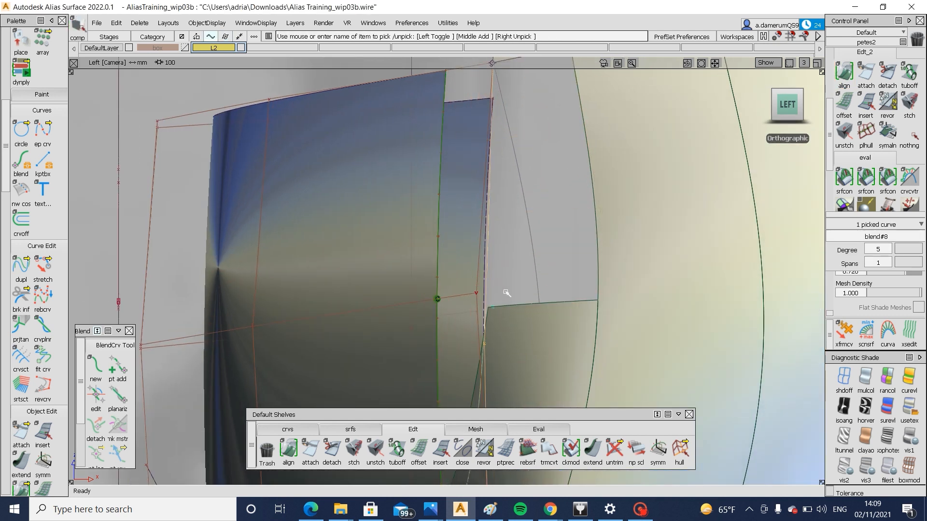
pyautogui.keyDown('alt'); pyautogui.keyDown('shift'); pyautogui.moveTo(518, 256); pyautogui.dragTo(535, 210, button='middle'); pyautogui.keyUp('shift'); pyautogui.keyUp('alt')
pyautogui.keyDown('alt'); pyautogui.keyDown('shift'); pyautogui.moveTo(505, 261); pyautogui.dragTo(461, 314); pyautogui.keyUp('shift'); pyautogui.keyUp('alt')
pyautogui.click(323, 274)
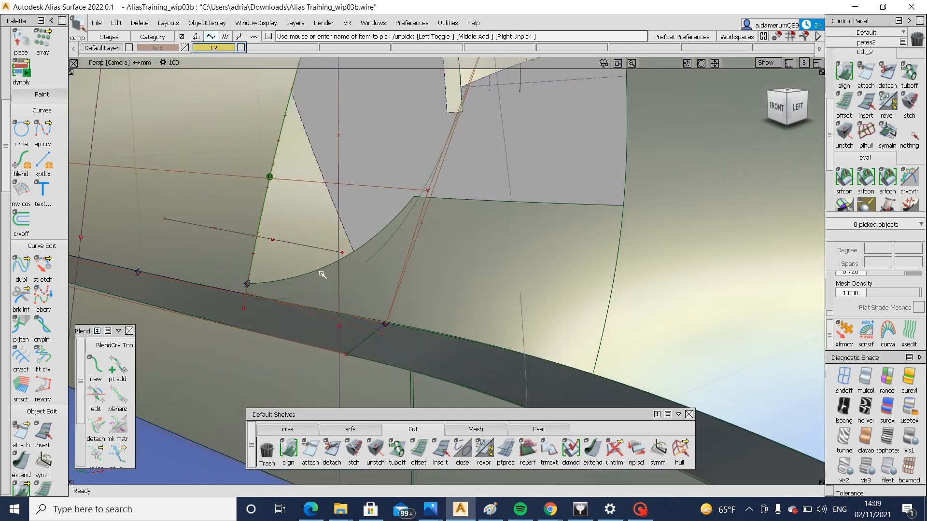
# Move the blend curve's lower end point to the trimmed surface's inner corner and align its tangent with the curved trim edge
pyautogui.click(96, 396)
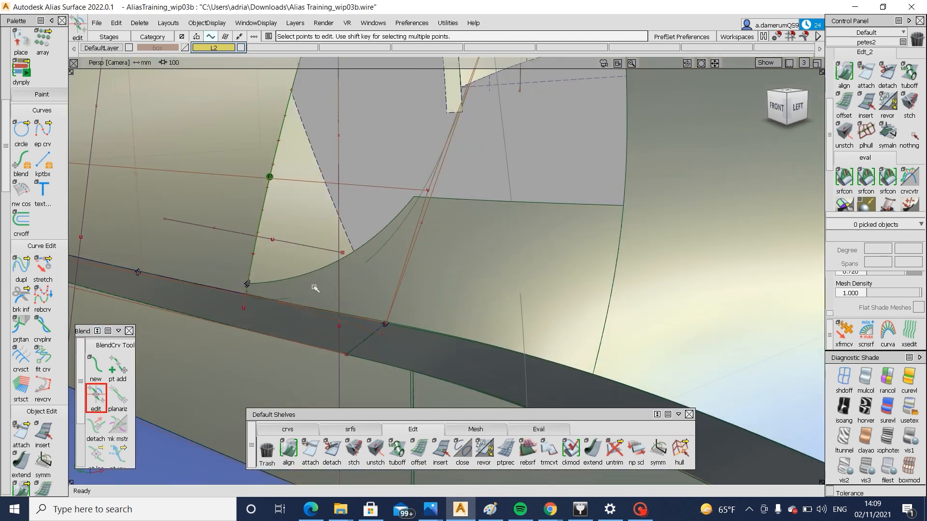
pyautogui.click(246, 286)
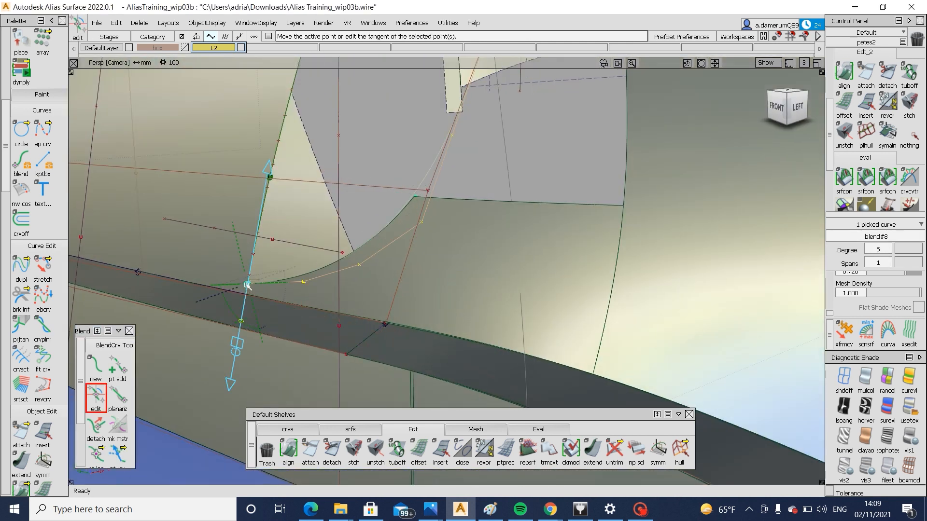
pyautogui.moveTo(247, 285); pyautogui.dragTo(468, 216)
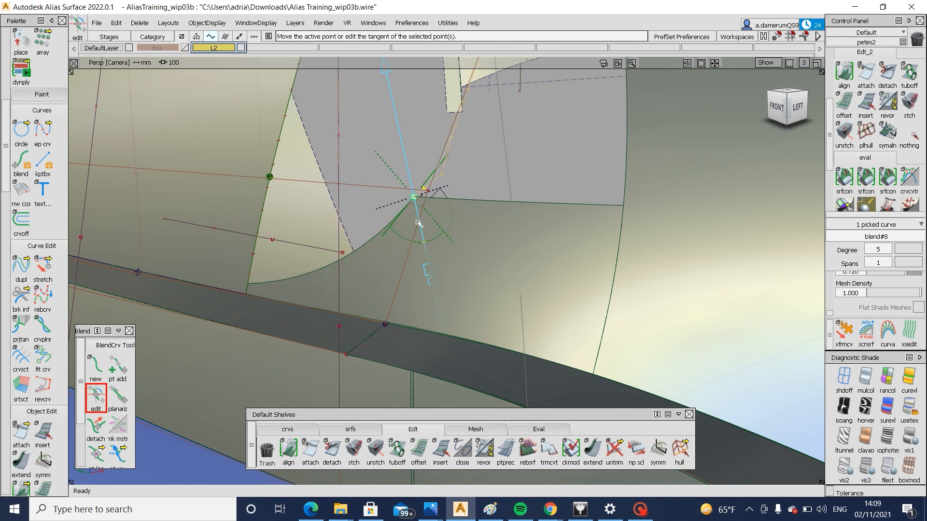
pyautogui.keyDown('alt'); pyautogui.keyDown('shift'); pyautogui.moveTo(448, 218); pyautogui.dragTo(290, 203); pyautogui.keyUp('shift'); pyautogui.keyUp('alt')
pyautogui.keyDown('alt'); pyautogui.keyDown('shift'); pyautogui.moveTo(497, 179); pyautogui.dragTo(691, 187); pyautogui.keyUp('shift'); pyautogui.keyUp('alt')
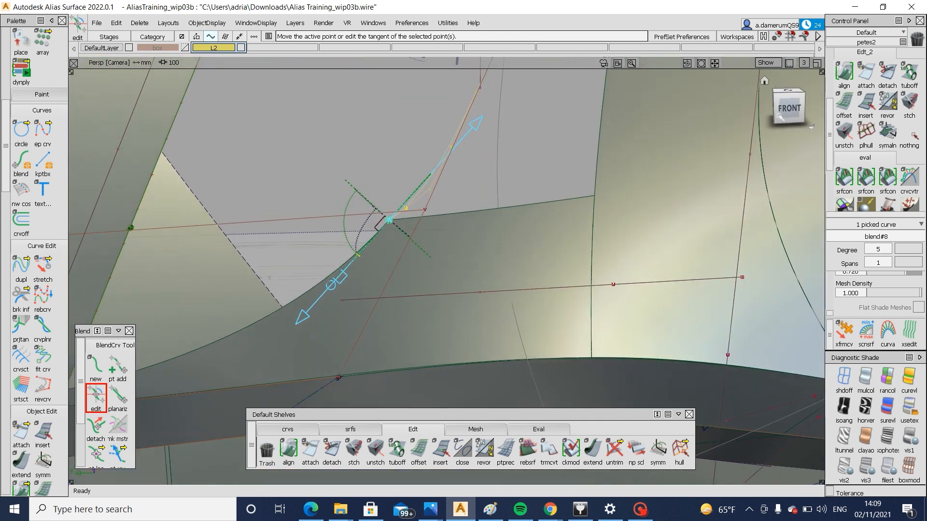
# Examine the edited blend curve's end and tangent direction from the front and left views
pyautogui.click(789, 107)
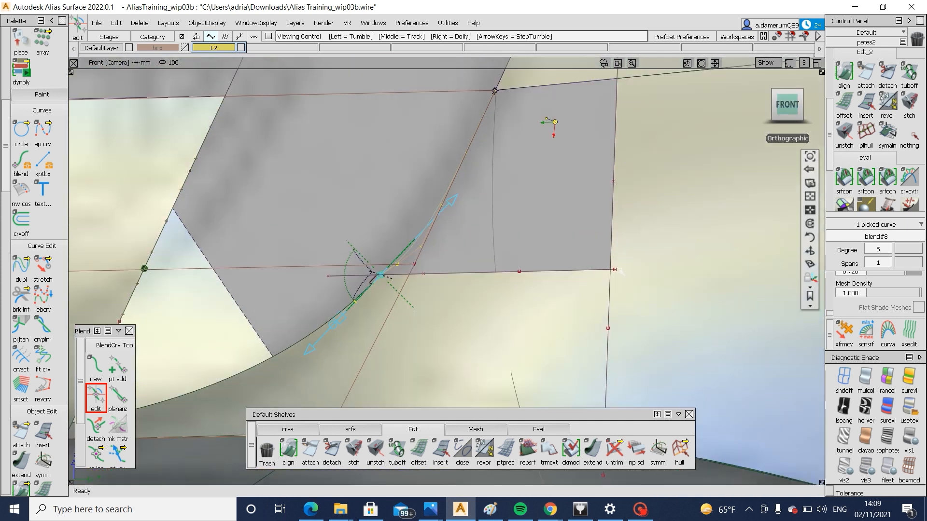
pyautogui.keyDown('alt'); pyautogui.keyDown('shift'); pyautogui.moveTo(620, 256); pyautogui.dragTo(473, 241); pyautogui.keyUp('shift'); pyautogui.keyUp('alt')
pyautogui.click(801, 105)
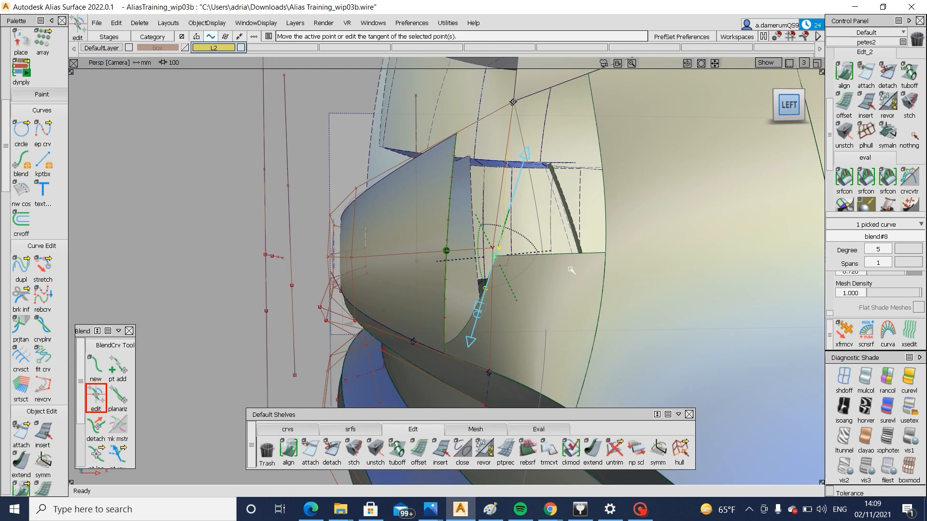
pyautogui.keyDown('alt'); pyautogui.keyDown('shift'); pyautogui.moveTo(571, 269); pyautogui.dragTo(314, 277, button='right'); pyautogui.keyUp('shift'); pyautogui.keyUp('alt')
pyautogui.keyDown('alt'); pyautogui.keyDown('shift'); pyautogui.moveTo(314, 277); pyautogui.dragTo(758, 243); pyautogui.keyUp('shift'); pyautogui.keyUp('alt')
pyautogui.click(781, 106)
pyautogui.keyDown('alt'); pyautogui.keyDown('shift'); pyautogui.moveTo(455, 257); pyautogui.dragTo(497, 231, button='middle'); pyautogui.keyUp('shift'); pyautogui.keyUp('alt')
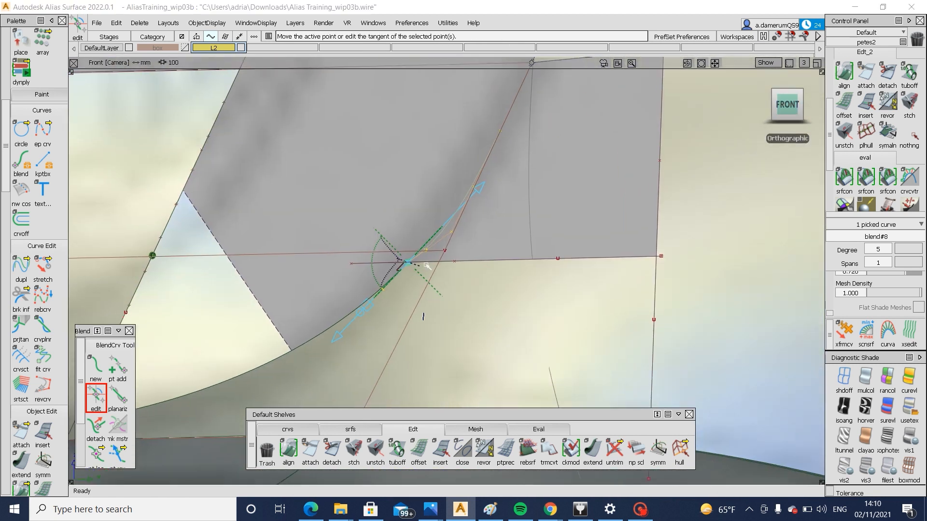
pyautogui.keyDown('ctrl'); pyautogui.keyDown('shift'); pyautogui.moveTo(248, 296); pyautogui.dragTo(314, 374); pyautogui.keyUp('shift'); pyautogui.keyUp('ctrl')
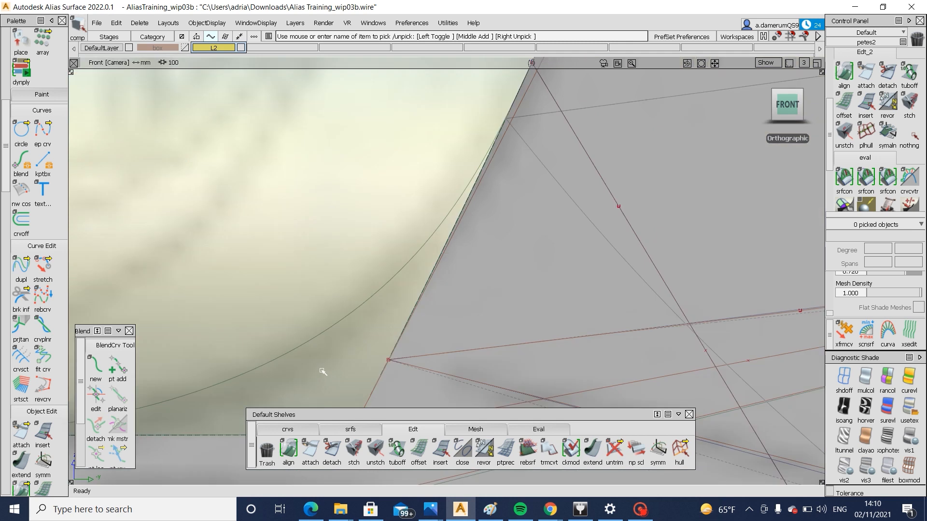
# Bring the hidden original corner blend curve back into the visible scene
pyautogui.moveTo(312, 318)
pyautogui.mouseDown()
pyautogui.moveTo(329, 353)
pyautogui.moveTo(307, 307)
pyautogui.mouseUp()
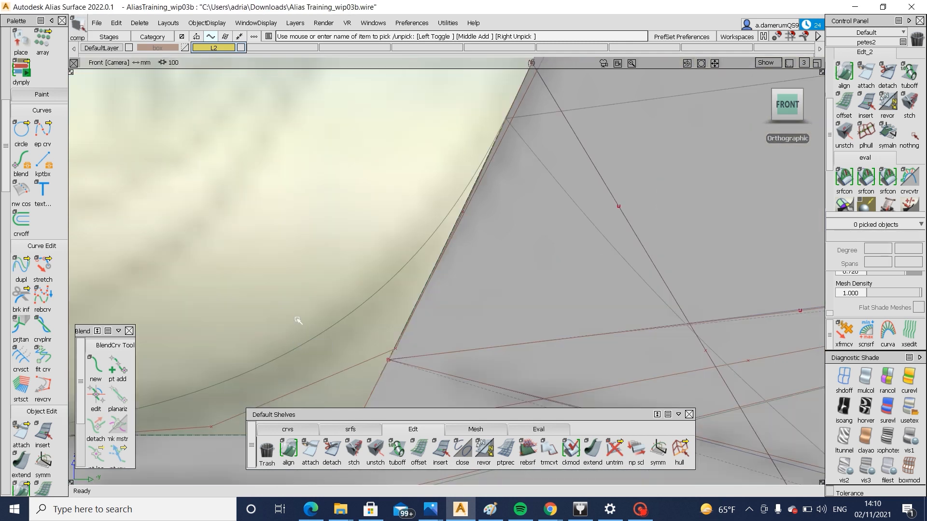
pyautogui.keyDown('ctrl'); pyautogui.keyDown('shift'); pyautogui.moveTo(237, 264); pyautogui.dragTo(309, 335); pyautogui.keyUp('shift'); pyautogui.keyUp('ctrl')
pyautogui.moveTo(327, 323)
pyautogui.mouseDown()
pyautogui.moveTo(348, 355)
pyautogui.moveTo(348, 336)
pyautogui.mouseUp()
pyautogui.hotkey('ctrl', 'h')
pyautogui.press('Return')
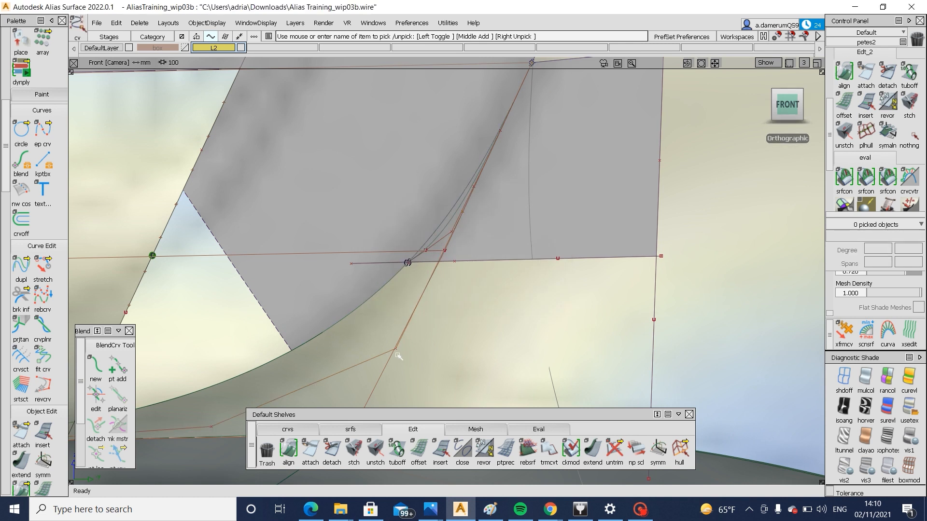
# Move control vertices of the original blend curve in the front view to reshape the trimmed corner
pyautogui.keyDown('ctrl'); pyautogui.keyDown('shift'); pyautogui.moveTo(399, 355); pyautogui.dragTo(379, 333); pyautogui.keyUp('shift'); pyautogui.keyUp('ctrl')
pyautogui.moveTo(379, 333); pyautogui.dragTo(436, 409)
pyautogui.keyDown('ctrl'); pyautogui.keyDown('shift'); pyautogui.moveTo(436, 409); pyautogui.dragTo(436, 355, button='middle'); pyautogui.keyUp('shift'); pyautogui.keyUp('ctrl')
pyautogui.moveTo(436, 355); pyautogui.dragTo(419, 352, button='middle')
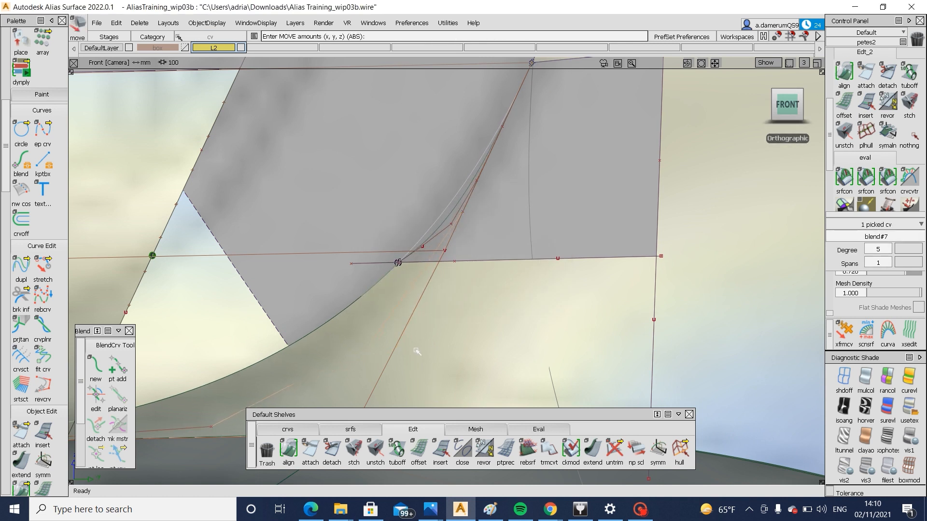
pyautogui.moveTo(413, 369)
pyautogui.keyDown('ctrl'); pyautogui.keyDown('shift'); pyautogui.mouseDown()
pyautogui.moveTo(416, 278)
pyautogui.moveTo(376, 299)
pyautogui.mouseUp(); pyautogui.keyUp('shift'); pyautogui.keyUp('ctrl')
pyautogui.moveTo(378, 300); pyautogui.dragTo(402, 335)
pyautogui.keyDown('alt'); pyautogui.keyDown('shift'); pyautogui.moveTo(402, 337); pyautogui.dragTo(396, 376, button='middle'); pyautogui.keyUp('shift'); pyautogui.keyUp('alt')
pyautogui.keyDown('ctrl'); pyautogui.keyDown('shift'); pyautogui.moveTo(397, 376); pyautogui.dragTo(449, 273); pyautogui.keyUp('shift'); pyautogui.keyUp('ctrl')
pyautogui.click(455, 253)
pyautogui.keyDown('ctrl'); pyautogui.keyDown('shift'); pyautogui.moveTo(482, 304); pyautogui.dragTo(484, 261, button='middle'); pyautogui.keyUp('shift'); pyautogui.keyUp('ctrl')
pyautogui.moveTo(483, 261); pyautogui.dragTo(483, 262, button='middle')
# Pick the original blend curve in the left view and hide it again
pyautogui.keyDown('alt'); pyautogui.keyDown('shift'); pyautogui.moveTo(168, 287); pyautogui.dragTo(319, 300); pyautogui.keyUp('shift'); pyautogui.keyUp('alt')
pyautogui.click(787, 107)
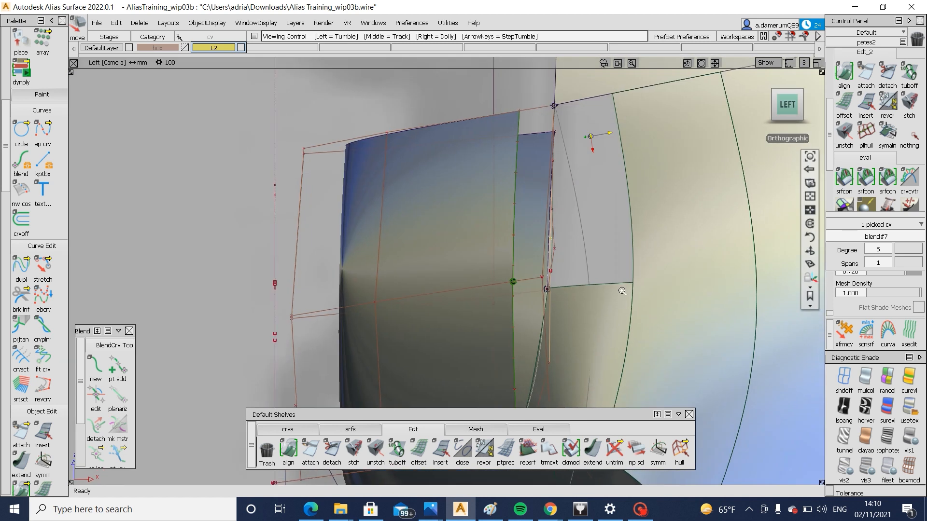
pyautogui.click(534, 331)
pyautogui.keyDown('ctrl'); pyautogui.keyDown('shift'); pyautogui.moveTo(442, 348); pyautogui.dragTo(549, 291); pyautogui.keyUp('shift'); pyautogui.keyUp('ctrl')
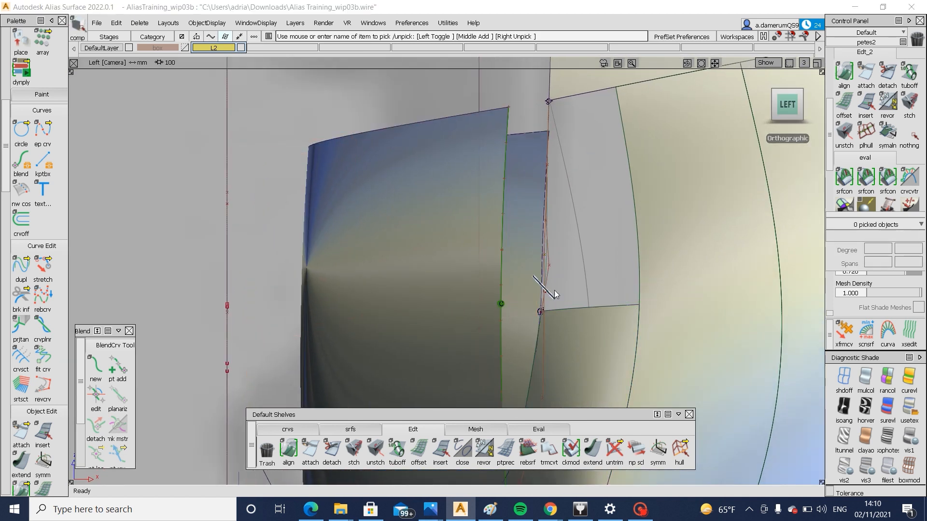
pyautogui.click(544, 260)
pyautogui.click(543, 321)
pyautogui.click(545, 334)
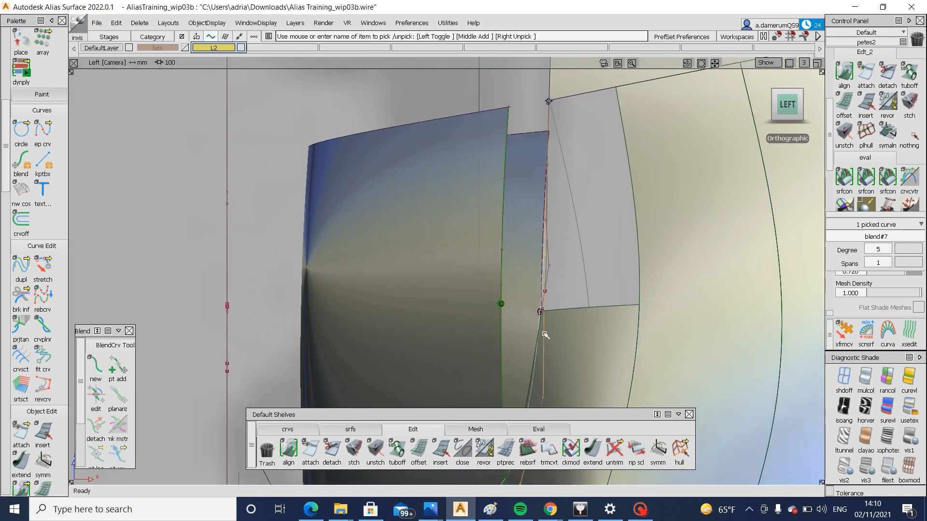
pyautogui.press('Delete')
# Pick the bulging control vertex of the new blend curve and display the blend surface's control vertices for comparison
pyautogui.keyDown('ctrl'); pyautogui.keyDown('shift'); pyautogui.moveTo(505, 294); pyautogui.dragTo(550, 269); pyautogui.keyUp('shift'); pyautogui.keyUp('ctrl')
pyautogui.click(550, 269)
pyautogui.keyDown('alt'); pyautogui.keyDown('shift'); pyautogui.moveTo(571, 270); pyautogui.dragTo(611, 302, button='right'); pyautogui.keyUp('shift'); pyautogui.keyUp('alt')
pyautogui.keyDown('alt'); pyautogui.keyDown('shift'); pyautogui.moveTo(611, 302); pyautogui.dragTo(613, 257, button='middle'); pyautogui.keyUp('shift'); pyautogui.keyUp('alt')
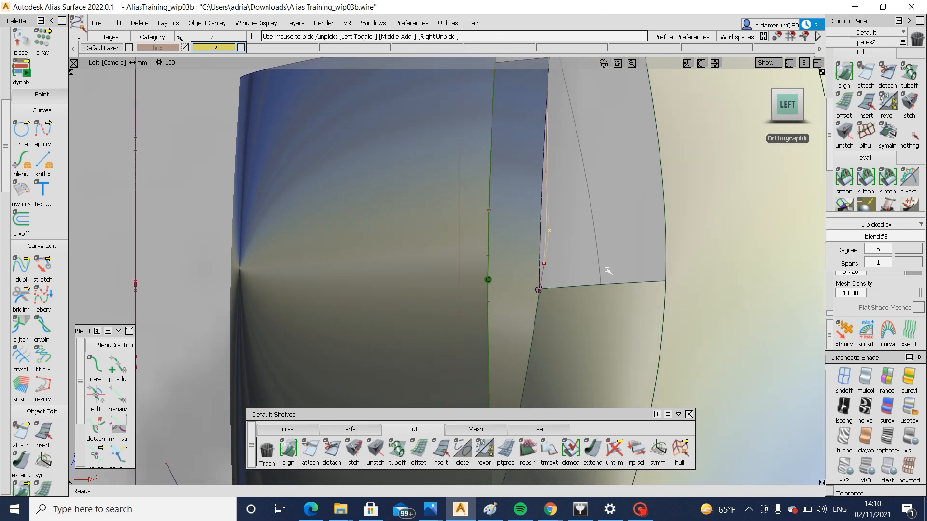
pyautogui.keyDown('ctrl'); pyautogui.keyDown('shift'); pyautogui.moveTo(593, 330); pyautogui.dragTo(578, 264); pyautogui.keyUp('shift'); pyautogui.keyUp('ctrl')
pyautogui.click(579, 288)
# Move the blend surface's two control vertices above the trimmed corner forward, the lower one about -0.76 in X and -0.12 in Z
pyautogui.keyDown('ctrl'); pyautogui.keyDown('shift'); pyautogui.moveTo(508, 246); pyautogui.dragTo(553, 214); pyautogui.keyUp('shift'); pyautogui.keyUp('ctrl')
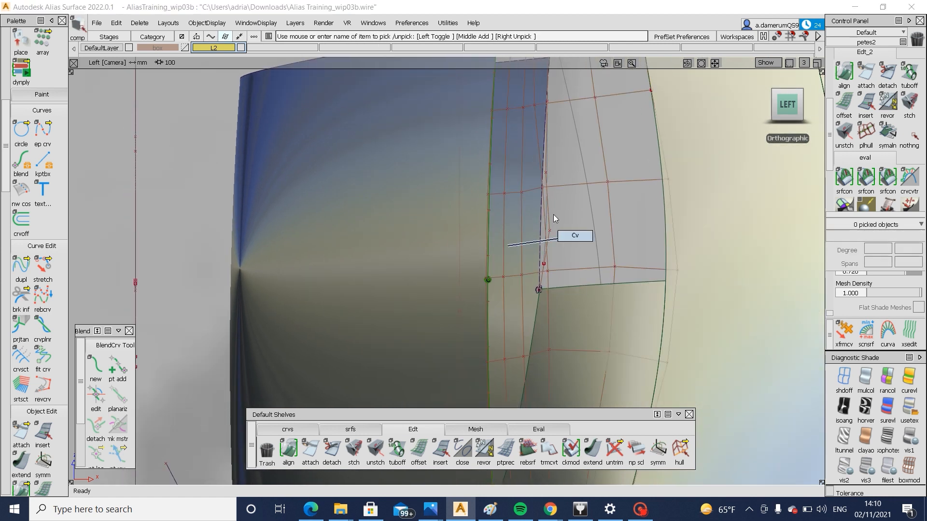
pyautogui.keyDown('ctrl'); pyautogui.keyDown('shift'); pyautogui.moveTo(577, 265); pyautogui.dragTo(574, 208, button='right'); pyautogui.keyUp('shift'); pyautogui.keyUp('ctrl')
pyautogui.click(544, 188)
pyautogui.moveTo(579, 213); pyautogui.dragTo(572, 216)
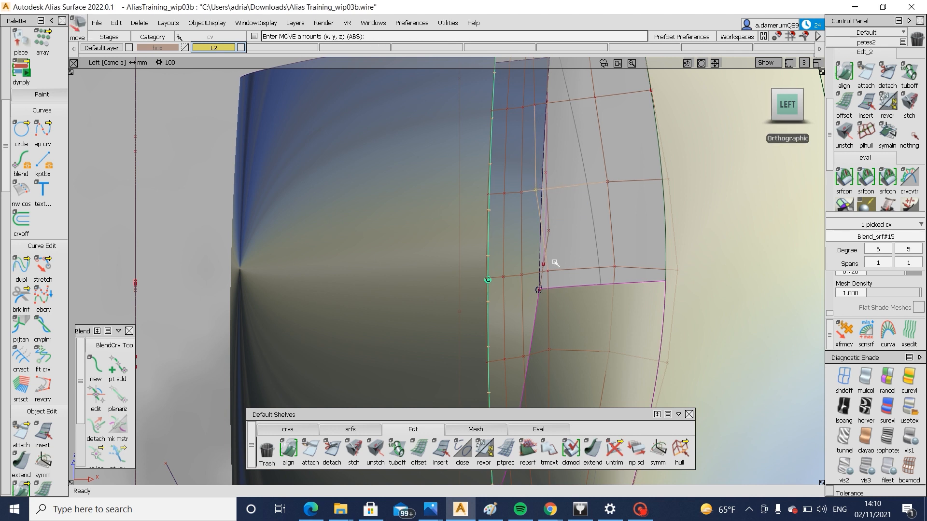
pyautogui.moveTo(578, 275); pyautogui.dragTo(575, 273)
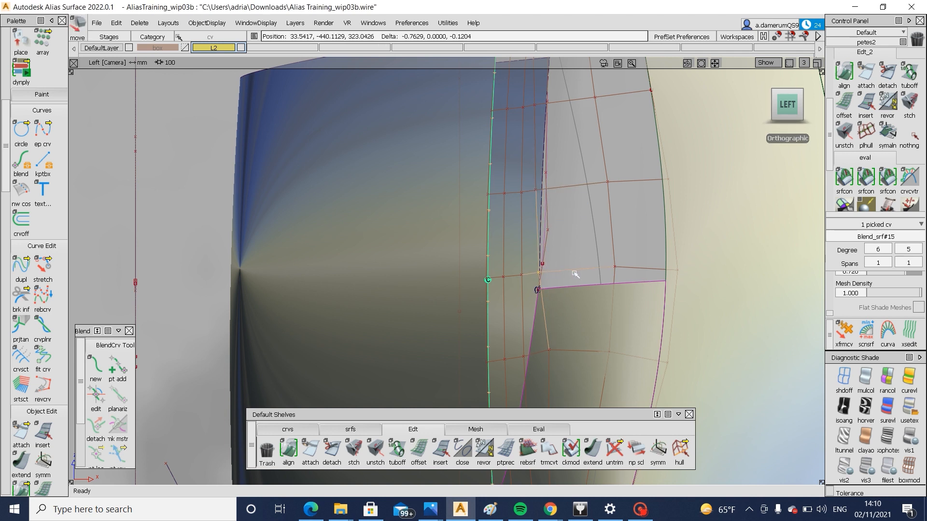
pyautogui.moveTo(550, 352); pyautogui.dragTo(650, 323)
# Turn off the blend surface's control vertices and bring the corner opening into a perspective view
pyautogui.scroll(-2, 558, 339)
pyautogui.keyDown('ctrl'); pyautogui.keyDown('shift'); pyautogui.moveTo(623, 302); pyautogui.dragTo(541, 285); pyautogui.keyUp('shift'); pyautogui.keyUp('ctrl')
pyautogui.click(503, 337)
pyautogui.keyDown('alt'); pyautogui.keyDown('shift'); pyautogui.moveTo(552, 274); pyautogui.dragTo(546, 298, button='right'); pyautogui.keyUp('shift'); pyautogui.keyUp('alt')
pyautogui.keyDown('alt'); pyautogui.keyDown('shift'); pyautogui.moveTo(546, 298); pyautogui.dragTo(501, 297); pyautogui.keyUp('shift'); pyautogui.keyUp('alt')
pyautogui.keyDown('alt'); pyautogui.keyDown('shift'); pyautogui.moveTo(526, 169); pyautogui.dragTo(467, 255, button='middle'); pyautogui.keyUp('shift'); pyautogui.keyUp('alt')
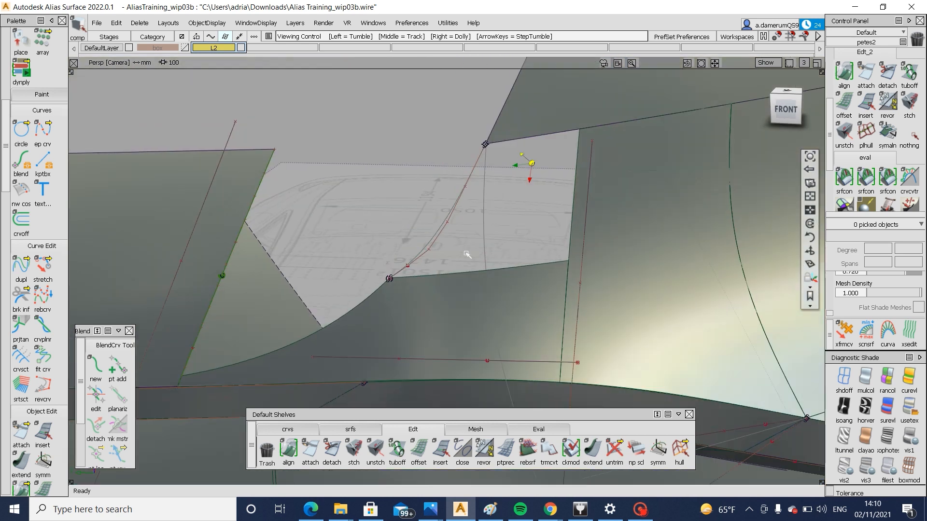
# Fill the corner opening with a degree-5 Square surface from its four boundaries, with G2 Curvature to the adjoining surfaces and the blend curve free
pyautogui.click(359, 429)
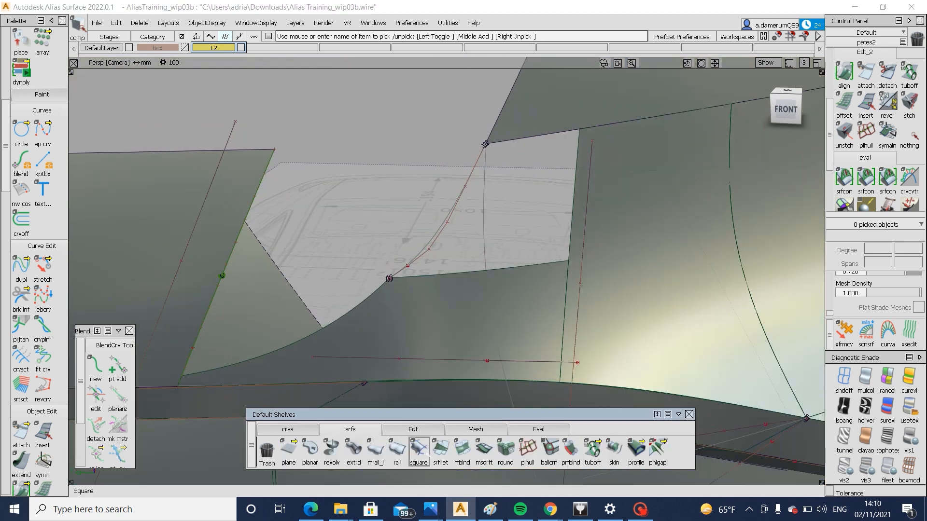
pyautogui.click(418, 448)
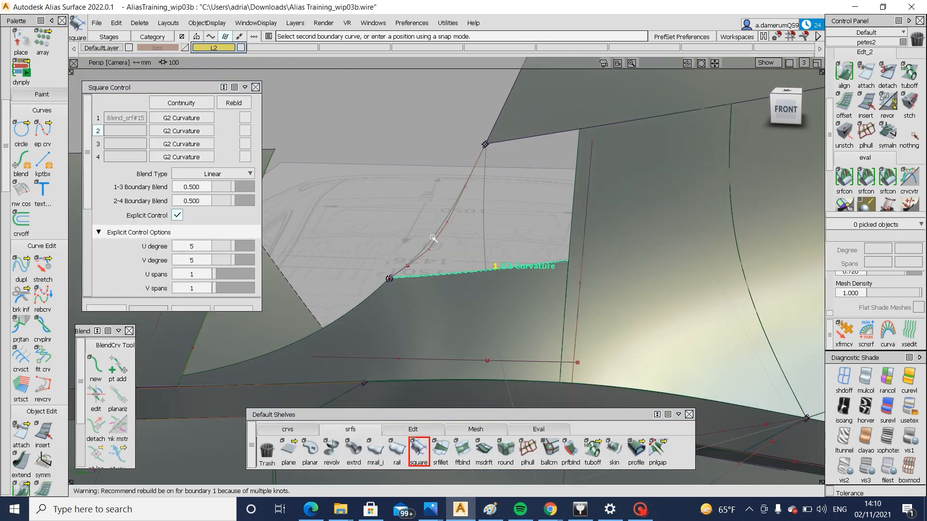
pyautogui.click(433, 238)
pyautogui.click(560, 141)
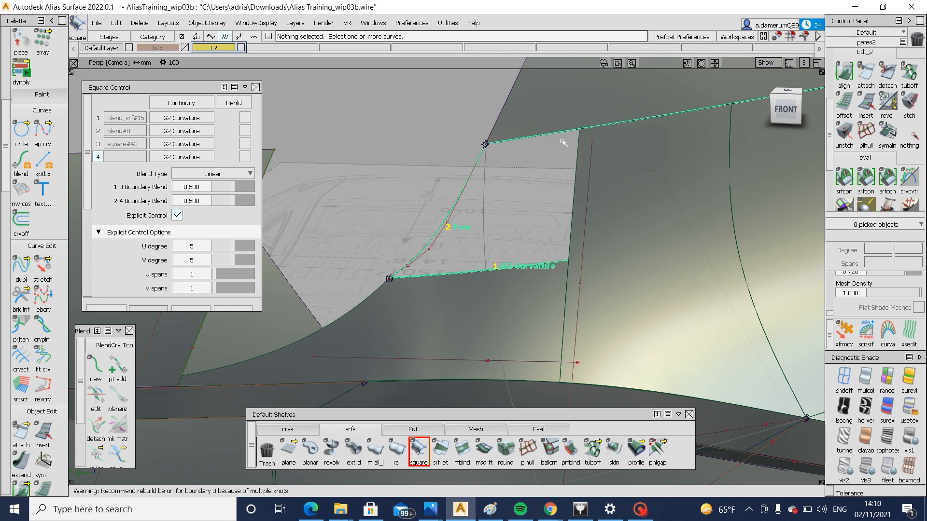
pyautogui.click(580, 158)
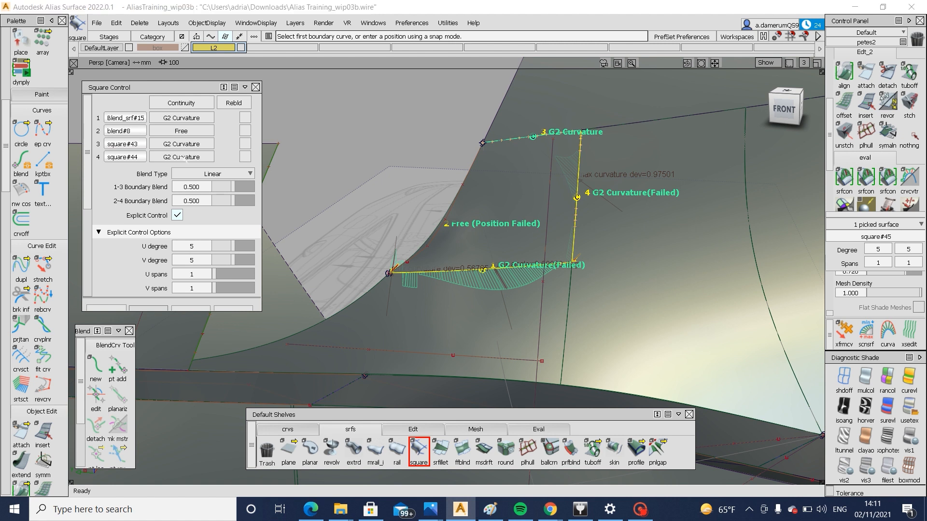
# Set the fourth boundary of the corner square surface to G1 Tangent continuity
pyautogui.click(185, 157)
pyautogui.click(187, 201)
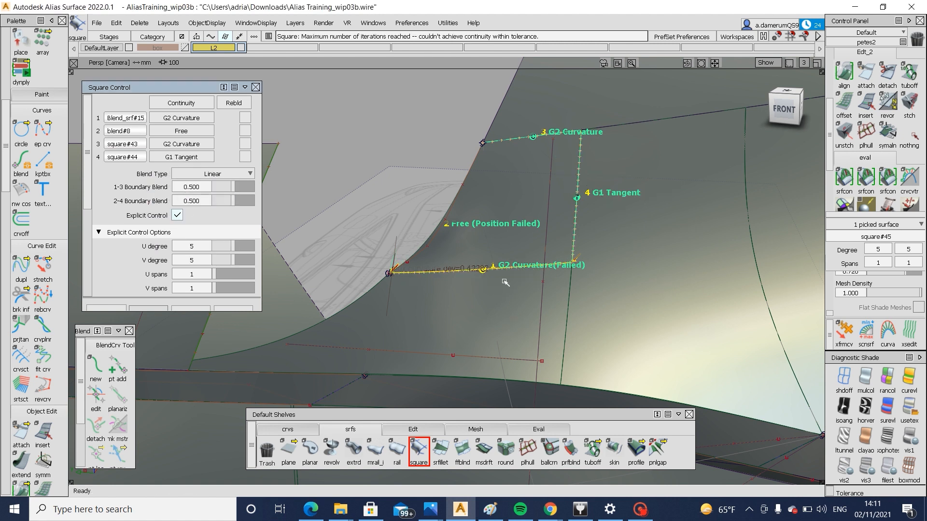
pyautogui.keyDown('alt'); pyautogui.keyDown('shift'); pyautogui.moveTo(478, 272); pyautogui.dragTo(493, 274); pyautogui.keyUp('shift'); pyautogui.keyUp('alt')
pyautogui.scroll(3, 387, 276)
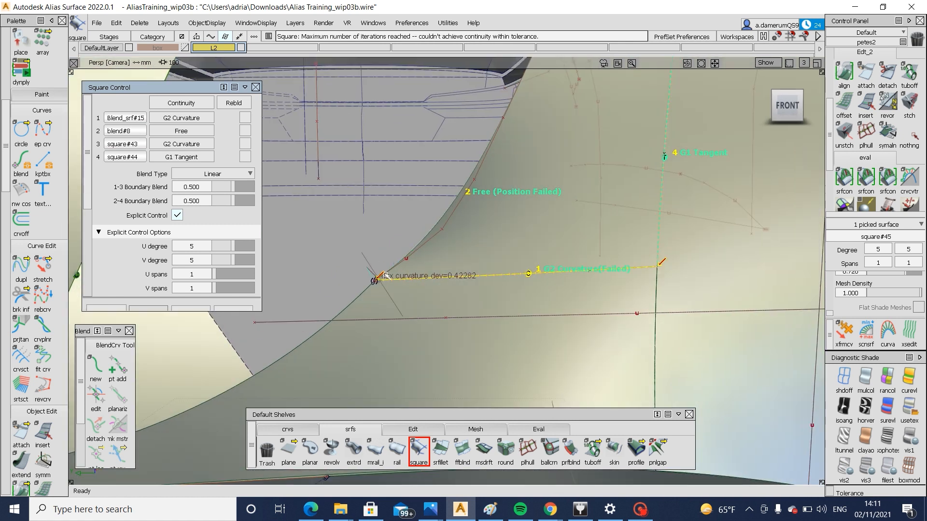
# Align the lower end of the corner blend curve to the adjoining edge with G2 continuity and check it from the left view
pyautogui.click(844, 73)
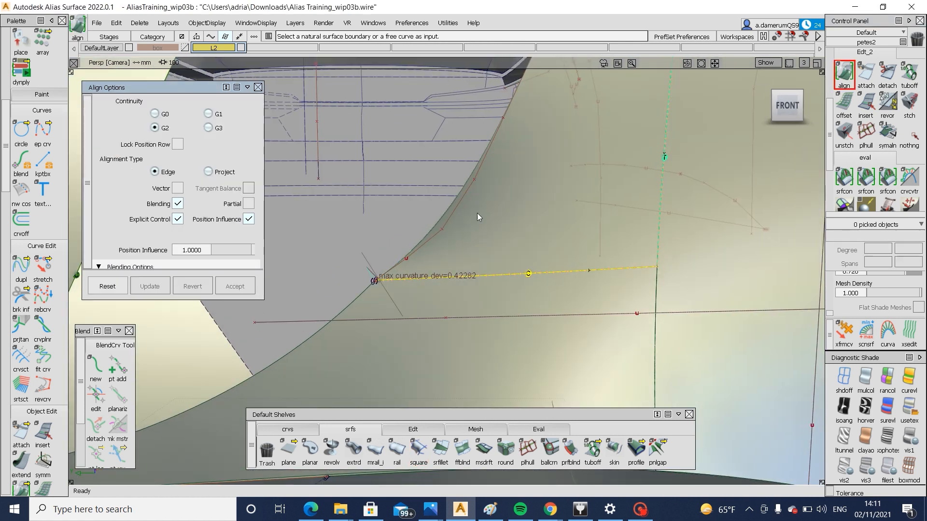
pyautogui.click(395, 263)
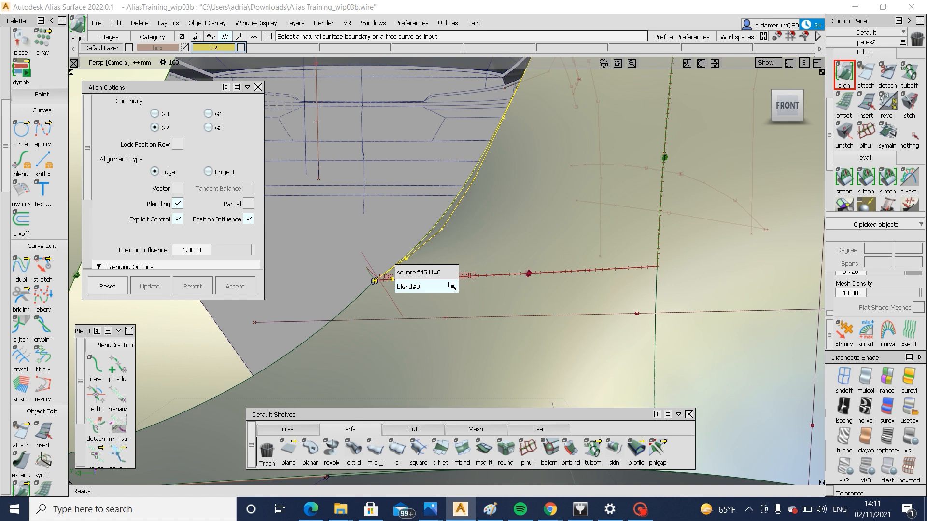
pyautogui.click(451, 285)
pyautogui.click(403, 297)
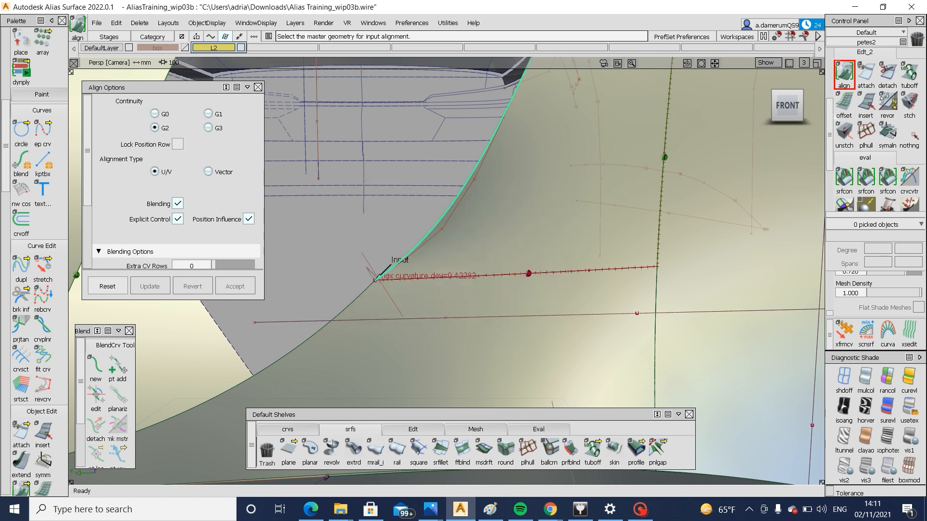
pyautogui.click(361, 295)
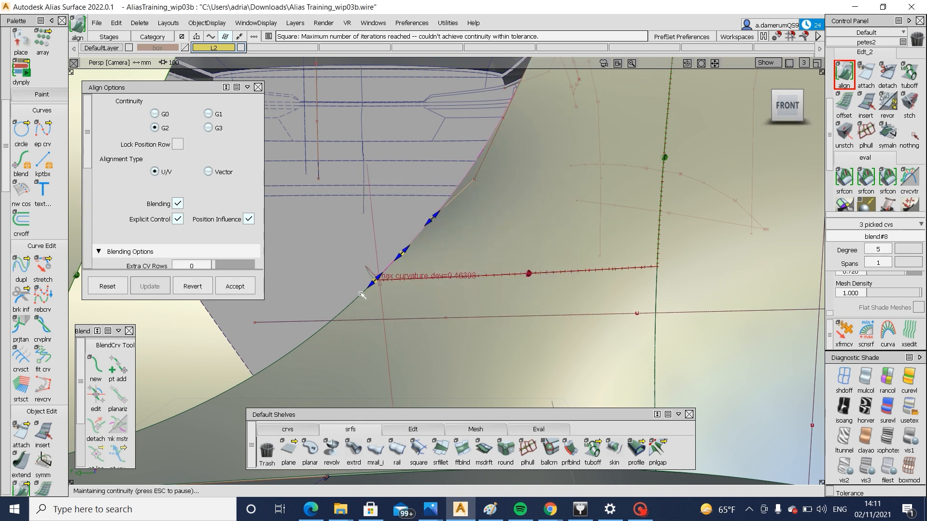
pyautogui.keyDown('alt'); pyautogui.keyDown('shift'); pyautogui.moveTo(515, 240); pyautogui.dragTo(275, 254); pyautogui.keyUp('shift'); pyautogui.keyUp('alt')
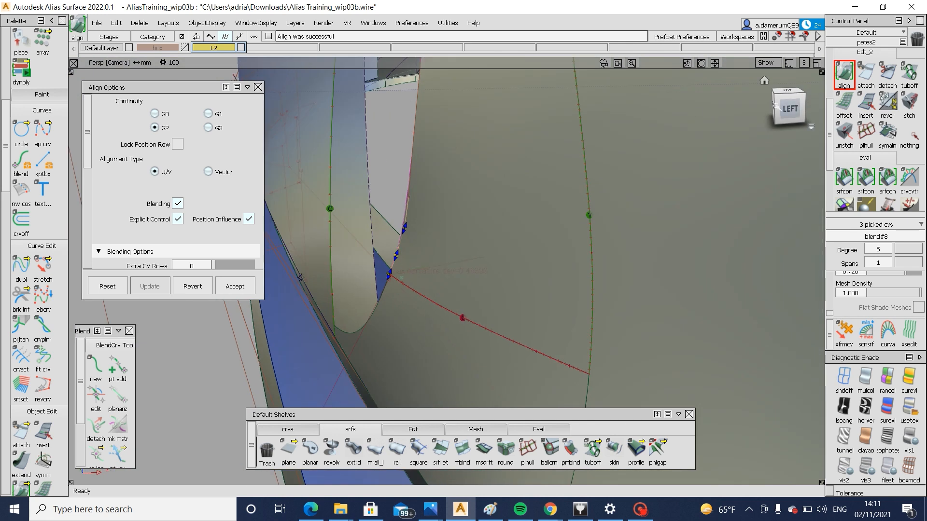
pyautogui.click(777, 106)
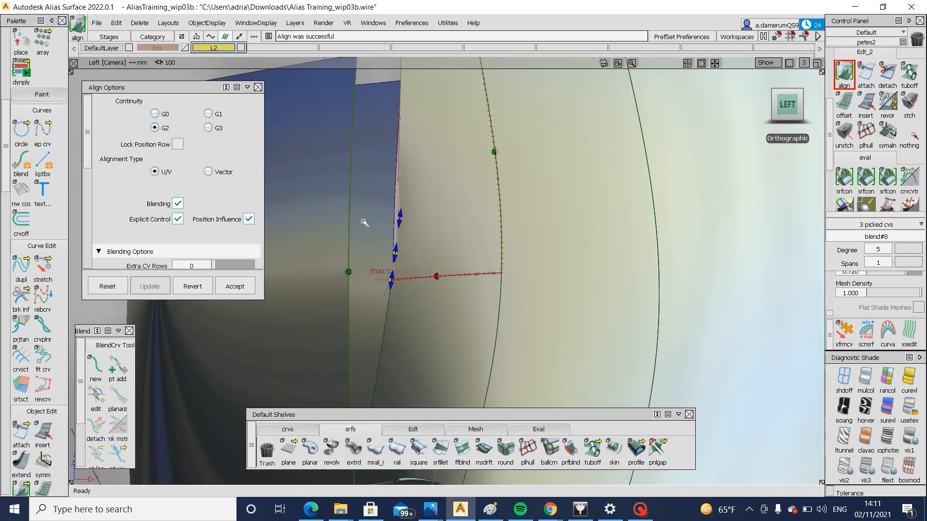
pyautogui.keyDown('alt'); pyautogui.keyDown('shift'); pyautogui.moveTo(364, 222); pyautogui.dragTo(591, 260); pyautogui.keyUp('shift'); pyautogui.keyUp('alt')
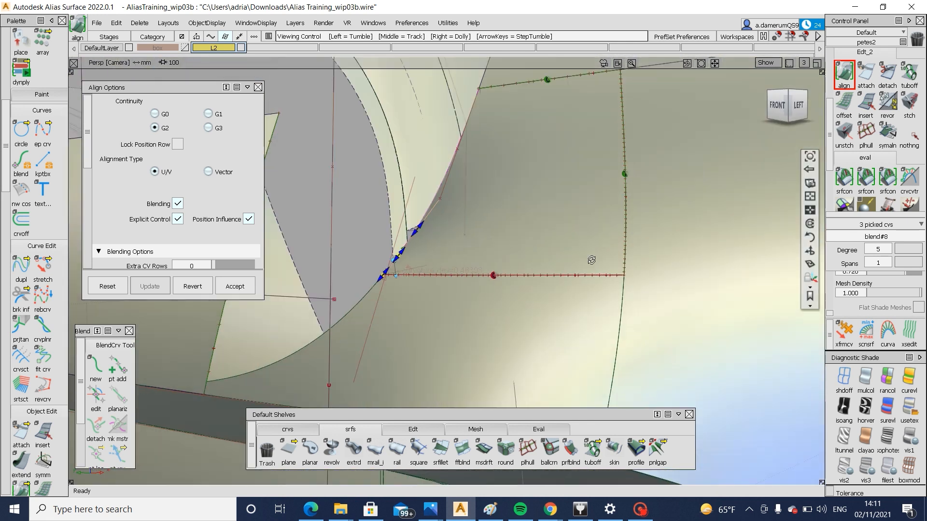
# Align the upper end of the corner blend curve to the grille opening's edge with G2 continuity
pyautogui.click(785, 106)
pyautogui.click(499, 158)
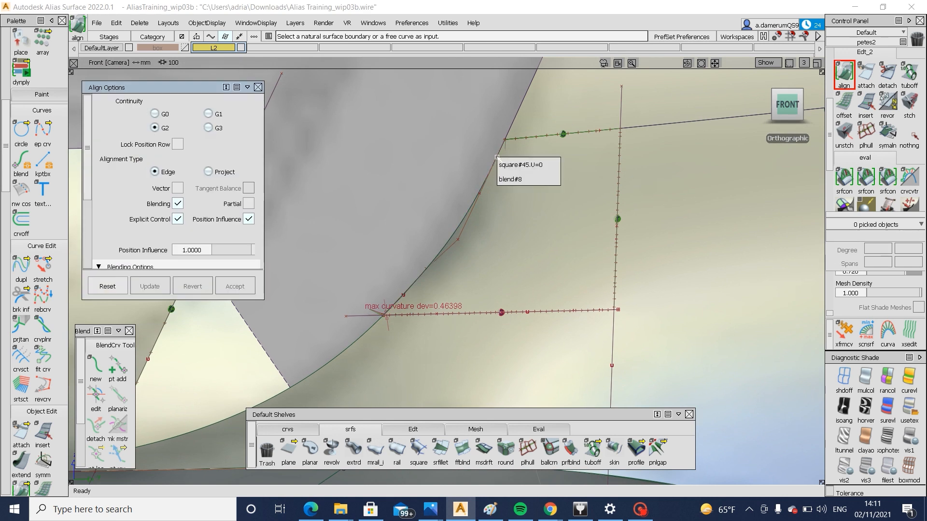
pyautogui.click(553, 179)
pyautogui.click(516, 117)
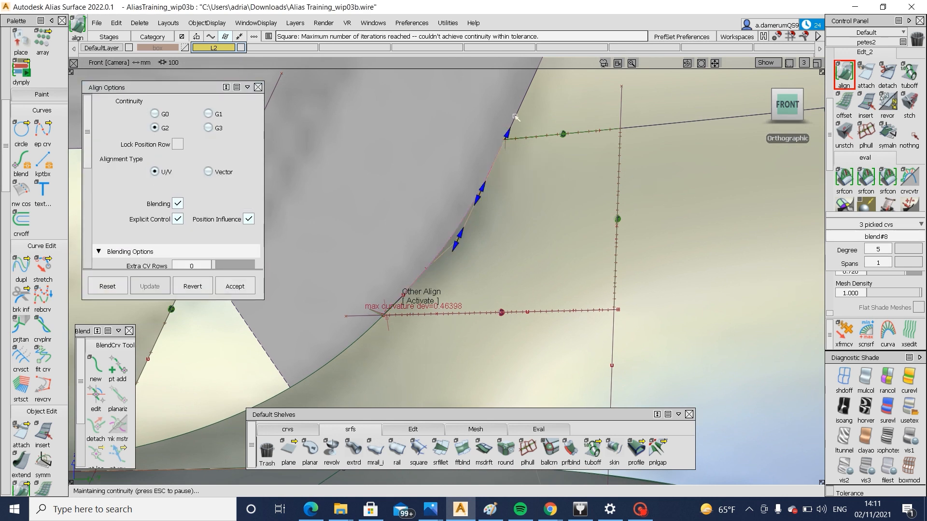
# Swap to the hidden objects and make the earlier curve blend#7 below the corner visible again
pyautogui.keyDown('alt'); pyautogui.keyDown('shift'); pyautogui.moveTo(476, 207); pyautogui.dragTo(504, 197, button='middle'); pyautogui.keyUp('shift'); pyautogui.keyUp('alt')
pyautogui.keyDown('alt'); pyautogui.keyDown('shift'); pyautogui.moveTo(504, 197); pyautogui.dragTo(475, 272, button='right'); pyautogui.keyUp('shift'); pyautogui.keyUp('alt')
pyautogui.keyDown('ctrl'); pyautogui.keyDown('shift'); pyautogui.moveTo(478, 321); pyautogui.dragTo(479, 340); pyautogui.keyUp('shift'); pyautogui.keyUp('ctrl')
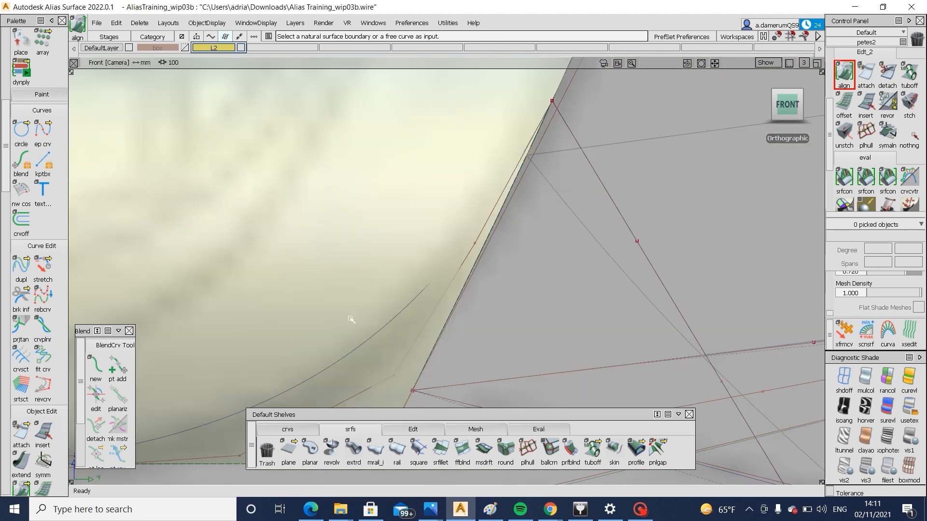
pyautogui.keyDown('ctrl'); pyautogui.keyDown('shift'); pyautogui.moveTo(333, 293); pyautogui.dragTo(364, 335); pyautogui.keyUp('shift'); pyautogui.keyUp('ctrl')
pyautogui.click(374, 352)
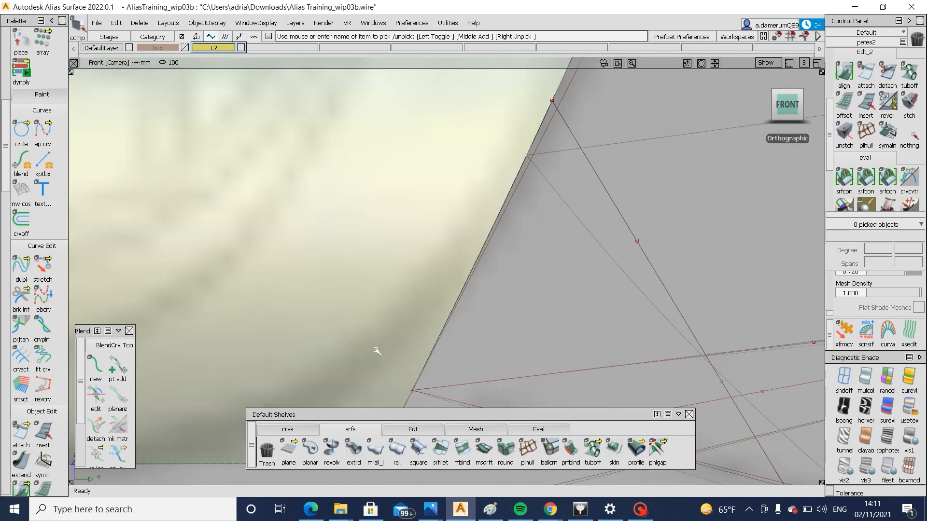
pyautogui.hotkey('ctrl', 'z')
pyautogui.hotkey('ctrl', 'z')
# Move the control vertices of blend#7 near the corner slightly outward to refine the trim, and hide the curve again
pyautogui.keyDown('ctrl'); pyautogui.keyDown('shift'); pyautogui.moveTo(468, 385); pyautogui.dragTo(481, 363, button='right'); pyautogui.keyUp('shift'); pyautogui.keyUp('ctrl')
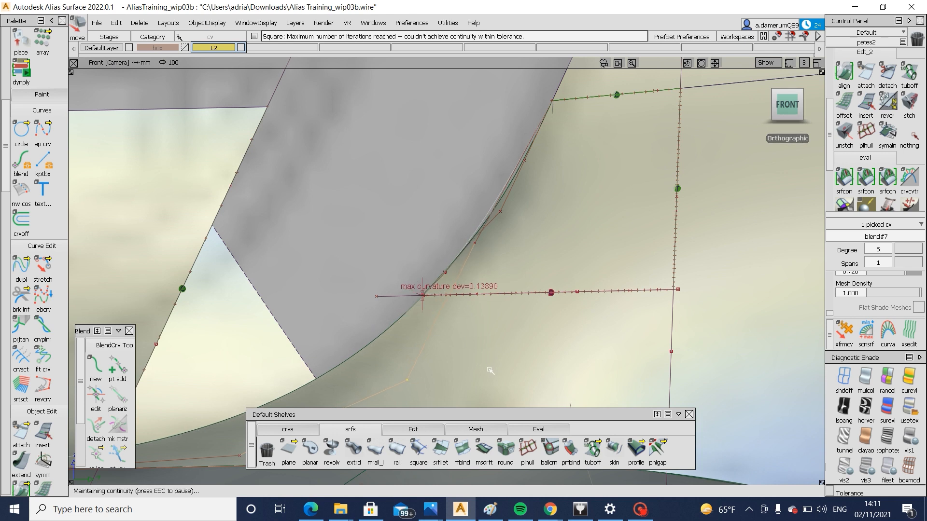
pyautogui.keyDown('ctrl'); pyautogui.keyDown('shift'); pyautogui.moveTo(490, 371); pyautogui.dragTo(493, 328); pyautogui.keyUp('shift'); pyautogui.keyUp('ctrl')
pyautogui.keyDown('ctrl'); pyautogui.keyDown('shift'); pyautogui.moveTo(497, 276); pyautogui.dragTo(476, 258); pyautogui.keyUp('shift'); pyautogui.keyUp('ctrl')
pyautogui.click(475, 246)
pyautogui.keyDown('ctrl'); pyautogui.keyDown('shift'); pyautogui.moveTo(503, 303); pyautogui.dragTo(518, 270, button='right'); pyautogui.keyUp('shift'); pyautogui.keyUp('ctrl')
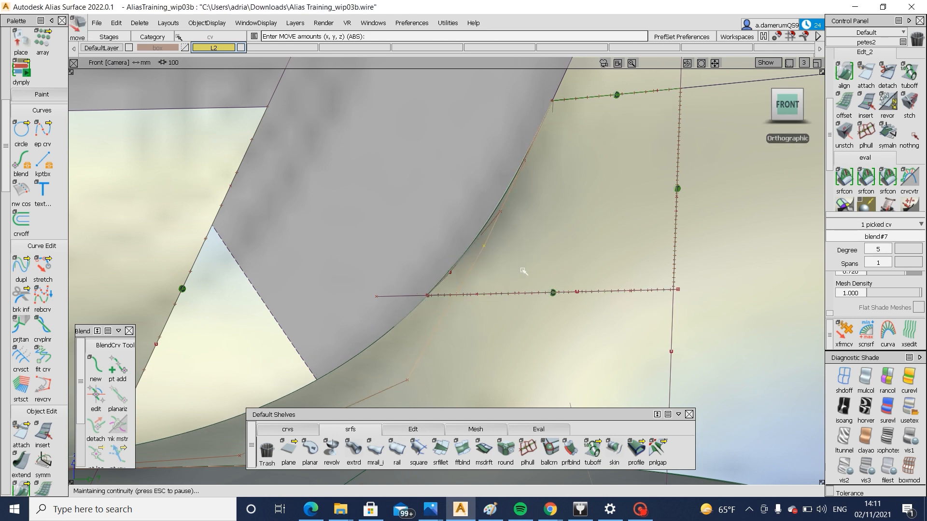
pyautogui.keyDown('alt'); pyautogui.keyDown('shift'); pyautogui.moveTo(511, 292); pyautogui.dragTo(487, 304, button='right'); pyautogui.keyUp('shift'); pyautogui.keyUp('alt')
pyautogui.keyDown('ctrl'); pyautogui.keyDown('shift'); pyautogui.moveTo(489, 328); pyautogui.dragTo(488, 308); pyautogui.keyUp('shift'); pyautogui.keyUp('ctrl')
pyautogui.keyDown('ctrl'); pyautogui.keyDown('shift'); pyautogui.moveTo(351, 299); pyautogui.dragTo(384, 346); pyautogui.keyUp('shift'); pyautogui.keyUp('ctrl')
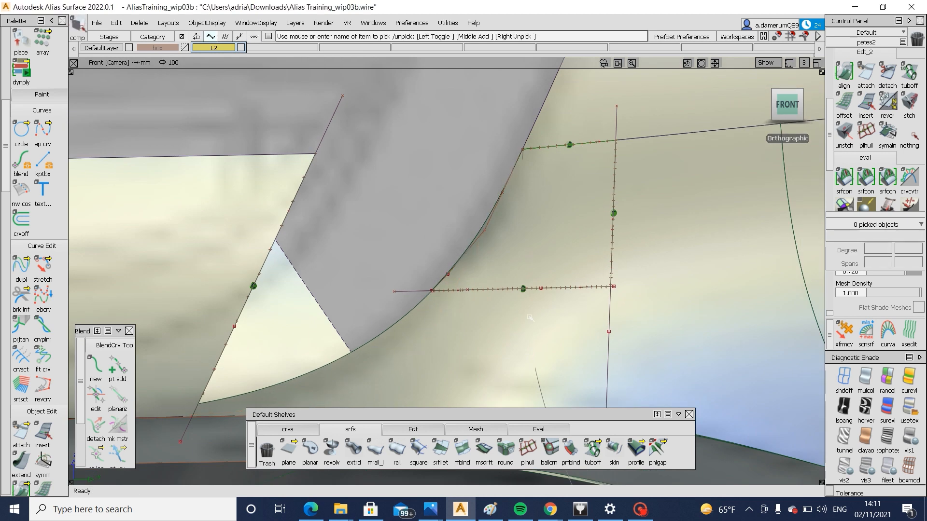
# Pick the lower blend surface in the left orthographic view to work on its control vertices
pyautogui.keyDown('alt'); pyautogui.keyDown('shift'); pyautogui.moveTo(530, 317); pyautogui.dragTo(529, 246); pyautogui.keyUp('shift'); pyautogui.keyUp('alt')
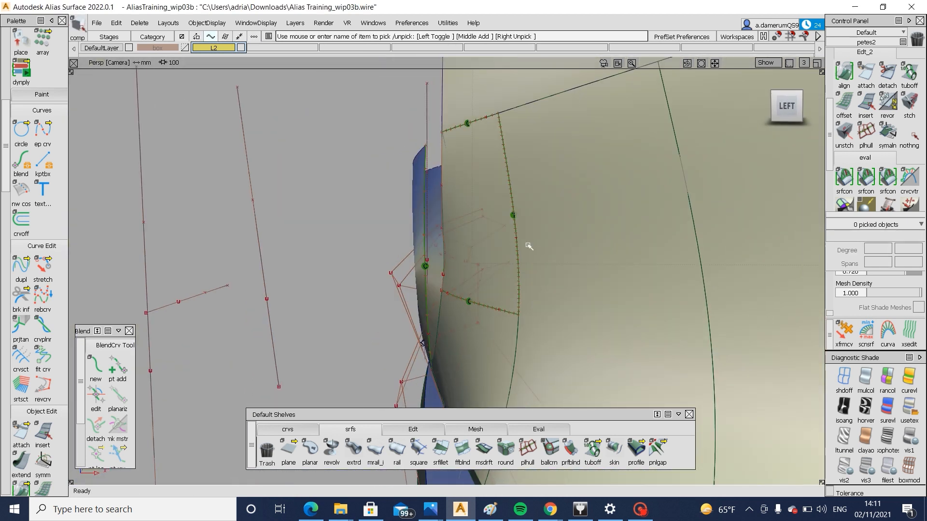
pyautogui.click(784, 108)
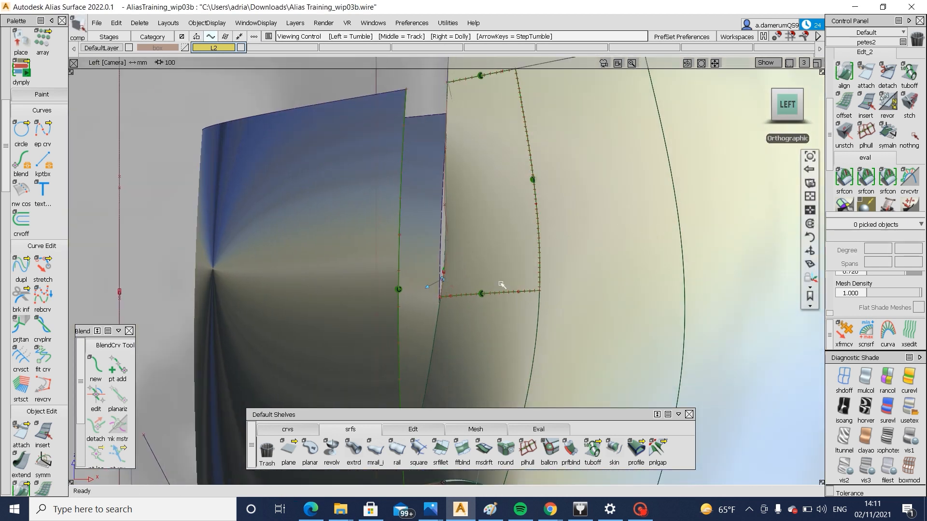
pyautogui.keyDown('alt'); pyautogui.keyDown('shift'); pyautogui.moveTo(494, 290); pyautogui.dragTo(502, 341, button='middle'); pyautogui.keyUp('shift'); pyautogui.keyUp('alt')
pyautogui.keyDown('ctrl'); pyautogui.keyDown('shift'); pyautogui.moveTo(467, 366); pyautogui.dragTo(476, 368); pyautogui.keyUp('shift'); pyautogui.keyUp('ctrl')
pyautogui.click(476, 368)
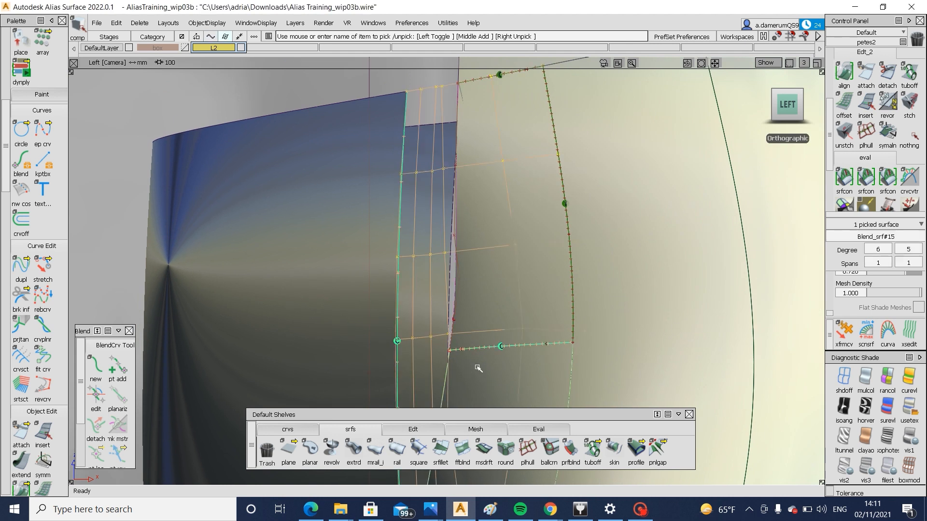
# Try moving a row of four control vertices on the blend surface beside the corner, and undo the move
pyautogui.keyDown('alt'); pyautogui.keyDown('shift'); pyautogui.moveTo(476, 399); pyautogui.dragTo(489, 363, button='middle'); pyautogui.keyUp('shift'); pyautogui.keyUp('alt')
pyautogui.keyDown('ctrl'); pyautogui.keyDown('shift'); pyautogui.moveTo(489, 364); pyautogui.dragTo(492, 319); pyautogui.keyUp('shift'); pyautogui.keyUp('ctrl')
pyautogui.moveTo(451, 229)
pyautogui.keyDown('ctrl'); pyautogui.keyDown('shift'); pyautogui.mouseDown()
pyautogui.moveTo(405, 241)
pyautogui.moveTo(462, 238)
pyautogui.mouseUp(); pyautogui.keyUp('shift'); pyautogui.keyUp('ctrl')
pyautogui.click(352, 281)
pyautogui.press('Delete')
pyautogui.keyDown('ctrl'); pyautogui.keyDown('shift'); pyautogui.moveTo(384, 355); pyautogui.dragTo(314, 282, button='middle'); pyautogui.keyUp('shift'); pyautogui.keyUp('ctrl')
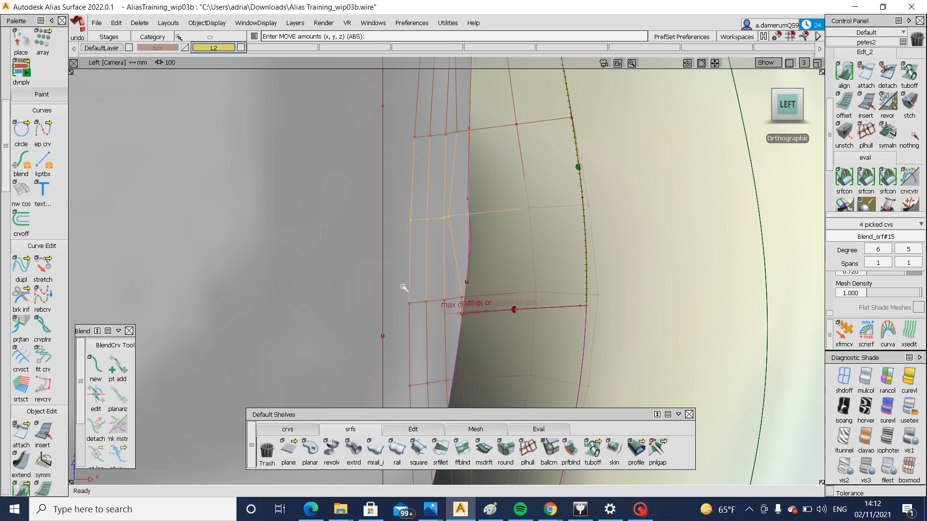
pyautogui.keyDown('ctrl'); pyautogui.keyDown('shift'); pyautogui.moveTo(549, 237); pyautogui.dragTo(507, 290); pyautogui.keyUp('shift'); pyautogui.keyUp('ctrl')
pyautogui.click(493, 339)
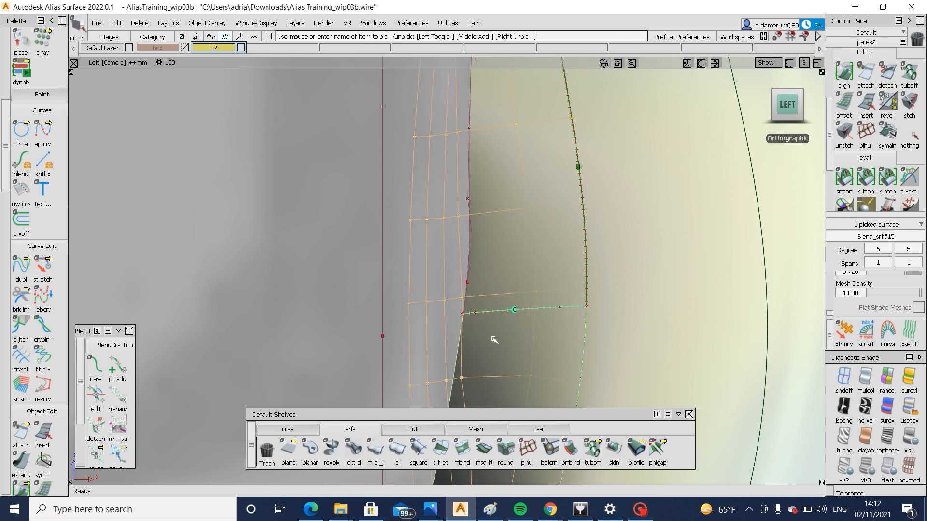
pyautogui.press('Delete')
# Move two neighbouring rows of four control vertices on the blend surface, just above the trimmed corner, slightly forward
pyautogui.keyDown('ctrl'); pyautogui.keyDown('shift'); pyautogui.moveTo(395, 269); pyautogui.dragTo(324, 271); pyautogui.keyUp('shift'); pyautogui.keyUp('ctrl')
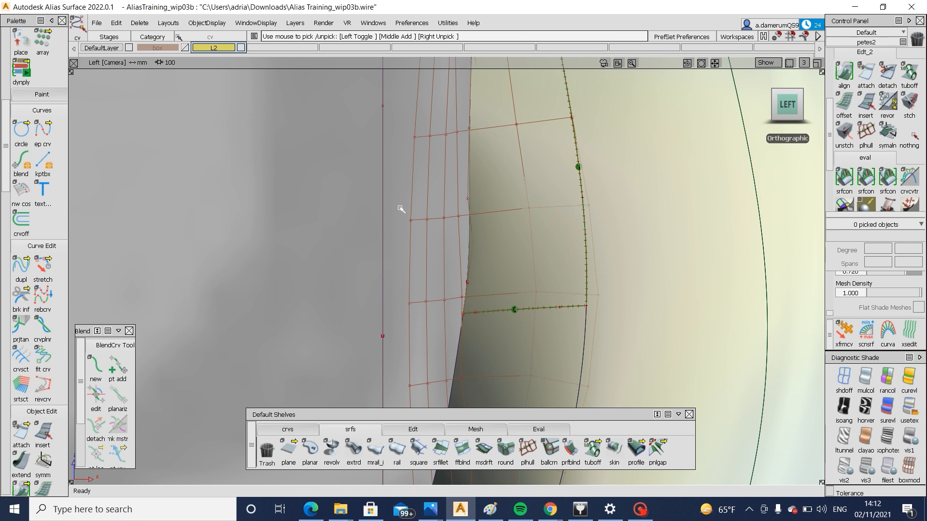
pyautogui.moveTo(458, 239); pyautogui.dragTo(484, 237)
pyautogui.keyDown('ctrl'); pyautogui.keyDown('shift'); pyautogui.moveTo(448, 239); pyautogui.dragTo(469, 265); pyautogui.keyUp('shift'); pyautogui.keyUp('ctrl')
pyautogui.click(470, 250)
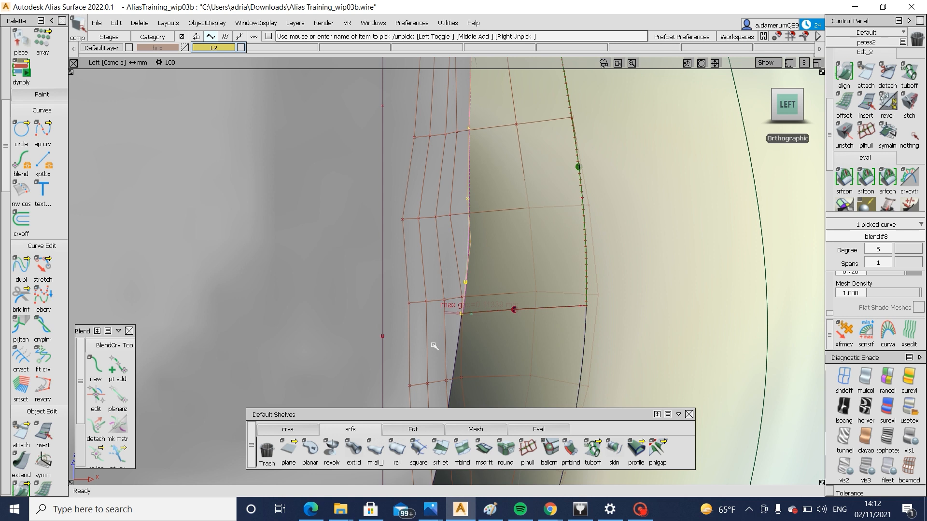
pyautogui.keyDown('ctrl'); pyautogui.keyDown('shift'); pyautogui.moveTo(434, 346); pyautogui.dragTo(433, 295); pyautogui.keyUp('shift'); pyautogui.keyUp('ctrl')
pyautogui.keyDown('ctrl'); pyautogui.keyDown('shift'); pyautogui.moveTo(389, 182); pyautogui.dragTo(350, 166); pyautogui.keyUp('shift'); pyautogui.keyUp('ctrl')
pyautogui.moveTo(408, 128); pyautogui.dragTo(460, 159)
pyautogui.keyDown('ctrl'); pyautogui.keyDown('shift'); pyautogui.moveTo(442, 172); pyautogui.dragTo(377, 173, button='right'); pyautogui.keyUp('shift'); pyautogui.keyUp('ctrl')
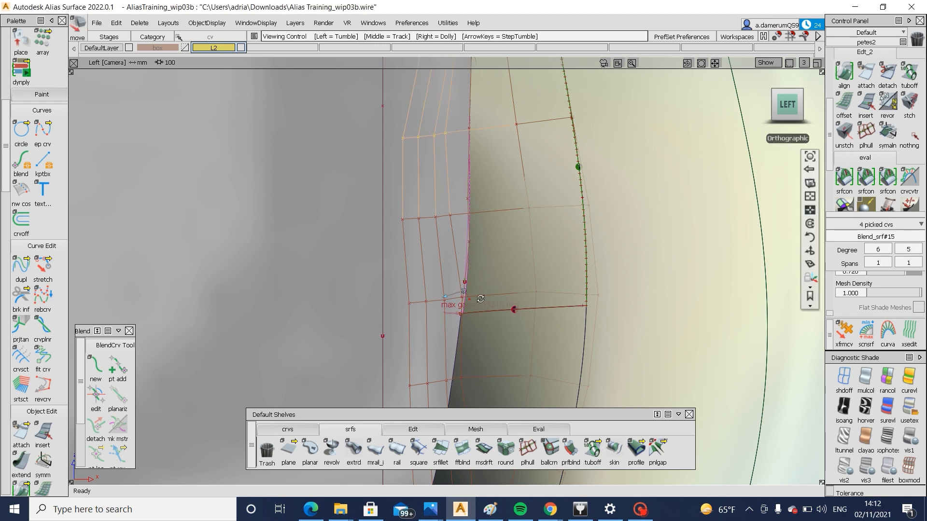
# Reopen the alignment of the corner blend curve's lower end and align it with G2 continuity to the adjusted surface edge
pyautogui.keyDown('alt'); pyautogui.keyDown('shift'); pyautogui.moveTo(481, 312); pyautogui.dragTo(477, 338, button='right'); pyautogui.keyUp('shift'); pyautogui.keyUp('alt')
pyautogui.keyDown('alt'); pyautogui.keyDown('shift'); pyautogui.moveTo(477, 338); pyautogui.dragTo(643, 328); pyautogui.keyUp('shift'); pyautogui.keyUp('alt')
pyautogui.moveTo(333, 332)
pyautogui.keyDown('alt'); pyautogui.keyDown('shift'); pyautogui.mouseDown()
pyautogui.moveTo(384, 359)
pyautogui.moveTo(213, 331)
pyautogui.moveTo(252, 324)
pyautogui.moveTo(259, 386)
pyautogui.moveTo(284, 299)
pyautogui.mouseUp(); pyautogui.keyUp('shift'); pyautogui.keyUp('alt')
pyautogui.keyDown('ctrl'); pyautogui.keyDown('shift'); pyautogui.moveTo(451, 222); pyautogui.dragTo(374, 206, button='middle'); pyautogui.keyUp('shift'); pyautogui.keyUp('ctrl')
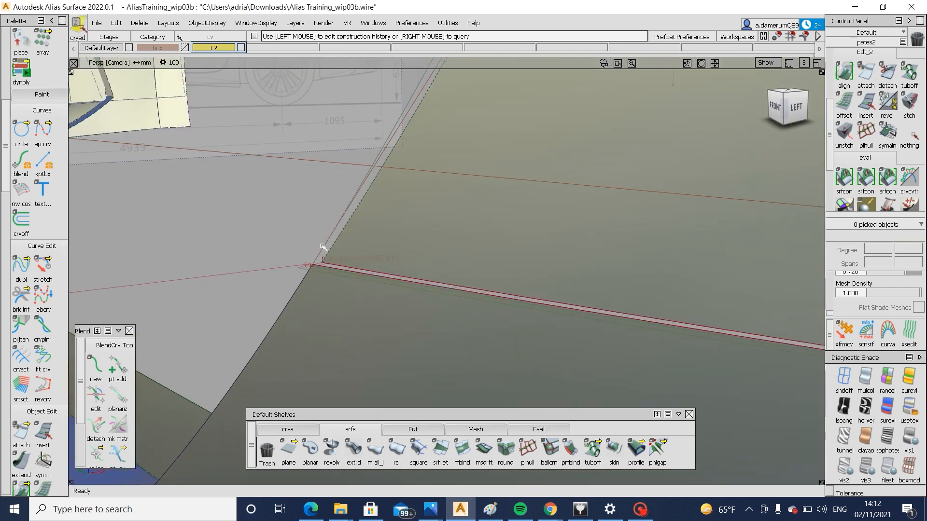
pyautogui.click(318, 264)
pyautogui.keyDown('alt'); pyautogui.keyDown('shift'); pyautogui.moveTo(356, 286); pyautogui.dragTo(289, 294, button='right'); pyautogui.keyUp('shift'); pyautogui.keyUp('alt')
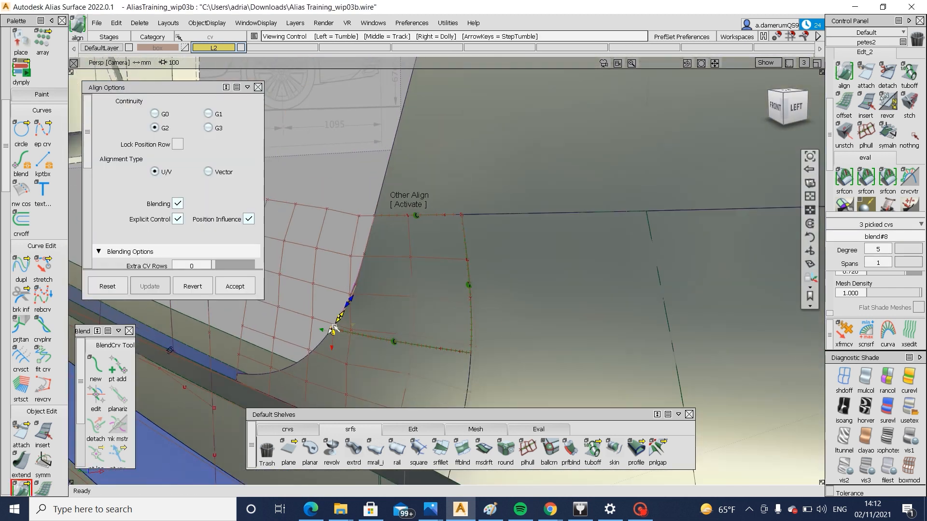
pyautogui.moveTo(288, 294)
pyautogui.keyDown('alt'); pyautogui.keyDown('shift'); pyautogui.mouseDown()
pyautogui.moveTo(208, 315)
pyautogui.moveTo(277, 309)
pyautogui.mouseUp(); pyautogui.keyUp('shift'); pyautogui.keyUp('alt')
# Turn off the blend surface's control vertices and move one middle control vertex of the corner blend curve in the left view
pyautogui.click(792, 105)
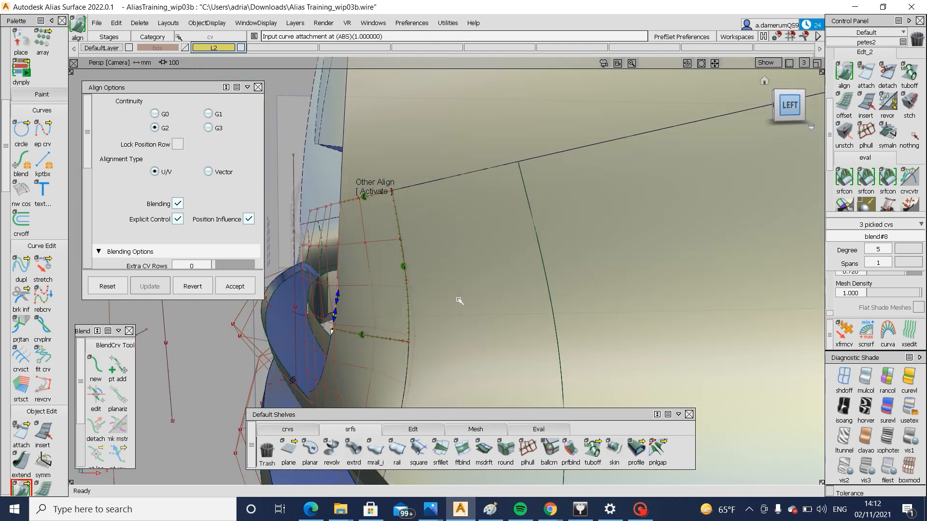
pyautogui.keyDown('ctrl'); pyautogui.keyDown('shift'); pyautogui.moveTo(405, 306); pyautogui.dragTo(319, 276); pyautogui.keyUp('shift'); pyautogui.keyUp('ctrl')
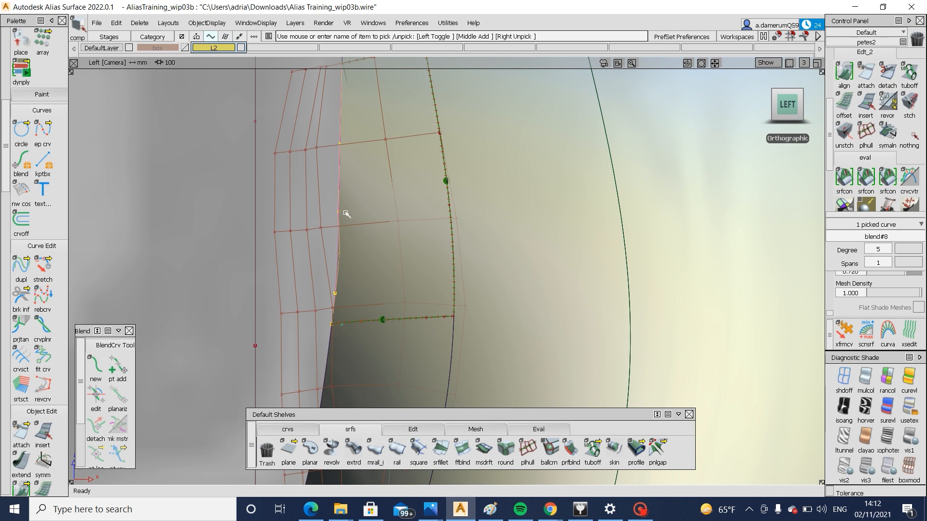
pyautogui.hotkey('ctrl', 'h')
pyautogui.press('Return')
pyautogui.keyDown('ctrl'); pyautogui.keyDown('shift'); pyautogui.moveTo(356, 312); pyautogui.dragTo(376, 335); pyautogui.keyUp('shift'); pyautogui.keyUp('ctrl')
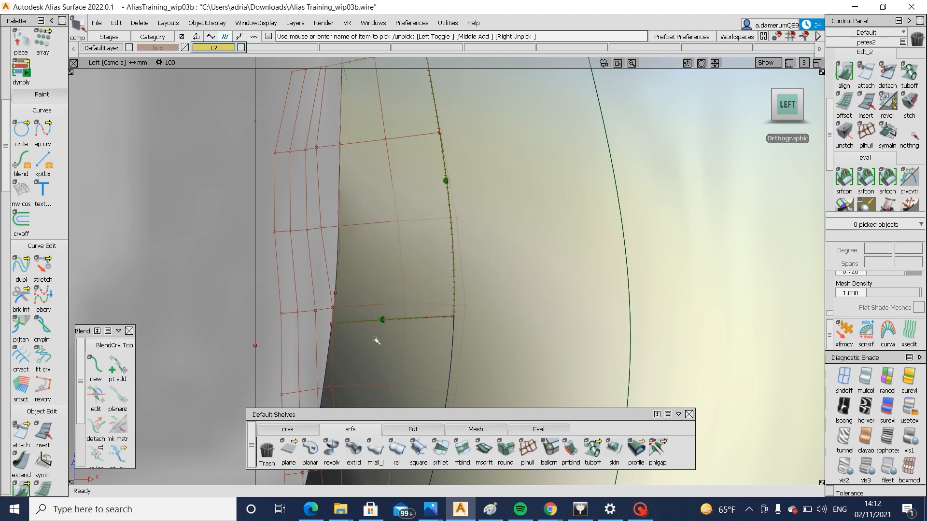
pyautogui.click(384, 390)
pyautogui.keyDown('ctrl'); pyautogui.keyDown('shift'); pyautogui.moveTo(385, 390); pyautogui.dragTo(353, 237); pyautogui.keyUp('shift'); pyautogui.keyUp('ctrl')
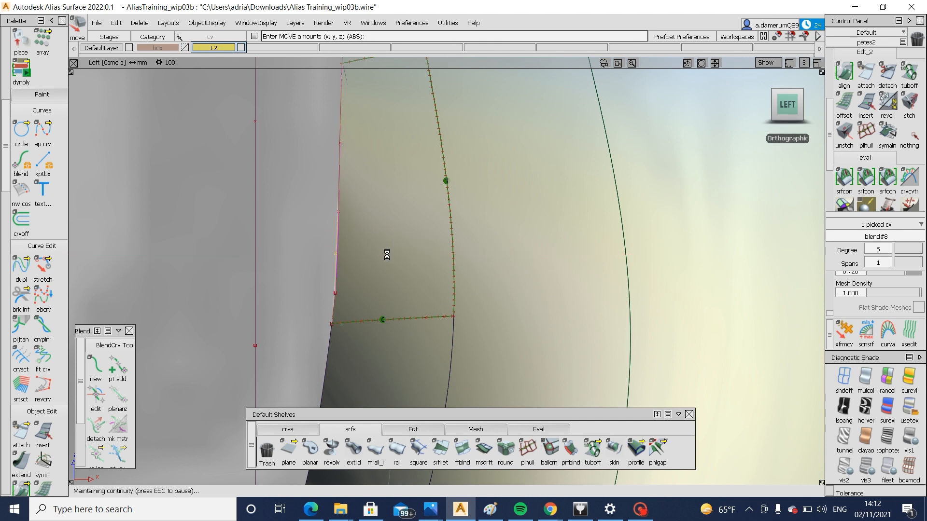
pyautogui.moveTo(389, 258)
pyautogui.keyDown('alt'); pyautogui.keyDown('shift'); pyautogui.mouseDown()
pyautogui.moveTo(440, 295)
pyautogui.moveTo(413, 263)
pyautogui.moveTo(404, 283)
pyautogui.moveTo(406, 264)
pyautogui.mouseUp(); pyautogui.keyUp('shift'); pyautogui.keyUp('alt')
# Apply the black-and-white horizontal/vertical stripe shading and examine the reflection flow across the corner surfaces
pyautogui.click(909, 138)
pyautogui.click(866, 408)
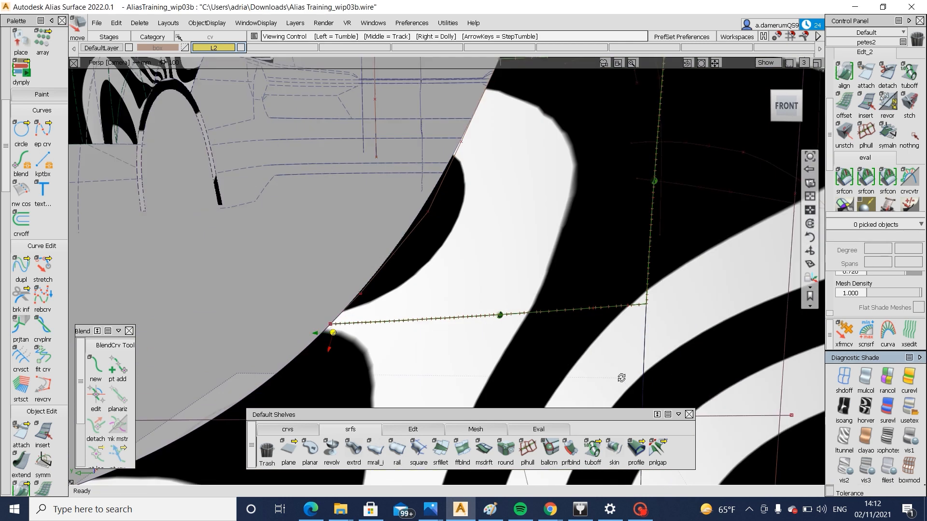
pyautogui.moveTo(619, 376)
pyautogui.keyDown('alt'); pyautogui.keyDown('shift'); pyautogui.mouseDown()
pyautogui.moveTo(532, 392)
pyautogui.moveTo(405, 389)
pyautogui.moveTo(405, 376)
pyautogui.mouseUp(); pyautogui.keyUp('shift'); pyautogui.keyUp('alt')
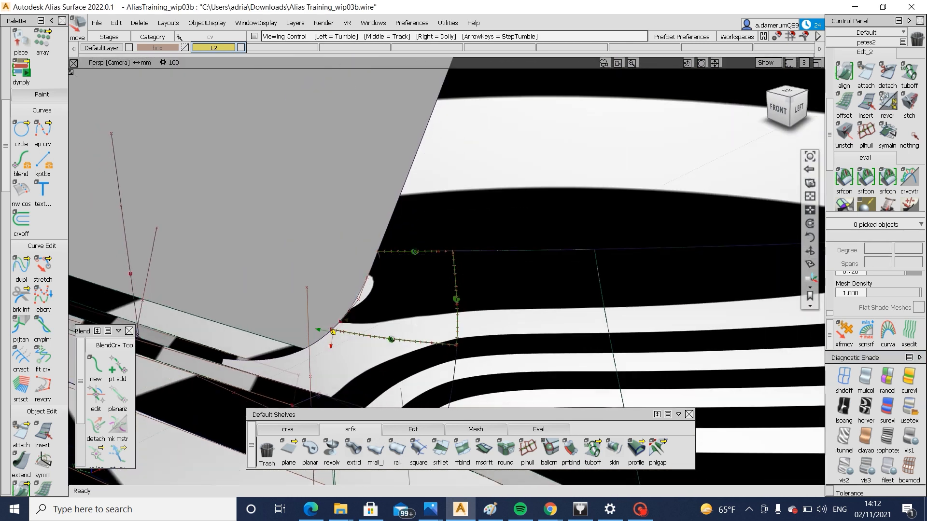
pyautogui.scroll(4, 432, 311)
# Display the square surface's control vertices and realign the corner blend curve's upper end with G2 continuity
pyautogui.click(391, 324)
pyautogui.moveTo(469, 251)
pyautogui.keyDown('ctrl'); pyautogui.keyDown('shift'); pyautogui.mouseDown()
pyautogui.moveTo(391, 321)
pyautogui.moveTo(644, 281)
pyautogui.moveTo(416, 293)
pyautogui.moveTo(757, 79)
pyautogui.mouseUp(); pyautogui.keyUp('shift'); pyautogui.keyUp('ctrl')
pyautogui.doubleClick(844, 72)
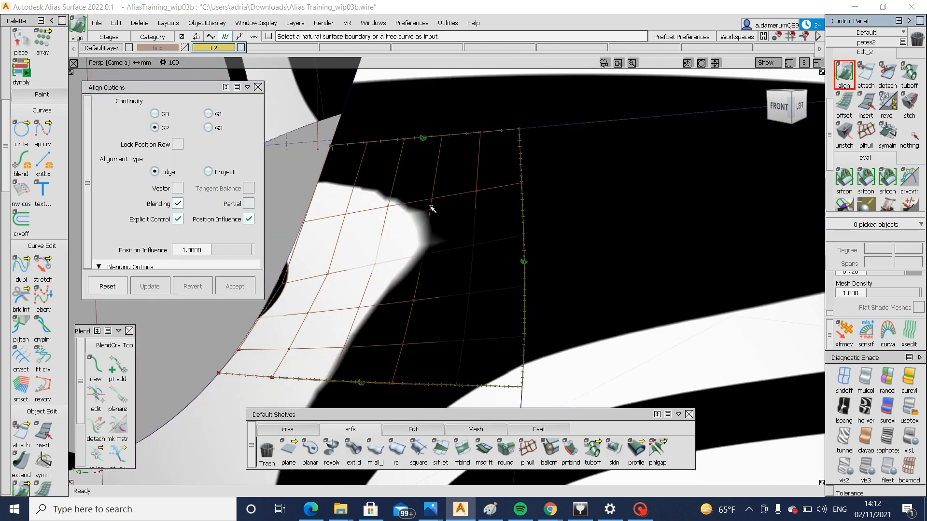
pyautogui.click(370, 217)
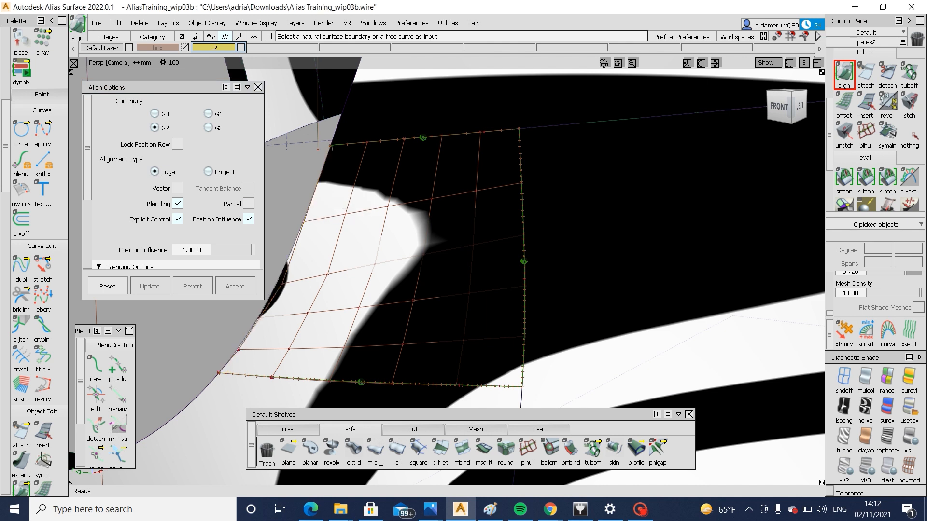
pyautogui.keyDown('alt'); pyautogui.keyDown('shift'); pyautogui.moveTo(331, 272); pyautogui.dragTo(358, 293); pyautogui.keyUp('shift'); pyautogui.keyUp('alt')
pyautogui.click(358, 187)
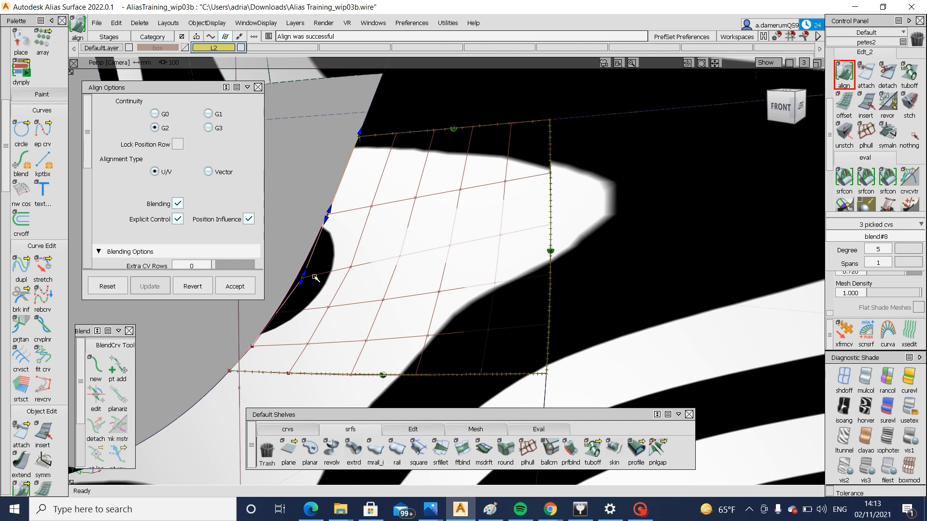
# Slide the blending handles at the corner blend curve's upper end, and realign its lower end with G2 continuity and adjusted handles
pyautogui.moveTo(328, 211); pyautogui.dragTo(336, 191)
pyautogui.moveTo(309, 261); pyautogui.dragTo(317, 249)
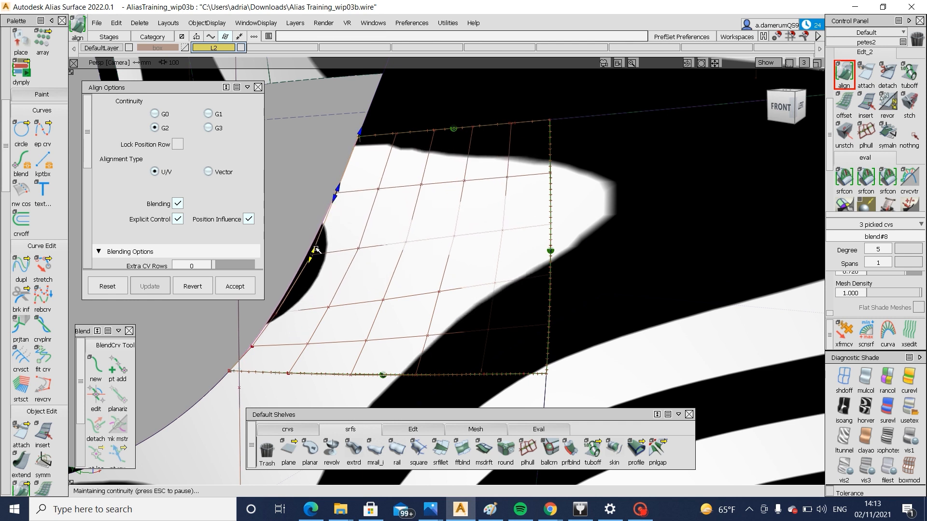
pyautogui.click(253, 341)
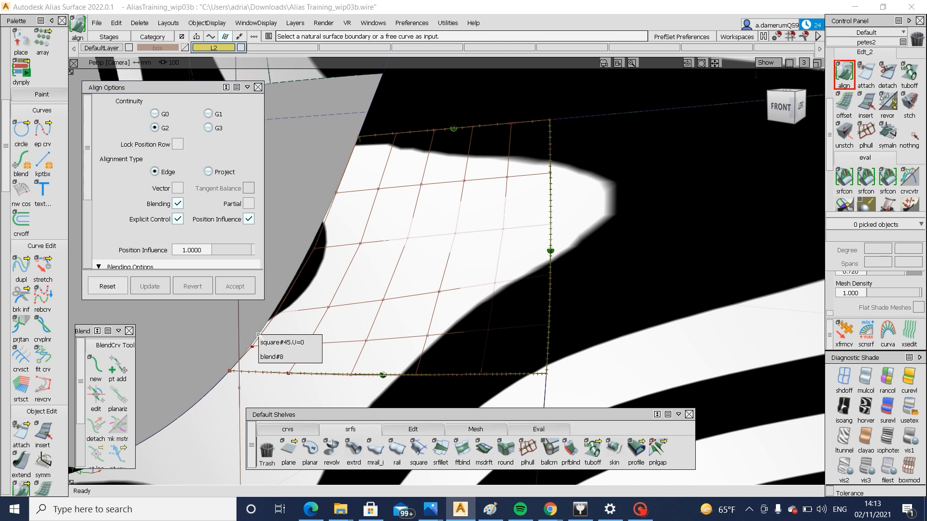
pyautogui.click(314, 356)
pyautogui.click(220, 381)
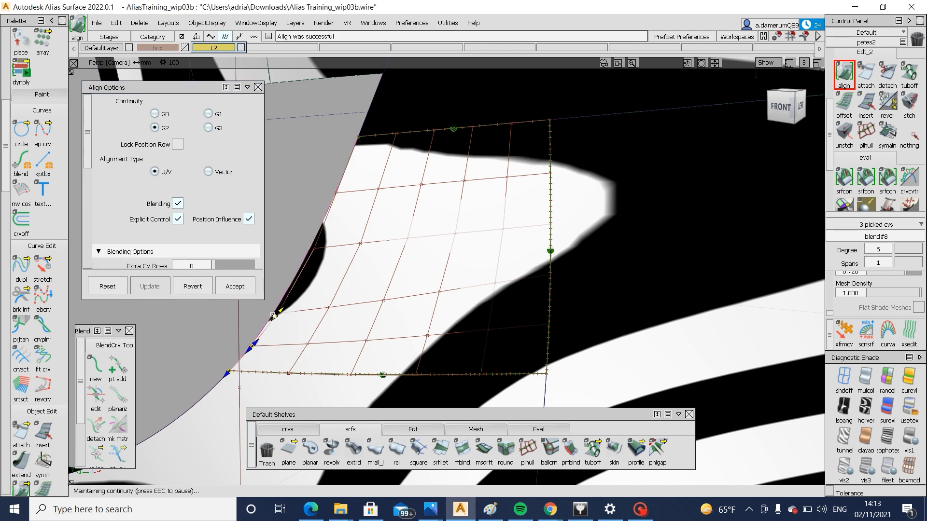
pyautogui.moveTo(274, 315); pyautogui.dragTo(293, 298)
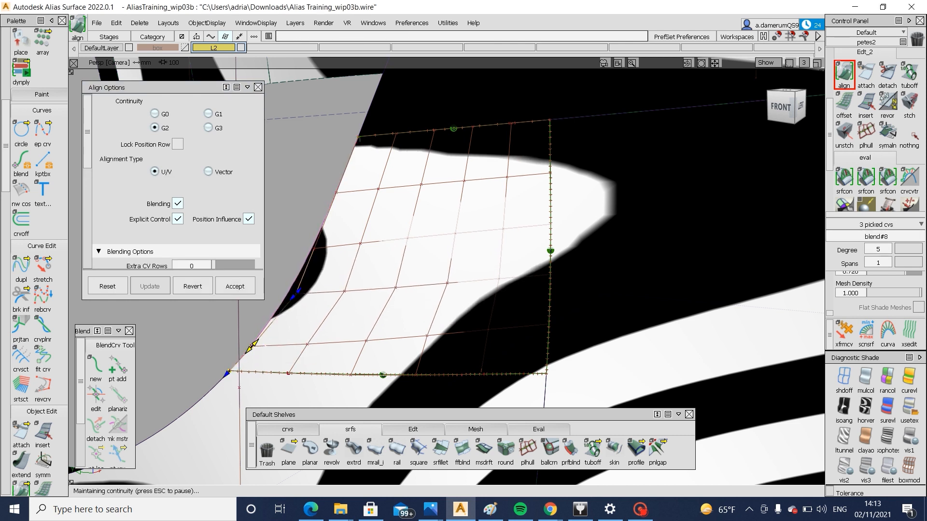
pyautogui.moveTo(252, 346); pyautogui.dragTo(386, 261)
# Examine the corner's stripe flow in the left view and switch the shading to the user-defined texture
pyautogui.click(789, 102)
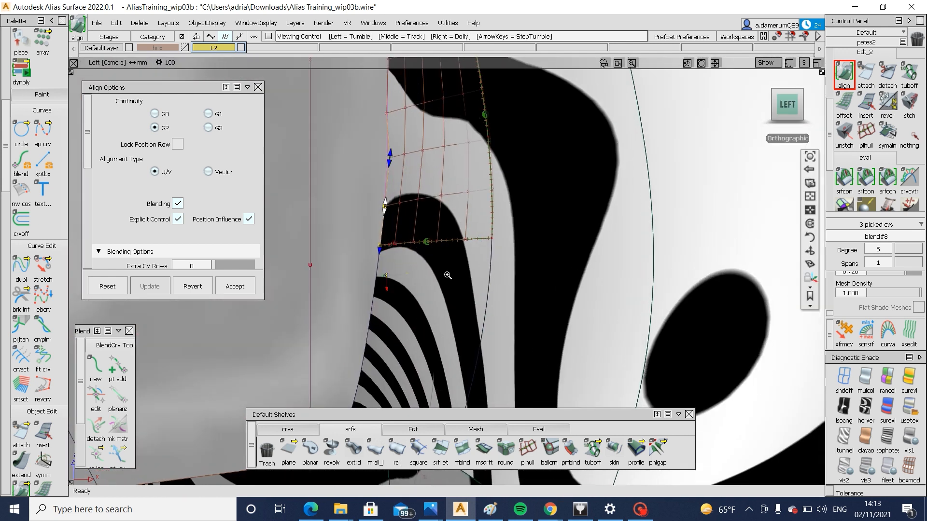
pyautogui.keyDown('alt'); pyautogui.keyDown('shift'); pyautogui.moveTo(447, 275); pyautogui.dragTo(451, 275, button='right'); pyautogui.keyUp('shift'); pyautogui.keyUp('alt')
pyautogui.keyDown('alt'); pyautogui.keyDown('shift'); pyautogui.moveTo(451, 275); pyautogui.dragTo(464, 294, button='middle'); pyautogui.keyUp('shift'); pyautogui.keyUp('alt')
pyautogui.keyDown('alt'); pyautogui.keyDown('shift'); pyautogui.moveTo(462, 293); pyautogui.dragTo(459, 325, button='right'); pyautogui.keyUp('shift'); pyautogui.keyUp('alt')
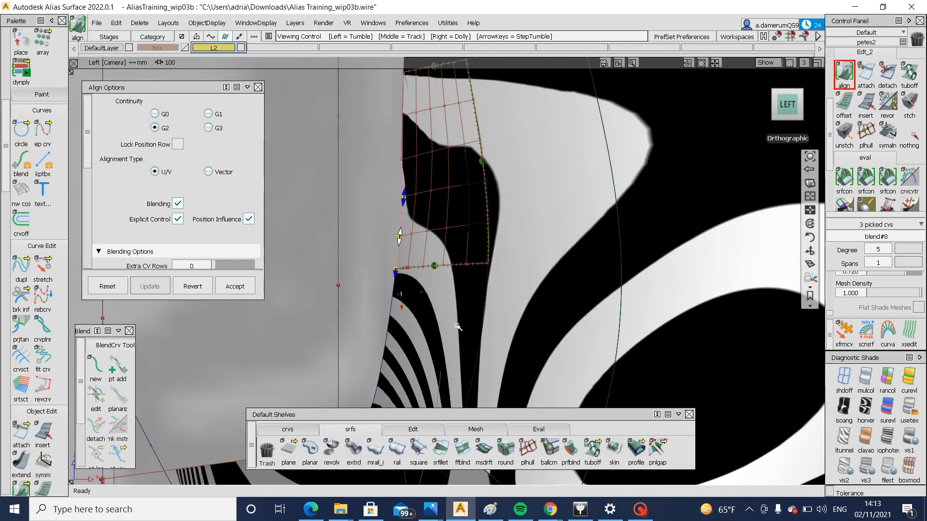
pyautogui.keyDown('alt'); pyautogui.keyDown('shift'); pyautogui.moveTo(463, 344); pyautogui.dragTo(467, 321, button='middle'); pyautogui.keyUp('shift'); pyautogui.keyUp('alt')
pyautogui.keyDown('ctrl'); pyautogui.keyDown('shift'); pyautogui.moveTo(467, 321); pyautogui.dragTo(470, 272); pyautogui.keyUp('shift'); pyautogui.keyUp('ctrl')
pyautogui.click(435, 303)
pyautogui.keyDown('alt'); pyautogui.keyDown('shift'); pyautogui.moveTo(435, 303); pyautogui.dragTo(518, 358); pyautogui.keyUp('shift'); pyautogui.keyUp('alt')
pyautogui.click(910, 408)
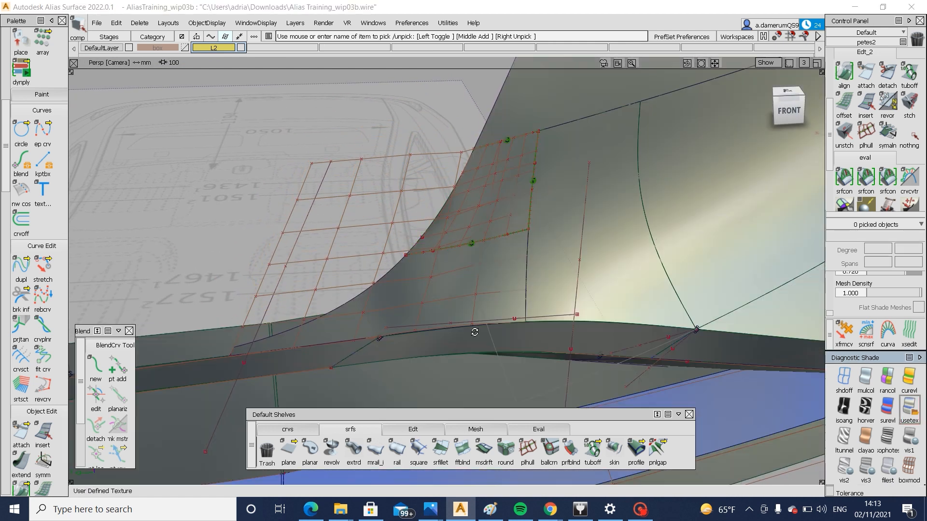
pyautogui.moveTo(474, 331)
pyautogui.keyDown('alt'); pyautogui.keyDown('shift'); pyautogui.mouseDown()
pyautogui.moveTo(401, 304)
pyautogui.moveTo(376, 334)
pyautogui.mouseUp(); pyautogui.keyUp('shift'); pyautogui.keyUp('alt')
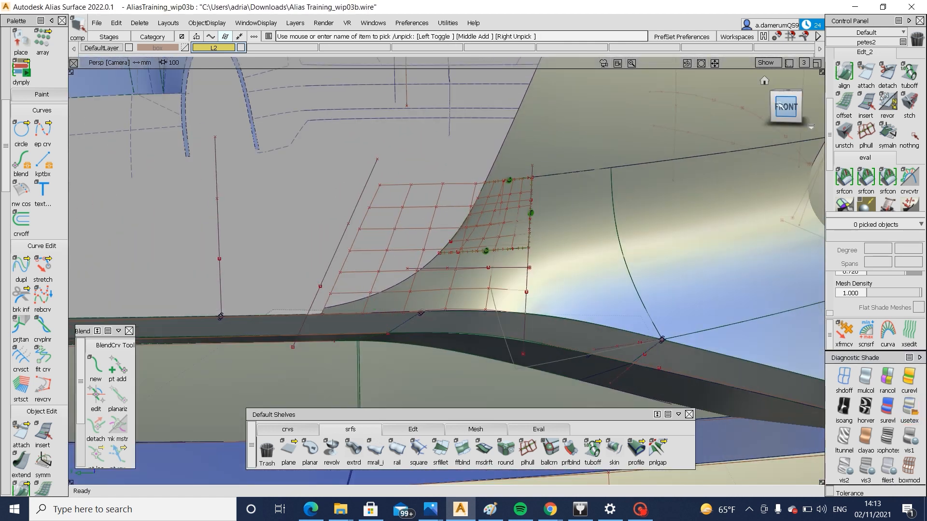
# Untrim the grille opening's corner surface in the front view and trim it back along its existing curve
pyautogui.click(788, 108)
pyautogui.click(511, 317)
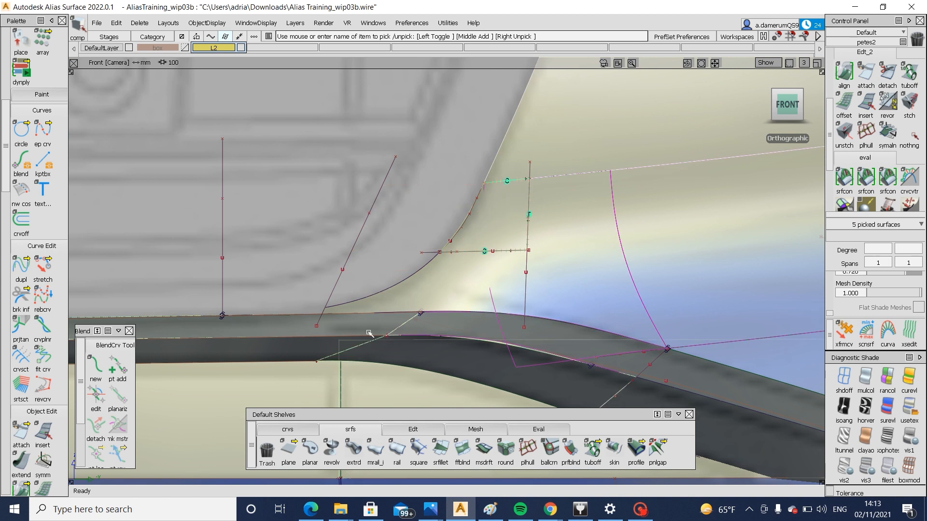
pyautogui.keyDown('alt'); pyautogui.keyDown('shift'); pyautogui.moveTo(370, 340); pyautogui.dragTo(482, 345, button='middle'); pyautogui.keyUp('shift'); pyautogui.keyUp('alt')
pyautogui.click(478, 324)
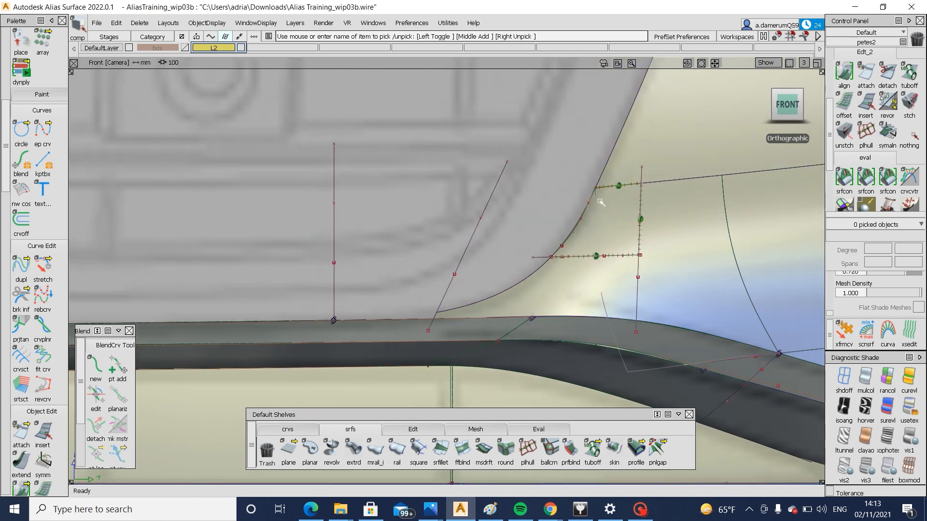
pyautogui.keyDown('ctrl'); pyautogui.keyDown('shift'); pyautogui.moveTo(501, 303); pyautogui.dragTo(500, 306); pyautogui.keyUp('shift'); pyautogui.keyUp('ctrl')
pyautogui.click(499, 310)
pyautogui.keyDown('ctrl'); pyautogui.keyDown('shift'); pyautogui.moveTo(499, 311); pyautogui.dragTo(490, 359); pyautogui.keyUp('shift'); pyautogui.keyUp('ctrl')
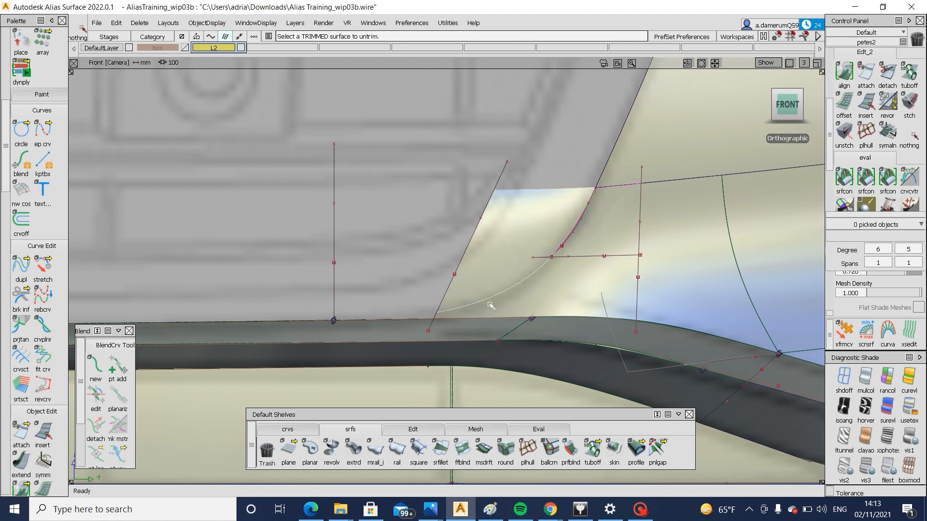
pyautogui.keyDown('ctrl'); pyautogui.keyDown('shift'); pyautogui.moveTo(551, 305); pyautogui.dragTo(541, 312); pyautogui.keyUp('shift'); pyautogui.keyUp('ctrl')
pyautogui.click(526, 308)
pyautogui.click(460, 307)
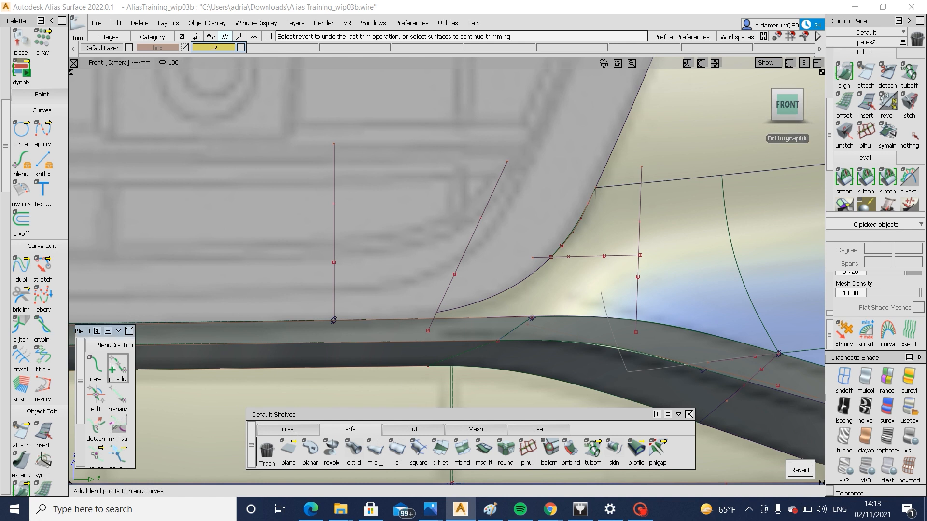
# Create a blend curve from the draft surface's edge below the grille opening up to the top corner of the side surface
pyautogui.click(414, 319)
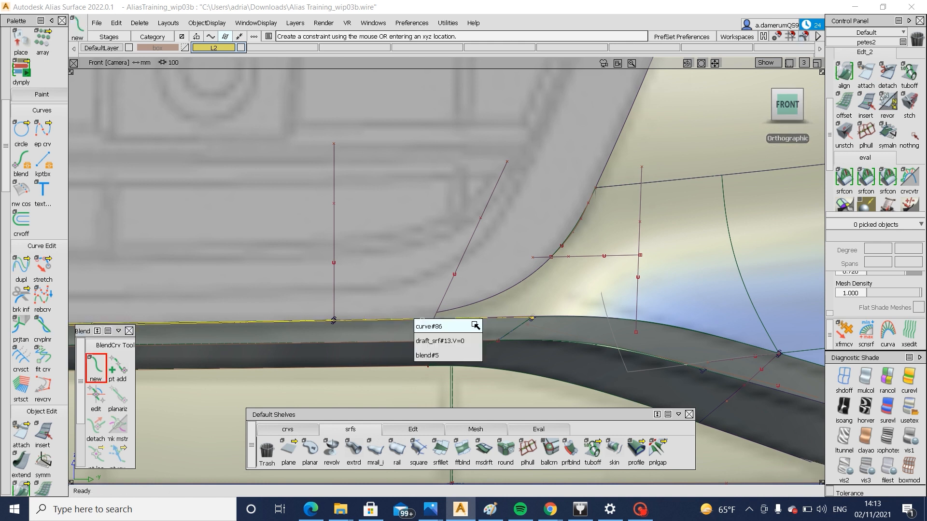
pyautogui.click(474, 340)
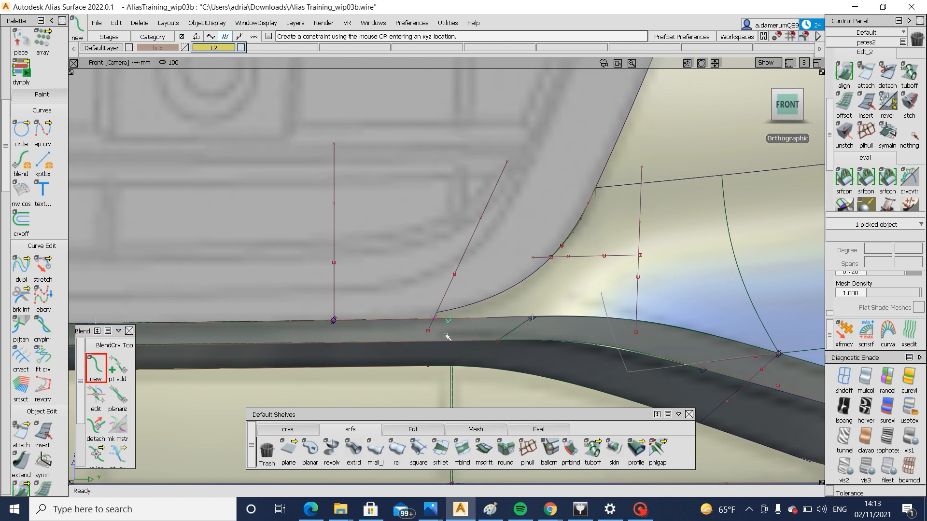
pyautogui.click(601, 176)
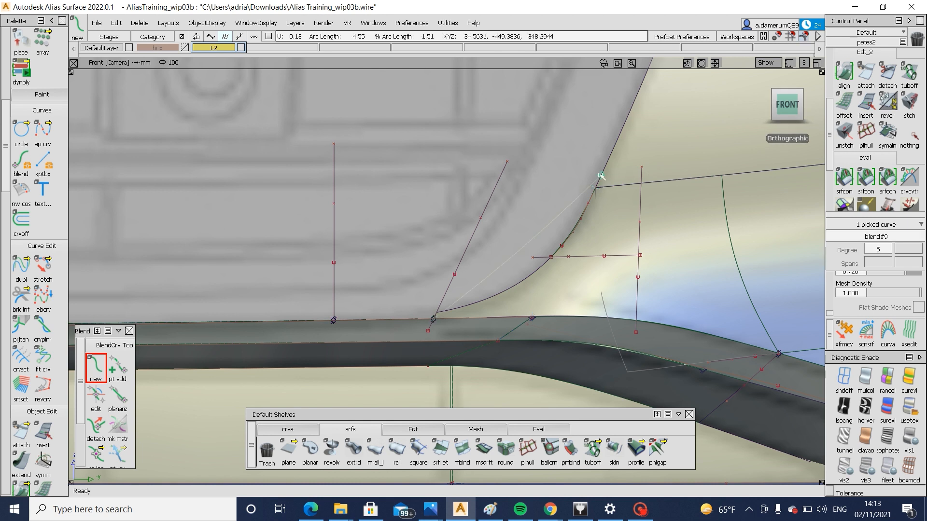
pyautogui.keyDown('ctrl'); pyautogui.keyDown('shift'); pyautogui.moveTo(554, 355); pyautogui.dragTo(609, 257); pyautogui.keyUp('shift'); pyautogui.keyUp('ctrl')
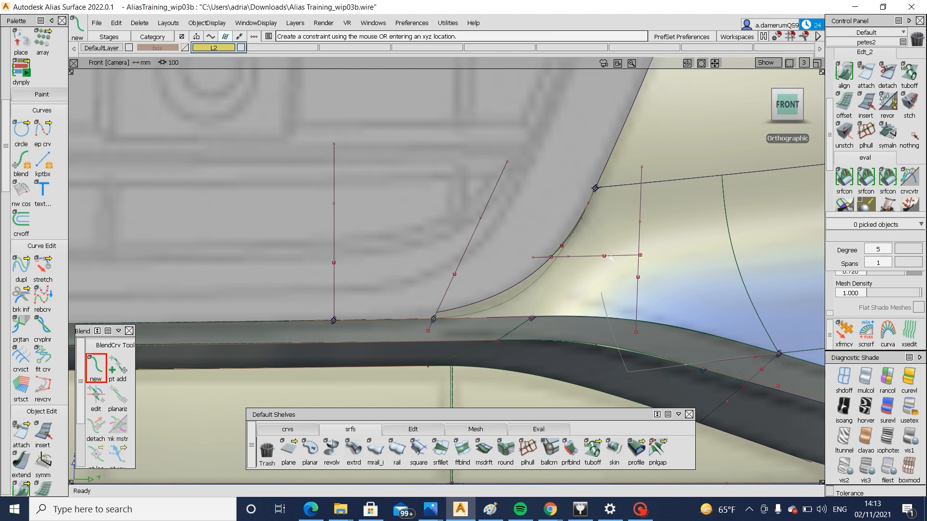
# Project the new blend curve onto the corner surfaces along the front view and trim away the excess inside the grille opening
pyautogui.keyDown('ctrl'); pyautogui.keyDown('shift'); pyautogui.moveTo(484, 292); pyautogui.dragTo(523, 294, button='right'); pyautogui.keyUp('shift'); pyautogui.keyUp('ctrl')
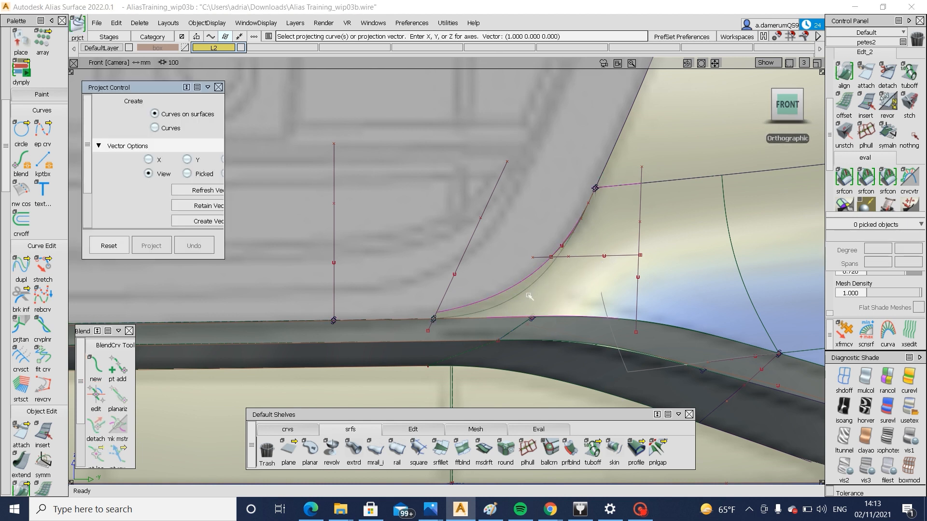
pyautogui.keyDown('ctrl'); pyautogui.keyDown('shift'); pyautogui.moveTo(579, 275); pyautogui.dragTo(597, 235, button='right'); pyautogui.keyUp('shift'); pyautogui.keyUp('ctrl')
pyautogui.click(597, 235)
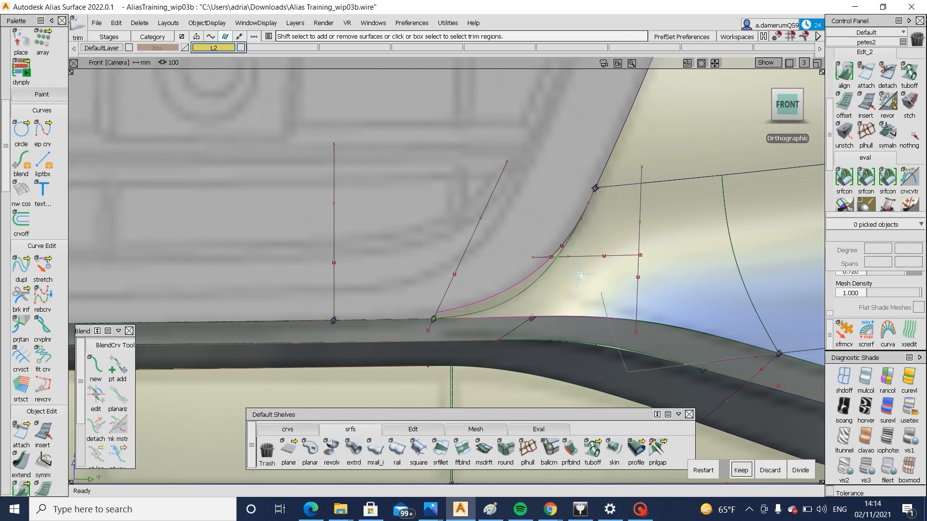
pyautogui.click(597, 235)
pyautogui.press('space')
pyautogui.click(597, 235)
pyautogui.click(597, 235)
pyautogui.press('space')
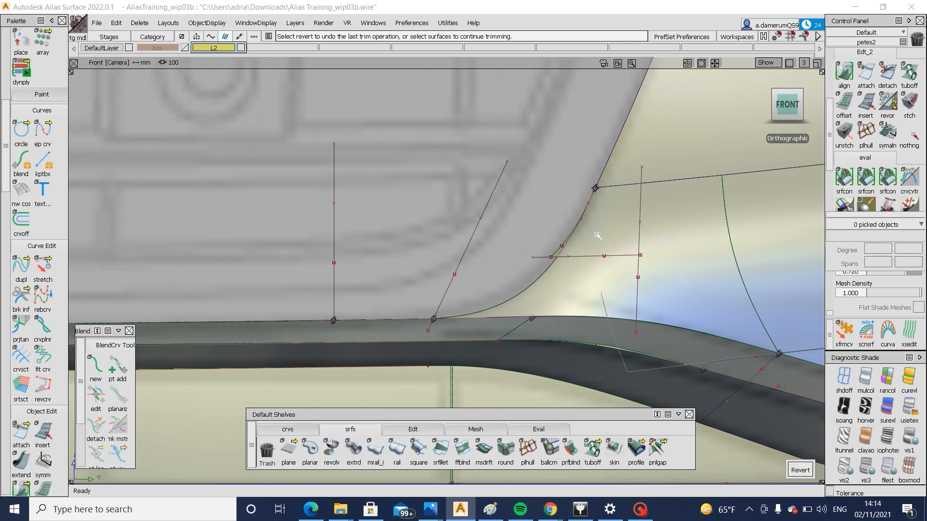
# Examine the trimmed grille corner in perspective with the model lines hidden, and show the lines again
pyautogui.keyDown('alt'); pyautogui.keyDown('shift'); pyautogui.moveTo(597, 235); pyautogui.dragTo(193, 285); pyautogui.keyUp('shift'); pyautogui.keyUp('alt')
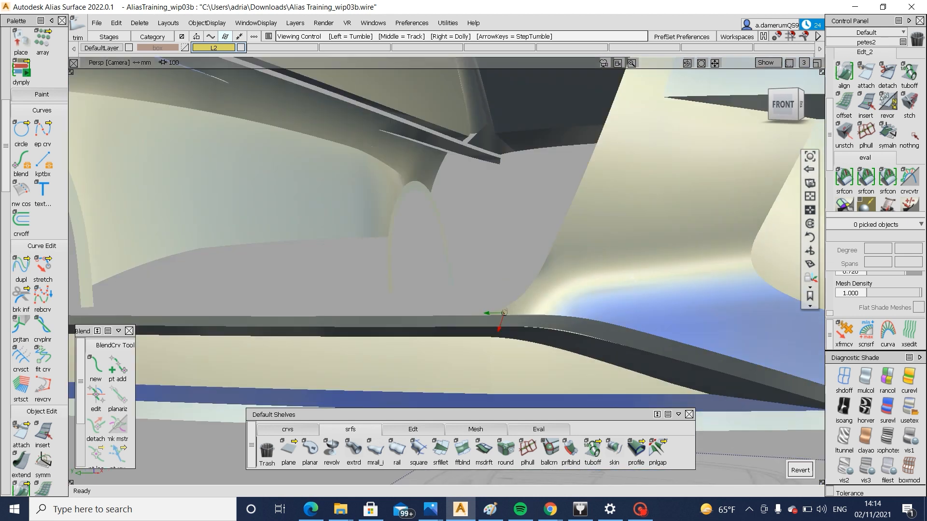
pyautogui.keyDown('alt'); pyautogui.keyDown('shift'); pyautogui.moveTo(504, 313); pyautogui.dragTo(454, 314, button='right'); pyautogui.keyUp('shift'); pyautogui.keyUp('alt')
pyautogui.keyDown('alt'); pyautogui.keyDown('shift'); pyautogui.moveTo(521, 284); pyautogui.dragTo(588, 317); pyautogui.keyUp('shift'); pyautogui.keyUp('alt')
pyautogui.keyDown('alt'); pyautogui.keyDown('shift'); pyautogui.moveTo(587, 317); pyautogui.dragTo(590, 296, button='right'); pyautogui.keyUp('shift'); pyautogui.keyUp('alt')
pyautogui.keyDown('alt'); pyautogui.keyDown('shift'); pyautogui.moveTo(589, 296); pyautogui.dragTo(523, 355); pyautogui.keyUp('shift'); pyautogui.keyUp('alt')
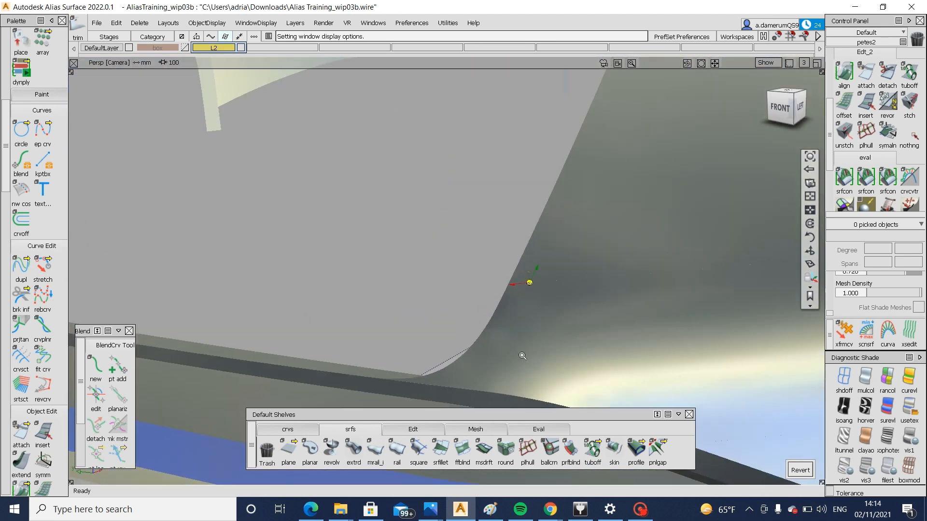
pyautogui.keyDown('alt'); pyautogui.keyDown('shift'); pyautogui.moveTo(523, 356); pyautogui.dragTo(482, 333, button='right'); pyautogui.keyUp('shift'); pyautogui.keyUp('alt')
pyautogui.keyDown('alt'); pyautogui.keyDown('shift'); pyautogui.moveTo(482, 333); pyautogui.dragTo(491, 357); pyautogui.keyUp('shift'); pyautogui.keyUp('alt')
pyautogui.keyDown('alt'); pyautogui.keyDown('shift'); pyautogui.moveTo(491, 357); pyautogui.dragTo(514, 292, button='middle'); pyautogui.keyUp('shift'); pyautogui.keyUp('alt')
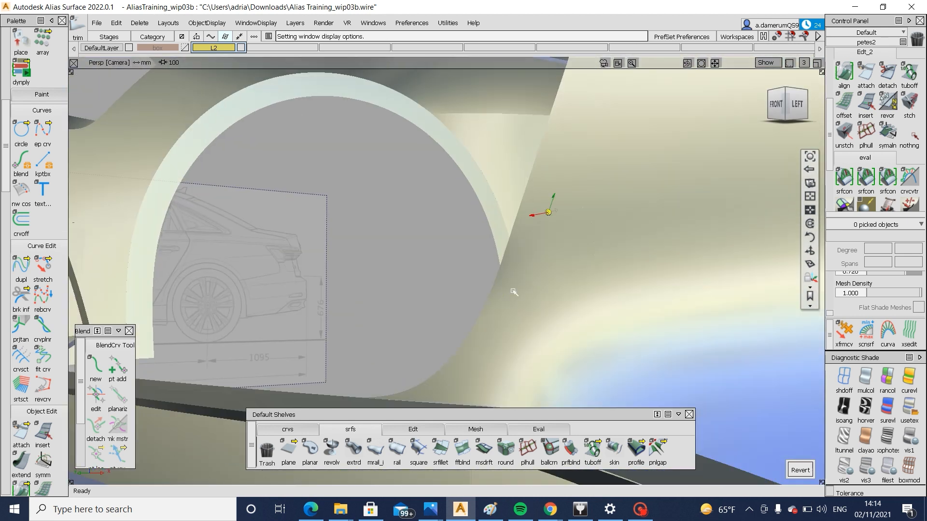
pyautogui.keyDown('alt'); pyautogui.keyDown('shift'); pyautogui.click(514, 293); pyautogui.keyUp('shift'); pyautogui.keyUp('alt')
pyautogui.keyDown('alt'); pyautogui.keyDown('shift'); pyautogui.moveTo(525, 332); pyautogui.dragTo(493, 384); pyautogui.keyUp('shift'); pyautogui.keyUp('alt')
pyautogui.hotkey('alt', 't')
pyautogui.keyDown('alt'); pyautogui.keyDown('shift'); pyautogui.moveTo(493, 385); pyautogui.dragTo(470, 366, button='right'); pyautogui.keyUp('shift'); pyautogui.keyUp('alt')
pyautogui.keyDown('alt'); pyautogui.keyDown('shift'); pyautogui.moveTo(471, 367); pyautogui.dragTo(501, 369); pyautogui.keyUp('shift'); pyautogui.keyUp('alt')
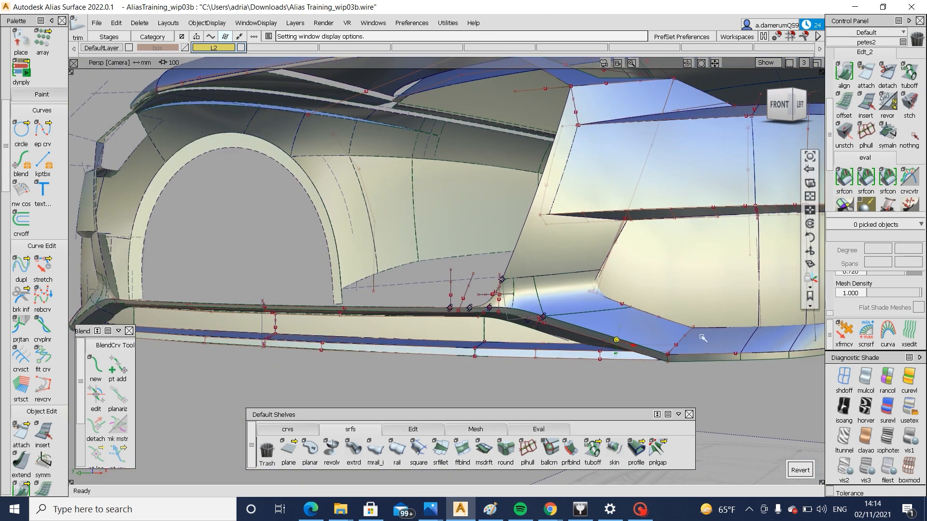
# Build a chordal surface fillet with G2 curvature and a 50 chordal length between the two lower lip surfaces at their sharp corner
pyautogui.keyDown('alt'); pyautogui.keyDown('shift'); pyautogui.moveTo(702, 338); pyautogui.dragTo(733, 390, button='right'); pyautogui.keyUp('shift'); pyautogui.keyUp('alt')
pyautogui.keyDown('alt'); pyautogui.keyDown('shift'); pyautogui.moveTo(732, 389); pyautogui.dragTo(730, 341); pyautogui.keyUp('shift'); pyautogui.keyUp('alt')
pyautogui.keyDown('alt'); pyautogui.keyDown('shift'); pyautogui.moveTo(731, 341); pyautogui.dragTo(531, 320, button='middle'); pyautogui.keyUp('shift'); pyautogui.keyUp('alt')
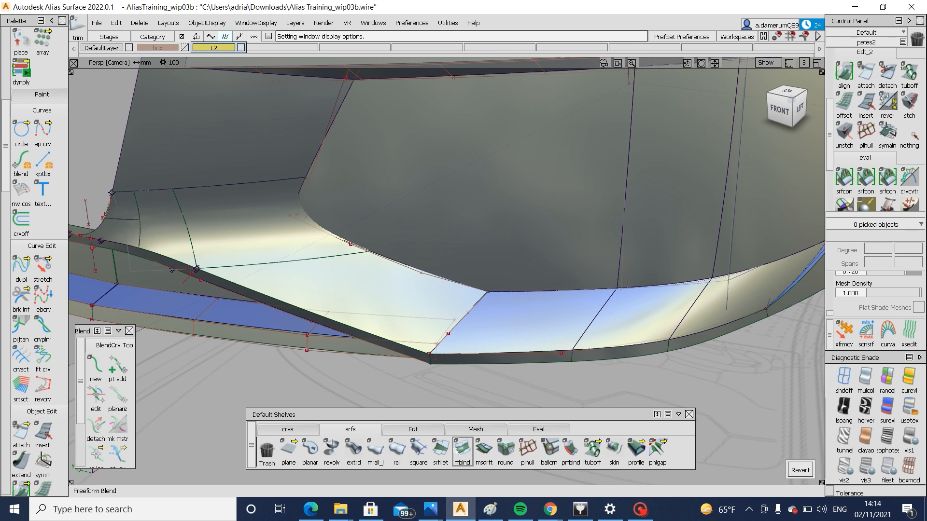
pyautogui.click(440, 449)
pyautogui.keyDown('alt'); pyautogui.keyDown('shift'); pyautogui.moveTo(463, 367); pyautogui.dragTo(496, 310); pyautogui.keyUp('shift'); pyautogui.keyUp('alt')
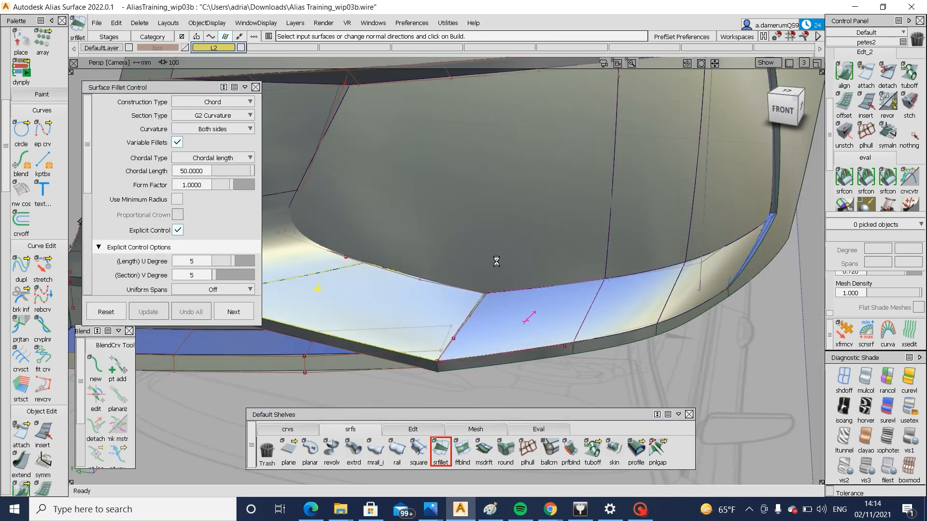
pyautogui.keyDown('alt'); pyautogui.keyDown('shift'); pyautogui.moveTo(494, 321); pyautogui.dragTo(434, 322); pyautogui.keyUp('shift'); pyautogui.keyUp('alt')
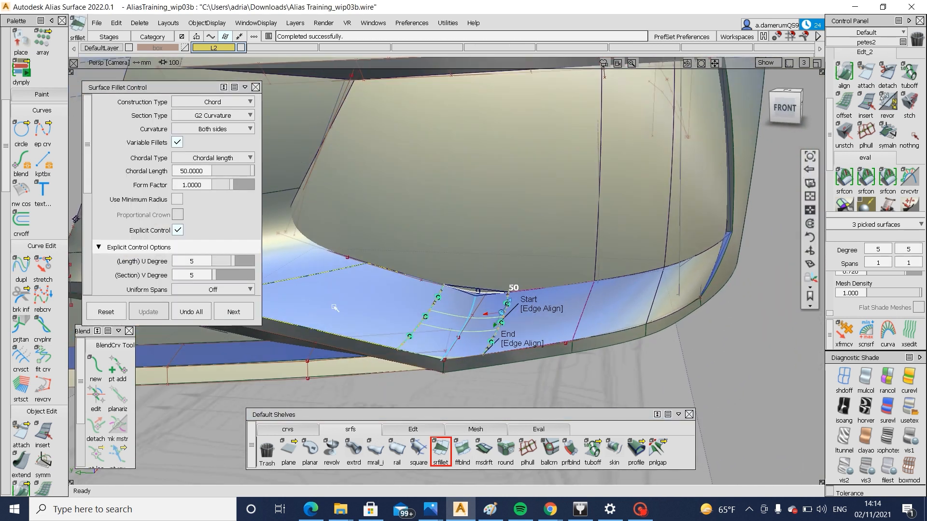
# Turn off Bezier surfaces in the lower lip fillet's structure options
pyautogui.scroll(-3, 188, 273)
pyautogui.scroll(-4, 187, 274)
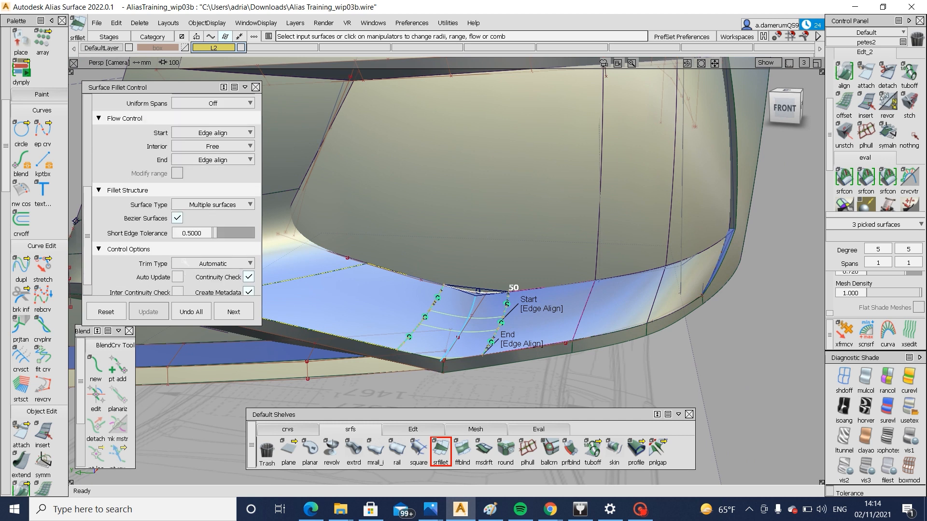
pyautogui.scroll(-2, 184, 264)
pyautogui.scroll(2, 181, 246)
pyautogui.click(178, 232)
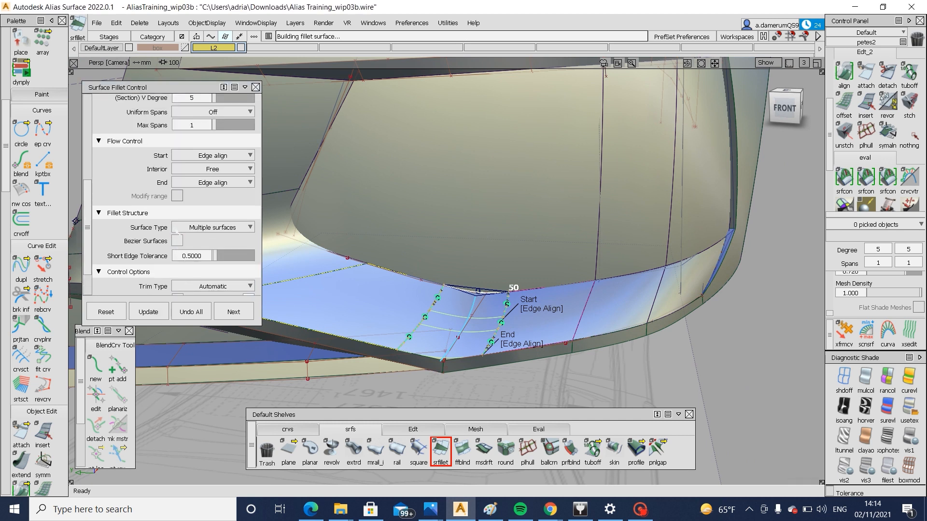
# Apply the horizontal/vertical stripe shading, examine the flow across the lip fillet, and restore the user-defined texture shading
pyautogui.keyDown('alt'); pyautogui.keyDown('shift'); pyautogui.moveTo(591, 259); pyautogui.dragTo(546, 330); pyautogui.keyUp('shift'); pyautogui.keyUp('alt')
pyautogui.click(569, 390)
pyautogui.press('F5')
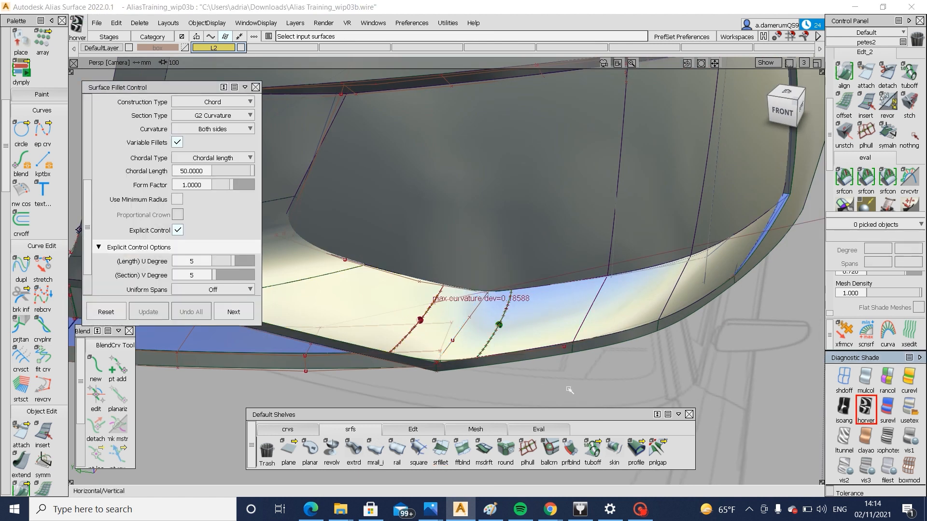
pyautogui.keyDown('alt'); pyautogui.keyDown('shift'); pyautogui.moveTo(570, 390); pyautogui.dragTo(584, 378); pyautogui.keyUp('shift'); pyautogui.keyUp('alt')
pyautogui.keyDown('alt'); pyautogui.keyDown('shift'); pyautogui.moveTo(584, 378); pyautogui.dragTo(551, 381, button='right'); pyautogui.keyUp('shift'); pyautogui.keyUp('alt')
pyautogui.keyDown('alt'); pyautogui.keyDown('shift'); pyautogui.moveTo(550, 381); pyautogui.dragTo(537, 365); pyautogui.keyUp('shift'); pyautogui.keyUp('alt')
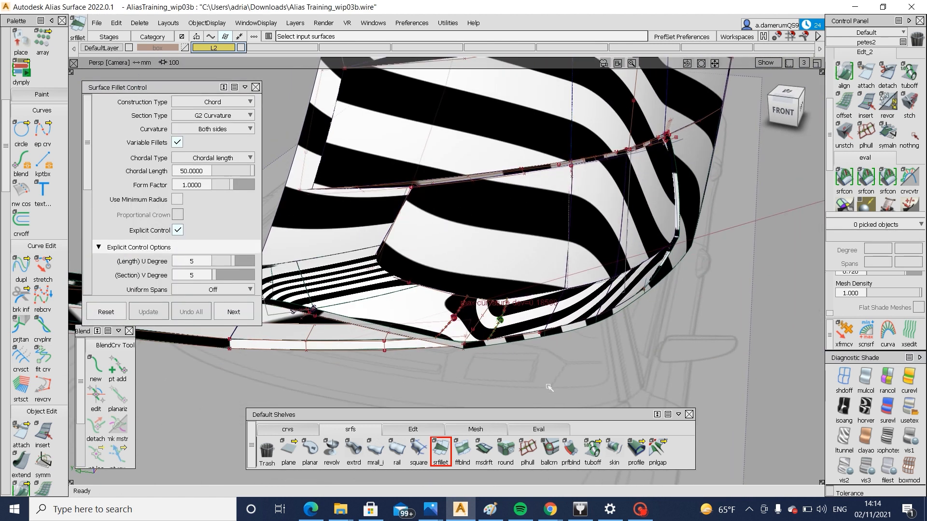
pyautogui.press('F5')
pyautogui.press('F6')
# Reopen the lower lip fillet's settings in the front view and close them again
pyautogui.keyDown('alt'); pyautogui.keyDown('shift'); pyautogui.moveTo(596, 394); pyautogui.dragTo(606, 371); pyautogui.keyUp('shift'); pyautogui.keyUp('alt')
pyautogui.keyDown('alt'); pyautogui.keyDown('shift'); pyautogui.moveTo(434, 338); pyautogui.dragTo(488, 320, button='right'); pyautogui.keyUp('shift'); pyautogui.keyUp('alt')
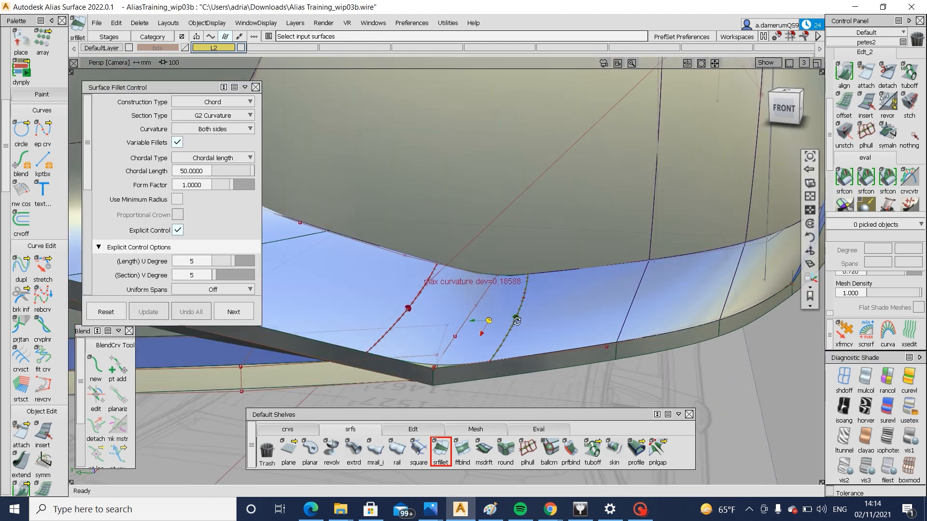
pyautogui.moveTo(488, 321)
pyautogui.keyDown('alt'); pyautogui.keyDown('shift'); pyautogui.mouseDown()
pyautogui.moveTo(561, 280)
pyautogui.moveTo(555, 327)
pyautogui.mouseUp(); pyautogui.keyUp('shift'); pyautogui.keyUp('alt')
pyautogui.keyDown('alt'); pyautogui.keyDown('shift'); pyautogui.moveTo(555, 327); pyautogui.dragTo(559, 313, button='right'); pyautogui.keyUp('shift'); pyautogui.keyUp('alt')
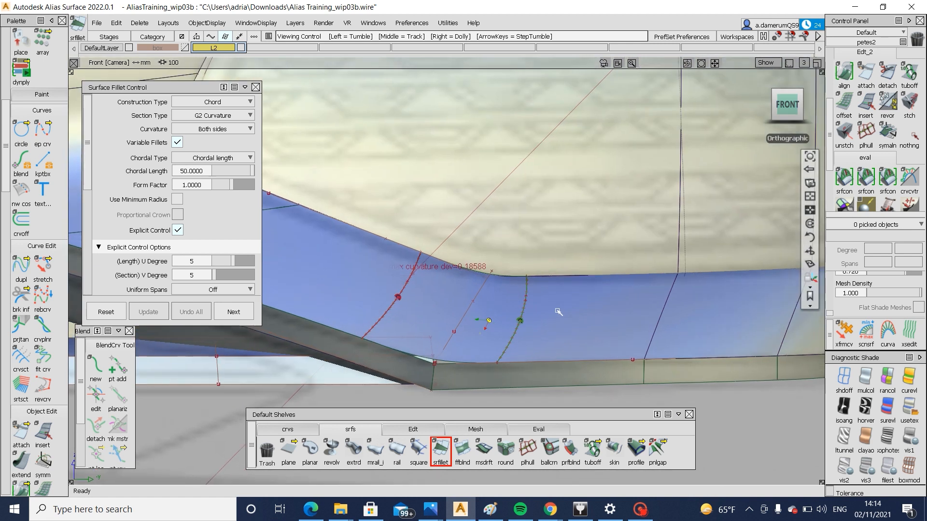
pyautogui.click(414, 300)
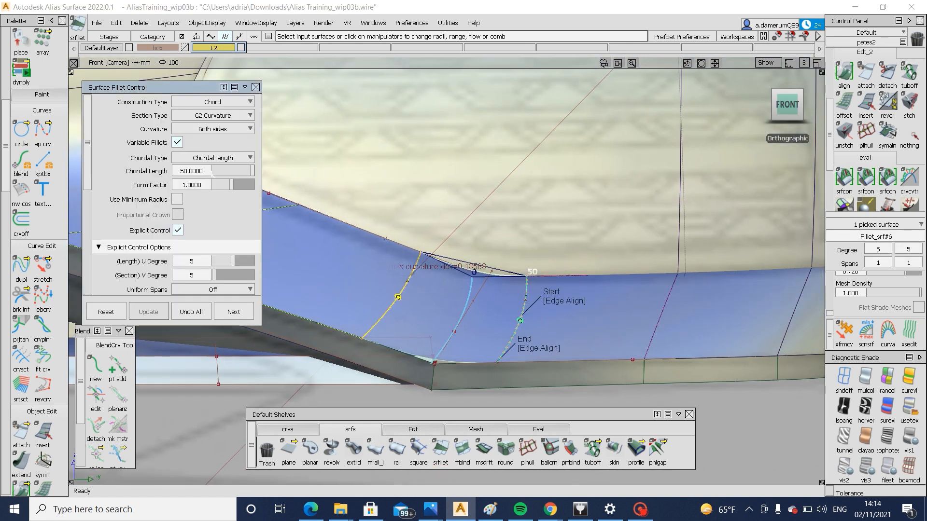
pyautogui.click(234, 312)
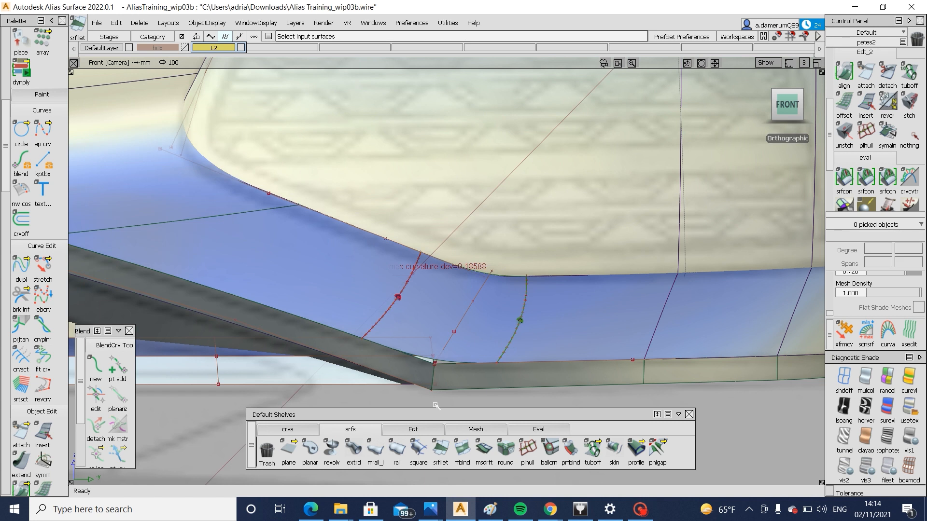
# Draw two vertical edit-point curves across the lower lip's edge strips, starting at the two ends of the corner fillet
pyautogui.click(302, 432)
pyautogui.click(310, 449)
pyautogui.keyDown('ctrl'); pyautogui.keyDown('alt'); pyautogui.moveTo(506, 352); pyautogui.dragTo(496, 382); pyautogui.keyUp('alt'); pyautogui.keyUp('ctrl')
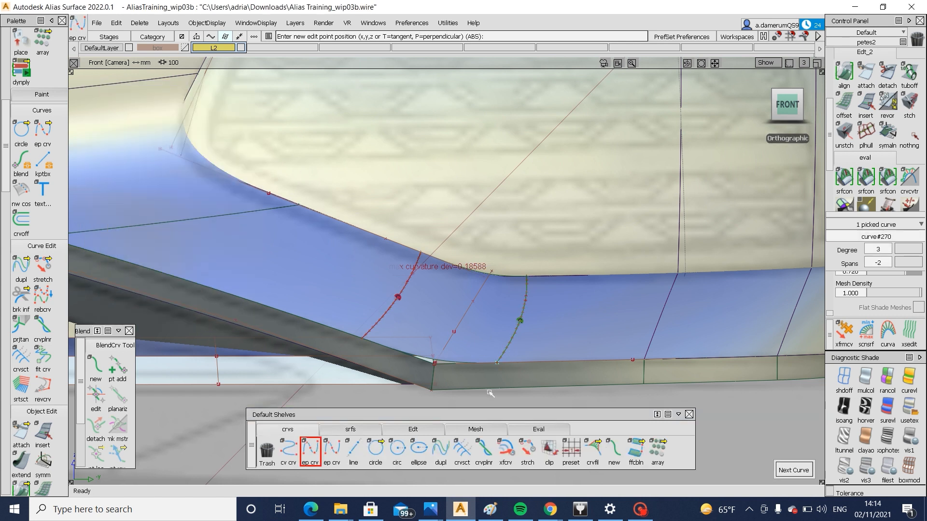
pyautogui.middleClick(492, 391)
pyautogui.keyDown('ctrl'); pyautogui.keyDown('shift'); pyautogui.moveTo(460, 409); pyautogui.dragTo(452, 314); pyautogui.keyUp('shift'); pyautogui.keyUp('ctrl')
pyautogui.keyDown('ctrl'); pyautogui.keyDown('alt'); pyautogui.moveTo(384, 320); pyautogui.dragTo(352, 371); pyautogui.keyUp('alt'); pyautogui.keyUp('ctrl')
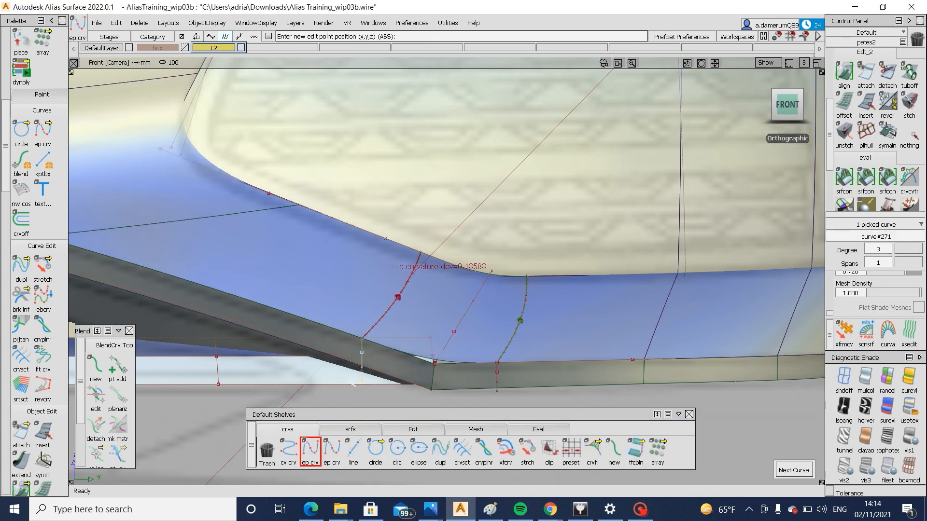
# Project the two vertical curves onto the two edge strip surfaces along the front view direction
pyautogui.keyDown('ctrl'); pyautogui.keyDown('shift'); pyautogui.moveTo(464, 357); pyautogui.dragTo(440, 378); pyautogui.keyUp('shift'); pyautogui.keyUp('ctrl')
pyautogui.moveTo(463, 376); pyautogui.dragTo(396, 371)
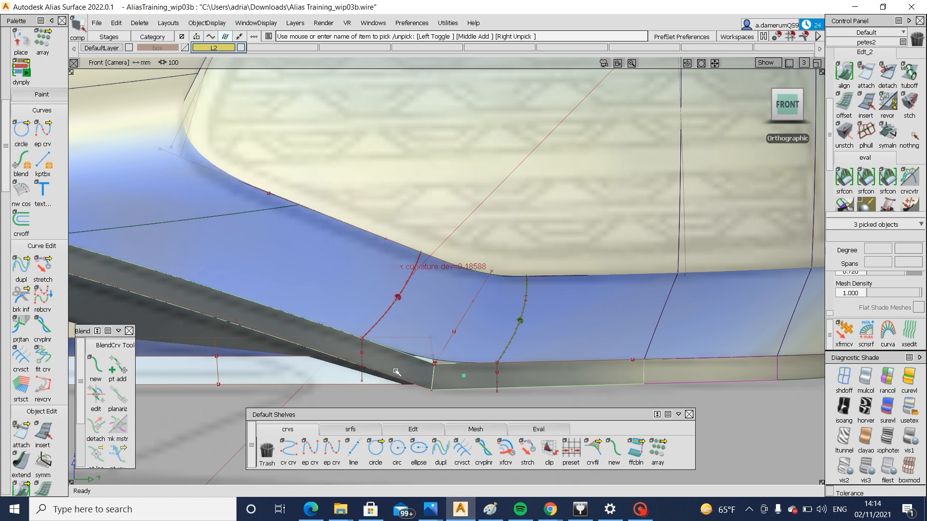
pyautogui.keyDown('ctrl'); pyautogui.keyDown('shift'); pyautogui.moveTo(377, 373); pyautogui.dragTo(400, 371, button='middle'); pyautogui.keyUp('shift'); pyautogui.keyUp('ctrl')
pyautogui.click(365, 353)
pyautogui.moveTo(487, 378); pyautogui.dragTo(512, 383)
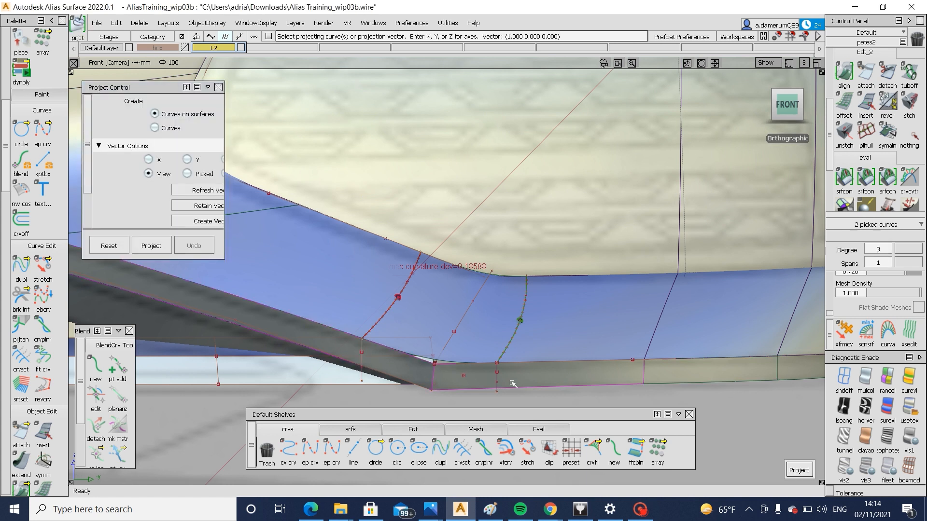
pyautogui.press('space')
# Trim away the corner portions of both edge strips between the two projected curves
pyautogui.keyDown('ctrl'); pyautogui.keyDown('shift'); pyautogui.moveTo(549, 339); pyautogui.dragTo(549, 379, button='middle'); pyautogui.keyUp('shift'); pyautogui.keyUp('ctrl')
pyautogui.click(524, 377)
pyautogui.press('space')
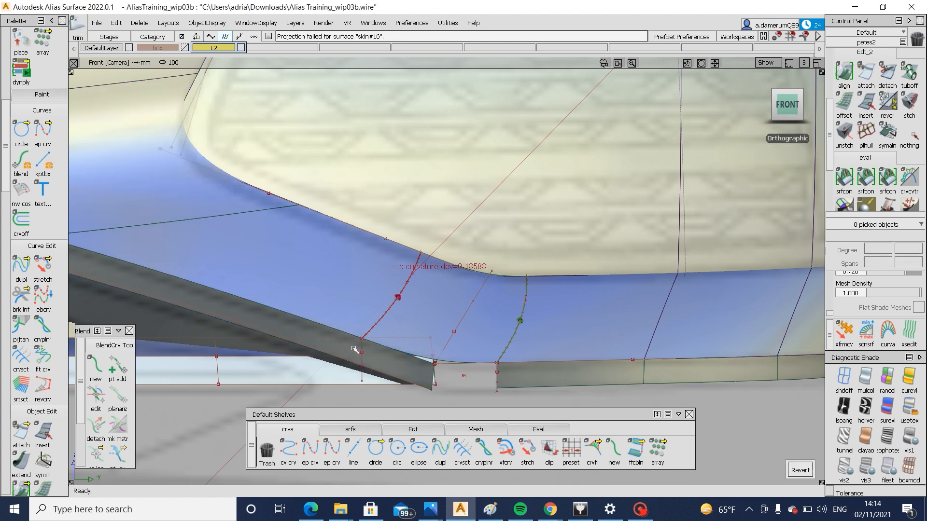
pyautogui.click(355, 349)
pyautogui.press('space')
# Bridge the gap between the trimmed edge strips with a freeform blend using G2 curvature on both sides
pyautogui.click(355, 428)
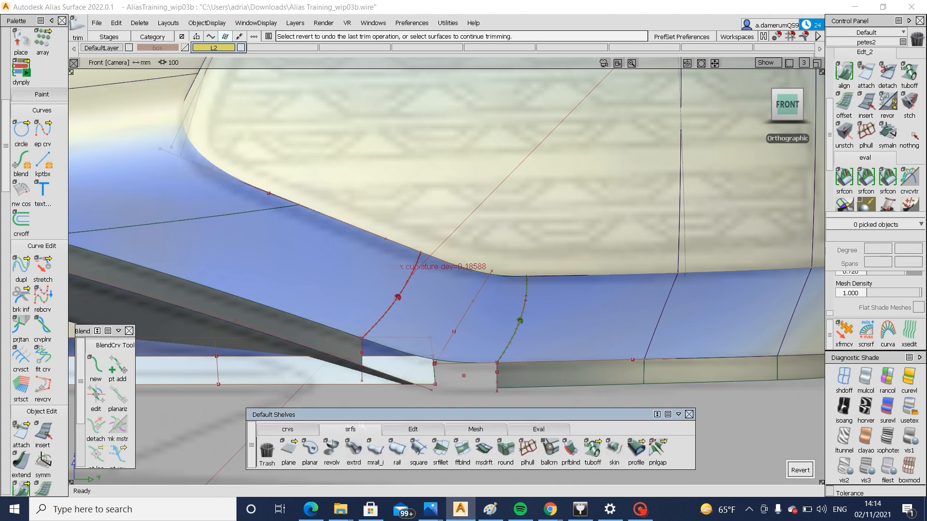
pyautogui.click(463, 448)
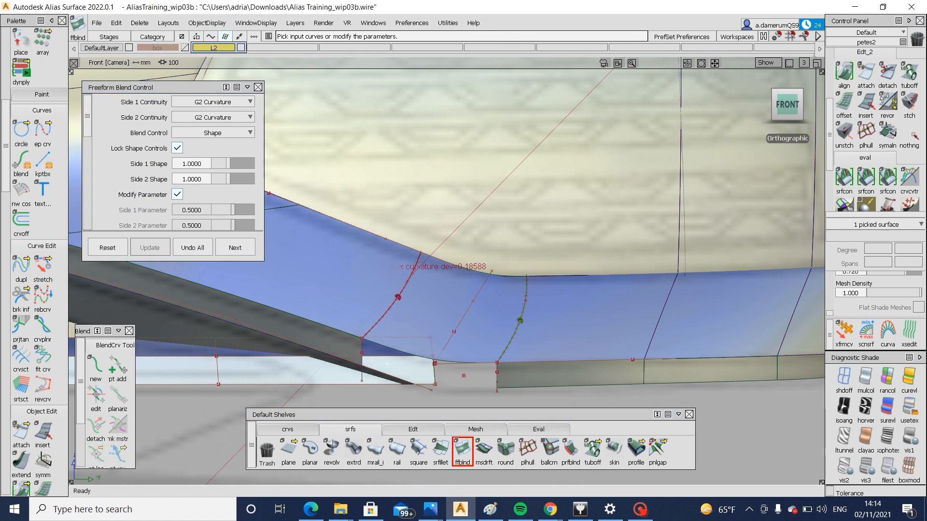
pyautogui.click(364, 356)
pyautogui.click(379, 368)
pyautogui.keyDown('ctrl'); pyautogui.keyDown('shift'); pyautogui.moveTo(450, 378); pyautogui.dragTo(535, 335); pyautogui.keyUp('shift'); pyautogui.keyUp('ctrl')
pyautogui.keyDown('alt'); pyautogui.keyDown('shift'); pyautogui.moveTo(535, 334); pyautogui.dragTo(283, 340, button='right'); pyautogui.keyUp('shift'); pyautogui.keyUp('alt')
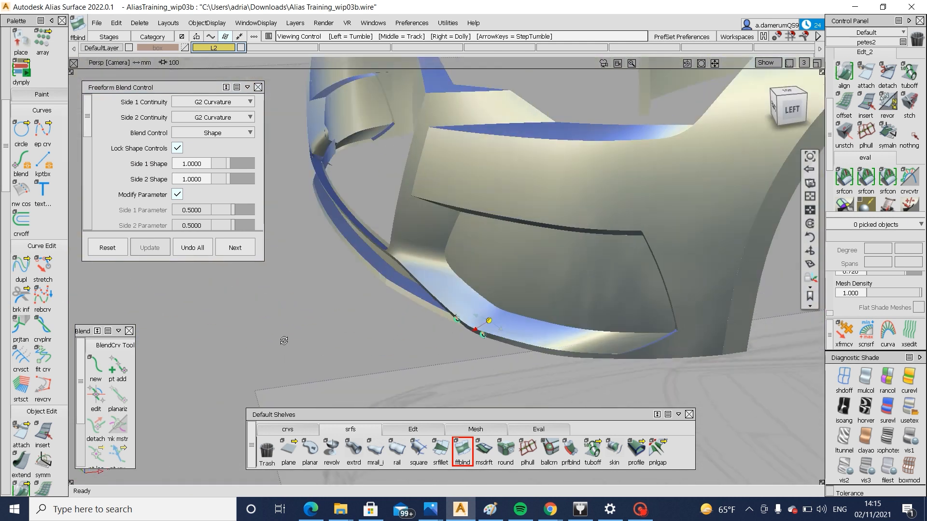
# Show the construction geometry and delete the leftover curves around the grille opening's lower corner and beneath the headlight
pyautogui.keyDown('alt'); pyautogui.keyDown('shift'); pyautogui.moveTo(488, 318); pyautogui.dragTo(493, 351); pyautogui.keyUp('shift'); pyautogui.keyUp('alt')
pyautogui.keyDown('alt'); pyautogui.keyDown('shift'); pyautogui.moveTo(493, 352); pyautogui.dragTo(573, 349, button='middle'); pyautogui.keyUp('shift'); pyautogui.keyUp('alt')
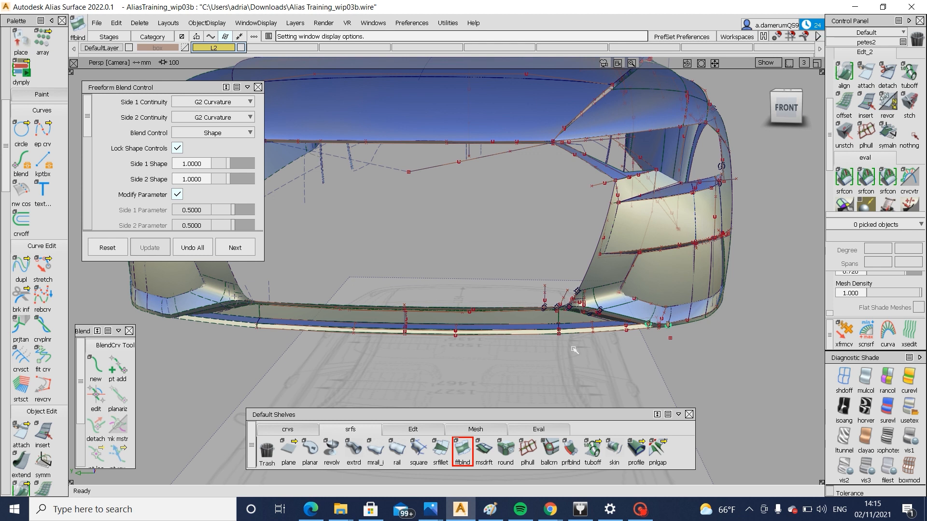
pyautogui.keyDown('alt'); pyautogui.keyDown('shift'); pyautogui.moveTo(690, 327); pyautogui.dragTo(659, 347); pyautogui.keyUp('shift'); pyautogui.keyUp('alt')
pyautogui.keyDown('ctrl'); pyautogui.keyDown('shift'); pyautogui.moveTo(570, 217); pyautogui.dragTo(613, 252); pyautogui.keyUp('shift'); pyautogui.keyUp('ctrl')
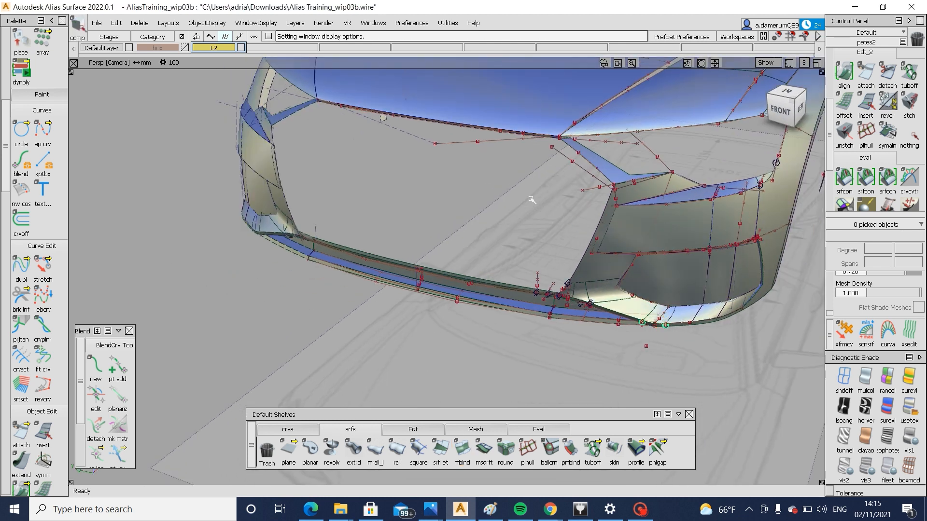
pyautogui.moveTo(656, 373); pyautogui.dragTo(657, 374)
pyautogui.press('Delete')
pyautogui.click(597, 175)
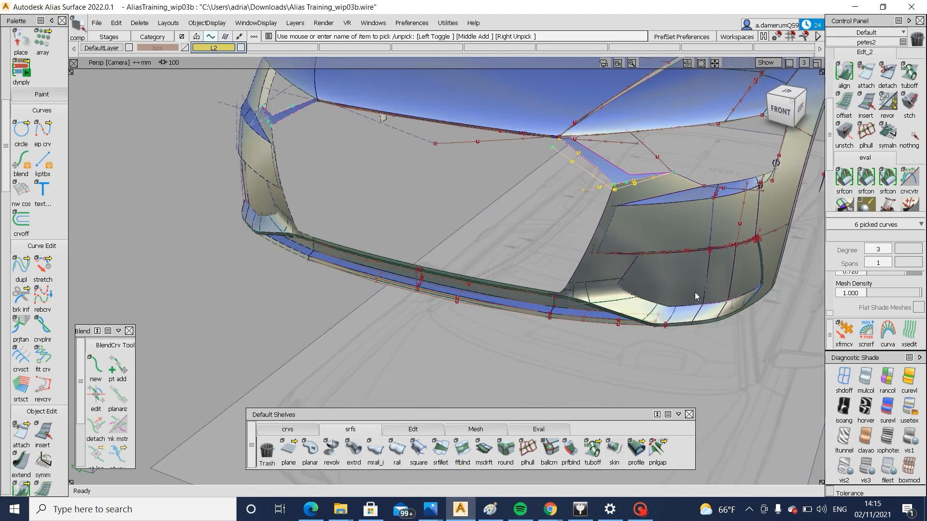
pyautogui.press('Delete')
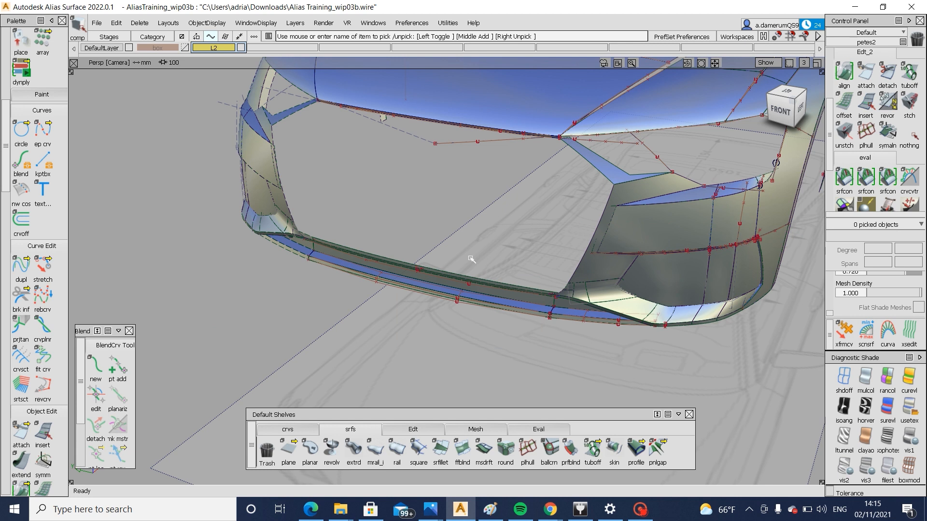
# Delete the leftover construction curves along the front bumper's lower lip
pyautogui.keyDown('ctrl'); pyautogui.keyDown('shift'); pyautogui.moveTo(597, 254); pyautogui.dragTo(546, 290); pyautogui.keyUp('shift'); pyautogui.keyUp('ctrl')
pyautogui.moveTo(536, 223); pyautogui.dragTo(741, 289)
pyautogui.keyDown('alt'); pyautogui.keyDown('shift'); pyautogui.moveTo(582, 312); pyautogui.dragTo(666, 296); pyautogui.keyUp('shift'); pyautogui.keyUp('alt')
pyautogui.keyDown('alt'); pyautogui.keyDown('shift'); pyautogui.moveTo(666, 296); pyautogui.dragTo(588, 345, button='right'); pyautogui.keyUp('shift'); pyautogui.keyUp('alt')
pyautogui.keyDown('alt'); pyautogui.keyDown('shift'); pyautogui.moveTo(587, 345); pyautogui.dragTo(575, 349); pyautogui.keyUp('shift'); pyautogui.keyUp('alt')
pyautogui.keyDown('alt'); pyautogui.keyDown('shift'); pyautogui.moveTo(574, 348); pyautogui.dragTo(623, 333, button='right'); pyautogui.keyUp('shift'); pyautogui.keyUp('alt')
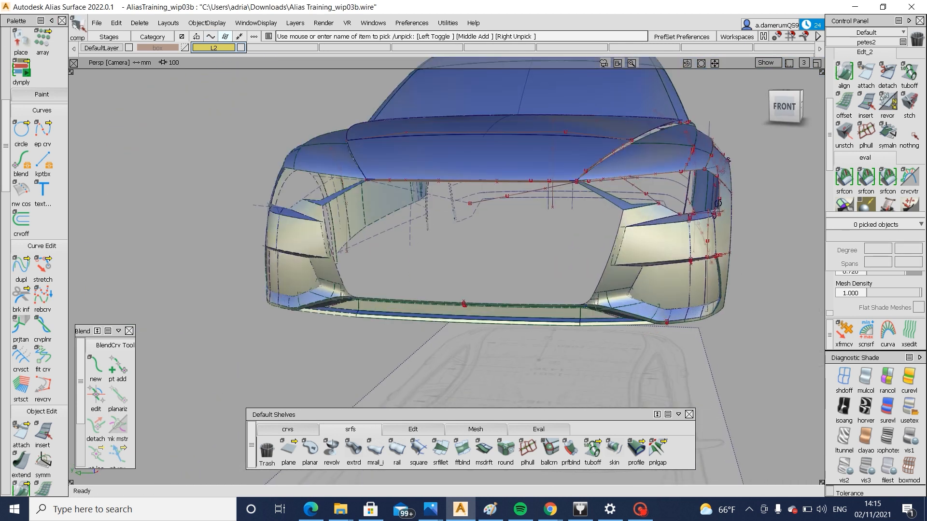
# Save the model as a new wire file named Alias Training_wip03c
pyautogui.click(97, 24)
pyautogui.click(105, 110)
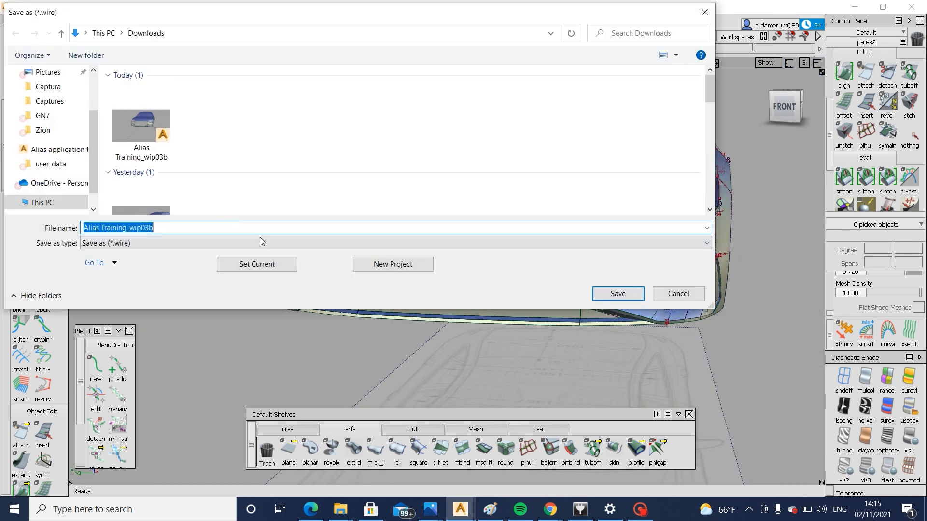
pyautogui.press('BackSpace')
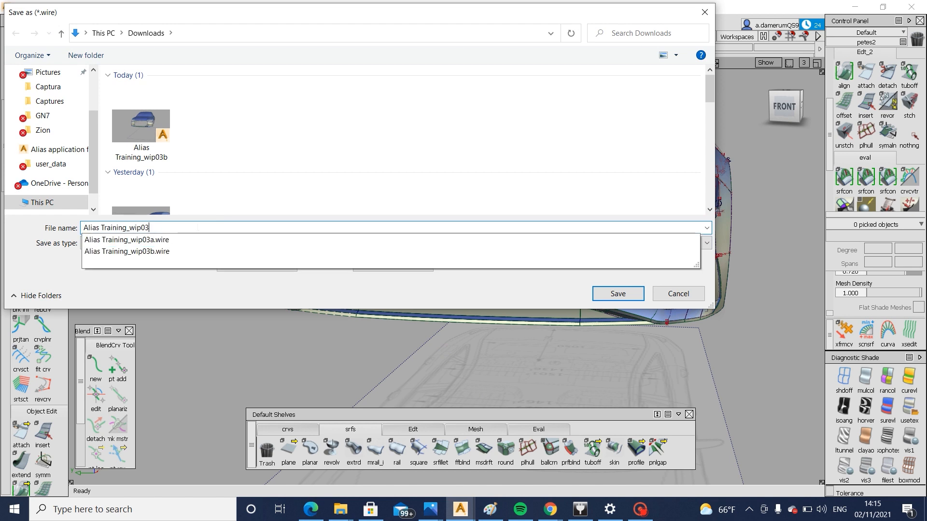
pyautogui.write('c')
pyautogui.click(599, 295)
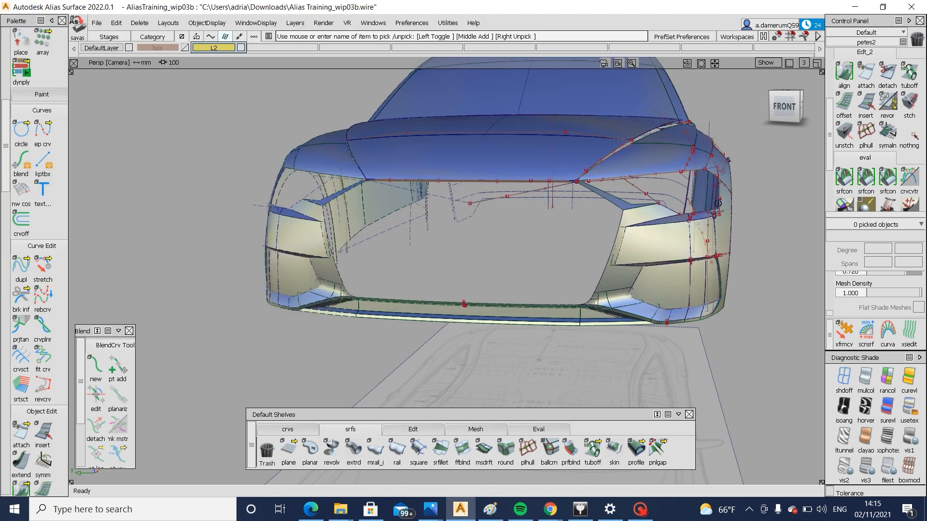
pyautogui.click(642, 509)
pyautogui.click(744, 412)
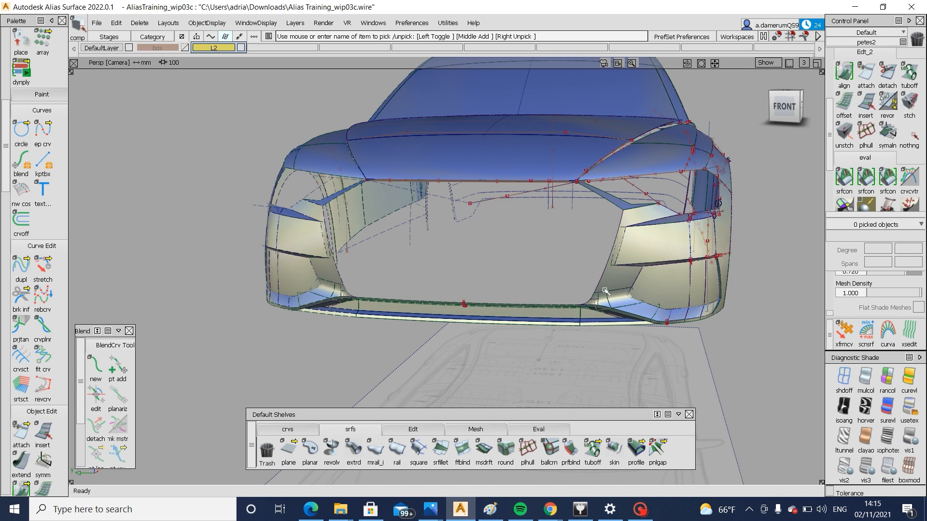
# Switch to the orthographic front view and bring up the Audi A6 front-view reference image in Photos
pyautogui.keyDown('alt'); pyautogui.keyDown('shift'); pyautogui.moveTo(657, 265); pyautogui.dragTo(557, 304, button='right'); pyautogui.keyUp('shift'); pyautogui.keyUp('alt')
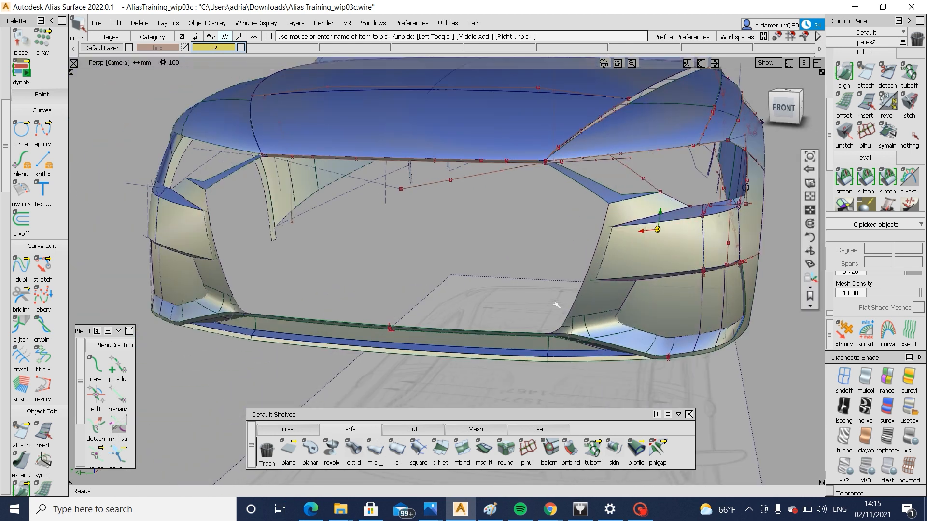
pyautogui.click(782, 108)
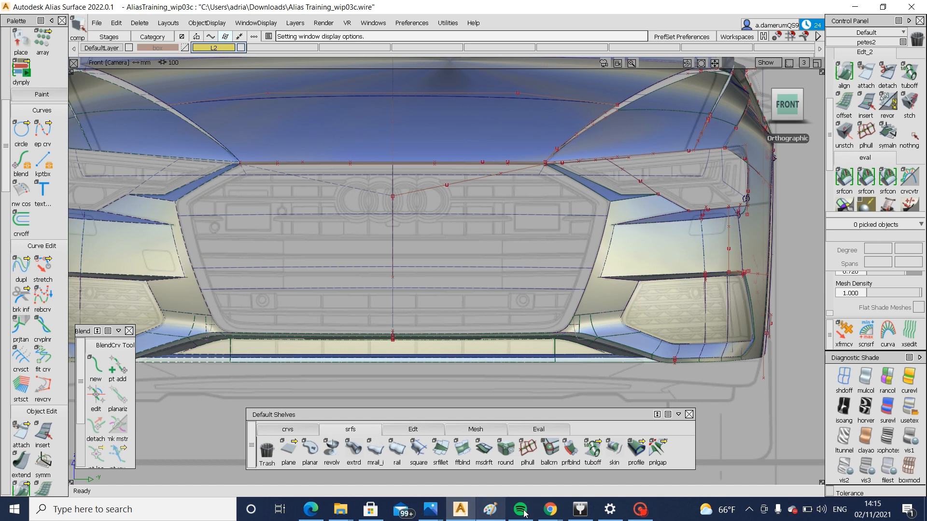
pyautogui.moveTo(436, 516)
pyautogui.click(489, 448)
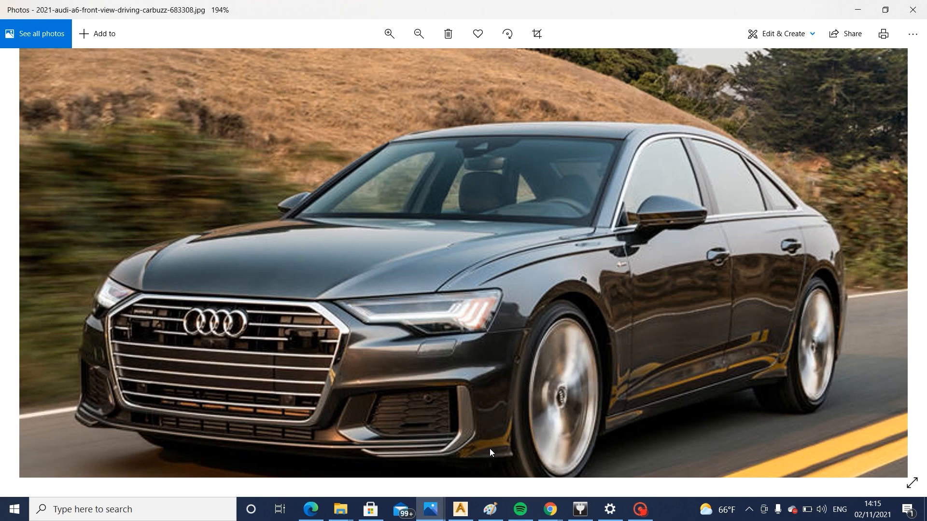
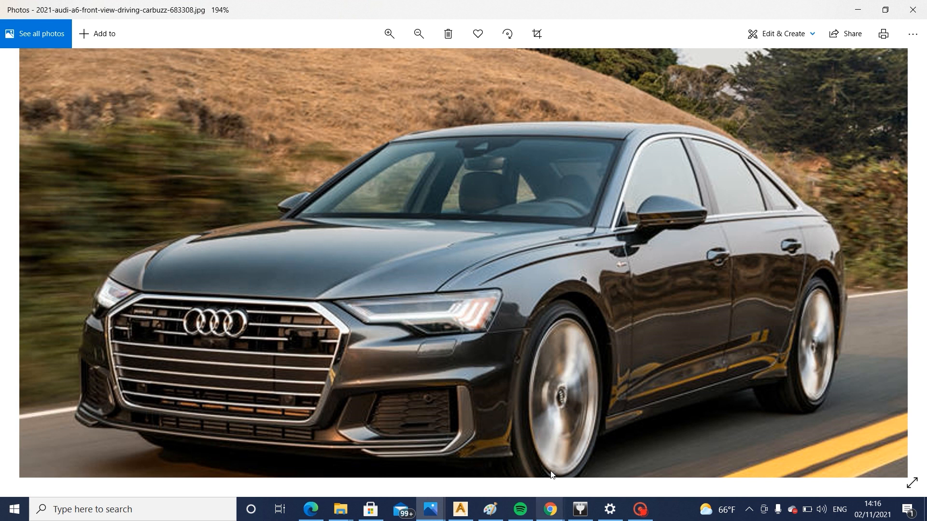
# Switch back to Alias Surface and inspect the front bumper's grille opening in the perspective view
pyautogui.click(460, 509)
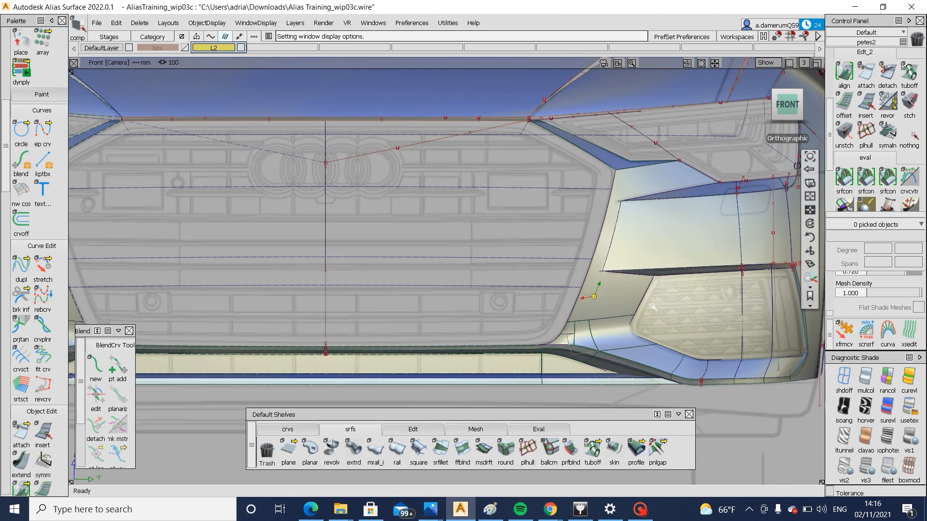
pyautogui.keyDown('alt'); pyautogui.keyDown('shift'); pyautogui.moveTo(651, 306); pyautogui.dragTo(492, 340); pyautogui.keyUp('shift'); pyautogui.keyUp('alt')
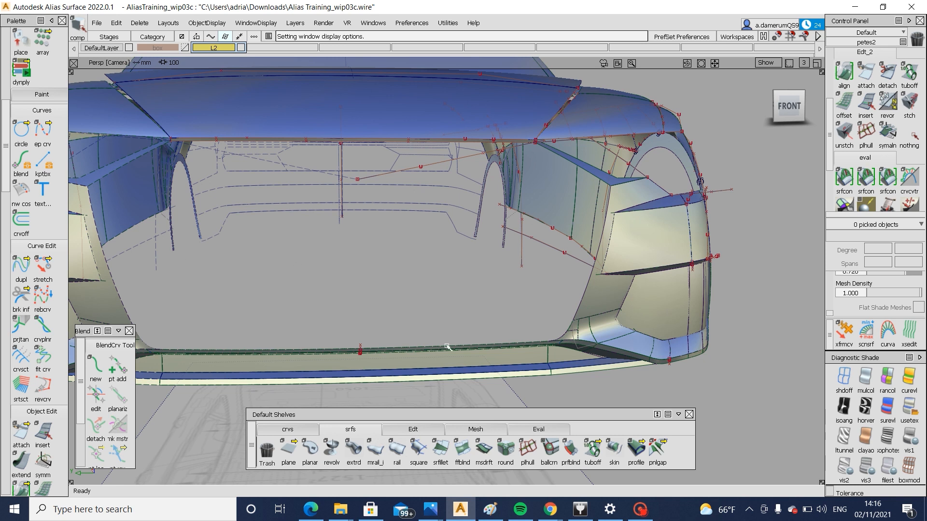
pyautogui.keyDown('alt'); pyautogui.keyDown('shift'); pyautogui.moveTo(749, 298); pyautogui.dragTo(543, 178); pyautogui.keyUp('shift'); pyautogui.keyUp('alt')
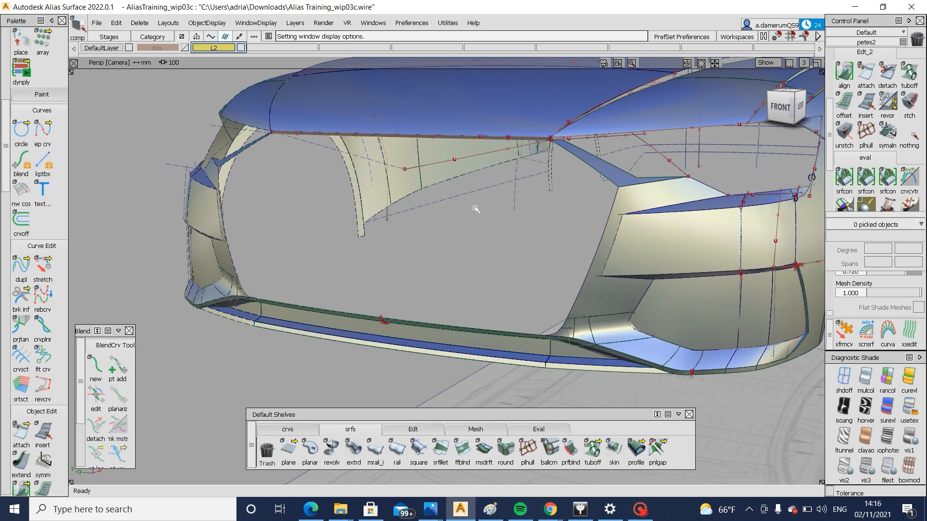
pyautogui.keyDown('alt'); pyautogui.keyDown('shift'); pyautogui.moveTo(577, 256); pyautogui.dragTo(319, 263); pyautogui.keyUp('shift'); pyautogui.keyUp('alt')
# Check the Audi reference photo in Photos and, back in Alias Surface, skin a surface across the grille opening between its two side edges
pyautogui.click(614, 449)
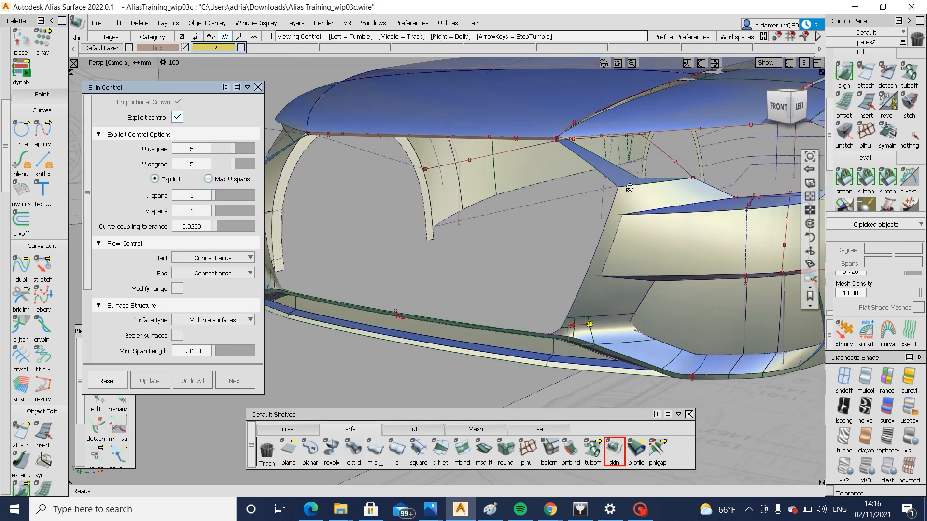
pyautogui.keyDown('alt'); pyautogui.keyDown('shift'); pyautogui.moveTo(618, 188); pyautogui.dragTo(642, 202, button='right'); pyautogui.keyUp('shift'); pyautogui.keyUp('alt')
pyautogui.keyDown('alt'); pyautogui.keyDown('shift'); pyautogui.moveTo(641, 203); pyautogui.dragTo(614, 191); pyautogui.keyUp('shift'); pyautogui.keyUp('alt')
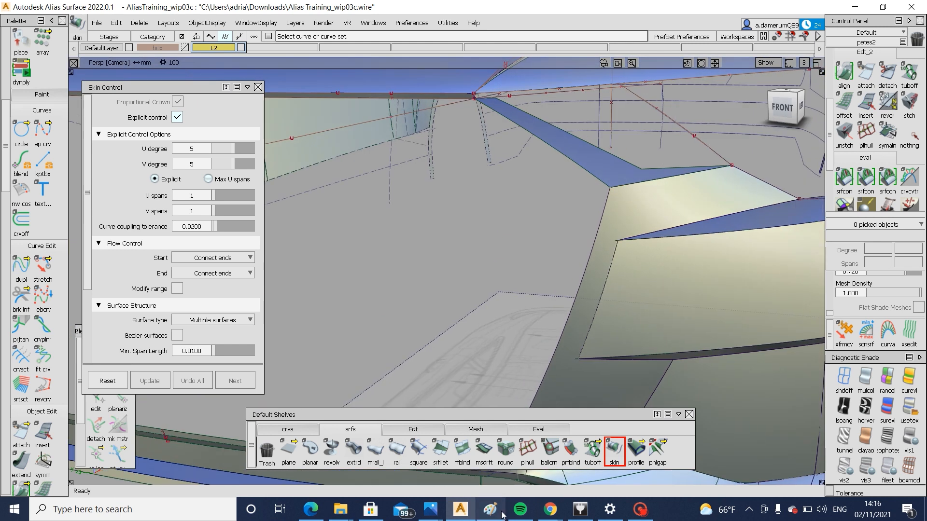
pyautogui.moveTo(526, 511)
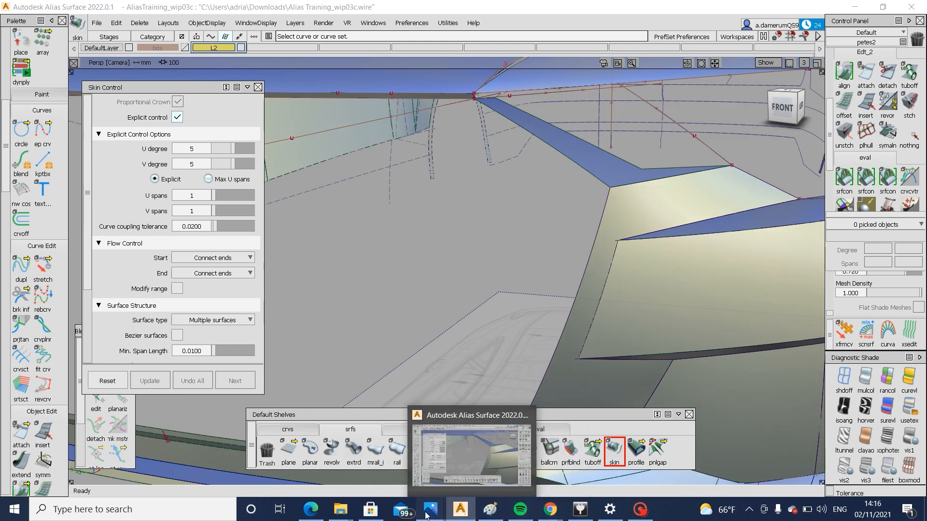
pyautogui.click(465, 442)
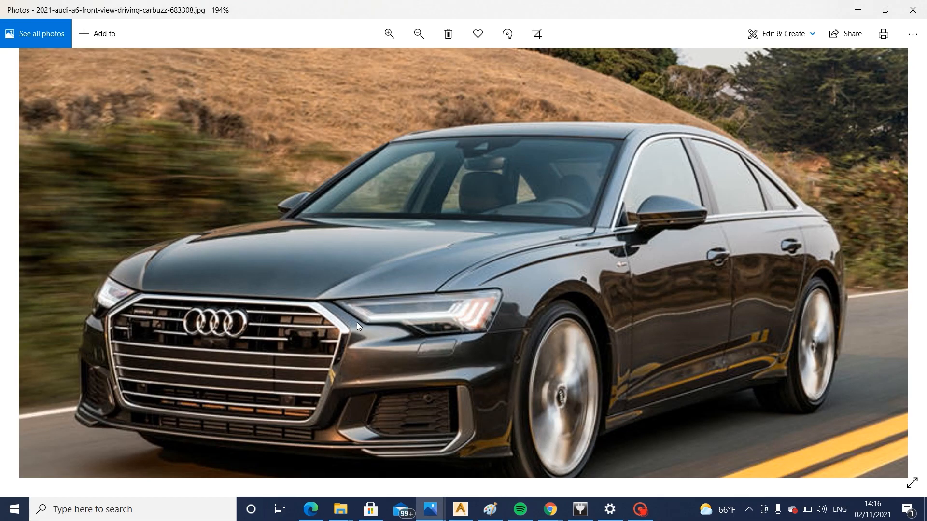
pyautogui.click(464, 510)
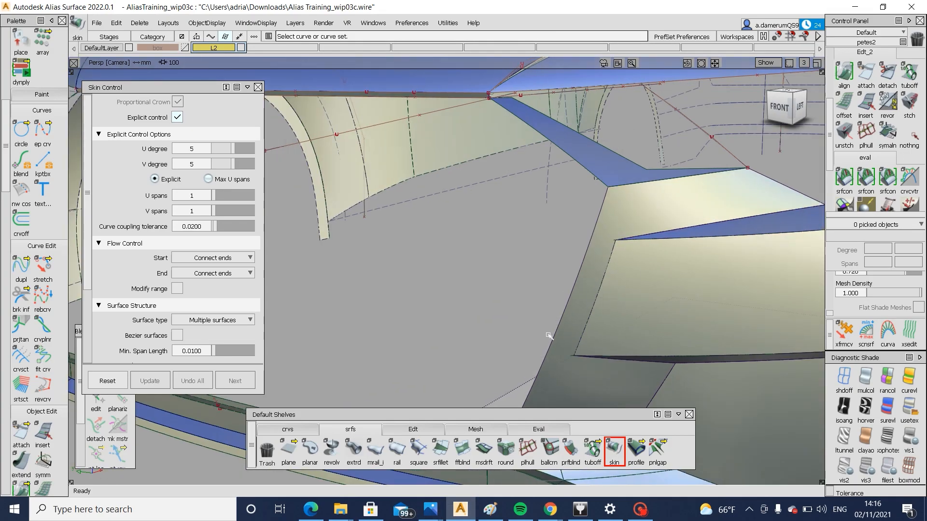
pyautogui.click(557, 332)
pyautogui.keyDown('alt'); pyautogui.keyDown('shift'); pyautogui.moveTo(557, 332); pyautogui.dragTo(376, 347, button='right'); pyautogui.keyUp('shift'); pyautogui.keyUp('alt')
pyautogui.keyDown('alt'); pyautogui.keyDown('shift'); pyautogui.moveTo(376, 348); pyautogui.dragTo(348, 276); pyautogui.keyUp('shift'); pyautogui.keyUp('alt')
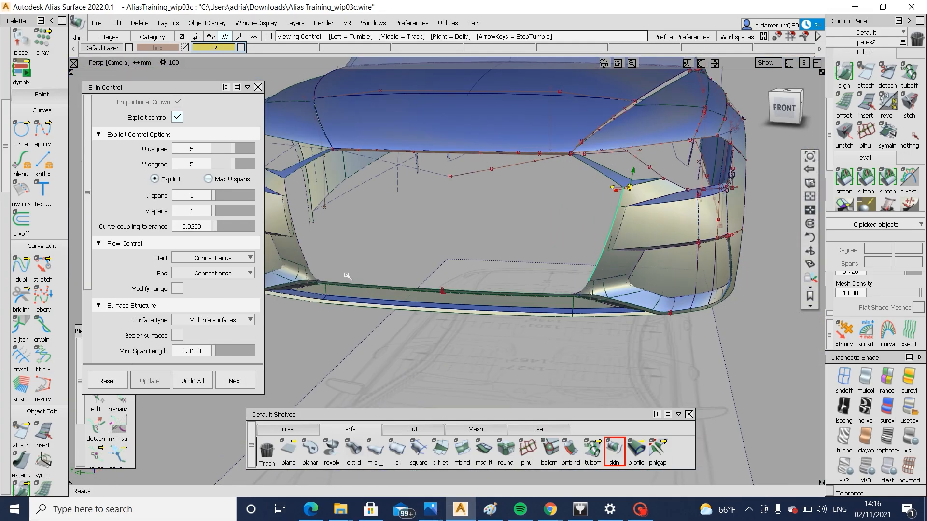
pyautogui.click(301, 250)
# Flip the crown of the skinned grille surface, checking its direction in the orthographic top view
pyautogui.keyDown('alt'); pyautogui.keyDown('shift'); pyautogui.moveTo(389, 248); pyautogui.dragTo(761, 112); pyautogui.keyUp('shift'); pyautogui.keyUp('alt')
pyautogui.click(785, 98)
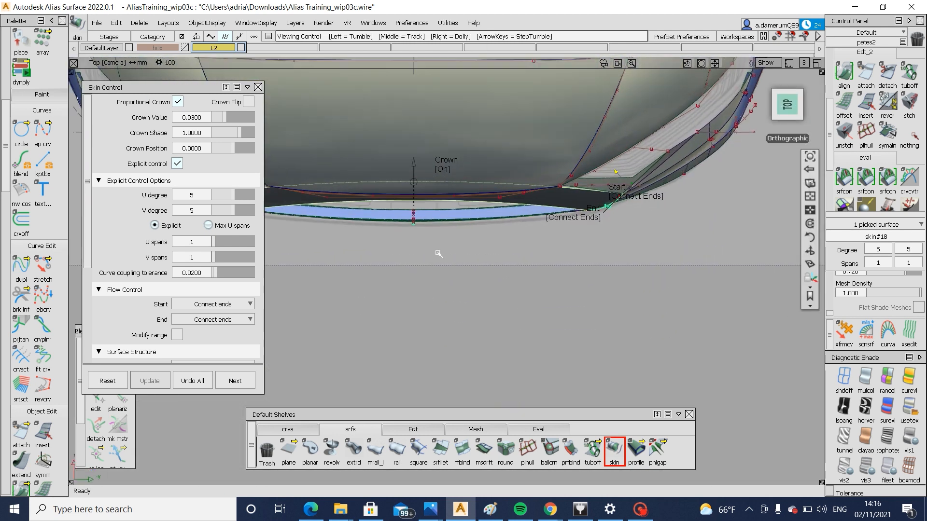
pyautogui.click(246, 102)
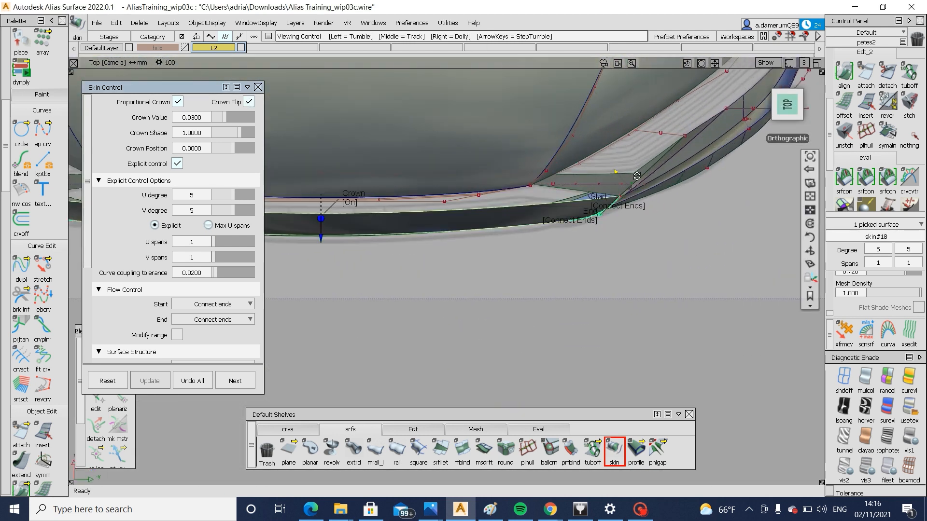
pyautogui.keyDown('alt'); pyautogui.keyDown('shift'); pyautogui.moveTo(487, 249); pyautogui.dragTo(658, 220); pyautogui.keyUp('shift'); pyautogui.keyUp('alt')
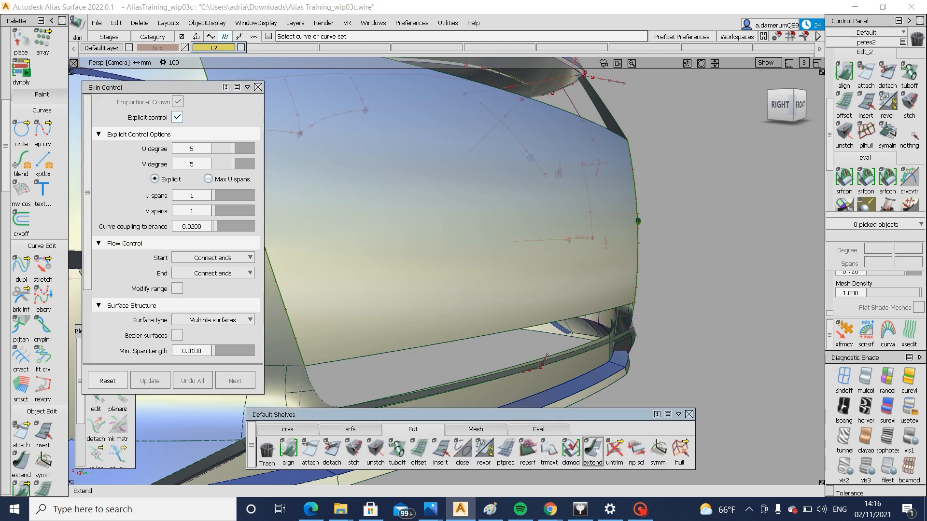
# Extend the grille surface's lower edge by about 50.5 mm down to the bumper's lower lip
pyautogui.click(593, 450)
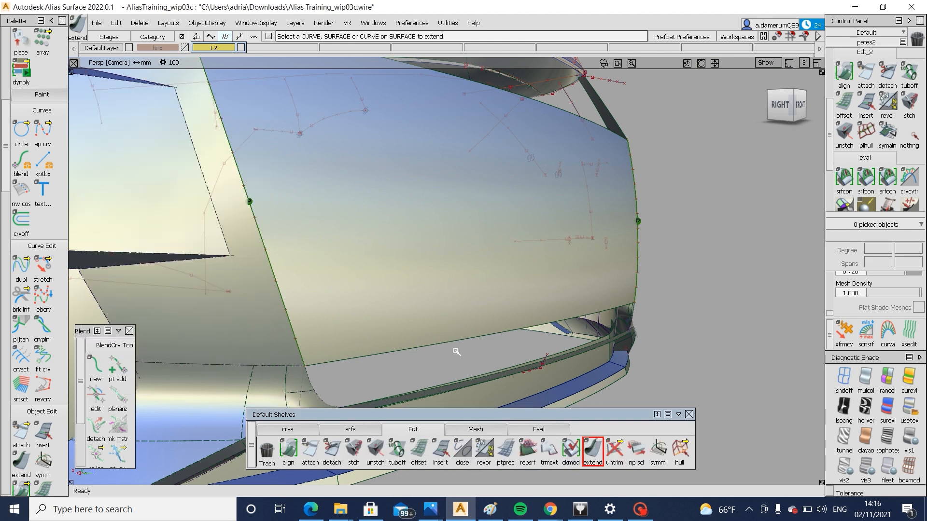
pyautogui.moveTo(458, 342); pyautogui.dragTo(472, 383)
pyautogui.press('Return')
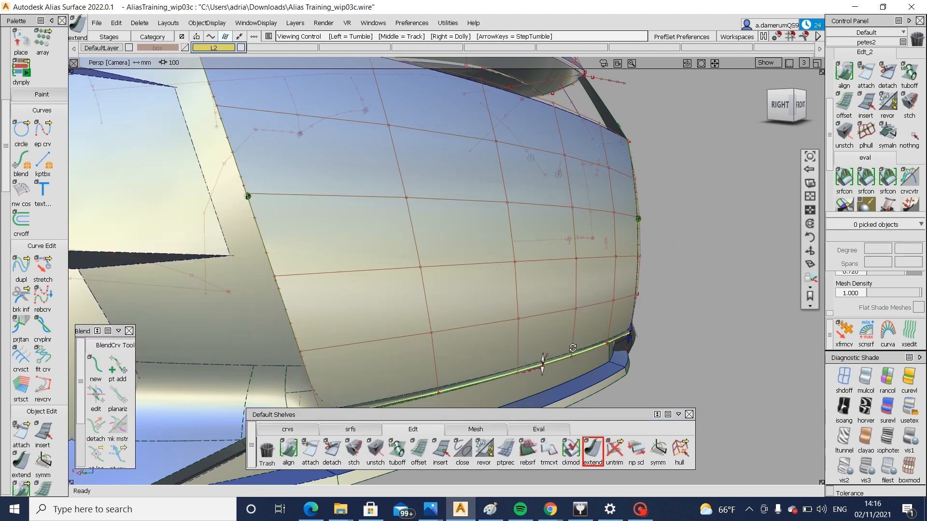
pyautogui.keyDown('alt'); pyautogui.keyDown('shift'); pyautogui.moveTo(591, 353); pyautogui.dragTo(600, 352, button='right'); pyautogui.keyUp('shift'); pyautogui.keyUp('alt')
pyautogui.keyDown('alt'); pyautogui.keyDown('shift'); pyautogui.moveTo(600, 352); pyautogui.dragTo(605, 374); pyautogui.keyUp('shift'); pyautogui.keyUp('alt')
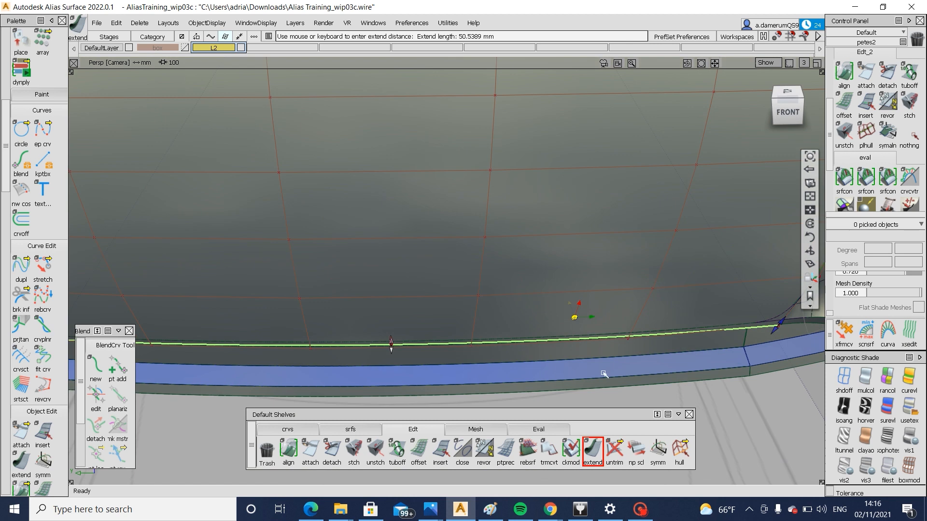
pyautogui.keyDown('alt'); pyautogui.keyDown('shift'); pyautogui.moveTo(604, 374); pyautogui.dragTo(534, 387, button='right'); pyautogui.keyUp('shift'); pyautogui.keyUp('alt')
pyautogui.keyDown('alt'); pyautogui.keyDown('shift'); pyautogui.moveTo(534, 387); pyautogui.dragTo(699, 454); pyautogui.keyUp('shift'); pyautogui.keyUp('alt')
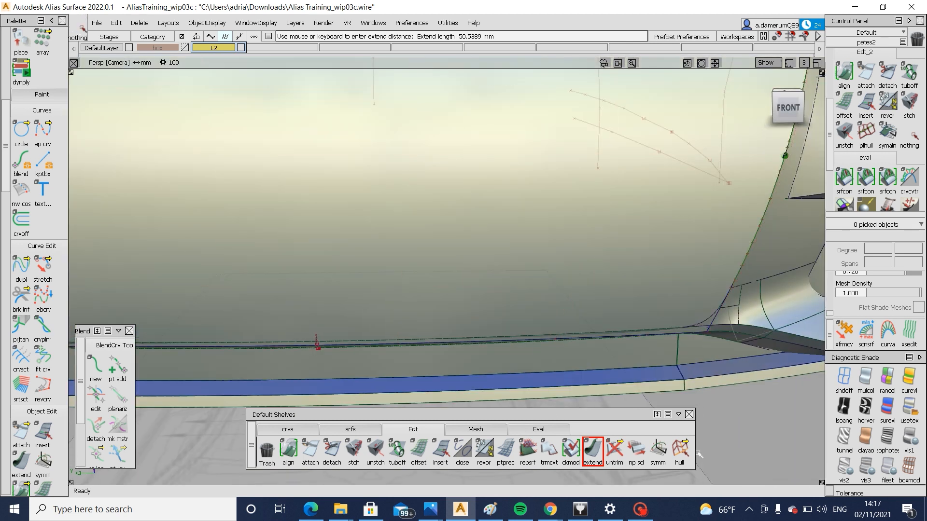
# Display the control vertices and hulls of the grille surface
pyautogui.click(680, 450)
pyautogui.keyDown('ctrl'); pyautogui.keyDown('shift'); pyautogui.moveTo(574, 312); pyautogui.dragTo(575, 347); pyautogui.keyUp('shift'); pyautogui.keyUp('ctrl')
pyautogui.click(580, 341)
pyautogui.keyDown('ctrl'); pyautogui.keyDown('shift'); pyautogui.moveTo(622, 276); pyautogui.dragTo(625, 314); pyautogui.keyUp('shift'); pyautogui.keyUp('ctrl')
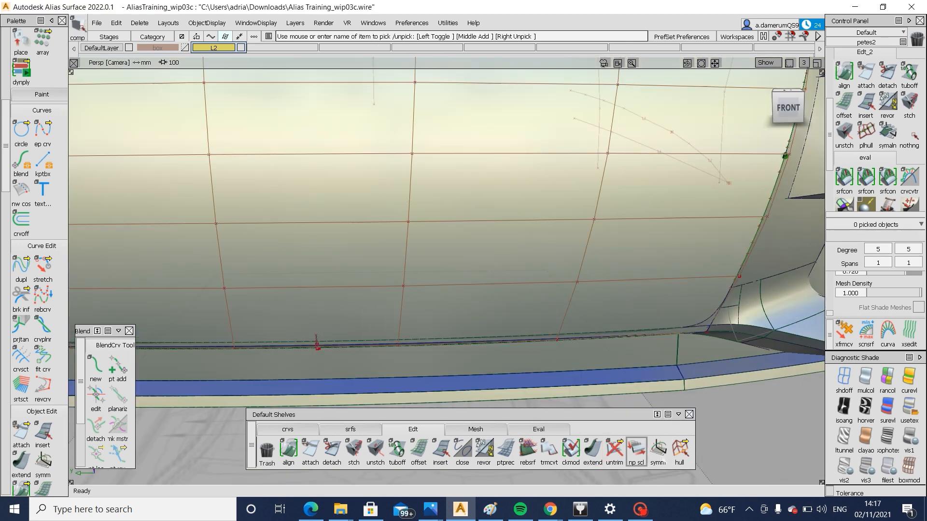
# Move the second vertical hull from each side of the grille surface together to fit its lower edge to the lower lip
pyautogui.click(680, 450)
pyautogui.click(564, 316)
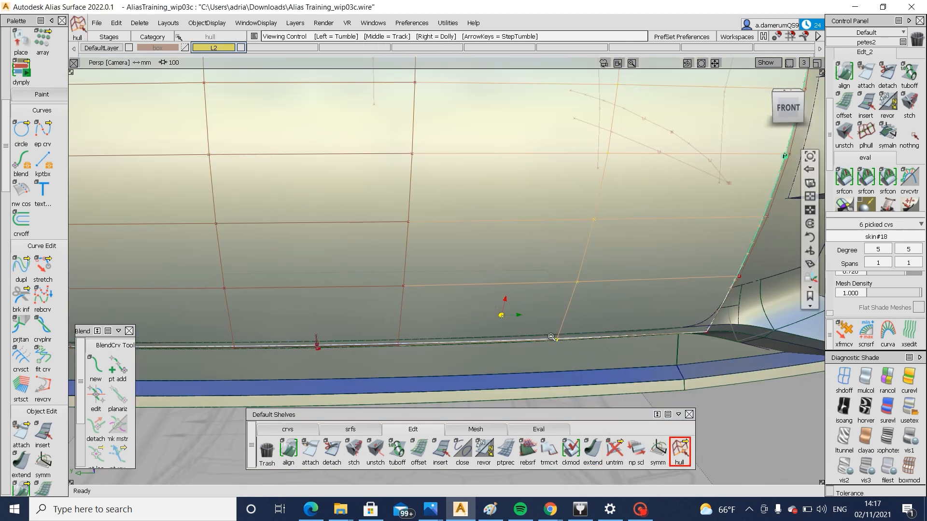
pyautogui.keyDown('alt'); pyautogui.keyDown('shift'); pyautogui.moveTo(551, 337); pyautogui.dragTo(377, 330, button='right'); pyautogui.keyUp('shift'); pyautogui.keyUp('alt')
pyautogui.click(381, 321)
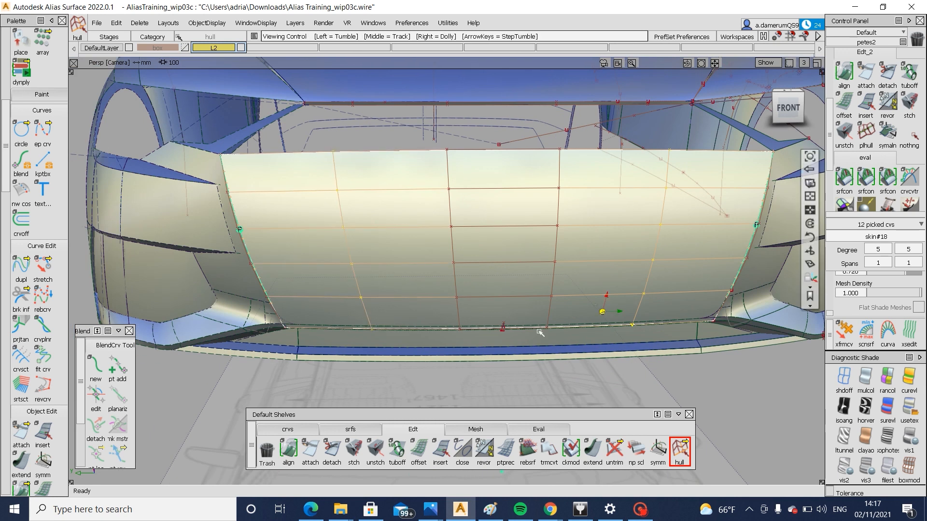
pyautogui.keyDown('alt'); pyautogui.keyDown('shift'); pyautogui.click(691, 301); pyautogui.keyUp('shift'); pyautogui.keyUp('alt')
pyautogui.keyDown('alt'); pyautogui.keyDown('shift'); pyautogui.moveTo(691, 301); pyautogui.dragTo(763, 313, button='right'); pyautogui.keyUp('shift'); pyautogui.keyUp('alt')
pyautogui.keyDown('alt'); pyautogui.keyDown('shift'); pyautogui.moveTo(675, 294); pyautogui.dragTo(696, 290); pyautogui.keyUp('shift'); pyautogui.keyUp('alt')
pyautogui.keyDown('alt'); pyautogui.keyDown('shift'); pyautogui.moveTo(642, 304); pyautogui.dragTo(572, 304, button='middle'); pyautogui.keyUp('shift'); pyautogui.keyUp('alt')
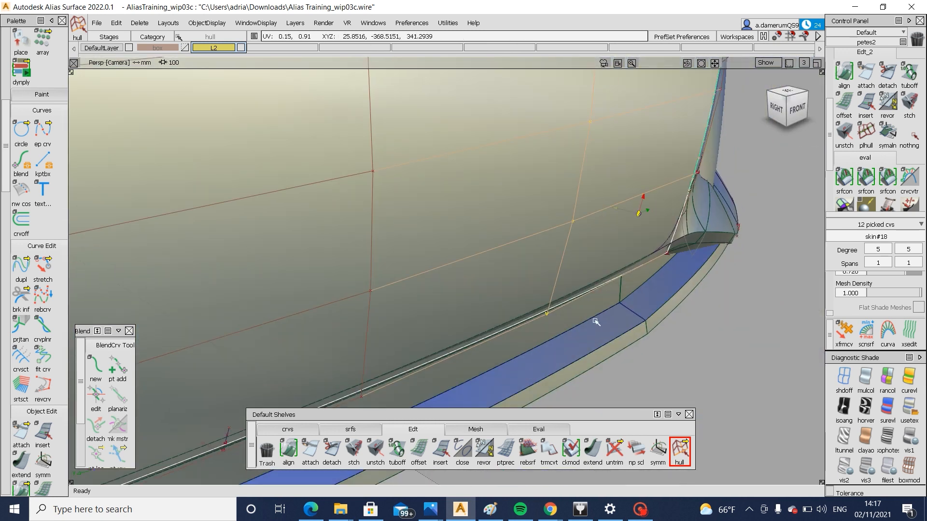
pyautogui.keyDown('alt'); pyautogui.keyDown('shift'); pyautogui.moveTo(596, 322); pyautogui.dragTo(739, 261); pyautogui.keyUp('shift'); pyautogui.keyUp('alt')
pyautogui.keyDown('alt'); pyautogui.keyDown('shift'); pyautogui.moveTo(739, 261); pyautogui.dragTo(741, 181, button='middle'); pyautogui.keyUp('shift'); pyautogui.keyUp('alt')
pyautogui.moveTo(741, 181)
pyautogui.keyDown('ctrl'); pyautogui.keyDown('shift'); pyautogui.mouseDown()
pyautogui.moveTo(776, 308)
pyautogui.moveTo(259, 352)
pyautogui.moveTo(407, 321)
pyautogui.moveTo(419, 333)
pyautogui.mouseUp(); pyautogui.keyUp('shift'); pyautogui.keyUp('ctrl')
pyautogui.keyDown('ctrl'); pyautogui.keyDown('shift'); pyautogui.moveTo(439, 363); pyautogui.dragTo(454, 291); pyautogui.keyUp('shift'); pyautogui.keyUp('ctrl')
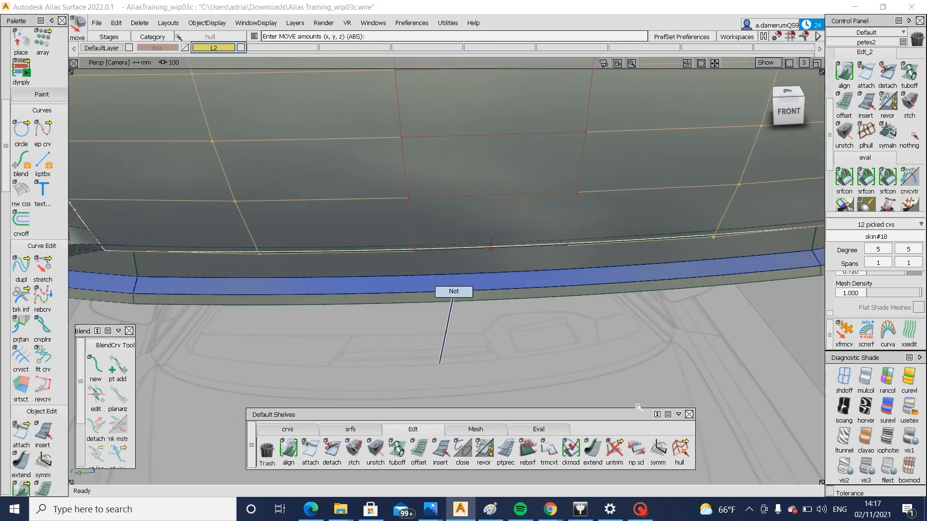
# Move the two middle vertical hulls of the grille surface together to refine its curvature above the lower lip
pyautogui.click(680, 450)
pyautogui.click(574, 204)
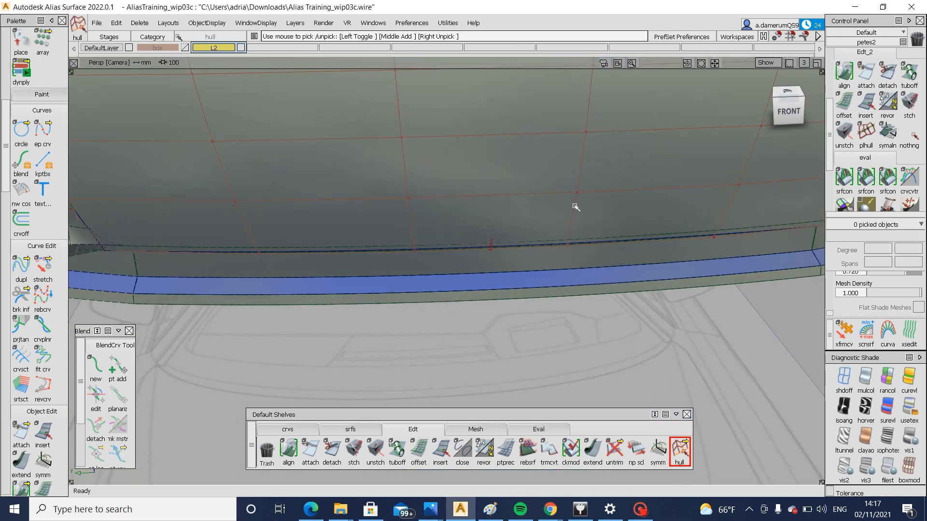
pyautogui.click(412, 231)
pyautogui.moveTo(492, 275)
pyautogui.keyDown('alt'); pyautogui.keyDown('shift'); pyautogui.mouseDown()
pyautogui.moveTo(710, 217)
pyautogui.moveTo(739, 309)
pyautogui.moveTo(705, 336)
pyautogui.mouseUp(); pyautogui.keyUp('shift'); pyautogui.keyUp('alt')
pyautogui.keyDown('ctrl'); pyautogui.keyDown('shift'); pyautogui.moveTo(701, 340); pyautogui.dragTo(702, 318, button='middle'); pyautogui.keyUp('shift'); pyautogui.keyUp('ctrl')
pyautogui.moveTo(706, 320); pyautogui.dragTo(699, 321)
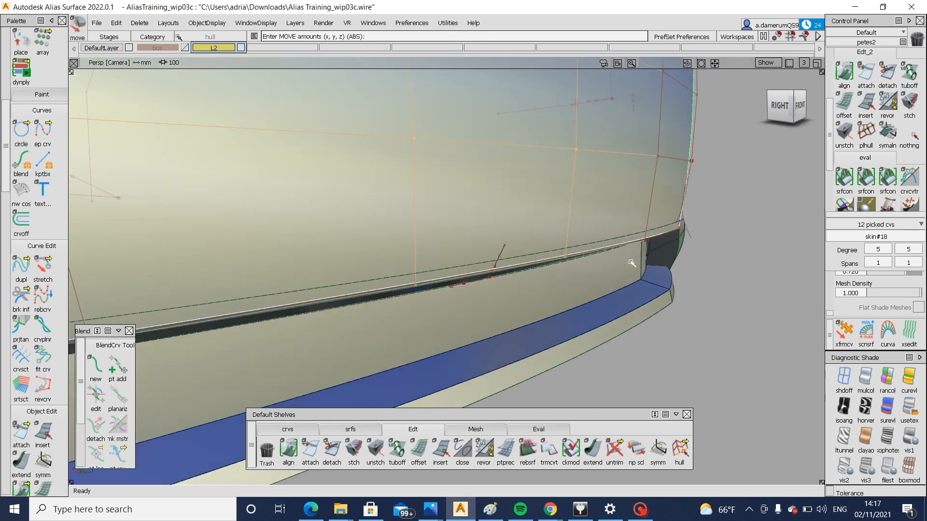
pyautogui.keyDown('alt'); pyautogui.keyDown('shift'); pyautogui.moveTo(632, 263); pyautogui.dragTo(633, 365); pyautogui.keyUp('shift'); pyautogui.keyUp('alt')
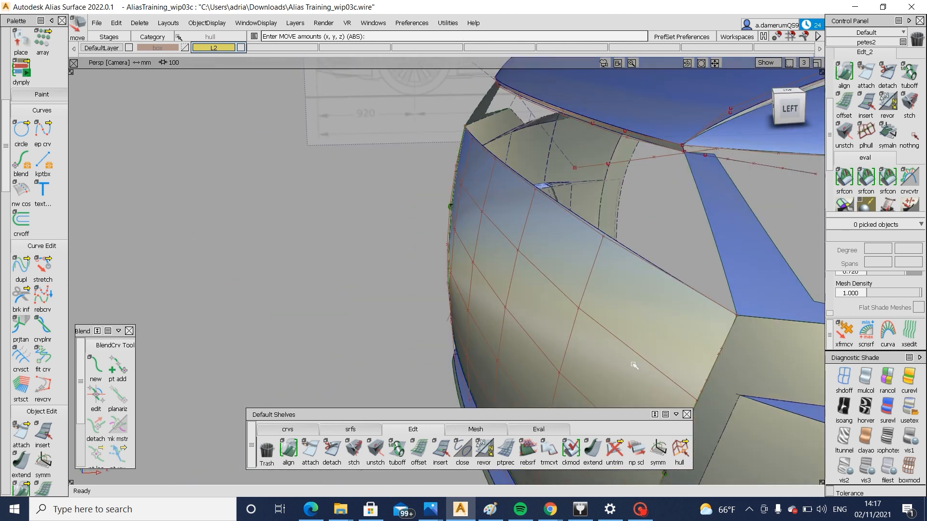
pyautogui.click(350, 429)
pyautogui.doubleClick(614, 450)
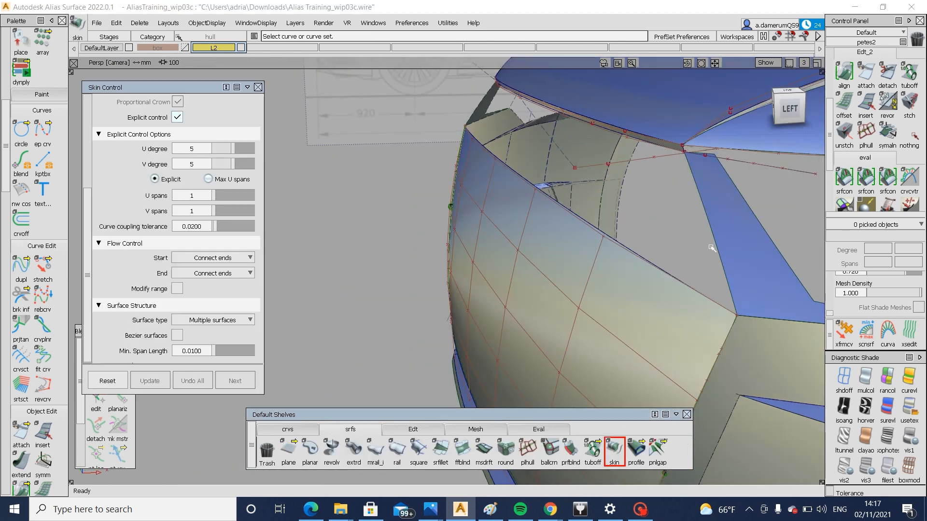
pyautogui.keyDown('alt'); pyautogui.keyDown('shift'); pyautogui.moveTo(711, 248); pyautogui.dragTo(746, 273); pyautogui.keyUp('shift'); pyautogui.keyUp('alt')
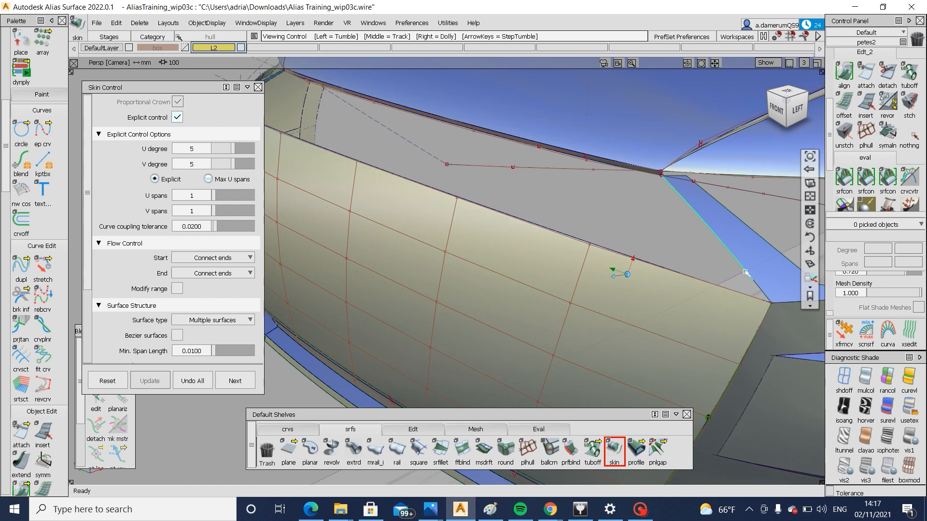
# Untrim the narrow blue surface between the grille opening's upper corner and the headlight
pyautogui.keyDown('alt'); pyautogui.keyDown('shift'); pyautogui.moveTo(747, 248); pyautogui.dragTo(641, 285, button='middle'); pyautogui.keyUp('shift'); pyautogui.keyUp('alt')
pyautogui.click(642, 285)
pyautogui.keyDown('ctrl'); pyautogui.keyDown('shift'); pyautogui.moveTo(642, 352); pyautogui.dragTo(641, 370, button='middle'); pyautogui.keyUp('shift'); pyautogui.keyUp('ctrl')
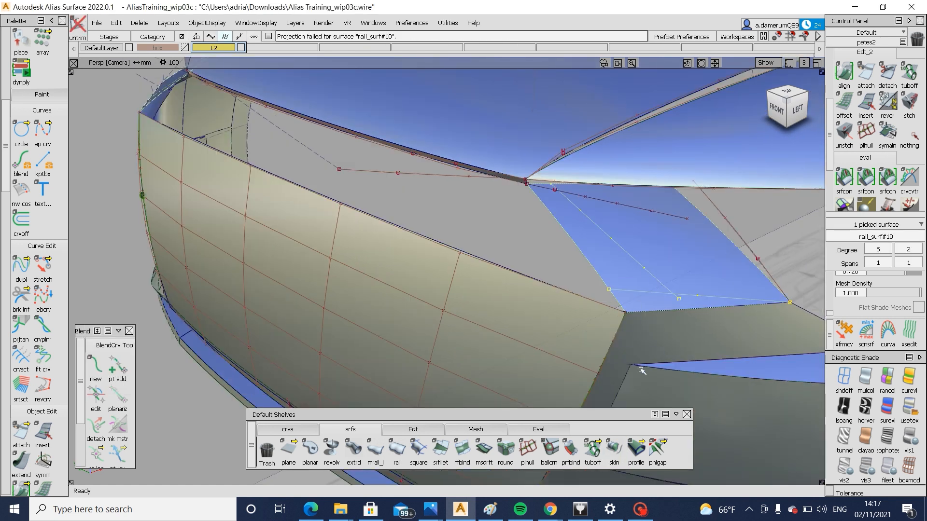
# Try to trim the untrimmed headlight-side surface along its existing curves on surface
pyautogui.keyDown('ctrl'); pyautogui.keyDown('shift'); pyautogui.moveTo(638, 358); pyautogui.dragTo(632, 295); pyautogui.keyUp('shift'); pyautogui.keyUp('ctrl')
pyautogui.keyDown('ctrl'); pyautogui.keyDown('shift'); pyautogui.moveTo(656, 255); pyautogui.dragTo(628, 288, button='middle'); pyautogui.keyUp('shift'); pyautogui.keyUp('ctrl')
pyautogui.click(633, 308)
pyautogui.scroll(3, 612, 292)
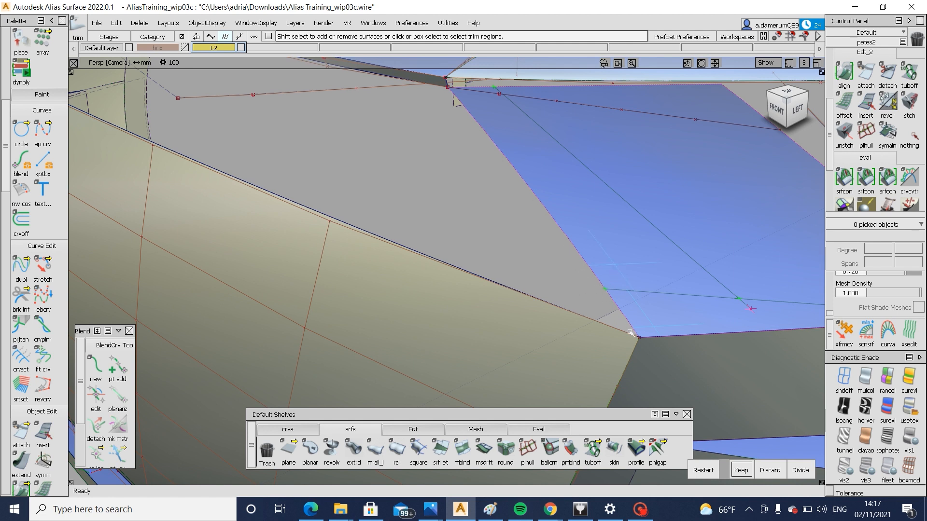
pyautogui.keyDown('ctrl'); pyautogui.keyDown('shift'); pyautogui.moveTo(660, 391); pyautogui.dragTo(660, 314); pyautogui.keyUp('shift'); pyautogui.keyUp('ctrl')
# Adjust the grille-side end of the lower curve on surface with Extend on the headlight-side surface
pyautogui.click(414, 429)
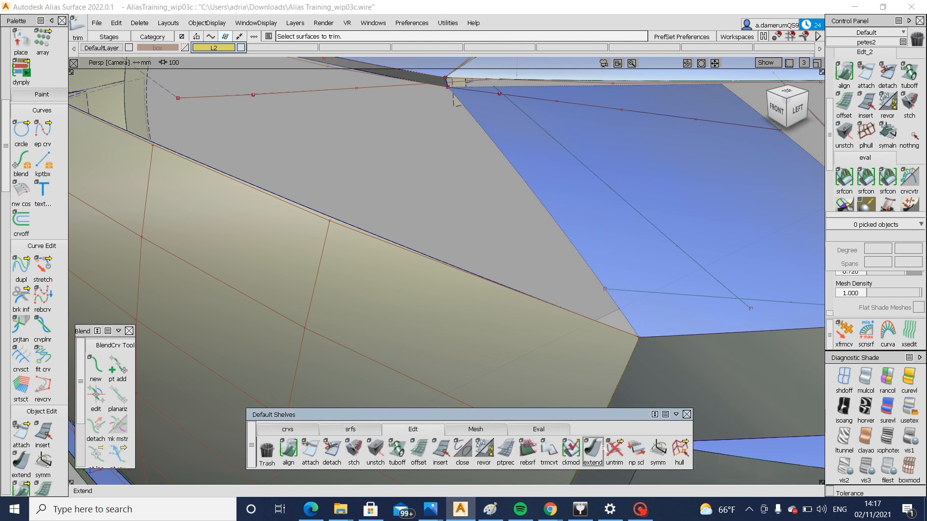
pyautogui.click(617, 294)
pyautogui.moveTo(617, 294); pyautogui.dragTo(635, 297)
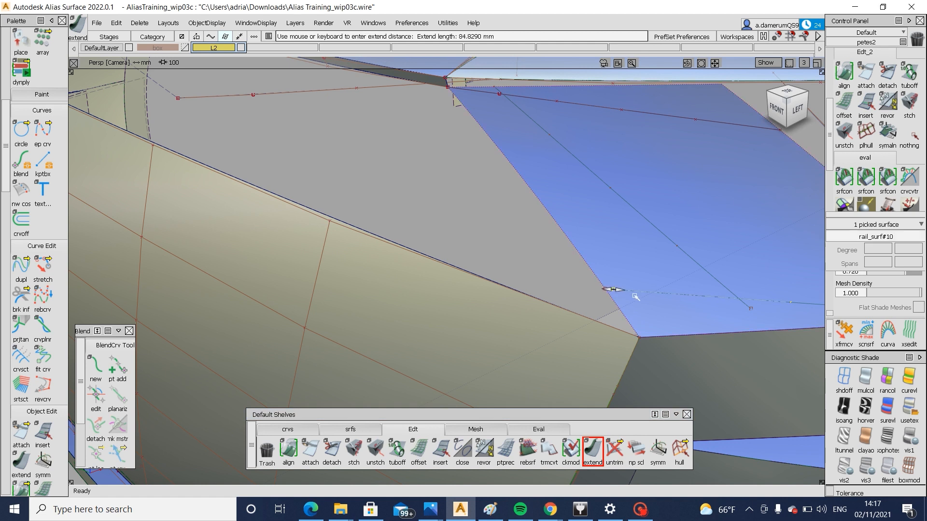
pyautogui.press('Return')
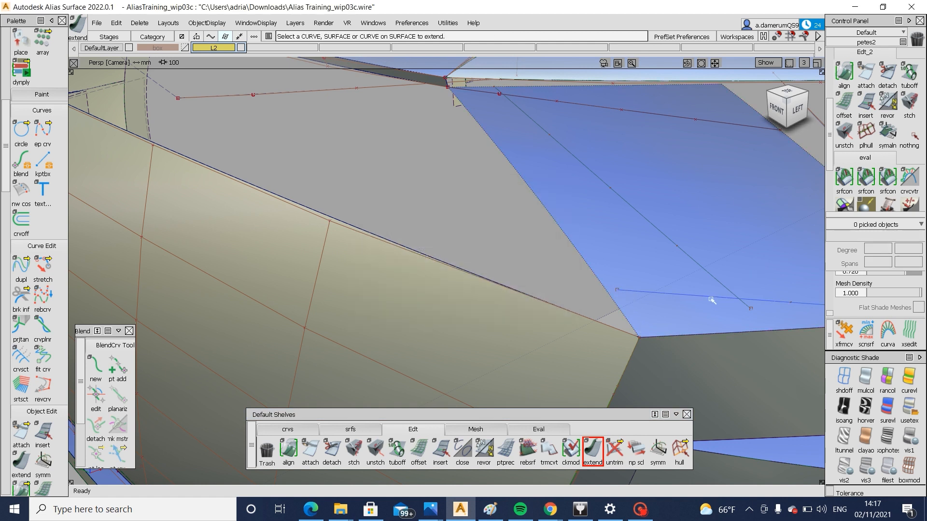
# Trim the headlight-side surface along its curves on surface, discarding the headlight region and leaving the strip beside the grille
pyautogui.keyDown('ctrl'); pyautogui.keyDown('shift'); pyautogui.moveTo(711, 300); pyautogui.dragTo(657, 302); pyautogui.keyUp('shift'); pyautogui.keyUp('ctrl')
pyautogui.click(657, 302)
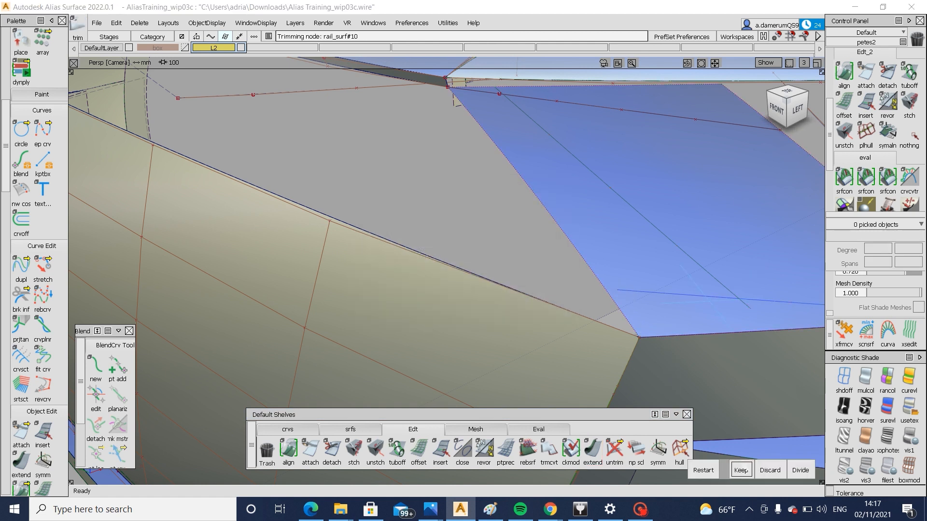
pyautogui.click(770, 470)
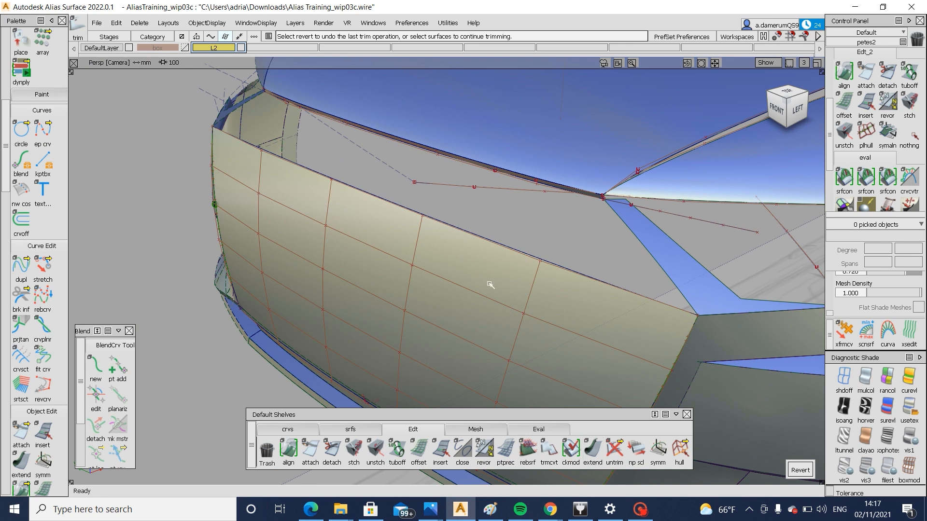
# Hide the control vertices and hulls of the grille surface
pyautogui.keyDown('alt'); pyautogui.keyDown('shift'); pyautogui.moveTo(625, 281); pyautogui.dragTo(502, 299, button='right'); pyautogui.keyUp('shift'); pyautogui.keyUp('alt')
pyautogui.keyDown('alt'); pyautogui.keyDown('shift'); pyautogui.moveTo(502, 300); pyautogui.dragTo(620, 308); pyautogui.keyUp('shift'); pyautogui.keyUp('alt')
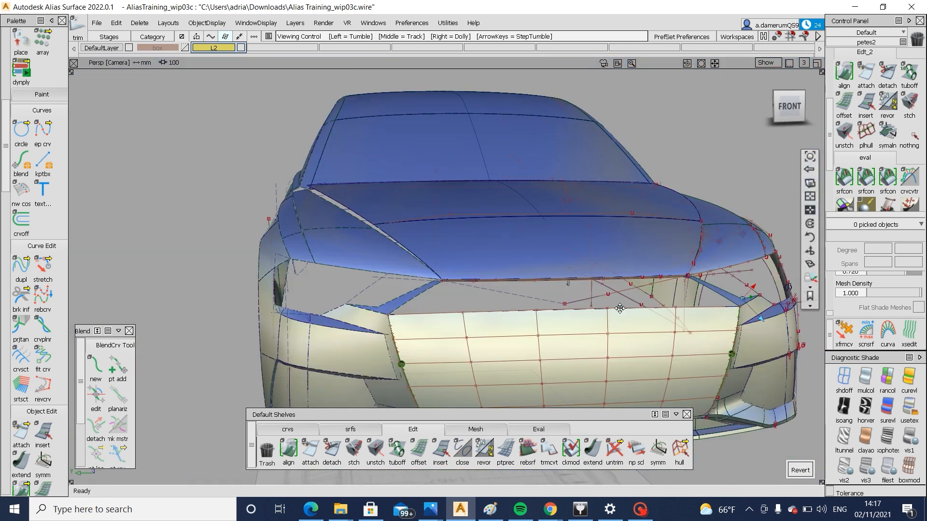
pyautogui.keyDown('alt'); pyautogui.keyDown('shift'); pyautogui.moveTo(620, 308); pyautogui.dragTo(522, 253, button='middle'); pyautogui.keyUp('shift'); pyautogui.keyUp('alt')
pyautogui.keyDown('ctrl'); pyautogui.keyDown('shift'); pyautogui.moveTo(521, 269); pyautogui.dragTo(542, 303); pyautogui.keyUp('shift'); pyautogui.keyUp('ctrl')
pyautogui.click(577, 337)
pyautogui.keyDown('ctrl'); pyautogui.keyDown('shift'); pyautogui.moveTo(578, 341); pyautogui.dragTo(579, 286); pyautogui.keyUp('shift'); pyautogui.keyUp('ctrl')
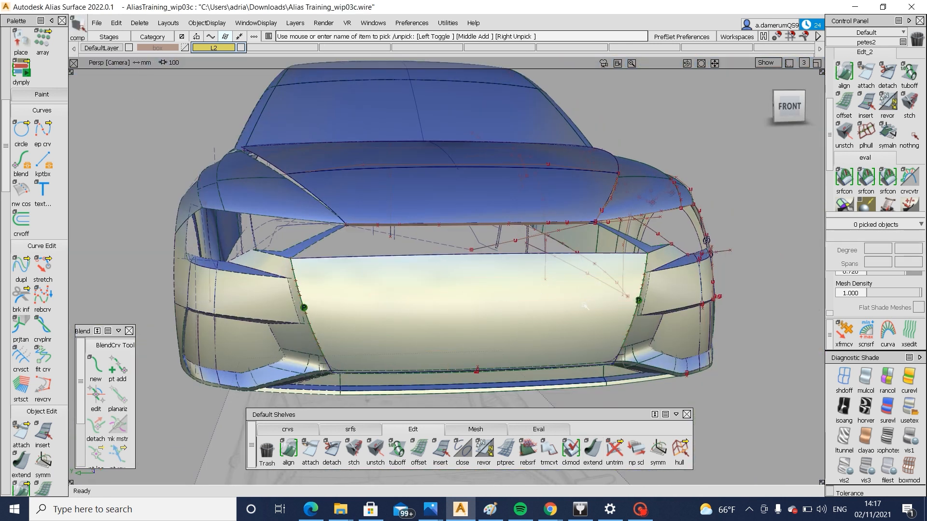
# Examine the open gap between the hood's front edge and the grille surface from several angles
pyautogui.moveTo(577, 330)
pyautogui.keyDown('alt'); pyautogui.keyDown('shift'); pyautogui.mouseDown()
pyautogui.moveTo(724, 313)
pyautogui.moveTo(575, 321)
pyautogui.mouseUp(); pyautogui.keyUp('shift'); pyautogui.keyUp('alt')
pyautogui.keyDown('ctrl'); pyautogui.keyDown('shift'); pyautogui.moveTo(459, 331); pyautogui.dragTo(500, 388); pyautogui.keyUp('shift'); pyautogui.keyUp('ctrl')
pyautogui.keyDown('alt'); pyautogui.keyDown('shift'); pyautogui.moveTo(639, 328); pyautogui.dragTo(662, 335); pyautogui.keyUp('shift'); pyautogui.keyUp('alt')
pyautogui.keyDown('alt'); pyautogui.keyDown('shift'); pyautogui.moveTo(662, 335); pyautogui.dragTo(540, 356, button='middle'); pyautogui.keyUp('shift'); pyautogui.keyUp('alt')
pyautogui.keyDown('alt'); pyautogui.keyDown('shift'); pyautogui.click(555, 291); pyautogui.keyUp('shift'); pyautogui.keyUp('alt')
pyautogui.keyDown('alt'); pyautogui.keyDown('shift'); pyautogui.moveTo(555, 289); pyautogui.dragTo(428, 308, button='right'); pyautogui.keyUp('shift'); pyautogui.keyUp('alt')
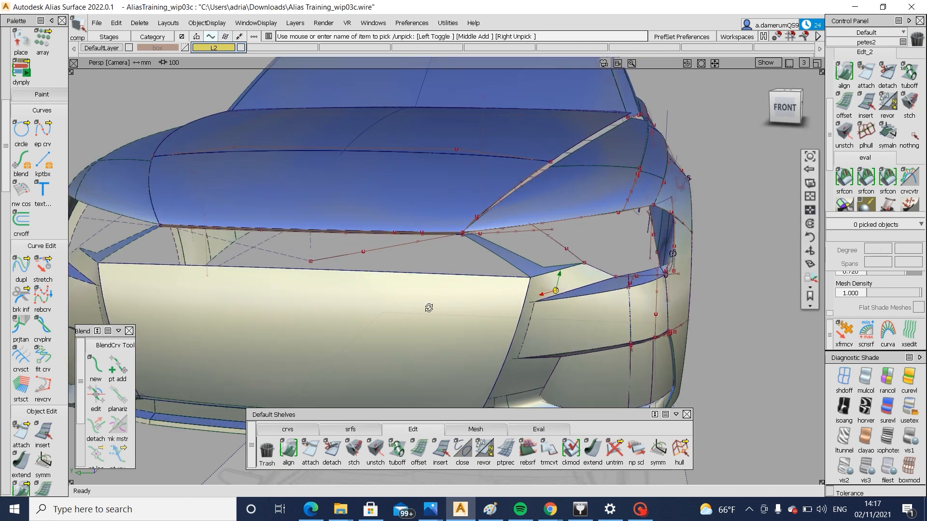
pyautogui.keyDown('alt'); pyautogui.keyDown('shift'); pyautogui.moveTo(428, 308); pyautogui.dragTo(477, 311); pyautogui.keyUp('shift'); pyautogui.keyUp('alt')
pyautogui.keyDown('alt'); pyautogui.keyDown('shift'); pyautogui.moveTo(477, 311); pyautogui.dragTo(419, 314, button='right'); pyautogui.keyUp('shift'); pyautogui.keyUp('alt')
pyautogui.keyDown('alt'); pyautogui.keyDown('shift'); pyautogui.moveTo(419, 314); pyautogui.dragTo(355, 338, button='middle'); pyautogui.keyUp('shift'); pyautogui.keyUp('alt')
# Try a Skin surface across the gap above the grille, between the inner edges of the two side strips
pyautogui.click(351, 429)
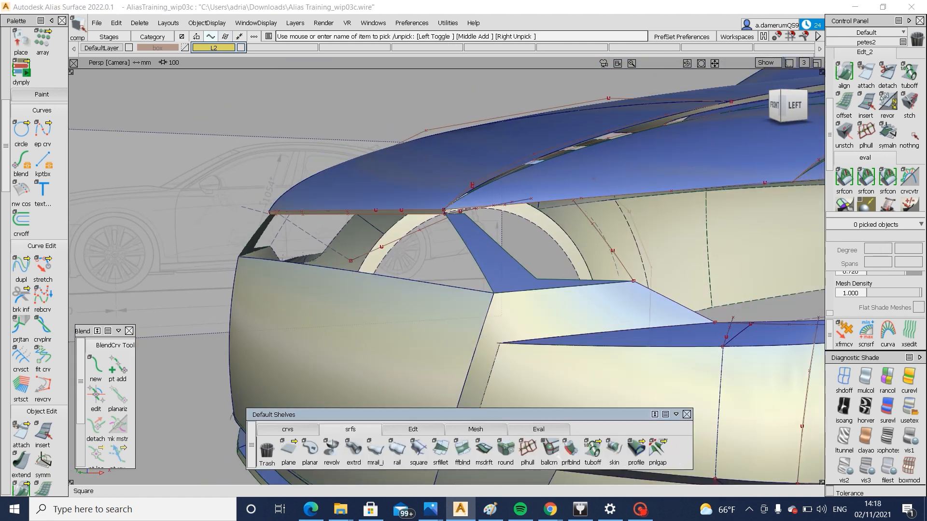
pyautogui.doubleClick(614, 457)
pyautogui.click(474, 265)
pyautogui.keyDown('alt'); pyautogui.keyDown('shift'); pyautogui.moveTo(473, 270); pyautogui.dragTo(412, 337); pyautogui.keyUp('shift'); pyautogui.keyUp('alt')
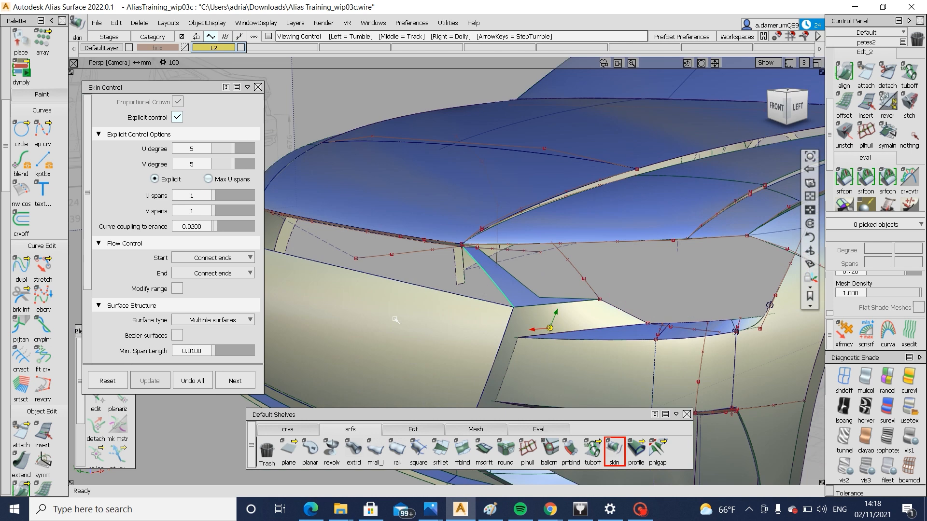
pyautogui.keyDown('alt'); pyautogui.keyDown('shift'); pyautogui.moveTo(411, 337); pyautogui.dragTo(580, 363, button='middle'); pyautogui.keyUp('shift'); pyautogui.keyUp('alt')
pyautogui.keyDown('alt'); pyautogui.keyDown('shift'); pyautogui.moveTo(581, 363); pyautogui.dragTo(394, 281); pyautogui.keyUp('shift'); pyautogui.keyUp('alt')
pyautogui.click(396, 288)
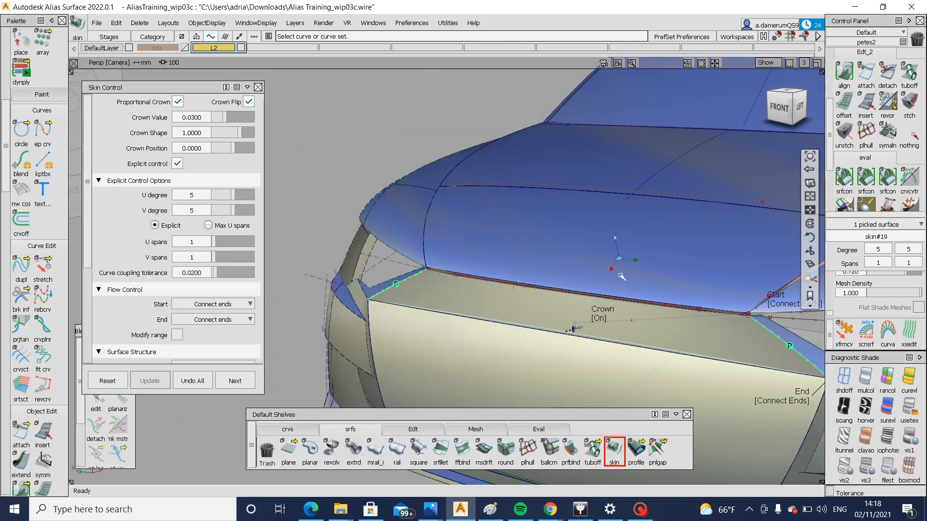
# Turn off Crown Flip for the skin above the grille and discard that surface
pyautogui.keyDown('alt'); pyautogui.keyDown('shift'); pyautogui.moveTo(674, 308); pyautogui.dragTo(676, 312); pyautogui.keyUp('shift'); pyautogui.keyUp('alt')
pyautogui.keyDown('alt'); pyautogui.keyDown('shift'); pyautogui.moveTo(677, 312); pyautogui.dragTo(475, 286, button='middle'); pyautogui.keyUp('shift'); pyautogui.keyUp('alt')
pyautogui.click(248, 101)
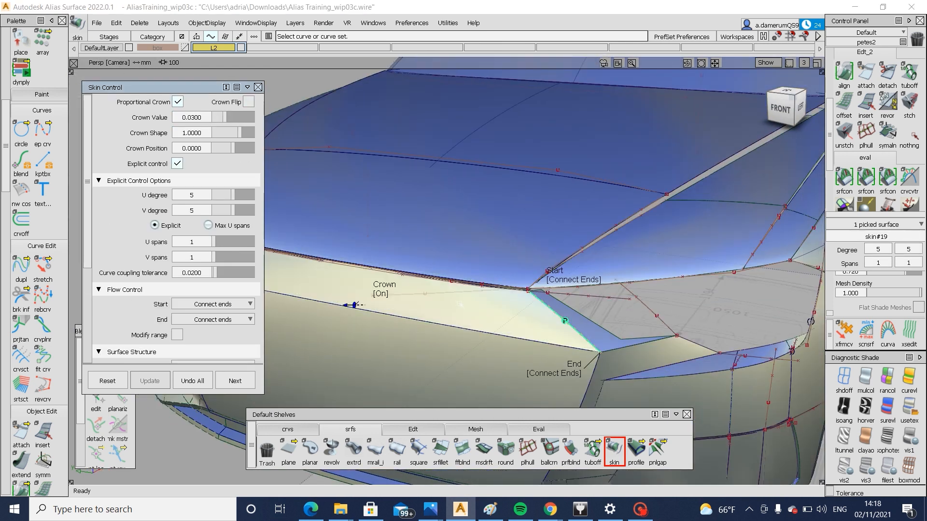
pyautogui.keyDown('alt'); pyautogui.keyDown('shift'); pyautogui.moveTo(686, 312); pyautogui.dragTo(455, 397); pyautogui.keyUp('shift'); pyautogui.keyUp('alt')
pyautogui.hotkey('ctrl', 's')
pyautogui.press('Delete')
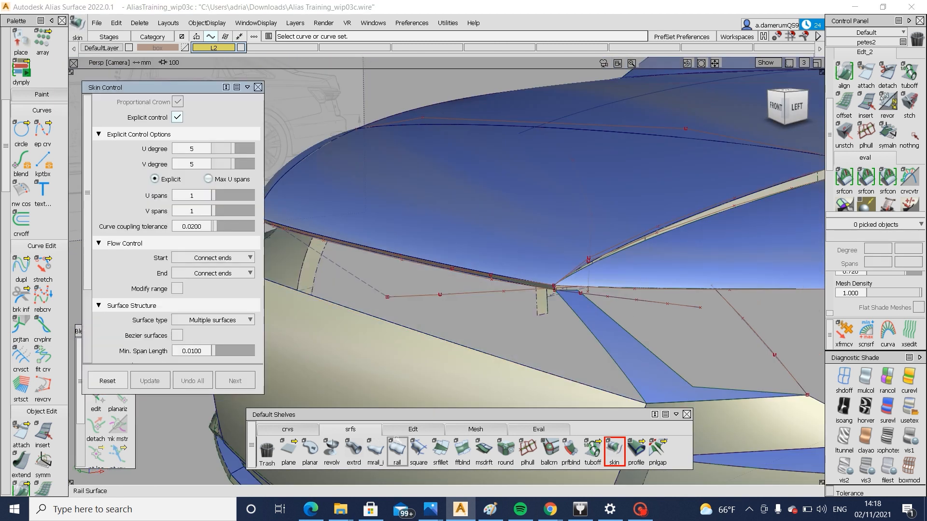
# Build a two-rail surface above the grille, generated from the grille's upper edge with the side strips' inner edges as rails
pyautogui.click(397, 449)
pyautogui.click(476, 348)
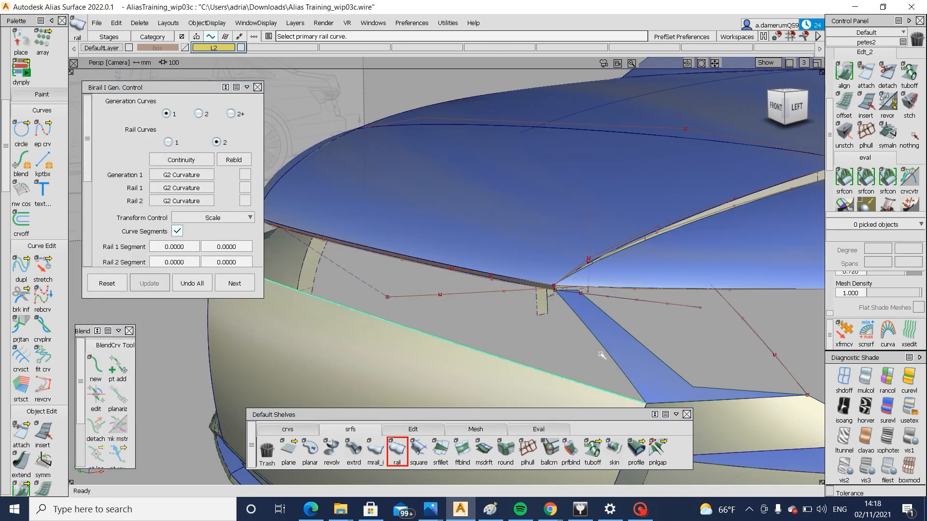
pyautogui.keyDown('alt'); pyautogui.keyDown('shift'); pyautogui.moveTo(605, 355); pyautogui.dragTo(338, 269); pyautogui.keyUp('shift'); pyautogui.keyUp('alt')
pyautogui.click(468, 252)
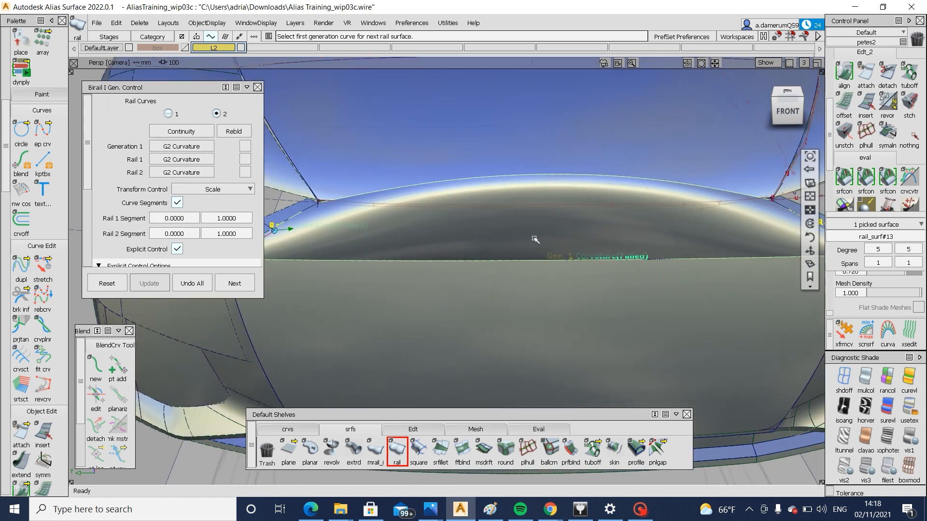
# Set the rail surface's Generation 1, Rail 1 and Rail 2 continuity to G0 Position
pyautogui.click(189, 148)
pyautogui.click(190, 160)
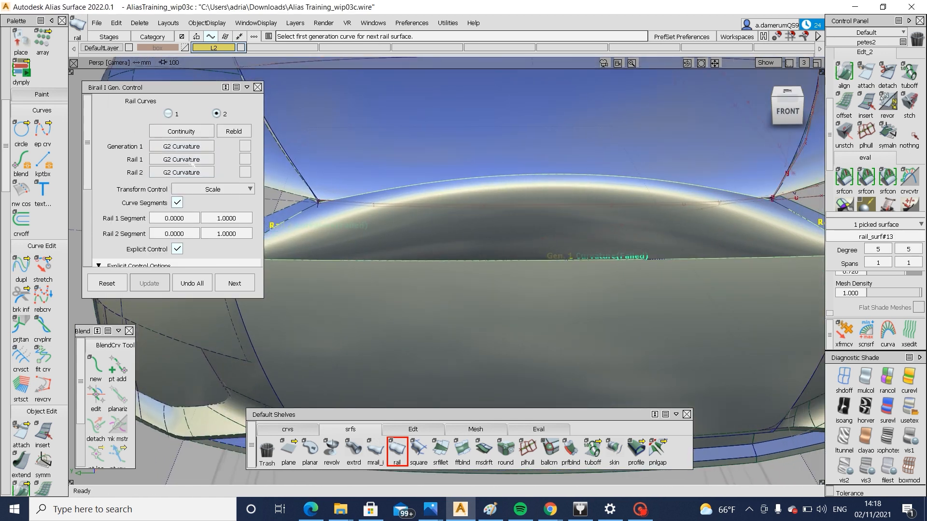
pyautogui.click(190, 160)
pyautogui.click(191, 172)
pyautogui.click(188, 171)
pyautogui.click(188, 186)
pyautogui.click(189, 173)
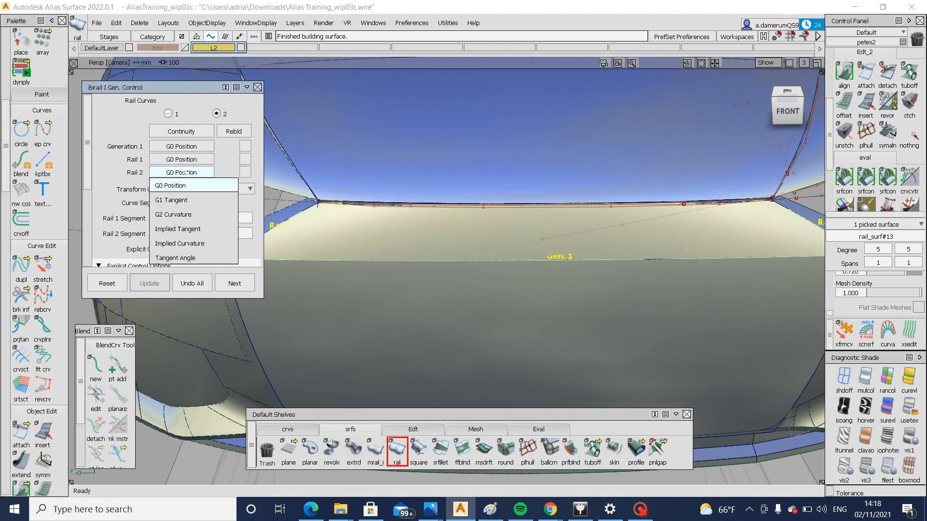
pyautogui.click(189, 173)
pyautogui.keyDown('alt'); pyautogui.keyDown('shift'); pyautogui.moveTo(526, 247); pyautogui.dragTo(489, 279); pyautogui.keyUp('shift'); pyautogui.keyUp('alt')
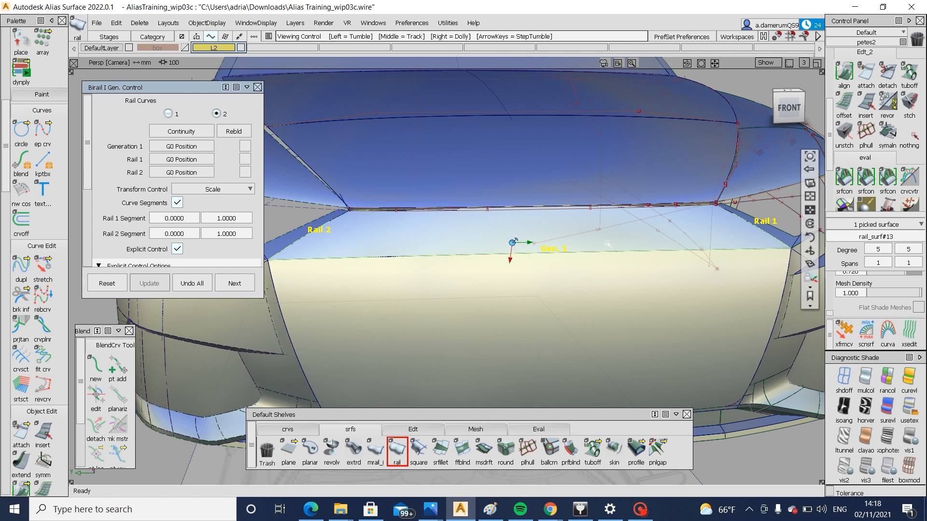
pyautogui.keyDown('alt'); pyautogui.keyDown('shift'); pyautogui.moveTo(662, 245); pyautogui.dragTo(457, 199); pyautogui.keyUp('shift'); pyautogui.keyUp('alt')
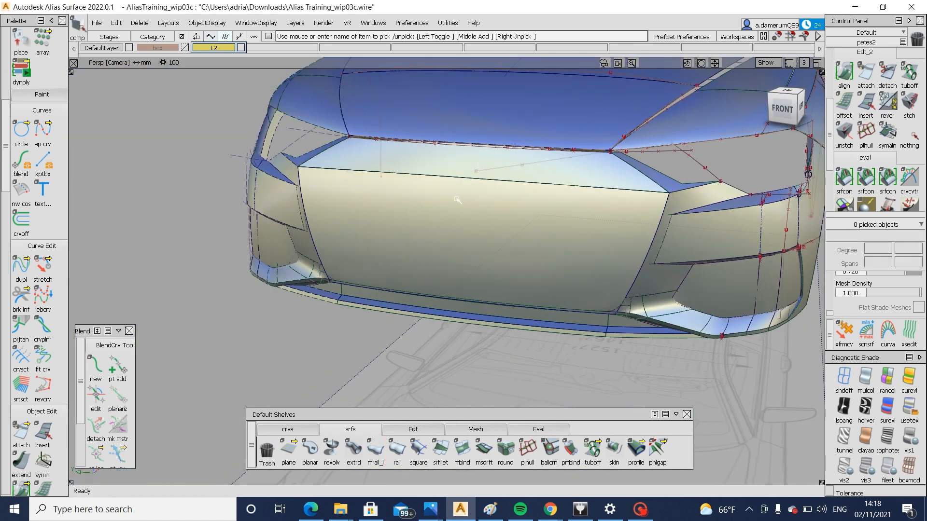
# Check the grille and rail surfaces from the side and front, and delete the upper rail surface
pyautogui.click(459, 170)
pyautogui.click(505, 221)
pyautogui.keyDown('alt'); pyautogui.keyDown('shift'); pyautogui.moveTo(511, 227); pyautogui.dragTo(378, 206); pyautogui.keyUp('shift'); pyautogui.keyUp('alt')
pyautogui.keyDown('alt'); pyautogui.keyDown('shift'); pyautogui.moveTo(517, 222); pyautogui.dragTo(614, 210); pyautogui.keyUp('shift'); pyautogui.keyUp('alt')
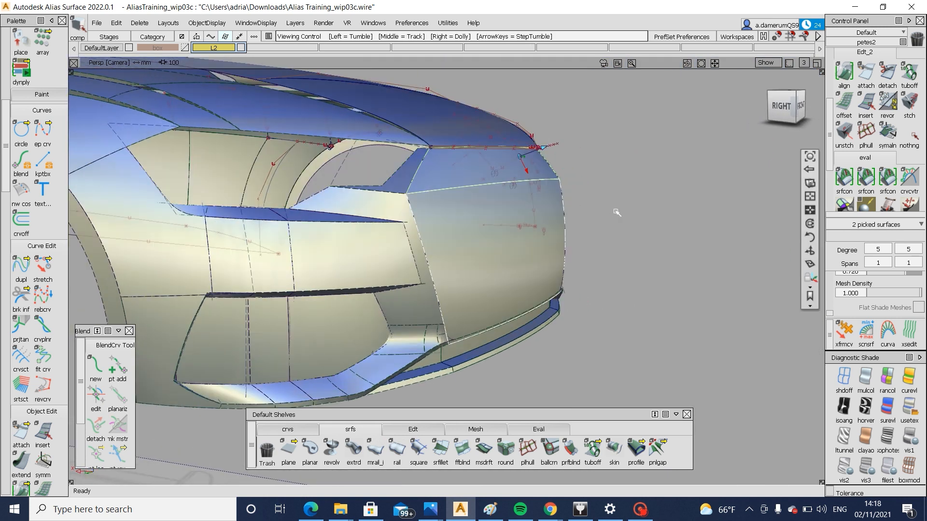
pyautogui.keyDown('alt'); pyautogui.keyDown('shift'); pyautogui.moveTo(615, 211); pyautogui.dragTo(483, 221, button='right'); pyautogui.keyUp('shift'); pyautogui.keyUp('alt')
pyautogui.keyDown('alt'); pyautogui.keyDown('shift'); pyautogui.moveTo(483, 222); pyautogui.dragTo(538, 223); pyautogui.keyUp('shift'); pyautogui.keyUp('alt')
pyautogui.moveTo(538, 224)
pyautogui.keyDown('ctrl'); pyautogui.keyDown('shift'); pyautogui.mouseDown()
pyautogui.moveTo(538, 167)
pyautogui.moveTo(484, 194)
pyautogui.mouseUp(); pyautogui.keyUp('shift'); pyautogui.keyUp('ctrl')
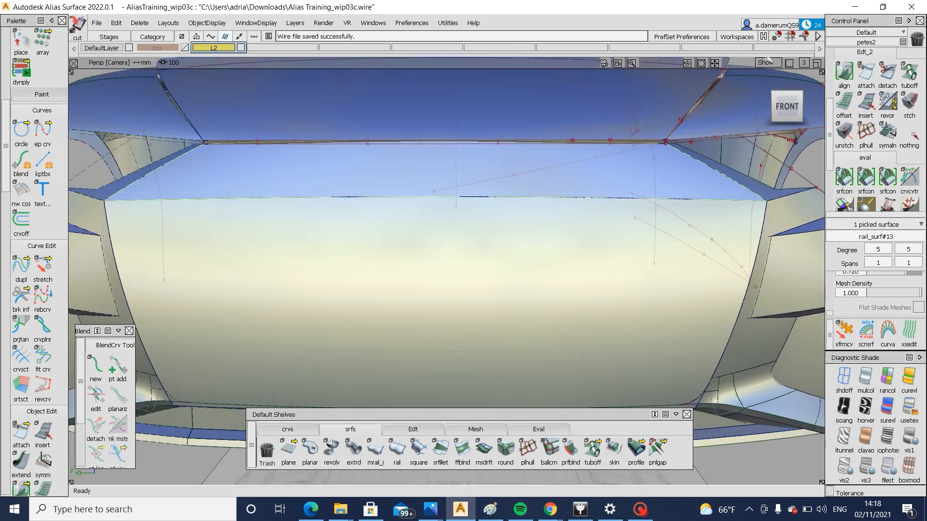
# Draw a straight horizontal edit point curve across the grille surface's upper corners in the front view
pyautogui.click(787, 105)
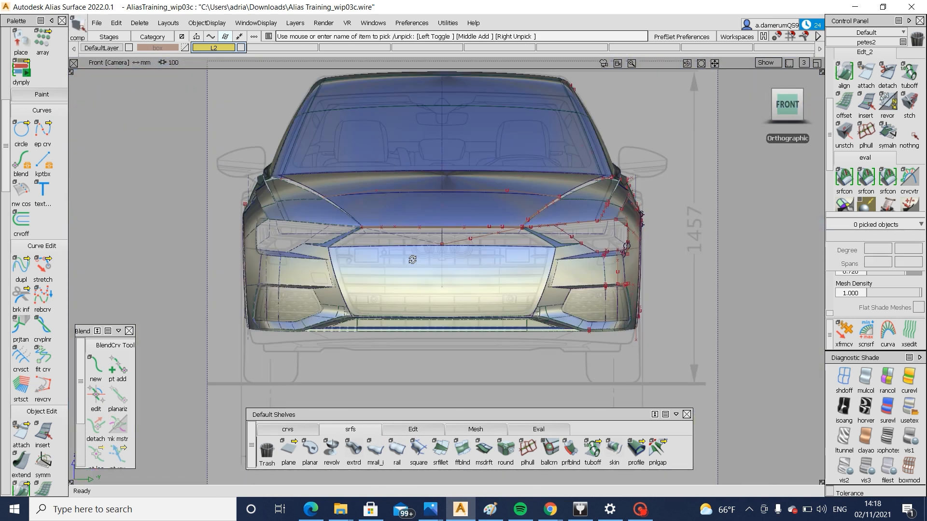
pyautogui.keyDown('alt'); pyautogui.keyDown('shift'); pyautogui.moveTo(412, 259); pyautogui.dragTo(586, 276, button='right'); pyautogui.keyUp('shift'); pyautogui.keyUp('alt')
pyautogui.keyDown('alt'); pyautogui.keyDown('shift'); pyautogui.moveTo(585, 276); pyautogui.dragTo(519, 276, button='middle'); pyautogui.keyUp('shift'); pyautogui.keyUp('alt')
pyautogui.click(295, 430)
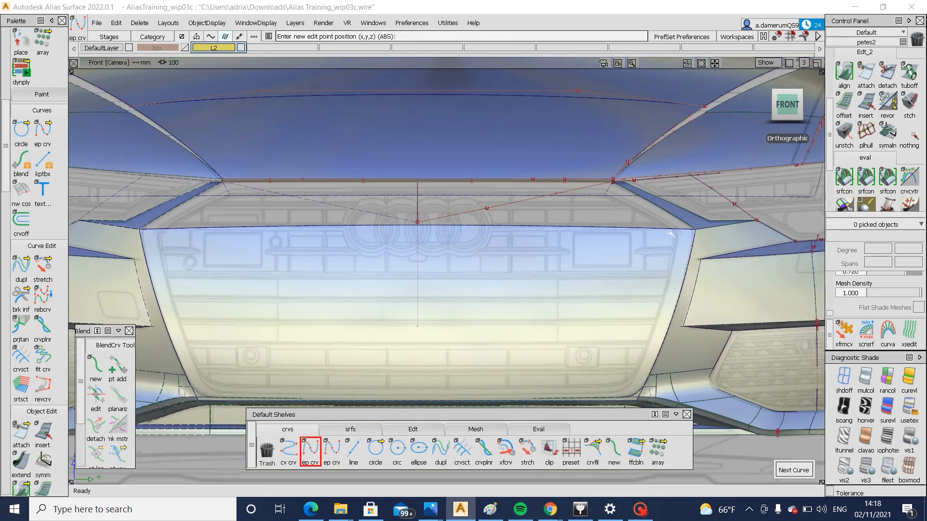
pyautogui.click(292, 231)
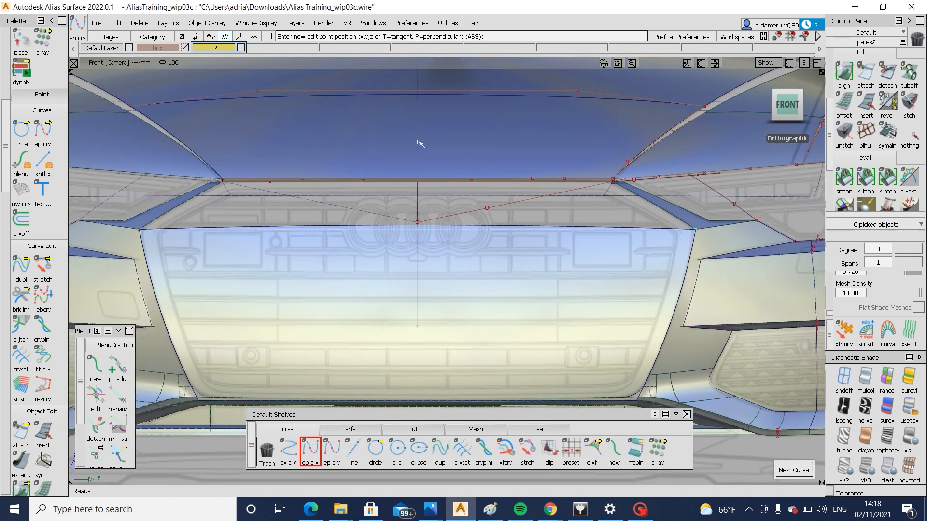
pyautogui.click(324, 259)
pyautogui.keyDown('ctrl'); pyautogui.keyDown('shift'); pyautogui.moveTo(325, 259); pyautogui.dragTo(459, 259, button='middle'); pyautogui.keyUp('shift'); pyautogui.keyUp('ctrl')
pyautogui.click(471, 234)
# Project the straight curve onto the grille surface along the view and trim it there, keeping the portion below
pyautogui.keyDown('ctrl'); pyautogui.keyDown('shift'); pyautogui.moveTo(585, 213); pyautogui.dragTo(515, 259, button='middle'); pyautogui.keyUp('shift'); pyautogui.keyUp('ctrl')
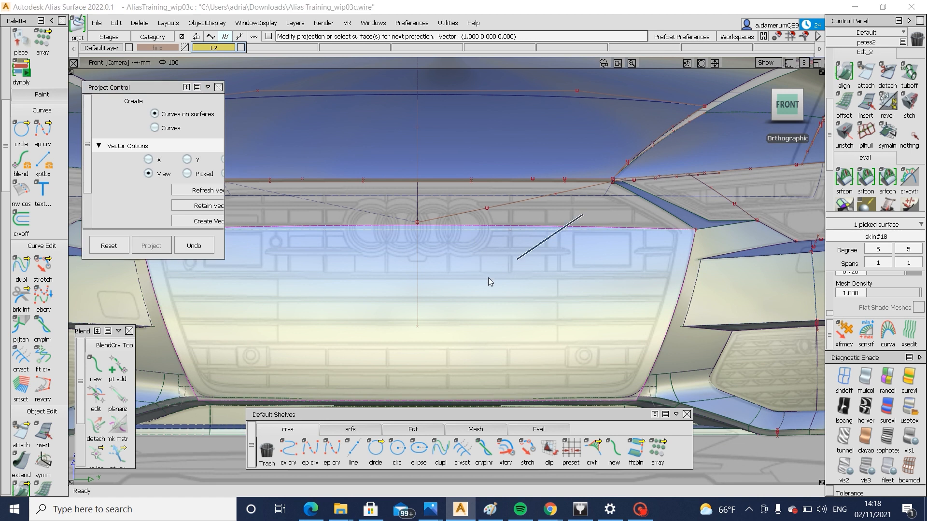
pyautogui.click(490, 275)
pyautogui.click(490, 275)
pyautogui.click(741, 471)
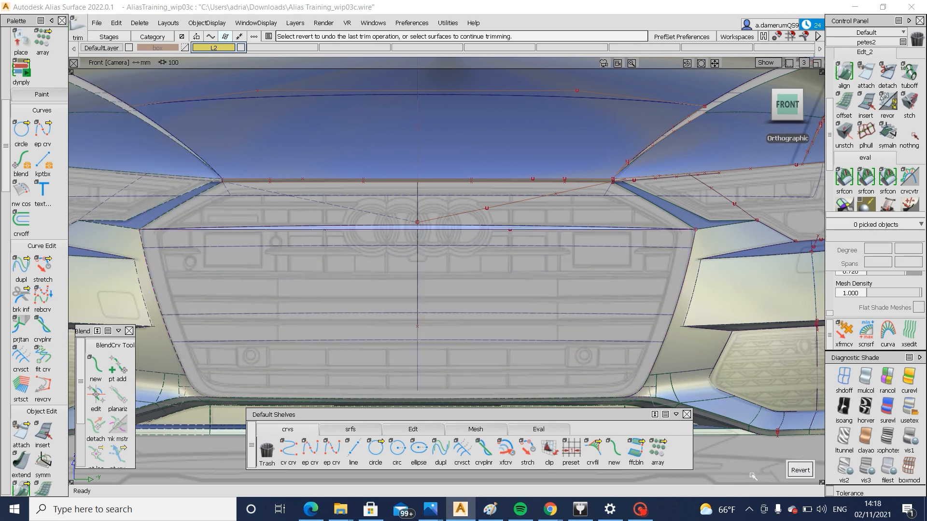
pyautogui.click(745, 472)
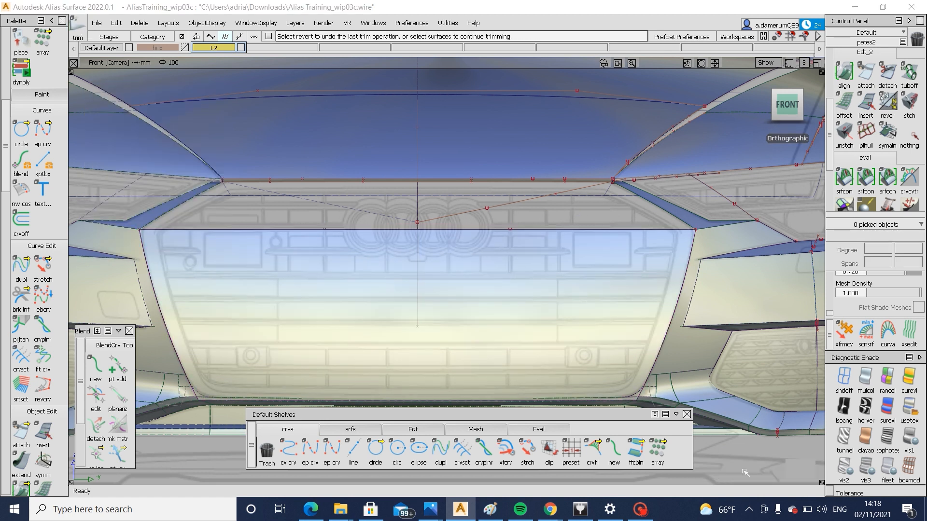
# Build a two-rail surface with G0 Position from the trimmed grille edge, using the side strips' inner edges as rails
pyautogui.keyDown('alt'); pyautogui.keyDown('shift'); pyautogui.moveTo(690, 320); pyautogui.dragTo(444, 408); pyautogui.keyUp('shift'); pyautogui.keyUp('alt')
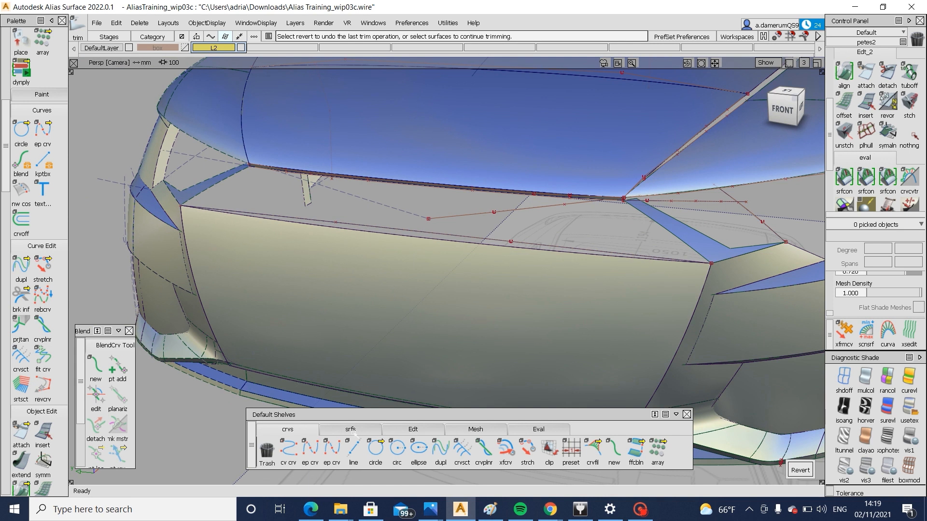
pyautogui.click(352, 431)
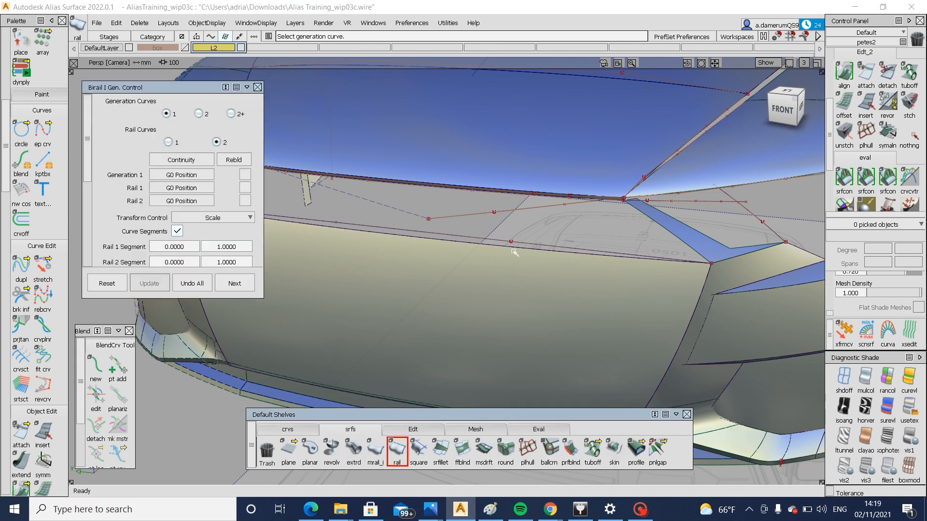
pyautogui.click(675, 236)
pyautogui.keyDown('alt'); pyautogui.keyDown('shift'); pyautogui.moveTo(675, 236); pyautogui.dragTo(363, 197); pyautogui.keyUp('shift'); pyautogui.keyUp('alt')
pyautogui.click(328, 202)
pyautogui.keyDown('alt'); pyautogui.keyDown('shift'); pyautogui.moveTo(533, 242); pyautogui.dragTo(482, 237); pyautogui.keyUp('shift'); pyautogui.keyUp('alt')
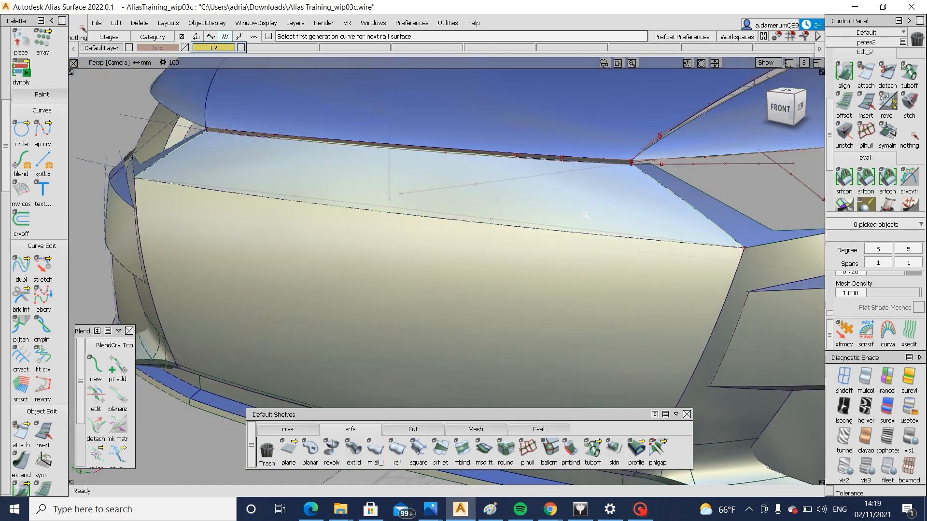
# Select the grille surface and the rail surface above it, and turn off their shading in the left view
pyautogui.keyDown('alt'); pyautogui.keyDown('shift'); pyautogui.moveTo(482, 236); pyautogui.dragTo(430, 237, button='right'); pyautogui.keyUp('shift'); pyautogui.keyUp('alt')
pyautogui.keyDown('ctrl'); pyautogui.keyDown('shift'); pyautogui.moveTo(430, 236); pyautogui.dragTo(430, 213); pyautogui.keyUp('shift'); pyautogui.keyUp('ctrl')
pyautogui.click(430, 214)
pyautogui.click(797, 108)
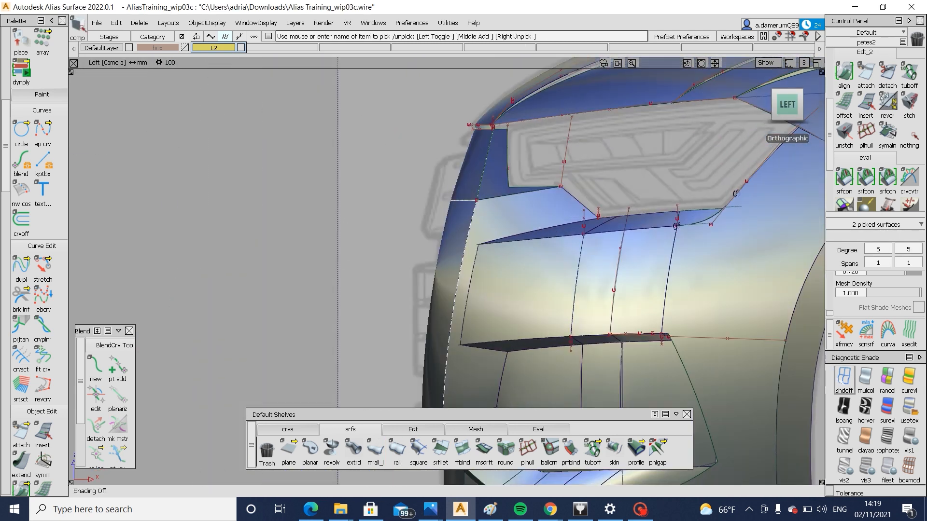
pyautogui.keyDown('alt'); pyautogui.keyDown('shift'); pyautogui.moveTo(521, 317); pyautogui.dragTo(524, 310); pyautogui.keyUp('shift'); pyautogui.keyUp('alt')
pyautogui.keyDown('alt'); pyautogui.keyDown('shift'); pyautogui.moveTo(523, 310); pyautogui.dragTo(343, 304, button='right'); pyautogui.keyUp('shift'); pyautogui.keyUp('alt')
pyautogui.keyDown('alt'); pyautogui.keyDown('shift'); pyautogui.moveTo(343, 304); pyautogui.dragTo(459, 296); pyautogui.keyUp('shift'); pyautogui.keyUp('alt')
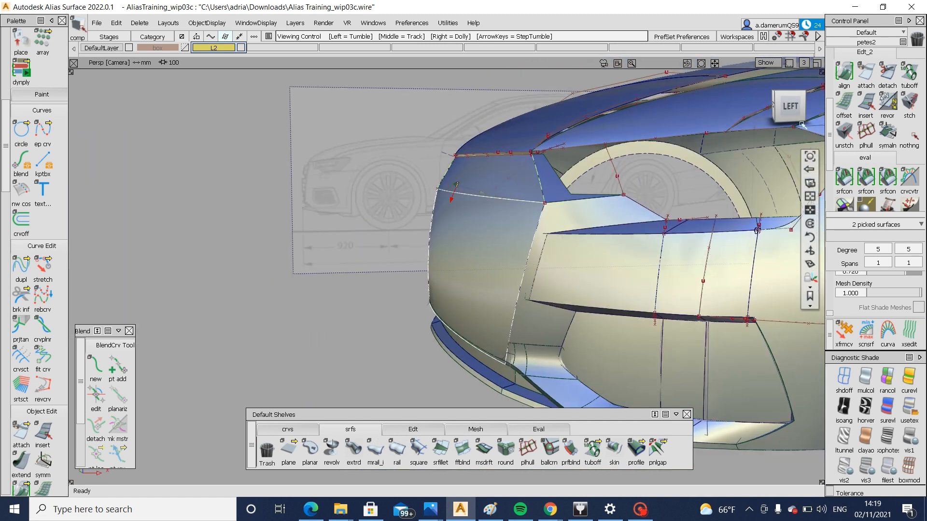
pyautogui.click(792, 107)
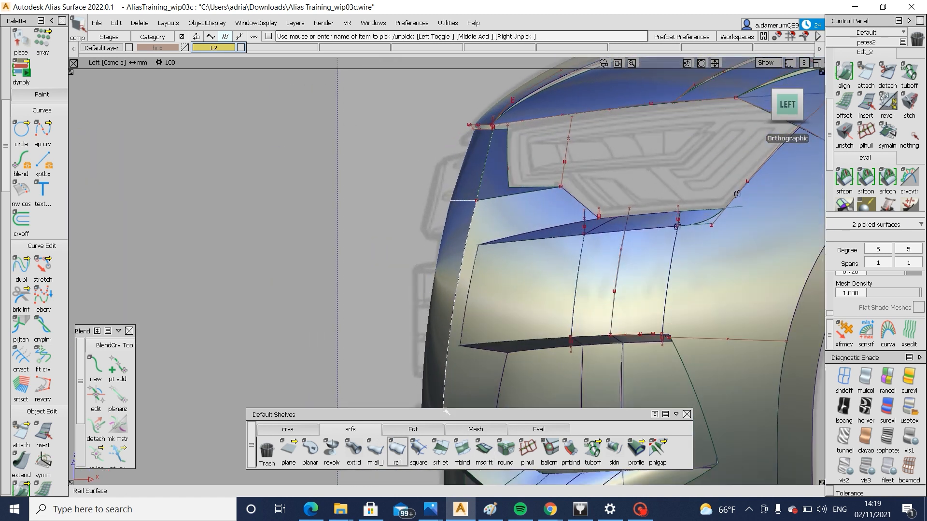
pyautogui.click(844, 379)
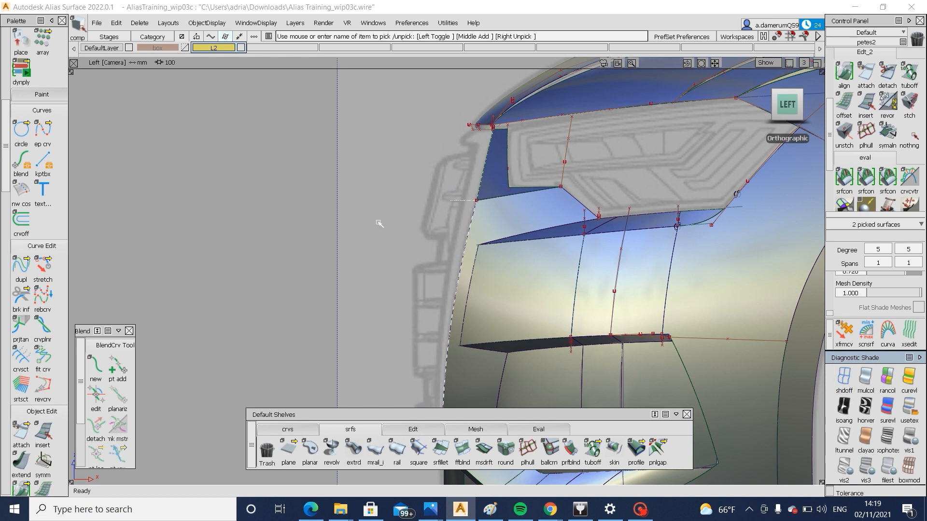
# Examine how the unshaded grille surfaces and bumper edge line up with the side-view reference drawing
pyautogui.click(773, 104)
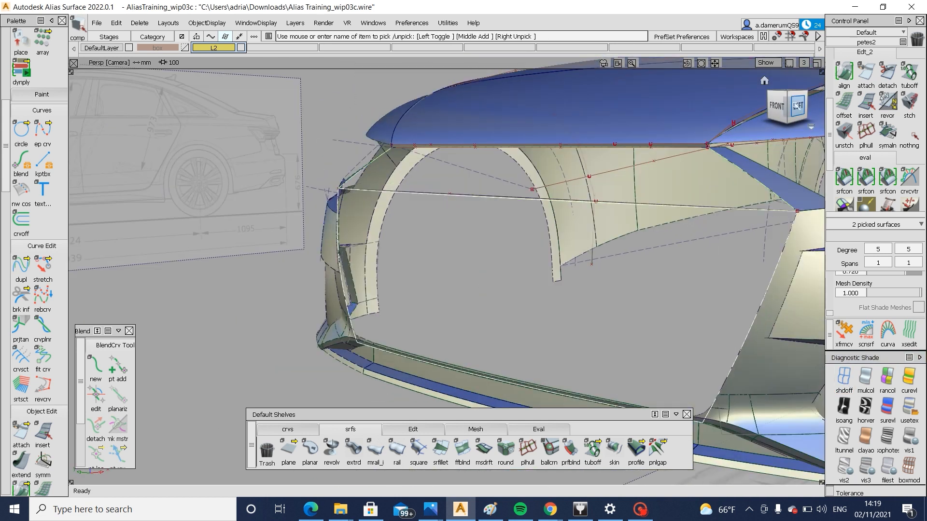
pyautogui.click(798, 106)
pyautogui.keyDown('alt'); pyautogui.keyDown('shift'); pyautogui.moveTo(690, 251); pyautogui.dragTo(695, 222, button='right'); pyautogui.keyUp('shift'); pyautogui.keyUp('alt')
pyautogui.keyDown('alt'); pyautogui.keyDown('shift'); pyautogui.moveTo(626, 261); pyautogui.dragTo(676, 195, button='middle'); pyautogui.keyUp('shift'); pyautogui.keyUp('alt')
pyautogui.keyDown('alt'); pyautogui.keyDown('shift'); pyautogui.moveTo(535, 251); pyautogui.dragTo(541, 278, button='middle'); pyautogui.keyUp('shift'); pyautogui.keyUp('alt')
pyautogui.keyDown('alt'); pyautogui.keyDown('shift'); pyautogui.moveTo(541, 277); pyautogui.dragTo(542, 260, button='right'); pyautogui.keyUp('shift'); pyautogui.keyUp('alt')
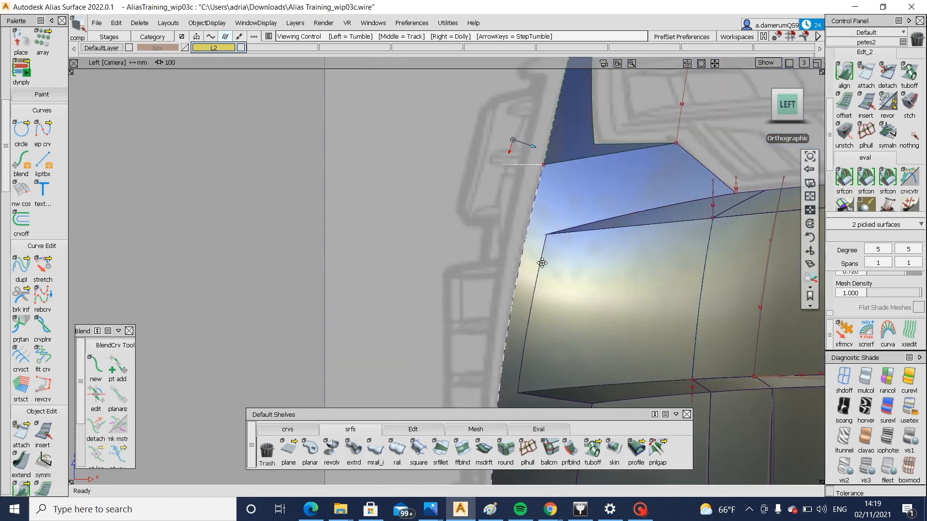
pyautogui.keyDown('alt'); pyautogui.keyDown('shift'); pyautogui.moveTo(542, 261); pyautogui.dragTo(572, 114, button='middle'); pyautogui.keyUp('shift'); pyautogui.keyUp('alt')
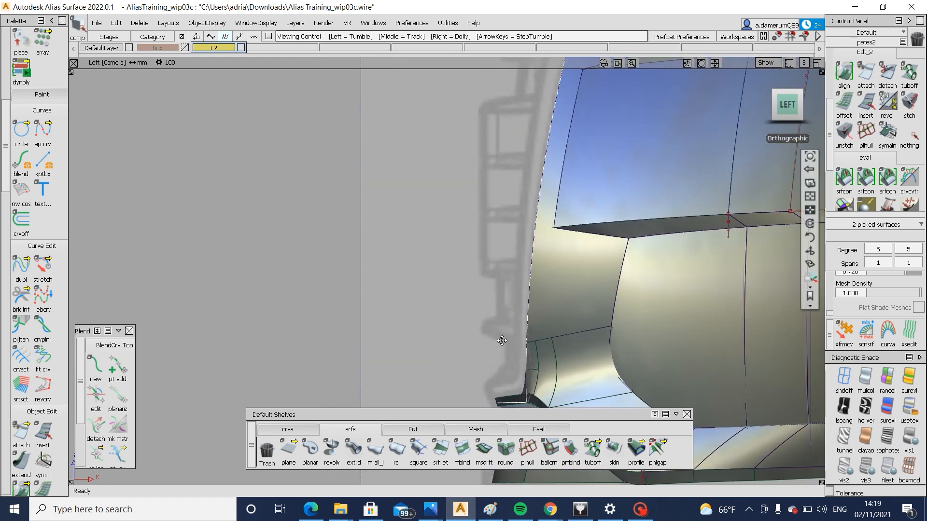
pyautogui.keyDown('alt'); pyautogui.keyDown('shift'); pyautogui.moveTo(503, 340); pyautogui.dragTo(460, 487, button='middle'); pyautogui.keyUp('shift'); pyautogui.keyUp('alt')
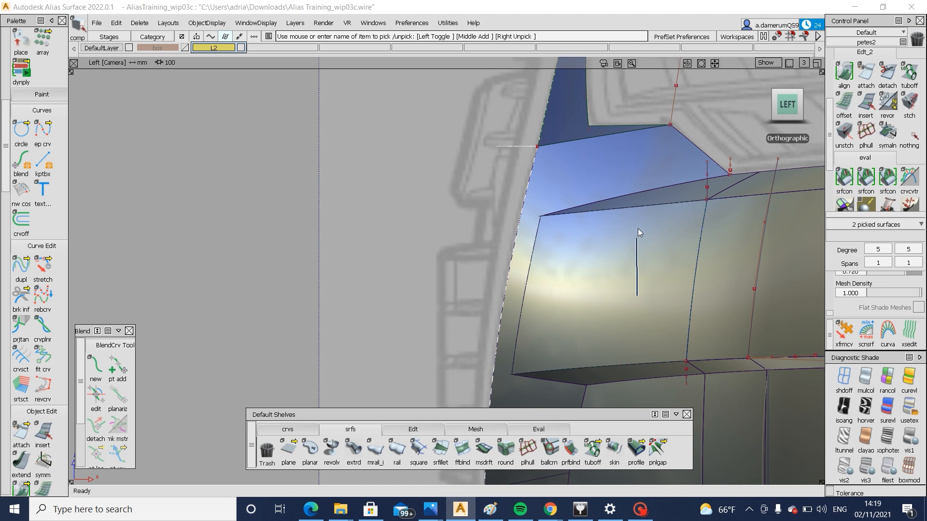
# Turn off shading on the whole model and compare the bumper's wireframe edges with the side-view drawing
pyautogui.keyDown('ctrl'); pyautogui.keyDown('shift'); pyautogui.moveTo(638, 228); pyautogui.dragTo(638, 225); pyautogui.keyUp('shift'); pyautogui.keyUp('ctrl')
pyautogui.click(844, 378)
pyautogui.keyDown('alt'); pyautogui.keyDown('shift'); pyautogui.moveTo(477, 466); pyautogui.dragTo(510, 351, button='middle'); pyautogui.keyUp('shift'); pyautogui.keyUp('alt')
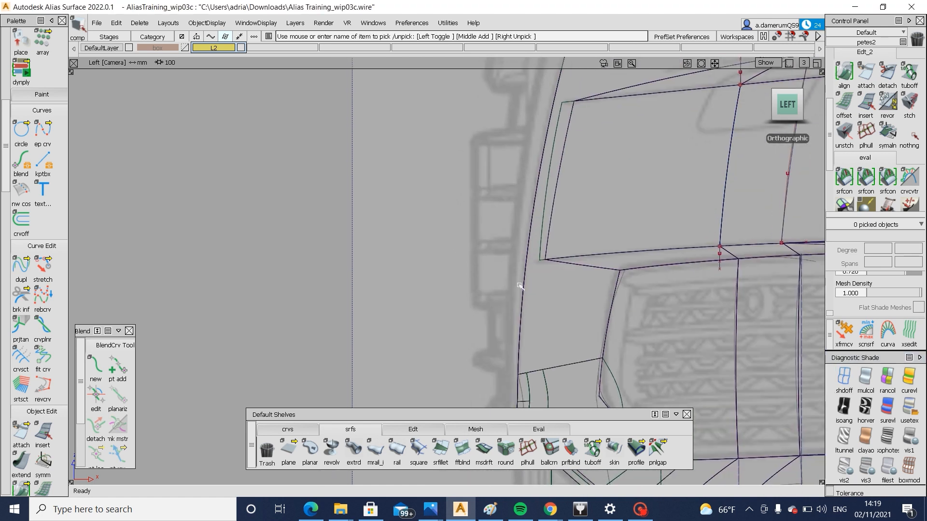
pyautogui.keyDown('alt'); pyautogui.keyDown('shift'); pyautogui.moveTo(531, 231); pyautogui.dragTo(521, 347, button='middle'); pyautogui.keyUp('shift'); pyautogui.keyUp('alt')
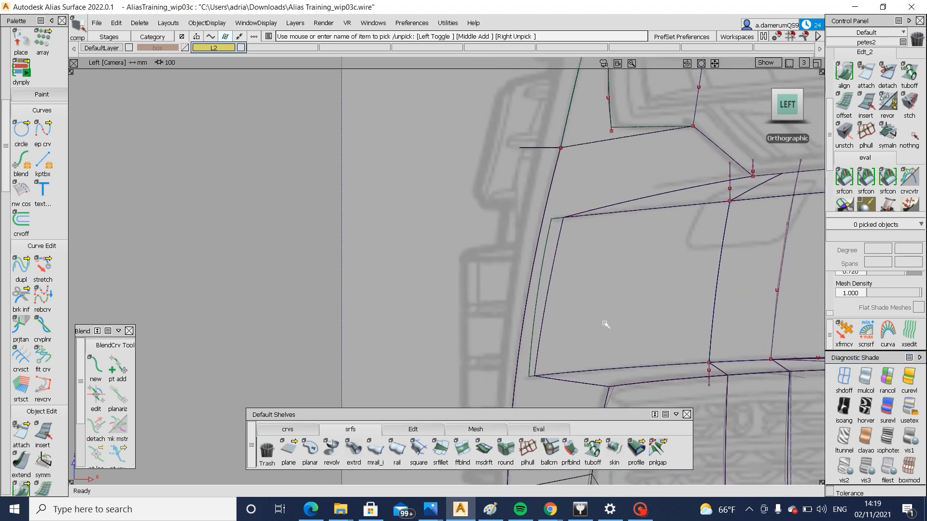
# Shade the whole model again and offset the grille surface and the surface above it by 10 mm
pyautogui.click(909, 379)
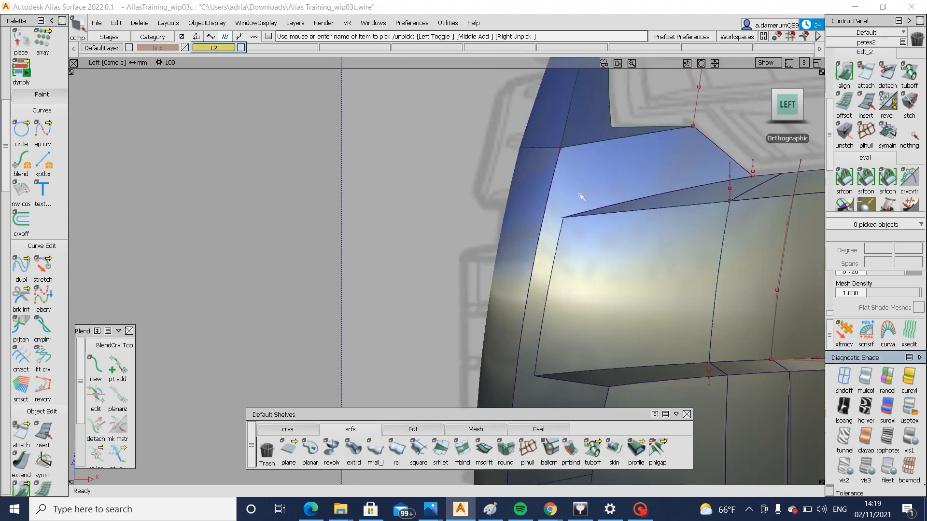
pyautogui.click(544, 116)
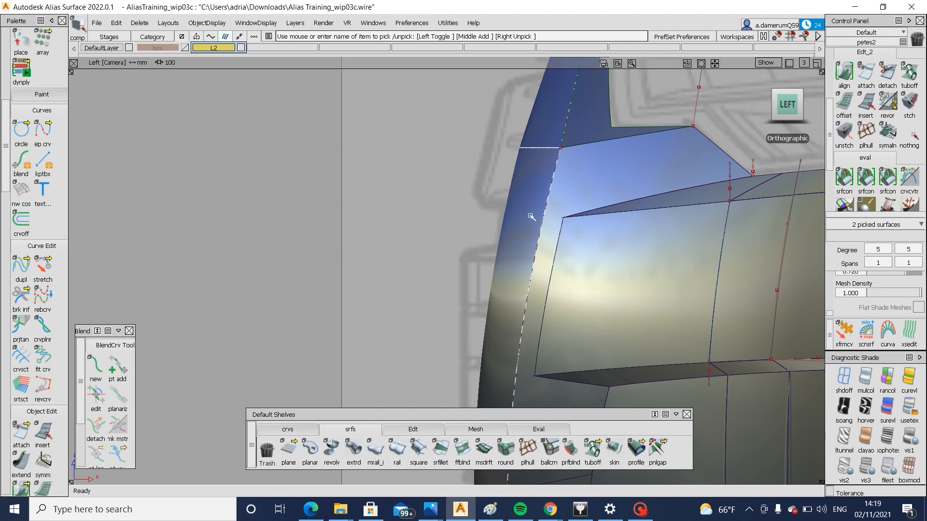
pyautogui.click(414, 430)
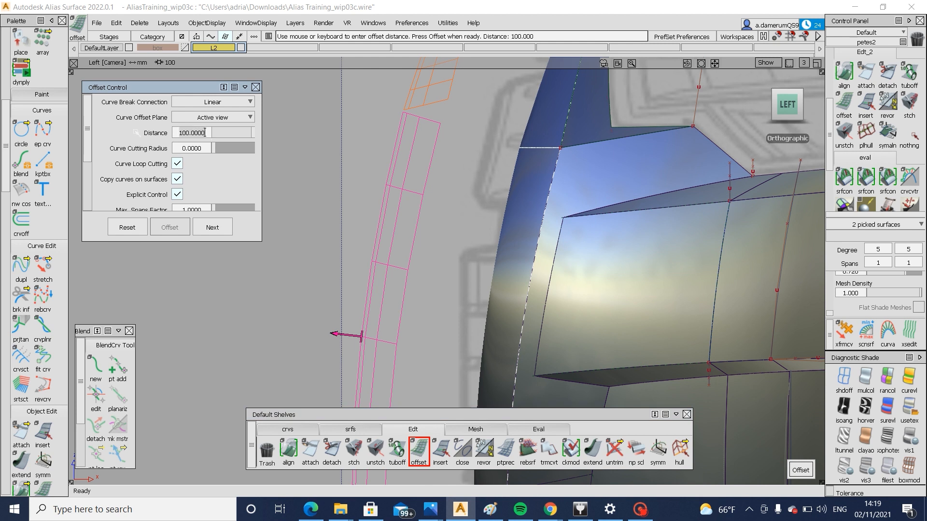
pyautogui.press('Return')
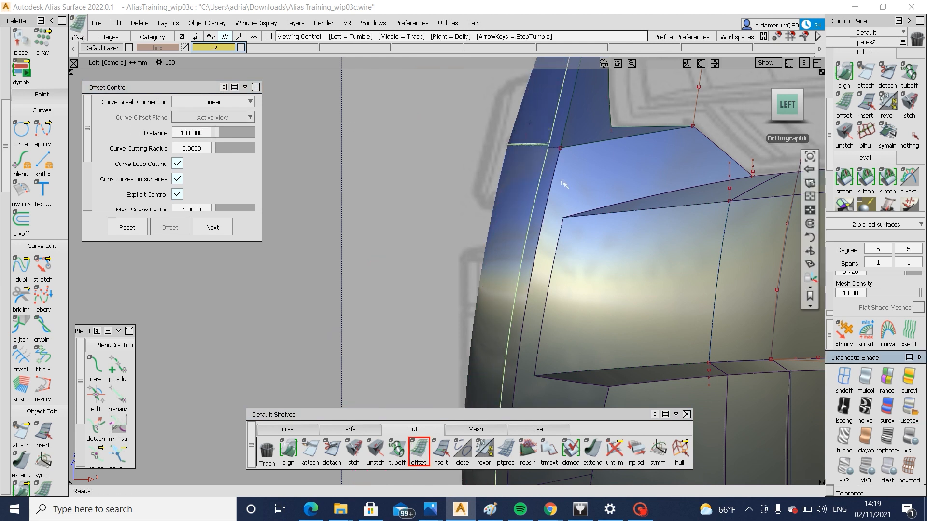
pyautogui.keyDown('alt'); pyautogui.keyDown('shift'); pyautogui.moveTo(564, 185); pyautogui.dragTo(666, 177); pyautogui.keyUp('shift'); pyautogui.keyUp('alt')
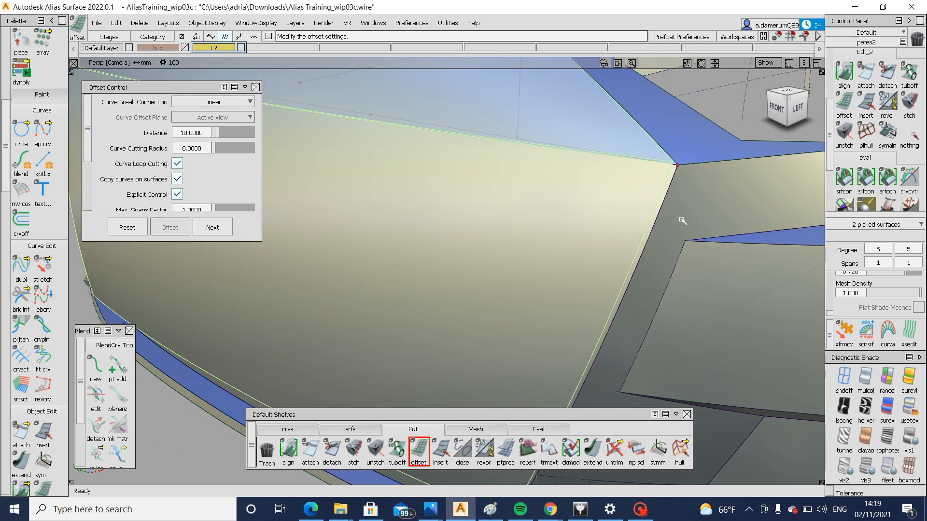
pyautogui.keyDown('alt'); pyautogui.keyDown('shift'); pyautogui.moveTo(683, 219); pyautogui.dragTo(568, 187); pyautogui.keyUp('shift'); pyautogui.keyUp('alt')
# Untrim the offset grille surface and the offset surface above it
pyautogui.click(539, 199)
pyautogui.keyDown('ctrl'); pyautogui.keyDown('shift'); pyautogui.moveTo(539, 198); pyautogui.dragTo(535, 286, button='middle'); pyautogui.keyUp('shift'); pyautogui.keyUp('ctrl')
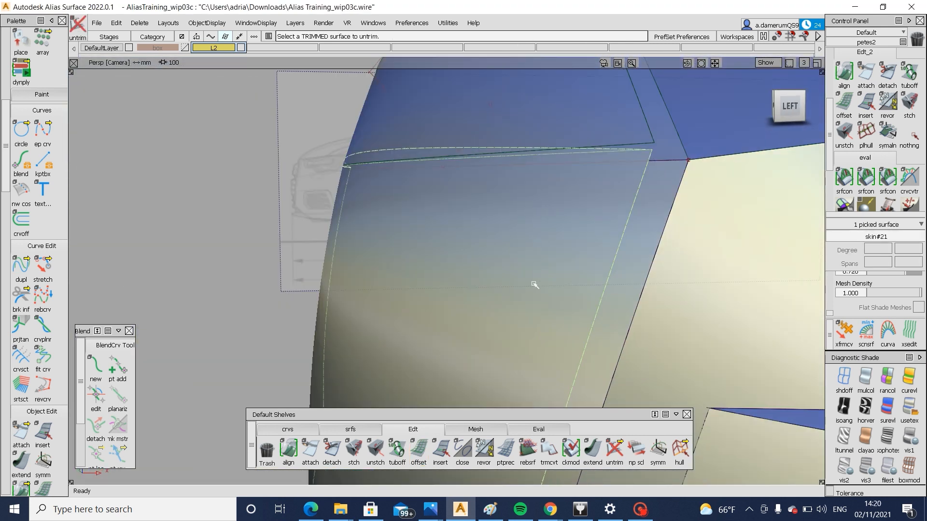
pyautogui.click(582, 138)
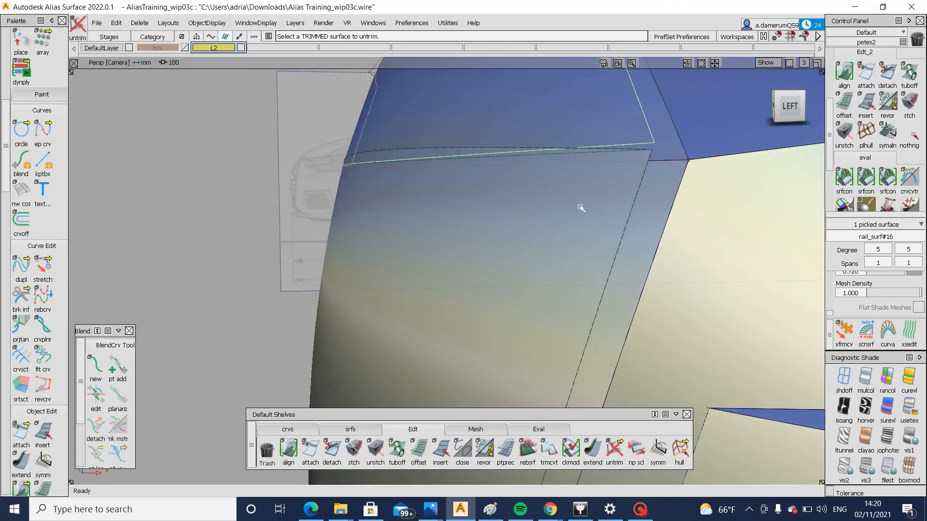
# Align the lower edge of the offset upper surface to the offset grille surface with G0 continuity, accepting removal of its construction history
pyautogui.doubleClick(844, 72)
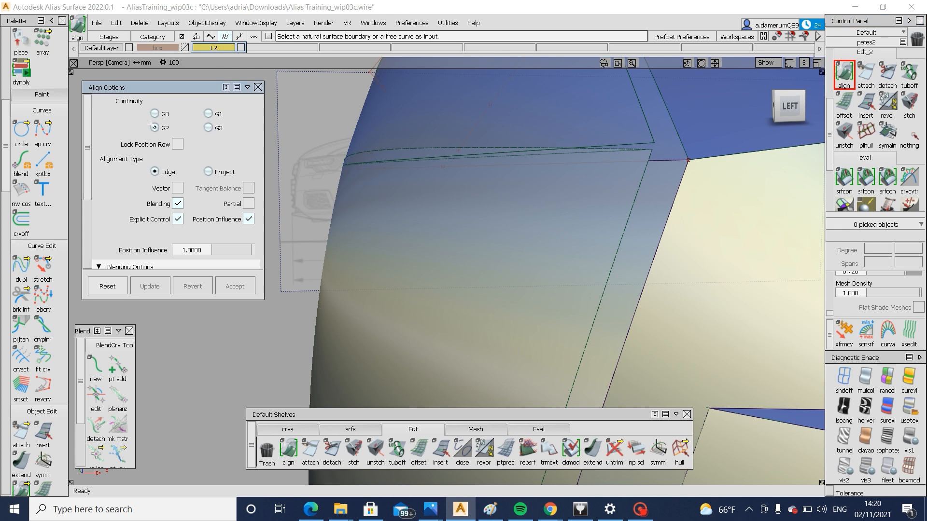
pyautogui.click(614, 145)
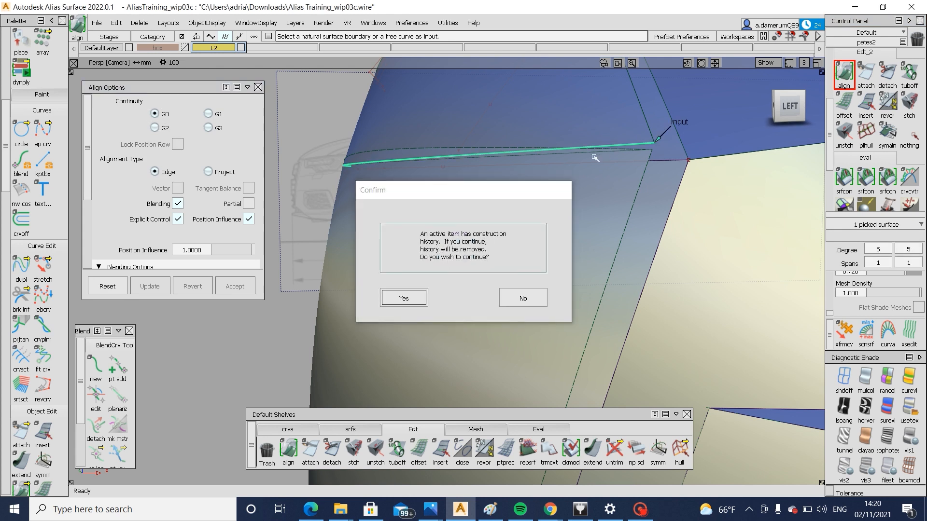
pyautogui.press('Return')
pyautogui.click(192, 286)
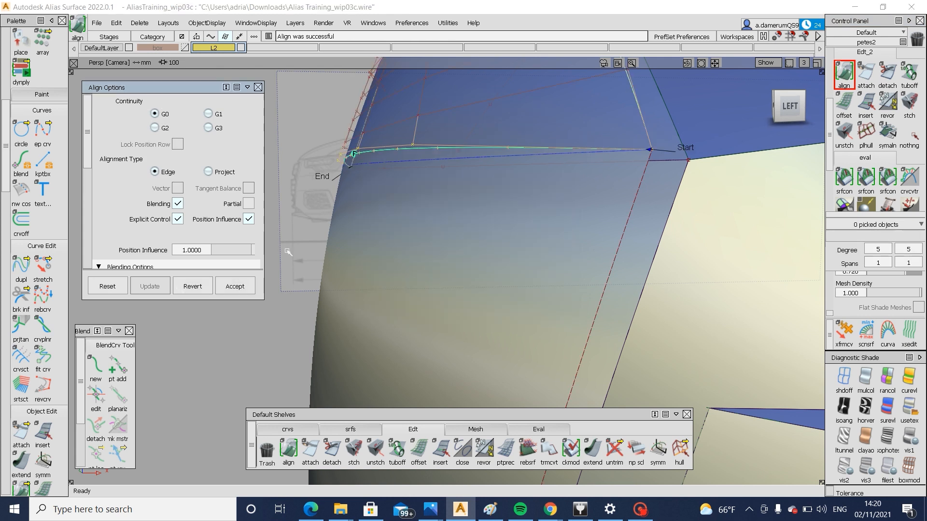
pyautogui.click(622, 145)
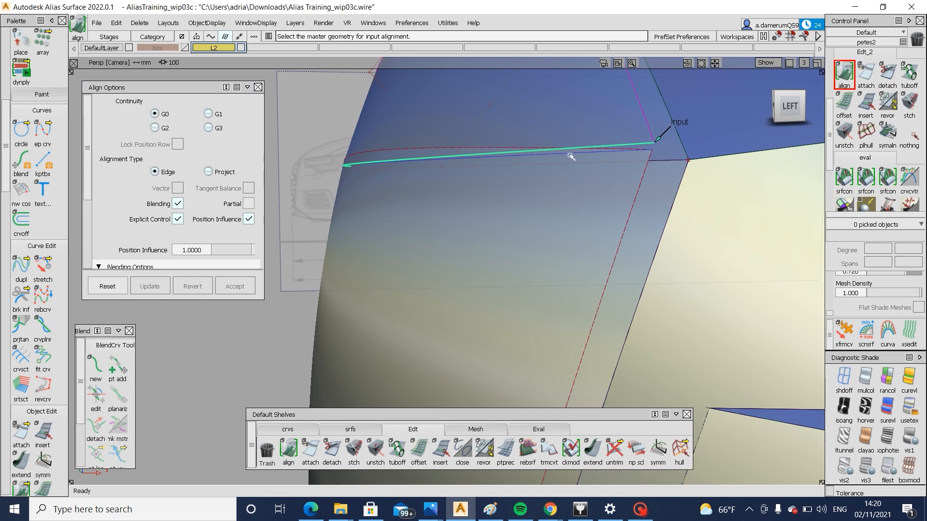
pyautogui.click(569, 153)
# Trim the offset grille surfaces and fillet the edge between them with G2 curvature, 50 mm chordal length and Bezier surfaces
pyautogui.keyDown('ctrl'); pyautogui.keyDown('shift'); pyautogui.moveTo(575, 215); pyautogui.dragTo(729, 284); pyautogui.keyUp('shift'); pyautogui.keyUp('ctrl')
pyautogui.click(502, 251)
pyautogui.click(787, 107)
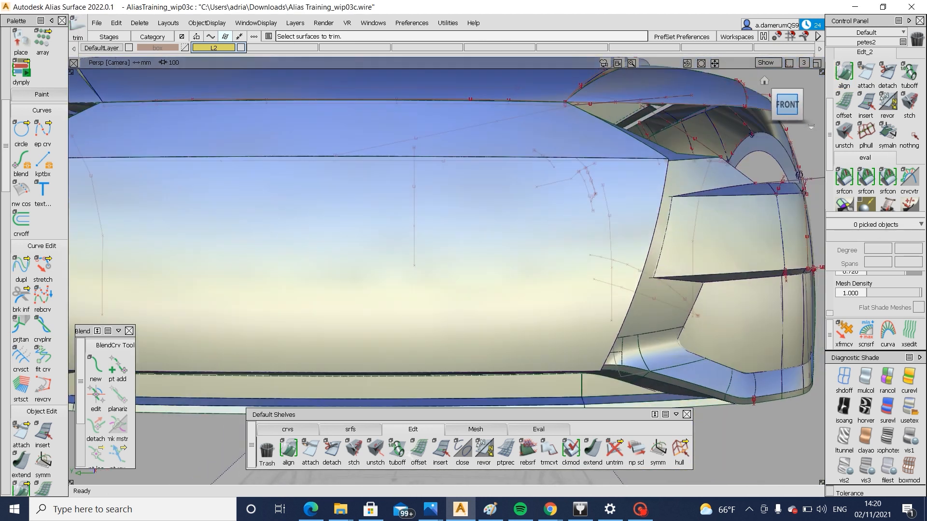
pyautogui.click(441, 450)
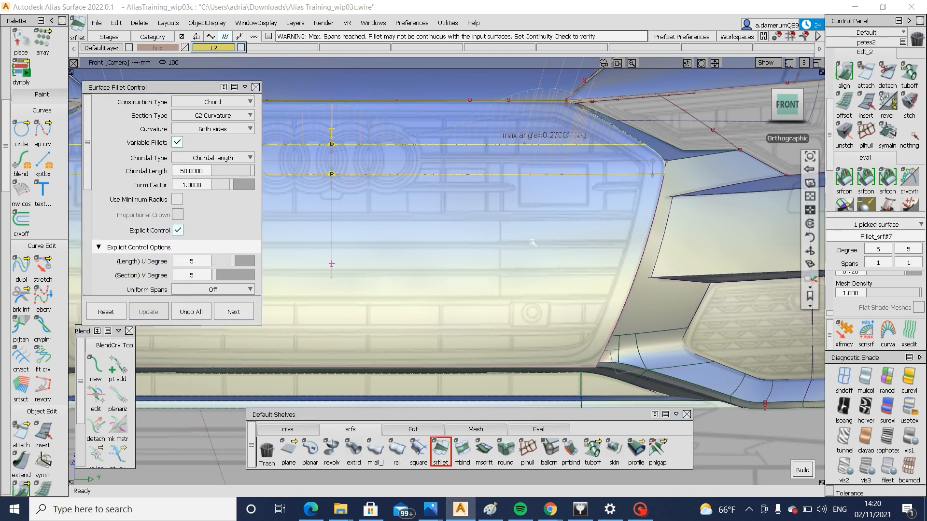
pyautogui.keyDown('alt'); pyautogui.keyDown('shift'); pyautogui.moveTo(533, 244); pyautogui.dragTo(466, 258); pyautogui.keyUp('shift'); pyautogui.keyUp('alt')
pyautogui.scroll(-2, 112, 264)
pyautogui.scroll(-4, 112, 265)
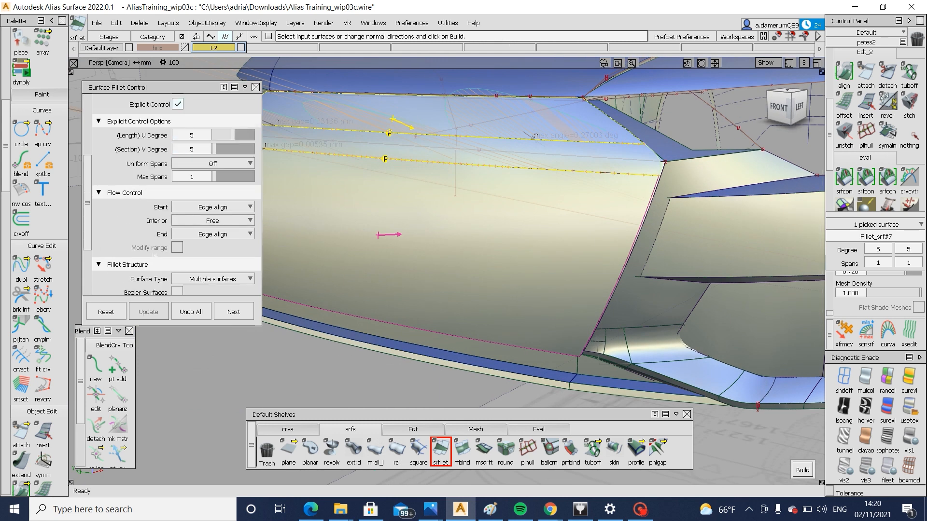
pyautogui.click(177, 228)
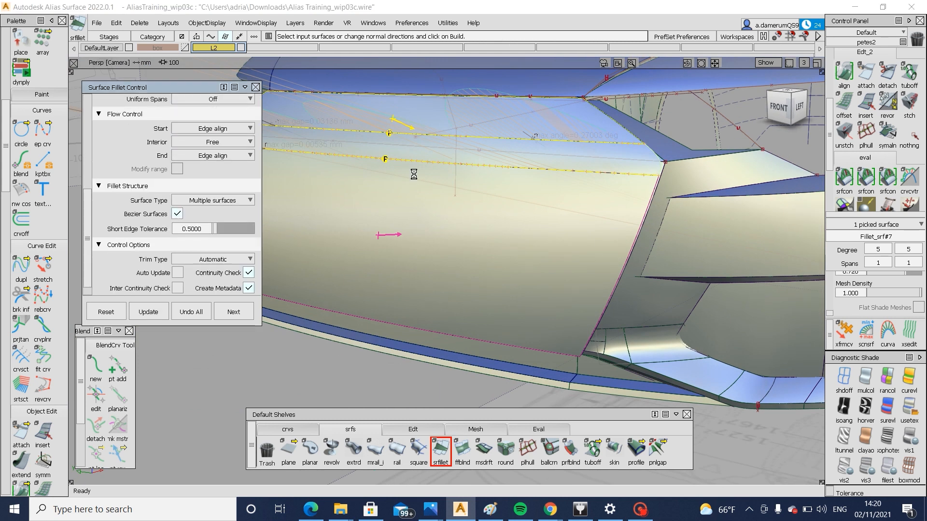
pyautogui.keyDown('alt'); pyautogui.keyDown('shift'); pyautogui.moveTo(415, 176); pyautogui.dragTo(512, 207); pyautogui.keyUp('shift'); pyautogui.keyUp('alt')
pyautogui.keyDown('alt'); pyautogui.keyDown('shift'); pyautogui.moveTo(443, 204); pyautogui.dragTo(628, 183); pyautogui.keyUp('shift'); pyautogui.keyUp('alt')
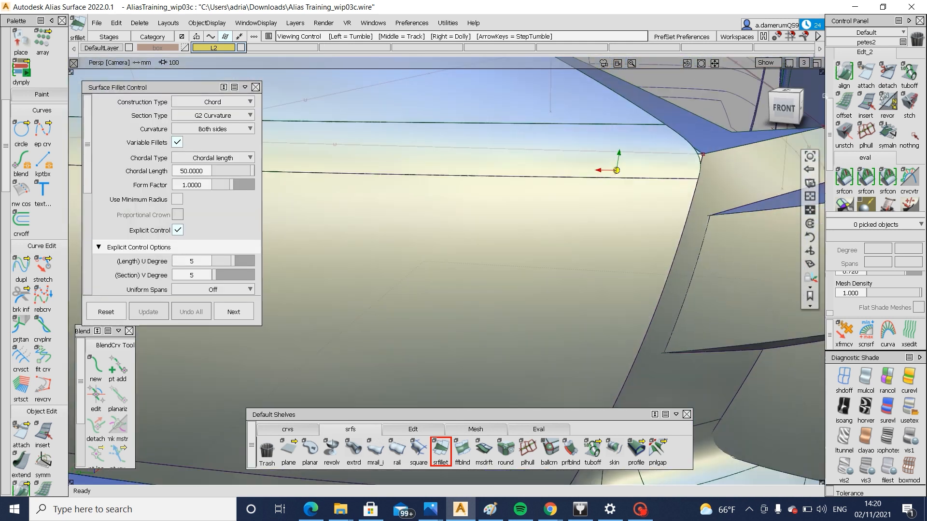
# Draw a degree 3 edit point curve along the grille's side outline, from its lower corner to its upper corner, in the front view
pyautogui.click(785, 109)
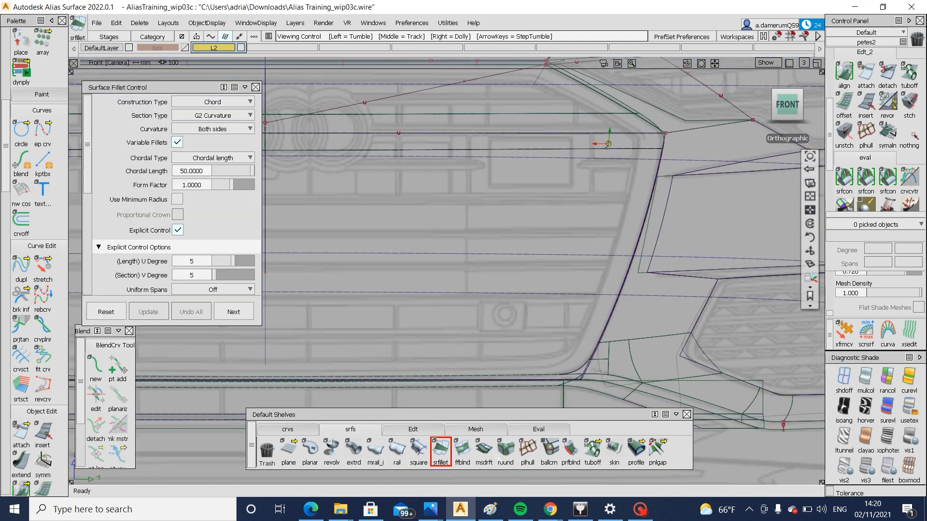
pyautogui.click(288, 429)
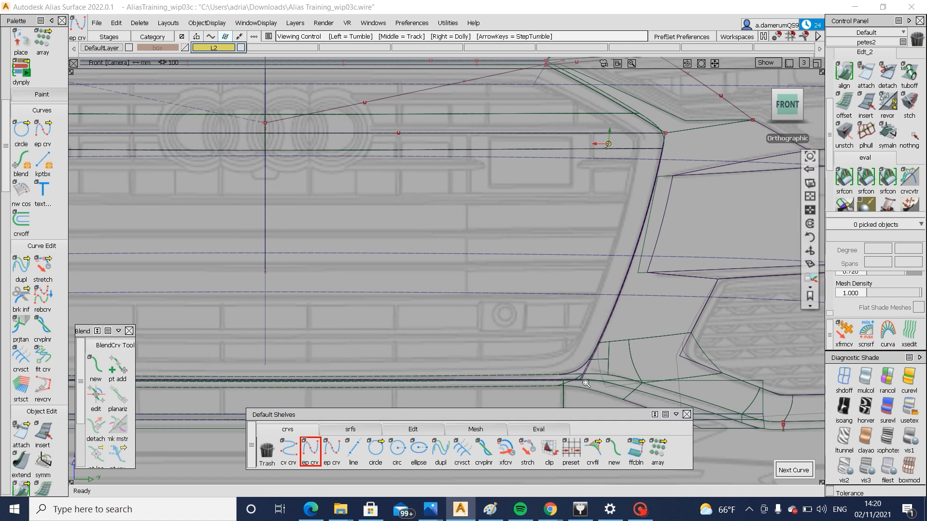
pyautogui.keyDown('alt'); pyautogui.keyDown('shift'); pyautogui.moveTo(605, 144); pyautogui.dragTo(592, 343, button='right'); pyautogui.keyUp('shift'); pyautogui.keyUp('alt')
pyautogui.keyDown('alt'); pyautogui.keyDown('shift'); pyautogui.moveTo(591, 353); pyautogui.dragTo(605, 71, button='middle'); pyautogui.keyUp('shift'); pyautogui.keyUp('alt')
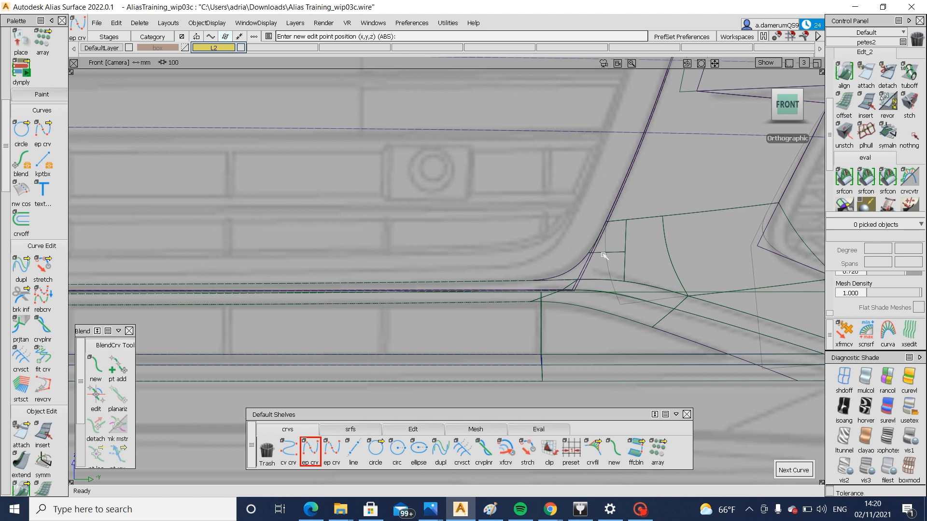
pyautogui.click(548, 260)
pyautogui.keyDown('alt'); pyautogui.keyDown('shift'); pyautogui.moveTo(634, 139); pyautogui.dragTo(546, 392, button='middle'); pyautogui.keyUp('shift'); pyautogui.keyUp('alt')
pyautogui.keyDown('alt'); pyautogui.keyDown('shift'); pyautogui.moveTo(617, 106); pyautogui.dragTo(571, 251, button='middle'); pyautogui.keyUp('shift'); pyautogui.keyUp('alt')
pyautogui.click(565, 238)
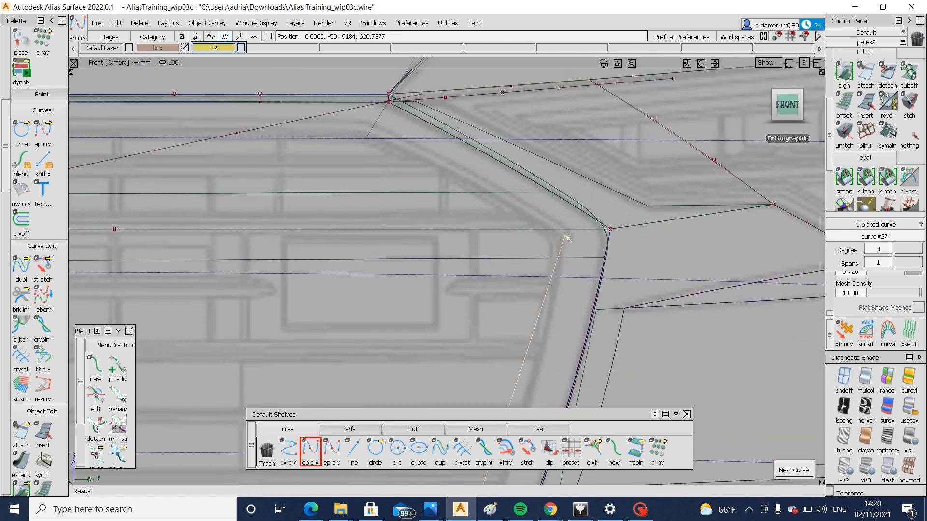
# Move the side curve's control points so it follows the grille frame's side line in the front reference drawing
pyautogui.keyDown('alt'); pyautogui.keyDown('shift'); pyautogui.moveTo(546, 357); pyautogui.dragTo(551, 257, button='middle'); pyautogui.keyUp('shift'); pyautogui.keyUp('alt')
pyautogui.keyDown('ctrl'); pyautogui.keyDown('shift'); pyautogui.moveTo(551, 326); pyautogui.dragTo(550, 273); pyautogui.keyUp('shift'); pyautogui.keyUp('ctrl')
pyautogui.keyDown('ctrl'); pyautogui.keyDown('shift'); pyautogui.moveTo(456, 327); pyautogui.dragTo(503, 304); pyautogui.keyUp('shift'); pyautogui.keyUp('ctrl')
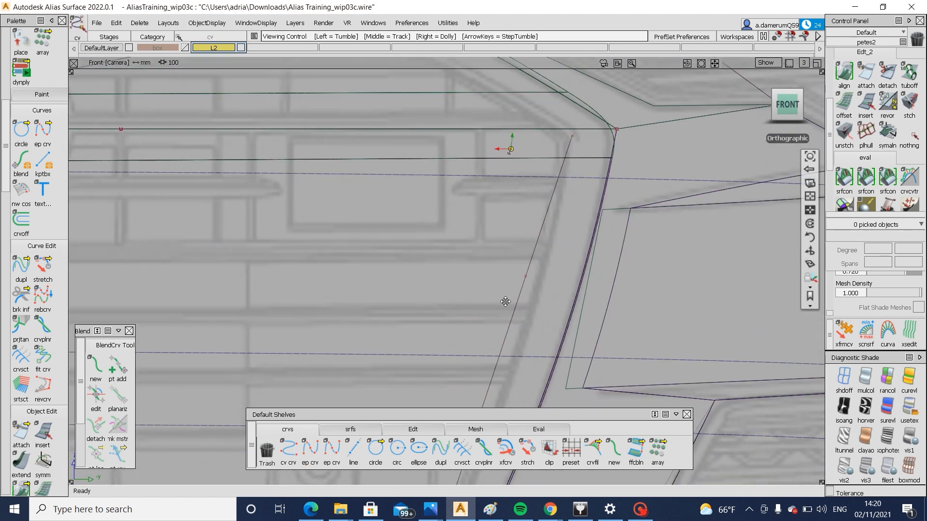
pyautogui.keyDown('alt'); pyautogui.keyDown('shift'); pyautogui.moveTo(505, 302); pyautogui.dragTo(509, 188, button='middle'); pyautogui.keyUp('shift'); pyautogui.keyUp('alt')
pyautogui.moveTo(500, 131); pyautogui.dragTo(534, 193)
pyautogui.keyDown('ctrl'); pyautogui.keyDown('shift'); pyautogui.moveTo(553, 261); pyautogui.dragTo(552, 218, button='middle'); pyautogui.keyUp('shift'); pyautogui.keyUp('ctrl')
pyautogui.moveTo(553, 225); pyautogui.dragTo(561, 232)
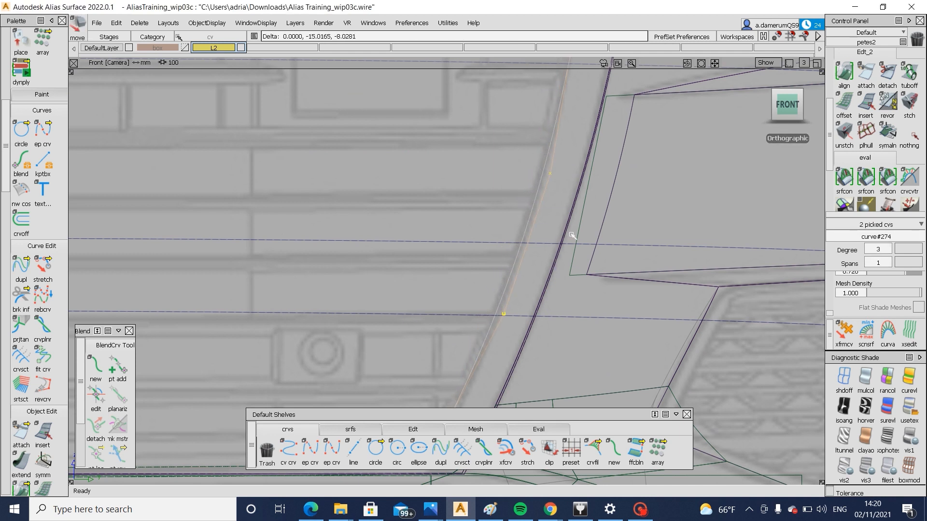
pyautogui.keyDown('alt'); pyautogui.keyDown('shift'); pyautogui.moveTo(525, 316); pyautogui.dragTo(546, 225, button='middle'); pyautogui.keyUp('shift'); pyautogui.keyUp('alt')
pyautogui.keyDown('ctrl'); pyautogui.keyDown('shift'); pyautogui.moveTo(543, 255); pyautogui.dragTo(541, 208); pyautogui.keyUp('shift'); pyautogui.keyUp('ctrl')
pyautogui.keyDown('ctrl'); pyautogui.keyDown('shift'); pyautogui.moveTo(437, 334); pyautogui.dragTo(478, 312); pyautogui.keyUp('shift'); pyautogui.keyUp('ctrl')
pyautogui.moveTo(445, 336); pyautogui.dragTo(477, 376)
pyautogui.keyDown('ctrl'); pyautogui.keyDown('shift'); pyautogui.moveTo(487, 386); pyautogui.dragTo(488, 348, button='middle'); pyautogui.keyUp('shift'); pyautogui.keyUp('ctrl')
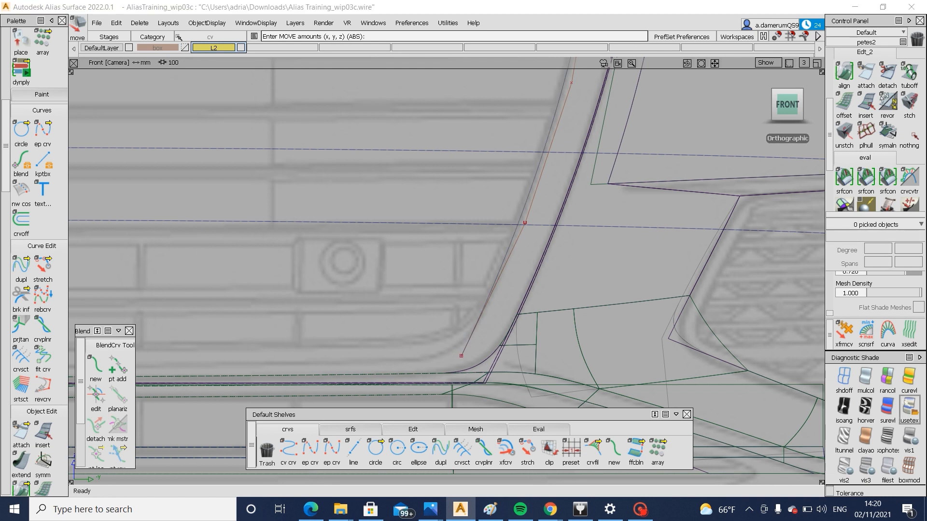
# Shade the model with the reference drawing showing through and start projecting the side curve onto the grille surface
pyautogui.click(910, 410)
pyautogui.keyDown('ctrl'); pyautogui.keyDown('shift'); pyautogui.moveTo(537, 305); pyautogui.dragTo(539, 338); pyautogui.keyUp('shift'); pyautogui.keyUp('ctrl')
pyautogui.click(535, 274)
pyautogui.keyDown('alt'); pyautogui.keyDown('shift'); pyautogui.moveTo(523, 254); pyautogui.dragTo(500, 345, button='middle'); pyautogui.keyUp('shift'); pyautogui.keyUp('alt')
pyautogui.keyDown('ctrl'); pyautogui.keyDown('shift'); pyautogui.moveTo(500, 345); pyautogui.dragTo(504, 309, button='right'); pyautogui.keyUp('shift'); pyautogui.keyUp('ctrl')
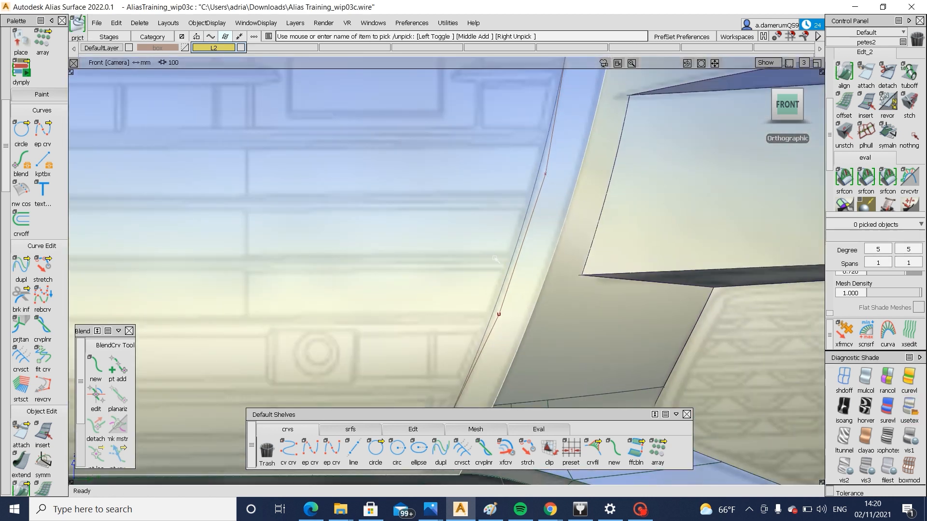
pyautogui.click(517, 258)
pyautogui.keyDown('alt'); pyautogui.keyDown('shift'); pyautogui.moveTo(528, 89); pyautogui.dragTo(506, 313, button='middle'); pyautogui.keyUp('shift'); pyautogui.keyUp('alt')
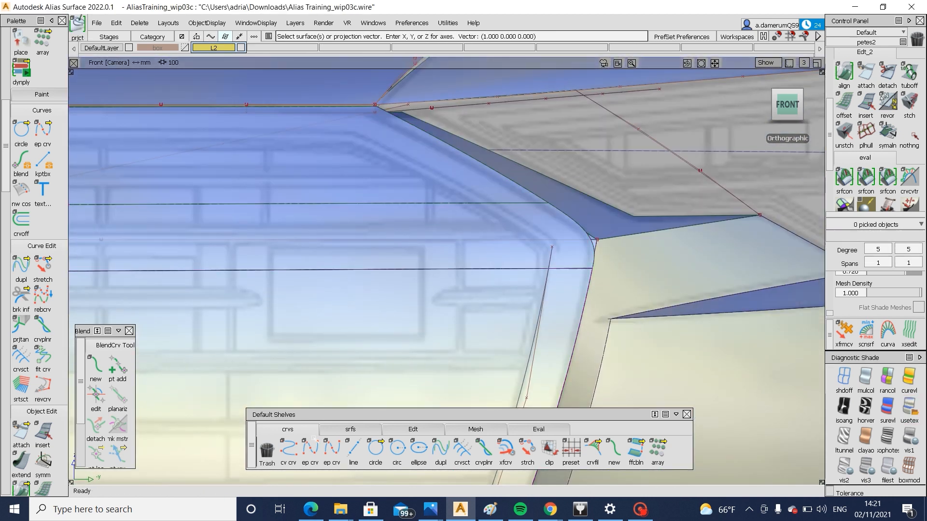
# Move the side curve's top control point to the grille frame's upper corner in the drawing
pyautogui.click(310, 449)
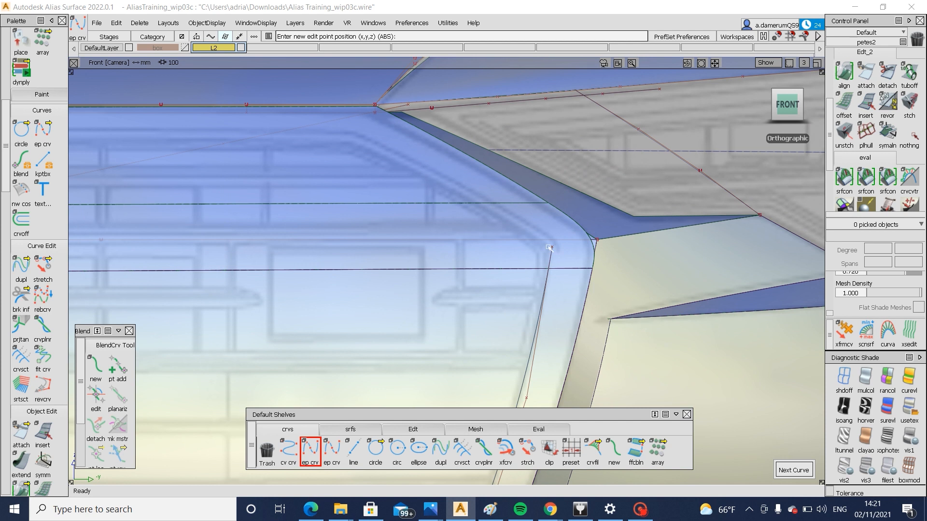
pyautogui.click(551, 247)
pyautogui.keyDown('alt'); pyautogui.keyDown('shift'); pyautogui.moveTo(551, 249); pyautogui.dragTo(589, 313, button='right'); pyautogui.keyUp('shift'); pyautogui.keyUp('alt')
pyautogui.keyDown('ctrl'); pyautogui.keyDown('shift'); pyautogui.moveTo(591, 309); pyautogui.dragTo(605, 252, button='middle'); pyautogui.keyUp('shift'); pyautogui.keyUp('ctrl')
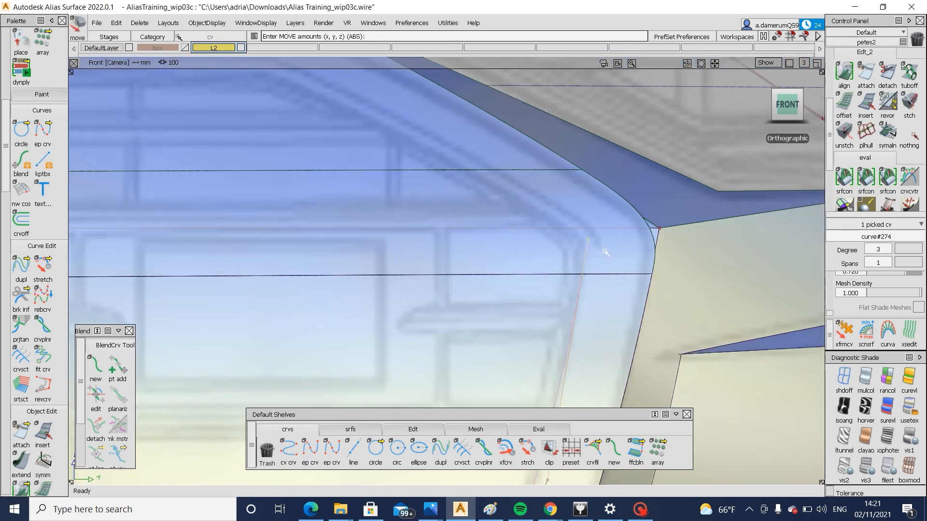
pyautogui.keyDown('ctrl'); pyautogui.keyDown('shift'); pyautogui.moveTo(584, 209); pyautogui.dragTo(585, 210, button='right'); pyautogui.keyUp('shift'); pyautogui.keyUp('ctrl')
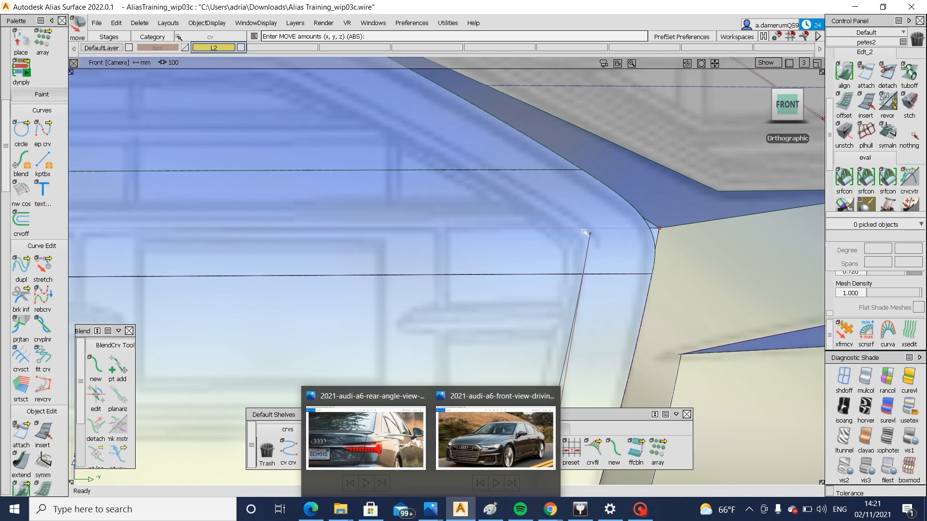
# Switch to Photos and examine the grille frame's shape and corners in the 2021 Audi A6 front-view image
pyautogui.click(503, 430)
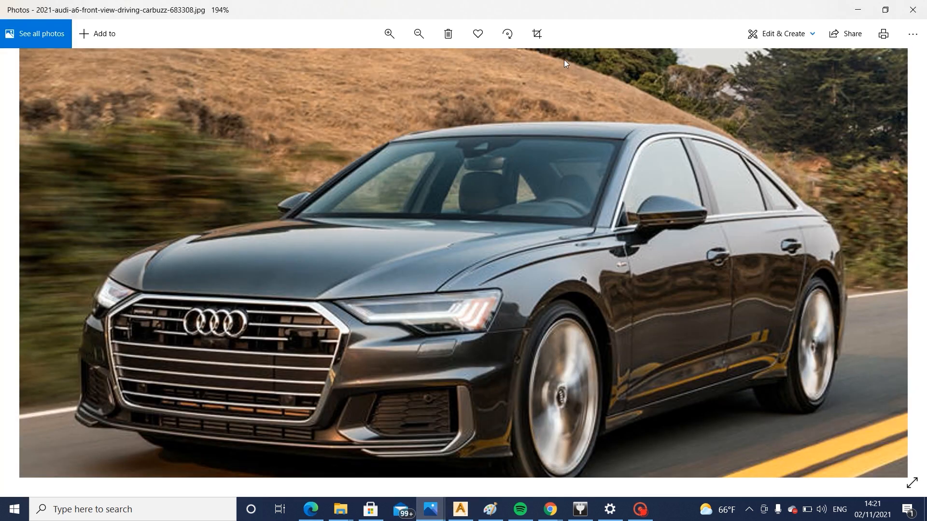
pyautogui.click(389, 38)
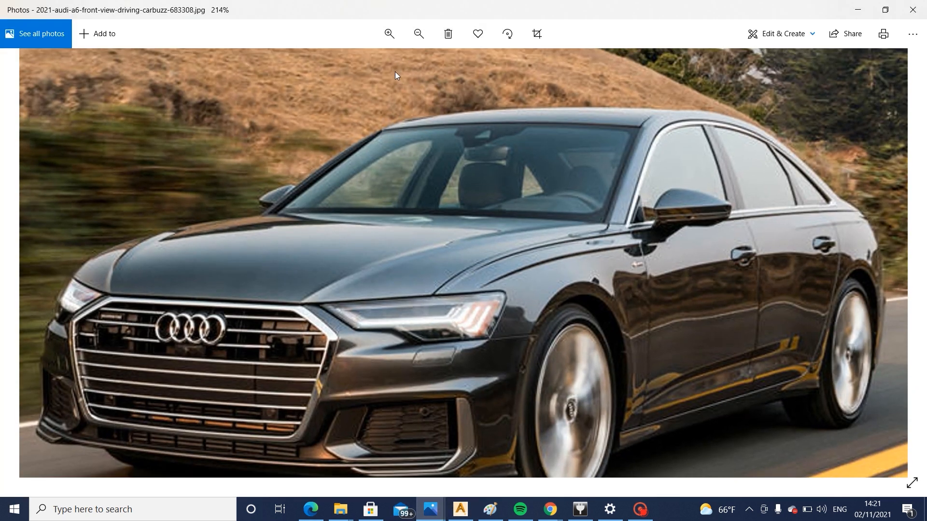
pyautogui.click(392, 35)
pyautogui.click(392, 35)
pyautogui.scroll(4, 339, 245)
pyautogui.scroll(2, 345, 278)
pyautogui.moveTo(357, 285); pyautogui.dragTo(444, 171)
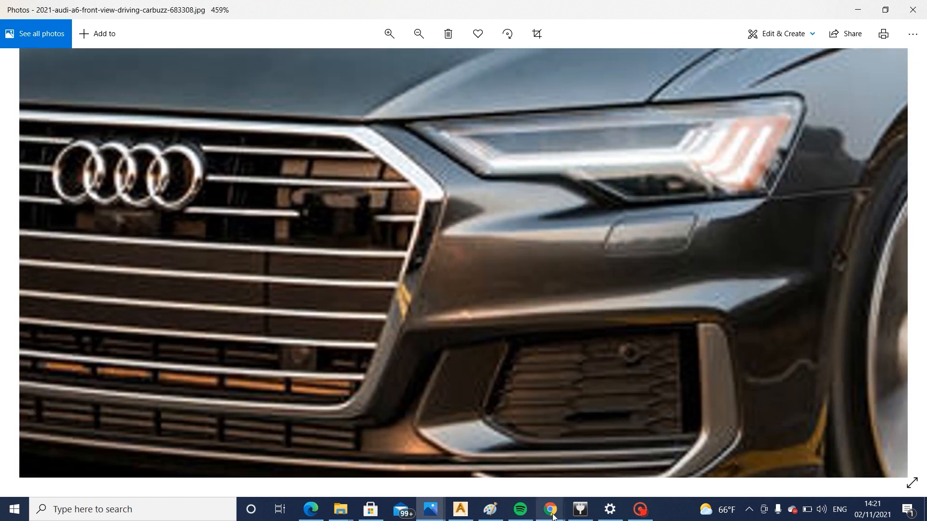
pyautogui.click(460, 510)
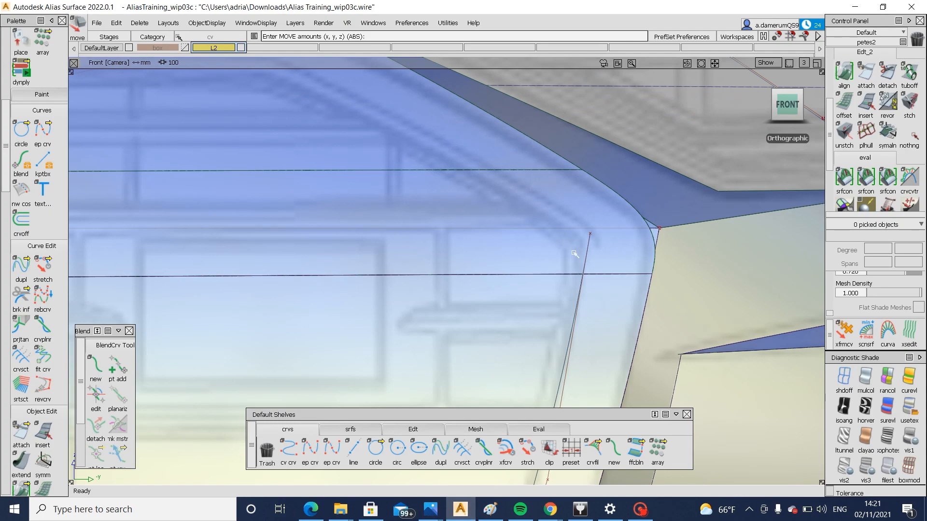
# Refine the side curve's control points toward its lower end to follow the drawn grille frame
pyautogui.keyDown('alt'); pyautogui.keyDown('shift'); pyautogui.moveTo(575, 253); pyautogui.dragTo(566, 263, button='right'); pyautogui.keyUp('shift'); pyautogui.keyUp('alt')
pyautogui.moveTo(551, 258); pyautogui.dragTo(584, 281)
pyautogui.keyDown('alt'); pyautogui.keyDown('shift'); pyautogui.moveTo(584, 281); pyautogui.dragTo(545, 323, button='right'); pyautogui.keyUp('shift'); pyautogui.keyUp('alt')
pyautogui.keyDown('alt'); pyautogui.keyDown('shift'); pyautogui.moveTo(577, 345); pyautogui.dragTo(603, 225, button='middle'); pyautogui.keyUp('shift'); pyautogui.keyUp('alt')
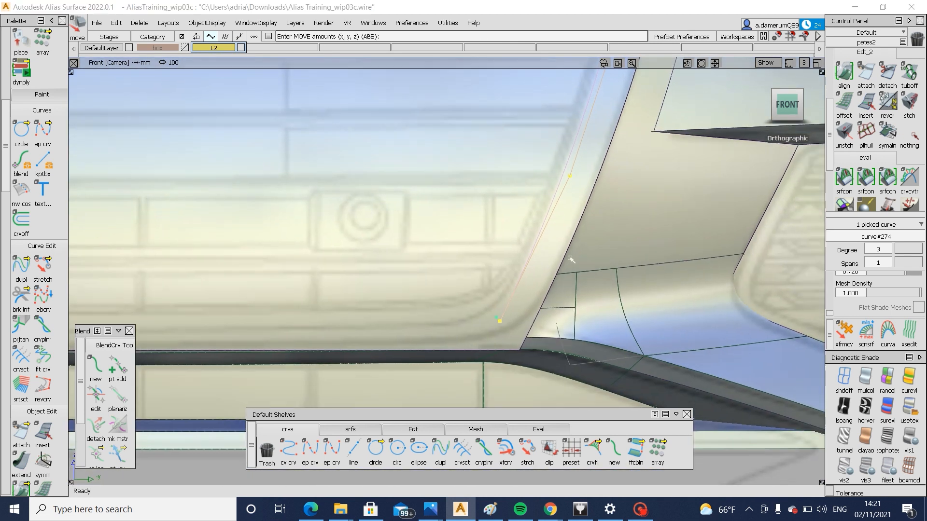
pyautogui.keyDown('ctrl'); pyautogui.keyDown('shift'); pyautogui.moveTo(572, 258); pyautogui.dragTo(570, 289); pyautogui.keyUp('shift'); pyautogui.keyUp('ctrl')
# Draw an edit-point curve along the grille's bottom edge, from the side curve's lower end to the mirrored side curve's lower end
pyautogui.click(310, 451)
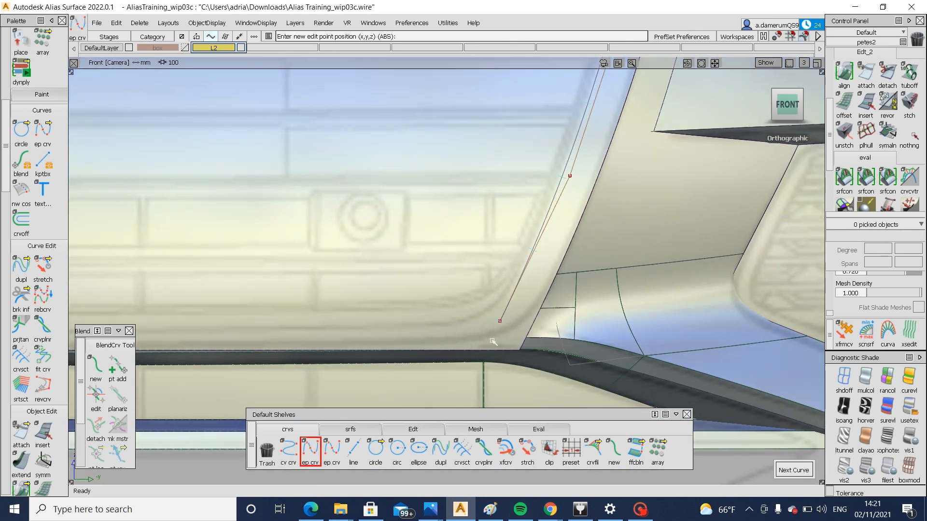
pyautogui.keyDown('ctrl'); pyautogui.keyDown('alt'); pyautogui.click(497, 327); pyautogui.keyUp('alt'); pyautogui.keyUp('ctrl')
pyautogui.keyDown('alt'); pyautogui.keyDown('shift'); pyautogui.moveTo(640, 322); pyautogui.dragTo(598, 354, button='right'); pyautogui.keyUp('shift'); pyautogui.keyUp('alt')
pyautogui.keyDown('alt'); pyautogui.keyDown('shift'); pyautogui.moveTo(318, 359); pyautogui.dragTo(760, 372, button='middle'); pyautogui.keyUp('shift'); pyautogui.keyUp('alt')
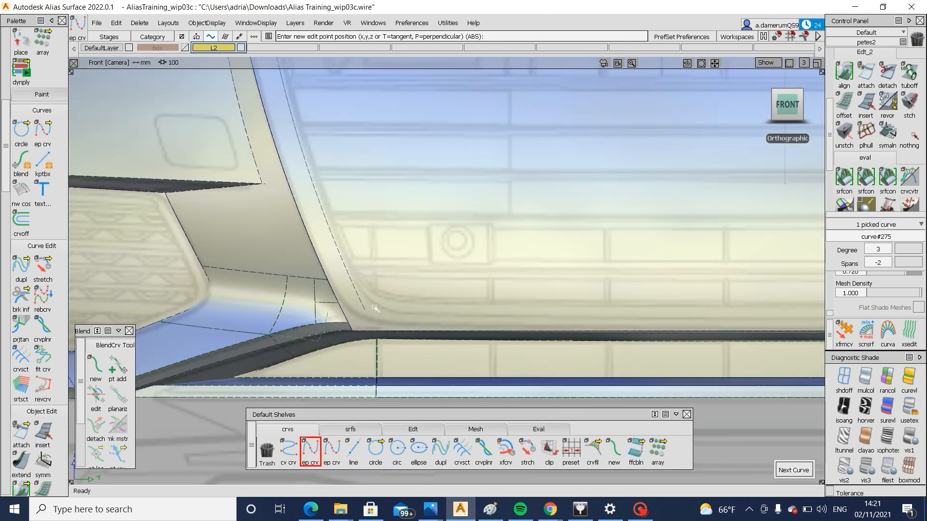
pyautogui.keyDown('alt'); pyautogui.keyDown('shift'); pyautogui.moveTo(671, 310); pyautogui.dragTo(376, 321, button='middle'); pyautogui.keyUp('shift'); pyautogui.keyUp('alt')
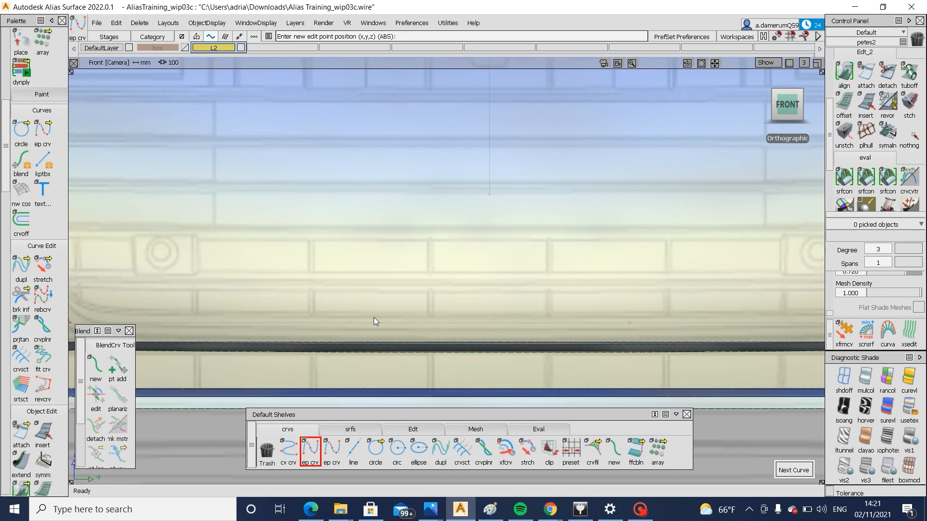
# Move and scale the bottom curve's two middle control points to match the frame's lower edge in the drawing
pyautogui.keyDown('ctrl'); pyautogui.keyDown('shift'); pyautogui.moveTo(375, 320); pyautogui.dragTo(314, 314); pyautogui.keyUp('shift'); pyautogui.keyUp('ctrl')
pyautogui.moveTo(224, 294); pyautogui.dragTo(377, 354)
pyautogui.moveTo(550, 264); pyautogui.dragTo(757, 349)
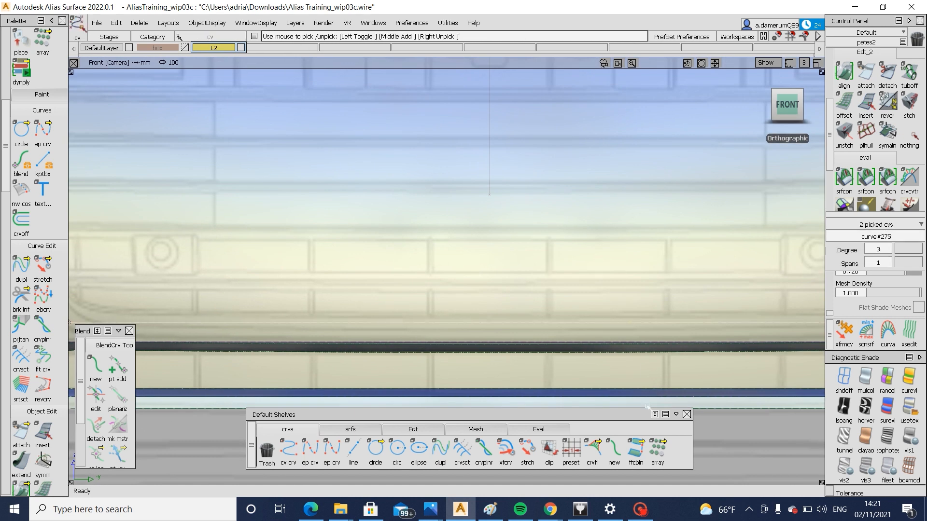
pyautogui.keyDown('ctrl'); pyautogui.keyDown('shift'); pyautogui.moveTo(648, 406); pyautogui.dragTo(651, 308, button='middle'); pyautogui.keyUp('shift'); pyautogui.keyUp('ctrl')
pyautogui.moveTo(649, 319); pyautogui.dragTo(649, 319, button='right')
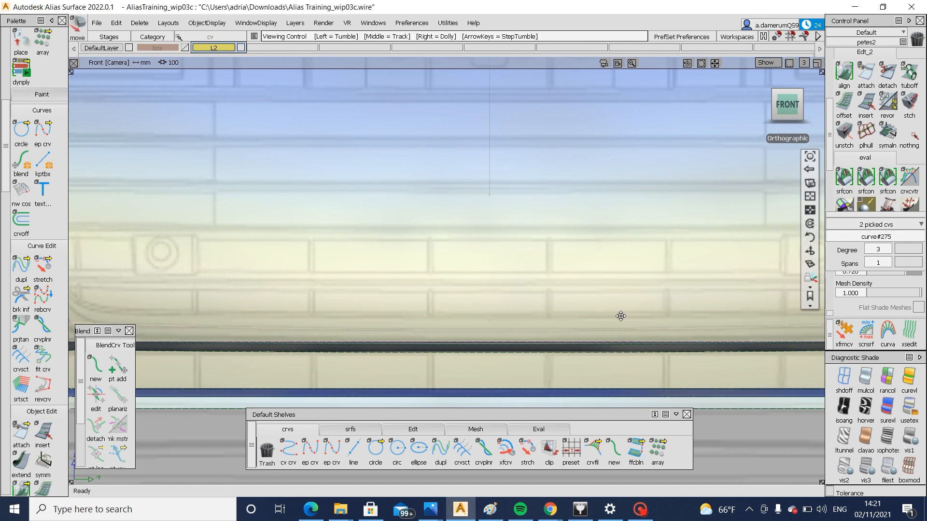
pyautogui.keyDown('alt'); pyautogui.keyDown('shift'); pyautogui.moveTo(621, 316); pyautogui.dragTo(360, 305, button='middle'); pyautogui.keyUp('shift'); pyautogui.keyUp('alt')
pyautogui.keyDown('ctrl'); pyautogui.keyDown('shift'); pyautogui.moveTo(466, 338); pyautogui.dragTo(473, 283, button='middle'); pyautogui.keyUp('shift'); pyautogui.keyUp('ctrl')
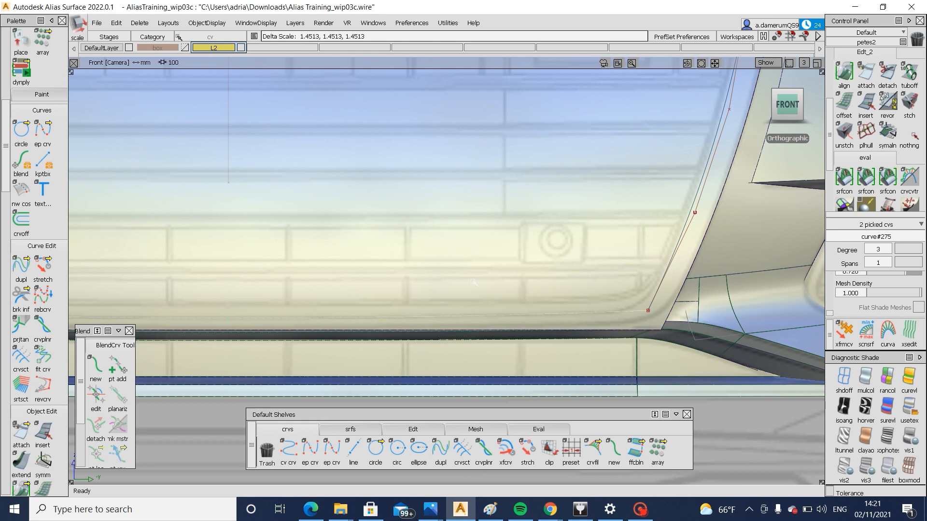
pyautogui.keyDown('ctrl'); pyautogui.keyDown('shift'); pyautogui.moveTo(472, 314); pyautogui.dragTo(487, 267); pyautogui.keyUp('shift'); pyautogui.keyUp('ctrl')
pyautogui.keyDown('alt'); pyautogui.keyDown('shift'); pyautogui.moveTo(488, 300); pyautogui.dragTo(439, 307, button='right'); pyautogui.keyUp('shift'); pyautogui.keyUp('alt')
pyautogui.keyDown('alt'); pyautogui.keyDown('shift'); pyautogui.moveTo(438, 307); pyautogui.dragTo(469, 309, button='middle'); pyautogui.keyUp('shift'); pyautogui.keyUp('alt')
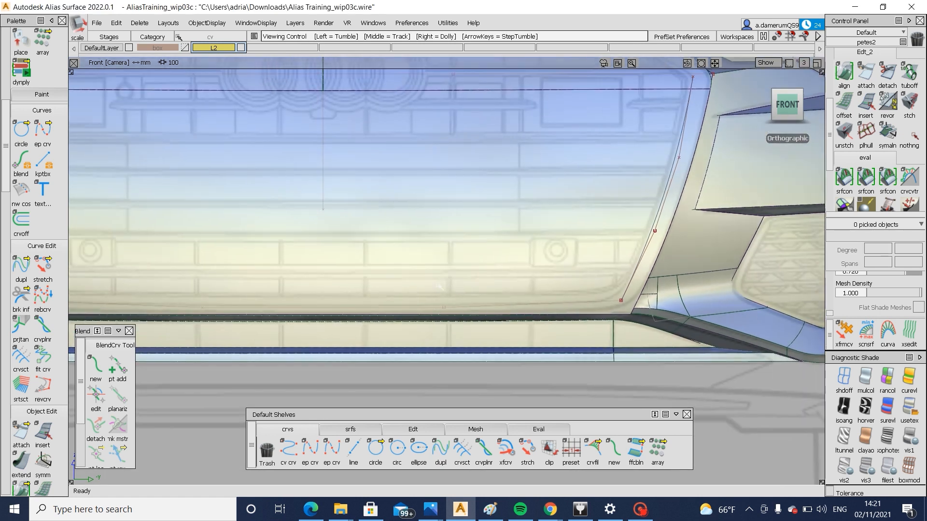
# Turn off the diagnostic shading and scale the bottom curve's two middle control points about the grille's centre
pyautogui.keyDown('ctrl'); pyautogui.keyDown('shift'); pyautogui.moveTo(467, 311); pyautogui.dragTo(452, 286); pyautogui.keyUp('shift'); pyautogui.keyUp('ctrl')
pyautogui.click(844, 377)
pyautogui.keyDown('ctrl'); pyautogui.keyDown('shift'); pyautogui.moveTo(442, 320); pyautogui.dragTo(452, 315); pyautogui.keyUp('shift'); pyautogui.keyUp('ctrl')
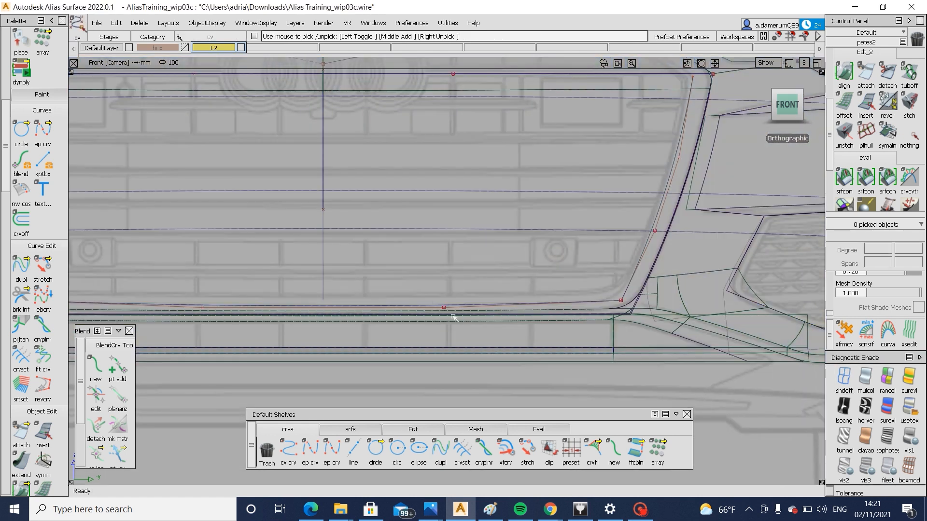
pyautogui.click(447, 311)
pyautogui.keyDown('ctrl'); pyautogui.keyDown('shift'); pyautogui.moveTo(298, 318); pyautogui.dragTo(421, 328, button='middle'); pyautogui.keyUp('shift'); pyautogui.keyUp('ctrl')
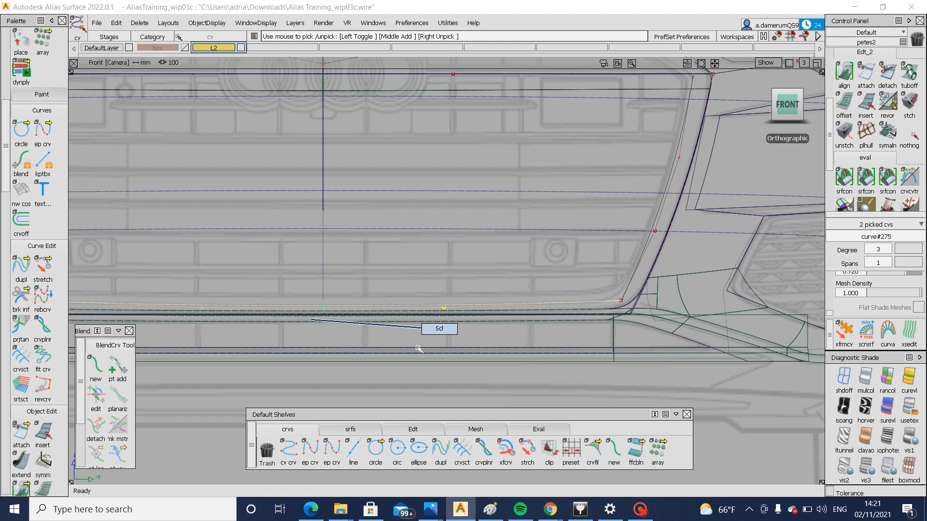
pyautogui.moveTo(419, 348); pyautogui.dragTo(456, 353)
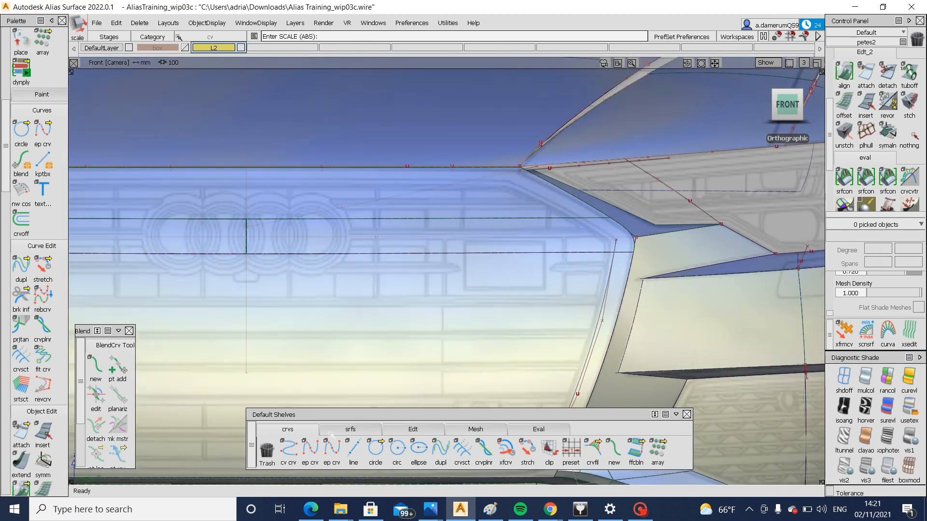
# Draw a degree 3 edit-point curve from the side curve's top end to the grille frame's upper corner near the hood
pyautogui.click(310, 449)
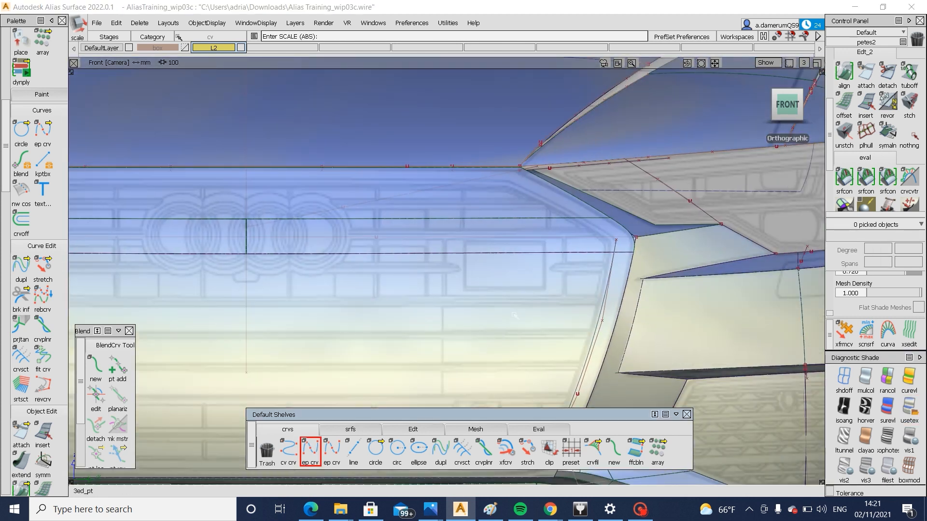
pyautogui.click(616, 241)
pyautogui.keyDown('alt'); pyautogui.keyDown('shift'); pyautogui.moveTo(623, 244); pyautogui.dragTo(665, 229, button='right'); pyautogui.keyUp('shift'); pyautogui.keyUp('alt')
pyautogui.keyDown('alt'); pyautogui.keyDown('shift'); pyautogui.moveTo(665, 230); pyautogui.dragTo(514, 329, button='middle'); pyautogui.keyUp('shift'); pyautogui.keyUp('alt')
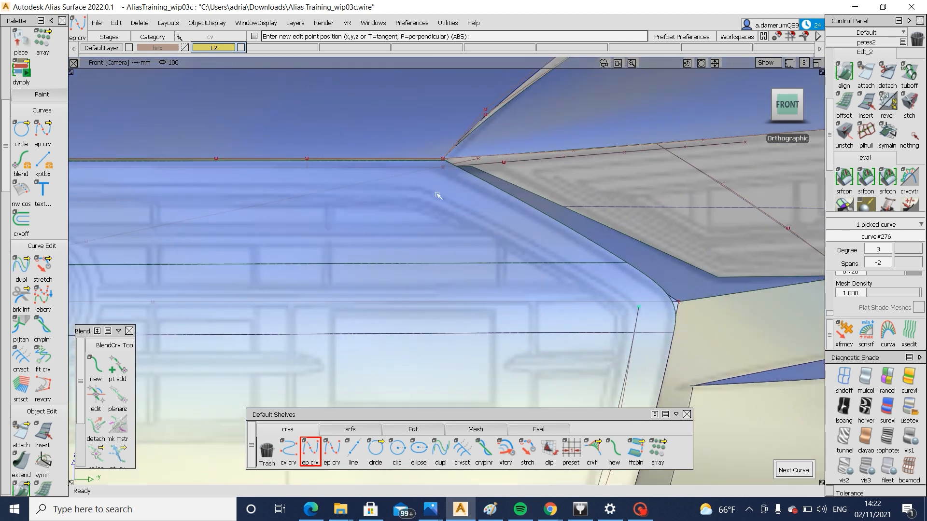
pyautogui.click(423, 189)
# Move the slanted corner curve's two middle control points to follow the frame edge in the drawing
pyautogui.keyDown('ctrl'); pyautogui.keyDown('shift'); pyautogui.moveTo(453, 260); pyautogui.dragTo(457, 197); pyautogui.keyUp('shift'); pyautogui.keyUp('ctrl')
pyautogui.click(494, 227)
pyautogui.keyDown('ctrl'); pyautogui.keyDown('shift'); pyautogui.moveTo(592, 307); pyautogui.dragTo(600, 259, button='middle'); pyautogui.keyUp('shift'); pyautogui.keyUp('ctrl')
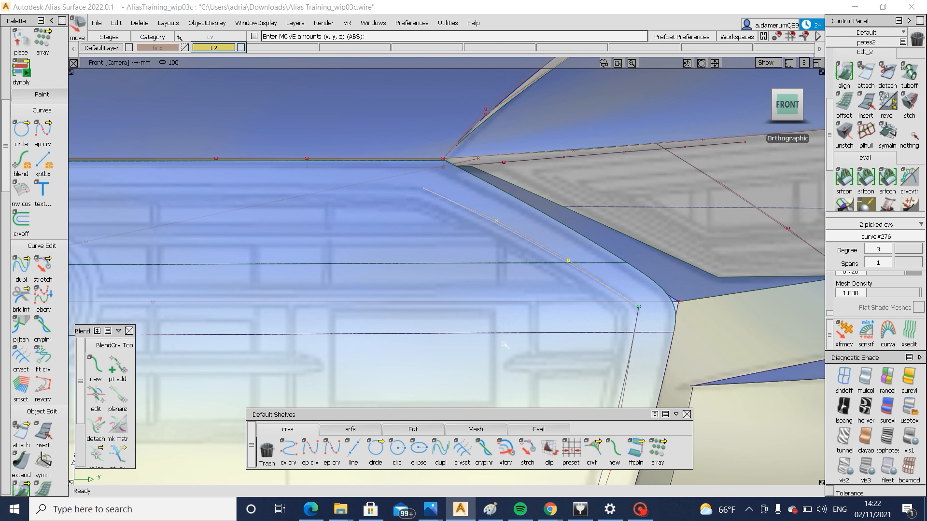
pyautogui.keyDown('ctrl'); pyautogui.keyDown('shift'); pyautogui.moveTo(504, 345); pyautogui.dragTo(451, 394); pyautogui.keyUp('shift'); pyautogui.keyUp('ctrl')
pyautogui.click(331, 449)
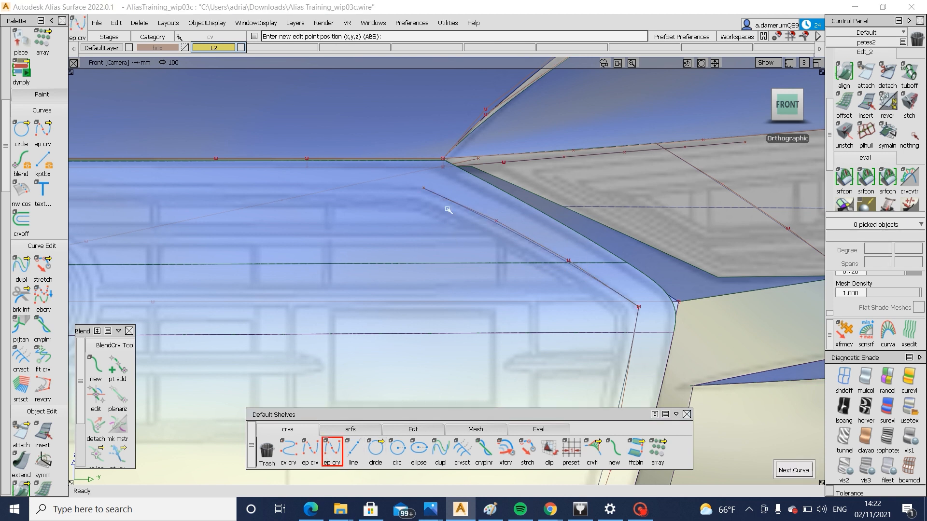
pyautogui.keyDown('ctrl'); pyautogui.keyDown('alt'); pyautogui.moveTo(445, 199); pyautogui.dragTo(389, 188); pyautogui.keyUp('alt'); pyautogui.keyUp('ctrl')
pyautogui.keyDown('alt'); pyautogui.keyDown('shift'); pyautogui.moveTo(389, 190); pyautogui.dragTo(343, 234, button='right'); pyautogui.keyUp('shift'); pyautogui.keyUp('alt')
pyautogui.keyDown('alt'); pyautogui.keyDown('shift'); pyautogui.moveTo(343, 234); pyautogui.dragTo(442, 237, button='middle'); pyautogui.keyUp('shift'); pyautogui.keyUp('alt')
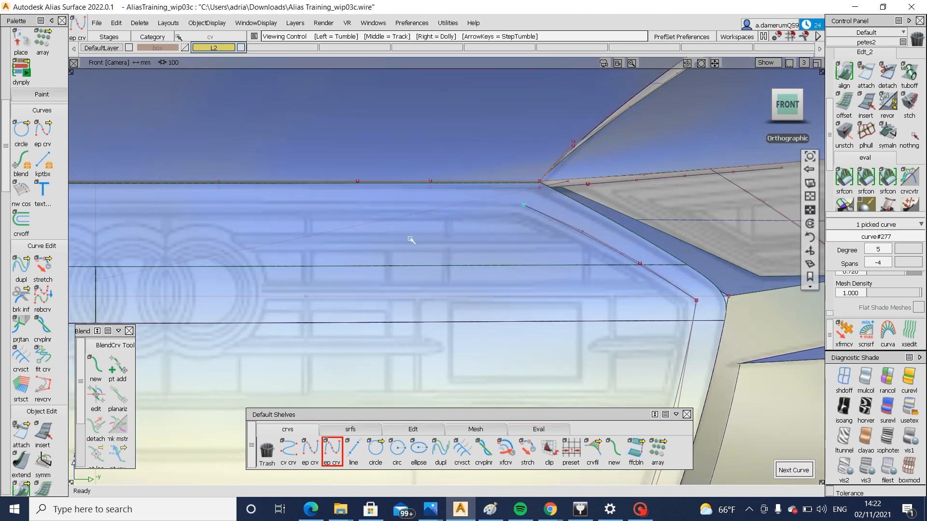
pyautogui.keyDown('alt'); pyautogui.keyDown('shift'); pyautogui.moveTo(410, 240); pyautogui.dragTo(441, 245, button='right'); pyautogui.keyUp('shift'); pyautogui.keyUp('alt')
pyautogui.keyDown('alt'); pyautogui.keyDown('shift'); pyautogui.moveTo(581, 260); pyautogui.dragTo(496, 259, button='middle'); pyautogui.keyUp('shift'); pyautogui.keyUp('alt')
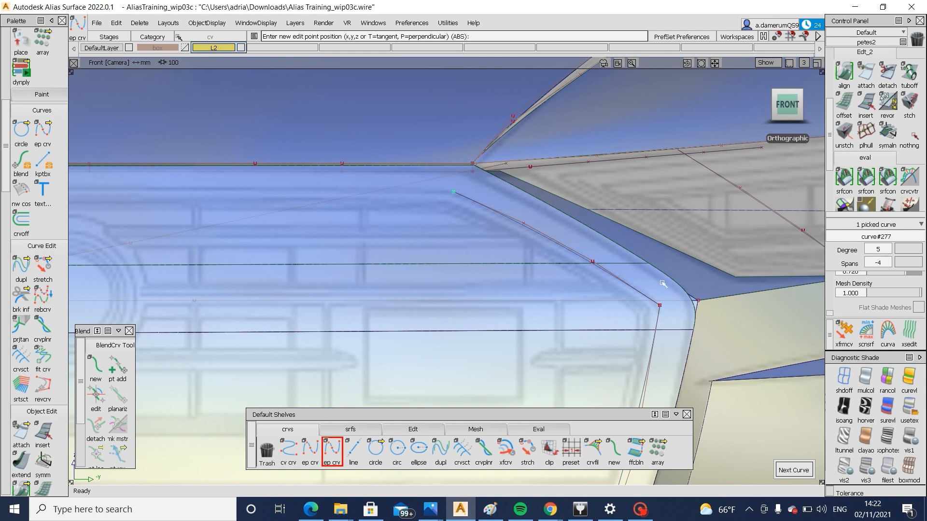
pyautogui.keyDown('ctrl'); pyautogui.keyDown('shift'); pyautogui.moveTo(577, 205); pyautogui.dragTo(555, 234); pyautogui.keyUp('shift'); pyautogui.keyUp('ctrl')
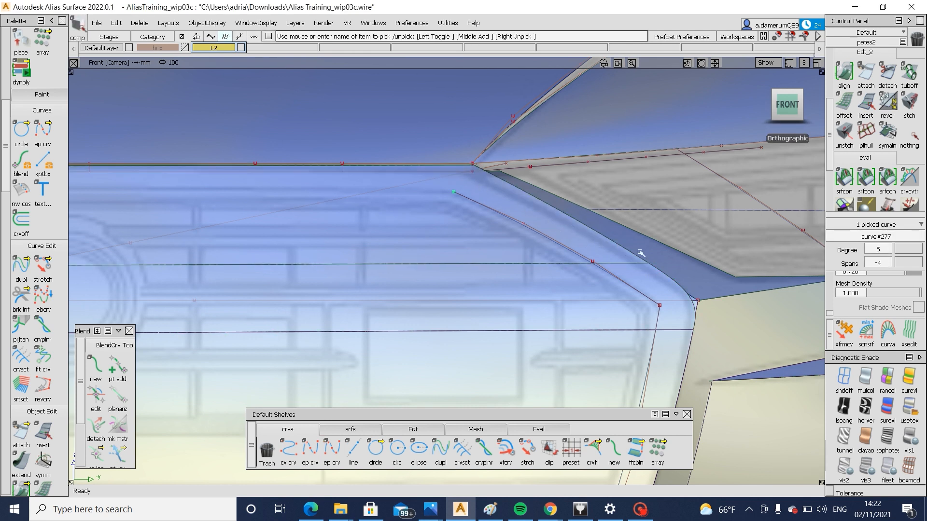
pyautogui.keyDown('alt'); pyautogui.keyDown('shift'); pyautogui.moveTo(607, 268); pyautogui.dragTo(682, 273, button='middle'); pyautogui.keyUp('shift'); pyautogui.keyUp('alt')
pyautogui.keyDown('alt'); pyautogui.keyDown('shift'); pyautogui.moveTo(656, 285); pyautogui.dragTo(537, 294, button='right'); pyautogui.keyUp('shift'); pyautogui.keyUp('alt')
pyautogui.keyDown('ctrl'); pyautogui.keyDown('shift'); pyautogui.moveTo(537, 294); pyautogui.dragTo(534, 333); pyautogui.keyUp('shift'); pyautogui.keyUp('ctrl')
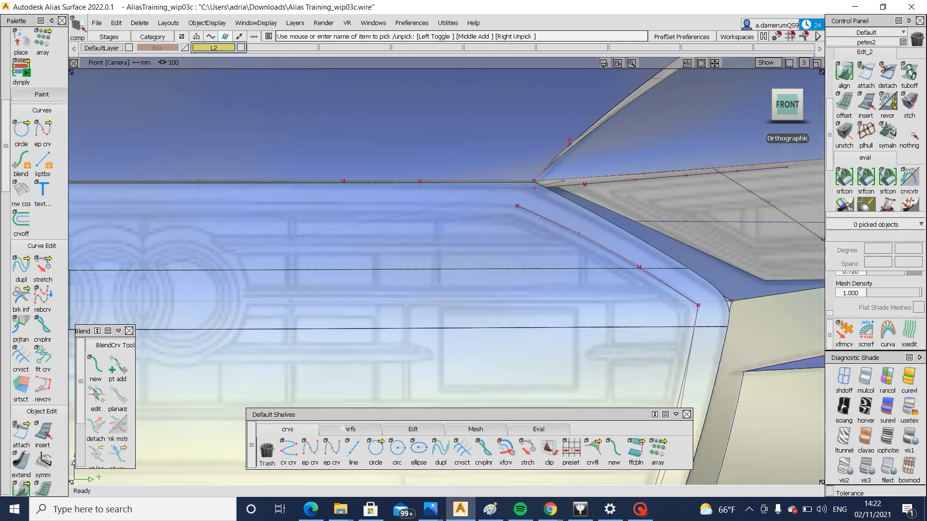
# Draw a degree 3 edit-point curve along the grille's top edge, from the slanted curve's upper end to the mirrored one
pyautogui.click(309, 451)
pyautogui.click(553, 222)
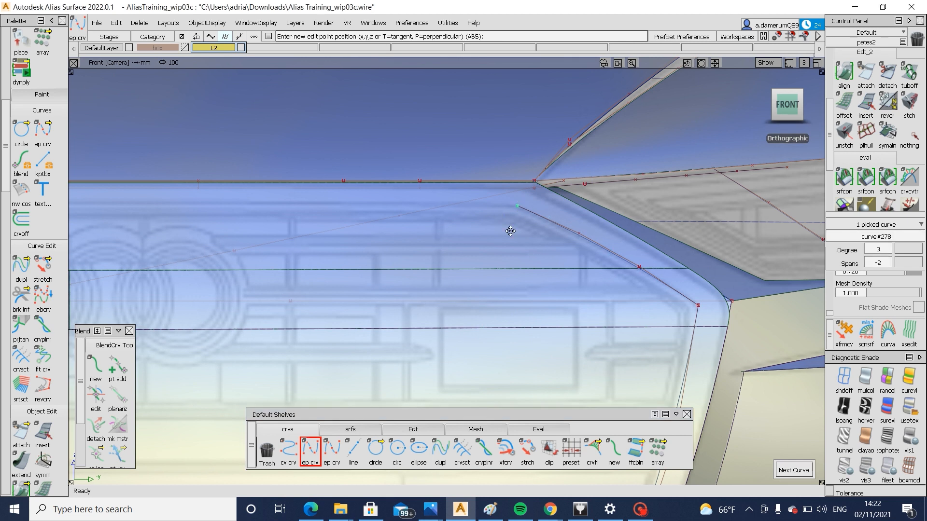
pyautogui.keyDown('alt'); pyautogui.keyDown('shift'); pyautogui.moveTo(511, 232); pyautogui.dragTo(820, 228, button='middle'); pyautogui.keyUp('shift'); pyautogui.keyUp('alt')
pyautogui.keyDown('alt'); pyautogui.keyDown('shift'); pyautogui.moveTo(563, 265); pyautogui.dragTo(640, 268, button='middle'); pyautogui.keyUp('shift'); pyautogui.keyUp('alt')
pyautogui.keyDown('alt'); pyautogui.keyDown('shift'); pyautogui.moveTo(548, 228); pyautogui.dragTo(821, 225, button='middle'); pyautogui.keyUp('shift'); pyautogui.keyUp('alt')
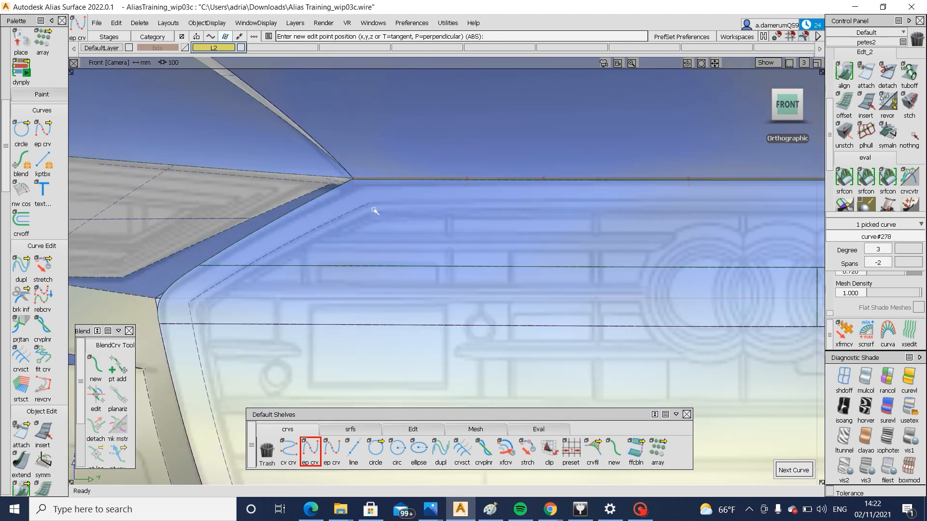
pyautogui.keyDown('alt'); pyautogui.keyDown('shift'); pyautogui.moveTo(723, 261); pyautogui.dragTo(427, 278, button='middle'); pyautogui.keyUp('shift'); pyautogui.keyUp('alt')
pyautogui.keyDown('ctrl'); pyautogui.keyDown('shift'); pyautogui.moveTo(433, 244); pyautogui.dragTo(431, 281); pyautogui.keyUp('shift'); pyautogui.keyUp('ctrl')
# Adjust the top curve's two middle control points and scale them about the grille's centre to follow the drawn frame
pyautogui.moveTo(341, 217); pyautogui.dragTo(416, 241)
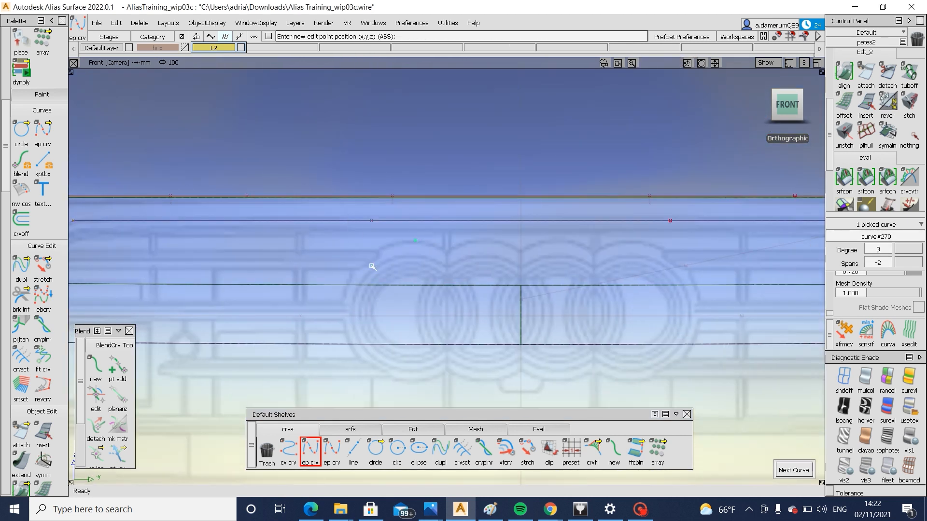
pyautogui.keyDown('ctrl'); pyautogui.keyDown('shift'); pyautogui.moveTo(344, 257); pyautogui.dragTo(410, 257); pyautogui.keyUp('shift'); pyautogui.keyUp('ctrl')
pyautogui.moveTo(342, 212); pyautogui.dragTo(406, 236)
pyautogui.moveTo(650, 208); pyautogui.dragTo(678, 234)
pyautogui.keyDown('ctrl'); pyautogui.keyDown('shift'); pyautogui.moveTo(699, 296); pyautogui.dragTo(699, 259, button='middle'); pyautogui.keyUp('shift'); pyautogui.keyUp('ctrl')
pyautogui.moveTo(714, 269); pyautogui.dragTo(714, 267, button='right')
pyautogui.keyDown('alt'); pyautogui.keyDown('shift'); pyautogui.moveTo(650, 290); pyautogui.dragTo(428, 303, button='middle'); pyautogui.keyUp('shift'); pyautogui.keyUp('alt')
pyautogui.moveTo(539, 270)
pyautogui.keyDown('ctrl'); pyautogui.keyDown('shift'); pyautogui.mouseDown(button='middle')
pyautogui.moveTo(580, 314)
pyautogui.moveTo(624, 302)
pyautogui.mouseUp(button='middle'); pyautogui.keyUp('shift'); pyautogui.keyUp('ctrl')
pyautogui.keyDown('ctrl'); pyautogui.keyDown('shift'); pyautogui.moveTo(789, 329); pyautogui.dragTo(773, 238); pyautogui.keyUp('shift'); pyautogui.keyUp('ctrl')
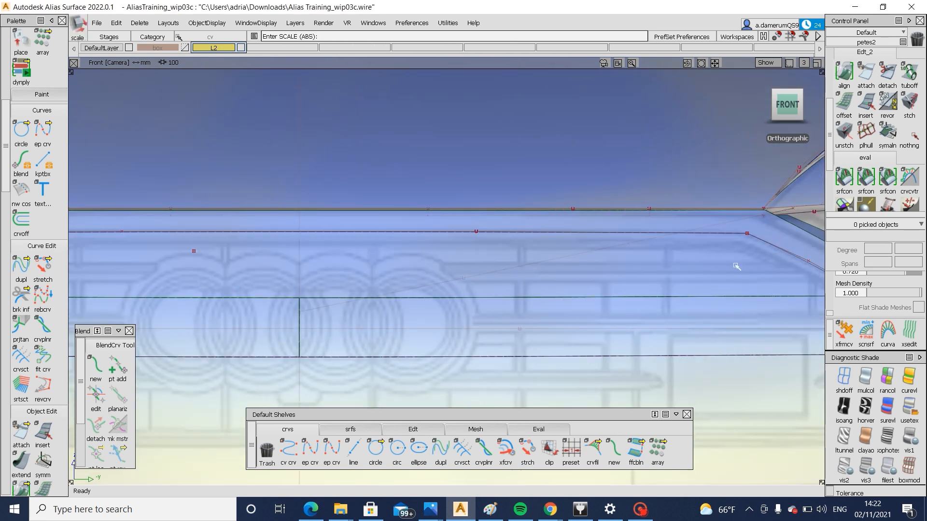
# Project the top curve and the slanted corner curve onto the grille's upper surface along the front view direction
pyautogui.keyDown('ctrl'); pyautogui.keyDown('shift'); pyautogui.moveTo(737, 265); pyautogui.dragTo(703, 265); pyautogui.keyUp('shift'); pyautogui.keyUp('ctrl')
pyautogui.click(636, 266)
pyautogui.keyDown('alt'); pyautogui.keyDown('shift'); pyautogui.moveTo(791, 289); pyautogui.dragTo(509, 240, button='middle'); pyautogui.keyUp('shift'); pyautogui.keyUp('alt')
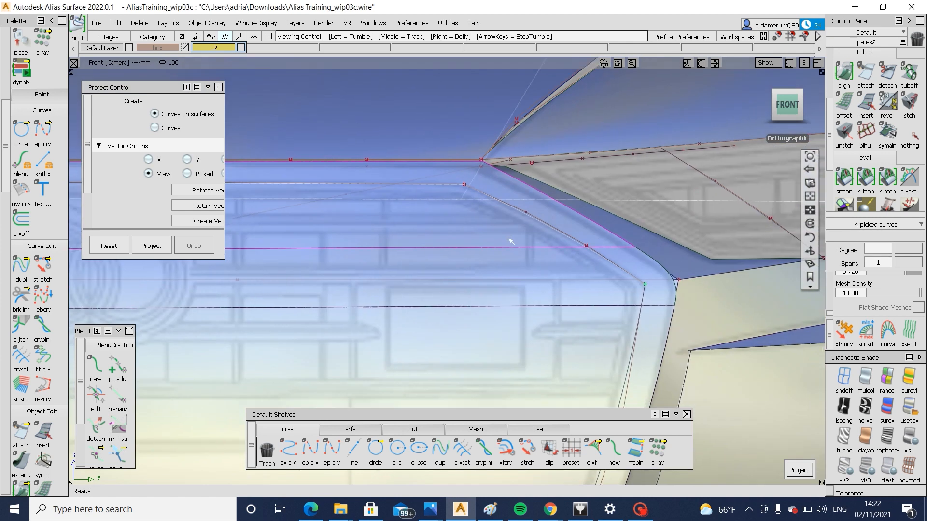
pyautogui.keyDown('ctrl'); pyautogui.keyDown('shift'); pyautogui.moveTo(509, 263); pyautogui.dragTo(497, 187); pyautogui.keyUp('shift'); pyautogui.keyUp('ctrl')
pyautogui.keyDown('ctrl'); pyautogui.keyDown('shift'); pyautogui.moveTo(494, 220); pyautogui.dragTo(458, 222); pyautogui.keyUp('shift'); pyautogui.keyUp('ctrl')
pyautogui.click(434, 248)
pyautogui.keyDown('ctrl'); pyautogui.keyDown('shift'); pyautogui.moveTo(389, 205); pyautogui.dragTo(504, 209, button='right'); pyautogui.keyUp('shift'); pyautogui.keyUp('ctrl')
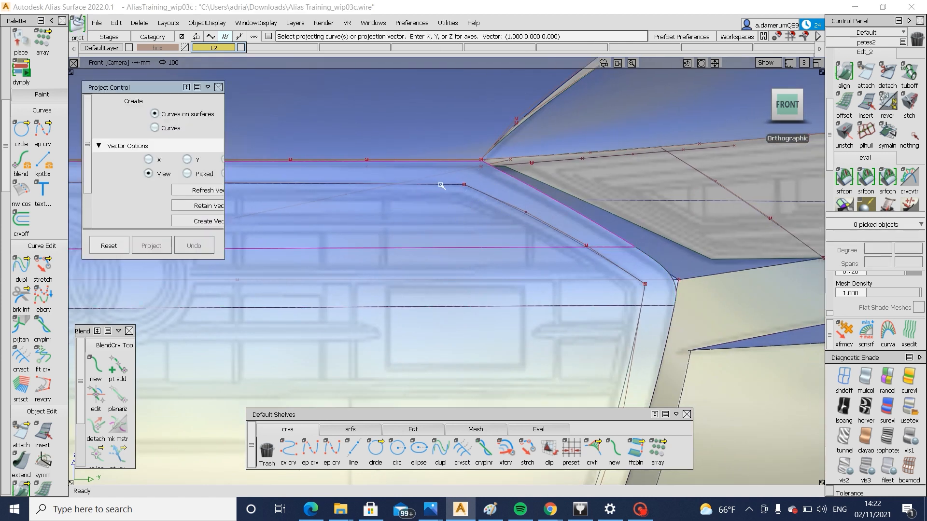
pyautogui.click(442, 185)
pyautogui.click(548, 223)
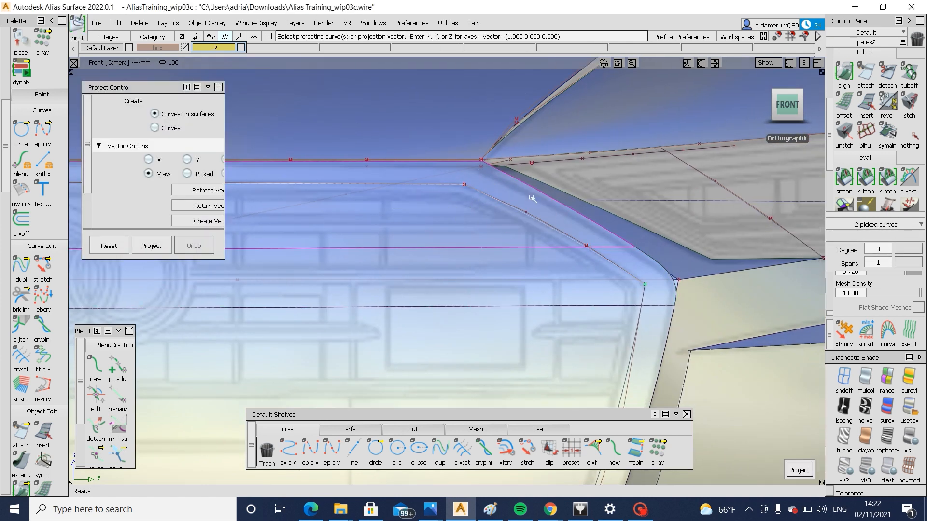
pyautogui.press('space')
# Try to trim the grille's upper surface with the projected frame curves
pyautogui.keyDown('ctrl'); pyautogui.keyDown('shift'); pyautogui.moveTo(542, 178); pyautogui.dragTo(480, 225, button='right'); pyautogui.keyUp('shift'); pyautogui.keyUp('ctrl')
pyautogui.click(481, 225)
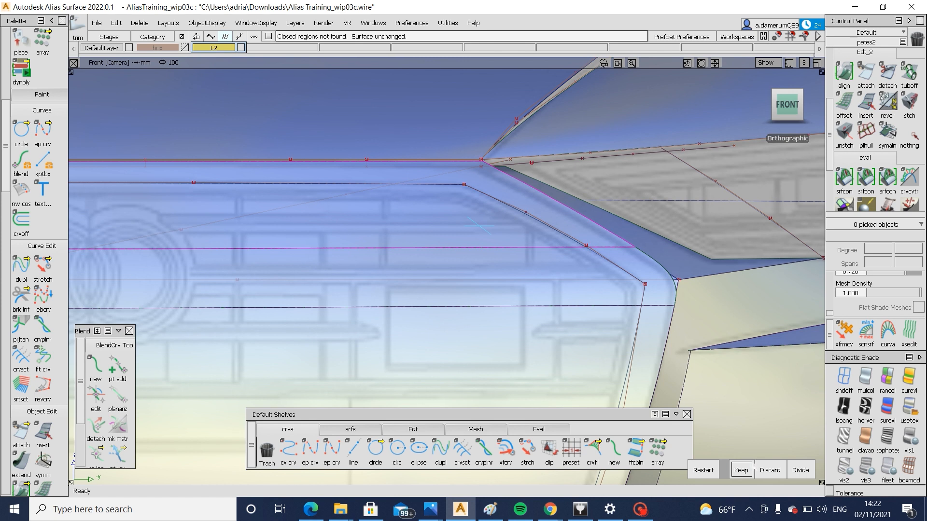
pyautogui.click(750, 470)
# Try hiding and removing the grille's upper surface pieces and check how the remaining surfaces meet in the perspective view
pyautogui.keyDown('ctrl'); pyautogui.keyDown('shift'); pyautogui.moveTo(590, 235); pyautogui.dragTo(589, 237); pyautogui.keyUp('shift'); pyautogui.keyUp('ctrl')
pyautogui.click(585, 248)
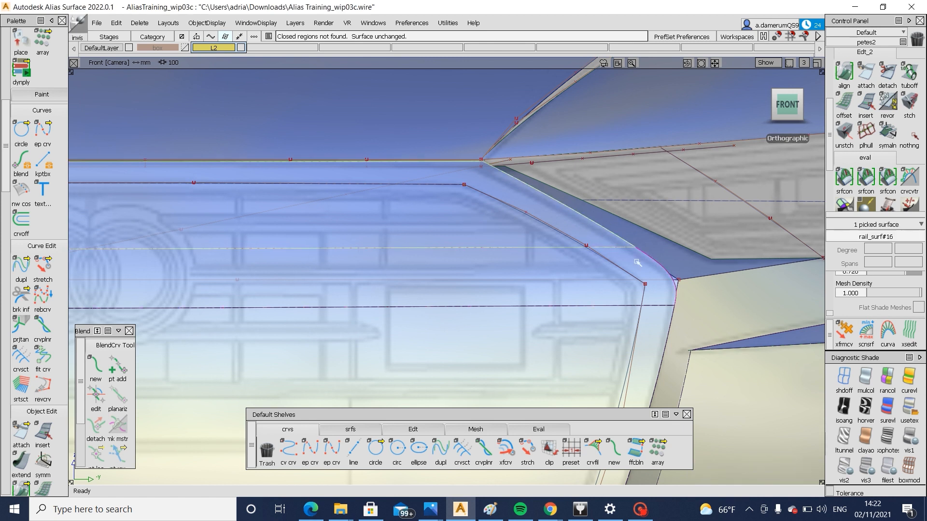
pyautogui.click(638, 263)
pyautogui.click(649, 271)
pyautogui.moveTo(639, 266)
pyautogui.keyDown('alt'); pyautogui.keyDown('shift'); pyautogui.mouseDown()
pyautogui.moveTo(520, 307)
pyautogui.moveTo(335, 259)
pyautogui.moveTo(289, 258)
pyautogui.mouseUp(); pyautogui.keyUp('shift'); pyautogui.keyUp('alt')
pyautogui.scroll(3, 641, 272)
pyautogui.click(618, 285)
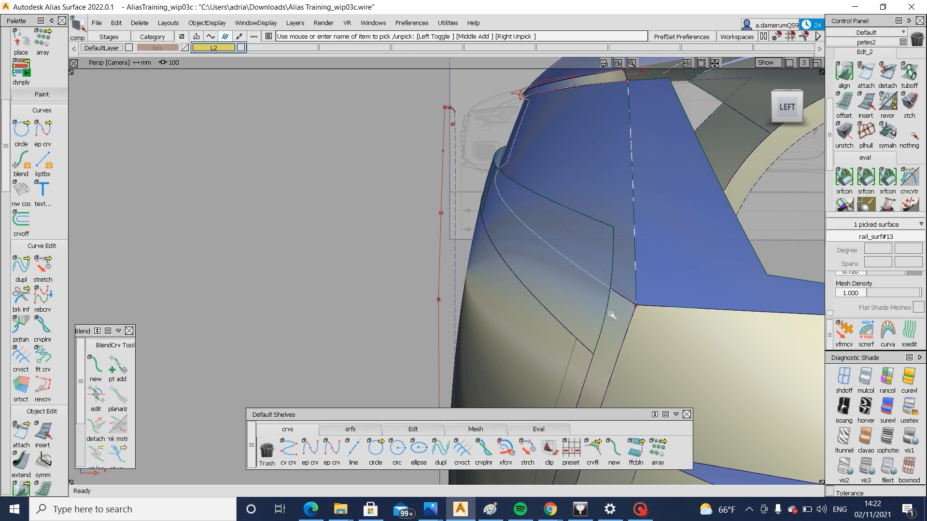
pyautogui.press('Delete')
pyautogui.keyDown('alt'); pyautogui.keyDown('shift'); pyautogui.moveTo(612, 314); pyautogui.dragTo(466, 345, button='right'); pyautogui.keyUp('shift'); pyautogui.keyUp('alt')
pyautogui.keyDown('alt'); pyautogui.keyDown('shift'); pyautogui.moveTo(466, 345); pyautogui.dragTo(596, 345); pyautogui.keyUp('shift'); pyautogui.keyUp('alt')
pyautogui.scroll(8, 610, 268)
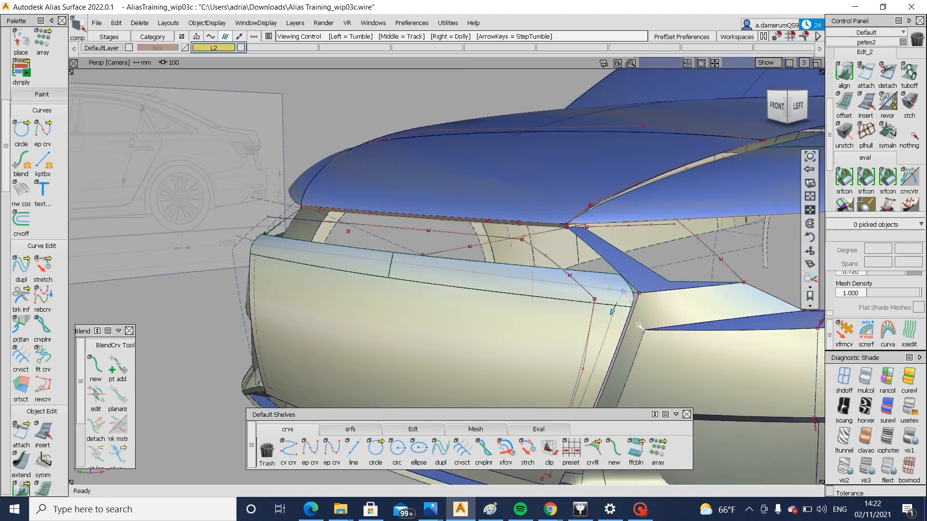
# Retry trimming the grille's upper surface in the perspective view by selecting regions around the projected curves
pyautogui.click(510, 239)
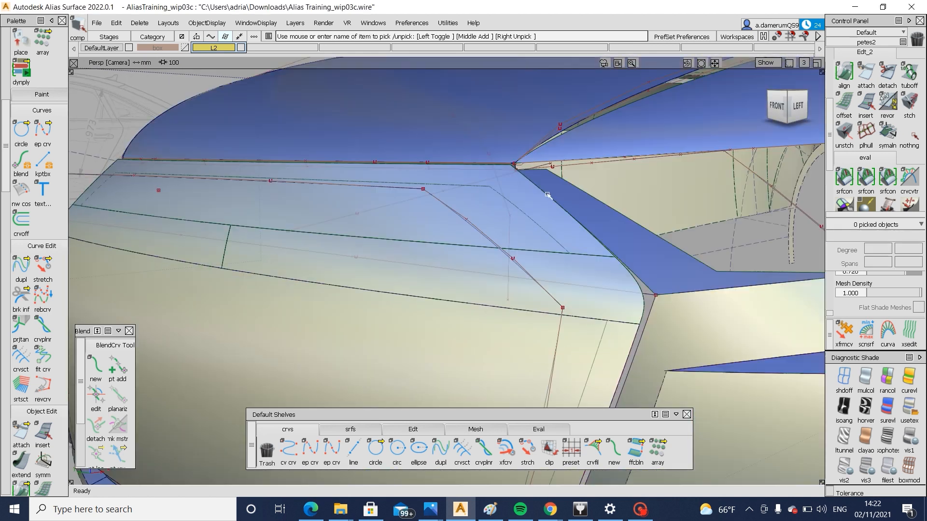
pyautogui.keyDown('ctrl'); pyautogui.keyDown('shift'); pyautogui.moveTo(577, 166); pyautogui.dragTo(499, 218, button='middle'); pyautogui.keyUp('shift'); pyautogui.keyUp('ctrl')
pyautogui.click(498, 219)
pyautogui.keyDown('alt'); pyautogui.keyDown('shift'); pyautogui.moveTo(454, 219); pyautogui.dragTo(356, 250, button='right'); pyautogui.keyUp('shift'); pyautogui.keyUp('alt')
pyautogui.keyDown('alt'); pyautogui.keyDown('shift'); pyautogui.moveTo(355, 250); pyautogui.dragTo(497, 259); pyautogui.keyUp('shift'); pyautogui.keyUp('alt')
pyautogui.keyDown('ctrl'); pyautogui.keyDown('shift'); pyautogui.moveTo(503, 259); pyautogui.dragTo(583, 116); pyautogui.keyUp('shift'); pyautogui.keyUp('ctrl')
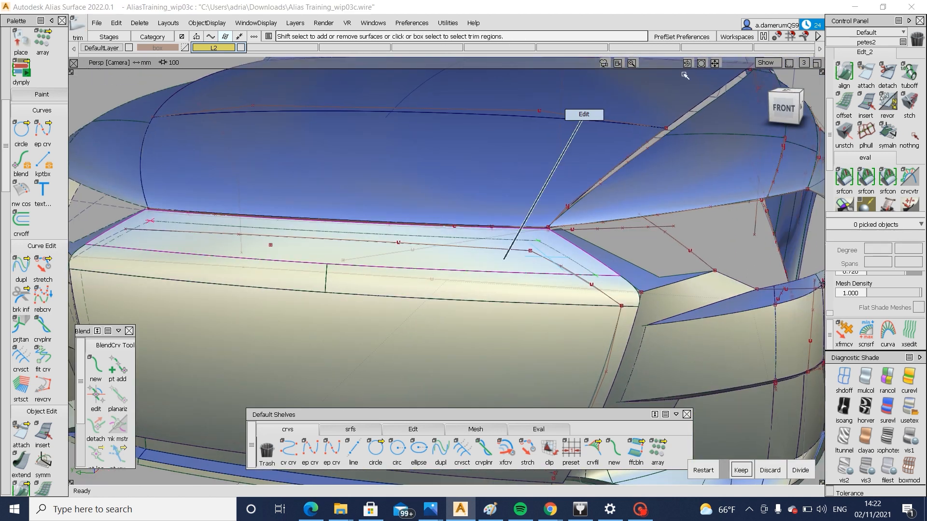
# Return to the front view and draw a vertical centreline curve from below the bumper through the grille to the hood
pyautogui.click(781, 106)
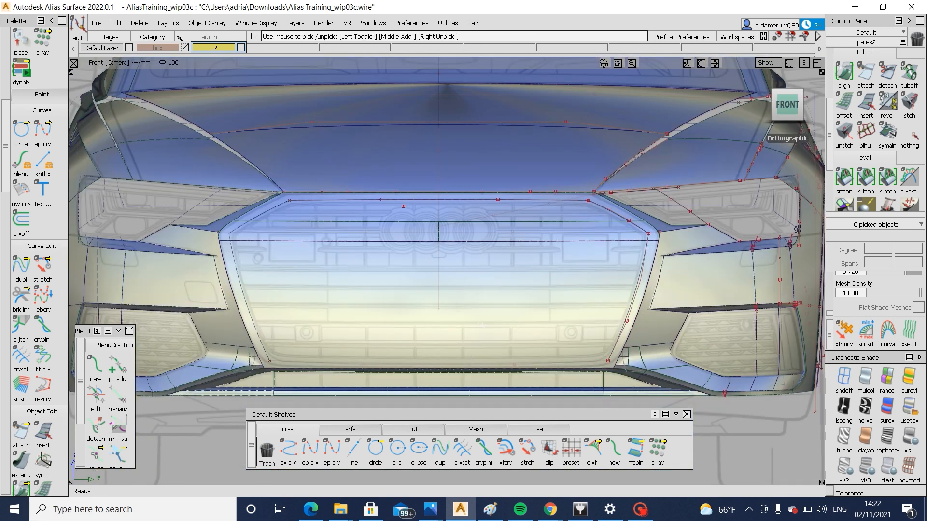
pyautogui.click(310, 449)
pyautogui.click(458, 390)
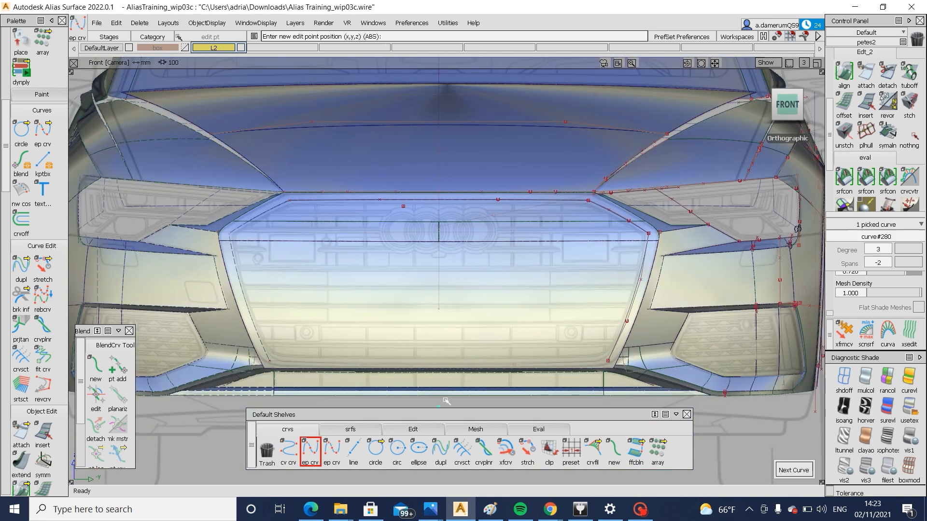
pyautogui.keyDown('alt'); pyautogui.click(424, 149); pyautogui.keyUp('alt')
# Project the vertical centreline curve onto the grille's fillet and front surfaces along the front view direction
pyautogui.keyDown('ctrl'); pyautogui.keyDown('shift'); pyautogui.moveTo(462, 294); pyautogui.dragTo(477, 232); pyautogui.keyUp('shift'); pyautogui.keyUp('ctrl')
pyautogui.keyDown('ctrl'); pyautogui.keyDown('shift'); pyautogui.moveTo(463, 270); pyautogui.dragTo(415, 309); pyautogui.keyUp('shift'); pyautogui.keyUp('ctrl')
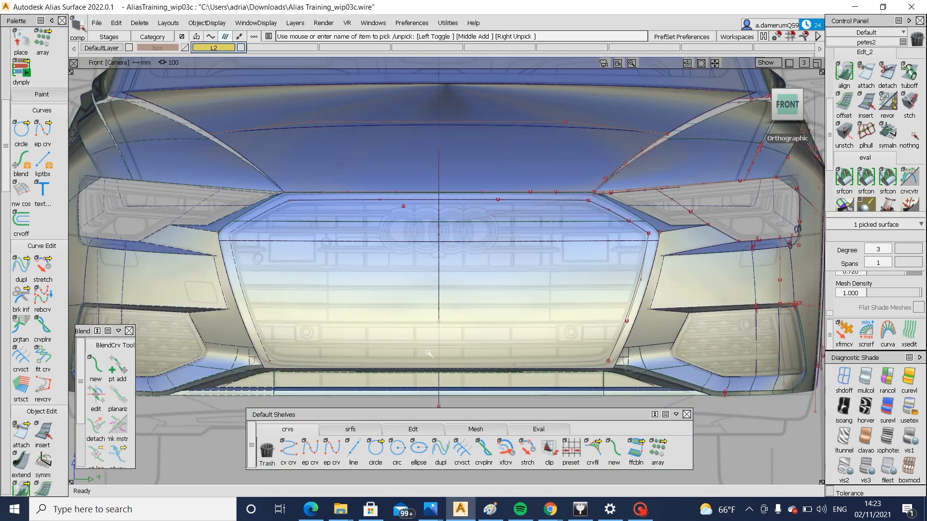
pyautogui.click(380, 362)
pyautogui.keyDown('ctrl'); pyautogui.keyDown('shift'); pyautogui.moveTo(380, 357); pyautogui.dragTo(443, 362, button='right'); pyautogui.keyUp('shift'); pyautogui.keyUp('ctrl')
pyautogui.click(477, 235)
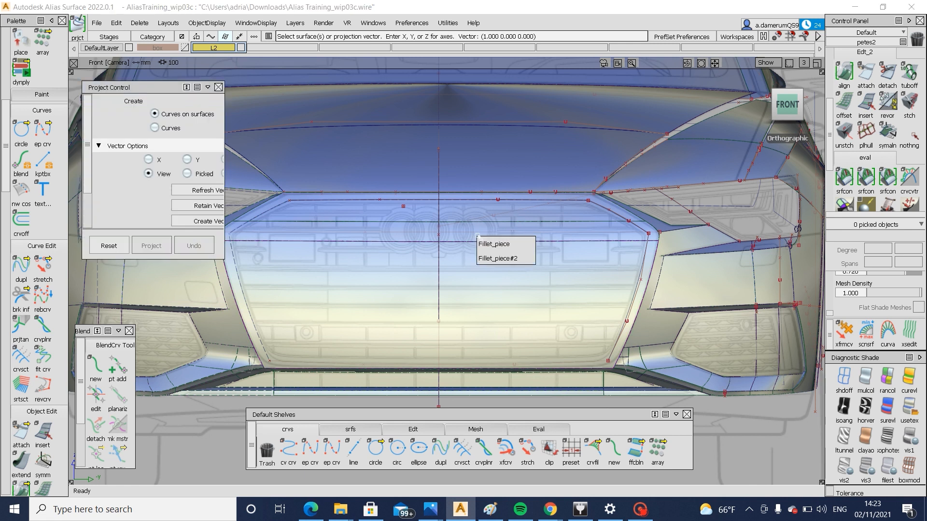
pyautogui.click(465, 235)
pyautogui.click(467, 204)
pyautogui.click(465, 233)
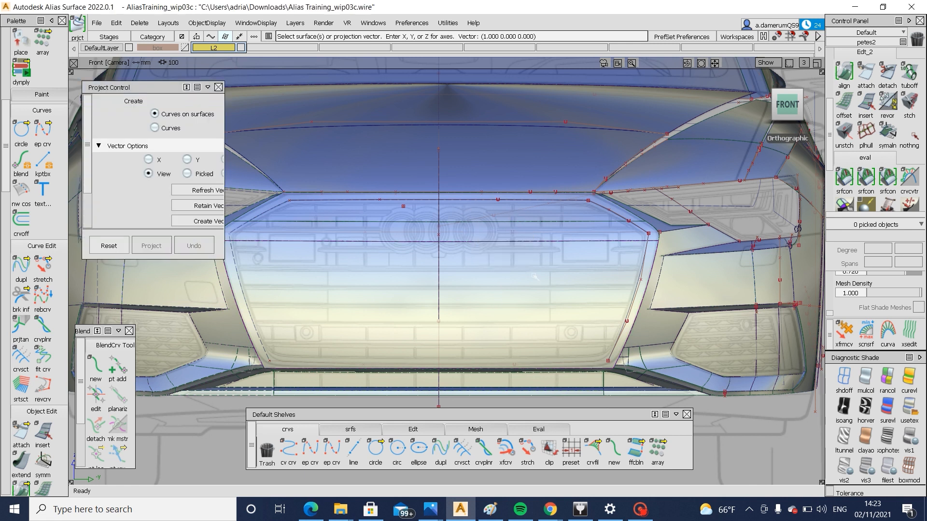
pyautogui.click(535, 276)
pyautogui.click(518, 236)
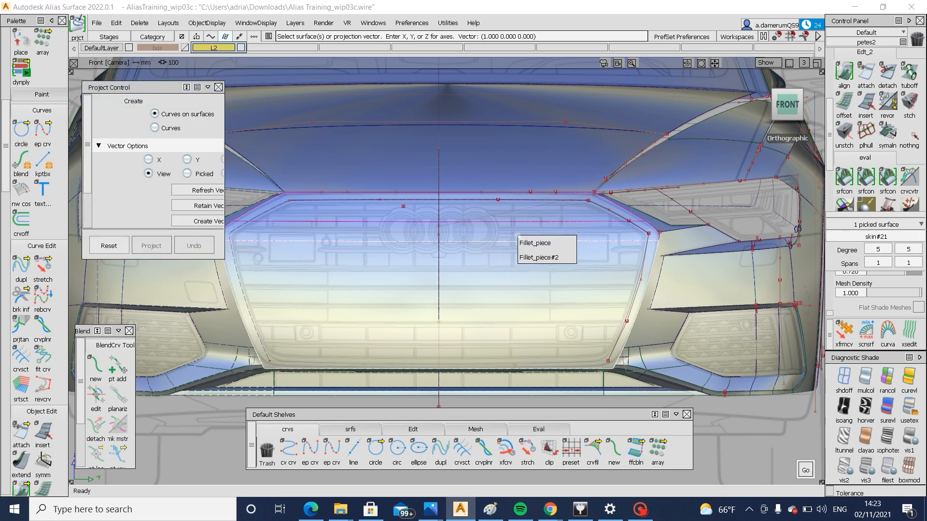
pyautogui.click(570, 257)
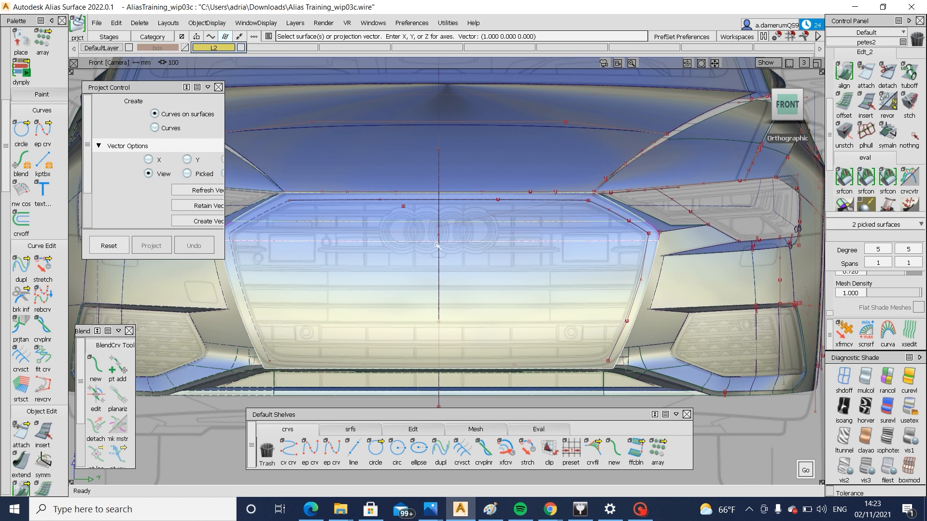
pyautogui.press('space')
pyautogui.press('F8')
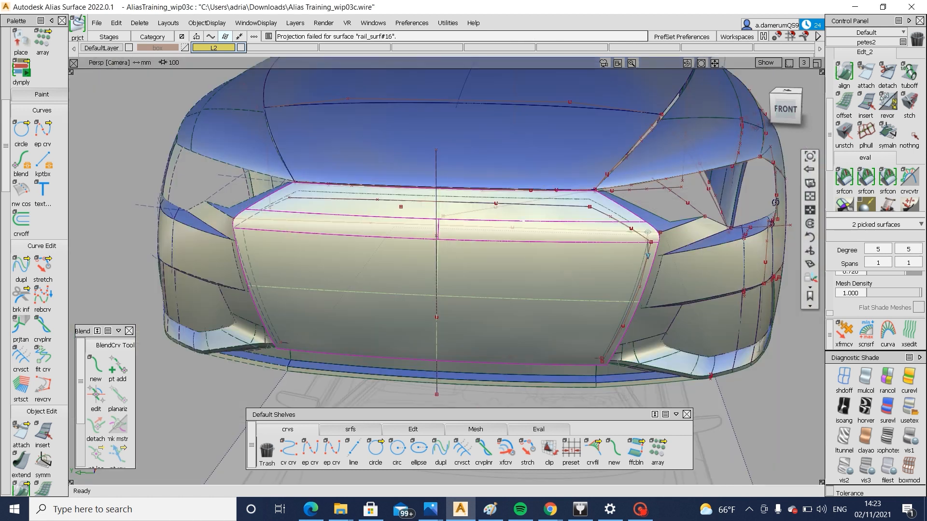
# Trim the grille's fillet surface at the projected centreline and delete the surplus half, Fillet_piece#2
pyautogui.hotkey('ctrl', 't')
pyautogui.click(482, 216)
pyautogui.press('space')
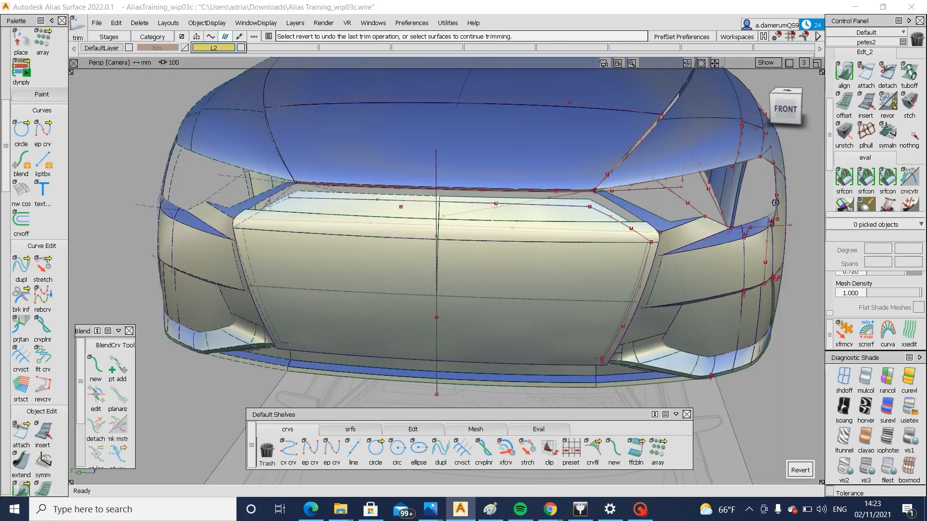
pyautogui.keyDown('alt'); pyautogui.keyDown('shift'); pyautogui.moveTo(486, 220); pyautogui.dragTo(511, 234, button='right'); pyautogui.keyUp('shift'); pyautogui.keyUp('alt')
pyautogui.keyDown('alt'); pyautogui.keyDown('shift'); pyautogui.moveTo(511, 234); pyautogui.dragTo(445, 241); pyautogui.keyUp('shift'); pyautogui.keyUp('alt')
pyautogui.keyDown('ctrl'); pyautogui.keyDown('shift'); pyautogui.moveTo(405, 207); pyautogui.dragTo(384, 228); pyautogui.keyUp('shift'); pyautogui.keyUp('ctrl')
pyautogui.click(416, 236)
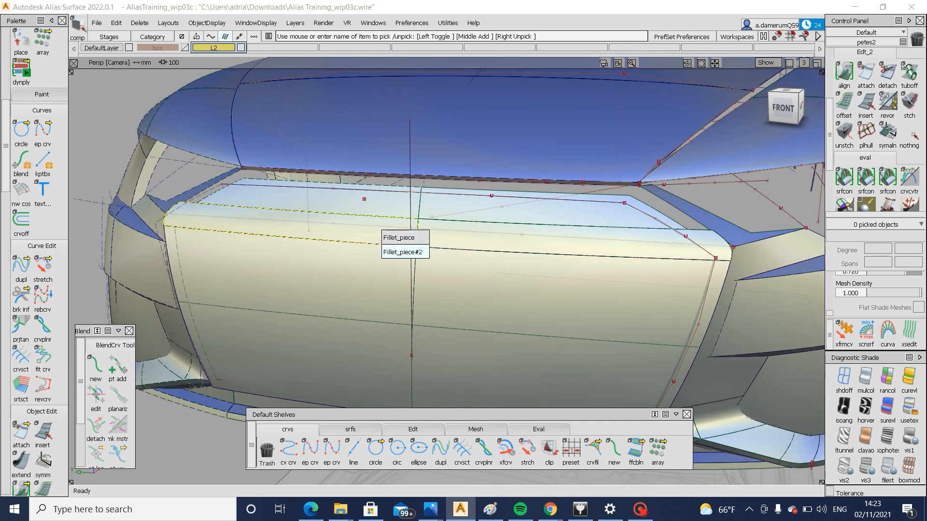
pyautogui.click(405, 252)
pyautogui.press('Delete')
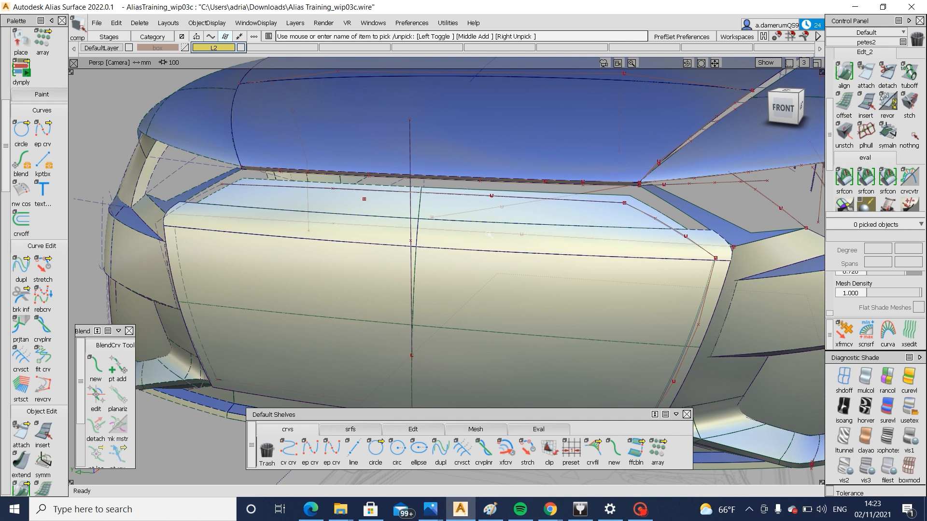
# Delete the unwanted curves-on-surface from the grille's front surface, including the horizontal one and skin#21.cos8
pyautogui.keyDown('ctrl'); pyautogui.keyDown('shift'); pyautogui.moveTo(571, 203); pyautogui.dragTo(571, 224, button='middle'); pyautogui.keyUp('shift'); pyautogui.keyUp('ctrl')
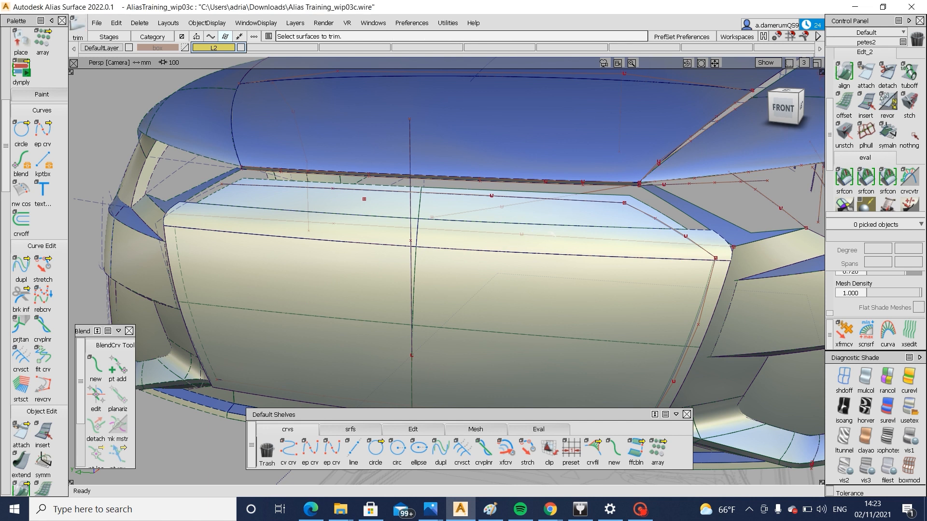
pyautogui.click(550, 288)
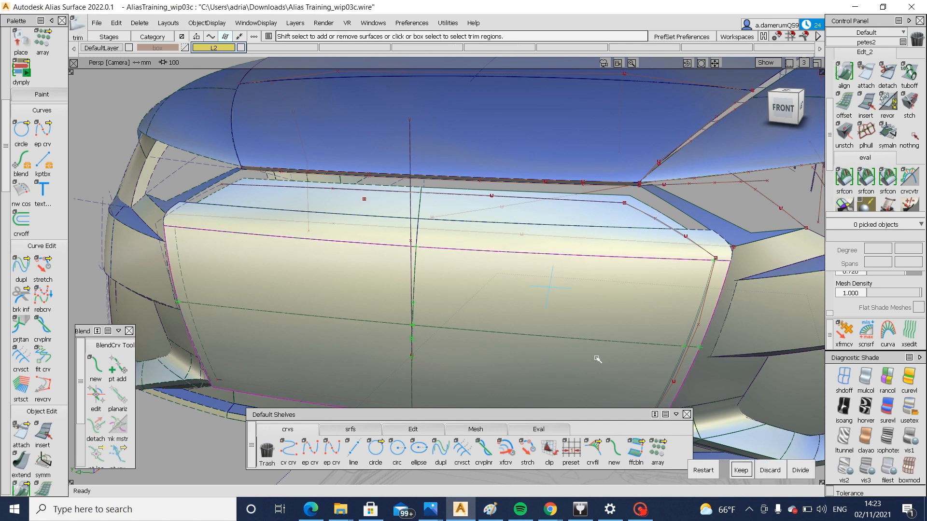
pyautogui.keyDown('ctrl'); pyautogui.keyDown('shift'); pyautogui.moveTo(612, 386); pyautogui.dragTo(503, 325); pyautogui.keyUp('shift'); pyautogui.keyUp('ctrl')
pyautogui.click(512, 335)
pyautogui.press('Delete')
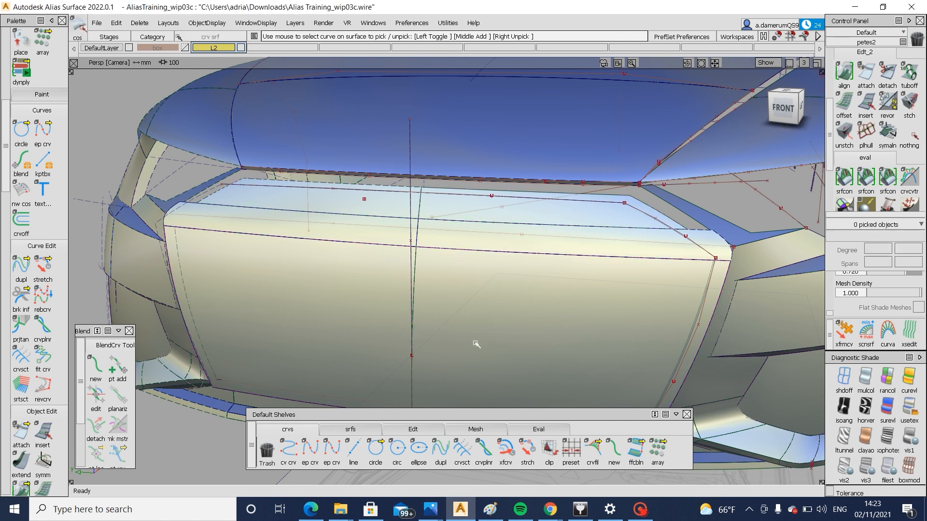
pyautogui.click(410, 286)
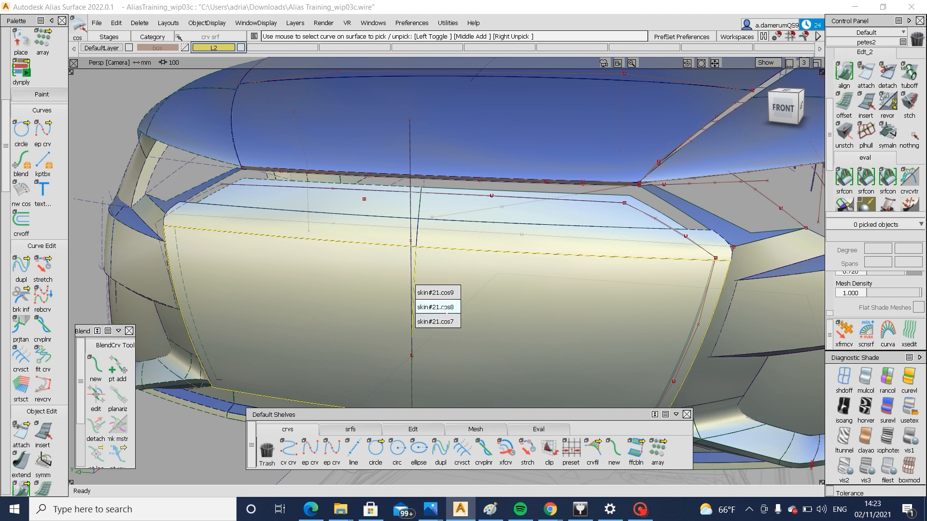
pyautogui.click(444, 307)
pyautogui.hotkey('ctrl', 'x')
pyautogui.click(411, 284)
pyautogui.click(453, 305)
pyautogui.hotkey('ctrl', 'x')
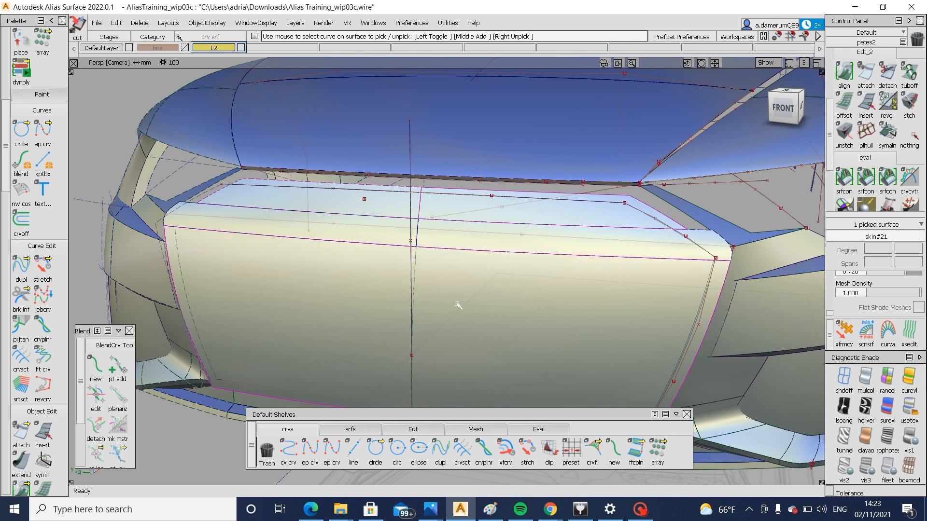
# Remove the leftover curve-on-surface skin#21.cos5 and trim the grille's front surface at the centreline
pyautogui.keyDown('ctrl'); pyautogui.keyDown('shift'); pyautogui.moveTo(457, 305); pyautogui.dragTo(548, 355); pyautogui.keyUp('shift'); pyautogui.keyUp('ctrl')
pyautogui.click(549, 351)
pyautogui.press('space')
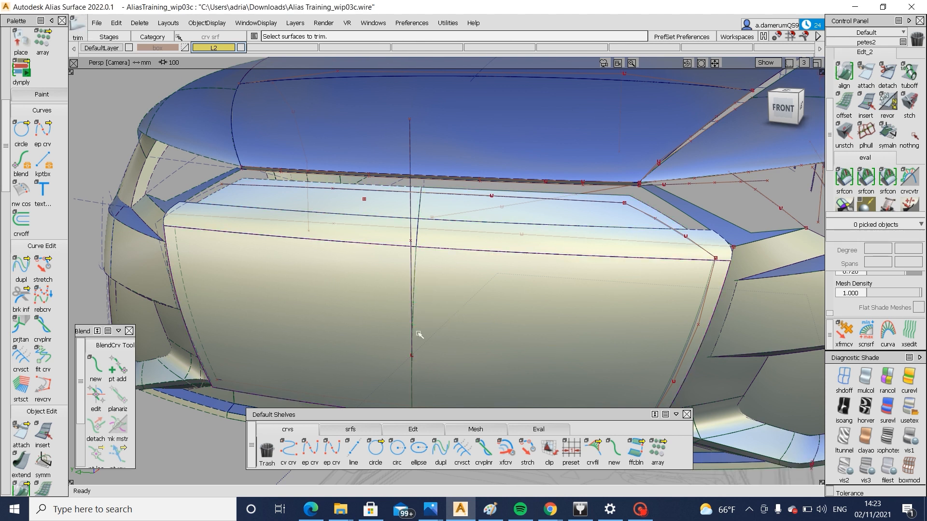
pyautogui.keyDown('alt'); pyautogui.keyDown('shift'); pyautogui.moveTo(418, 333); pyautogui.dragTo(426, 256, button='middle'); pyautogui.keyUp('shift'); pyautogui.keyUp('alt')
pyautogui.keyDown('ctrl'); pyautogui.keyDown('shift'); pyautogui.moveTo(512, 303); pyautogui.dragTo(456, 260); pyautogui.keyUp('shift'); pyautogui.keyUp('ctrl')
pyautogui.click(418, 267)
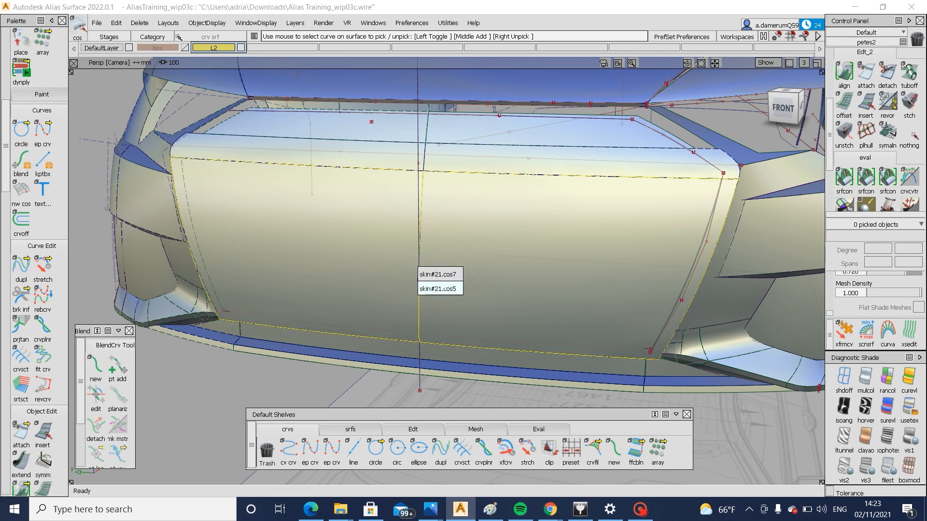
pyautogui.click(425, 289)
pyautogui.click(420, 301)
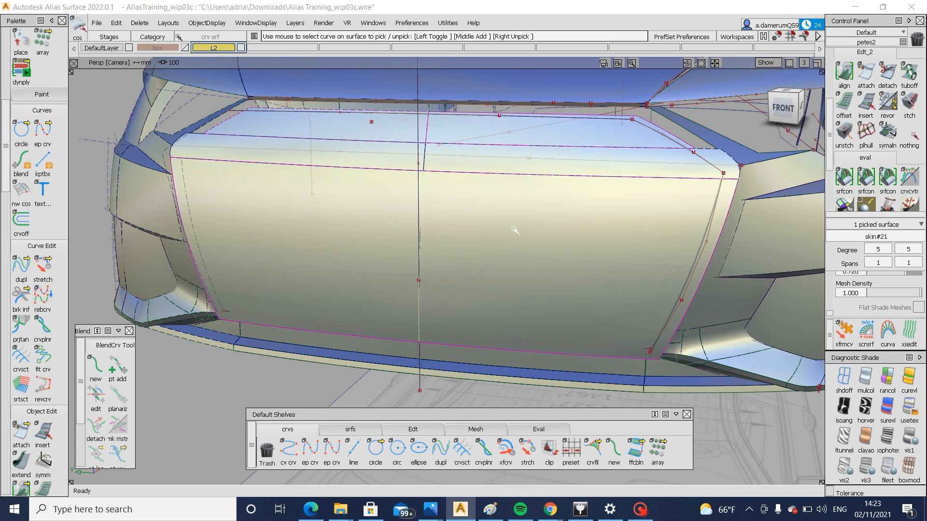
pyautogui.keyDown('ctrl'); pyautogui.keyDown('shift'); pyautogui.moveTo(588, 218); pyautogui.dragTo(528, 269); pyautogui.keyUp('shift'); pyautogui.keyUp('ctrl')
pyautogui.click(497, 298)
pyautogui.press('space')
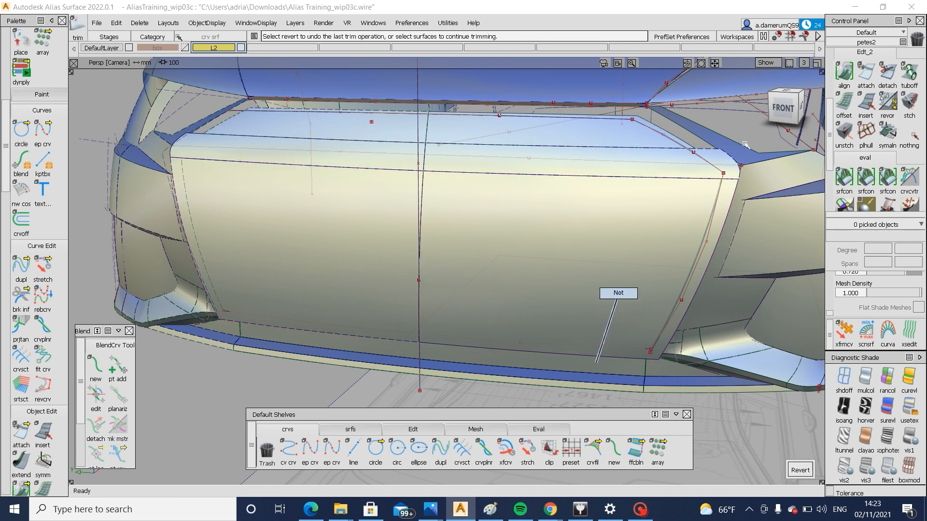
# Try to project the lower frame curve onto the grille's front surface in the front view
pyautogui.click(783, 108)
pyautogui.keyDown('ctrl'); pyautogui.keyDown('shift'); pyautogui.moveTo(660, 271); pyautogui.dragTo(602, 320); pyautogui.keyUp('shift'); pyautogui.keyUp('ctrl')
pyautogui.click(537, 341)
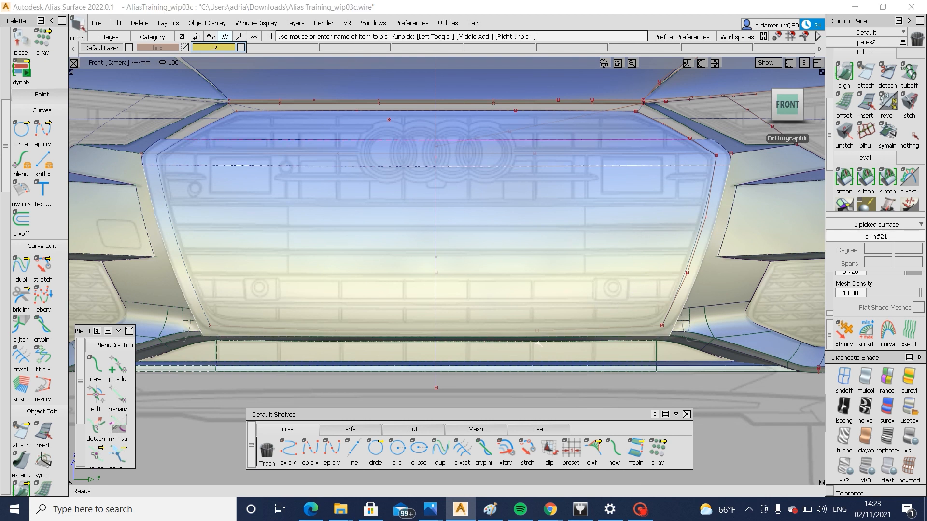
pyautogui.keyDown('ctrl'); pyautogui.keyDown('shift'); pyautogui.moveTo(537, 342); pyautogui.dragTo(554, 332); pyautogui.keyUp('shift'); pyautogui.keyUp('ctrl')
pyautogui.click(556, 332)
pyautogui.keyDown('alt'); pyautogui.keyDown('shift'); pyautogui.moveTo(606, 328); pyautogui.dragTo(686, 328, button='right'); pyautogui.keyUp('shift'); pyautogui.keyUp('alt')
pyautogui.hotkey('ctrl', 'z')
pyautogui.keyDown('ctrl'); pyautogui.keyDown('shift'); pyautogui.moveTo(610, 297); pyautogui.dragTo(621, 333); pyautogui.keyUp('shift'); pyautogui.keyUp('ctrl')
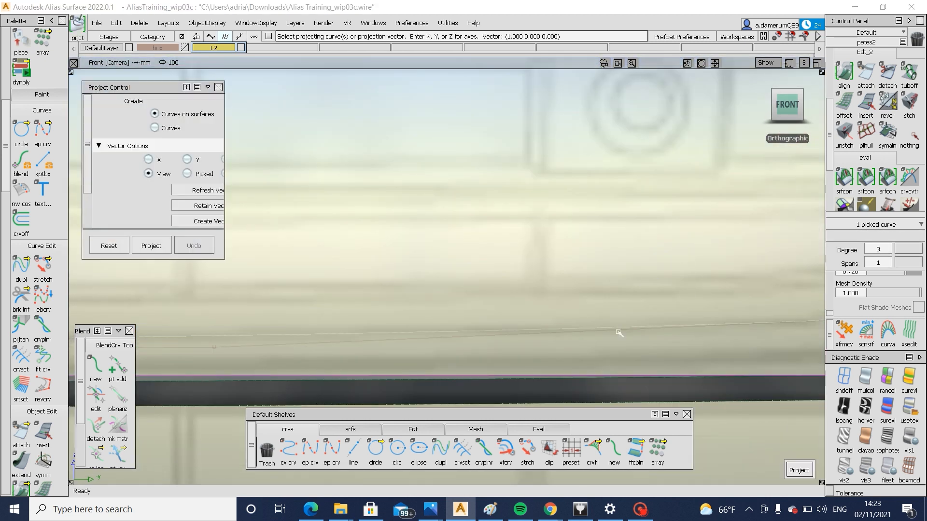
pyautogui.press('space')
pyautogui.keyDown('alt'); pyautogui.keyDown('shift'); pyautogui.moveTo(667, 327); pyautogui.dragTo(652, 377, button='right'); pyautogui.keyUp('shift'); pyautogui.keyUp('alt')
pyautogui.hotkey('ctrl', 'z')
# Adjust the CVs of the lower frame curve, curve#275, along the grille's bottom edge near the centreline
pyautogui.keyDown('ctrl'); pyautogui.keyDown('shift'); pyautogui.moveTo(414, 350); pyautogui.dragTo(433, 334); pyautogui.keyUp('shift'); pyautogui.keyUp('ctrl')
pyautogui.moveTo(436, 329); pyautogui.dragTo(471, 344)
pyautogui.keyDown('alt'); pyautogui.keyDown('shift'); pyautogui.moveTo(189, 357); pyautogui.dragTo(493, 352, button='middle'); pyautogui.keyUp('shift'); pyautogui.keyUp('alt')
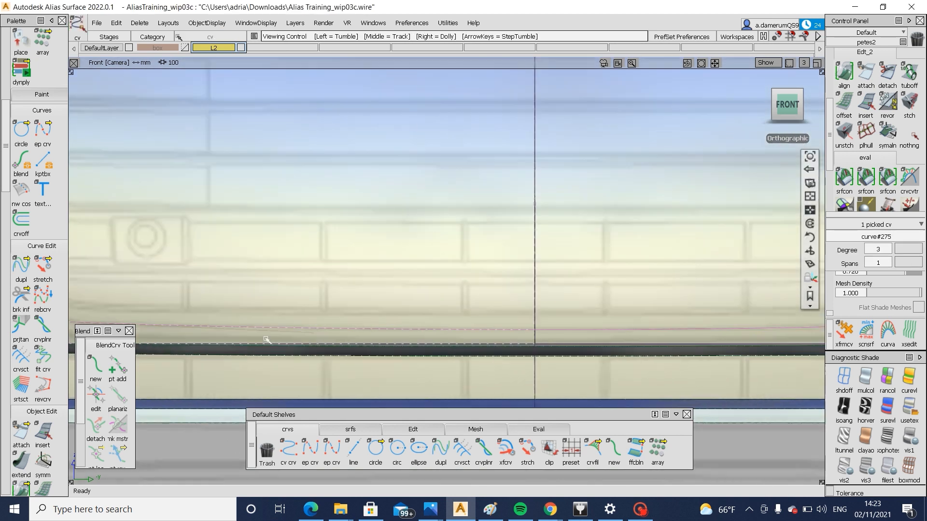
pyautogui.moveTo(261, 318); pyautogui.dragTo(325, 338)
pyautogui.keyDown('alt'); pyautogui.keyDown('shift'); pyautogui.moveTo(493, 380); pyautogui.dragTo(540, 357, button='right'); pyautogui.keyUp('shift'); pyautogui.keyUp('alt')
pyautogui.keyDown('alt'); pyautogui.keyDown('shift'); pyautogui.moveTo(264, 352); pyautogui.dragTo(212, 348, button='middle'); pyautogui.keyUp('shift'); pyautogui.keyUp('alt')
pyautogui.moveTo(558, 327); pyautogui.dragTo(557, 326, button='right')
pyautogui.keyDown('alt'); pyautogui.keyDown('shift'); pyautogui.moveTo(558, 327); pyautogui.dragTo(290, 331, button='middle'); pyautogui.keyUp('shift'); pyautogui.keyUp('alt')
# Trim the grille's front surface with the frame curves, removing the border strip outside them
pyautogui.keyDown('ctrl'); pyautogui.keyDown('shift'); pyautogui.moveTo(575, 358); pyautogui.dragTo(586, 274); pyautogui.keyUp('shift'); pyautogui.keyUp('ctrl')
pyautogui.keyDown('ctrl'); pyautogui.keyDown('shift'); pyautogui.moveTo(536, 292); pyautogui.dragTo(459, 352, button='right'); pyautogui.keyUp('shift'); pyautogui.keyUp('ctrl')
pyautogui.doubleClick(486, 311)
pyautogui.press('space')
# Check the frame curves at the grille's upper corner and try to project them onto the fillet surface
pyautogui.keyDown('alt'); pyautogui.keyDown('shift'); pyautogui.moveTo(504, 256); pyautogui.dragTo(464, 392, button='middle'); pyautogui.keyUp('shift'); pyautogui.keyUp('alt')
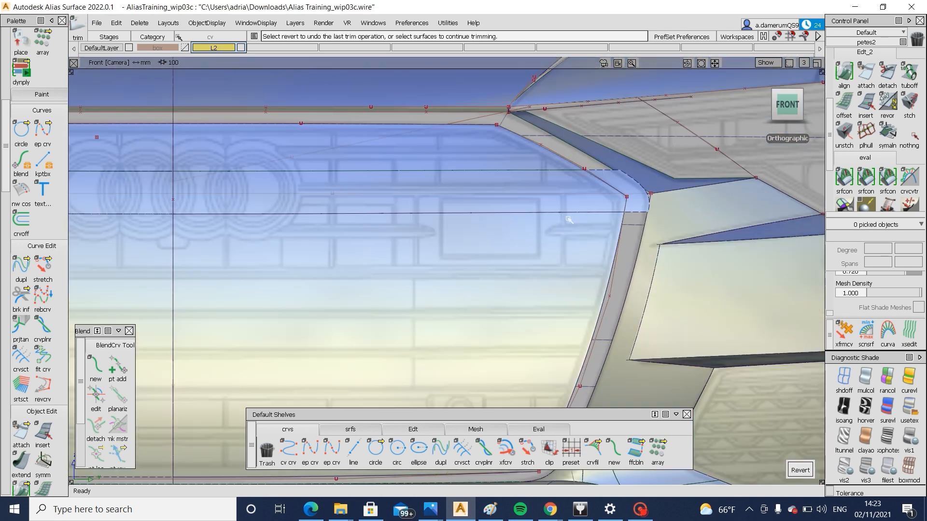
pyautogui.keyDown('alt'); pyautogui.keyDown('shift'); pyautogui.moveTo(618, 193); pyautogui.dragTo(649, 214, button='right'); pyautogui.keyUp('shift'); pyautogui.keyUp('alt')
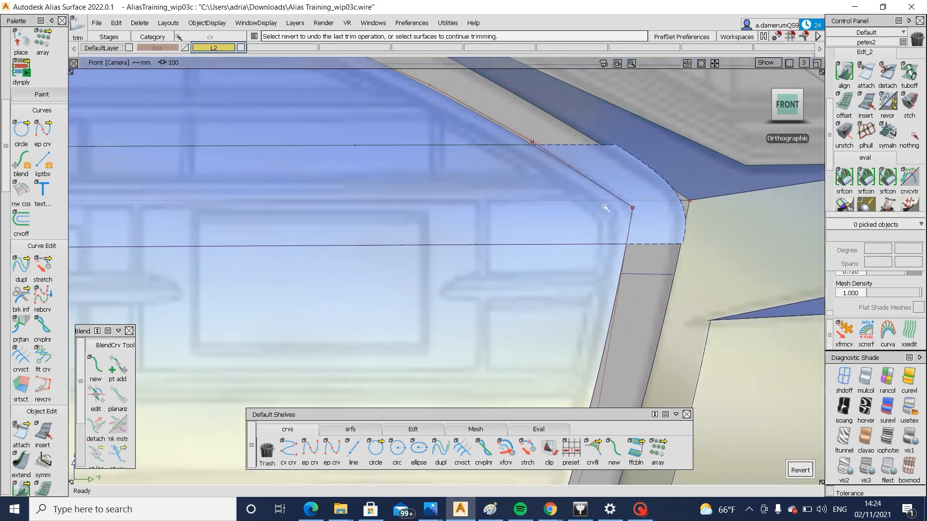
pyautogui.moveTo(604, 210)
pyautogui.keyDown('ctrl'); pyautogui.keyDown('shift'); pyautogui.mouseDown()
pyautogui.moveTo(652, 216)
pyautogui.moveTo(621, 197)
pyautogui.mouseUp(); pyautogui.keyUp('shift'); pyautogui.keyUp('ctrl')
pyautogui.moveTo(660, 278)
pyautogui.keyDown('alt'); pyautogui.keyDown('shift'); pyautogui.mouseDown(button='right')
pyautogui.moveTo(650, 280)
pyautogui.moveTo(646, 231)
pyautogui.mouseUp(button='right'); pyautogui.keyUp('shift'); pyautogui.keyUp('alt')
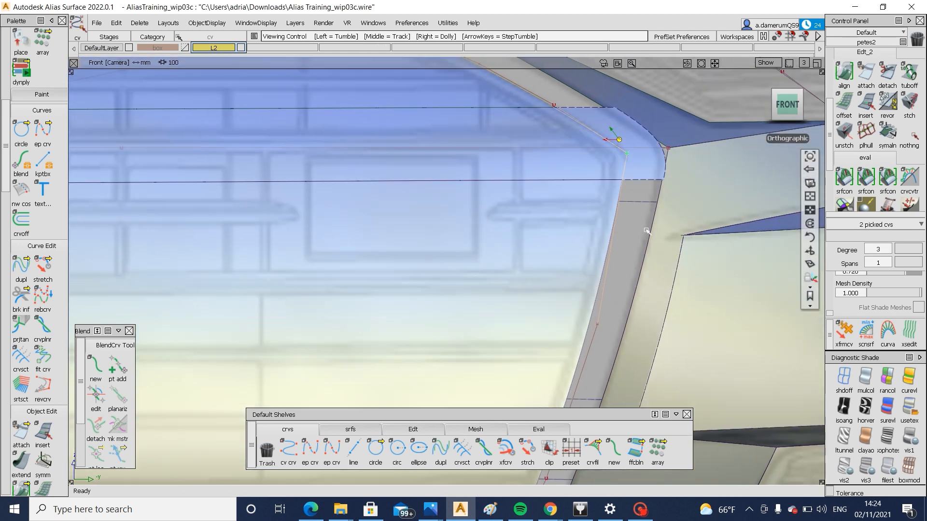
pyautogui.keyDown('alt'); pyautogui.keyDown('shift'); pyautogui.moveTo(646, 231); pyautogui.dragTo(644, 310, button='middle'); pyautogui.keyUp('shift'); pyautogui.keyUp('alt')
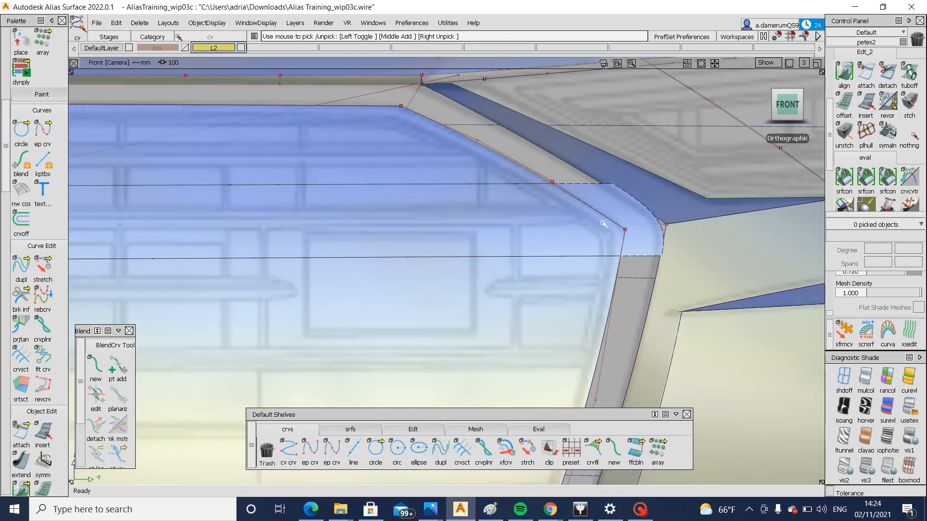
pyautogui.keyDown('ctrl'); pyautogui.keyDown('shift'); pyautogui.moveTo(618, 208); pyautogui.dragTo(573, 233, button='middle'); pyautogui.keyUp('shift'); pyautogui.keyUp('ctrl')
pyautogui.click(523, 221)
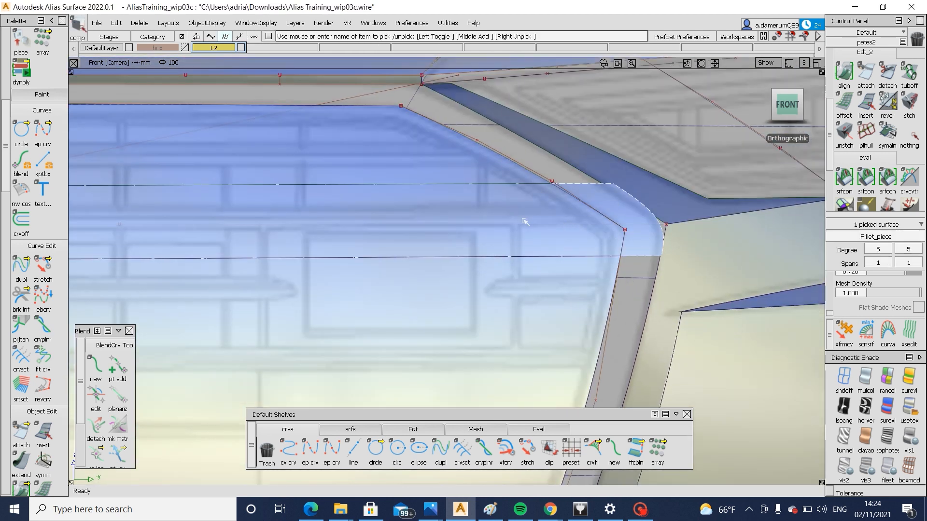
pyautogui.press('space')
pyautogui.click(593, 212)
# Select the grille's fillet surface in the perspective view and mirror a duplicate of it across the centreline
pyautogui.moveTo(609, 220)
pyautogui.keyDown('ctrl'); pyautogui.keyDown('shift'); pyautogui.mouseDown()
pyautogui.moveTo(480, 252)
pyautogui.moveTo(490, 256)
pyautogui.mouseUp(); pyautogui.keyUp('shift'); pyautogui.keyUp('ctrl')
pyautogui.keyDown('ctrl'); pyautogui.keyDown('shift'); pyautogui.moveTo(593, 268); pyautogui.dragTo(596, 231); pyautogui.keyUp('shift'); pyautogui.keyUp('ctrl')
pyautogui.click(589, 234)
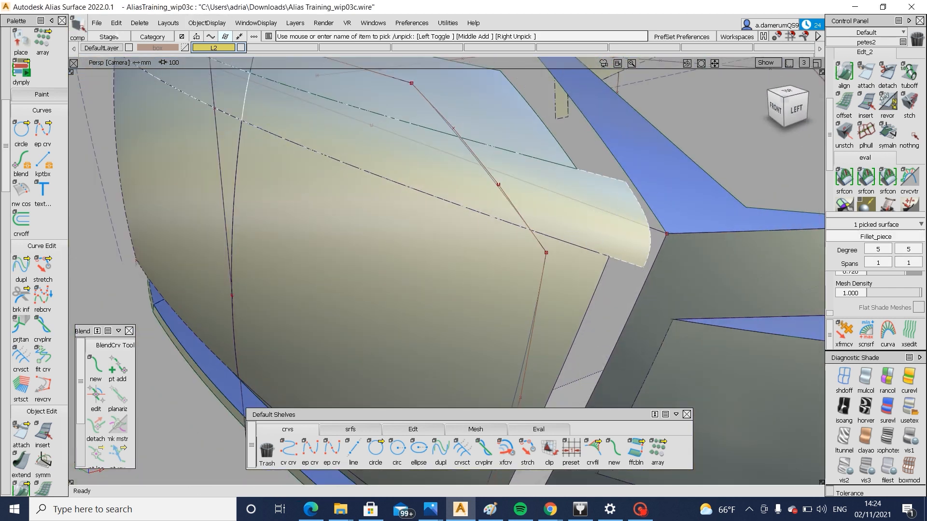
pyautogui.click(116, 22)
pyautogui.moveTo(155, 126)
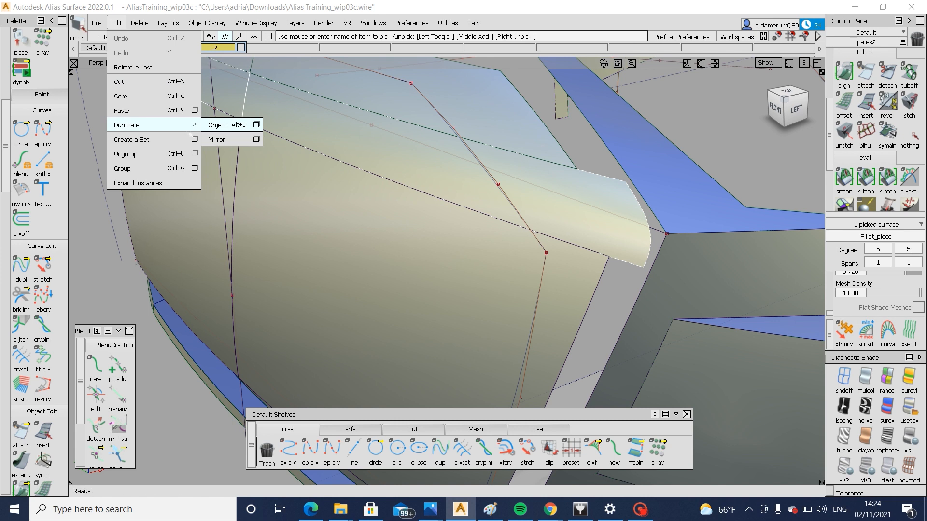
pyautogui.click(233, 145)
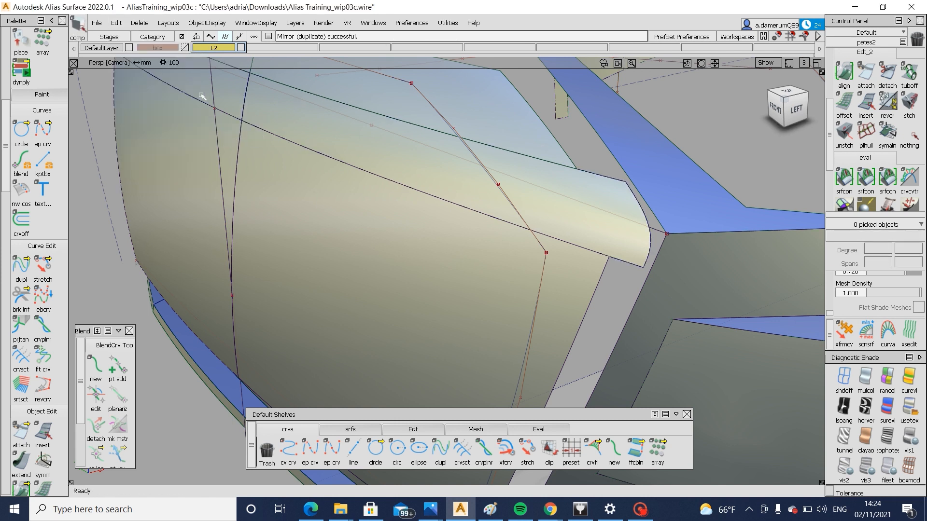
# Turn off symmetry for layer L2 and delete the original fillet piece on the far side of the centreline
pyautogui.click(253, 97)
pyautogui.click(261, 98)
pyautogui.keyDown('ctrl'); pyautogui.keyDown('shift'); pyautogui.moveTo(266, 98); pyautogui.dragTo(252, 53); pyautogui.keyUp('shift'); pyautogui.keyUp('ctrl')
pyautogui.click(234, 88)
pyautogui.rightClick(207, 47)
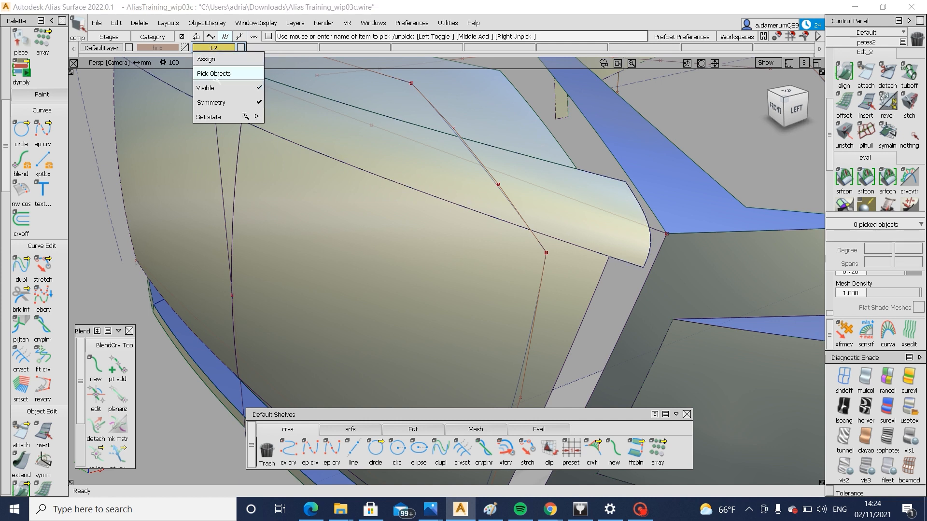
pyautogui.click(224, 103)
pyautogui.keyDown('alt'); pyautogui.keyDown('shift'); pyautogui.moveTo(309, 130); pyautogui.dragTo(283, 135, button='right'); pyautogui.keyUp('shift'); pyautogui.keyUp('alt')
pyautogui.keyDown('alt'); pyautogui.keyDown('shift'); pyautogui.moveTo(283, 135); pyautogui.dragTo(319, 140); pyautogui.keyUp('shift'); pyautogui.keyUp('alt')
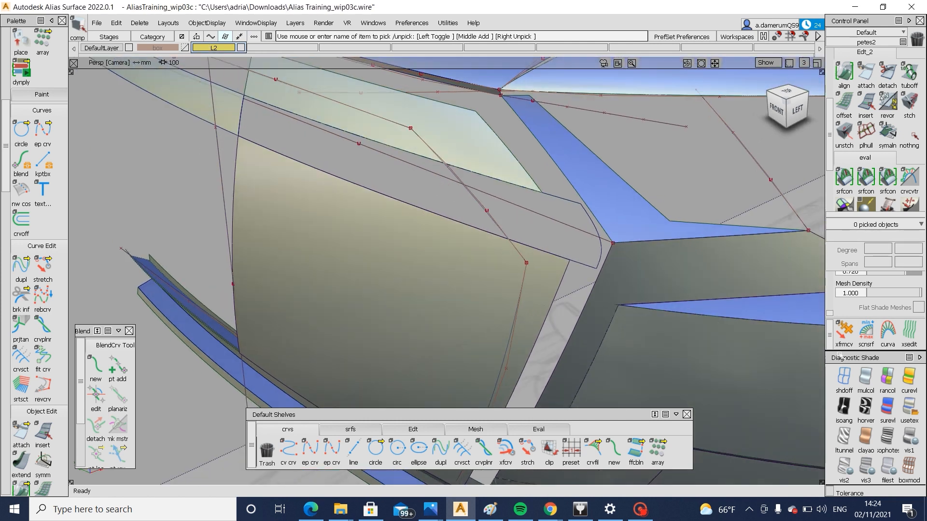
pyautogui.click(233, 125)
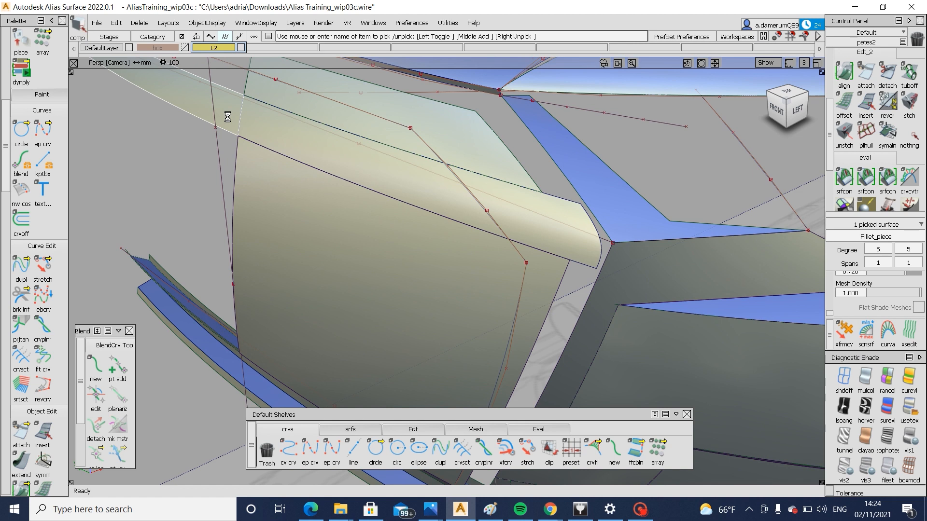
pyautogui.press('Delete')
# Turn symmetry back on for layer L2 and pick the mirrored fillet piece at the grille corner
pyautogui.rightClick(212, 46)
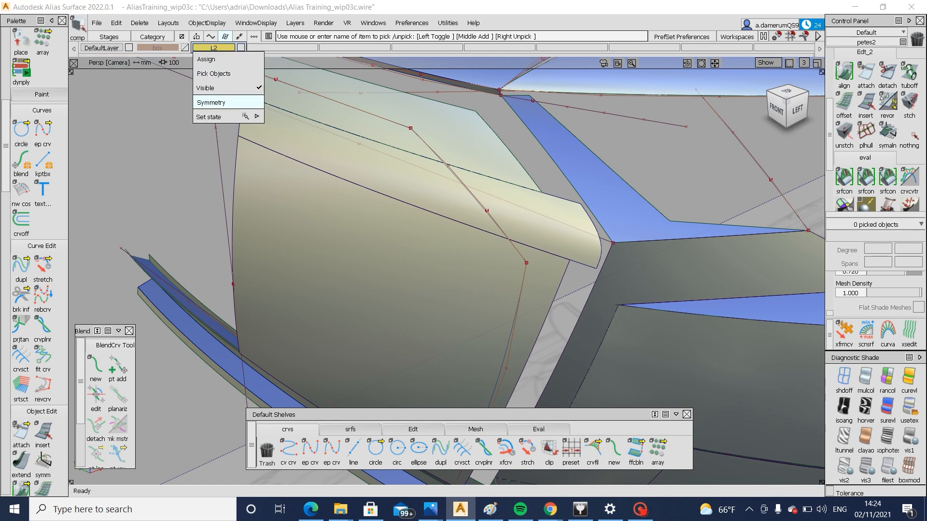
pyautogui.click(224, 102)
pyautogui.click(538, 216)
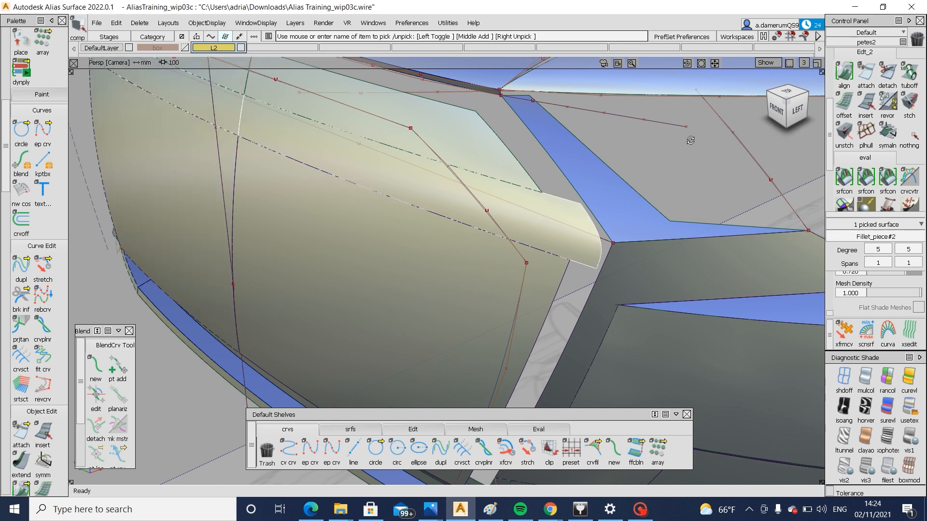
# Project the grille frame curve from the front view onto the mirrored fillet piece and inspect it in perspective
pyautogui.click(776, 109)
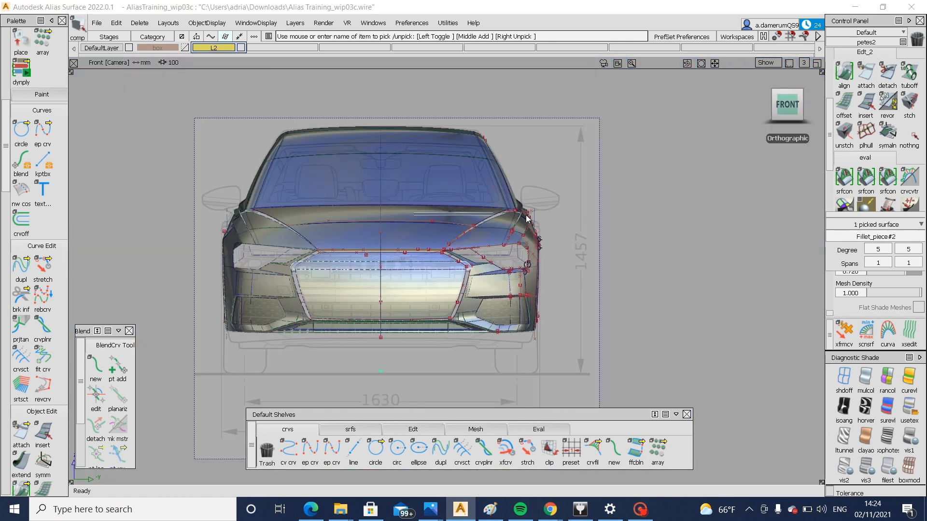
pyautogui.keyDown('ctrl'); pyautogui.keyDown('shift'); pyautogui.moveTo(527, 217); pyautogui.dragTo(531, 217, button='middle'); pyautogui.keyUp('shift'); pyautogui.keyUp('ctrl')
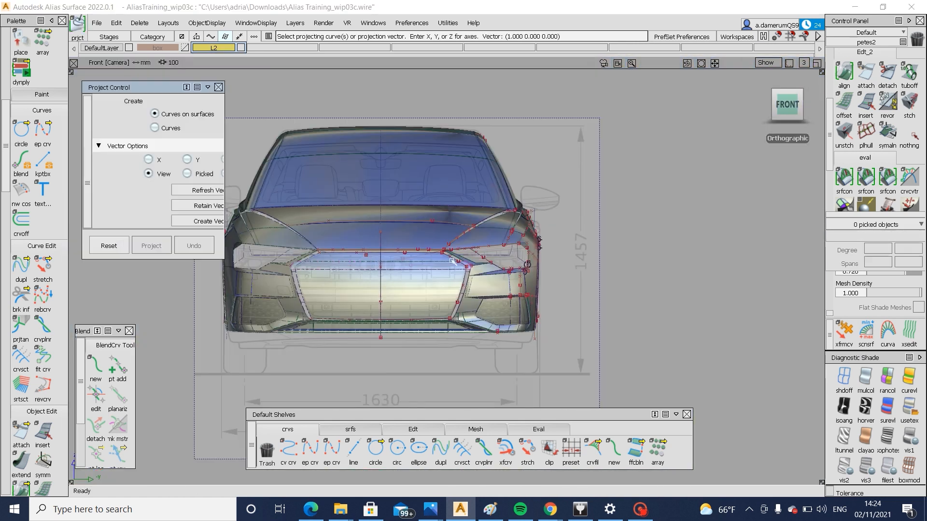
pyautogui.keyDown('alt'); pyautogui.keyDown('shift'); pyautogui.moveTo(453, 258); pyautogui.dragTo(517, 280, button='right'); pyautogui.keyUp('shift'); pyautogui.keyUp('alt')
pyautogui.click(500, 288)
pyautogui.keyDown('alt'); pyautogui.keyDown('shift'); pyautogui.moveTo(499, 288); pyautogui.dragTo(485, 325); pyautogui.keyUp('shift'); pyautogui.keyUp('alt')
pyautogui.keyDown('alt'); pyautogui.keyDown('shift'); pyautogui.moveTo(531, 306); pyautogui.dragTo(555, 314, button='right'); pyautogui.keyUp('shift'); pyautogui.keyUp('alt')
pyautogui.keyDown('ctrl'); pyautogui.keyDown('shift'); pyautogui.moveTo(532, 307); pyautogui.dragTo(541, 308, button='middle'); pyautogui.keyUp('shift'); pyautogui.keyUp('ctrl')
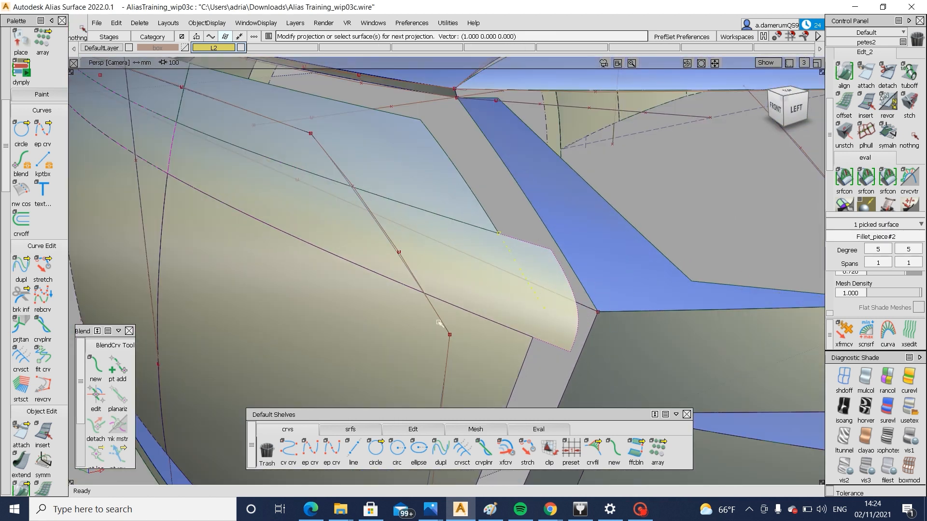
pyautogui.keyDown('alt'); pyautogui.keyDown('shift'); pyautogui.moveTo(442, 327); pyautogui.dragTo(652, 277); pyautogui.keyUp('shift'); pyautogui.keyUp('alt')
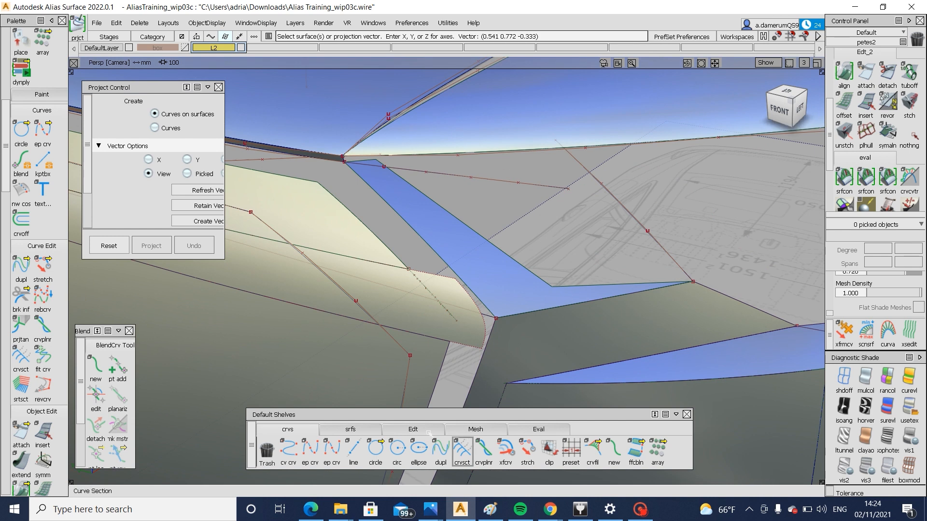
# Start a surface fillet and check the bumper shape below the headlamp in the Audi A6 front-view photo in Photos
pyautogui.click(350, 429)
pyautogui.click(441, 449)
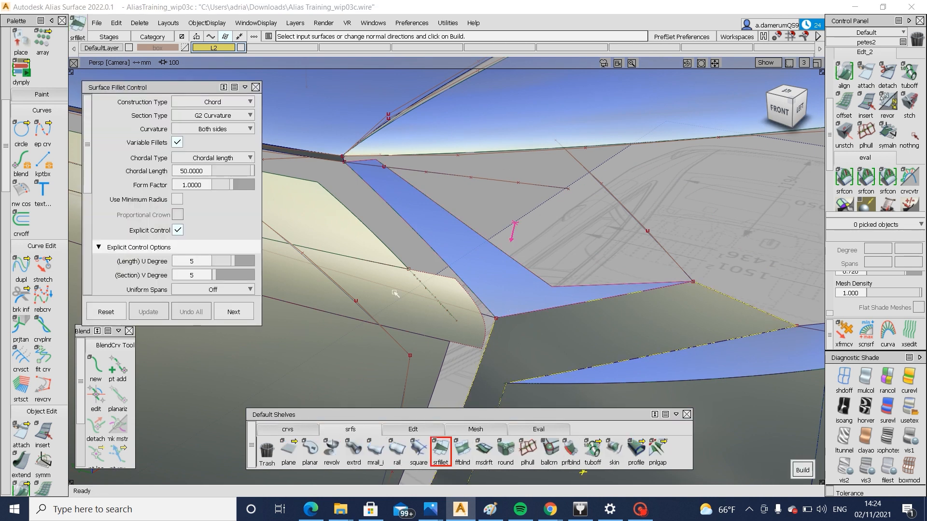
pyautogui.scroll(-3, 171, 202)
pyautogui.scroll(2, 172, 202)
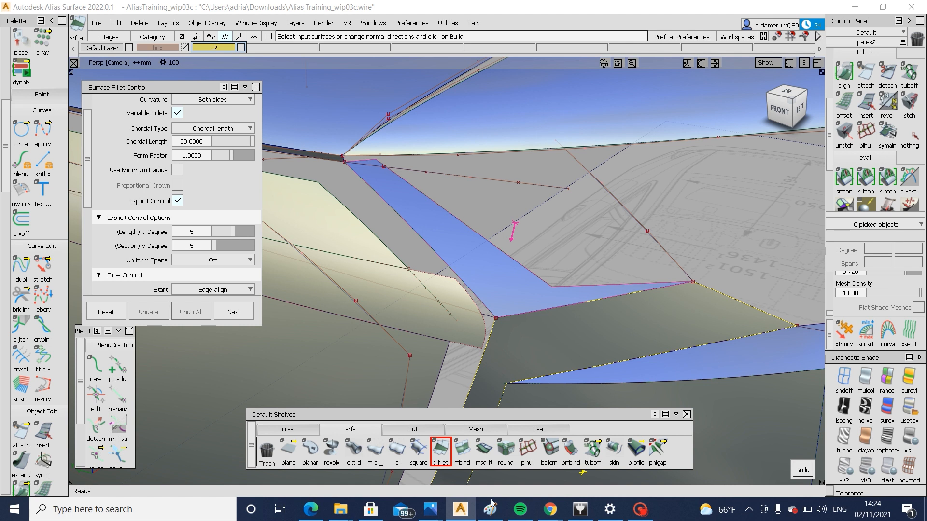
pyautogui.moveTo(430, 509)
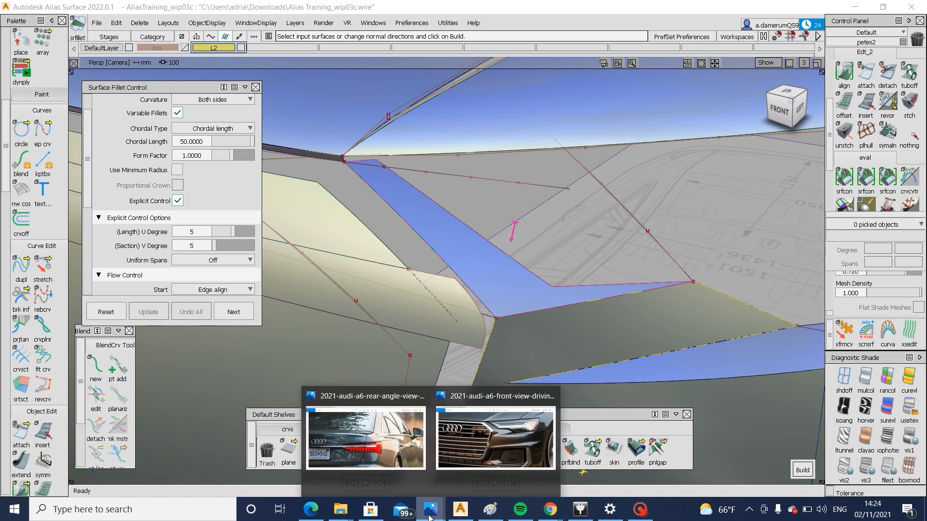
pyautogui.click(494, 437)
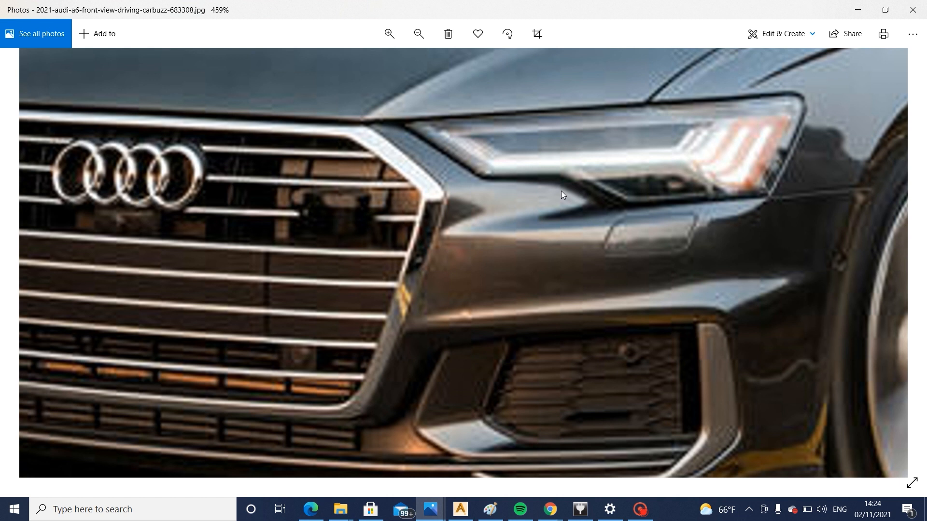
pyautogui.moveTo(461, 510)
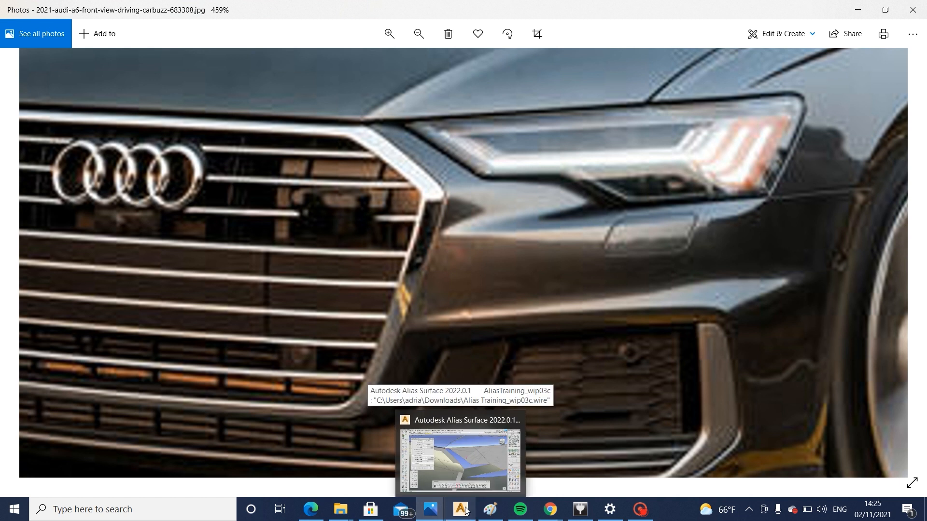
pyautogui.click(462, 456)
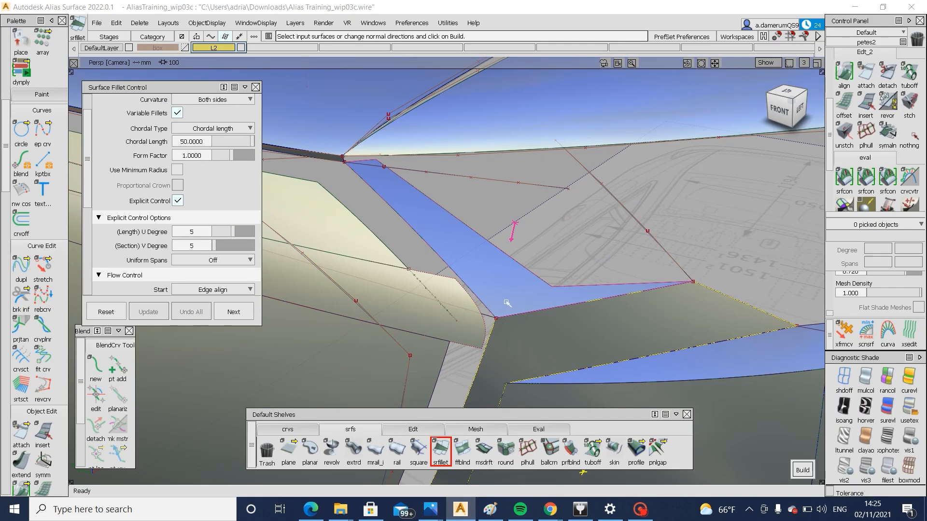
# Build a surface fillet between the strip beside the grille and the bumper surface under the headlamp, with chordal length 30
pyautogui.keyDown('alt'); pyautogui.keyDown('shift'); pyautogui.moveTo(504, 311); pyautogui.dragTo(543, 328); pyautogui.keyUp('shift'); pyautogui.keyUp('alt')
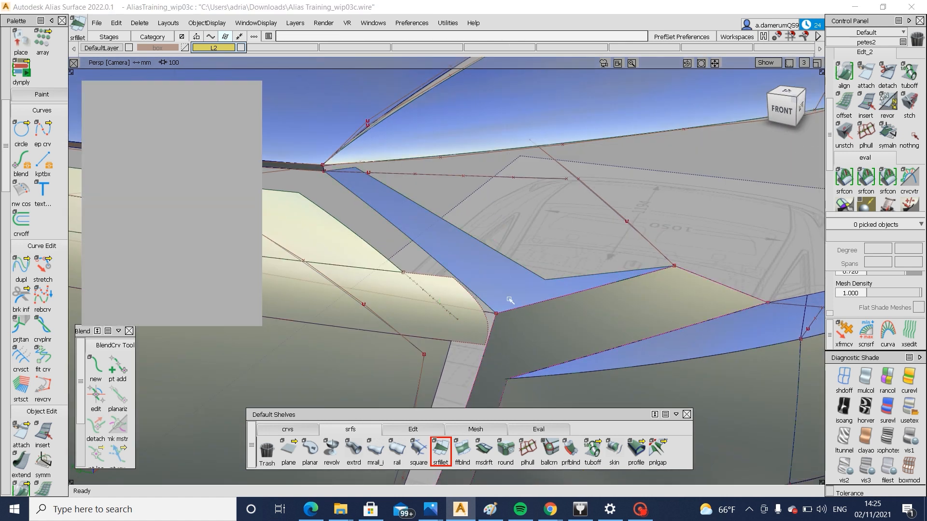
pyautogui.click(510, 301)
pyautogui.keyDown('alt'); pyautogui.keyDown('shift'); pyautogui.moveTo(510, 300); pyautogui.dragTo(555, 309); pyautogui.keyUp('shift'); pyautogui.keyUp('alt')
pyautogui.keyDown('alt'); pyautogui.keyDown('shift'); pyautogui.moveTo(570, 309); pyautogui.dragTo(571, 276, button='right'); pyautogui.keyUp('shift'); pyautogui.keyUp('alt')
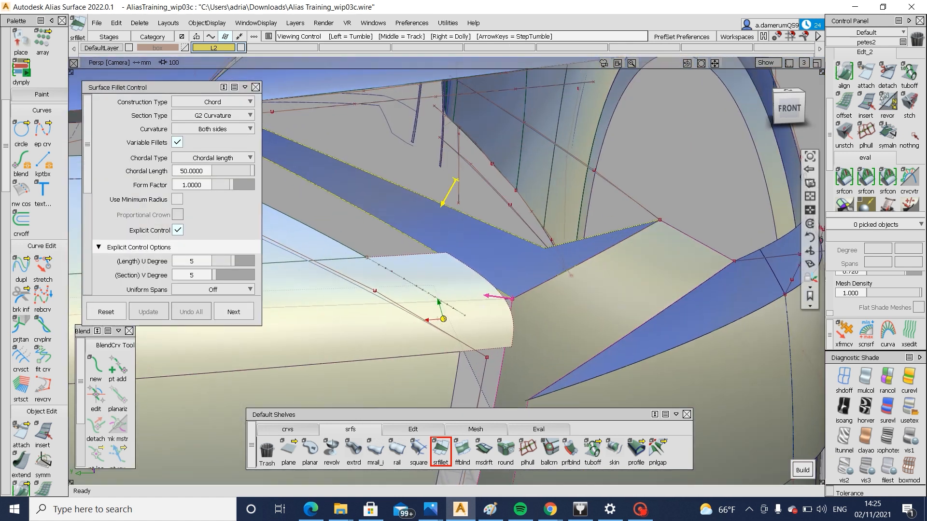
pyautogui.click(803, 177)
pyautogui.moveTo(203, 171); pyautogui.dragTo(152, 171)
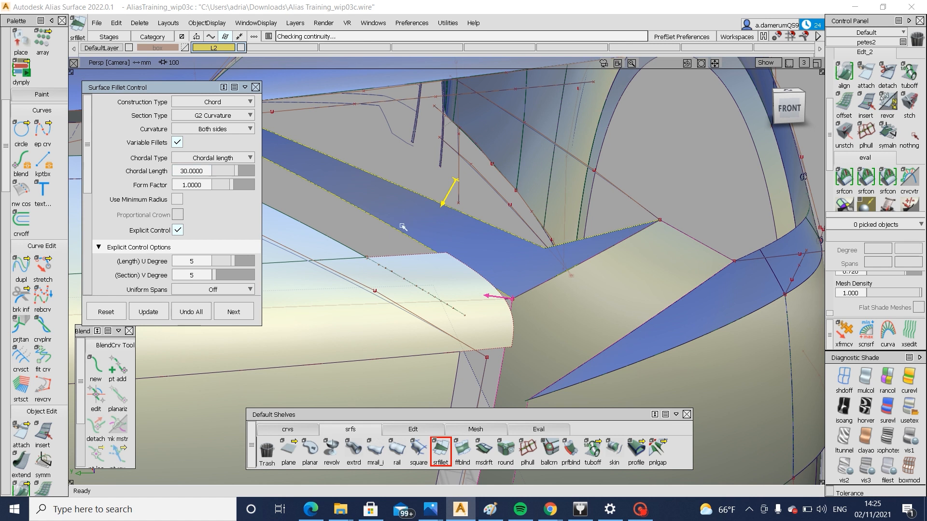
# Set the end flow control of the headlamp-side fillet to Extend and inspect its ends
pyautogui.keyDown('alt'); pyautogui.keyDown('shift'); pyautogui.moveTo(540, 259); pyautogui.dragTo(508, 280); pyautogui.keyUp('shift'); pyautogui.keyUp('alt')
pyautogui.scroll(-3, 170, 229)
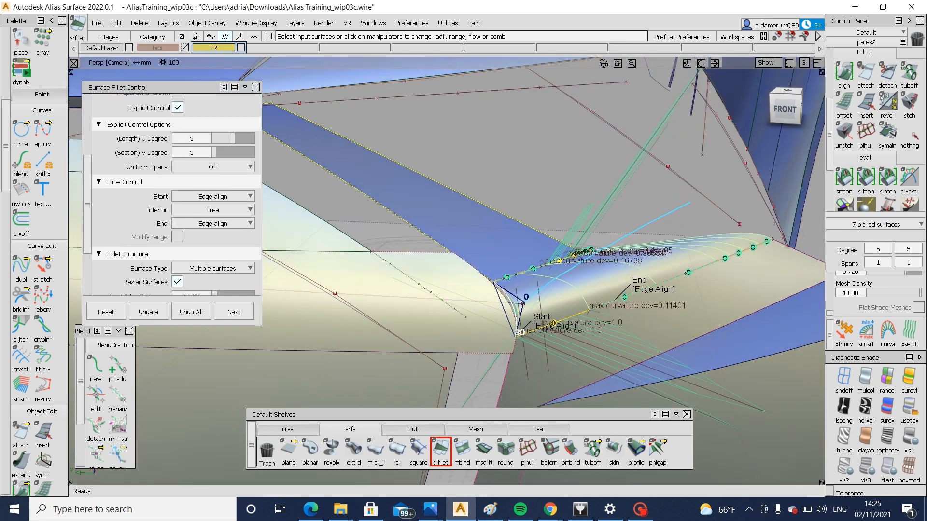
pyautogui.click(197, 197)
pyautogui.click(213, 224)
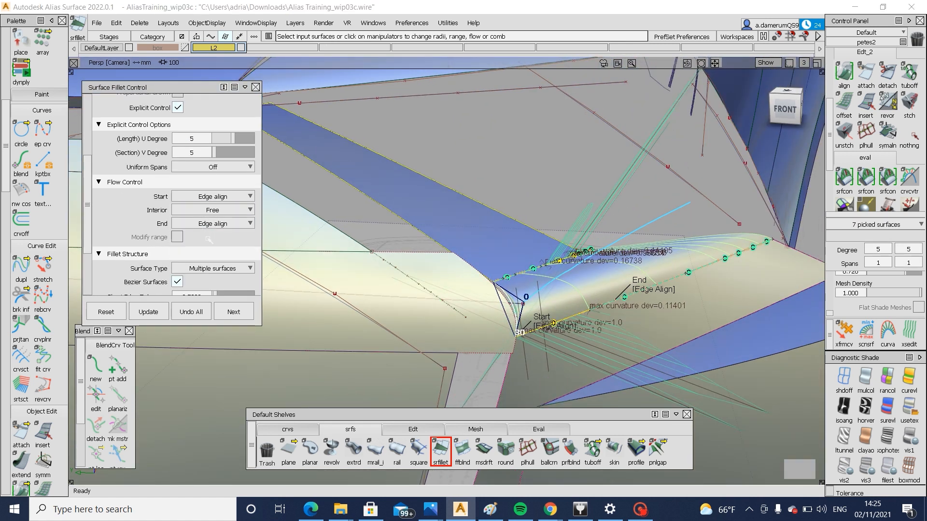
pyautogui.click(213, 223)
pyautogui.click(213, 248)
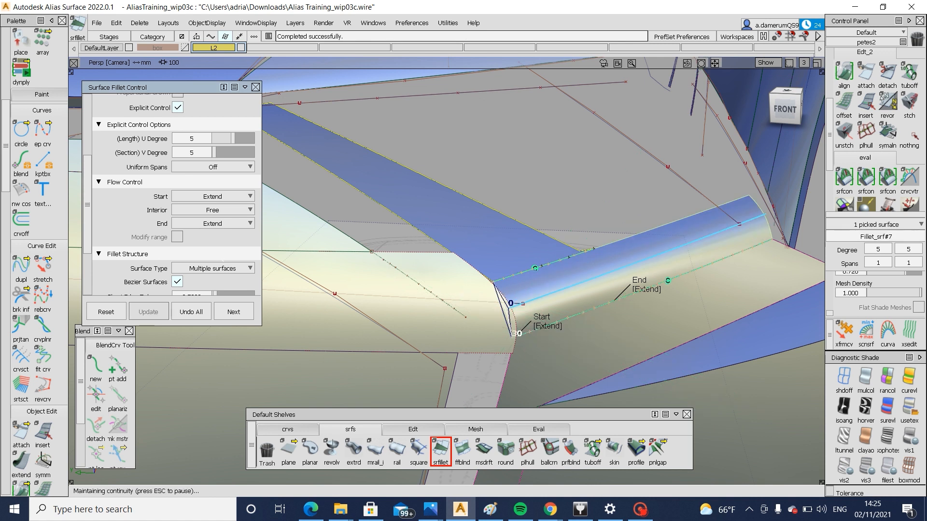
pyautogui.click(545, 327)
pyautogui.keyDown('ctrl'); pyautogui.keyDown('shift'); pyautogui.moveTo(631, 358); pyautogui.dragTo(755, 212); pyautogui.keyUp('shift'); pyautogui.keyUp('ctrl')
# Compare the new fillet with the headlamp's lower outline curve in the front view, picking each in turn
pyautogui.click(758, 211)
pyautogui.click(785, 109)
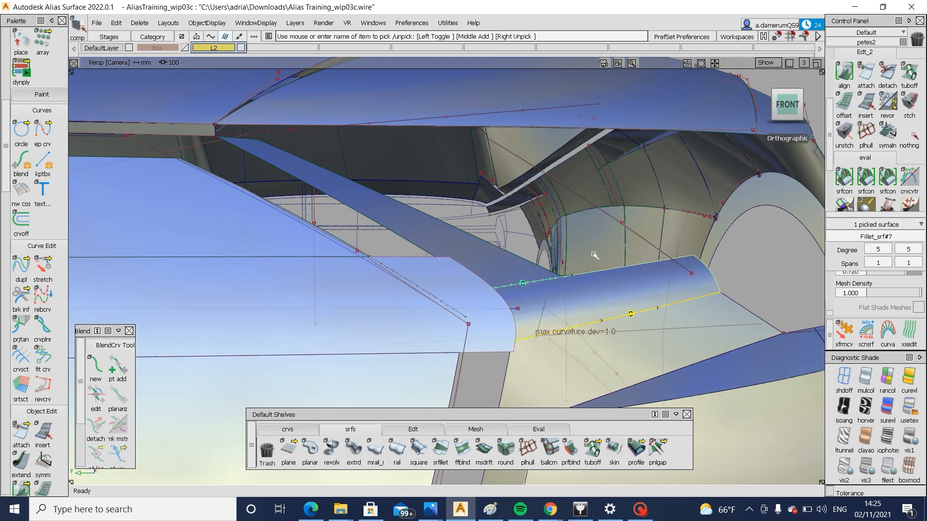
pyautogui.keyDown('ctrl'); pyautogui.keyDown('shift'); pyautogui.moveTo(648, 266); pyautogui.dragTo(685, 309); pyautogui.keyUp('shift'); pyautogui.keyUp('ctrl')
pyautogui.click(720, 279)
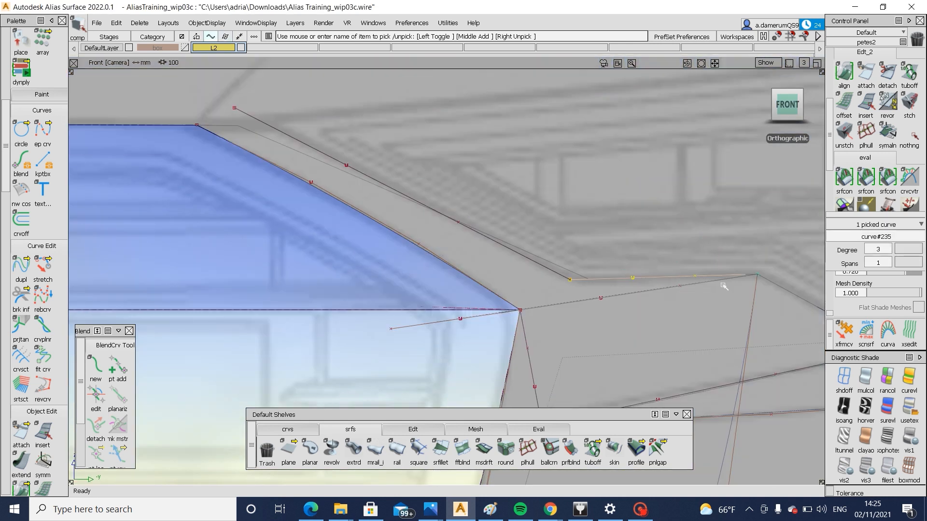
pyautogui.keyDown('ctrl'); pyautogui.keyDown('shift'); pyautogui.moveTo(771, 284); pyautogui.dragTo(789, 302); pyautogui.keyUp('shift'); pyautogui.keyUp('ctrl')
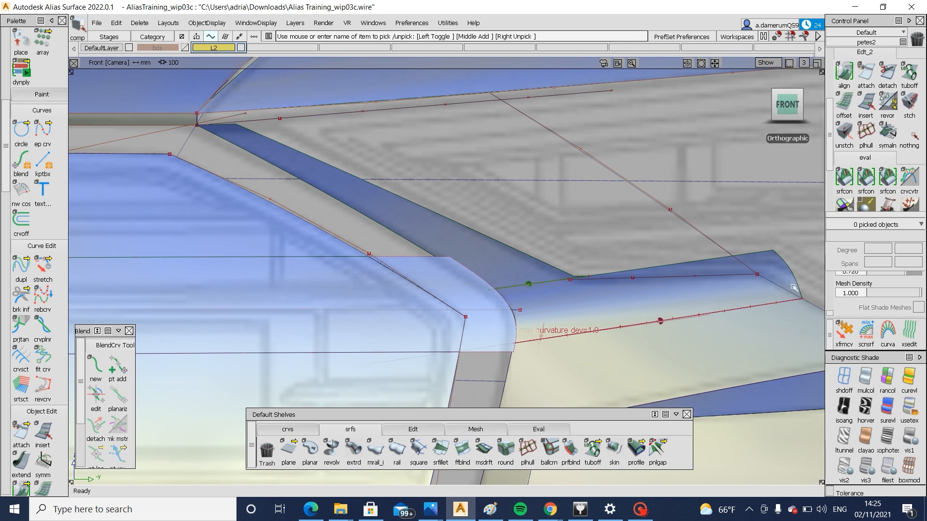
pyautogui.click(647, 296)
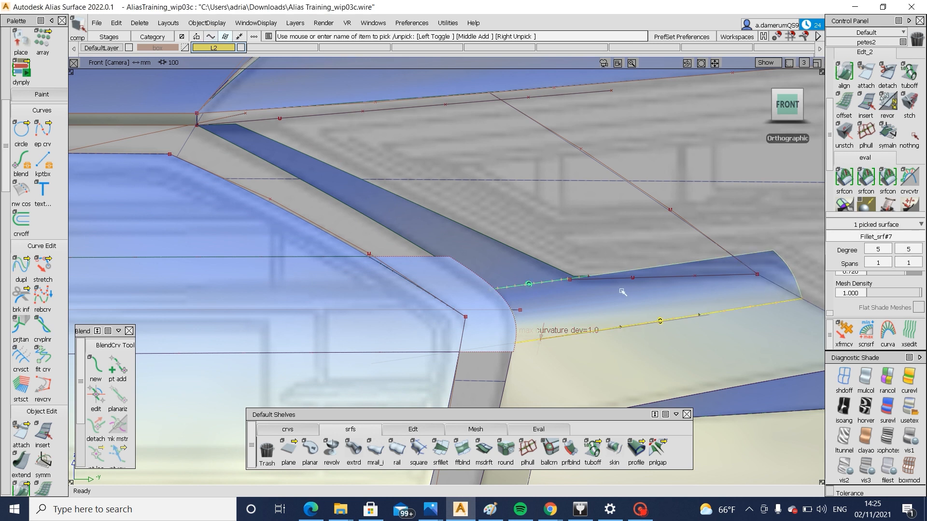
# Try to project the headlamp outline curves from the front view onto the new fillet
pyautogui.keyDown('alt'); pyautogui.keyDown('shift'); pyautogui.moveTo(635, 314); pyautogui.dragTo(752, 277, button='right'); pyautogui.keyUp('shift'); pyautogui.keyUp('alt')
pyautogui.keyDown('alt'); pyautogui.keyDown('shift'); pyautogui.moveTo(751, 277); pyautogui.dragTo(502, 295, button='middle'); pyautogui.keyUp('shift'); pyautogui.keyUp('alt')
pyautogui.keyDown('ctrl'); pyautogui.keyDown('shift'); pyautogui.moveTo(502, 296); pyautogui.dragTo(569, 307); pyautogui.keyUp('shift'); pyautogui.keyUp('ctrl')
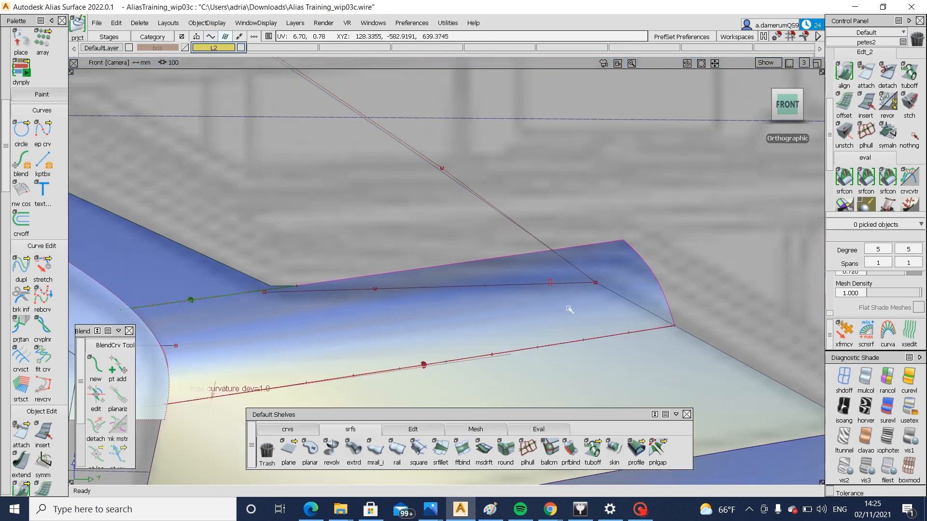
pyautogui.click(625, 301)
pyautogui.press('space')
pyautogui.keyDown('ctrl'); pyautogui.keyDown('shift'); pyautogui.moveTo(500, 281); pyautogui.dragTo(467, 294); pyautogui.keyUp('shift'); pyautogui.keyUp('ctrl')
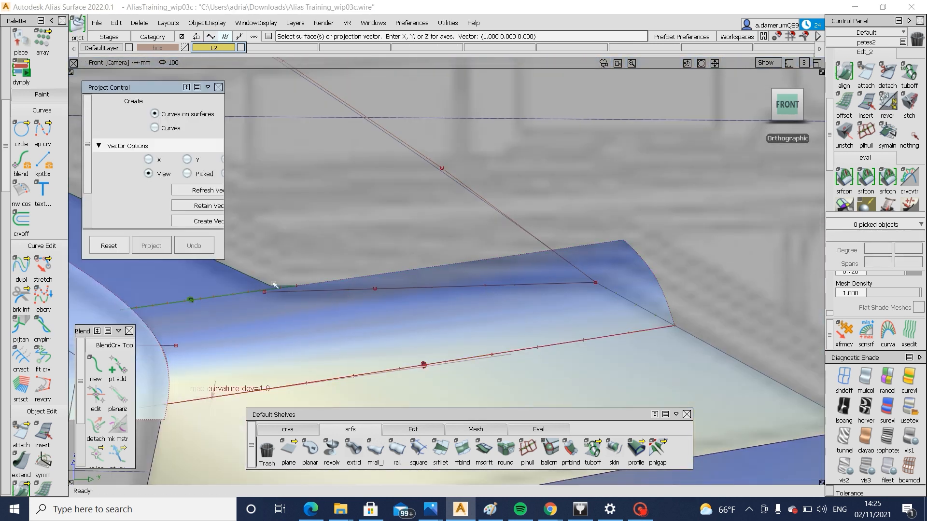
pyautogui.keyDown('alt'); pyautogui.keyDown('shift'); pyautogui.moveTo(290, 288); pyautogui.dragTo(336, 314, button='right'); pyautogui.keyUp('shift'); pyautogui.keyUp('alt')
pyautogui.keyDown('ctrl'); pyautogui.keyDown('shift'); pyautogui.moveTo(647, 323); pyautogui.dragTo(662, 120); pyautogui.keyUp('shift'); pyautogui.keyUp('ctrl')
pyautogui.hotkey('ctrl', 'z')
pyautogui.hotkey('ctrl', 'z')
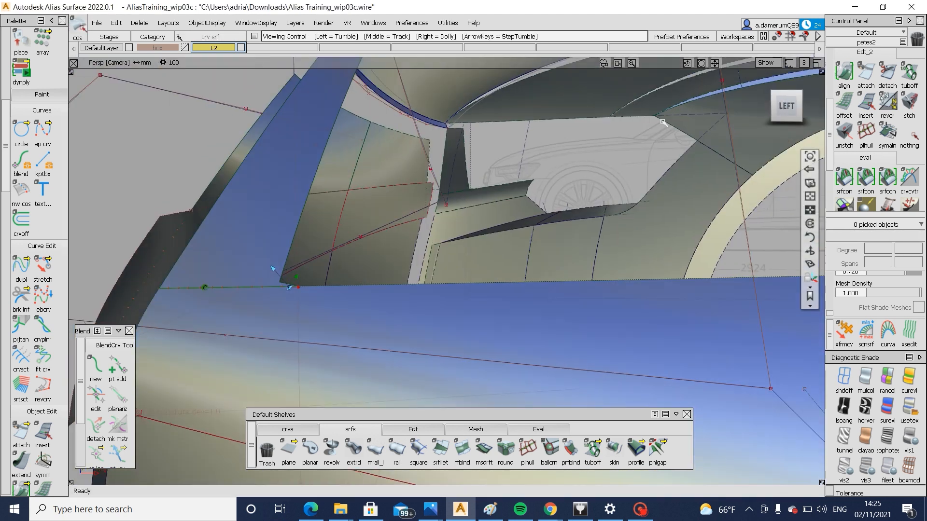
# Try to project the headlamp outline from the left view onto the new fillet and trim it
pyautogui.click(786, 105)
pyautogui.keyDown('ctrl'); pyautogui.keyDown('shift'); pyautogui.moveTo(395, 325); pyautogui.dragTo(386, 332); pyautogui.keyUp('shift'); pyautogui.keyUp('ctrl')
pyautogui.click(383, 320)
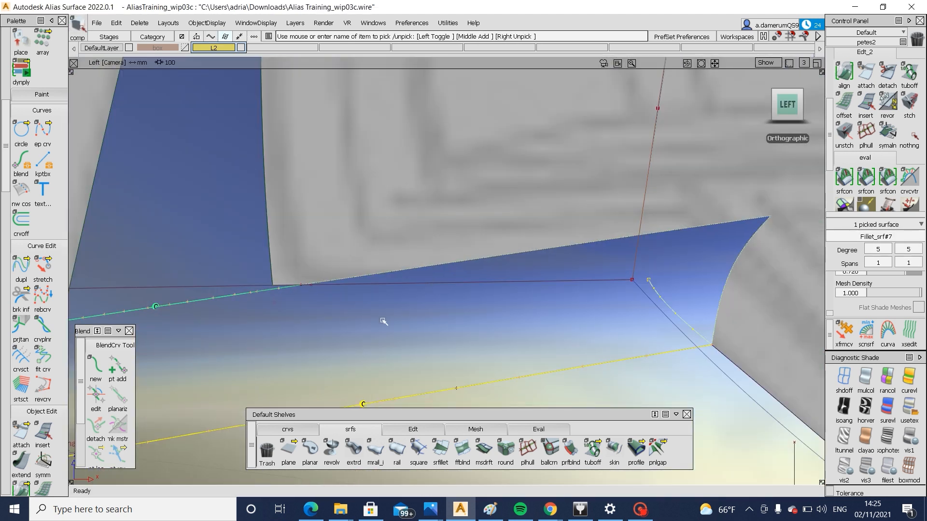
pyautogui.keyDown('ctrl'); pyautogui.keyDown('shift'); pyautogui.moveTo(384, 320); pyautogui.dragTo(480, 318, button='right'); pyautogui.keyUp('shift'); pyautogui.keyUp('ctrl')
pyautogui.click(468, 284)
pyautogui.keyDown('ctrl'); pyautogui.keyDown('shift'); pyautogui.moveTo(562, 261); pyautogui.dragTo(443, 345, button='right'); pyautogui.keyUp('shift'); pyautogui.keyUp('ctrl')
pyautogui.click(460, 334)
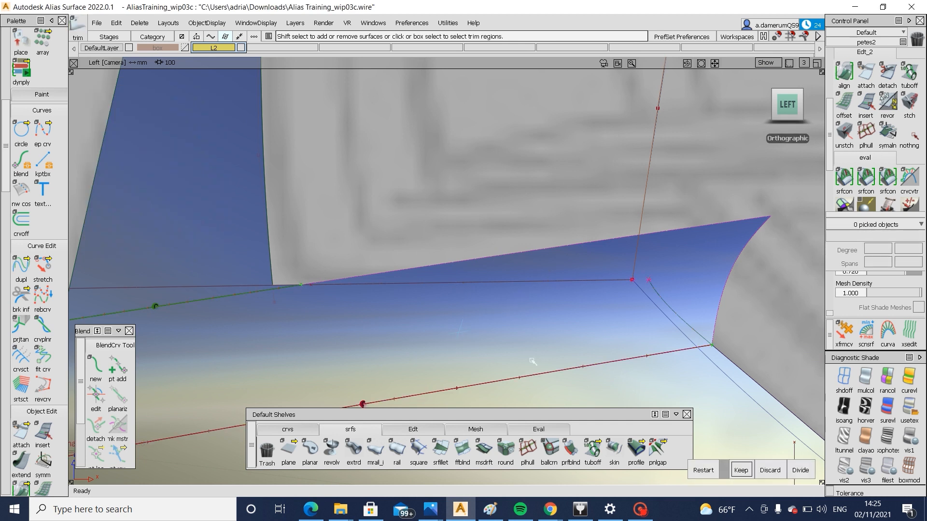
# Undo the trim attempt and the curves projected onto the headlamp-side fillet
pyautogui.hotkey('ctrl', 'z')
pyautogui.keyDown('alt'); pyautogui.keyDown('shift'); pyautogui.moveTo(650, 284); pyautogui.dragTo(688, 340, button='right'); pyautogui.keyUp('shift'); pyautogui.keyUp('alt')
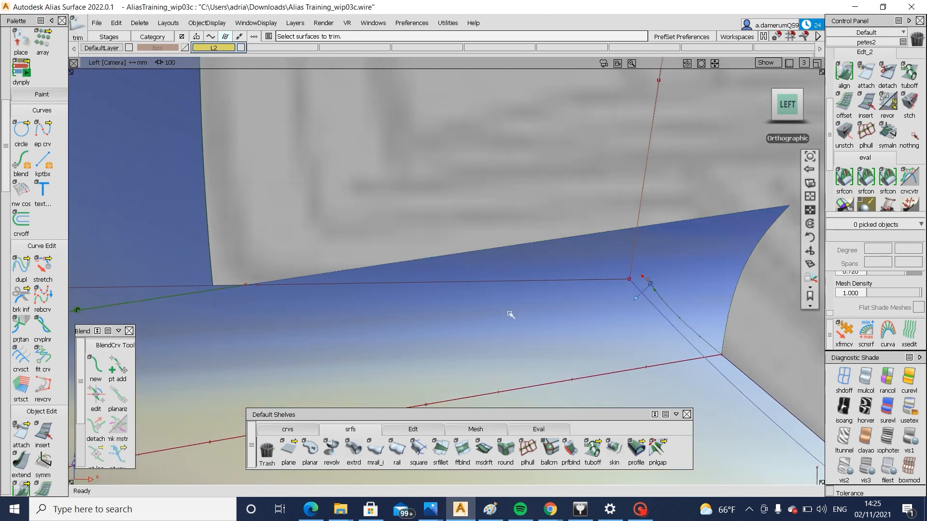
pyautogui.keyDown('alt'); pyautogui.keyDown('shift'); pyautogui.moveTo(511, 315); pyautogui.dragTo(578, 363); pyautogui.keyUp('shift'); pyautogui.keyUp('alt')
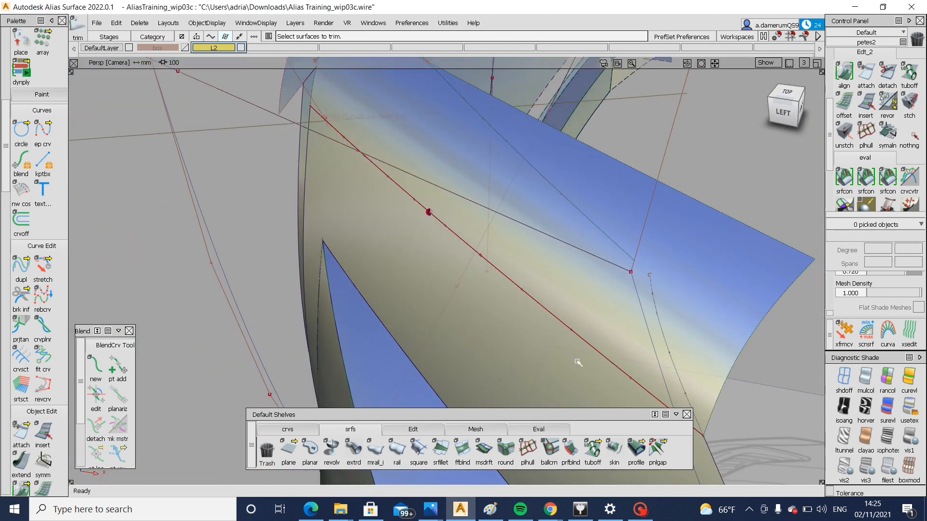
pyautogui.hotkey('ctrl', 'z')
pyautogui.hotkey('ctrl', 'z')
pyautogui.hotkey('ctrl', 'z')
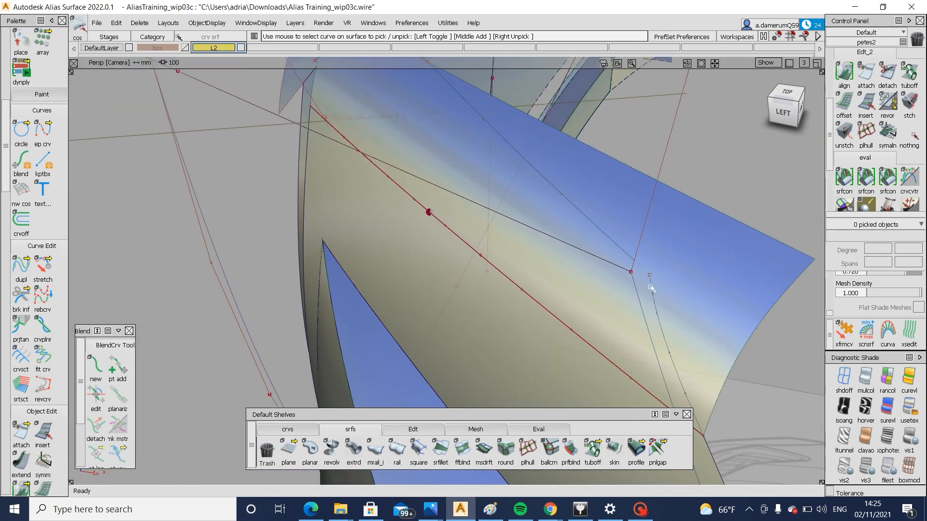
# Project the headlamp outline curves from the left view onto the fillet and trim away the excess outside them
pyautogui.click(783, 112)
pyautogui.keyDown('ctrl'); pyautogui.keyDown('shift'); pyautogui.moveTo(651, 282); pyautogui.dragTo(580, 320); pyautogui.keyUp('shift'); pyautogui.keyUp('ctrl')
pyautogui.moveTo(485, 314)
pyautogui.keyDown('alt'); pyautogui.keyDown('shift'); pyautogui.mouseDown(button='right')
pyautogui.moveTo(503, 319)
pyautogui.moveTo(489, 215)
pyautogui.mouseUp(button='right'); pyautogui.keyUp('shift'); pyautogui.keyUp('alt')
pyautogui.click(462, 263)
pyautogui.keyDown('ctrl'); pyautogui.keyDown('shift'); pyautogui.moveTo(420, 276); pyautogui.dragTo(464, 276, button='middle'); pyautogui.keyUp('shift'); pyautogui.keyUp('ctrl')
pyautogui.click(511, 273)
pyautogui.click(463, 276)
pyautogui.press('space')
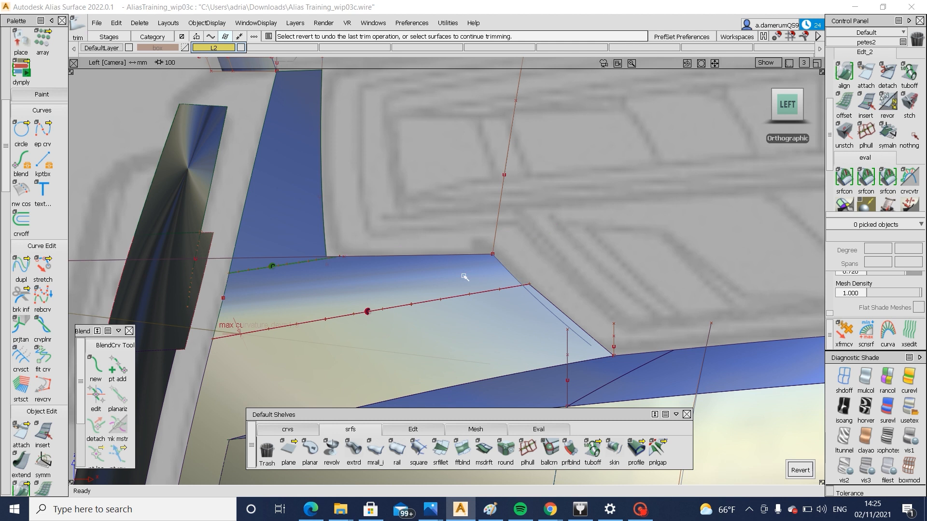
# Project the headlamp's slanted outline curve from the left view onto the bumper surface below the fillet
pyautogui.click(475, 320)
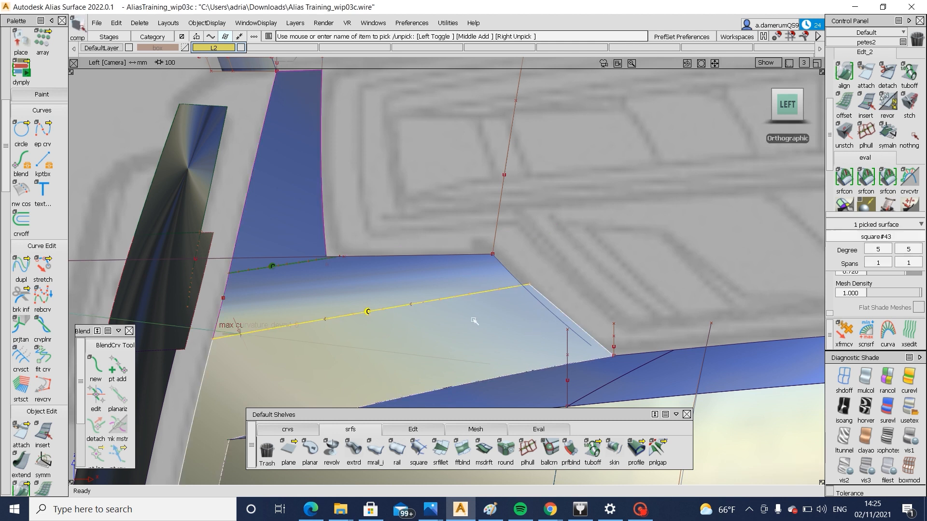
pyautogui.keyDown('ctrl'); pyautogui.keyDown('shift'); pyautogui.moveTo(478, 320); pyautogui.dragTo(577, 316, button='middle'); pyautogui.keyUp('shift'); pyautogui.keyUp('ctrl')
pyautogui.click(568, 325)
pyautogui.keyDown('ctrl'); pyautogui.keyDown('shift'); pyautogui.moveTo(579, 374); pyautogui.dragTo(574, 319, button='middle'); pyautogui.keyUp('shift'); pyautogui.keyUp('ctrl')
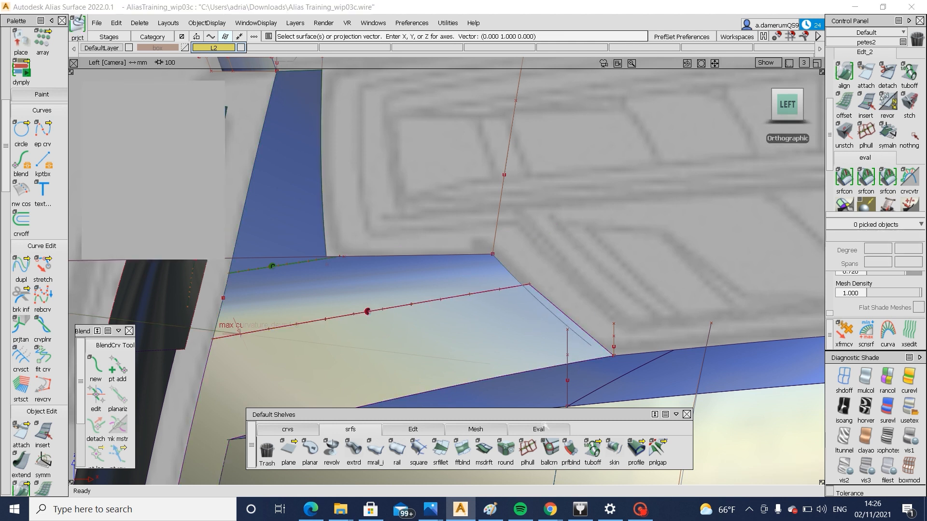
# Extend the projected curve on the bumper surface about 44 mm so it runs past the lower edge
pyautogui.click(433, 428)
pyautogui.click(593, 449)
pyautogui.click(592, 342)
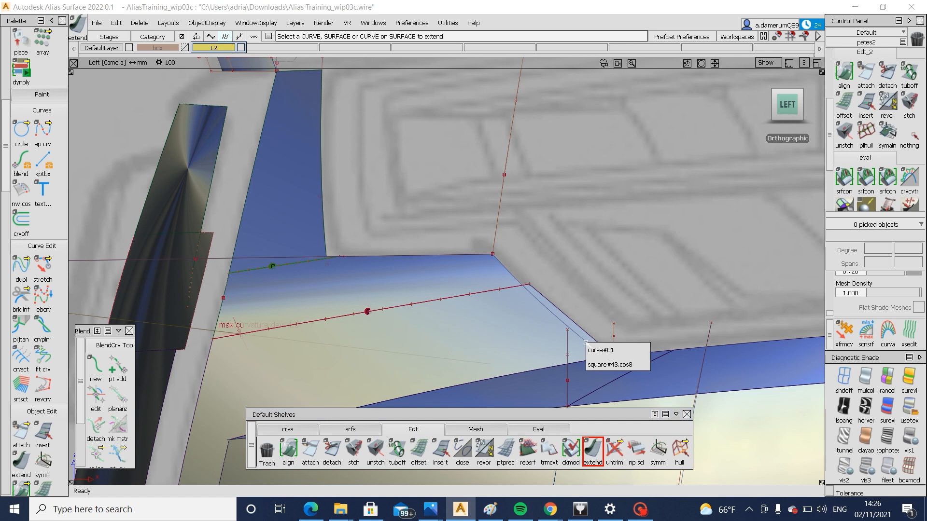
pyautogui.click(628, 364)
pyautogui.moveTo(638, 382); pyautogui.dragTo(629, 372)
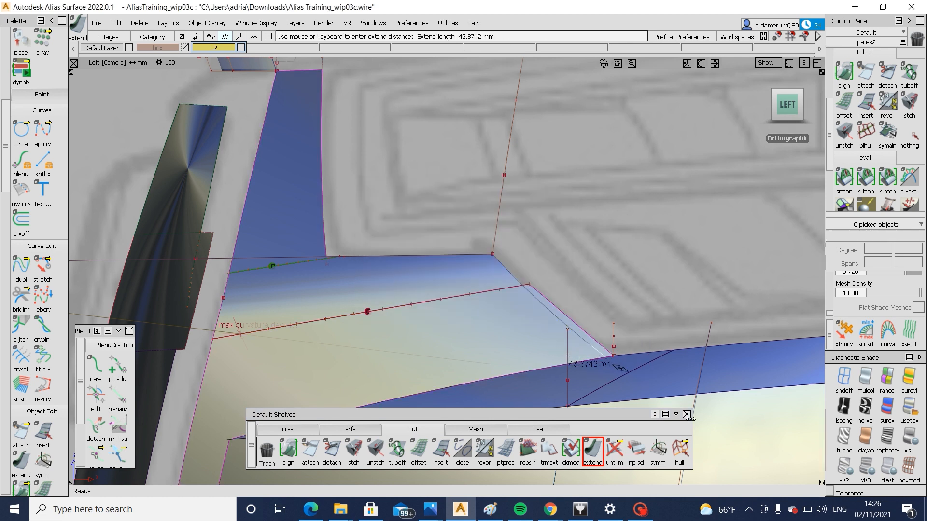
# Trim the bumper surface along the extended curve, removing the narrow strip on the headlamp side
pyautogui.keyDown('ctrl'); pyautogui.keyDown('shift'); pyautogui.moveTo(636, 310); pyautogui.dragTo(521, 347, button='middle'); pyautogui.keyUp('shift'); pyautogui.keyUp('ctrl')
pyautogui.click(521, 345)
pyautogui.click(519, 345)
pyautogui.press('space')
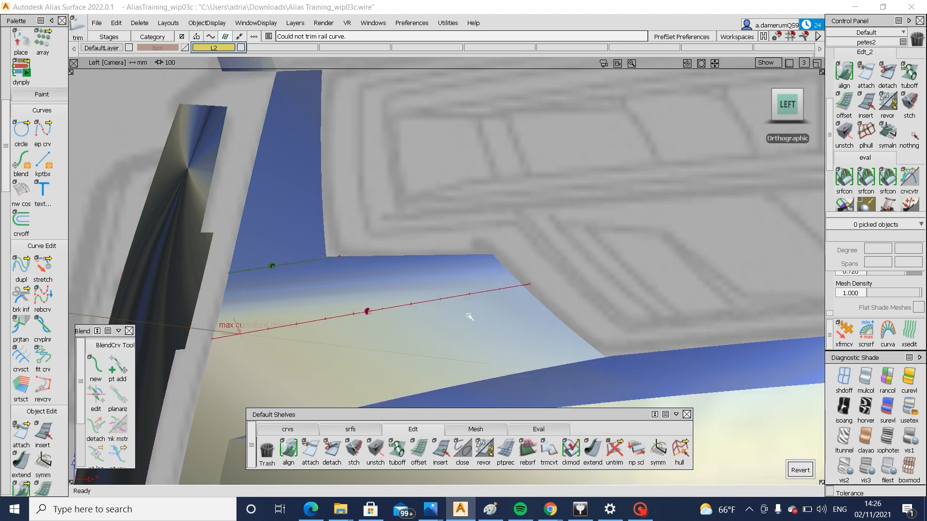
# Examine the trimmed headlamp and grille corner surfaces in perspective from the front and from above
pyautogui.keyDown('alt'); pyautogui.keyDown('shift'); pyautogui.moveTo(470, 317); pyautogui.dragTo(667, 355); pyautogui.keyUp('shift'); pyautogui.keyUp('alt')
pyautogui.keyDown('alt'); pyautogui.keyDown('shift'); pyautogui.moveTo(667, 355); pyautogui.dragTo(483, 317, button='right'); pyautogui.keyUp('shift'); pyautogui.keyUp('alt')
pyautogui.keyDown('alt'); pyautogui.keyDown('shift'); pyautogui.moveTo(482, 316); pyautogui.dragTo(463, 325); pyautogui.keyUp('shift'); pyautogui.keyUp('alt')
pyautogui.scroll(3, 489, 301)
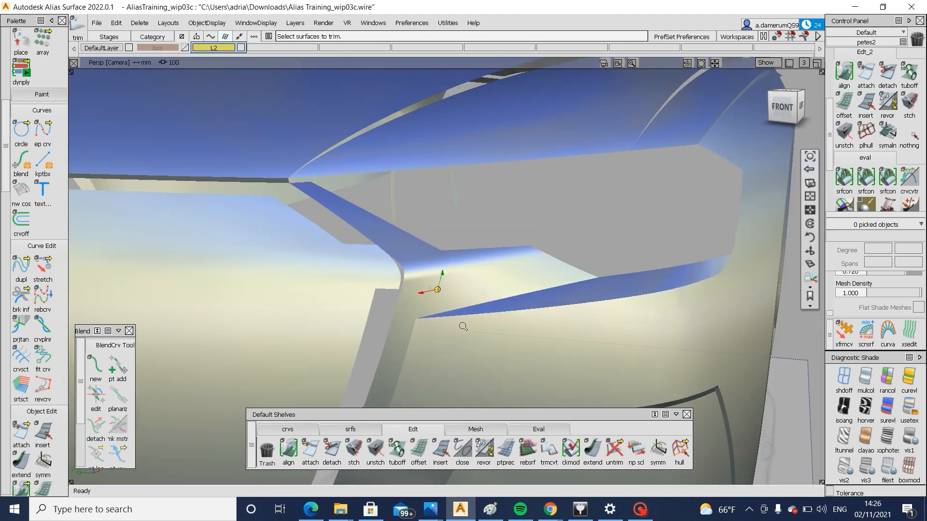
pyautogui.keyDown('alt'); pyautogui.keyDown('shift'); pyautogui.moveTo(464, 324); pyautogui.dragTo(414, 347, button='right'); pyautogui.keyUp('shift'); pyautogui.keyUp('alt')
pyautogui.keyDown('alt'); pyautogui.keyDown('shift'); pyautogui.moveTo(414, 347); pyautogui.dragTo(471, 209); pyautogui.keyUp('shift'); pyautogui.keyUp('alt')
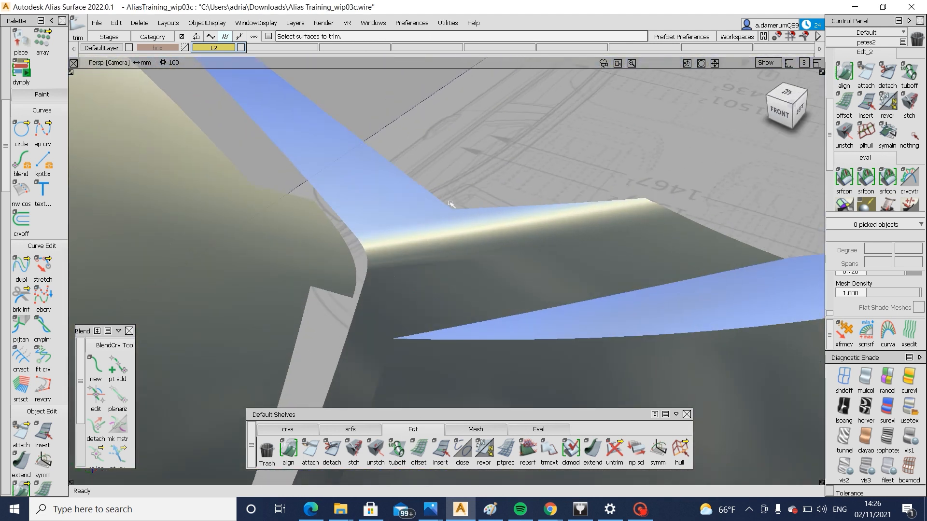
pyautogui.keyDown('alt'); pyautogui.keyDown('shift'); pyautogui.moveTo(449, 209); pyautogui.dragTo(441, 263); pyautogui.keyUp('shift'); pyautogui.keyUp('alt')
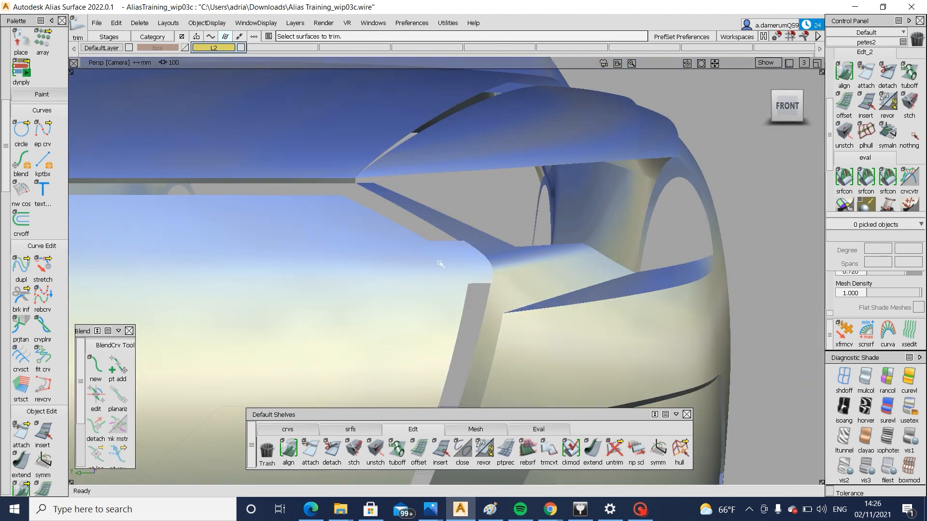
# Create a blend curve in the front view that rounds the grille surface's corner, joining the slanted upper outline to the side outline
pyautogui.hotkey('ctrl', 'space')
pyautogui.keyDown('alt'); pyautogui.keyDown('shift'); pyautogui.moveTo(478, 294); pyautogui.dragTo(687, 181, button='right'); pyautogui.keyUp('shift'); pyautogui.keyUp('alt')
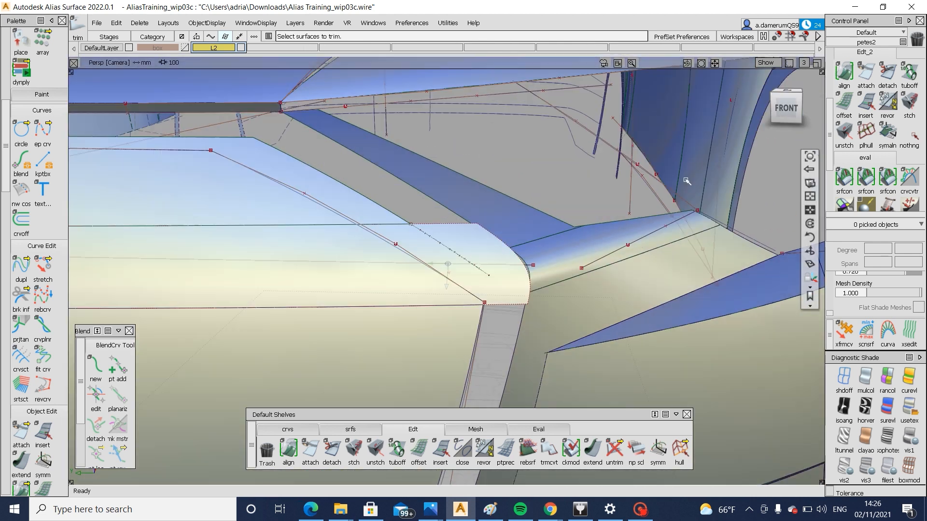
pyautogui.click(786, 106)
pyautogui.click(95, 368)
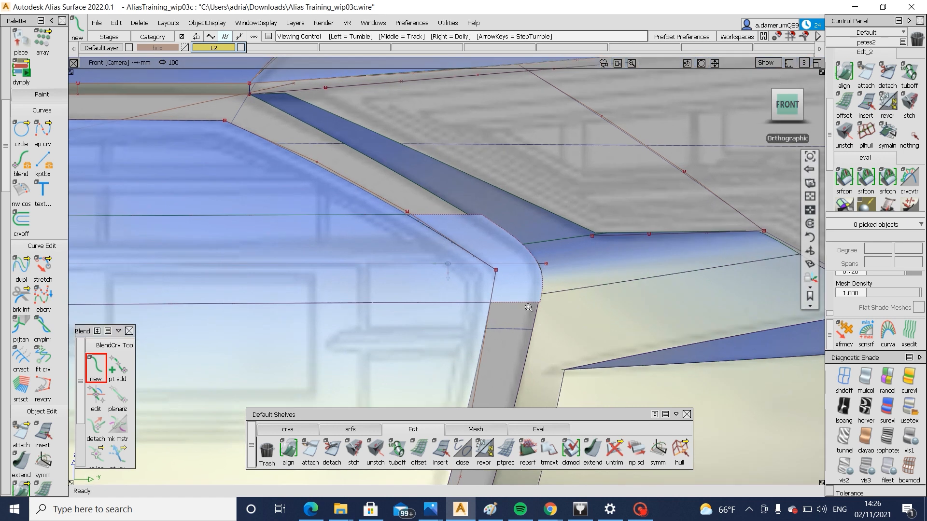
pyautogui.click(559, 342)
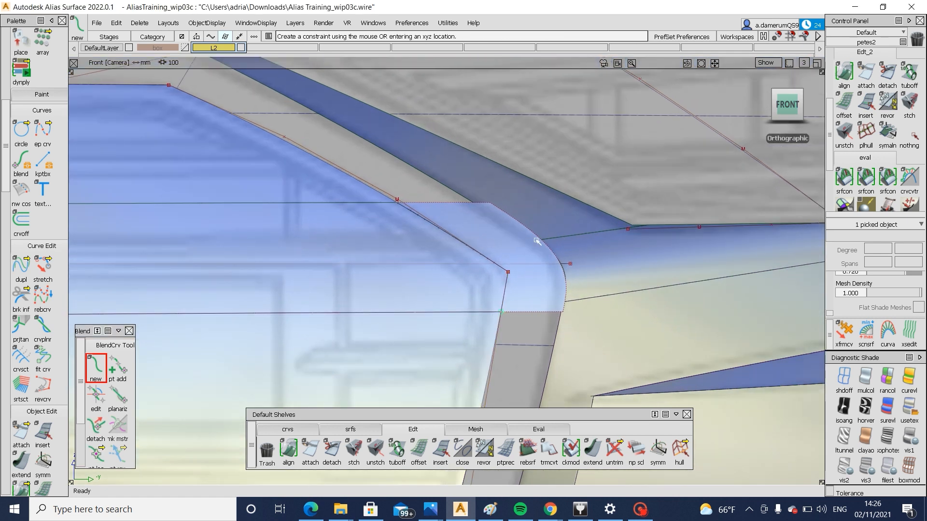
pyautogui.click(467, 247)
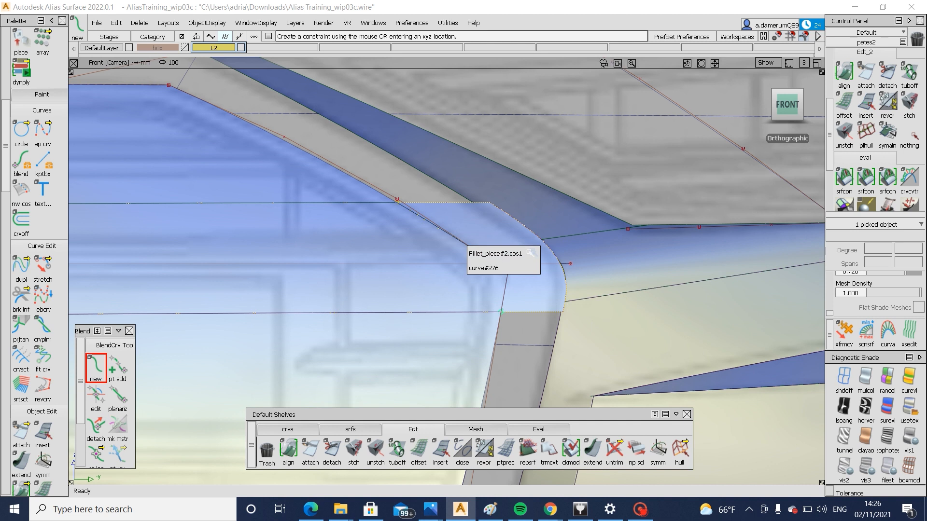
pyautogui.click(498, 253)
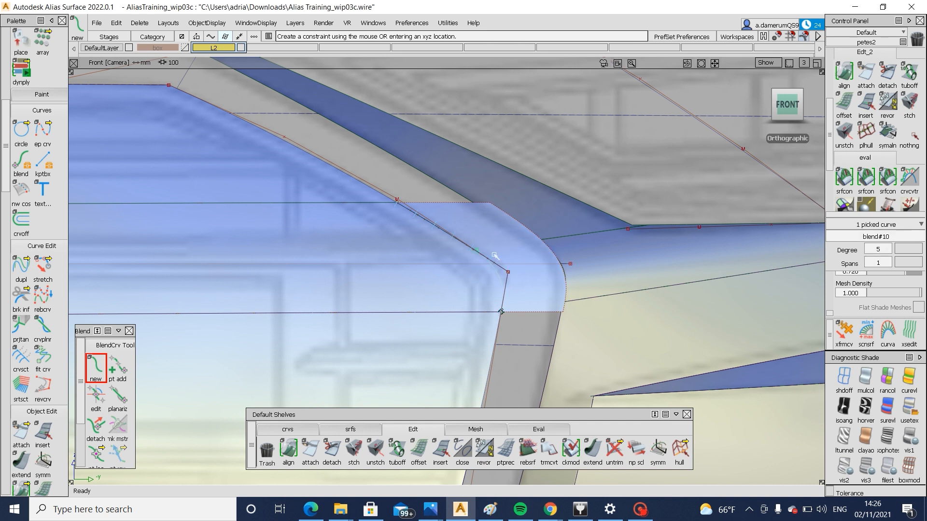
# Project the blend curve onto the grille surfaces from the front view and trim them, keeping the region inside the rounded corner
pyautogui.moveTo(527, 325)
pyautogui.keyDown('ctrl'); pyautogui.keyDown('shift'); pyautogui.mouseDown()
pyautogui.moveTo(531, 226)
pyautogui.moveTo(481, 265)
pyautogui.mouseUp(); pyautogui.keyUp('shift'); pyautogui.keyUp('ctrl')
pyautogui.click(441, 285)
pyautogui.keyDown('ctrl'); pyautogui.keyDown('shift'); pyautogui.moveTo(439, 285); pyautogui.dragTo(497, 284, button='middle'); pyautogui.keyUp('shift'); pyautogui.keyUp('ctrl')
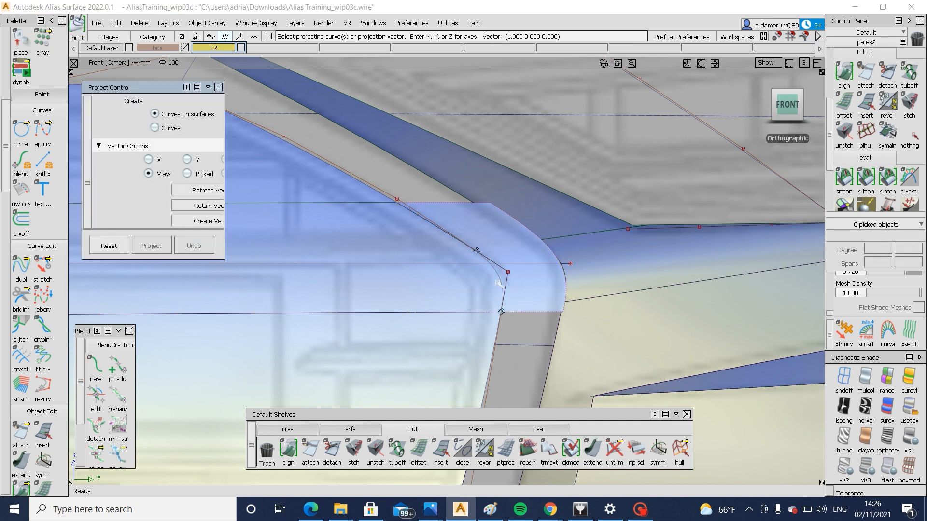
pyautogui.click(501, 285)
pyautogui.press('space')
pyautogui.keyDown('ctrl'); pyautogui.keyDown('shift'); pyautogui.moveTo(442, 302); pyautogui.dragTo(445, 288, button='middle'); pyautogui.keyUp('shift'); pyautogui.keyUp('ctrl')
pyautogui.click(445, 288)
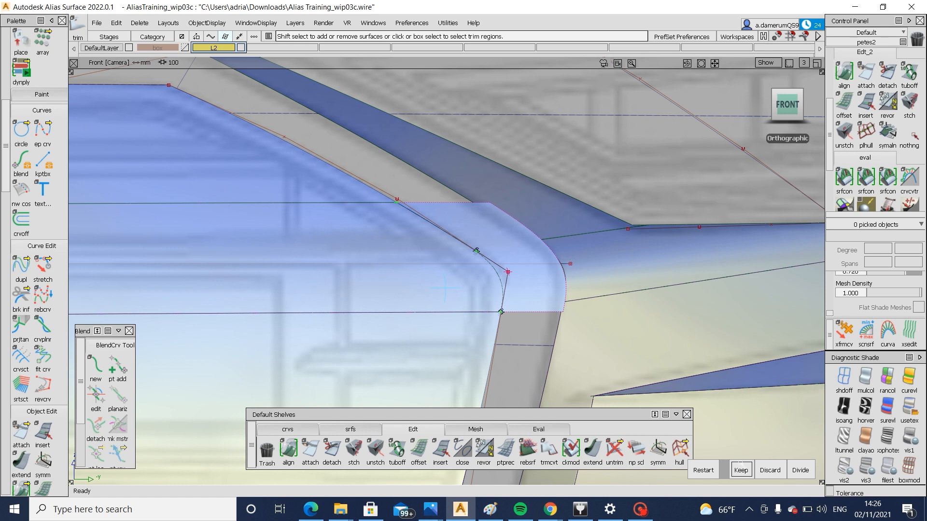
pyautogui.click(741, 466)
# Examine the grille's side profile against the left-view sketch from its upper end down to its lower edge
pyautogui.press('F8')
pyautogui.keyDown('alt'); pyautogui.keyDown('shift'); pyautogui.moveTo(527, 381); pyautogui.dragTo(399, 225); pyautogui.keyUp('shift'); pyautogui.keyUp('alt')
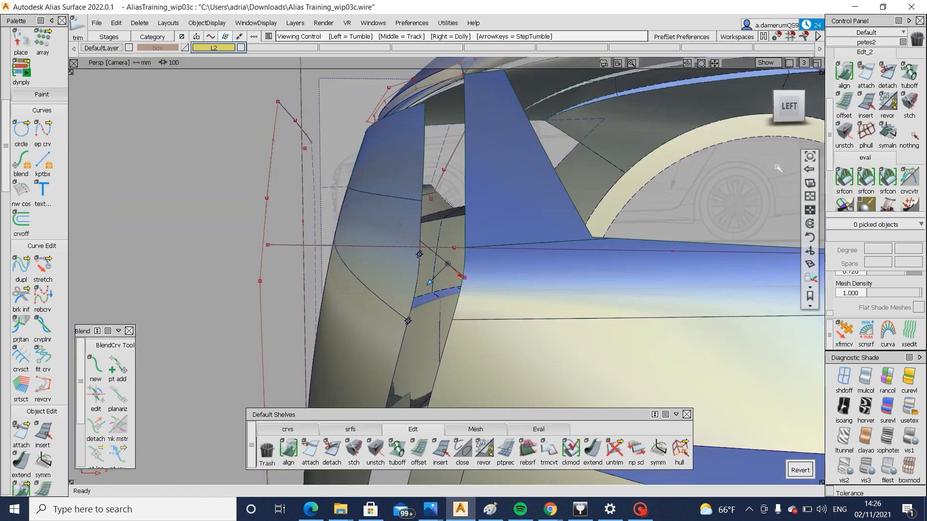
pyautogui.click(783, 107)
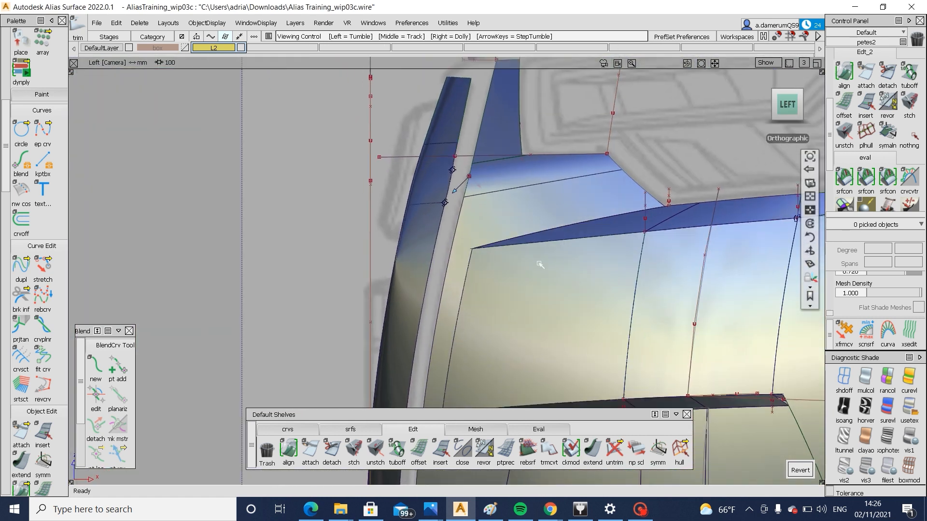
pyautogui.keyDown('alt'); pyautogui.keyDown('shift'); pyautogui.moveTo(540, 264); pyautogui.dragTo(585, 162, button='middle'); pyautogui.keyUp('shift'); pyautogui.keyUp('alt')
pyautogui.keyDown('alt'); pyautogui.keyDown('shift'); pyautogui.moveTo(517, 312); pyautogui.dragTo(502, 222, button='middle'); pyautogui.keyUp('shift'); pyautogui.keyUp('alt')
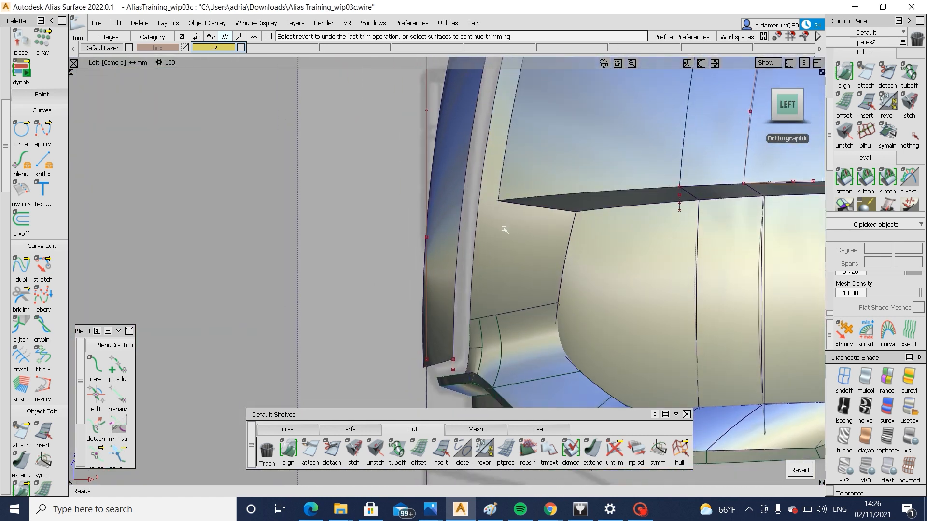
pyautogui.keyDown('alt'); pyautogui.keyDown('shift'); pyautogui.moveTo(504, 99); pyautogui.dragTo(485, 223, button='middle'); pyautogui.keyUp('shift'); pyautogui.keyUp('alt')
pyautogui.keyDown('alt'); pyautogui.keyDown('shift'); pyautogui.moveTo(504, 165); pyautogui.dragTo(474, 253, button='middle'); pyautogui.keyUp('shift'); pyautogui.keyUp('alt')
pyautogui.keyDown('ctrl'); pyautogui.keyDown('shift'); pyautogui.moveTo(448, 224); pyautogui.dragTo(417, 261); pyautogui.keyUp('shift'); pyautogui.keyUp('ctrl')
# Pick the three trimmed grille surfaces and place their pivot at the upper end of the grille
pyautogui.click(438, 208)
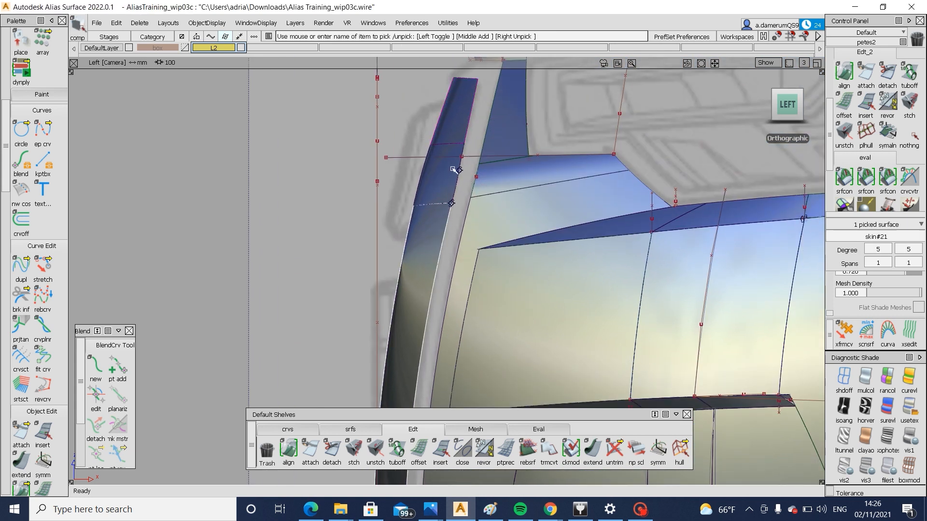
pyautogui.click(455, 129)
pyautogui.keyDown('alt'); pyautogui.keyDown('shift'); pyautogui.moveTo(462, 301); pyautogui.dragTo(465, 74, button='middle'); pyautogui.keyUp('shift'); pyautogui.keyUp('alt')
pyautogui.keyDown('alt'); pyautogui.keyDown('shift'); pyautogui.moveTo(436, 251); pyautogui.dragTo(431, 369, button='middle'); pyautogui.keyUp('shift'); pyautogui.keyUp('alt')
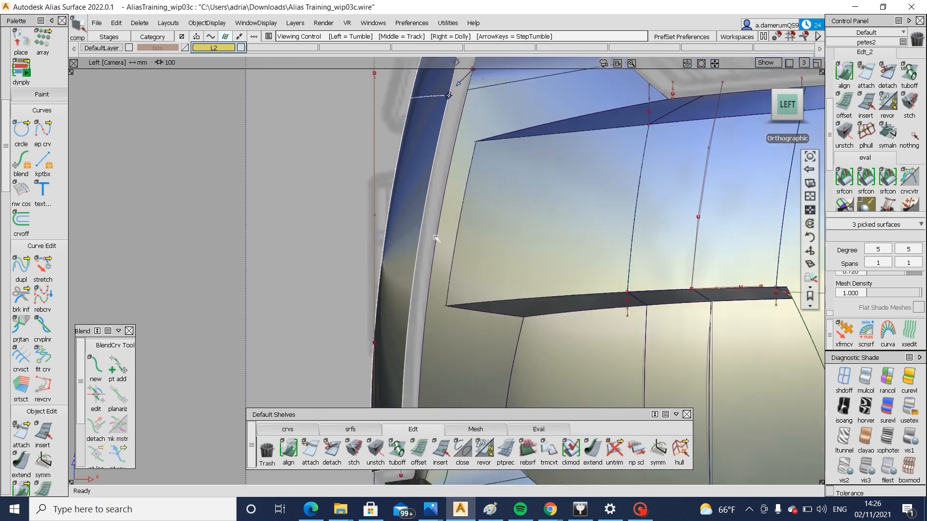
pyautogui.keyDown('alt'); pyautogui.keyDown('shift'); pyautogui.moveTo(430, 88); pyautogui.dragTo(415, 245, button='middle'); pyautogui.keyUp('shift'); pyautogui.keyUp('alt')
pyautogui.keyDown('alt'); pyautogui.keyDown('shift'); pyautogui.moveTo(443, 304); pyautogui.dragTo(438, 364, button='middle'); pyautogui.keyUp('shift'); pyautogui.keyUp('alt')
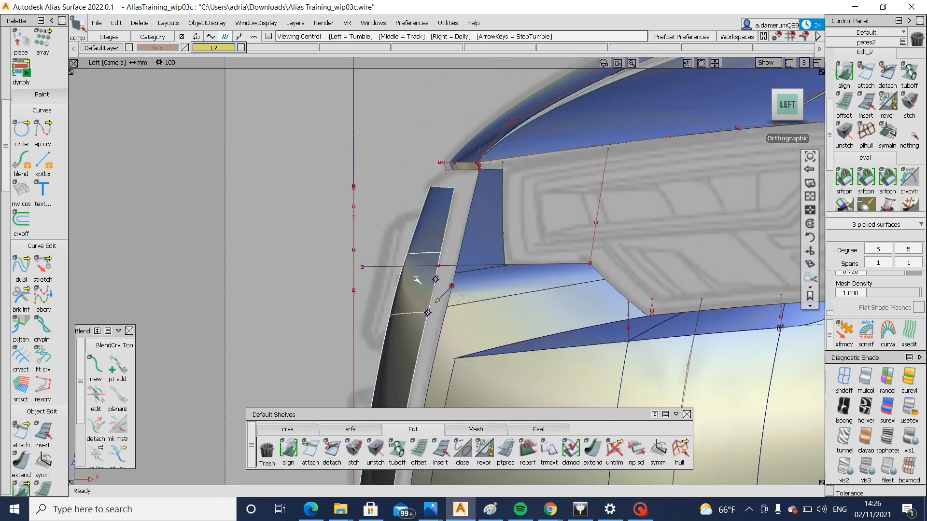
pyautogui.keyDown('ctrl'); pyautogui.keyDown('shift'); pyautogui.moveTo(440, 271); pyautogui.dragTo(441, 206, button='right'); pyautogui.keyUp('shift'); pyautogui.keyUp('ctrl')
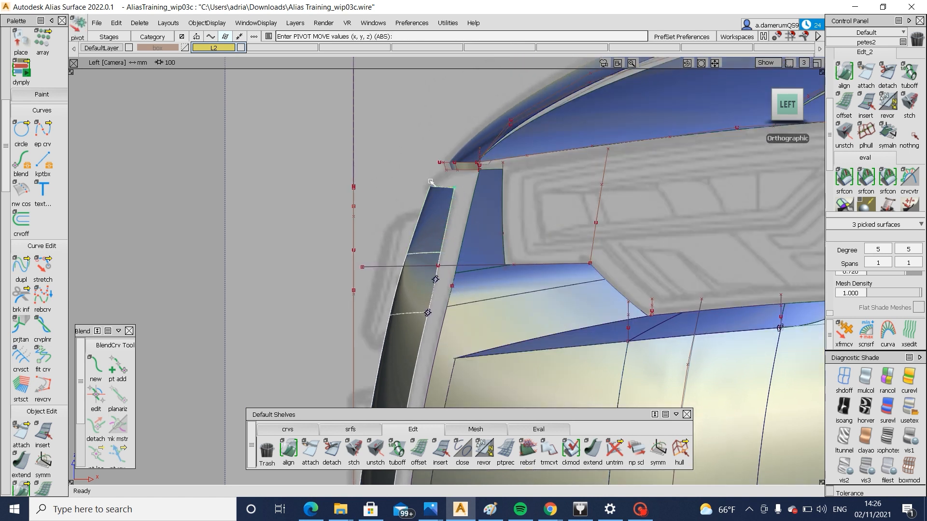
pyautogui.keyDown('ctrl'); pyautogui.keyDown('shift'); pyautogui.moveTo(397, 199); pyautogui.dragTo(400, 226, button='right'); pyautogui.keyUp('shift'); pyautogui.keyUp('ctrl')
# Try to rotate the three grille surfaces slightly in the left view and undo the rotation
pyautogui.keyDown('alt'); pyautogui.keyDown('shift'); pyautogui.moveTo(484, 363); pyautogui.dragTo(489, 198, button='middle'); pyautogui.keyUp('shift'); pyautogui.keyUp('alt')
pyautogui.keyDown('alt'); pyautogui.keyDown('shift'); pyautogui.moveTo(374, 258); pyautogui.dragTo(357, 271, button='right'); pyautogui.keyUp('shift'); pyautogui.keyUp('alt')
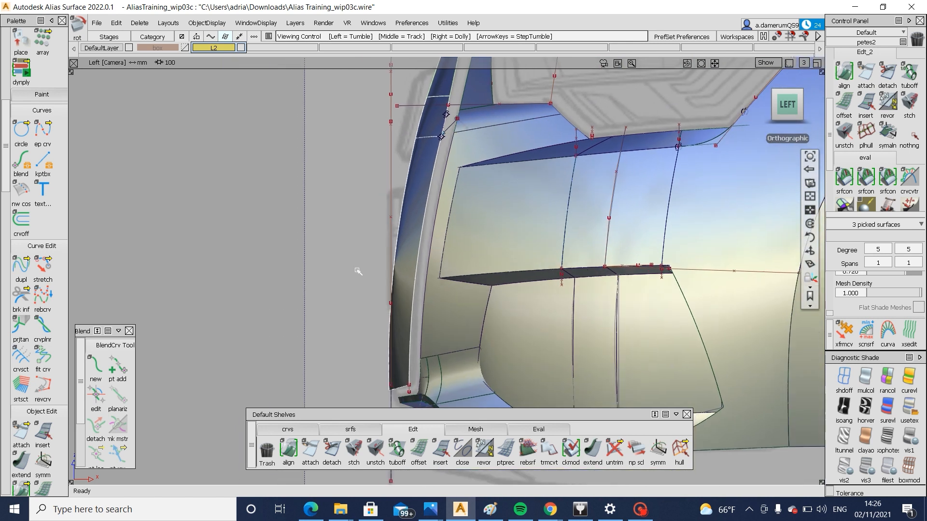
pyautogui.keyDown('alt'); pyautogui.keyDown('shift'); pyautogui.moveTo(385, 275); pyautogui.dragTo(348, 282, button='middle'); pyautogui.keyUp('shift'); pyautogui.keyUp('alt')
pyautogui.keyDown('ctrl'); pyautogui.keyDown('shift'); pyautogui.moveTo(348, 282); pyautogui.dragTo(349, 284, button='right'); pyautogui.keyUp('shift'); pyautogui.keyUp('ctrl')
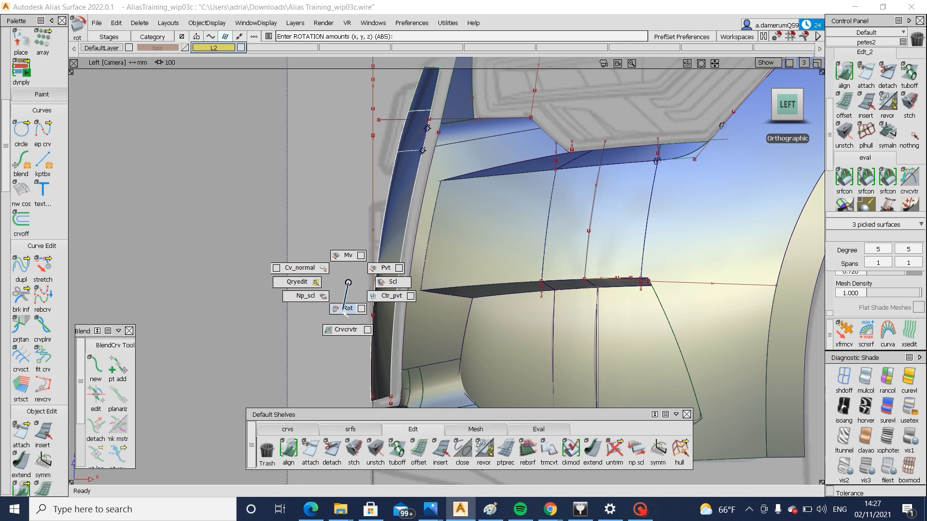
pyautogui.keyDown('ctrl'); pyautogui.keyDown('shift'); pyautogui.moveTo(345, 312); pyautogui.dragTo(345, 309, button='right'); pyautogui.keyUp('shift'); pyautogui.keyUp('ctrl')
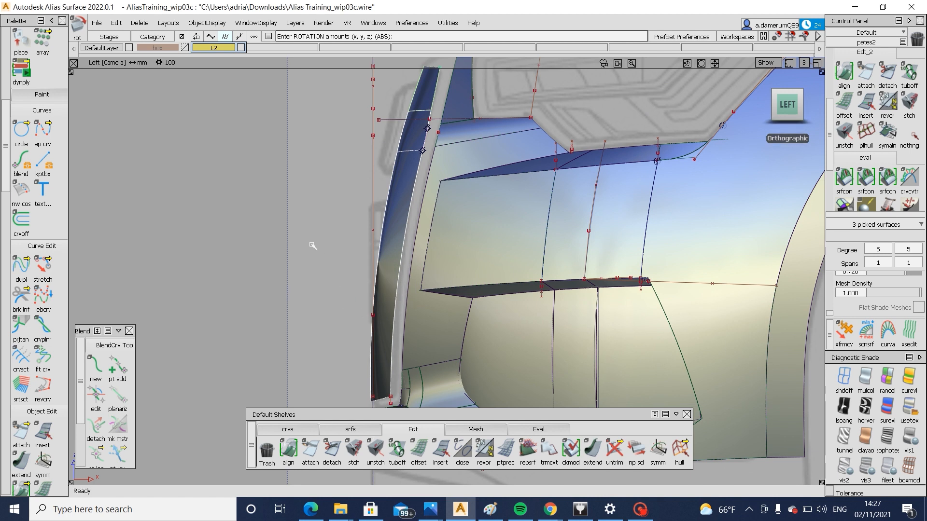
pyautogui.moveTo(314, 246); pyautogui.dragTo(323, 247)
pyautogui.hotkey('ctrl', 'z')
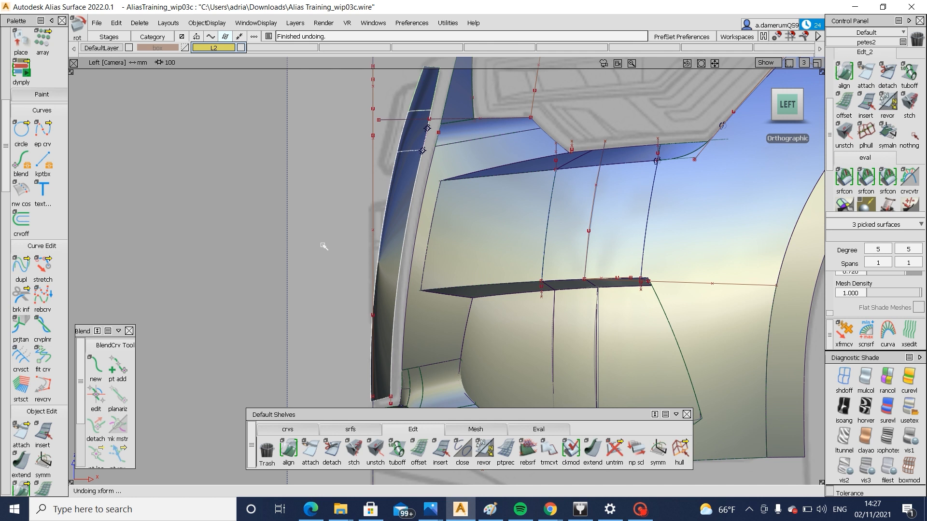
pyautogui.press('Return')
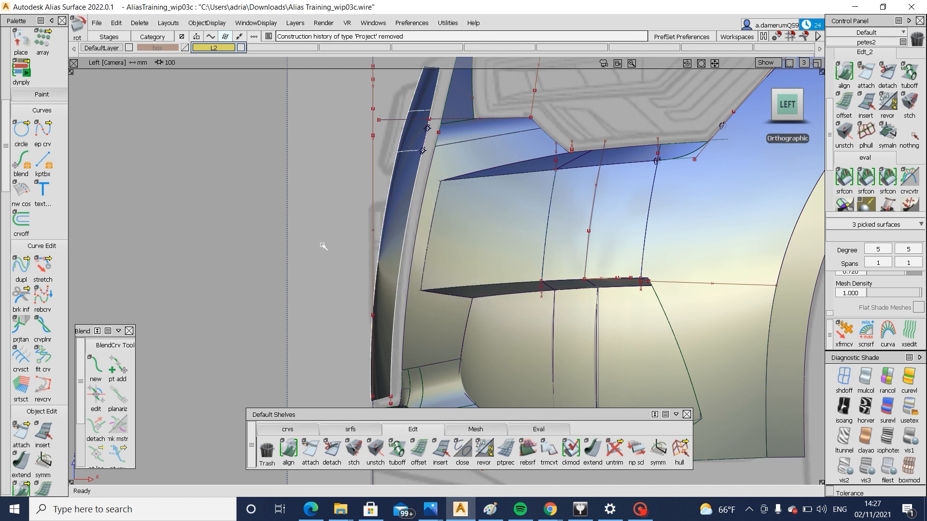
# Delete the construction history of the picked grille surfaces and undo their trial rotations
pyautogui.click(140, 23)
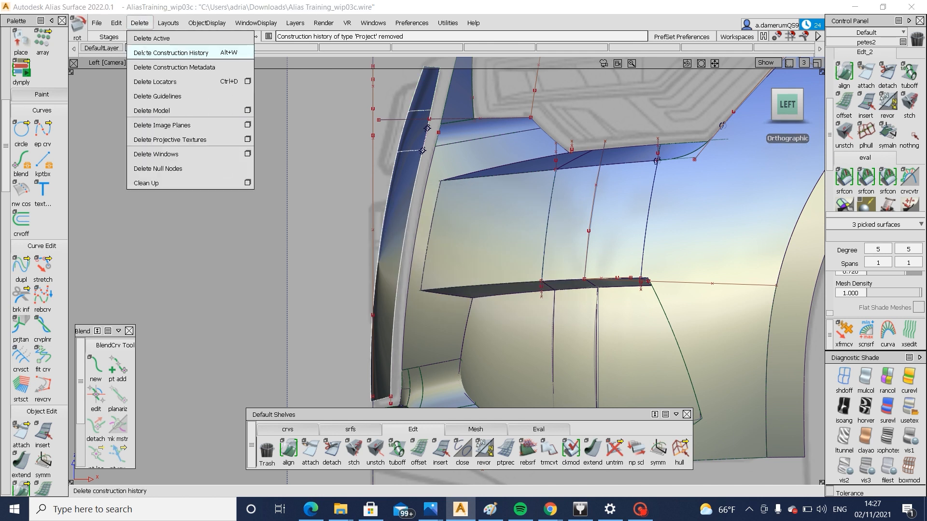
pyautogui.click(136, 52)
pyautogui.hotkey('ctrl', 'z')
pyautogui.hotkey('ctrl', 'z')
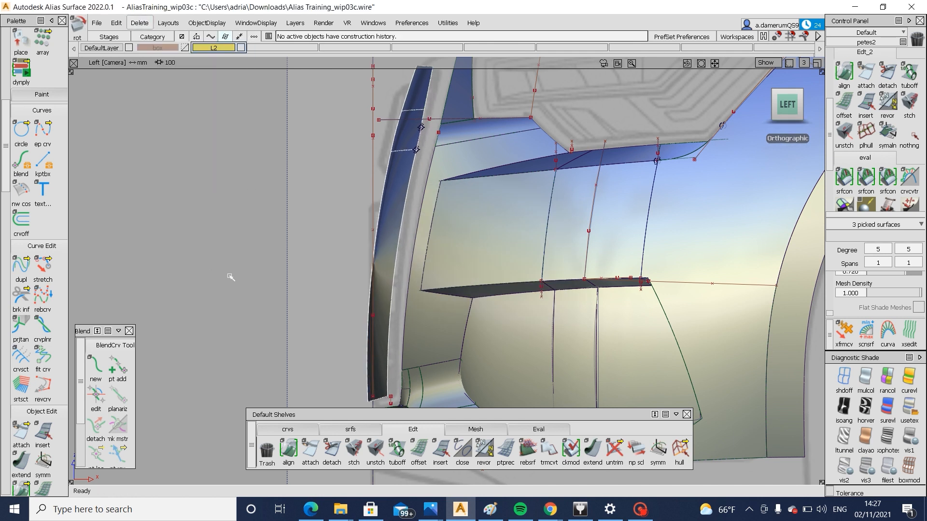
pyautogui.hotkey('ctrl', 'z')
pyautogui.hotkey('ctrl', 'z')
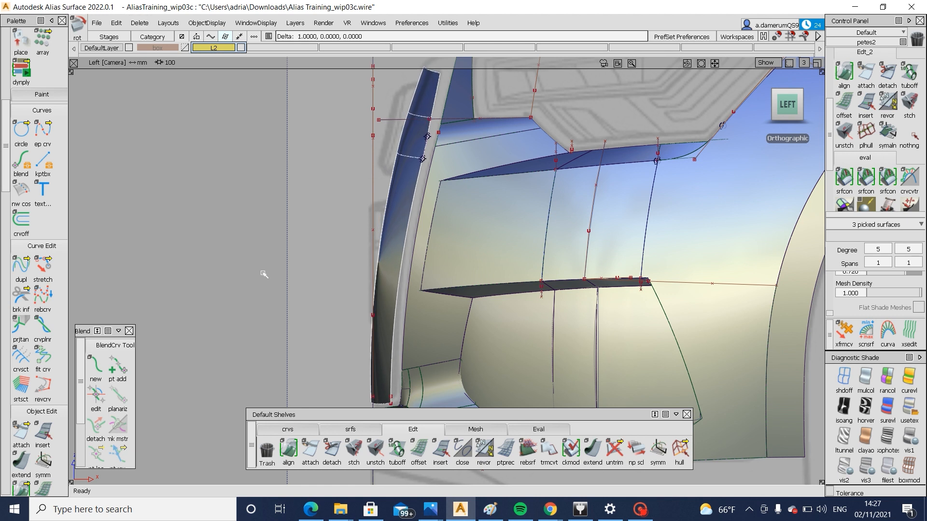
# Place the pivot at the grille's upper corner and rotate the three surfaces by about -0.6 degrees around Y
pyautogui.keyDown('alt'); pyautogui.keyDown('shift'); pyautogui.moveTo(433, 85); pyautogui.dragTo(409, 153, button='middle'); pyautogui.keyUp('shift'); pyautogui.keyUp('alt')
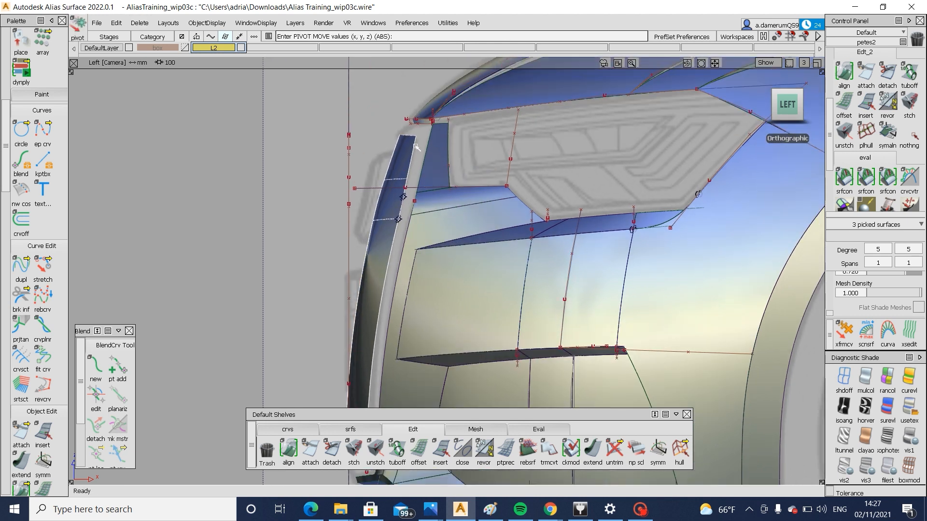
pyautogui.keyDown('alt'); pyautogui.keyDown('shift'); pyautogui.moveTo(373, 243); pyautogui.dragTo(375, 158, button='middle'); pyautogui.keyUp('shift'); pyautogui.keyUp('alt')
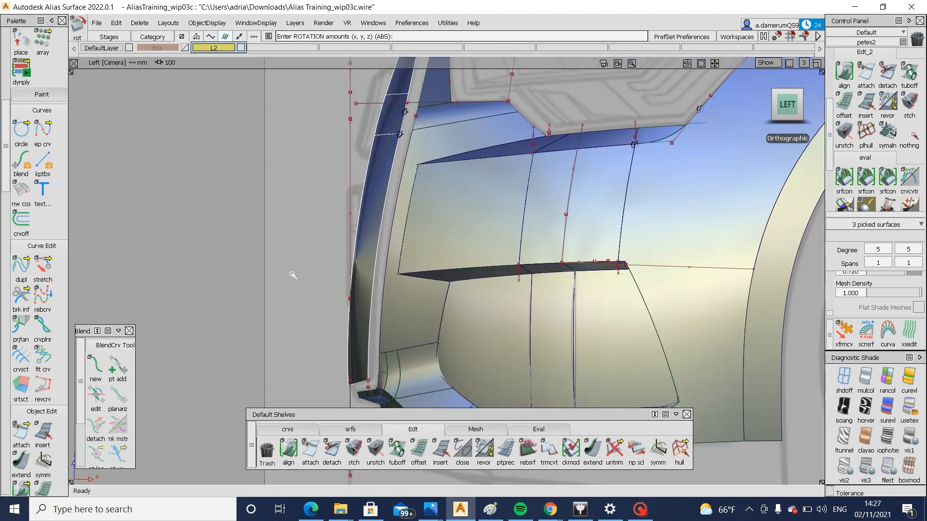
pyautogui.hotkey('ctrl', 'z')
pyautogui.hotkey('ctrl', 'z')
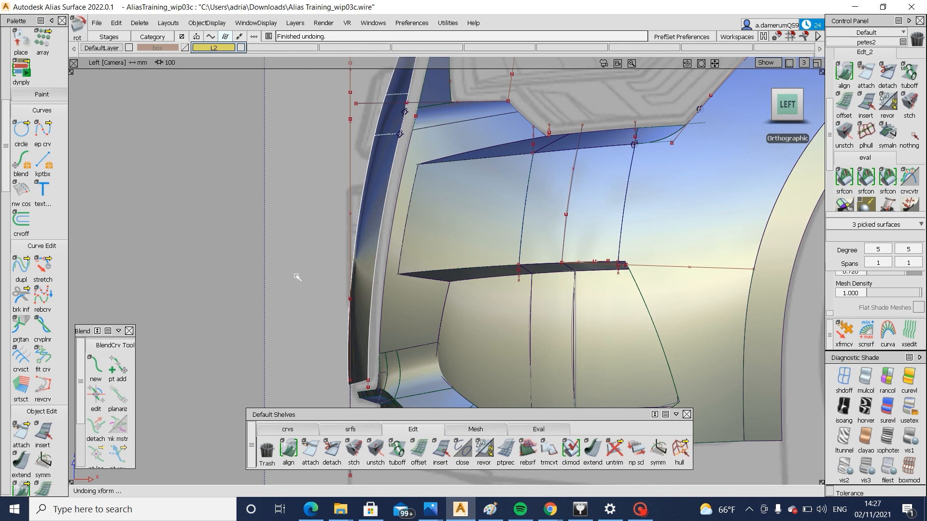
pyautogui.moveTo(299, 277); pyautogui.dragTo(291, 274, button='middle')
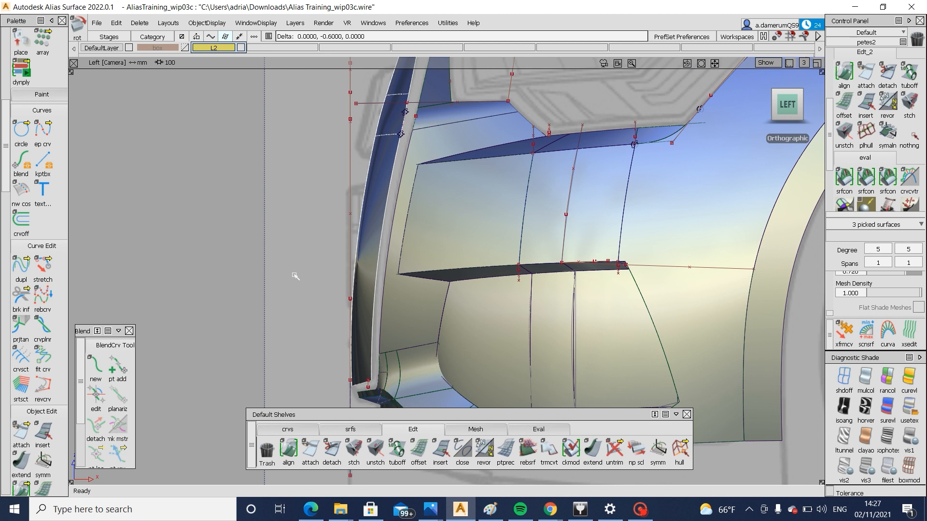
# Clear the selection and compare the rotated grille with the left-view sketch, hiding the shaded surfaces briefly and restoring their shading
pyautogui.keyDown('alt'); pyautogui.keyDown('shift'); pyautogui.moveTo(472, 261); pyautogui.dragTo(469, 339, button='middle'); pyautogui.keyUp('shift'); pyautogui.keyUp('alt')
pyautogui.keyDown('ctrl'); pyautogui.keyDown('shift'); pyautogui.moveTo(449, 310); pyautogui.dragTo(444, 236); pyautogui.keyUp('shift'); pyautogui.keyUp('ctrl')
pyautogui.keyDown('alt'); pyautogui.keyDown('shift'); pyautogui.moveTo(404, 217); pyautogui.dragTo(567, 274, button='right'); pyautogui.keyUp('shift'); pyautogui.keyUp('alt')
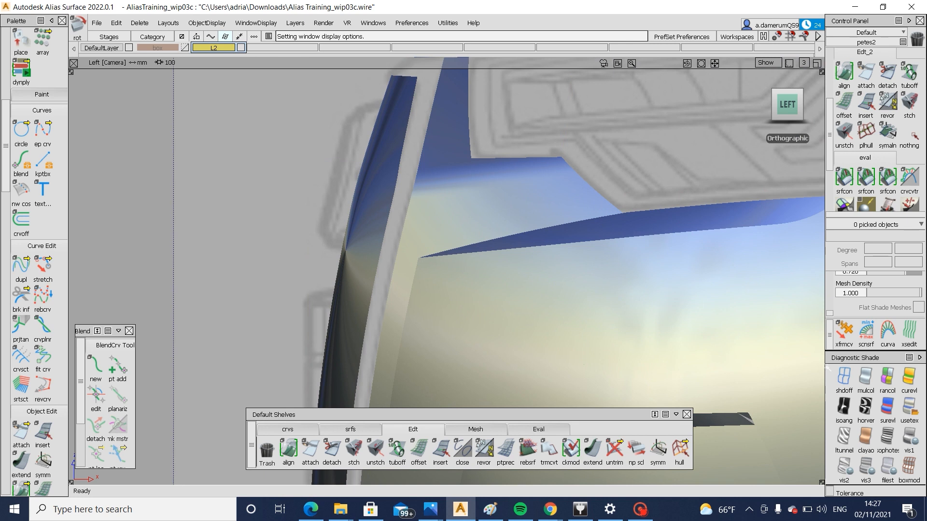
pyautogui.click(844, 377)
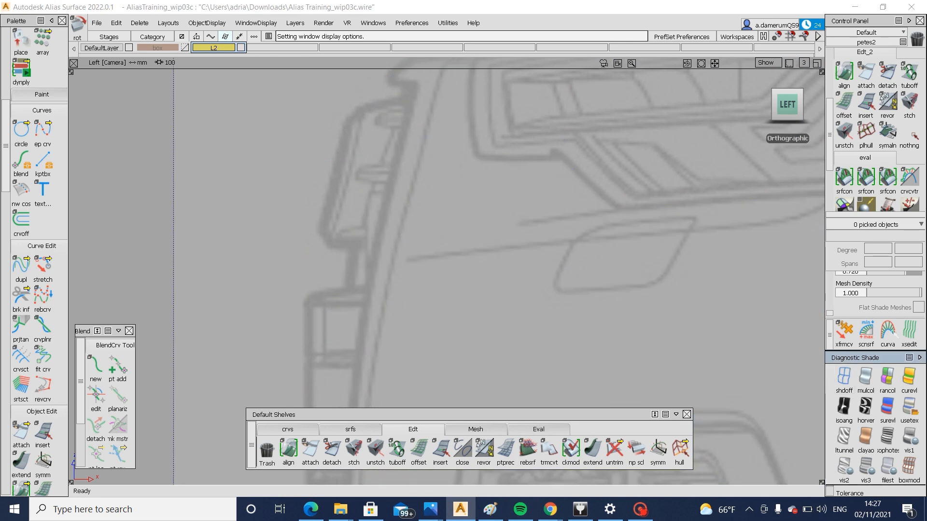
pyautogui.click(909, 409)
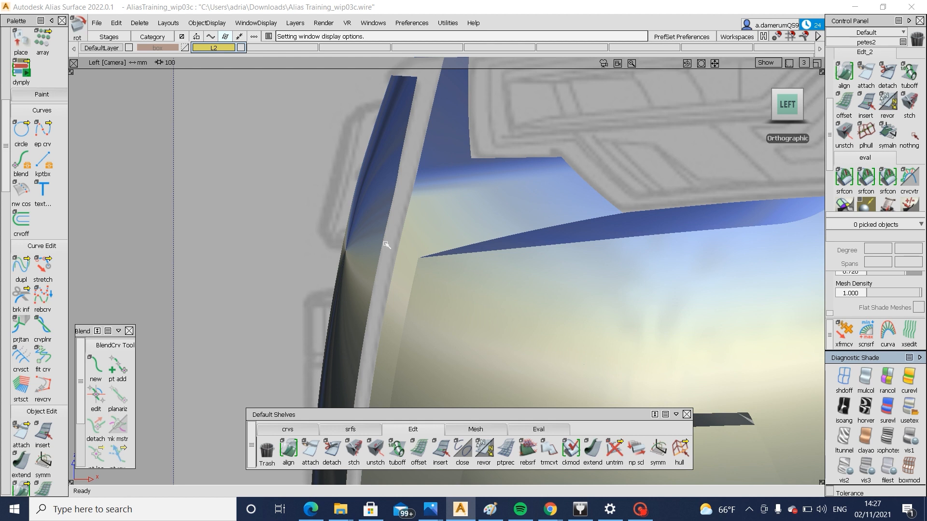
# Edit the corner blend curve in the front view, moving its lower end point down along the grille's side outline
pyautogui.keyDown('alt'); pyautogui.keyDown('shift'); pyautogui.moveTo(340, 249); pyautogui.dragTo(715, 111); pyautogui.keyUp('shift'); pyautogui.keyUp('alt')
pyautogui.click(786, 106)
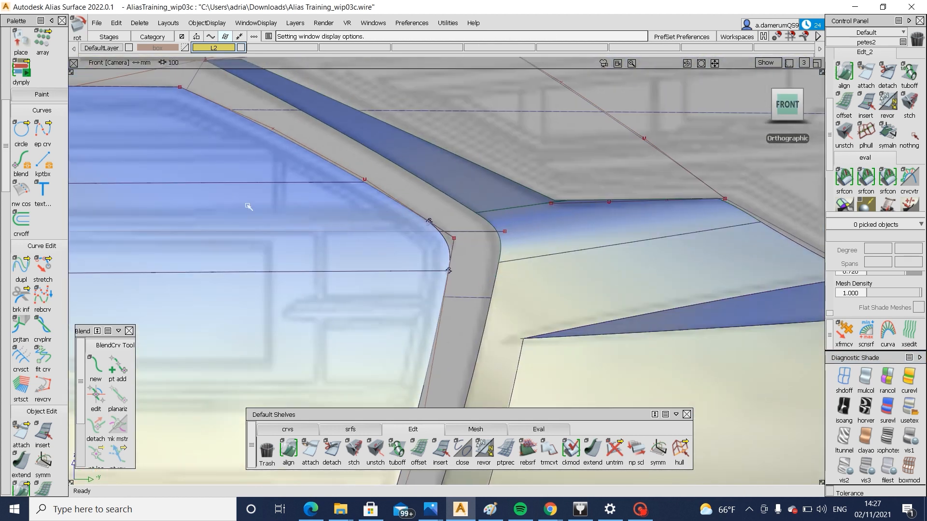
pyautogui.click(95, 395)
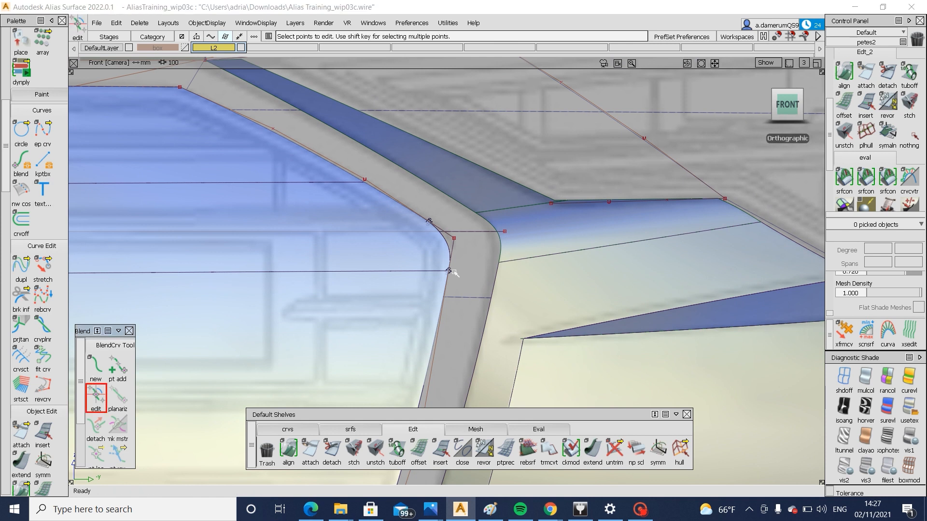
pyautogui.click(449, 272)
pyautogui.moveTo(449, 271); pyautogui.dragTo(444, 291)
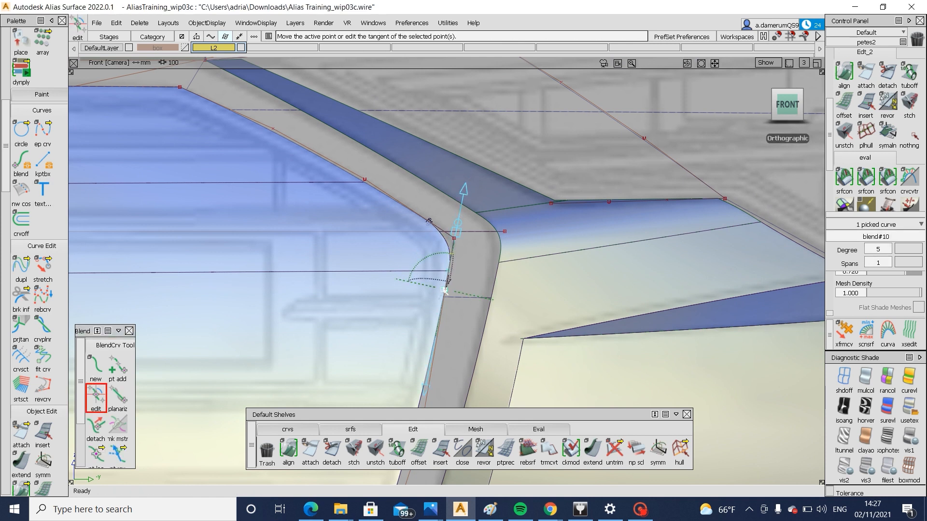
# Move the corner blend curve's upper end point up along the grille's slanted outline
pyautogui.click(430, 222)
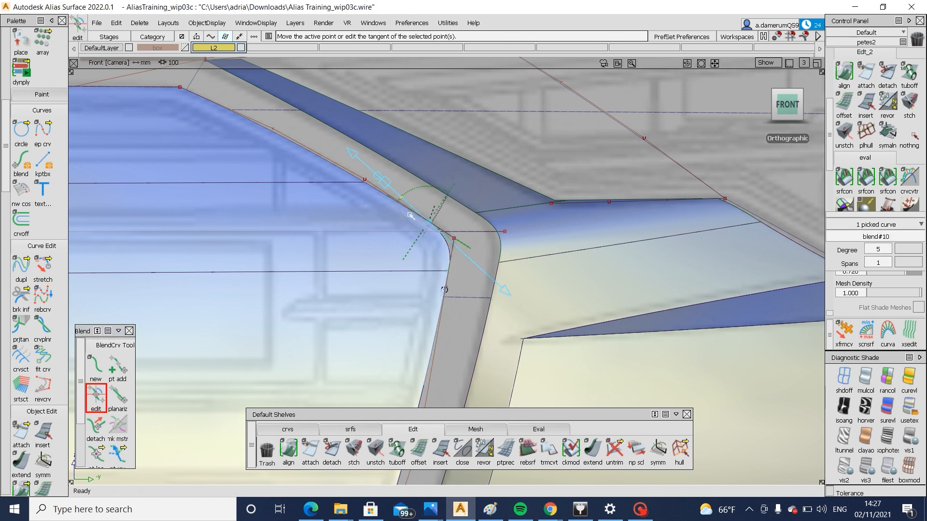
pyautogui.moveTo(428, 221); pyautogui.dragTo(403, 217)
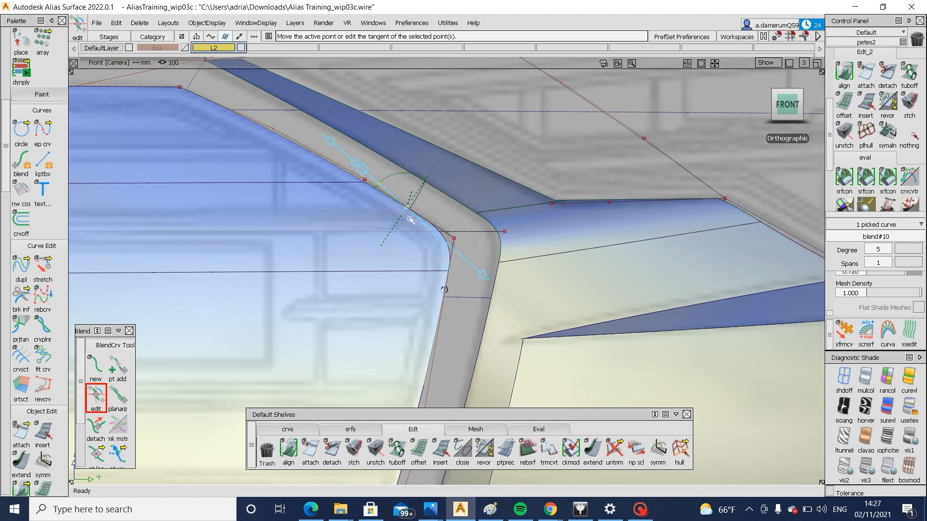
pyautogui.click(435, 222)
pyautogui.click(404, 207)
# Pick the main grille surface and project the corner blend curve onto it along the front view direction
pyautogui.keyDown('ctrl'); pyautogui.keyDown('shift'); pyautogui.moveTo(423, 284); pyautogui.dragTo(428, 243); pyautogui.keyUp('shift'); pyautogui.keyUp('ctrl')
pyautogui.click(440, 236)
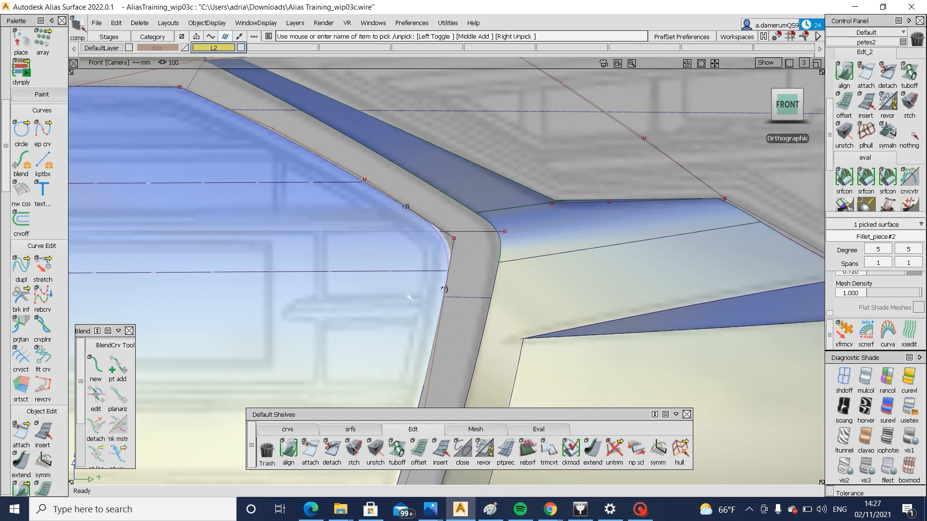
pyautogui.click(415, 272)
pyautogui.keyDown('ctrl'); pyautogui.keyDown('shift'); pyautogui.moveTo(381, 269); pyautogui.dragTo(435, 270, button='middle'); pyautogui.keyUp('shift'); pyautogui.keyUp('ctrl')
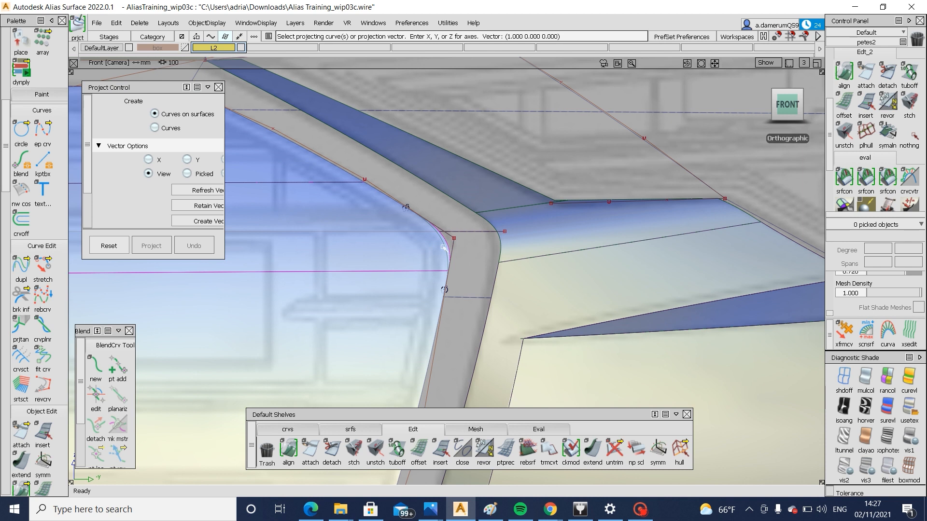
pyautogui.click(444, 248)
pyautogui.click(800, 469)
# Trim the grille surface along the projected corner curve, keeping the inner region, and check the rounded corner with the model lines hidden briefly
pyautogui.keyDown('ctrl'); pyautogui.keyDown('shift'); pyautogui.moveTo(513, 204); pyautogui.dragTo(464, 226, button='middle'); pyautogui.keyUp('shift'); pyautogui.keyUp('ctrl')
pyautogui.click(404, 252)
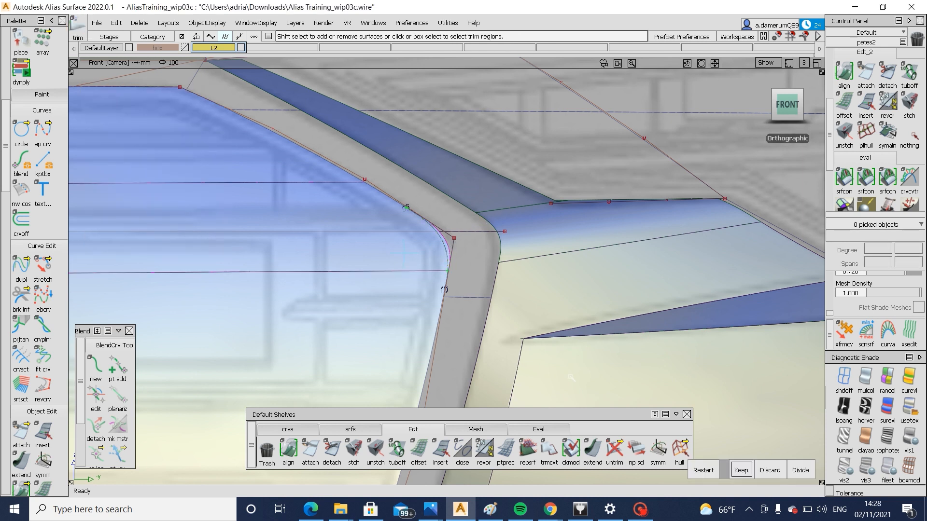
pyautogui.click(740, 469)
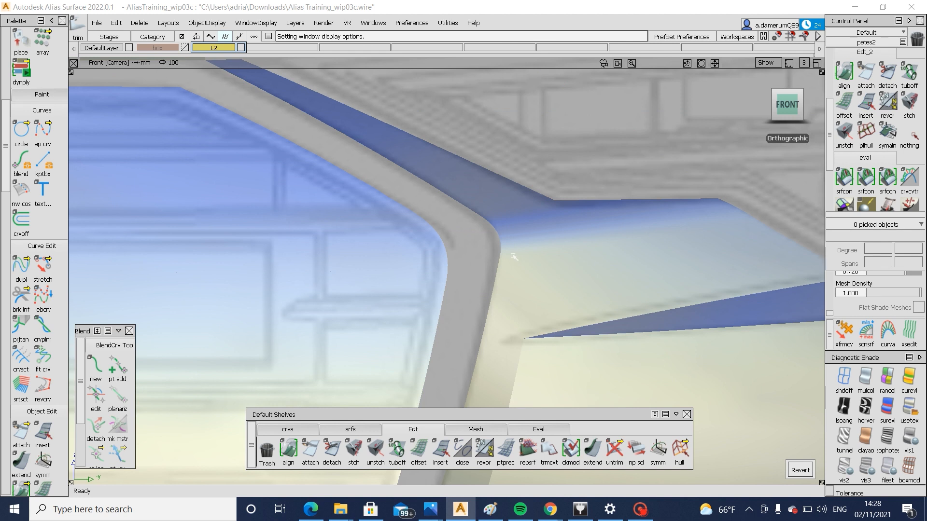
pyautogui.hotkey('alt', 'm')
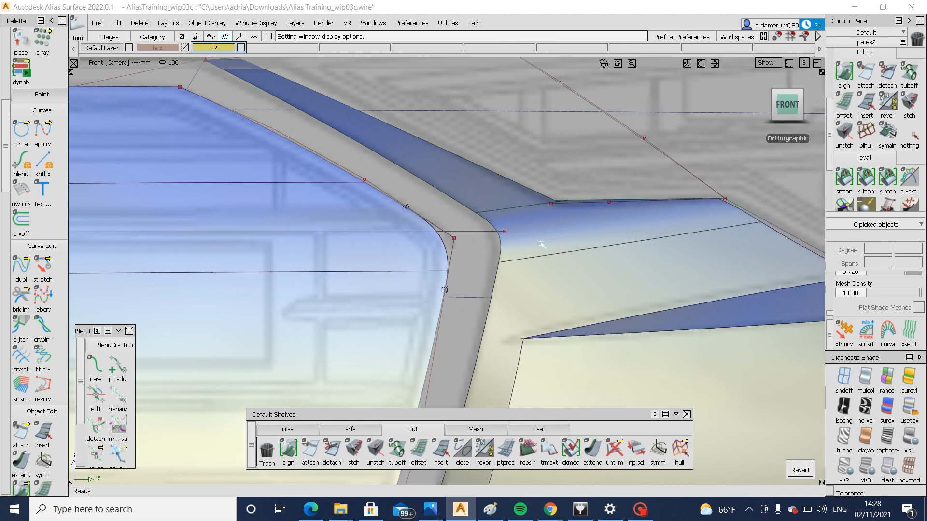
# Reopen the surface fillet on the bumper beside the grille's rounded corner for editing
pyautogui.keyDown('ctrl'); pyautogui.keyDown('shift'); pyautogui.moveTo(557, 244); pyautogui.dragTo(499, 248); pyautogui.keyUp('shift'); pyautogui.keyUp('ctrl')
pyautogui.click(555, 238)
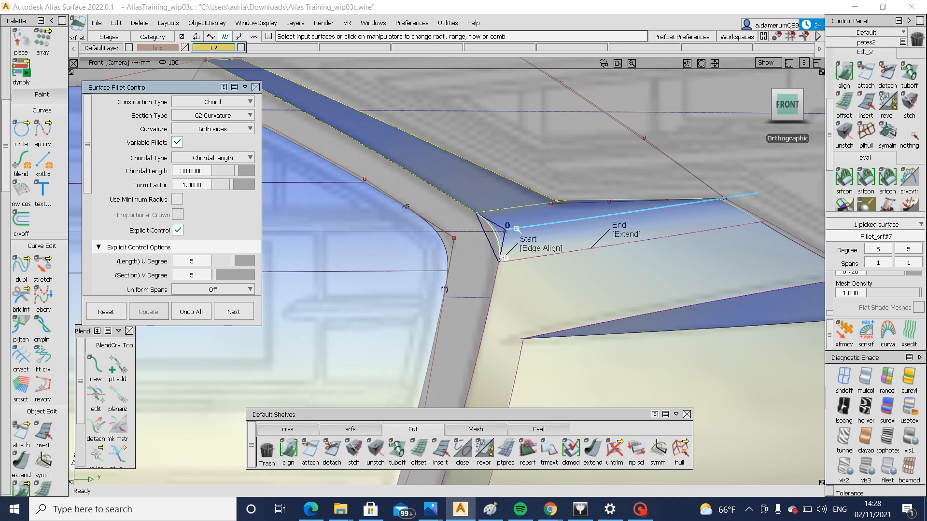
# Add a chord length handle at the fillet's far end and set the chord length at its start to 40
pyautogui.click(565, 224)
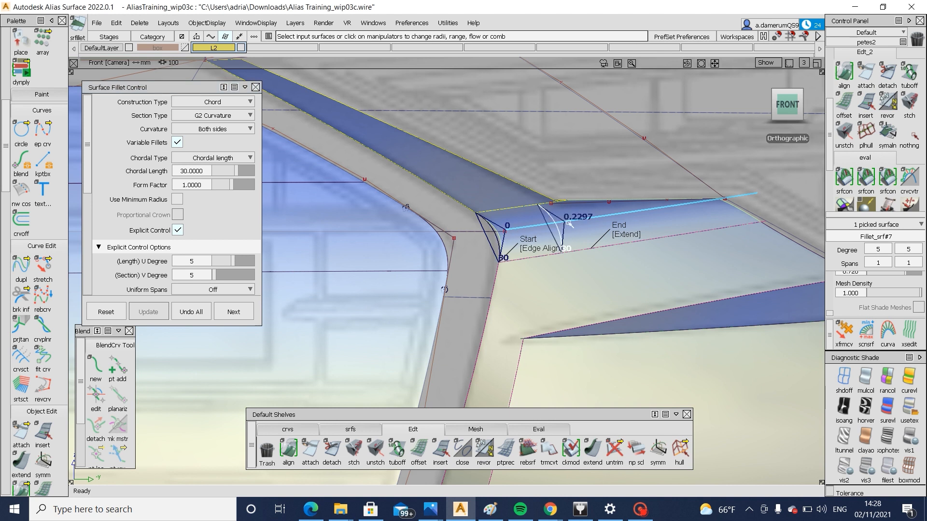
pyautogui.moveTo(570, 223); pyautogui.dragTo(755, 232)
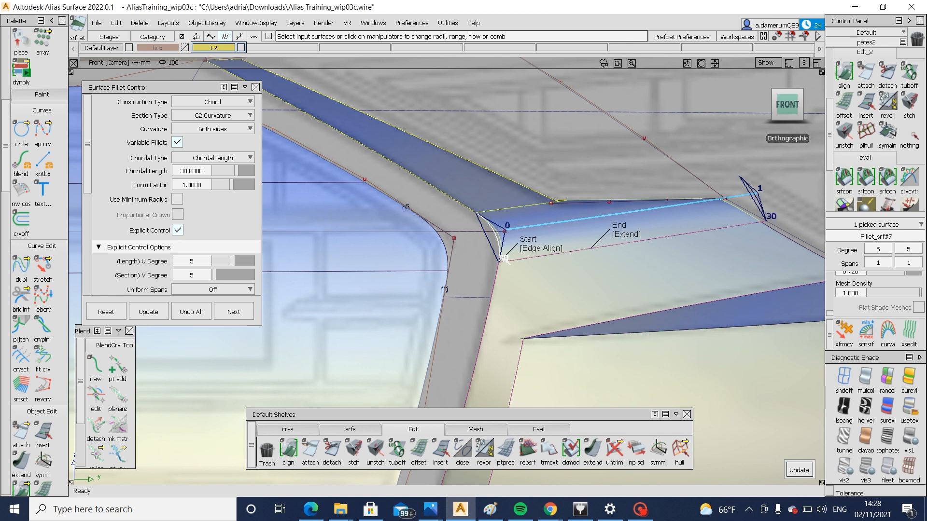
pyautogui.click(504, 258)
pyautogui.write('40')
pyautogui.press('Return')
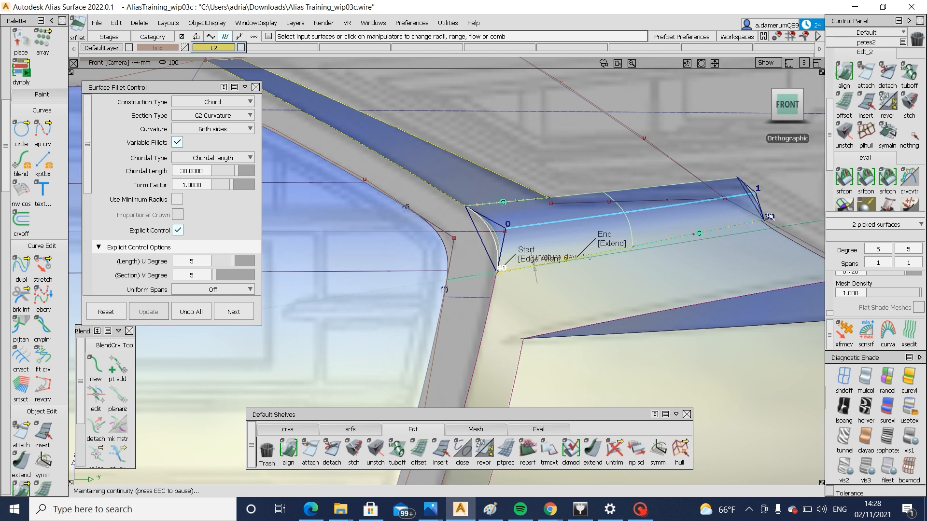
# Set the fillet's chord length to 20 at the far end and 50 at the start
pyautogui.write('2')
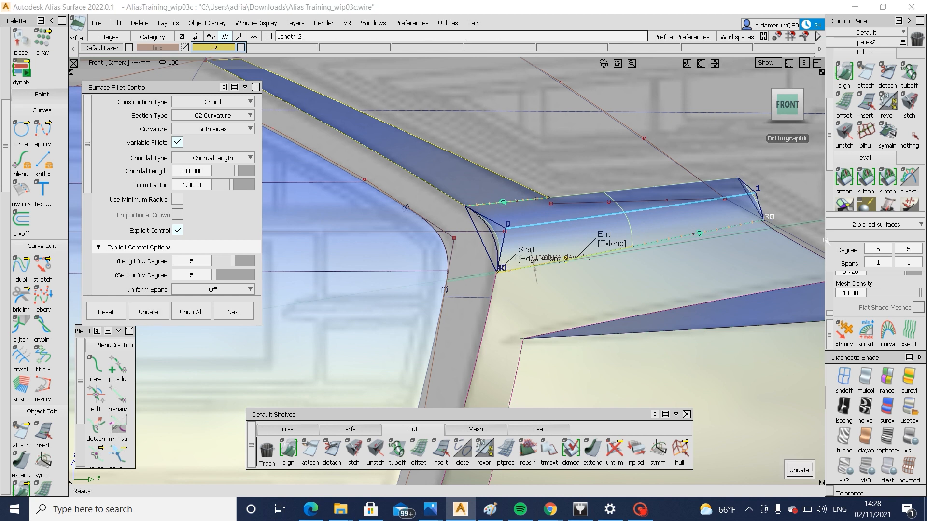
pyautogui.write('0')
pyautogui.press('Return')
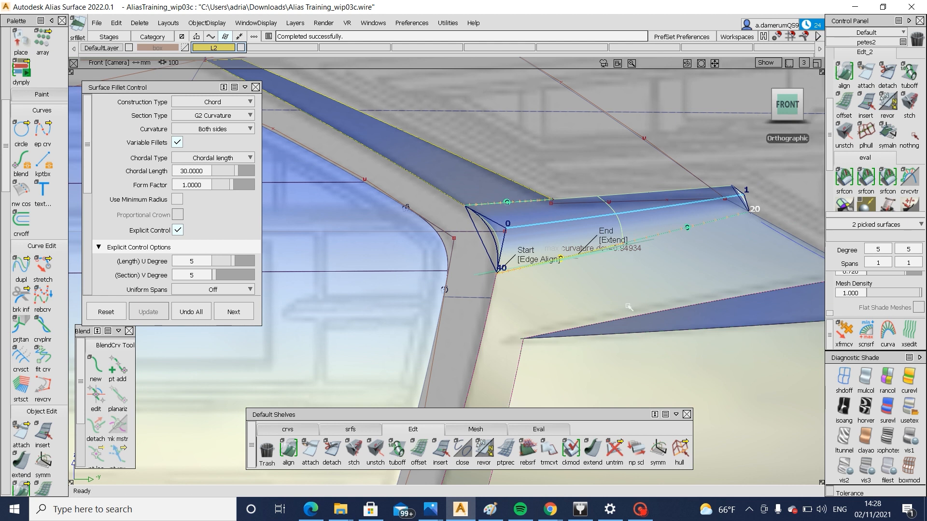
pyautogui.click(501, 269)
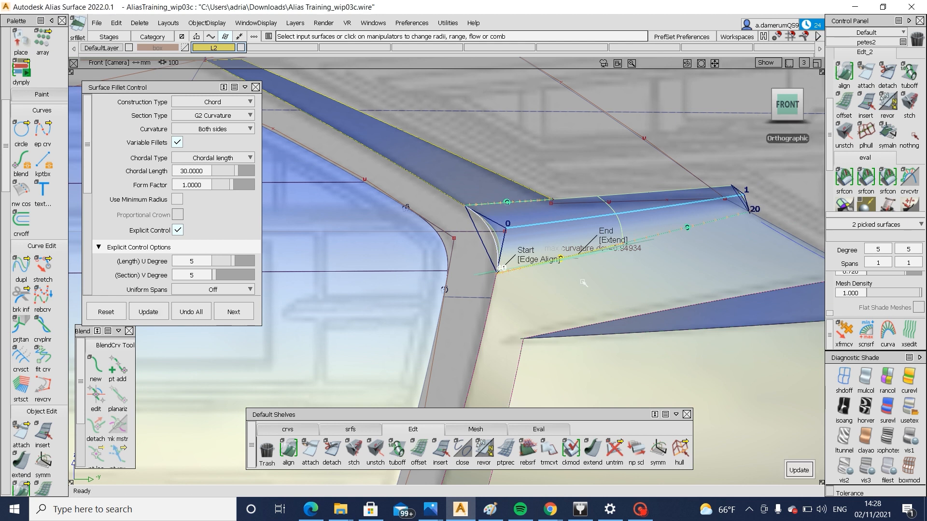
pyautogui.write('50')
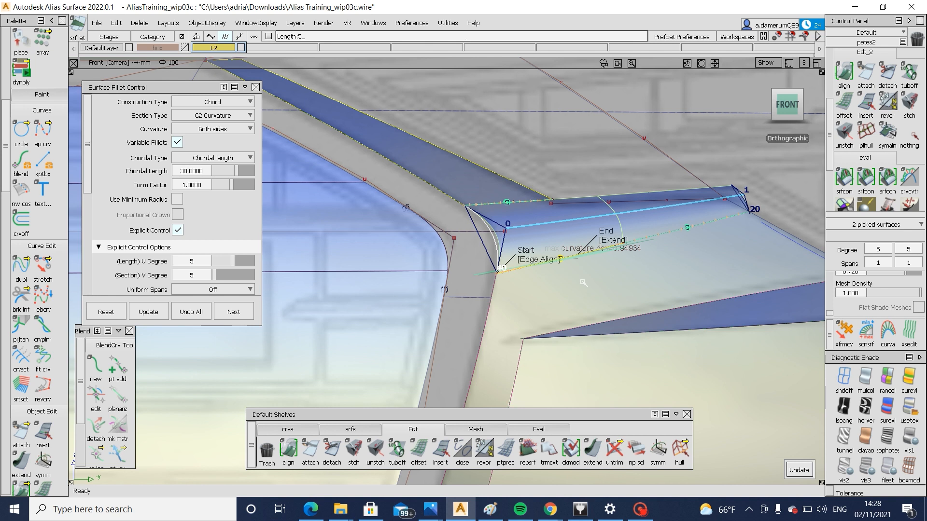
pyautogui.press('Return')
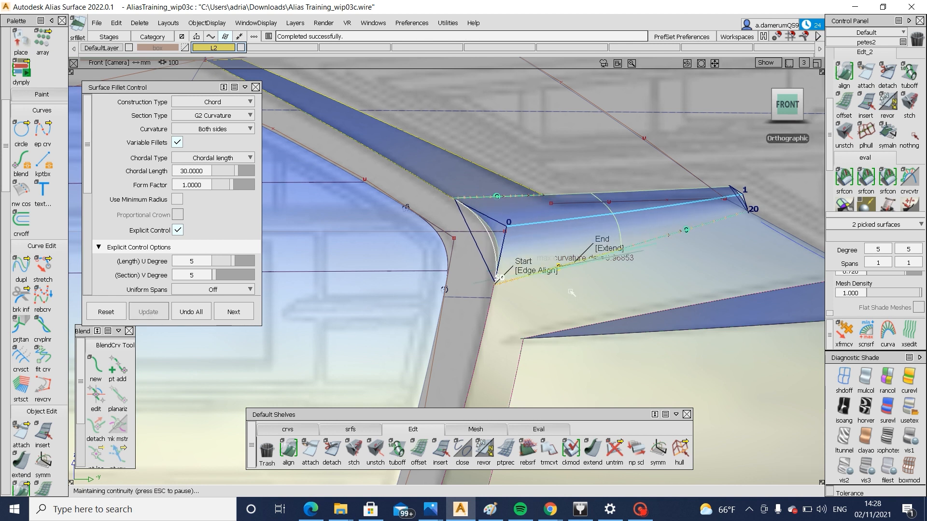
pyautogui.keyDown('ctrl'); pyautogui.keyDown('shift'); pyautogui.moveTo(564, 372); pyautogui.dragTo(571, 256); pyautogui.keyUp('shift'); pyautogui.keyUp('ctrl')
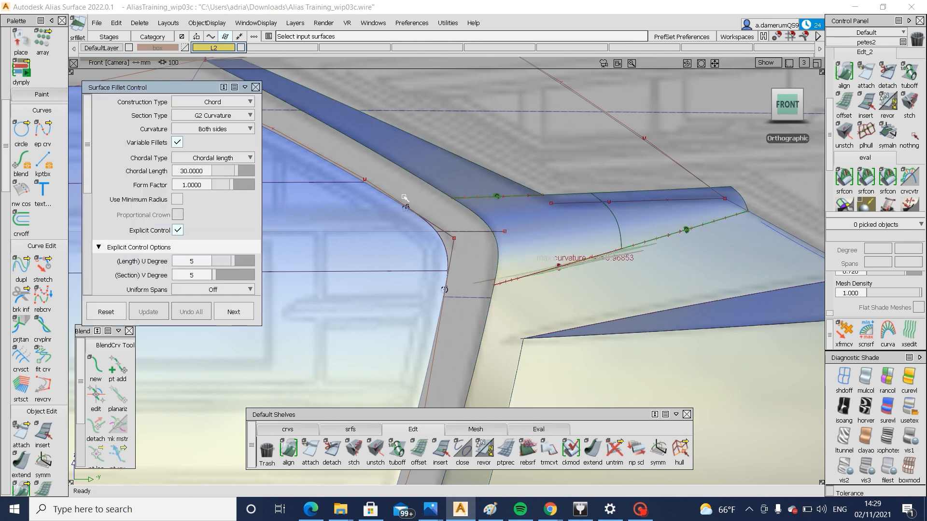
# Project the horizontal upper curve and the slanted curve onto both fillet surfaces along the left view direction
pyautogui.keyDown('ctrl'); pyautogui.keyDown('shift'); pyautogui.moveTo(647, 195); pyautogui.dragTo(581, 240); pyautogui.keyUp('shift'); pyautogui.keyUp('ctrl')
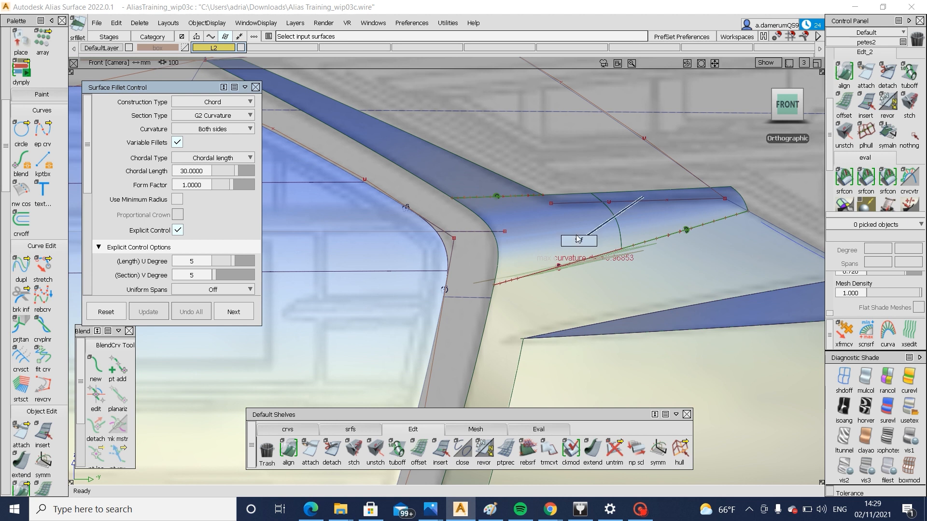
pyautogui.click(566, 222)
pyautogui.keyDown('alt'); pyautogui.keyDown('shift'); pyautogui.moveTo(642, 216); pyautogui.dragTo(550, 244); pyautogui.keyUp('shift'); pyautogui.keyUp('alt')
pyautogui.keyDown('ctrl'); pyautogui.keyDown('shift'); pyautogui.moveTo(675, 258); pyautogui.dragTo(680, 198); pyautogui.keyUp('shift'); pyautogui.keyUp('ctrl')
pyautogui.click(683, 223)
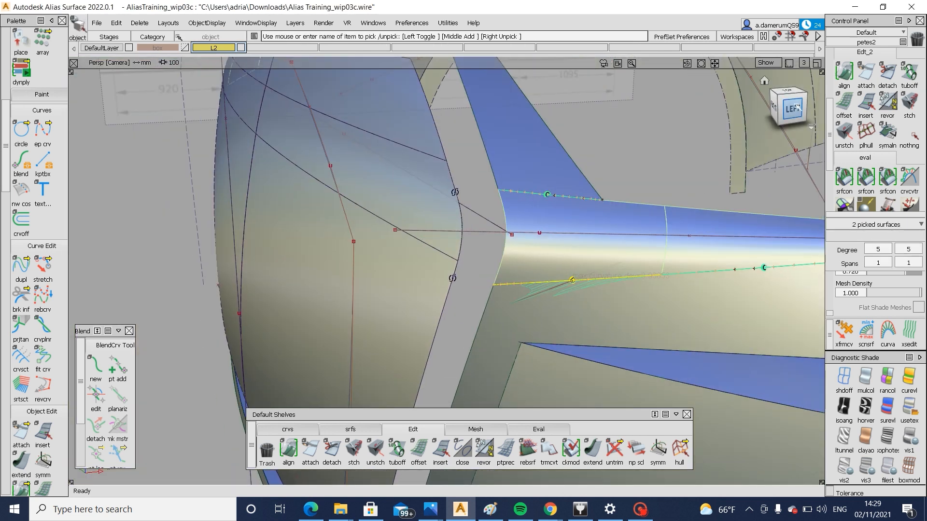
pyautogui.click(796, 107)
pyautogui.keyDown('ctrl'); pyautogui.keyDown('shift'); pyautogui.moveTo(564, 213); pyautogui.dragTo(668, 207, button='right'); pyautogui.keyUp('shift'); pyautogui.keyUp('ctrl')
pyautogui.click(711, 203)
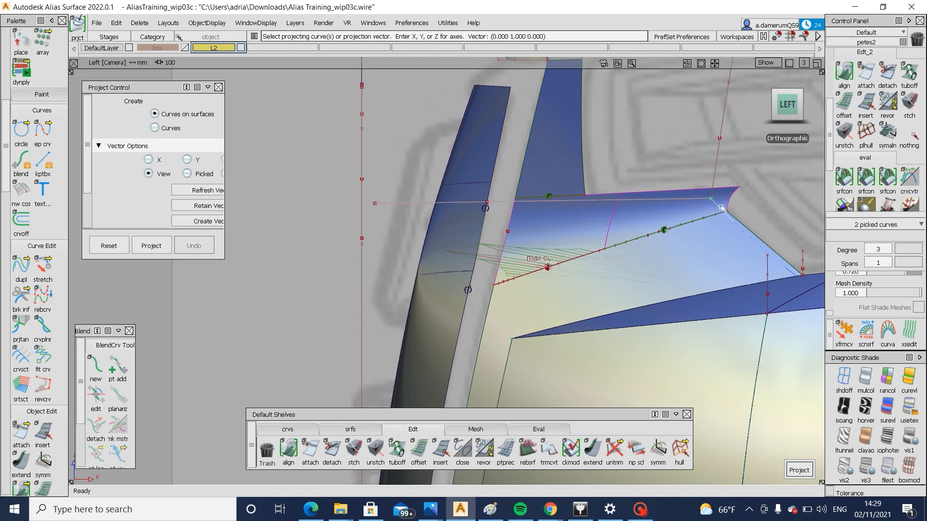
pyautogui.press('space')
# Try to trim the bumper surface beside the fillet, declining to untrim it
pyautogui.keyDown('ctrl'); pyautogui.keyDown('shift'); pyautogui.moveTo(728, 222); pyautogui.dragTo(761, 178); pyautogui.keyUp('shift'); pyautogui.keyUp('ctrl')
pyautogui.keyDown('ctrl'); pyautogui.keyDown('shift'); pyautogui.moveTo(713, 241); pyautogui.dragTo(712, 245, button='right'); pyautogui.keyUp('shift'); pyautogui.keyUp('ctrl')
pyautogui.click(712, 245)
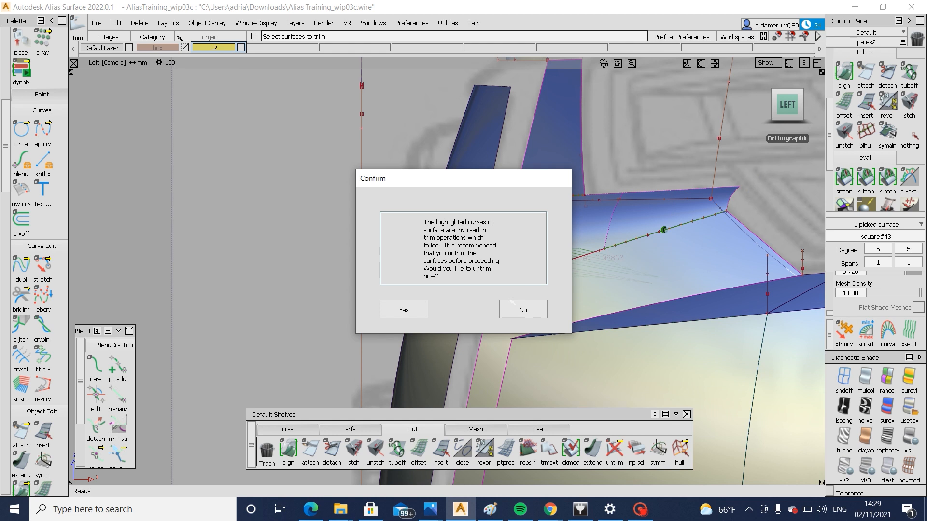
pyautogui.click(522, 309)
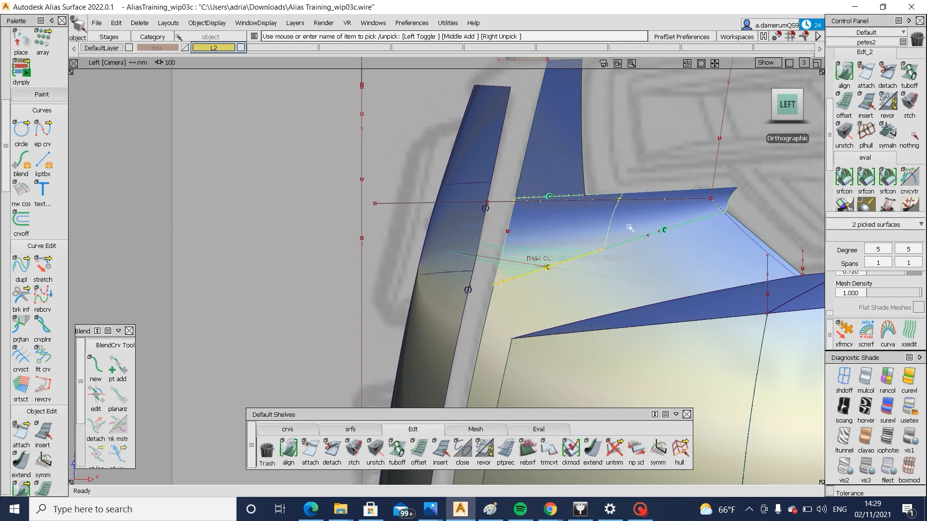
# Trim the inner fillet piece beside the grille along the projected horizontal curve, keeping its lower region
pyautogui.press('Return')
pyautogui.keyDown('ctrl'); pyautogui.keyDown('shift'); pyautogui.moveTo(623, 198); pyautogui.dragTo(579, 222); pyautogui.keyUp('shift'); pyautogui.keyUp('ctrl')
pyautogui.click(605, 222)
pyautogui.keyDown('alt'); pyautogui.keyDown('shift'); pyautogui.moveTo(607, 221); pyautogui.dragTo(588, 186, button='right'); pyautogui.keyUp('shift'); pyautogui.keyUp('alt')
pyautogui.keyDown('ctrl'); pyautogui.keyDown('shift'); pyautogui.moveTo(588, 186); pyautogui.dragTo(672, 179); pyautogui.keyUp('shift'); pyautogui.keyUp('ctrl')
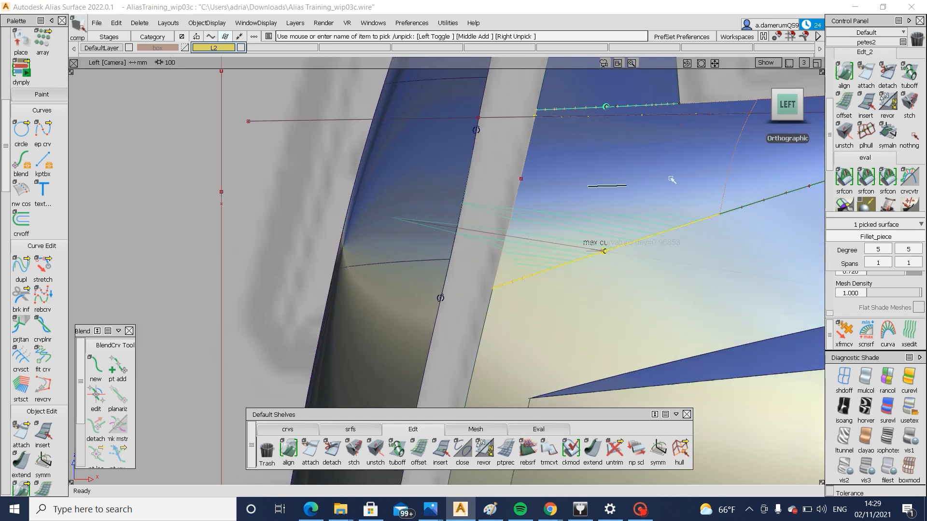
pyautogui.click(682, 122)
pyautogui.press('space')
pyautogui.keyDown('ctrl'); pyautogui.keyDown('shift'); pyautogui.moveTo(642, 170); pyautogui.dragTo(618, 183, button='right'); pyautogui.keyUp('shift'); pyautogui.keyUp('ctrl')
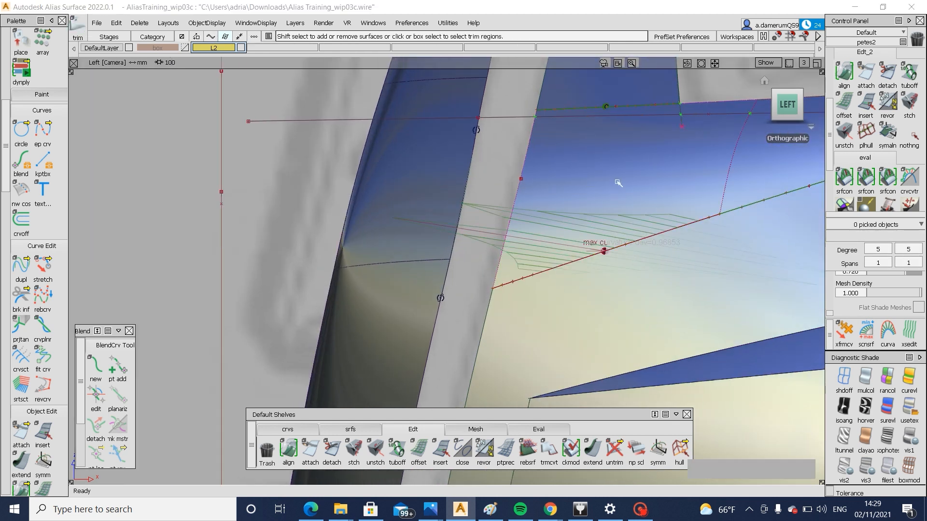
pyautogui.click(618, 183)
pyautogui.click(770, 470)
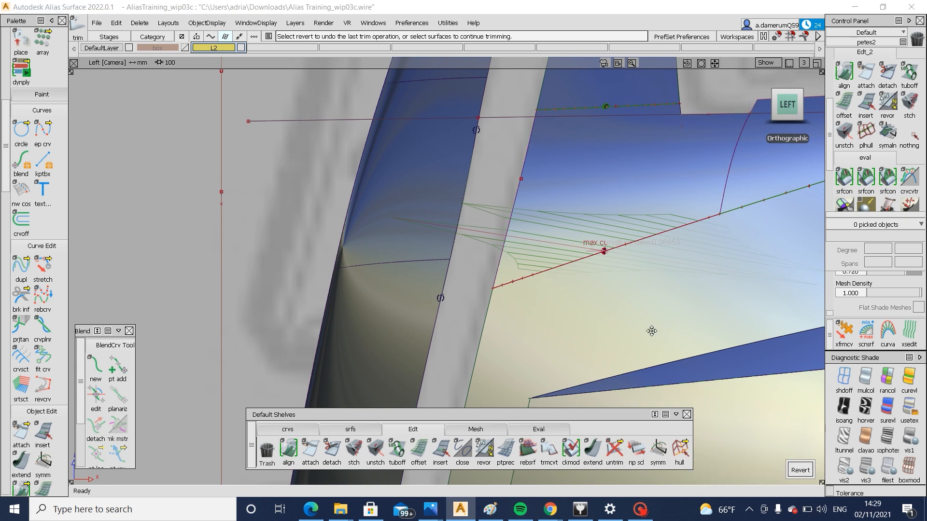
# Trim the outer fillet piece along the projected horizontal and slanted curves, keeping its lower region
pyautogui.keyDown('alt'); pyautogui.keyDown('shift'); pyautogui.moveTo(795, 175); pyautogui.dragTo(592, 240, button='middle'); pyautogui.keyUp('shift'); pyautogui.keyUp('alt')
pyautogui.click(592, 240)
pyautogui.click(592, 240)
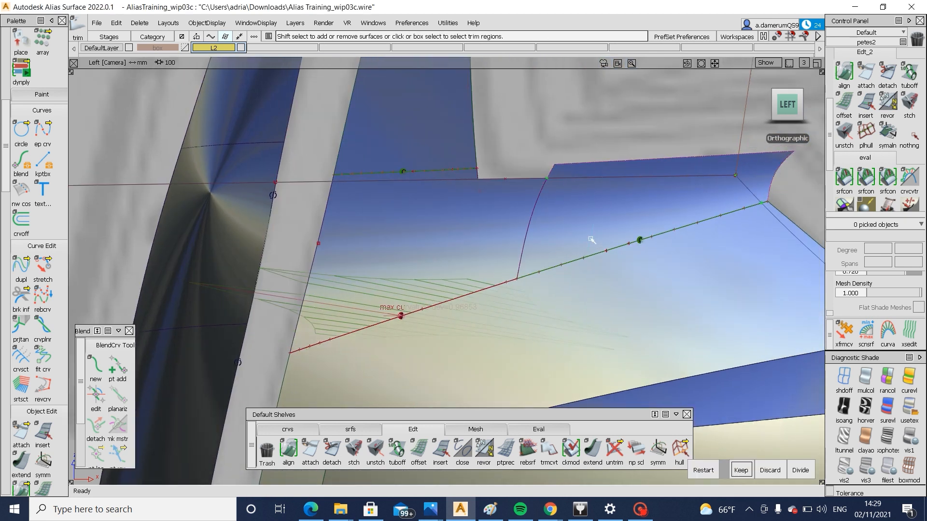
pyautogui.press('space')
pyautogui.keyDown('ctrl'); pyautogui.keyDown('shift'); pyautogui.moveTo(713, 238); pyautogui.dragTo(710, 300); pyautogui.keyUp('shift'); pyautogui.keyUp('ctrl')
pyautogui.keyDown('alt'); pyautogui.keyDown('shift'); pyautogui.moveTo(764, 275); pyautogui.dragTo(517, 294, button='middle'); pyautogui.keyUp('shift'); pyautogui.keyUp('alt')
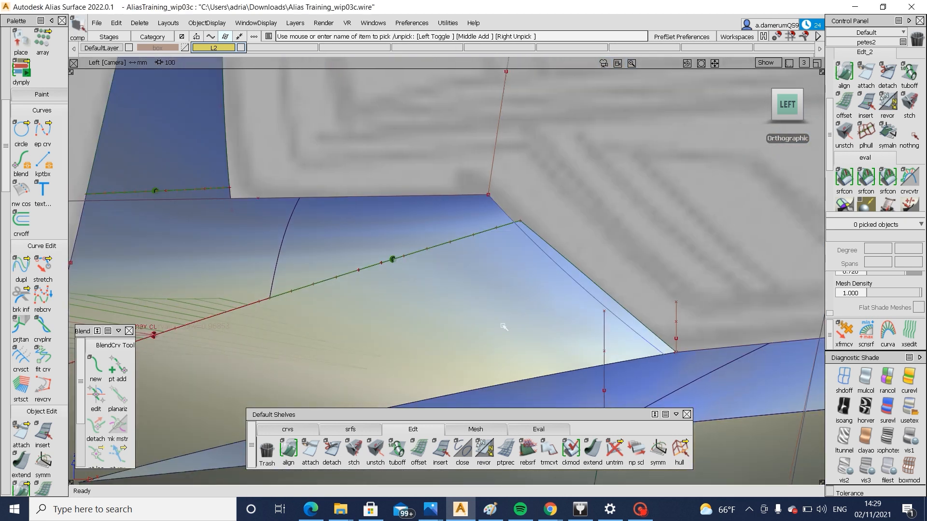
# Untrim the bumper surface below the outer fillet piece
pyautogui.keyDown('ctrl'); pyautogui.keyDown('shift'); pyautogui.moveTo(506, 311); pyautogui.dragTo(509, 396); pyautogui.keyUp('shift'); pyautogui.keyUp('ctrl')
pyautogui.click(531, 307)
pyautogui.keyDown('ctrl'); pyautogui.keyDown('shift'); pyautogui.moveTo(543, 319); pyautogui.dragTo(575, 285); pyautogui.keyUp('shift'); pyautogui.keyUp('ctrl')
pyautogui.click(527, 336)
pyautogui.click(581, 290)
pyautogui.press('Delete')
pyautogui.keyDown('ctrl'); pyautogui.keyDown('shift'); pyautogui.moveTo(632, 270); pyautogui.dragTo(579, 285); pyautogui.keyUp('shift'); pyautogui.keyUp('ctrl')
pyautogui.click(528, 308)
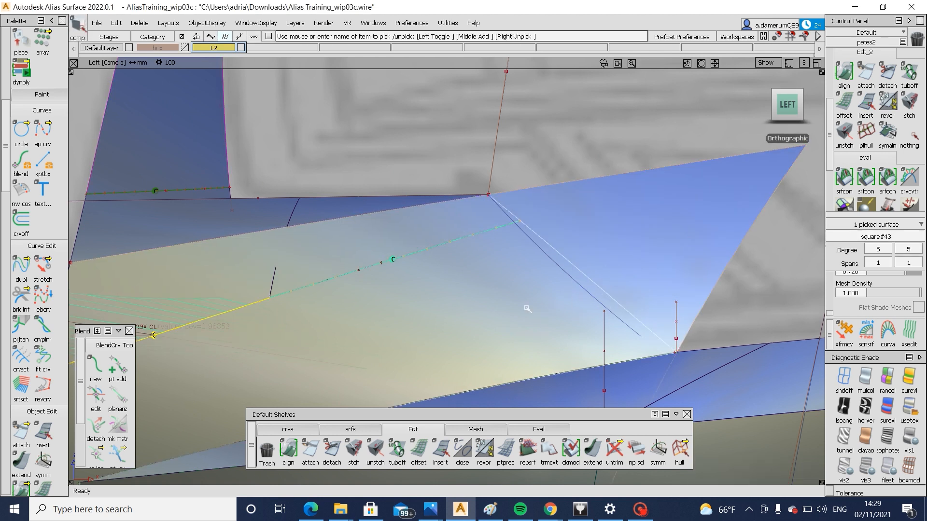
pyautogui.keyDown('ctrl'); pyautogui.keyDown('shift'); pyautogui.moveTo(528, 308); pyautogui.dragTo(570, 299); pyautogui.keyUp('shift'); pyautogui.keyUp('ctrl')
pyautogui.click(594, 291)
pyautogui.press('space')
pyautogui.keyDown('ctrl'); pyautogui.keyDown('shift'); pyautogui.moveTo(587, 339); pyautogui.dragTo(584, 275); pyautogui.keyUp('shift'); pyautogui.keyUp('ctrl')
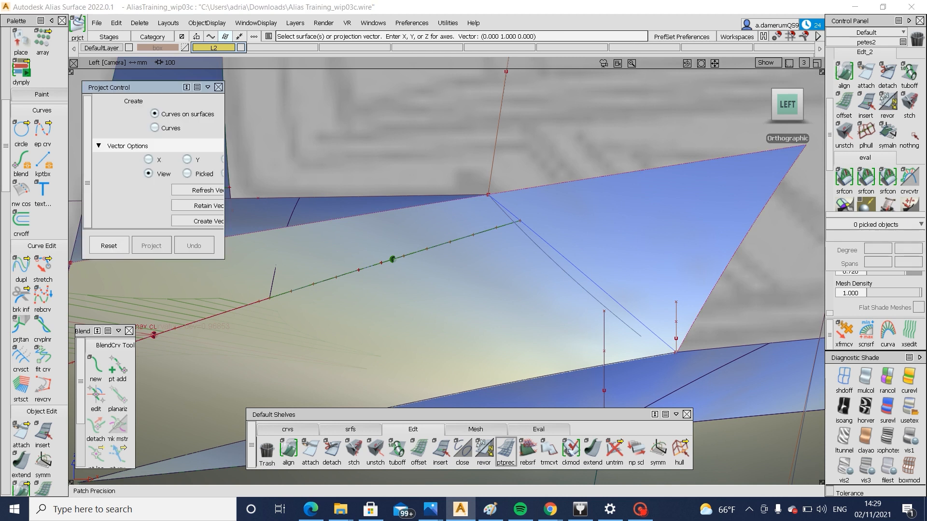
# Extend the slanted curve on the bumper surface by about 31 mm past the surface's lower edge
pyautogui.click(593, 449)
pyautogui.click(637, 334)
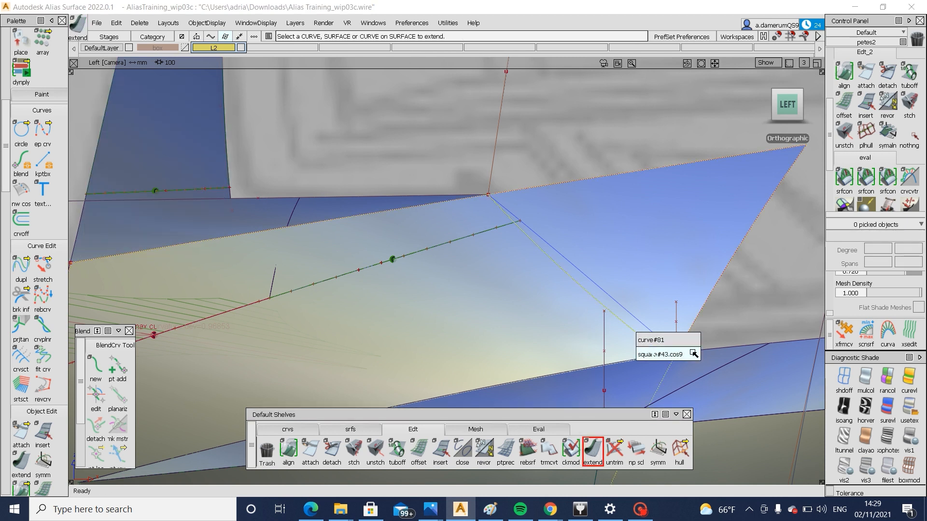
pyautogui.click(691, 354)
pyautogui.press('Return')
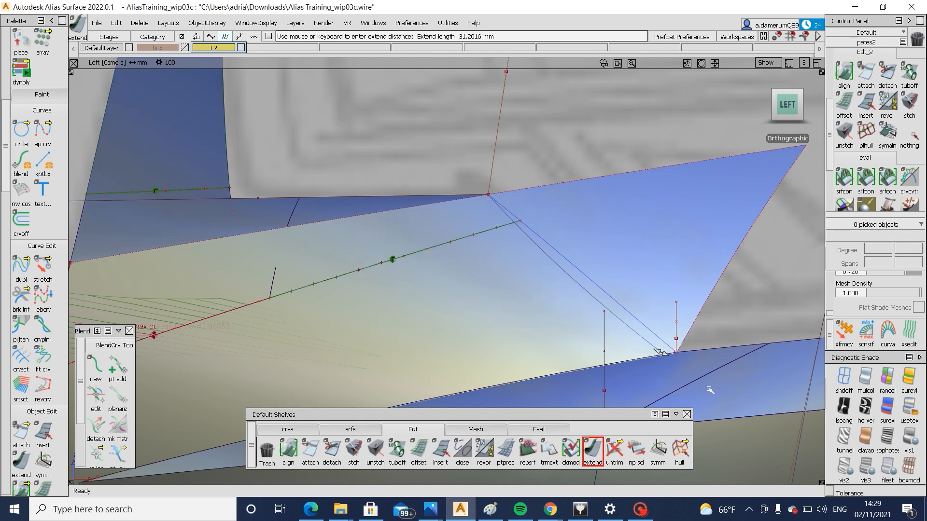
# Trim the bumper surface along the extended slanted curve, keeping the region beside the grille
pyautogui.keyDown('ctrl'); pyautogui.keyDown('shift'); pyautogui.moveTo(647, 293); pyautogui.dragTo(583, 345); pyautogui.keyUp('shift'); pyautogui.keyUp('ctrl')
pyautogui.click(537, 341)
pyautogui.click(537, 341)
pyautogui.press('space')
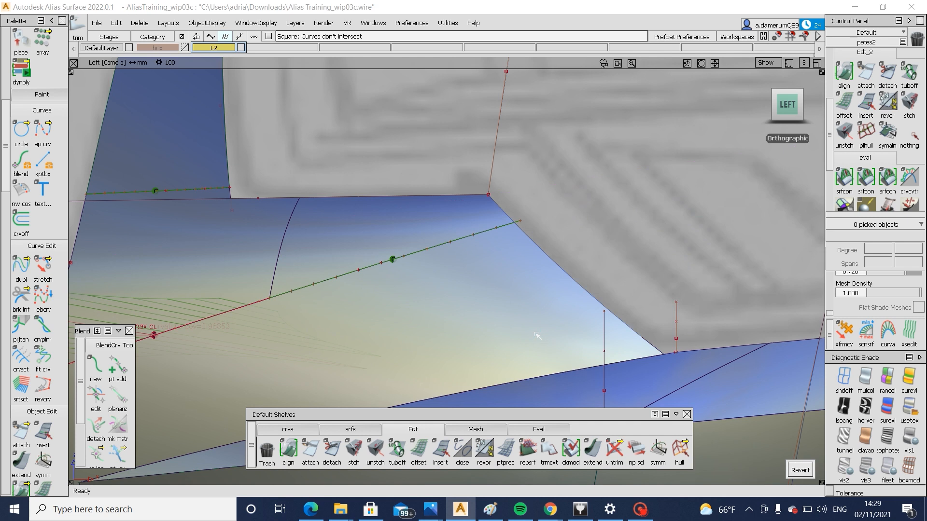
# Draw an edit point curve from the fillet's outer corner along the slanted bumper edge to its lower end
pyautogui.keyDown('alt'); pyautogui.keyDown('shift'); pyautogui.moveTo(538, 335); pyautogui.dragTo(366, 375, button='right'); pyautogui.keyUp('shift'); pyautogui.keyUp('alt')
pyautogui.keyDown('alt'); pyautogui.keyDown('shift'); pyautogui.moveTo(367, 374); pyautogui.dragTo(556, 309); pyautogui.keyUp('shift'); pyautogui.keyUp('alt')
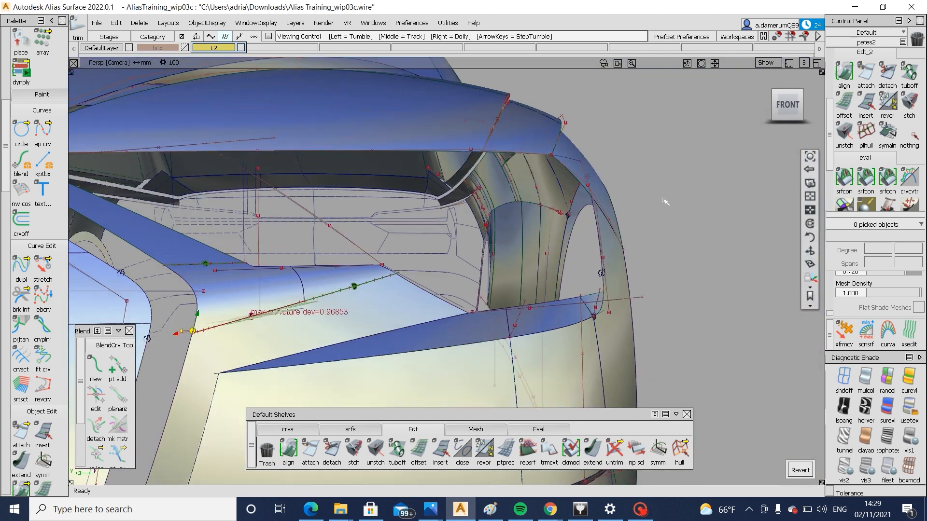
pyautogui.click(787, 103)
pyautogui.keyDown('alt'); pyautogui.keyDown('shift'); pyautogui.moveTo(629, 370); pyautogui.dragTo(640, 314, button='right'); pyautogui.keyUp('shift'); pyautogui.keyUp('alt')
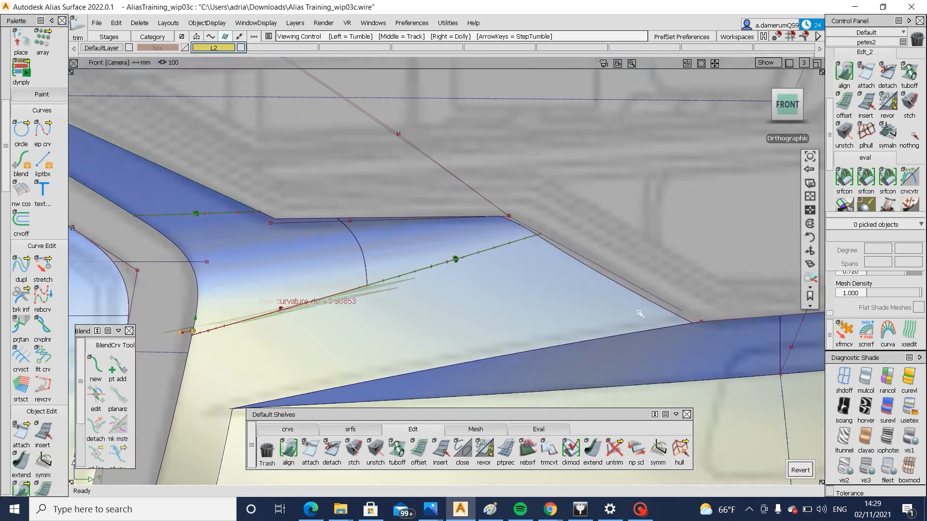
pyautogui.keyDown('ctrl'); pyautogui.keyDown('shift'); pyautogui.moveTo(598, 254); pyautogui.dragTo(600, 272); pyautogui.keyUp('shift'); pyautogui.keyUp('ctrl')
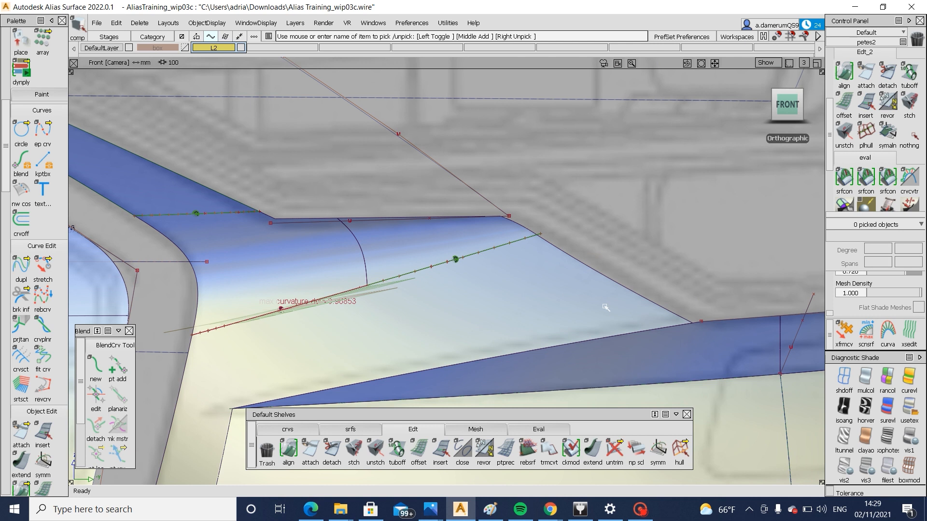
pyautogui.click(308, 430)
pyautogui.click(310, 449)
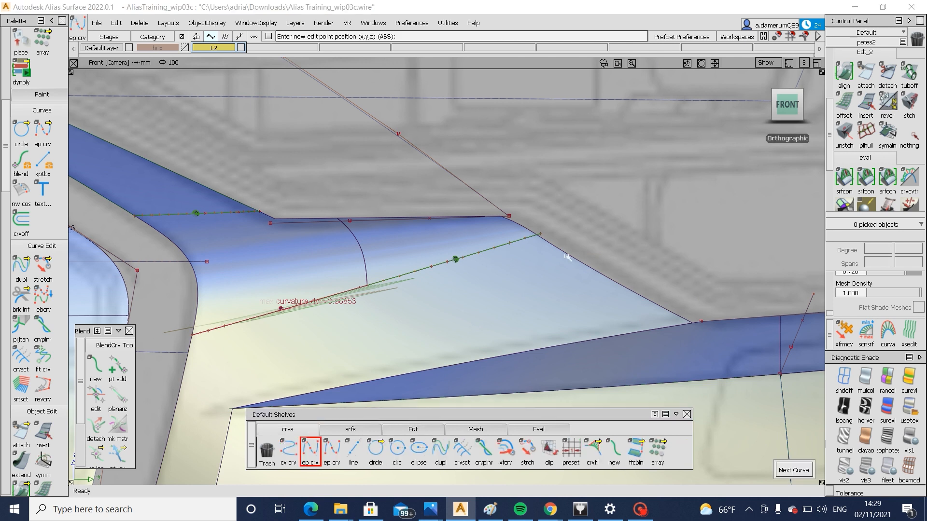
pyautogui.keyDown('alt'); pyautogui.keyDown('shift'); pyautogui.click(778, 102); pyautogui.keyUp('shift'); pyautogui.keyUp('alt')
pyautogui.click(790, 106)
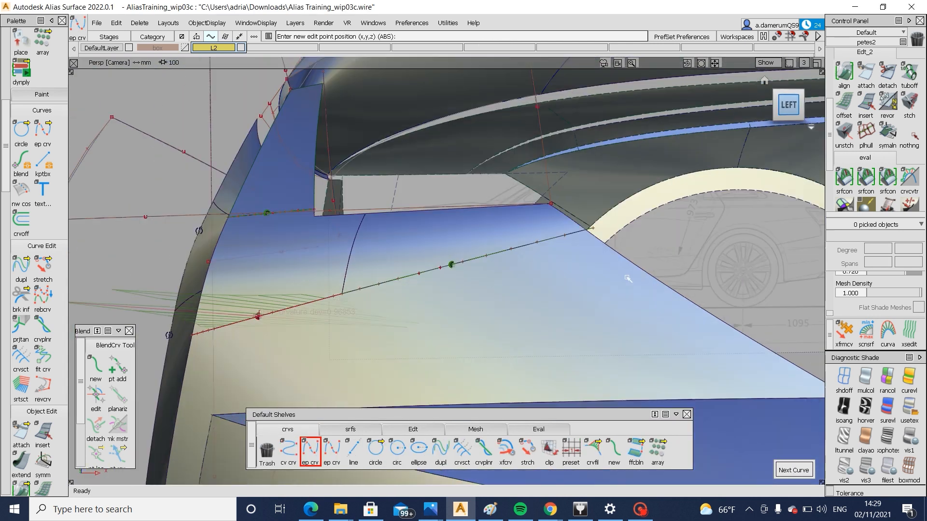
pyautogui.keyDown('ctrl'); pyautogui.keyDown('alt'); pyautogui.click(497, 224); pyautogui.keyUp('alt'); pyautogui.keyUp('ctrl')
# Untrim the bumper surface again and delete its old slanted curve on surface
pyautogui.moveTo(600, 318)
pyautogui.keyDown('ctrl'); pyautogui.keyDown('alt'); pyautogui.mouseDown()
pyautogui.moveTo(625, 348)
pyautogui.moveTo(592, 231)
pyautogui.moveTo(530, 296)
pyautogui.mouseUp(); pyautogui.keyUp('alt'); pyautogui.keyUp('ctrl')
pyautogui.click(532, 263)
pyautogui.keyDown('ctrl'); pyautogui.keyDown('shift'); pyautogui.moveTo(531, 263); pyautogui.dragTo(533, 331); pyautogui.keyUp('shift'); pyautogui.keyUp('ctrl')
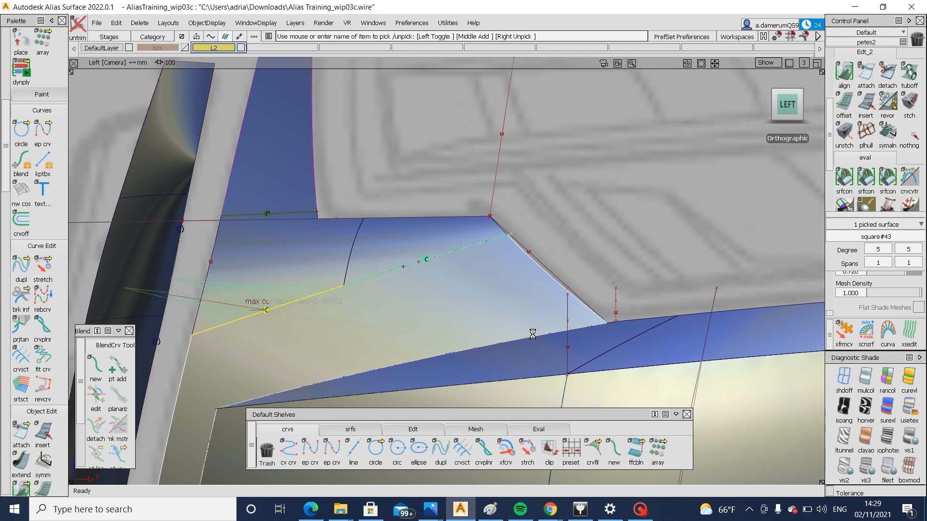
pyautogui.moveTo(524, 252); pyautogui.dragTo(553, 275)
pyautogui.press('Delete')
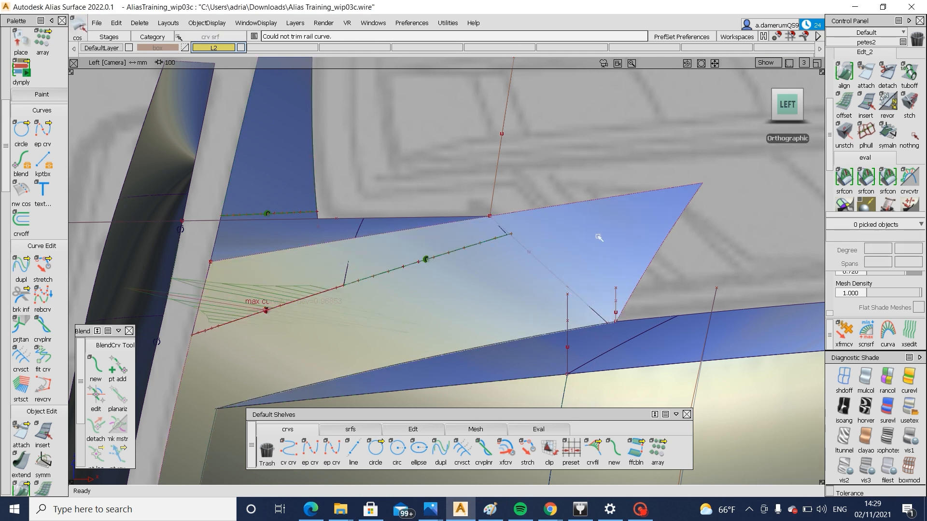
# Project the new slanted curve onto the bumper surface along the left view and trim, keeping the inner region
pyautogui.keyDown('ctrl'); pyautogui.keyDown('shift'); pyautogui.moveTo(600, 236); pyautogui.dragTo(497, 296); pyautogui.keyUp('shift'); pyautogui.keyUp('ctrl')
pyautogui.click(497, 296)
pyautogui.keyDown('ctrl'); pyautogui.keyDown('shift'); pyautogui.moveTo(569, 239); pyautogui.dragTo(518, 283); pyautogui.keyUp('shift'); pyautogui.keyUp('ctrl')
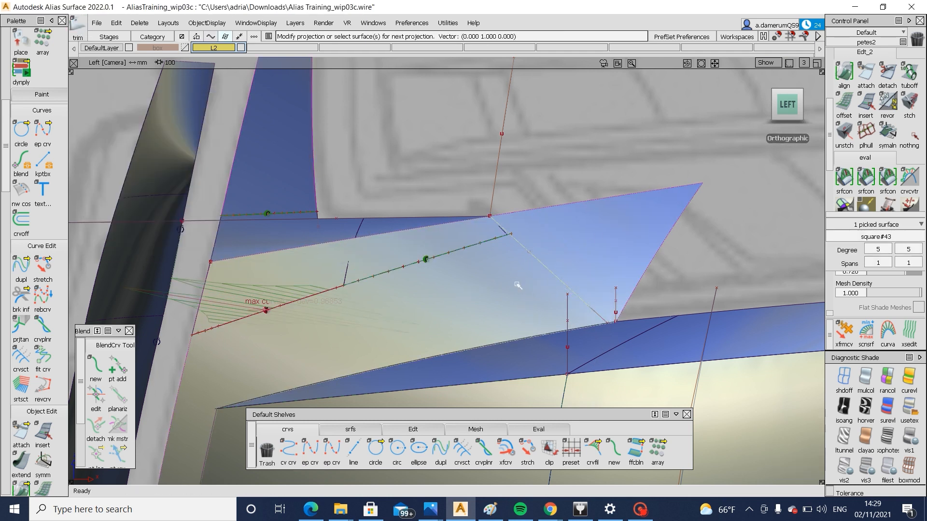
pyautogui.click(522, 289)
pyautogui.click(741, 470)
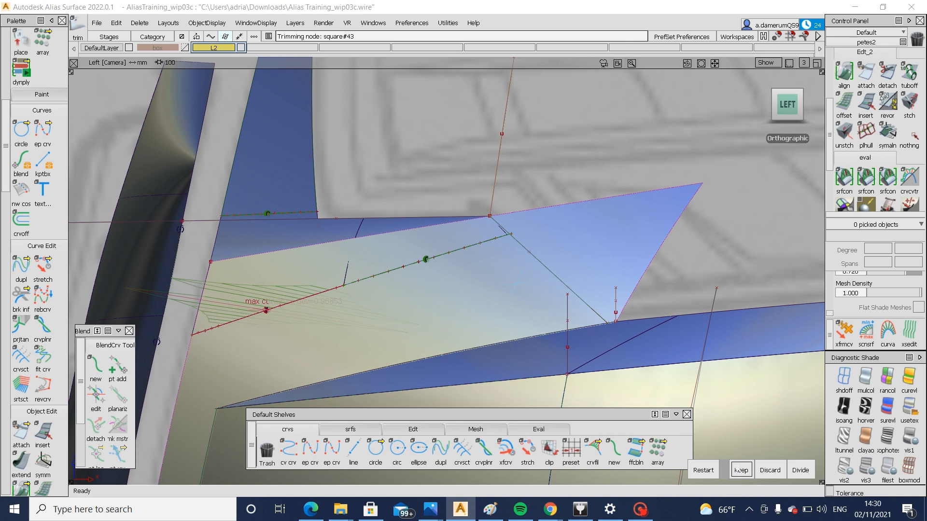
# Untrim the outer fillet piece at the slanted corner and delete its old curve on surface
pyautogui.moveTo(490, 236)
pyautogui.keyDown('ctrl'); pyautogui.keyDown('shift'); pyautogui.mouseDown()
pyautogui.moveTo(477, 234)
pyautogui.moveTo(487, 354)
pyautogui.moveTo(502, 226)
pyautogui.moveTo(492, 254)
pyautogui.mouseUp(); pyautogui.keyUp('shift'); pyautogui.keyUp('ctrl')
pyautogui.click(477, 235)
pyautogui.click(502, 226)
pyautogui.press('Delete')
# Project the new slanted curve onto the outer fillet piece and trim its end, keeping the inner region
pyautogui.click(449, 234)
pyautogui.keyDown('ctrl'); pyautogui.keyDown('shift'); pyautogui.moveTo(447, 233); pyautogui.dragTo(608, 326); pyautogui.keyUp('shift'); pyautogui.keyUp('ctrl')
pyautogui.click(489, 218)
pyautogui.click(435, 241)
pyautogui.click(514, 231)
pyautogui.click(462, 237)
pyautogui.press('space')
# Examine the trimmed fillet corner and the surrounding grille and bumper surfaces from several perspective angles
pyautogui.keyDown('alt'); pyautogui.keyDown('shift'); pyautogui.moveTo(608, 326); pyautogui.dragTo(503, 327, button='right'); pyautogui.keyUp('shift'); pyautogui.keyUp('alt')
pyautogui.keyDown('alt'); pyautogui.keyDown('shift'); pyautogui.moveTo(503, 327); pyautogui.dragTo(579, 319, button='middle'); pyautogui.keyUp('shift'); pyautogui.keyUp('alt')
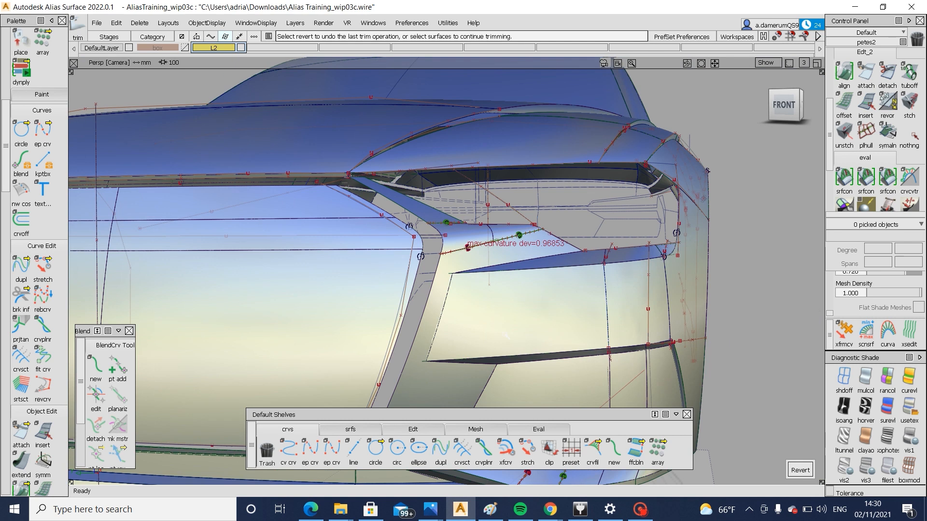
pyautogui.keyDown('ctrl'); pyautogui.keyDown('shift'); pyautogui.moveTo(579, 319); pyautogui.dragTo(628, 326); pyautogui.keyUp('shift'); pyautogui.keyUp('ctrl')
pyautogui.keyDown('alt'); pyautogui.keyDown('shift'); pyautogui.moveTo(637, 334); pyautogui.dragTo(557, 336, button='right'); pyautogui.keyUp('shift'); pyautogui.keyUp('alt')
pyautogui.keyDown('alt'); pyautogui.keyDown('shift'); pyautogui.moveTo(557, 337); pyautogui.dragTo(428, 305); pyautogui.keyUp('shift'); pyautogui.keyUp('alt')
pyautogui.keyDown('alt'); pyautogui.keyDown('shift'); pyautogui.moveTo(428, 305); pyautogui.dragTo(497, 330, button='right'); pyautogui.keyUp('shift'); pyautogui.keyUp('alt')
pyautogui.keyDown('ctrl'); pyautogui.keyDown('shift'); pyautogui.moveTo(497, 330); pyautogui.dragTo(569, 277); pyautogui.keyUp('shift'); pyautogui.keyUp('ctrl')
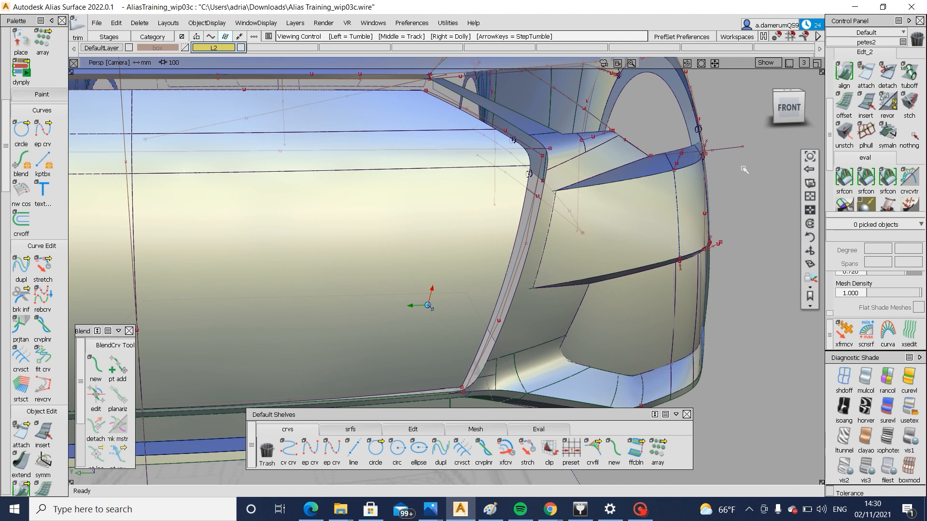
# Examine the grille, bumper and narrow gap around the grille edge from the front and several perspective angles
pyautogui.click(787, 109)
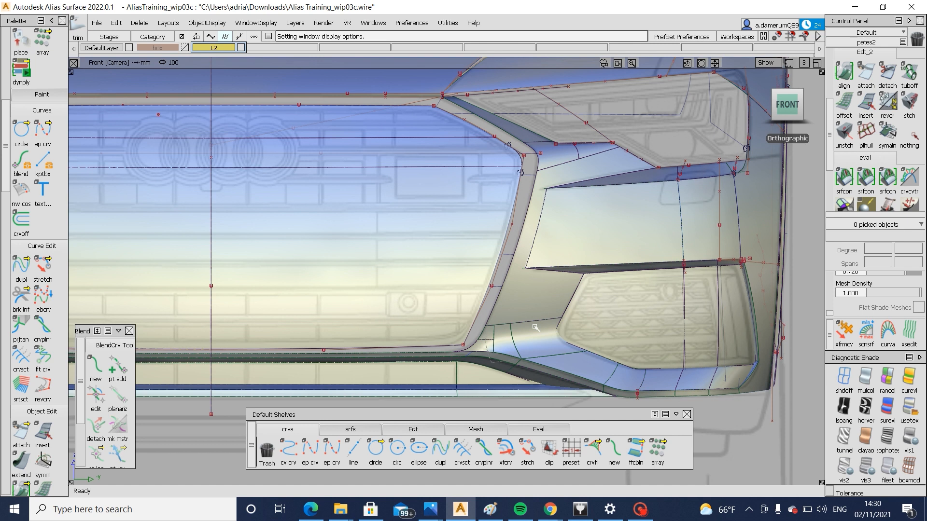
pyautogui.keyDown('alt'); pyautogui.keyDown('shift'); pyautogui.moveTo(535, 328); pyautogui.dragTo(439, 333); pyautogui.keyUp('shift'); pyautogui.keyUp('alt')
pyautogui.keyDown('alt'); pyautogui.keyDown('shift'); pyautogui.moveTo(498, 320); pyautogui.dragTo(453, 329, button='right'); pyautogui.keyUp('shift'); pyautogui.keyUp('alt')
pyautogui.keyDown('alt'); pyautogui.keyDown('shift'); pyautogui.moveTo(454, 328); pyautogui.dragTo(497, 327); pyautogui.keyUp('shift'); pyautogui.keyUp('alt')
pyautogui.keyDown('alt'); pyautogui.keyDown('shift'); pyautogui.moveTo(413, 316); pyautogui.dragTo(309, 319, button='right'); pyautogui.keyUp('shift'); pyautogui.keyUp('alt')
pyautogui.keyDown('alt'); pyautogui.keyDown('shift'); pyautogui.moveTo(309, 320); pyautogui.dragTo(415, 309); pyautogui.keyUp('shift'); pyautogui.keyUp('alt')
pyautogui.keyDown('alt'); pyautogui.keyDown('shift'); pyautogui.moveTo(320, 267); pyautogui.dragTo(465, 273, button='middle'); pyautogui.keyUp('shift'); pyautogui.keyUp('alt')
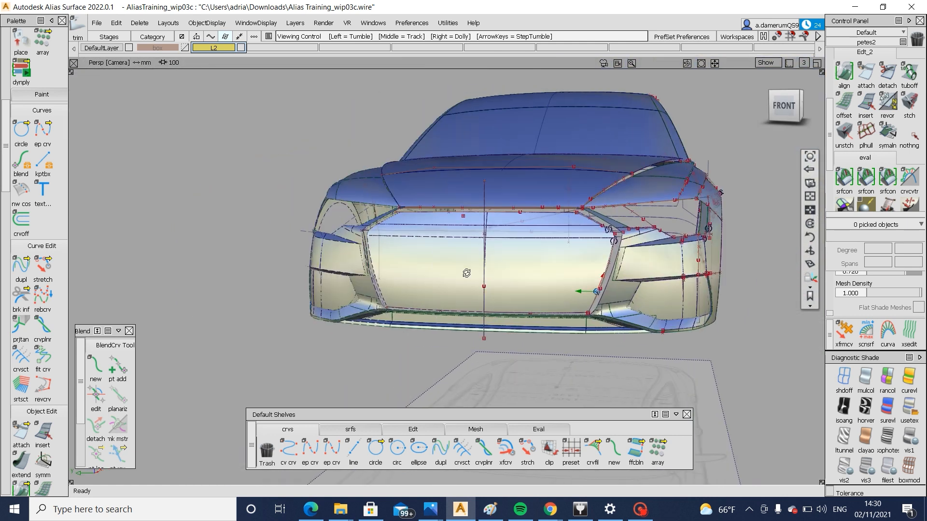
pyautogui.keyDown('alt'); pyautogui.keyDown('shift'); pyautogui.click(465, 273); pyautogui.keyUp('shift'); pyautogui.keyUp('alt')
pyautogui.keyDown('alt'); pyautogui.keyDown('shift'); pyautogui.moveTo(466, 273); pyautogui.dragTo(344, 328); pyautogui.keyUp('shift'); pyautogui.keyUp('alt')
pyautogui.keyDown('alt'); pyautogui.keyDown('shift'); pyautogui.click(613, 284); pyautogui.keyUp('shift'); pyautogui.keyUp('alt')
pyautogui.keyDown('alt'); pyautogui.keyDown('shift'); pyautogui.moveTo(483, 299); pyautogui.dragTo(539, 304, button='right'); pyautogui.keyUp('shift'); pyautogui.keyUp('alt')
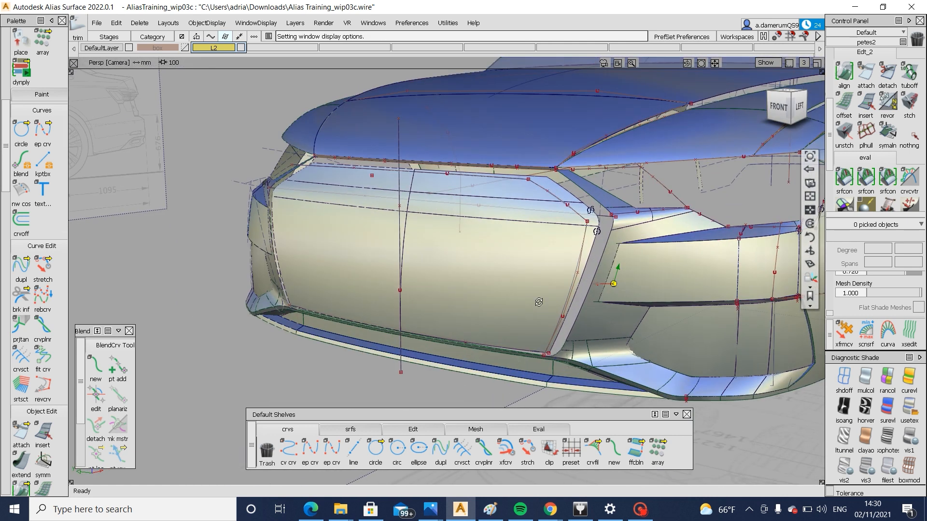
pyautogui.keyDown('alt'); pyautogui.keyDown('shift'); pyautogui.moveTo(540, 304); pyautogui.dragTo(463, 315); pyautogui.keyUp('shift'); pyautogui.keyUp('alt')
pyautogui.keyDown('alt'); pyautogui.keyDown('shift'); pyautogui.moveTo(546, 316); pyautogui.dragTo(559, 320, button='right'); pyautogui.keyUp('shift'); pyautogui.keyUp('alt')
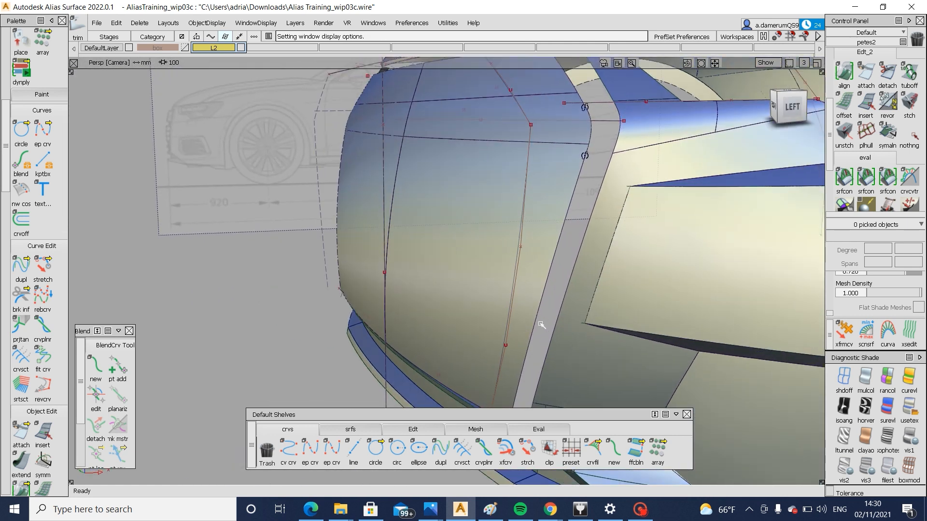
# Skin the gap between the grille's slanted side edge and the facing bumper edge, with Default start and Connect ends at the end
pyautogui.click(350, 430)
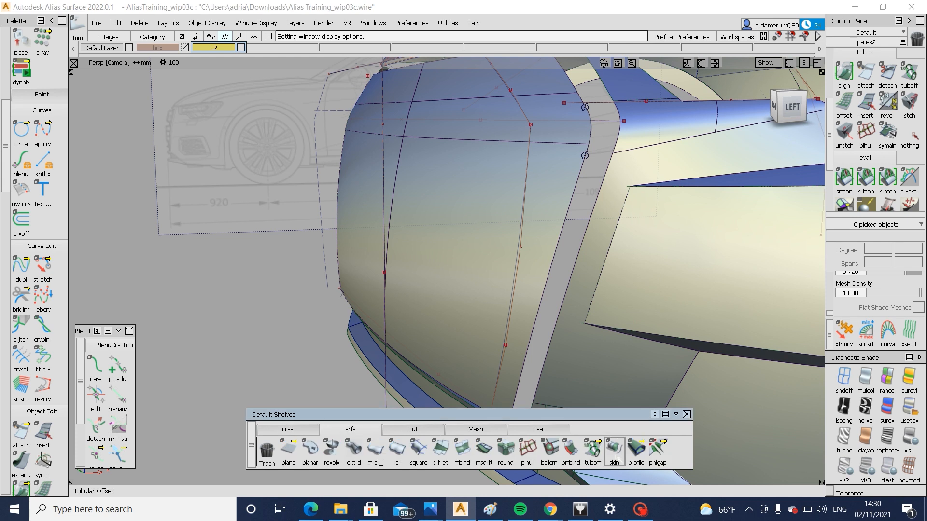
pyautogui.click(614, 450)
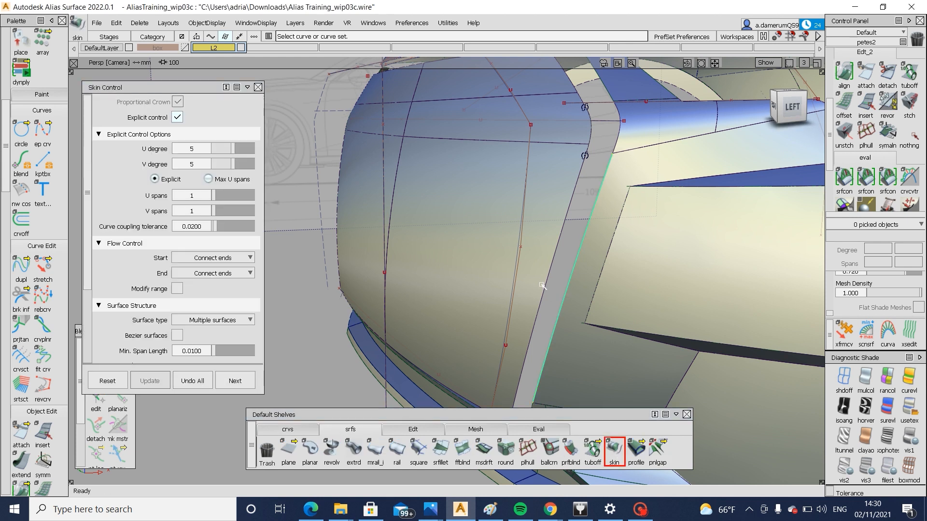
pyautogui.keyDown('alt'); pyautogui.keyDown('shift'); pyautogui.moveTo(553, 365); pyautogui.dragTo(557, 313, button='middle'); pyautogui.keyUp('shift'); pyautogui.keyUp('alt')
pyautogui.click(575, 346)
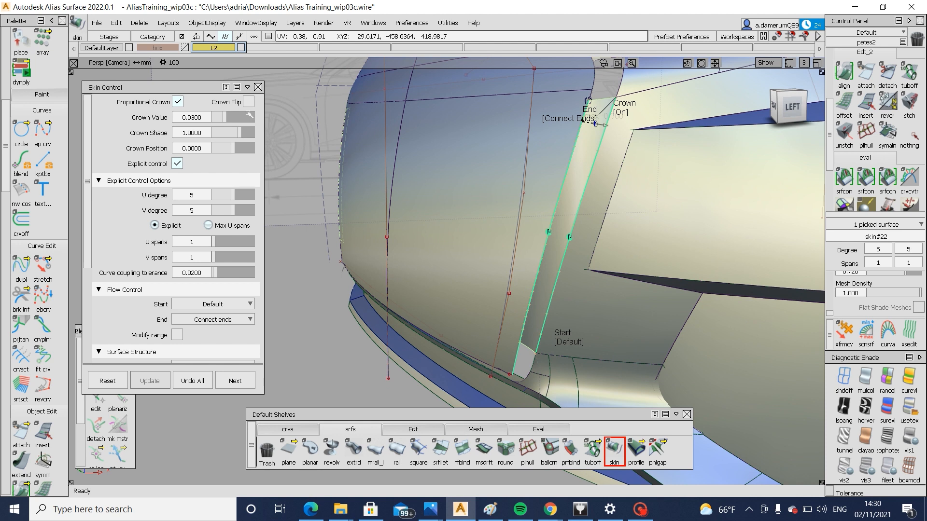
pyautogui.keyDown('alt'); pyautogui.keyDown('shift'); pyautogui.moveTo(514, 259); pyautogui.dragTo(579, 282, button='right'); pyautogui.keyUp('shift'); pyautogui.keyUp('alt')
pyautogui.keyDown('alt'); pyautogui.keyDown('shift'); pyautogui.moveTo(579, 281); pyautogui.dragTo(529, 261); pyautogui.keyUp('shift'); pyautogui.keyUp('alt')
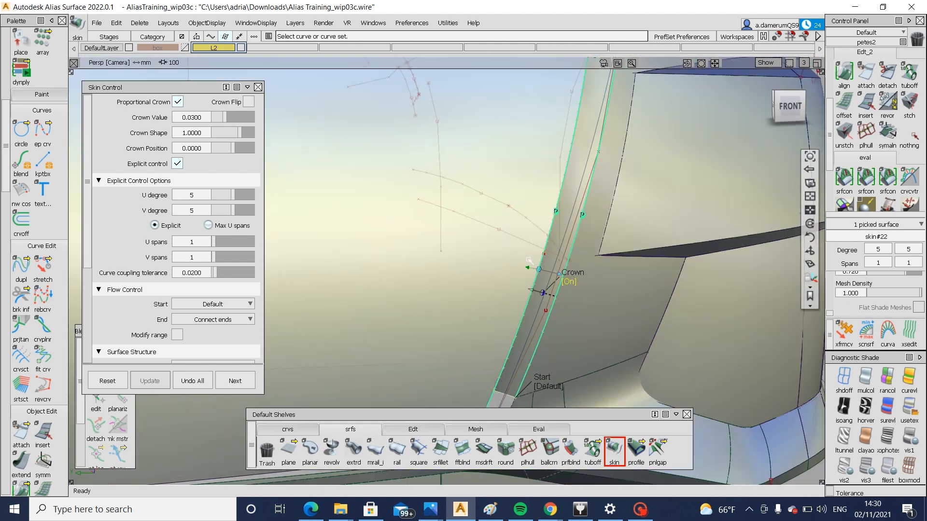
# Flip the crown on the slanted side skin and set its crown value to 0.0100
pyautogui.click(249, 103)
pyautogui.keyDown('alt'); pyautogui.keyDown('shift'); pyautogui.moveTo(301, 137); pyautogui.dragTo(366, 170); pyautogui.keyUp('shift'); pyautogui.keyUp('alt')
pyautogui.keyDown('alt'); pyautogui.keyDown('shift'); pyautogui.moveTo(365, 170); pyautogui.dragTo(293, 304, button='middle'); pyautogui.keyUp('shift'); pyautogui.keyUp('alt')
pyautogui.moveTo(224, 121); pyautogui.dragTo(219, 121)
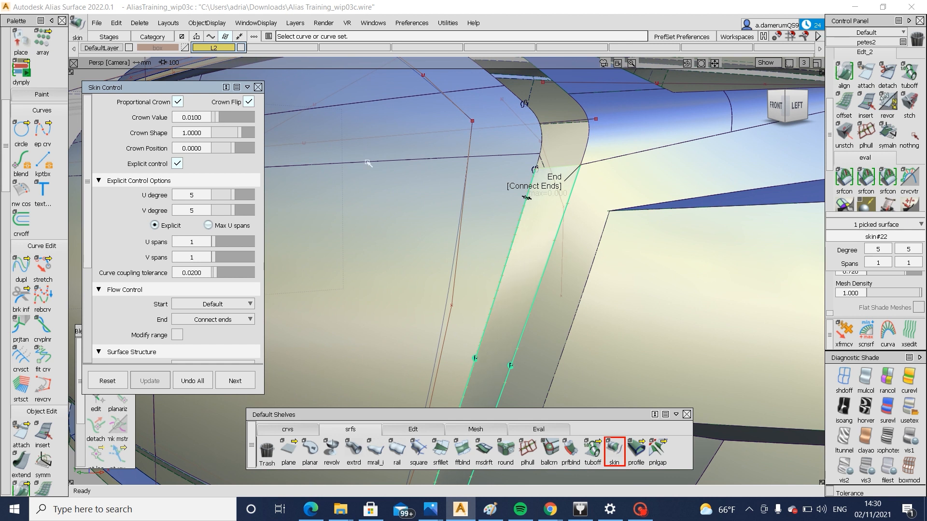
pyautogui.keyDown('alt'); pyautogui.keyDown('shift'); pyautogui.moveTo(555, 232); pyautogui.dragTo(614, 352); pyautogui.keyUp('shift'); pyautogui.keyUp('alt')
pyautogui.press('space')
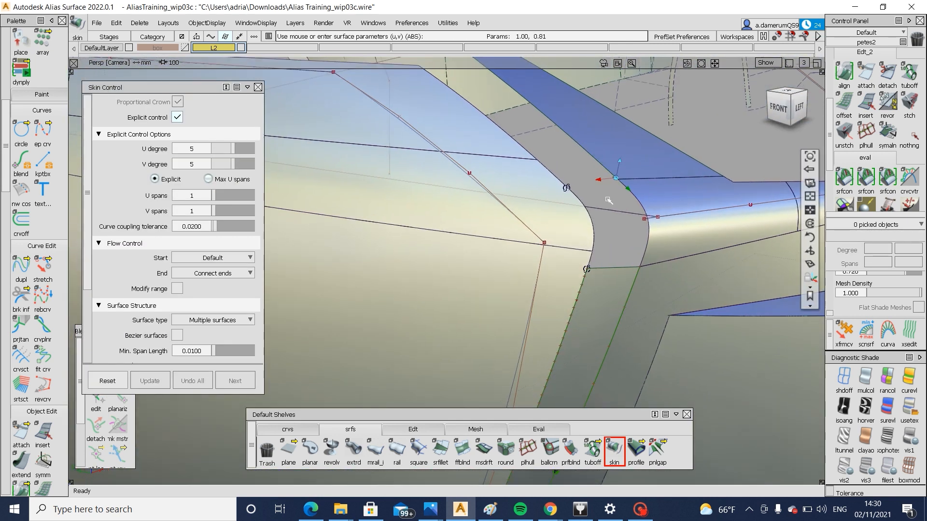
# Skin the short gap just above the rounded grille corner and turn off its crown flip
pyautogui.click(594, 158)
pyautogui.click(549, 172)
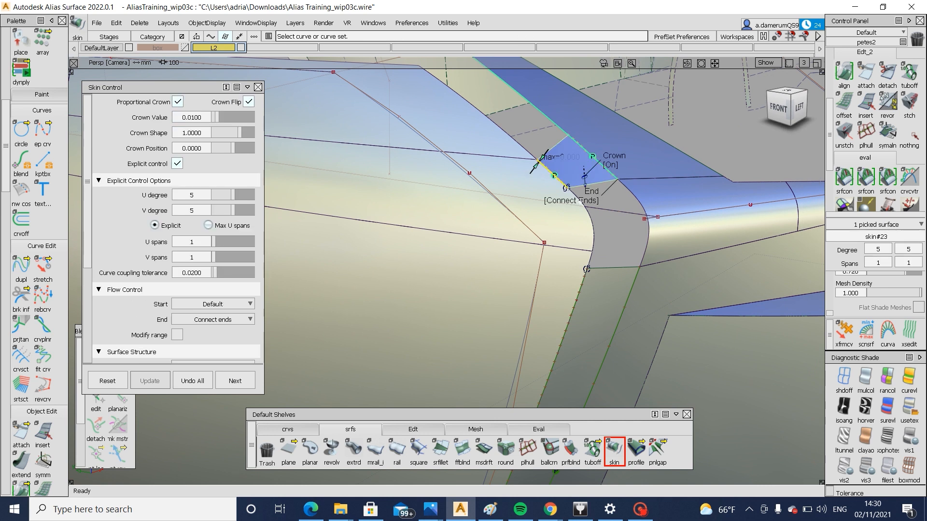
pyautogui.click(249, 103)
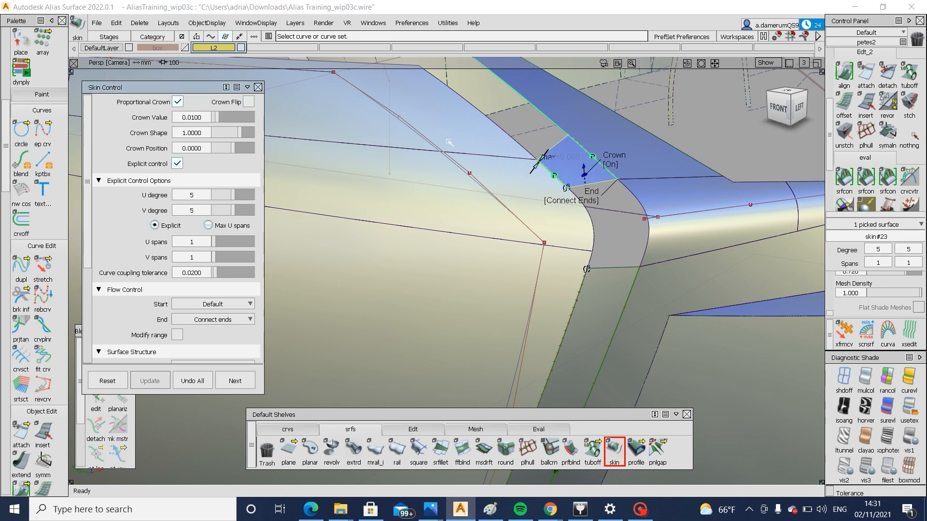
pyautogui.keyDown('alt'); pyautogui.keyDown('shift'); pyautogui.moveTo(560, 195); pyautogui.dragTo(579, 279); pyautogui.keyUp('shift'); pyautogui.keyUp('alt')
pyautogui.keyDown('ctrl'); pyautogui.keyDown('shift'); pyautogui.moveTo(579, 279); pyautogui.dragTo(573, 182); pyautogui.keyUp('shift'); pyautogui.keyUp('ctrl')
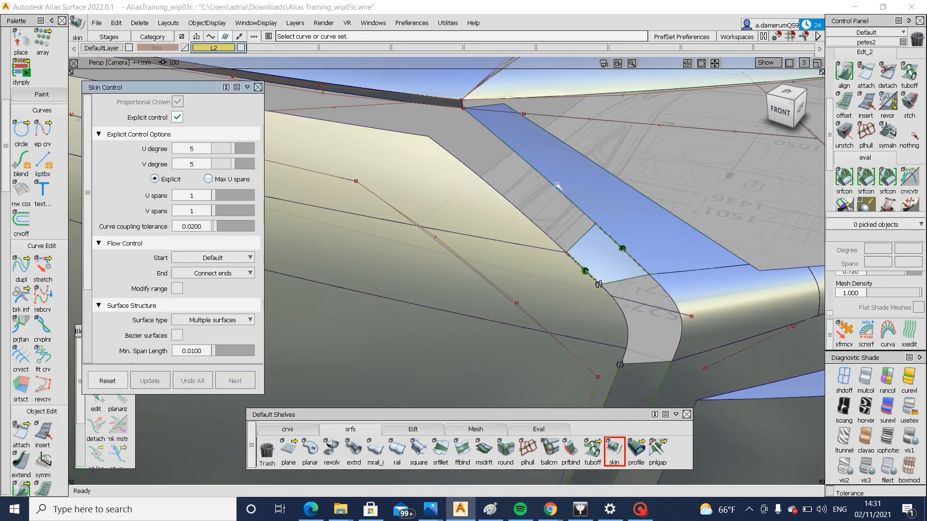
# Skin the long slanted gap from the short skin up to the grille's upper corner, with the start flow set to Connect ends
pyautogui.click(559, 188)
pyautogui.click(506, 200)
pyautogui.keyDown('alt'); pyautogui.keyDown('shift'); pyautogui.moveTo(477, 212); pyautogui.dragTo(547, 177); pyautogui.keyUp('shift'); pyautogui.keyUp('alt')
pyautogui.click(444, 138)
pyautogui.click(453, 130)
pyautogui.click(455, 137)
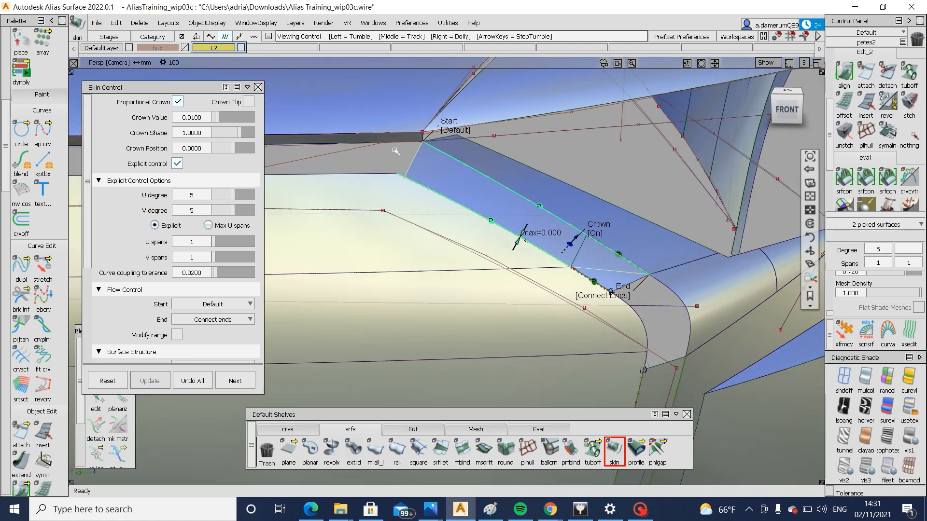
pyautogui.click(454, 136)
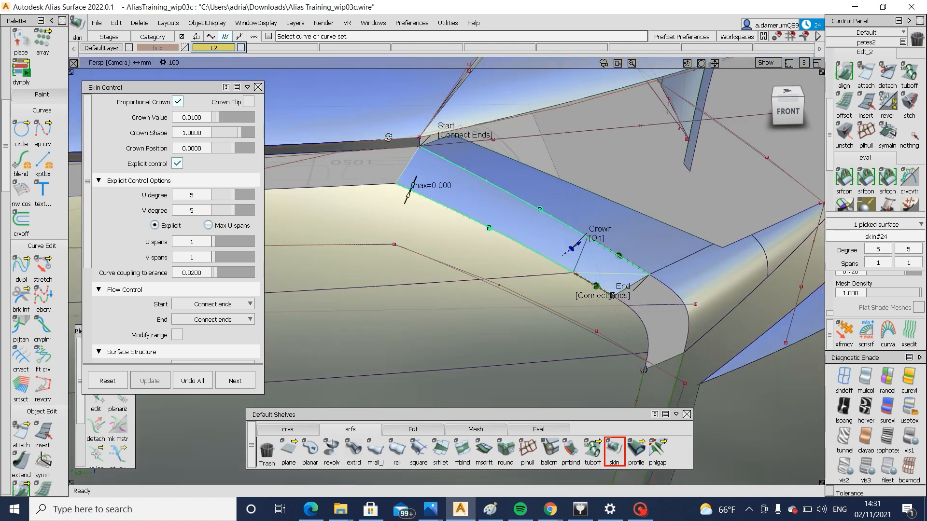
pyautogui.keyDown('alt'); pyautogui.keyDown('shift'); pyautogui.moveTo(455, 140); pyautogui.dragTo(526, 169, button='right'); pyautogui.keyUp('shift'); pyautogui.keyUp('alt')
pyautogui.keyDown('alt'); pyautogui.keyDown('shift'); pyautogui.moveTo(526, 169); pyautogui.dragTo(542, 197); pyautogui.keyUp('shift'); pyautogui.keyUp('alt')
pyautogui.keyDown('ctrl'); pyautogui.keyDown('shift'); pyautogui.moveTo(542, 197); pyautogui.dragTo(516, 193); pyautogui.keyUp('shift'); pyautogui.keyUp('ctrl')
pyautogui.click(614, 450)
pyautogui.keyDown('alt'); pyautogui.keyDown('shift'); pyautogui.moveTo(516, 193); pyautogui.dragTo(555, 234, button='middle'); pyautogui.keyUp('shift'); pyautogui.keyUp('alt')
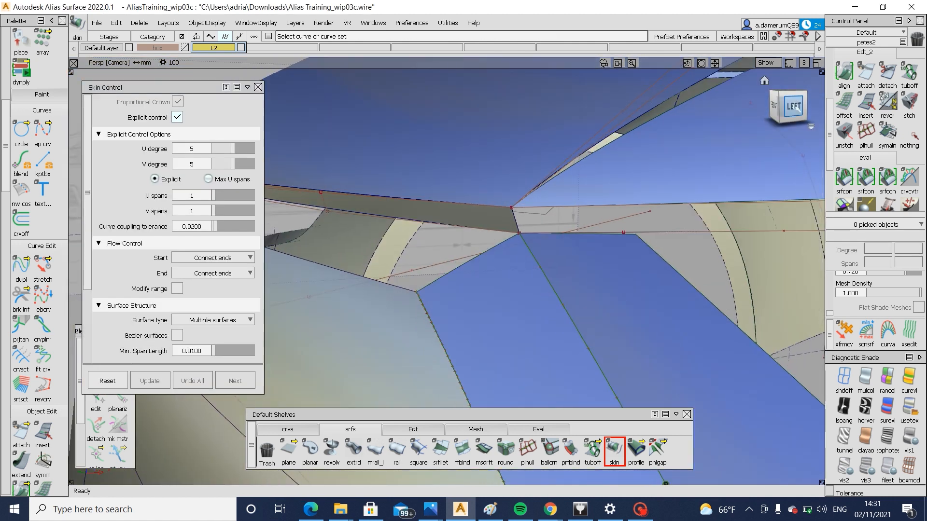
# Try deleting the draft surface beneath the hood's front edge
pyautogui.click(792, 106)
pyautogui.click(457, 224)
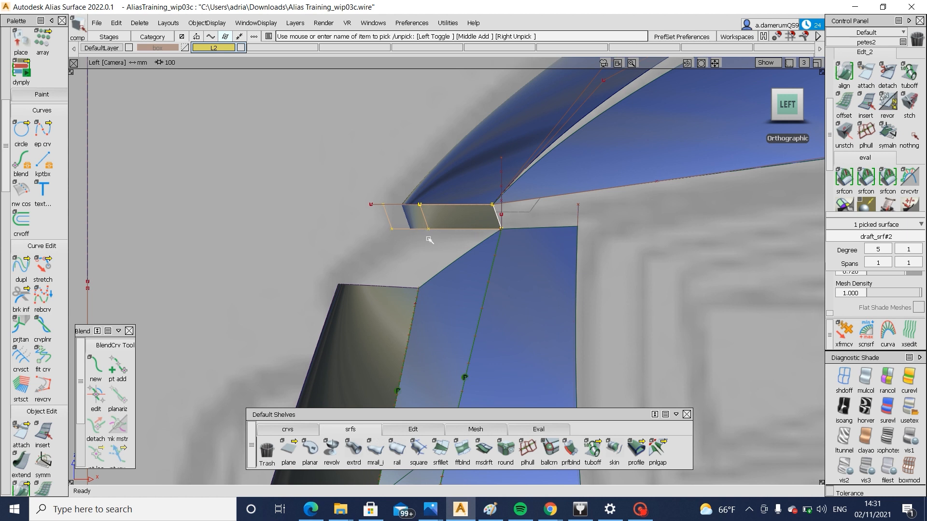
pyautogui.keyDown('alt'); pyautogui.keyDown('shift'); pyautogui.moveTo(430, 240); pyautogui.dragTo(531, 241); pyautogui.keyUp('shift'); pyautogui.keyUp('alt')
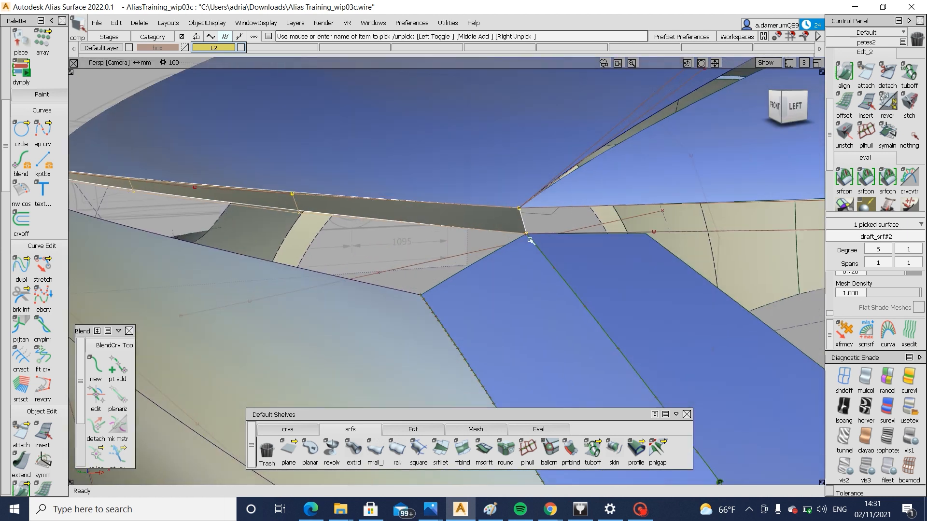
pyautogui.click(561, 266)
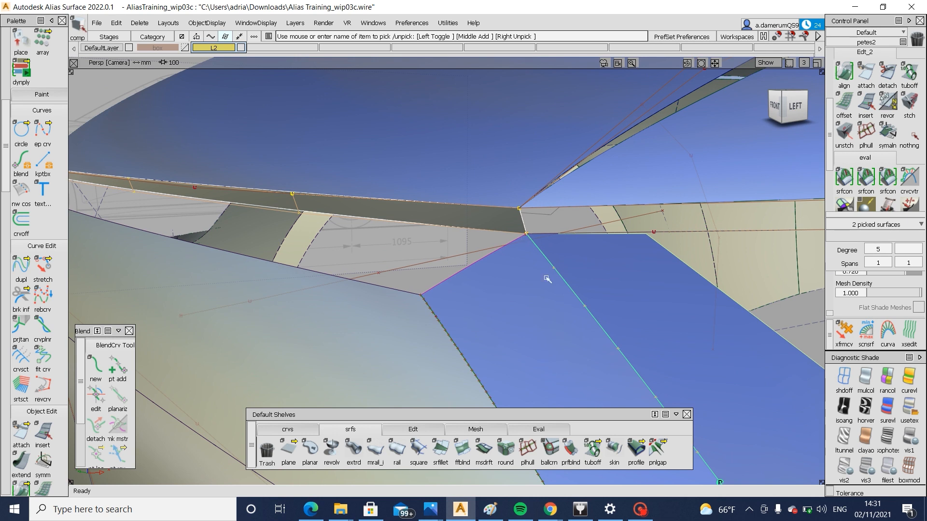
pyautogui.keyDown('alt'); pyautogui.keyDown('shift'); pyautogui.moveTo(547, 280); pyautogui.dragTo(491, 180); pyautogui.keyUp('shift'); pyautogui.keyUp('alt')
pyautogui.click(461, 209)
pyautogui.press('Delete')
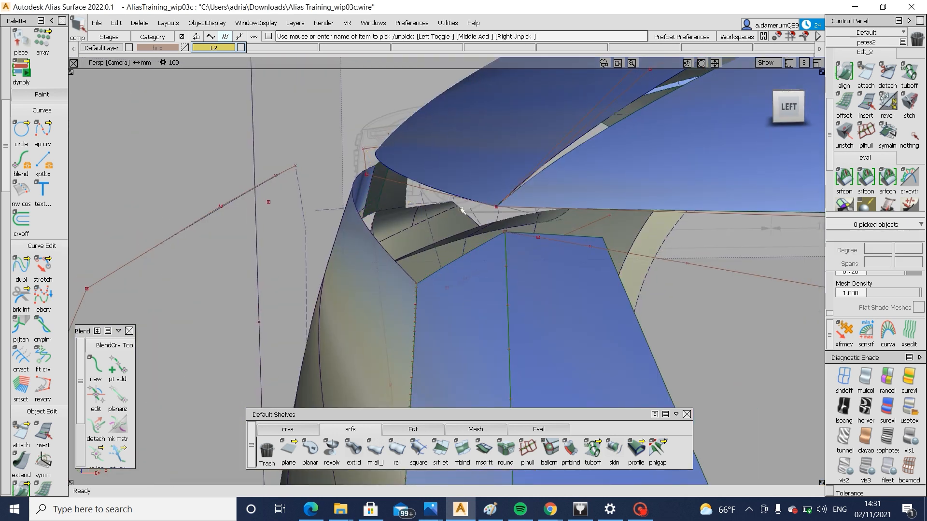
pyautogui.keyDown('alt'); pyautogui.keyDown('shift'); pyautogui.moveTo(461, 209); pyautogui.dragTo(420, 324); pyautogui.keyUp('shift'); pyautogui.keyUp('alt')
pyautogui.keyDown('ctrl'); pyautogui.keyDown('shift'); pyautogui.moveTo(420, 324); pyautogui.dragTo(422, 285); pyautogui.keyUp('shift'); pyautogui.keyUp('ctrl')
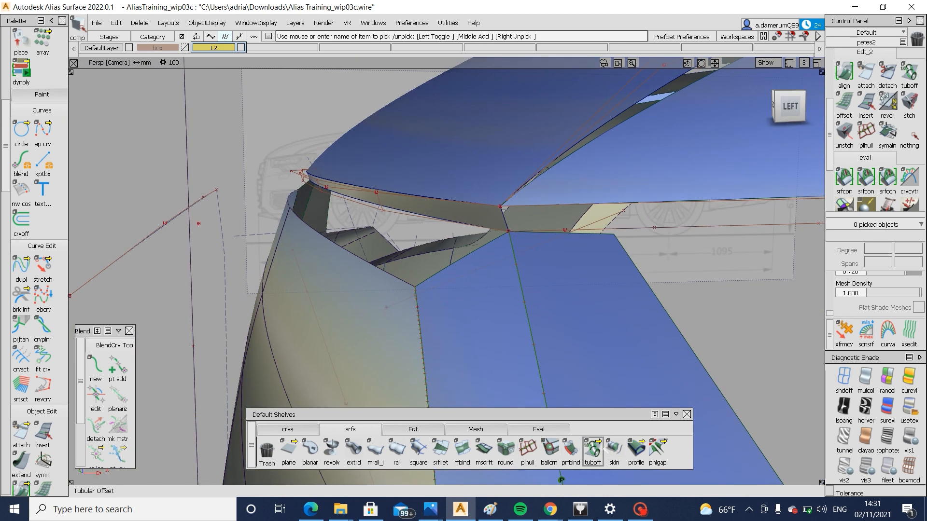
# Skin between the grille's top edge and the lower edge of the draft surface under the hood, with the crown flipped
pyautogui.click(614, 449)
pyautogui.click(430, 218)
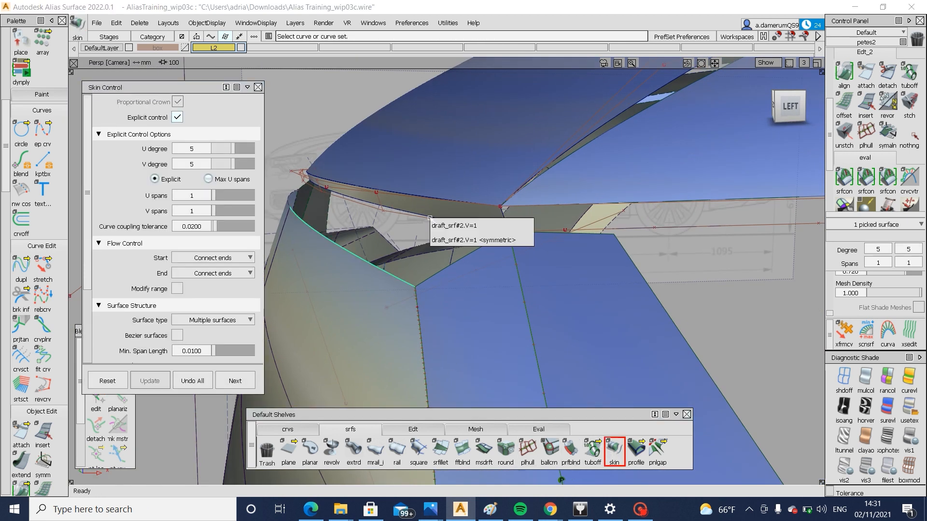
pyautogui.click(526, 239)
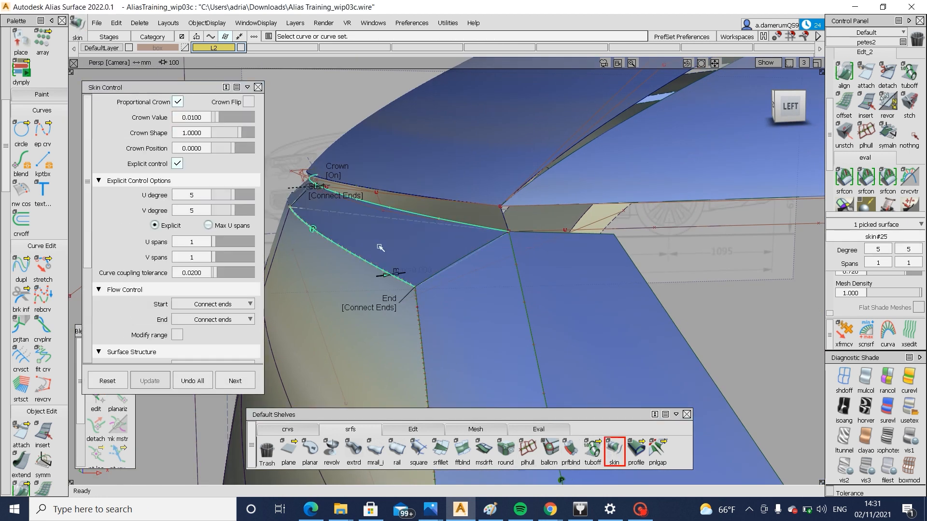
pyautogui.keyDown('alt'); pyautogui.keyDown('shift'); pyautogui.moveTo(381, 249); pyautogui.dragTo(474, 260); pyautogui.keyUp('shift'); pyautogui.keyUp('alt')
pyautogui.keyDown('alt'); pyautogui.keyDown('shift'); pyautogui.moveTo(474, 260); pyautogui.dragTo(346, 337, button='right'); pyautogui.keyUp('shift'); pyautogui.keyUp('alt')
pyautogui.keyDown('alt'); pyautogui.keyDown('shift'); pyautogui.moveTo(346, 337); pyautogui.dragTo(683, 256); pyautogui.keyUp('shift'); pyautogui.keyUp('alt')
pyautogui.click(248, 102)
pyautogui.keyDown('alt'); pyautogui.keyDown('shift'); pyautogui.moveTo(569, 252); pyautogui.dragTo(517, 286); pyautogui.keyUp('shift'); pyautogui.keyUp('alt')
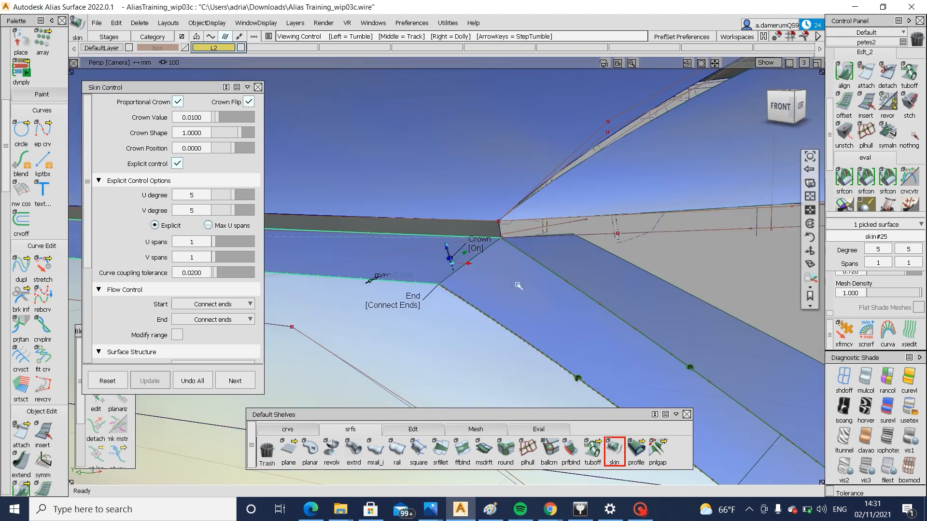
pyautogui.keyDown('alt'); pyautogui.keyDown('shift'); pyautogui.moveTo(517, 285); pyautogui.dragTo(476, 292, button='right'); pyautogui.keyUp('shift'); pyautogui.keyUp('alt')
pyautogui.moveTo(476, 291)
pyautogui.keyDown('alt'); pyautogui.keyDown('shift'); pyautogui.mouseDown()
pyautogui.moveTo(517, 313)
pyautogui.moveTo(534, 291)
pyautogui.mouseUp(); pyautogui.keyUp('shift'); pyautogui.keyUp('alt')
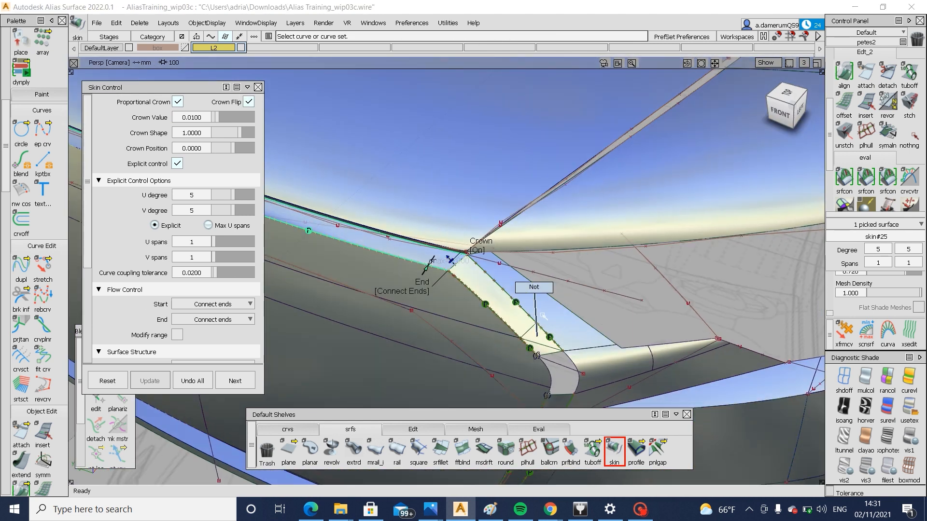
# Bridge the rounded grille corner gap with a freeform blend between the adjoining skins, using G2 curvature and shape values of 1.2
pyautogui.keyDown('alt'); pyautogui.keyDown('shift'); pyautogui.moveTo(536, 294); pyautogui.dragTo(595, 349, button='right'); pyautogui.keyUp('shift'); pyautogui.keyUp('alt')
pyautogui.keyDown('alt'); pyautogui.keyDown('shift'); pyautogui.moveTo(596, 350); pyautogui.dragTo(586, 267, button='middle'); pyautogui.keyUp('shift'); pyautogui.keyUp('alt')
pyautogui.keyDown('alt'); pyautogui.keyDown('shift'); pyautogui.moveTo(585, 267); pyautogui.dragTo(532, 309); pyautogui.keyUp('shift'); pyautogui.keyUp('alt')
pyautogui.keyDown('alt'); pyautogui.keyDown('shift'); pyautogui.moveTo(555, 347); pyautogui.dragTo(563, 286, button='middle'); pyautogui.keyUp('shift'); pyautogui.keyUp('alt')
pyautogui.keyDown('alt'); pyautogui.keyDown('shift'); pyautogui.moveTo(628, 350); pyautogui.dragTo(563, 319); pyautogui.keyUp('shift'); pyautogui.keyUp('alt')
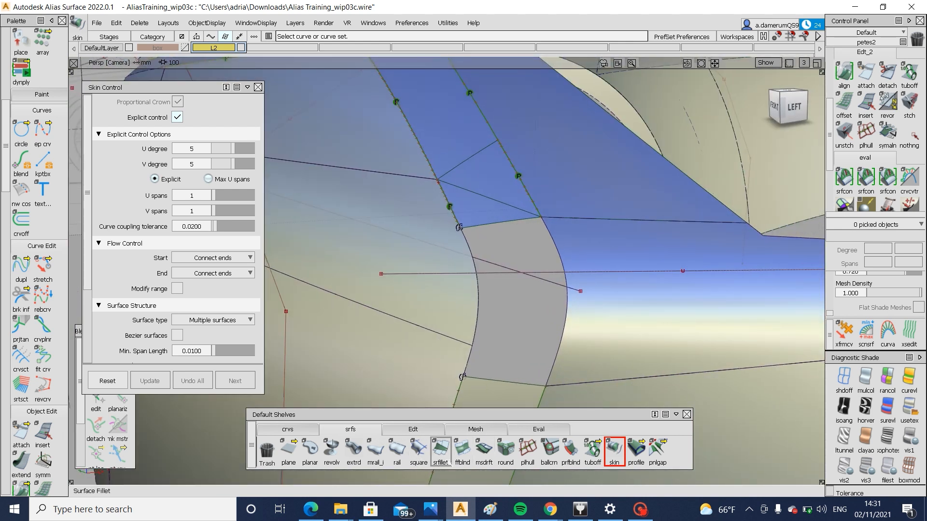
pyautogui.click(462, 451)
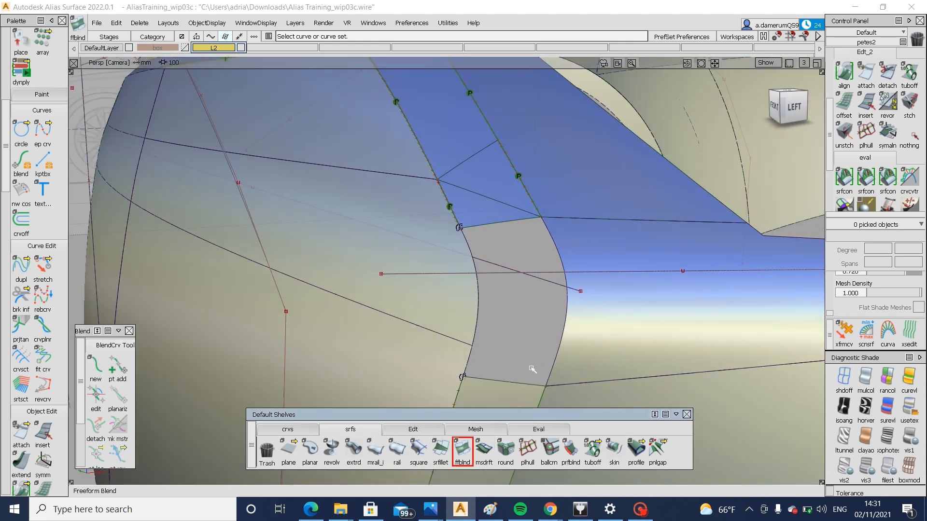
pyautogui.click(510, 222)
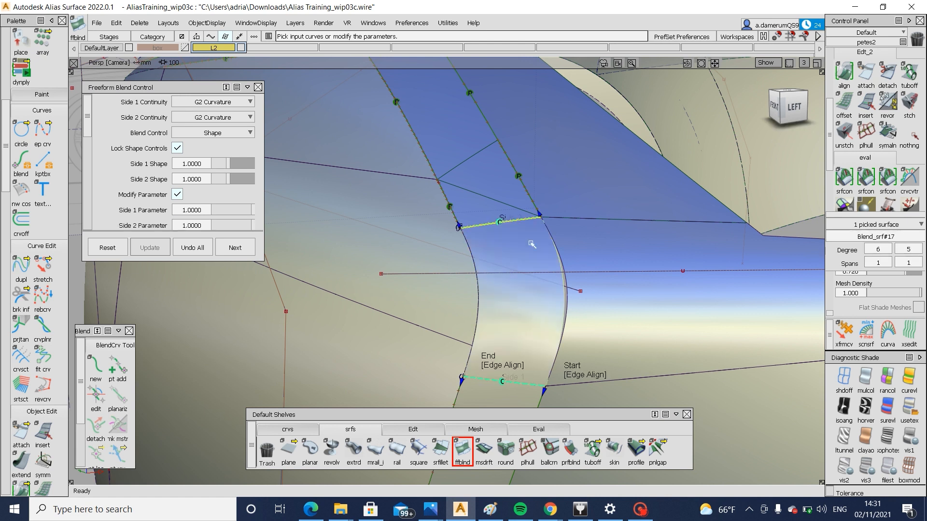
pyautogui.click(230, 160)
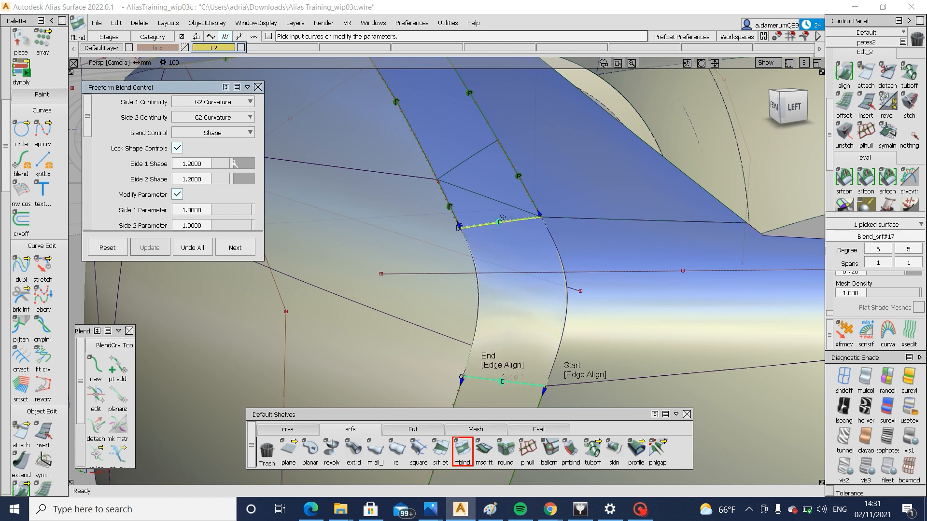
# Inspect the rounded corner blend against the adjacent bumper fillet, picking both surfaces to compare their control vertices
pyautogui.keyDown('alt'); pyautogui.keyDown('shift'); pyautogui.moveTo(458, 288); pyautogui.dragTo(561, 317); pyautogui.keyUp('shift'); pyautogui.keyUp('alt')
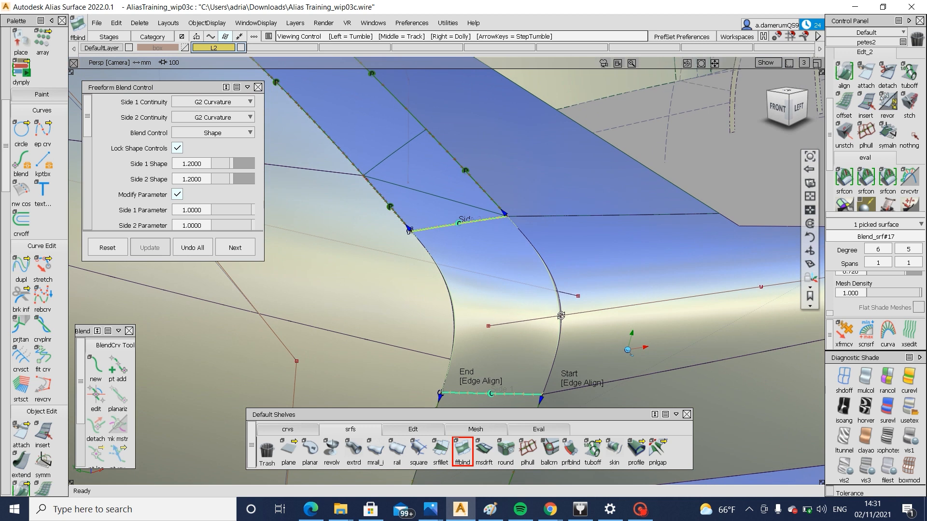
pyautogui.keyDown('alt'); pyautogui.keyDown('shift'); pyautogui.moveTo(560, 317); pyautogui.dragTo(522, 308, button='right'); pyautogui.keyUp('shift'); pyautogui.keyUp('alt')
pyautogui.keyDown('alt'); pyautogui.keyDown('shift'); pyautogui.moveTo(521, 308); pyautogui.dragTo(562, 348); pyautogui.keyUp('shift'); pyautogui.keyUp('alt')
pyautogui.keyDown('alt'); pyautogui.keyDown('shift'); pyautogui.moveTo(562, 348); pyautogui.dragTo(510, 337, button='right'); pyautogui.keyUp('shift'); pyautogui.keyUp('alt')
pyautogui.moveTo(512, 335)
pyautogui.keyDown('ctrl'); pyautogui.keyDown('shift'); pyautogui.mouseDown()
pyautogui.moveTo(513, 358)
pyautogui.moveTo(523, 333)
pyautogui.moveTo(532, 352)
pyautogui.mouseUp(); pyautogui.keyUp('shift'); pyautogui.keyUp('ctrl')
pyautogui.click(524, 329)
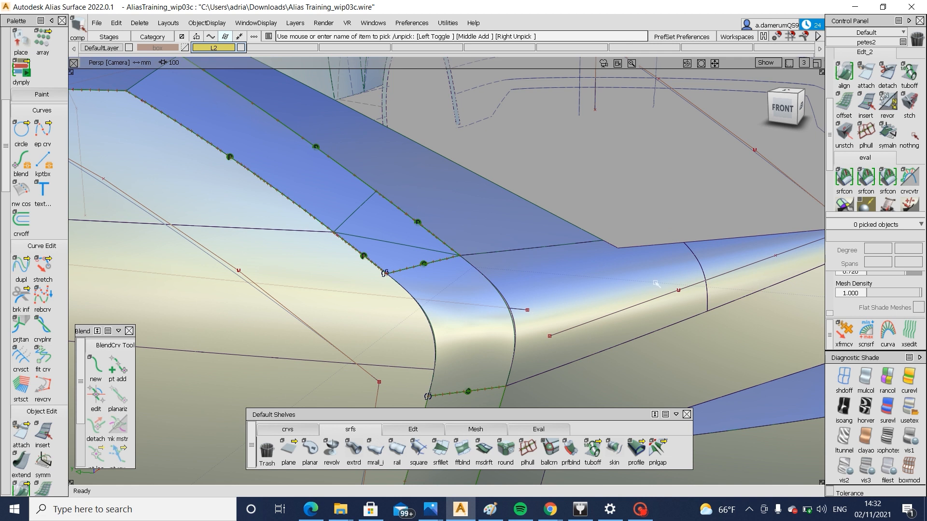
pyautogui.keyDown('ctrl'); pyautogui.keyDown('shift'); pyautogui.moveTo(654, 284); pyautogui.dragTo(578, 292); pyautogui.keyUp('shift'); pyautogui.keyUp('ctrl')
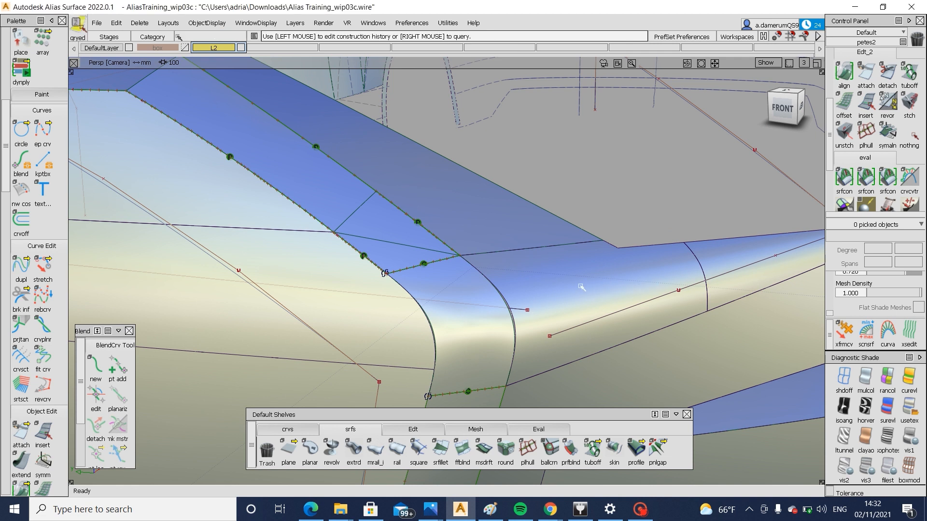
pyautogui.click(581, 287)
pyautogui.keyDown('alt'); pyautogui.keyDown('shift'); pyautogui.moveTo(497, 333); pyautogui.dragTo(505, 394, button='right'); pyautogui.keyUp('shift'); pyautogui.keyUp('alt')
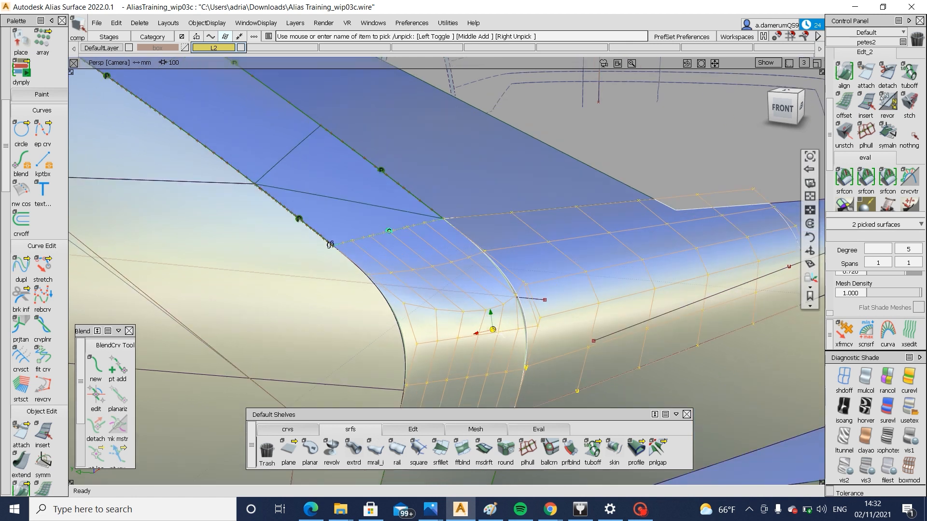
pyautogui.keyDown('alt'); pyautogui.keyDown('shift'); pyautogui.moveTo(505, 394); pyautogui.dragTo(532, 346, button='middle'); pyautogui.keyUp('shift'); pyautogui.keyUp('alt')
pyautogui.keyDown('ctrl'); pyautogui.keyDown('shift'); pyautogui.moveTo(532, 309); pyautogui.dragTo(533, 341); pyautogui.keyUp('shift'); pyautogui.keyUp('ctrl')
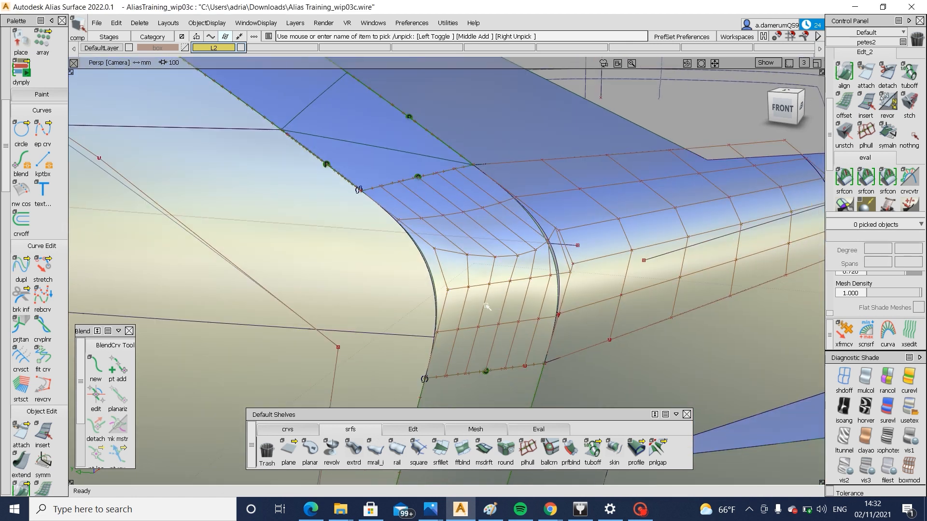
# Delete the freeform blend at the rounded grille corner and skin directly between the end edges of the two adjoining skins
pyautogui.click(491, 305)
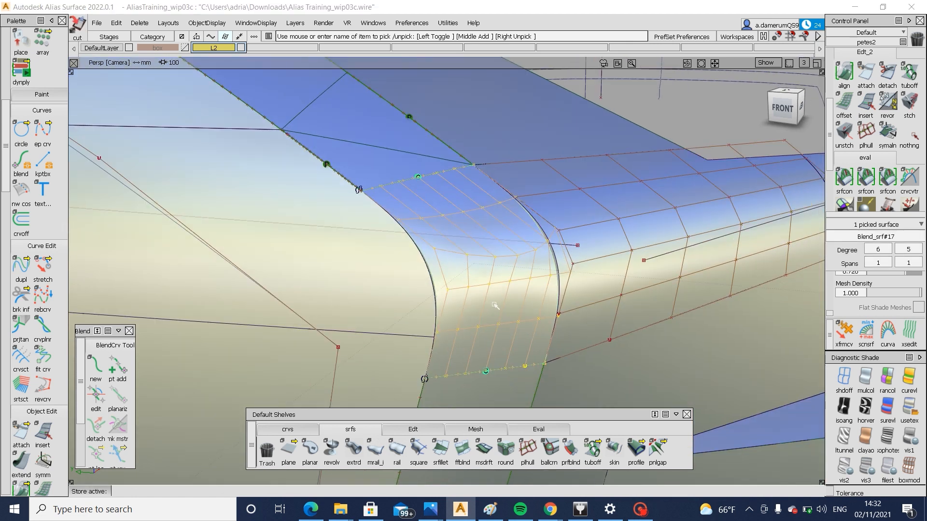
pyautogui.press('Delete')
pyautogui.click(614, 450)
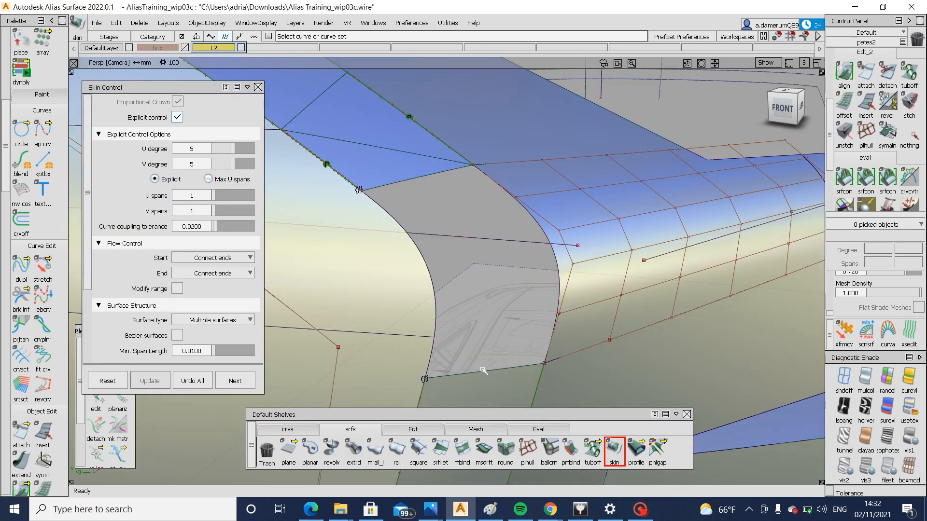
pyautogui.click(392, 183)
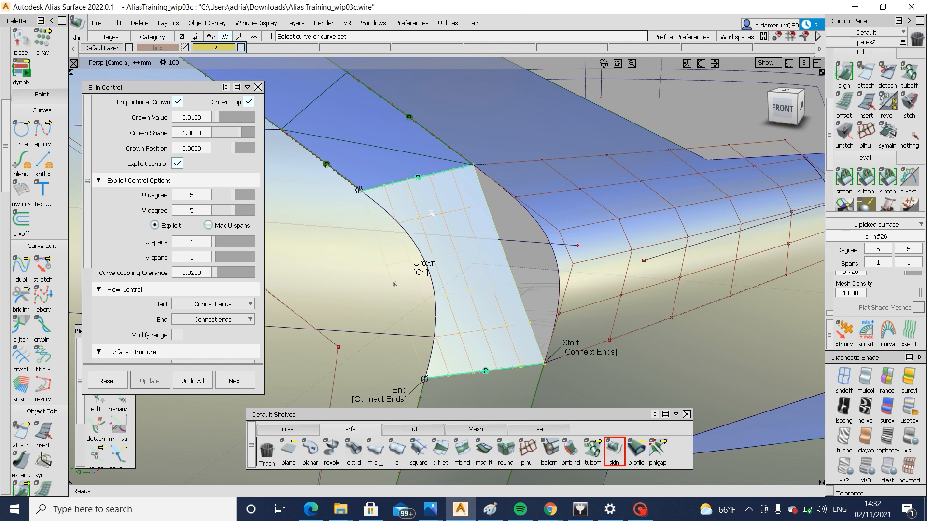
pyautogui.keyDown('ctrl'); pyautogui.keyDown('shift'); pyautogui.moveTo(495, 302); pyautogui.dragTo(497, 383); pyautogui.keyUp('shift'); pyautogui.keyUp('ctrl')
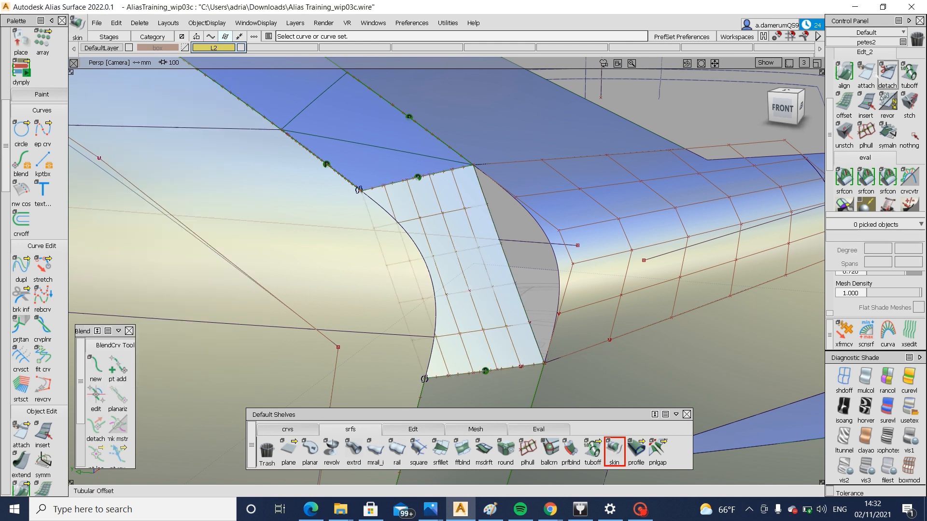
# Align the corner skin's lower edge to the side skin's end edge with G2 continuity, accepting removal of its construction history
pyautogui.click(844, 73)
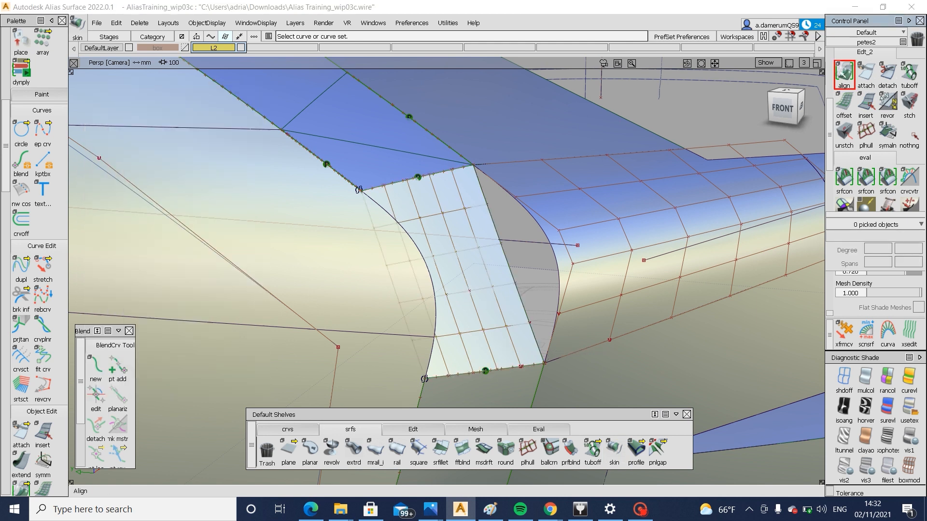
pyautogui.click(492, 370)
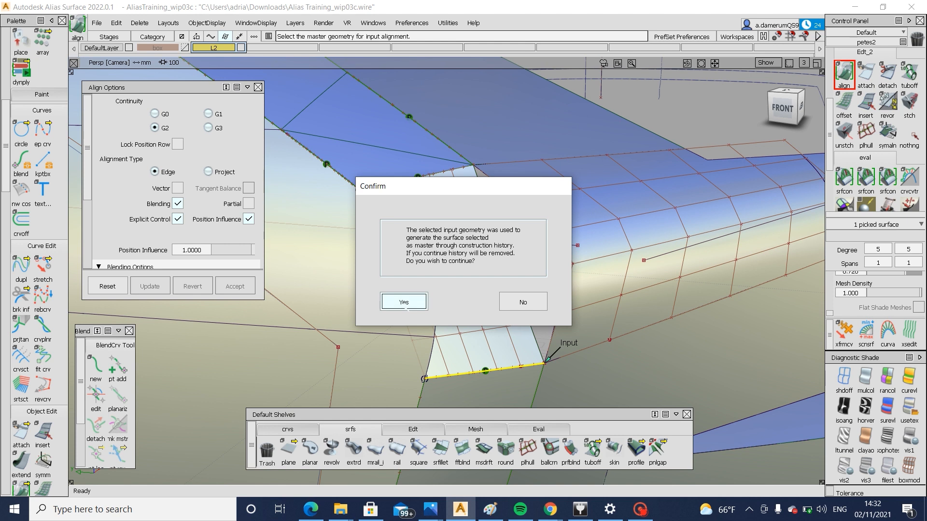
pyautogui.click(404, 303)
pyautogui.click(236, 287)
pyautogui.keyDown('alt'); pyautogui.keyDown('shift'); pyautogui.moveTo(561, 386); pyautogui.dragTo(459, 332, button='middle'); pyautogui.keyUp('shift'); pyautogui.keyUp('alt')
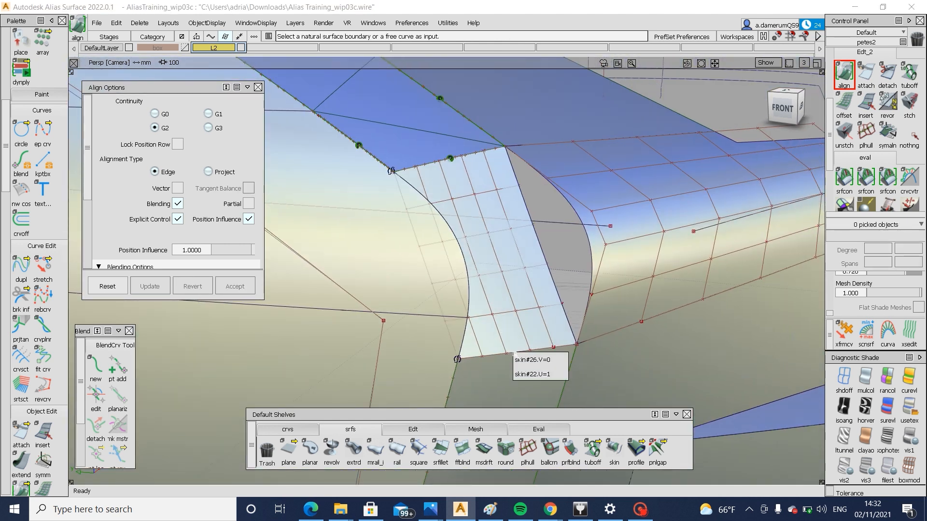
pyautogui.click(521, 355)
pyautogui.click(519, 353)
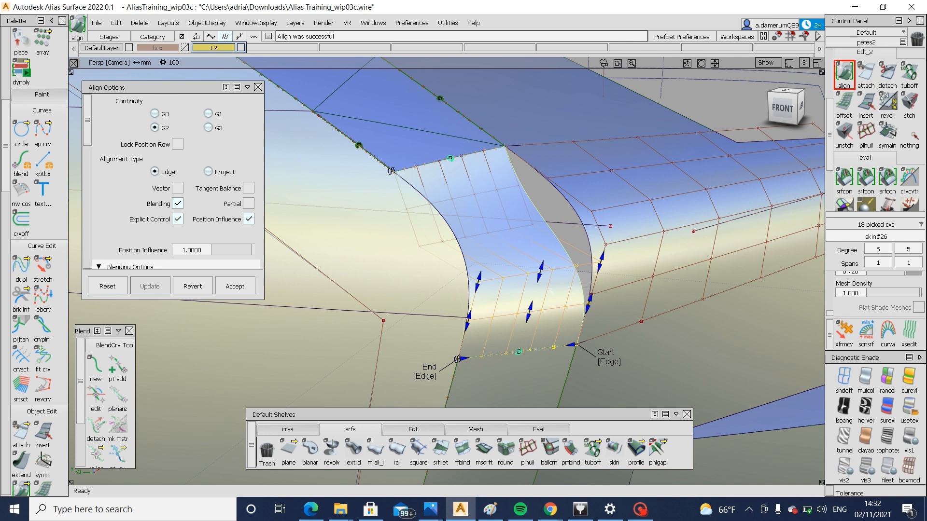
# Adjust the lower alignment's blending handles to a curvature scalar of about 2.55 and a tangent scalar of about 1.27
pyautogui.moveTo(541, 269); pyautogui.dragTo(548, 264)
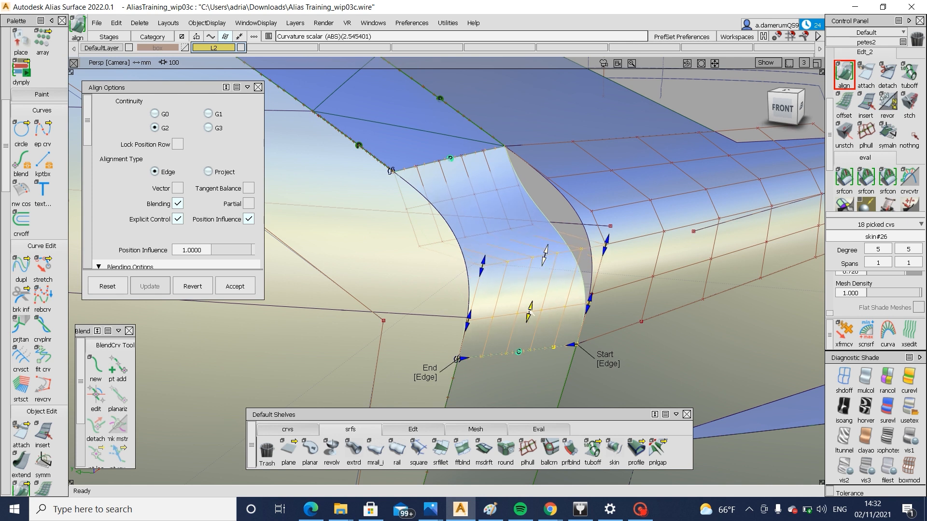
pyautogui.moveTo(534, 310); pyautogui.dragTo(535, 306)
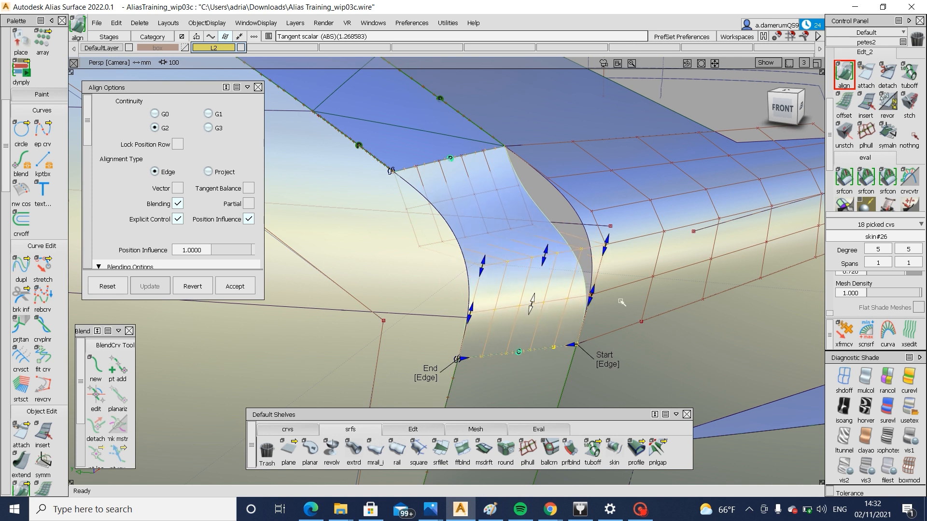
pyautogui.keyDown('alt'); pyautogui.keyDown('shift'); pyautogui.moveTo(635, 291); pyautogui.dragTo(600, 269, button='right'); pyautogui.keyUp('shift'); pyautogui.keyUp('alt')
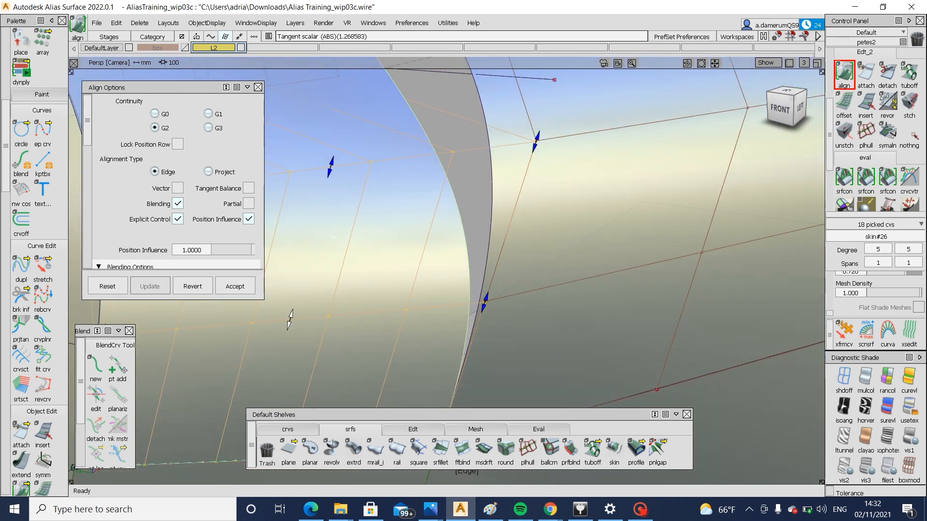
pyautogui.moveTo(332, 179); pyautogui.dragTo(334, 176)
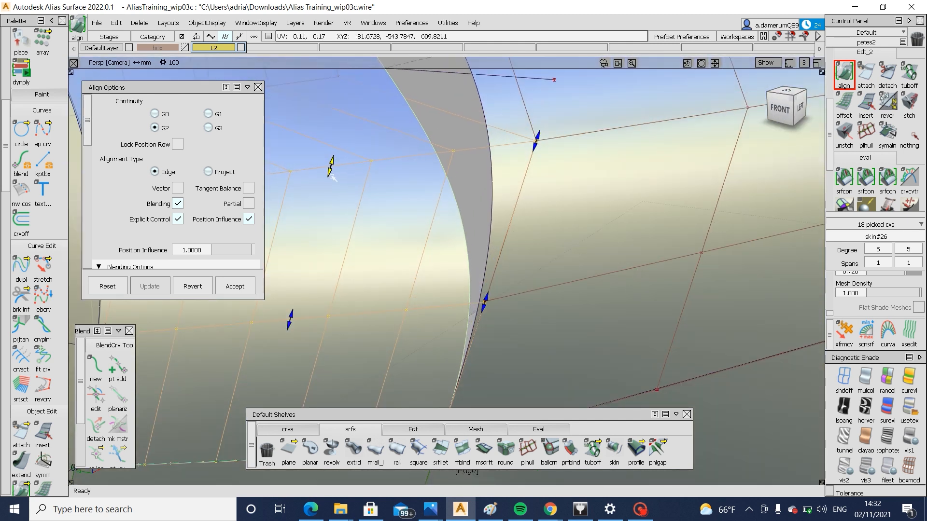
pyautogui.moveTo(332, 178); pyautogui.dragTo(333, 179, button='middle')
# Align the corner skin's upper edge to the top skin with G2, setting the curvature scalar to about 2.82 and adjusting the tangent handle
pyautogui.keyDown('alt'); pyautogui.keyDown('shift'); pyautogui.moveTo(647, 309); pyautogui.dragTo(490, 261, button='right'); pyautogui.keyUp('shift'); pyautogui.keyUp('alt')
pyautogui.keyDown('ctrl'); pyautogui.keyDown('shift'); pyautogui.moveTo(478, 259); pyautogui.dragTo(481, 168); pyautogui.keyUp('shift'); pyautogui.keyUp('ctrl')
pyautogui.click(482, 169)
pyautogui.click(530, 189)
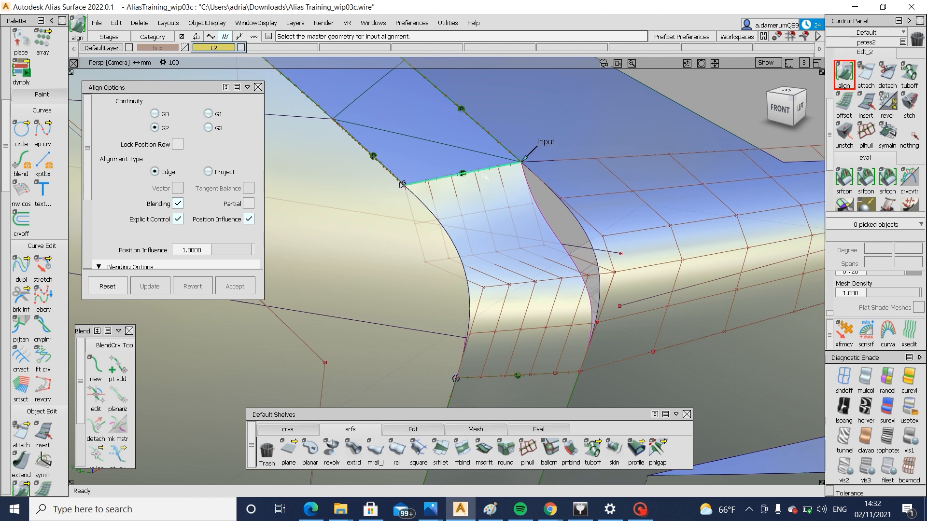
pyautogui.click(485, 173)
pyautogui.moveTo(535, 237); pyautogui.dragTo(542, 243)
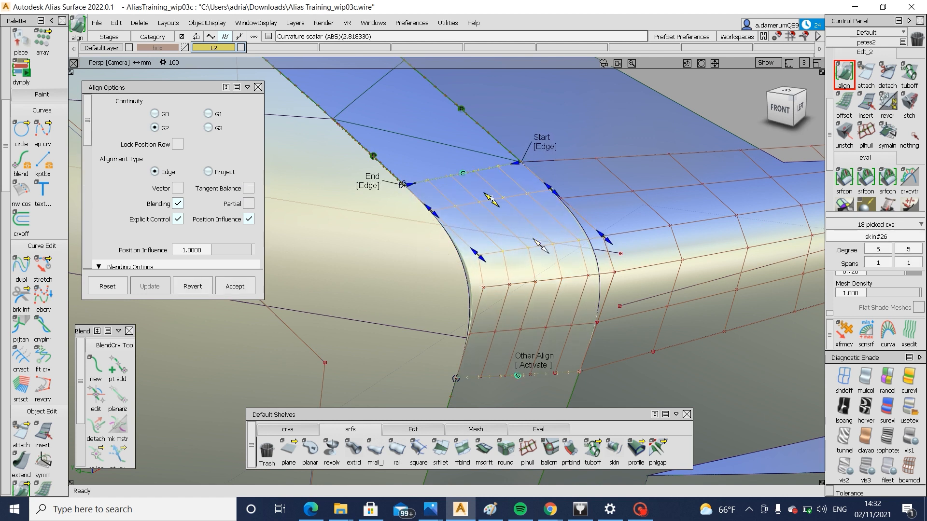
pyautogui.moveTo(490, 200); pyautogui.dragTo(476, 220)
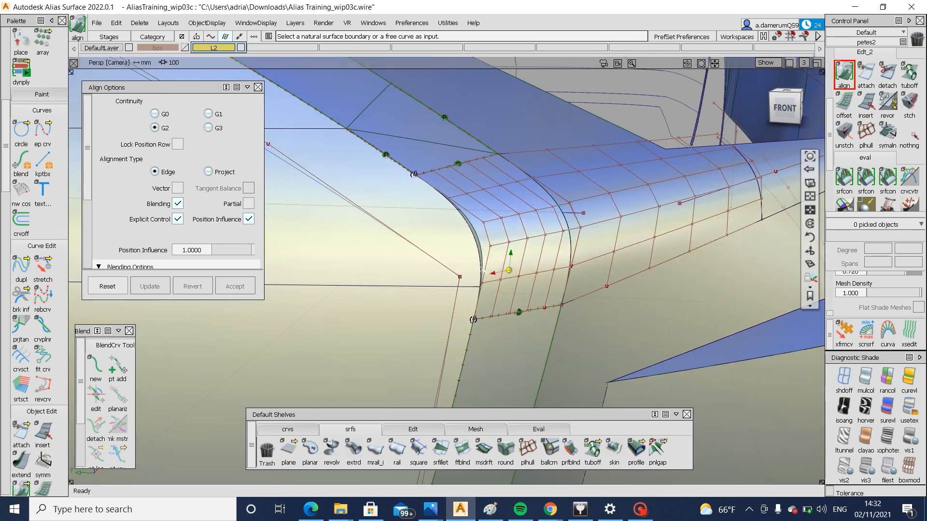
# Check the aligned corner skin against its neighbours and delete the leftover blend curve along the inner grille corner
pyautogui.keyDown('alt'); pyautogui.keyDown('shift'); pyautogui.moveTo(481, 268); pyautogui.dragTo(465, 208); pyautogui.keyUp('shift'); pyautogui.keyUp('alt')
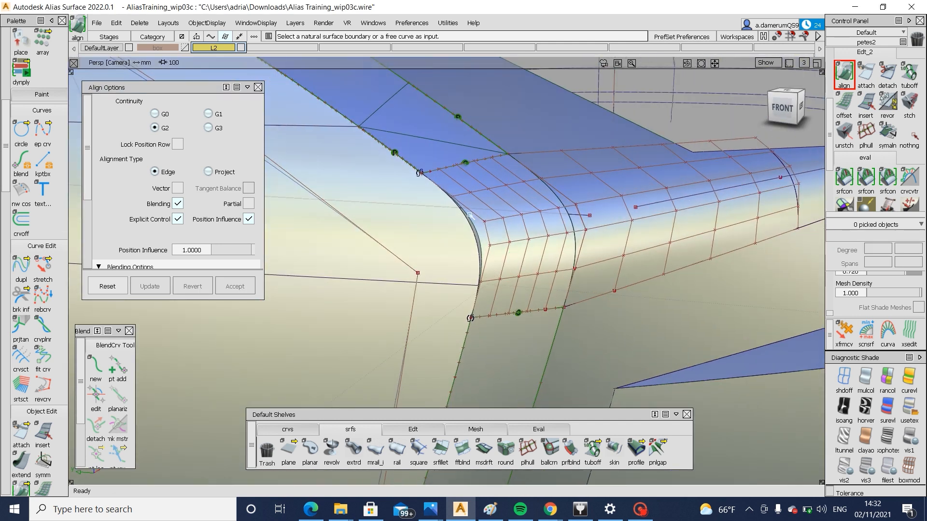
pyautogui.moveTo(484, 286)
pyautogui.keyDown('ctrl'); pyautogui.keyDown('shift'); pyautogui.mouseDown()
pyautogui.moveTo(459, 309)
pyautogui.moveTo(594, 241)
pyautogui.moveTo(515, 265)
pyautogui.mouseUp(); pyautogui.keyUp('shift'); pyautogui.keyUp('ctrl')
pyautogui.click(529, 259)
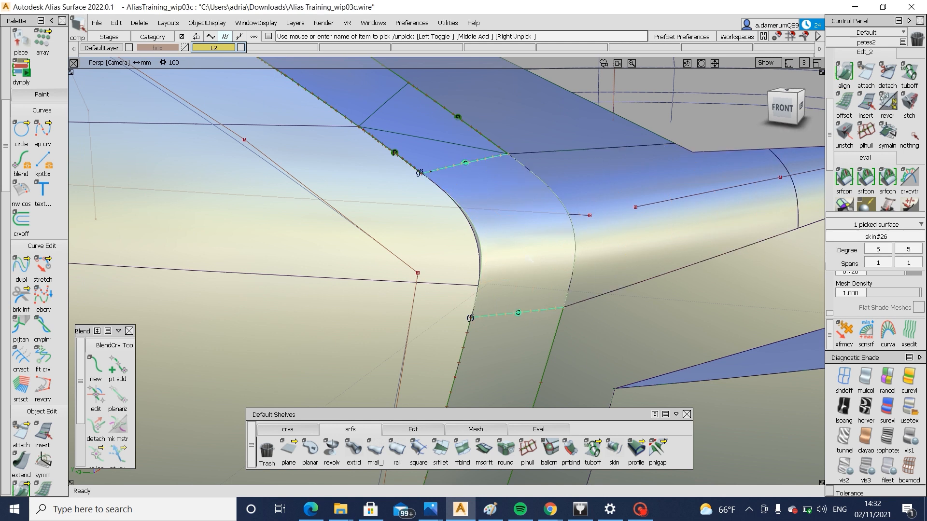
pyautogui.press('Delete')
pyautogui.press('Return')
pyautogui.keyDown('ctrl'); pyautogui.keyDown('shift'); pyautogui.moveTo(508, 329); pyautogui.dragTo(483, 294); pyautogui.keyUp('shift'); pyautogui.keyUp('ctrl')
pyautogui.click(478, 286)
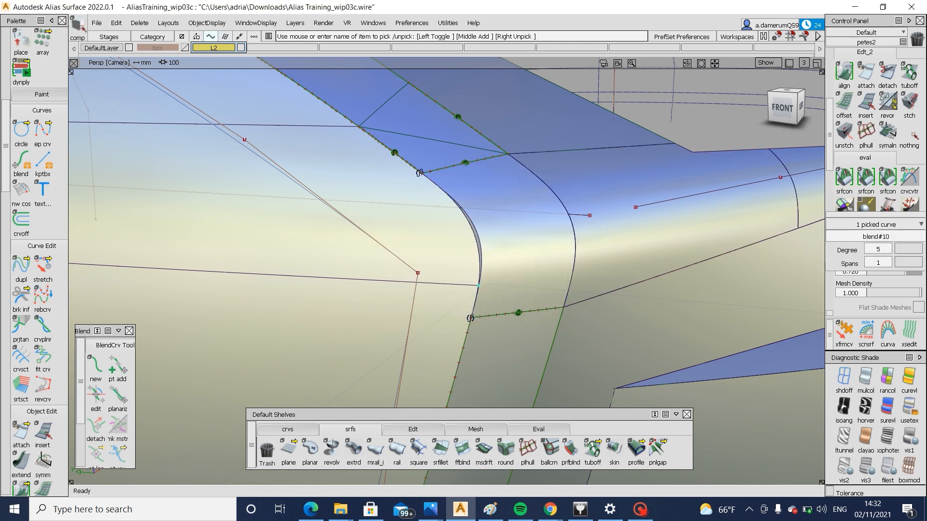
pyautogui.press('Delete')
pyautogui.press('Return')
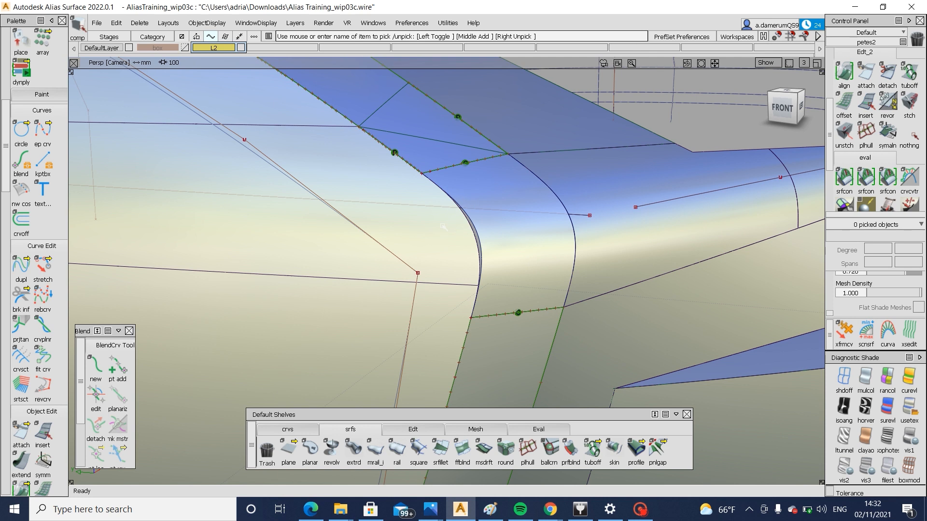
# Untrim the large fillet piece beside the grille corner and save the file
pyautogui.click(442, 227)
pyautogui.hotkey('ctrl', 's')
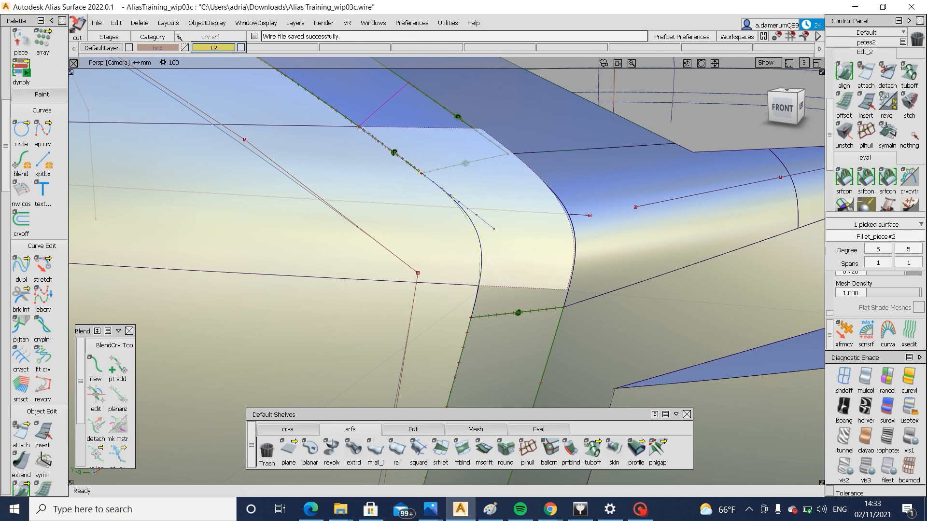
pyautogui.keyDown('ctrl'); pyautogui.keyDown('shift'); pyautogui.moveTo(529, 244); pyautogui.dragTo(445, 298); pyautogui.keyUp('shift'); pyautogui.keyUp('ctrl')
pyautogui.click(435, 186)
pyautogui.keyDown('alt'); pyautogui.keyDown('shift'); pyautogui.moveTo(425, 246); pyautogui.dragTo(449, 235); pyautogui.keyUp('shift'); pyautogui.keyUp('alt')
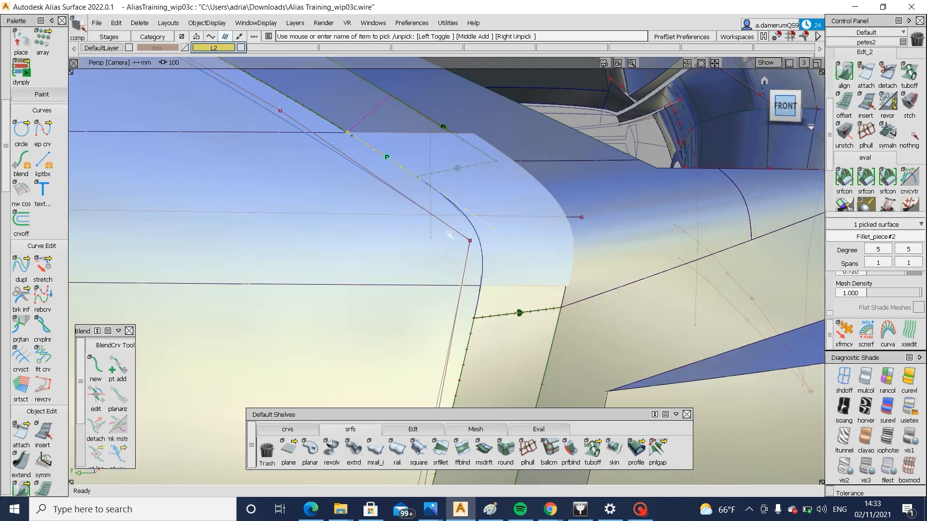
# Project the new corner edge onto the untrimmed fillet piece in front view and trim it, keeping the grille-side region
pyautogui.keyDown('ctrl'); pyautogui.keyDown('shift'); pyautogui.moveTo(393, 246); pyautogui.dragTo(488, 254); pyautogui.keyUp('shift'); pyautogui.keyUp('ctrl')
pyautogui.click(481, 247)
pyautogui.click(525, 266)
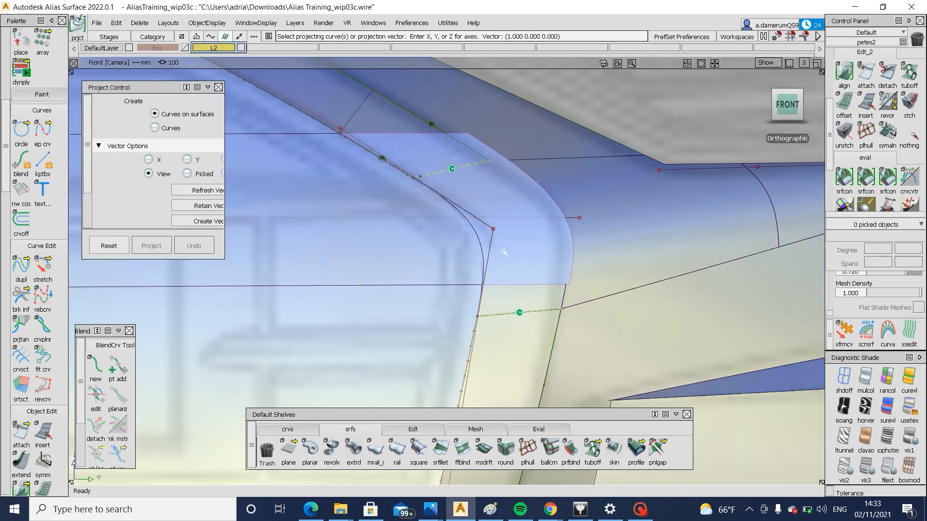
pyautogui.press('space')
pyautogui.keyDown('ctrl'); pyautogui.keyDown('shift'); pyautogui.moveTo(543, 204); pyautogui.dragTo(404, 272); pyautogui.keyUp('shift'); pyautogui.keyUp('ctrl')
pyautogui.click(403, 273)
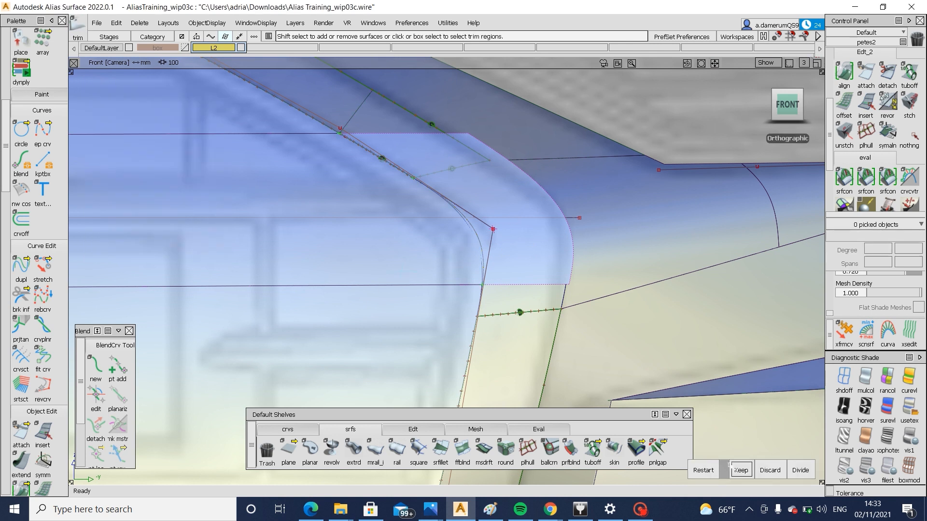
pyautogui.click(741, 470)
pyautogui.keyDown('alt'); pyautogui.keyDown('shift'); pyautogui.moveTo(624, 316); pyautogui.dragTo(500, 343); pyautogui.keyUp('shift'); pyautogui.keyUp('alt')
# Skin between the draft surface's edge and the trimmed edge of the grille surface along the grille's bottom
pyautogui.keyDown('alt'); pyautogui.keyDown('shift'); pyautogui.moveTo(499, 343); pyautogui.dragTo(432, 343, button='right'); pyautogui.keyUp('shift'); pyautogui.keyUp('alt')
pyautogui.keyDown('alt'); pyautogui.keyDown('shift'); pyautogui.moveTo(432, 343); pyautogui.dragTo(508, 252, button='middle'); pyautogui.keyUp('shift'); pyautogui.keyUp('alt')
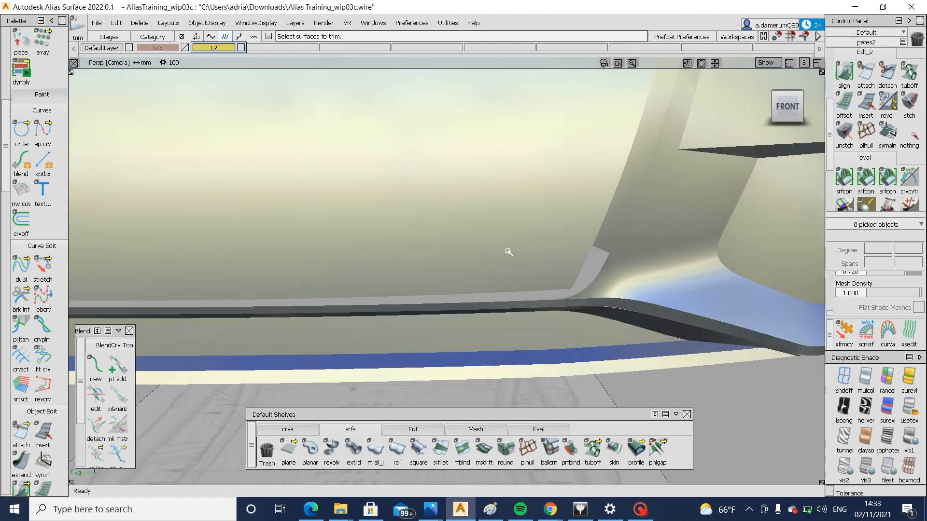
pyautogui.hotkey('alt', 't')
pyautogui.keyDown('alt'); pyautogui.keyDown('shift'); pyautogui.moveTo(536, 308); pyautogui.dragTo(321, 301); pyautogui.keyUp('shift'); pyautogui.keyUp('alt')
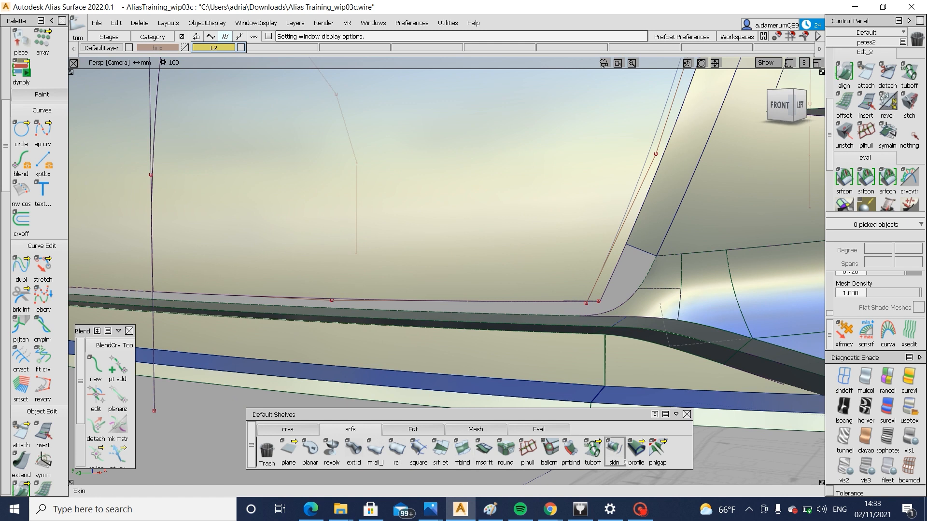
pyautogui.click(615, 451)
pyautogui.click(462, 316)
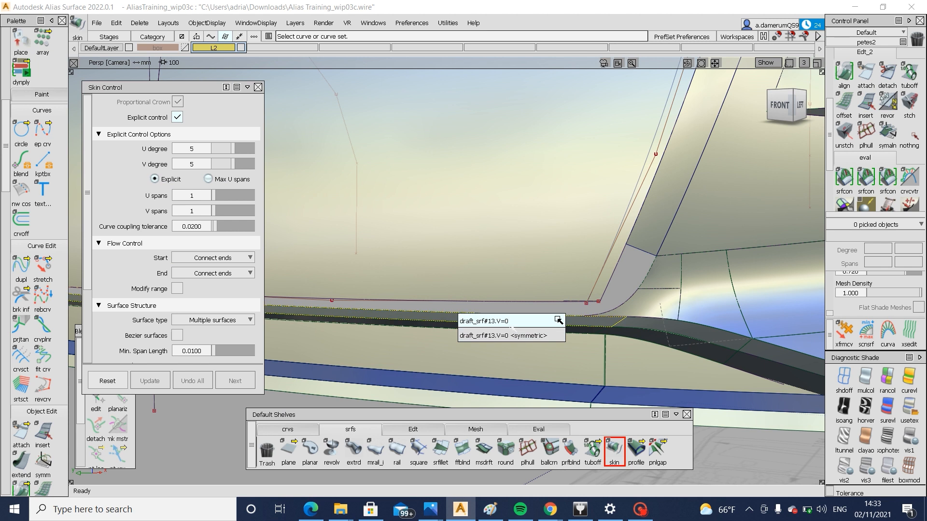
pyautogui.click(486, 321)
pyautogui.click(494, 304)
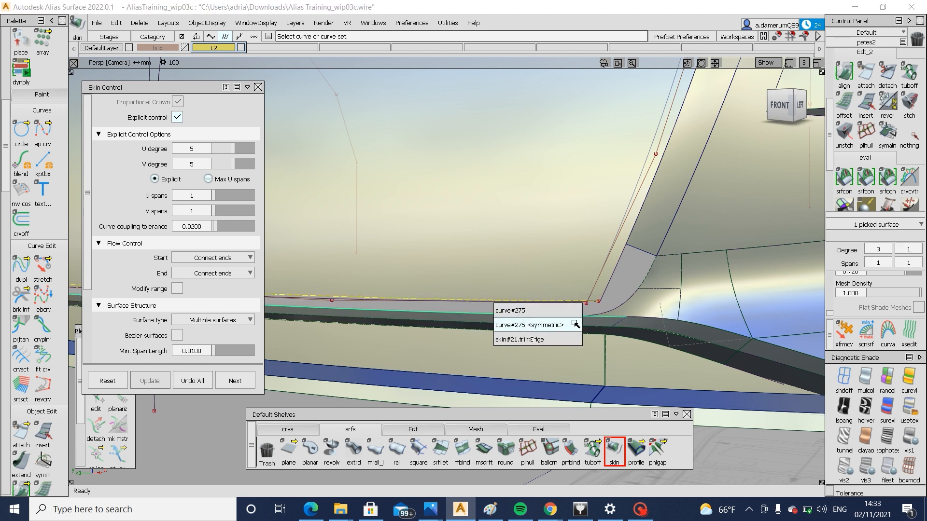
pyautogui.click(533, 340)
pyautogui.moveTo(527, 325)
pyautogui.keyDown('alt'); pyautogui.keyDown('shift'); pyautogui.mouseDown()
pyautogui.moveTo(480, 342)
pyautogui.moveTo(529, 332)
pyautogui.moveTo(580, 343)
pyautogui.moveTo(527, 327)
pyautogui.mouseUp(); pyautogui.keyUp('shift'); pyautogui.keyUp('alt')
# Set the bottom skin's start and end flow control to Default and turn off its crown flip
pyautogui.click(213, 304)
pyautogui.click(213, 317)
pyautogui.click(213, 320)
pyautogui.click(216, 333)
pyautogui.click(248, 101)
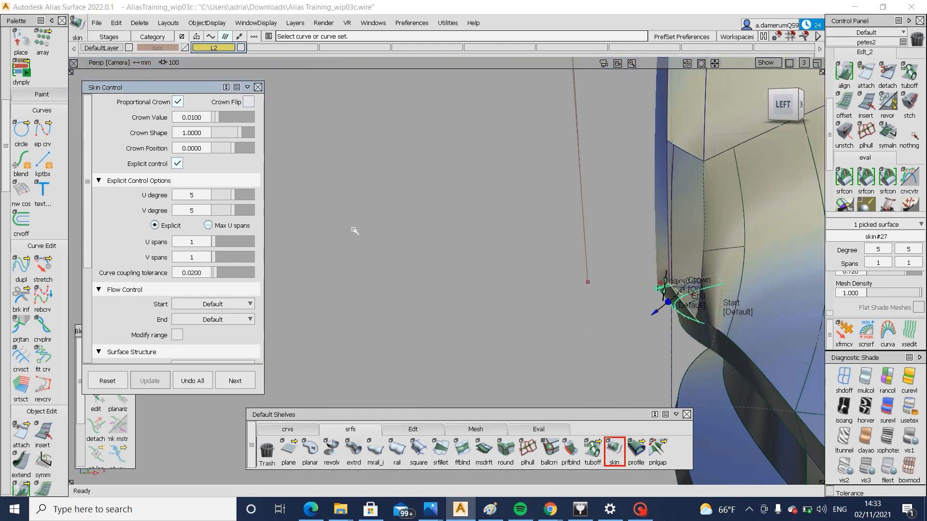
# Draw a two-point edit point curve in front view, diagonally across the bottom skin's end near the lower grille corner
pyautogui.keyDown('alt'); pyautogui.keyDown('shift'); pyautogui.moveTo(355, 230); pyautogui.dragTo(778, 137); pyautogui.keyUp('shift'); pyautogui.keyUp('alt')
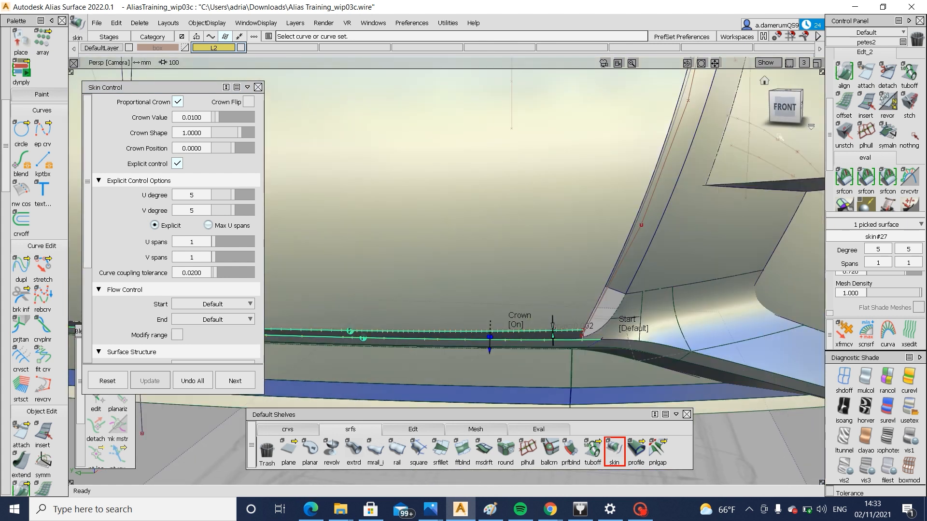
pyautogui.click(786, 104)
pyautogui.keyDown('ctrl'); pyautogui.keyDown('shift'); pyautogui.moveTo(579, 354); pyautogui.dragTo(574, 415); pyautogui.keyUp('shift'); pyautogui.keyUp('ctrl')
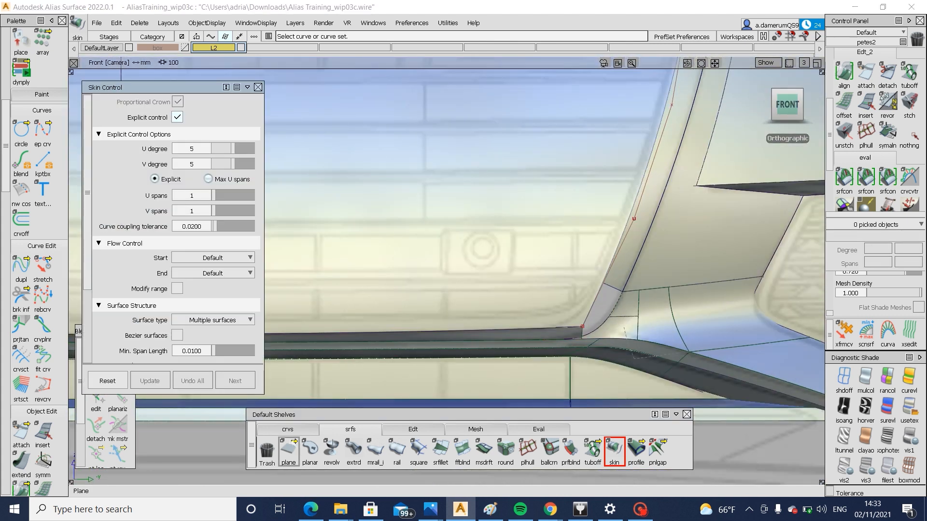
pyautogui.click(288, 429)
pyautogui.click(310, 449)
pyautogui.click(583, 335)
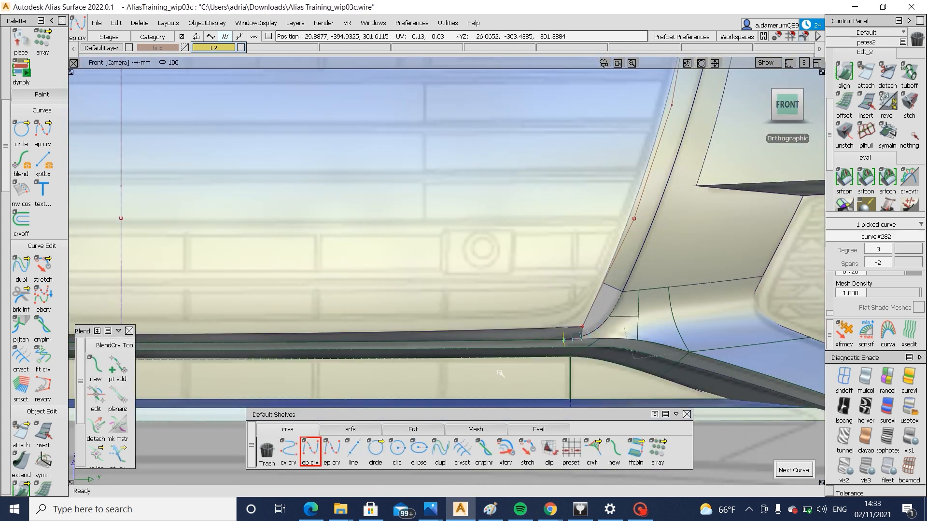
pyautogui.click(526, 328)
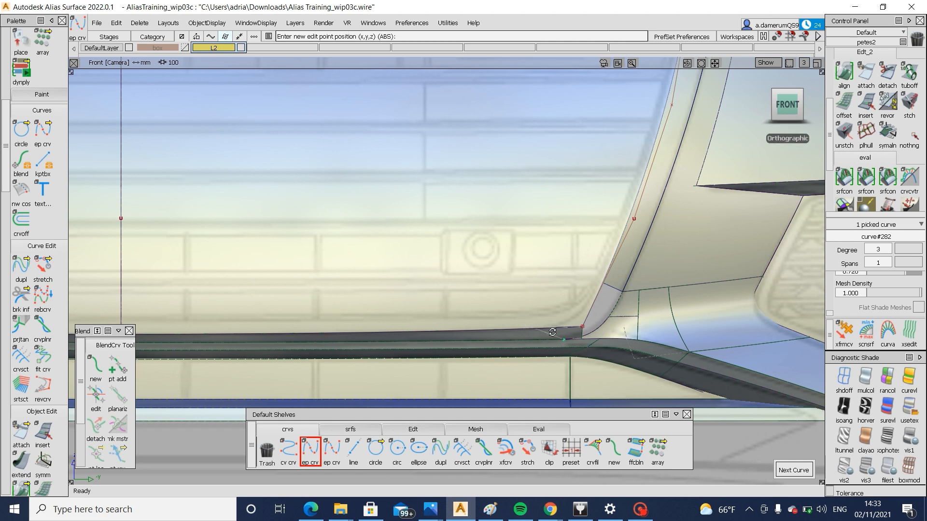
pyautogui.keyDown('alt'); pyautogui.keyDown('shift'); pyautogui.moveTo(552, 332); pyautogui.dragTo(568, 342, button='right'); pyautogui.keyUp('shift'); pyautogui.keyUp('alt')
pyautogui.keyDown('ctrl'); pyautogui.keyDown('shift'); pyautogui.moveTo(569, 342); pyautogui.dragTo(520, 350); pyautogui.keyUp('shift'); pyautogui.keyUp('ctrl')
# Project the diagonal curve onto the bottom skin in front view and trim away the skin's corner end
pyautogui.click(468, 343)
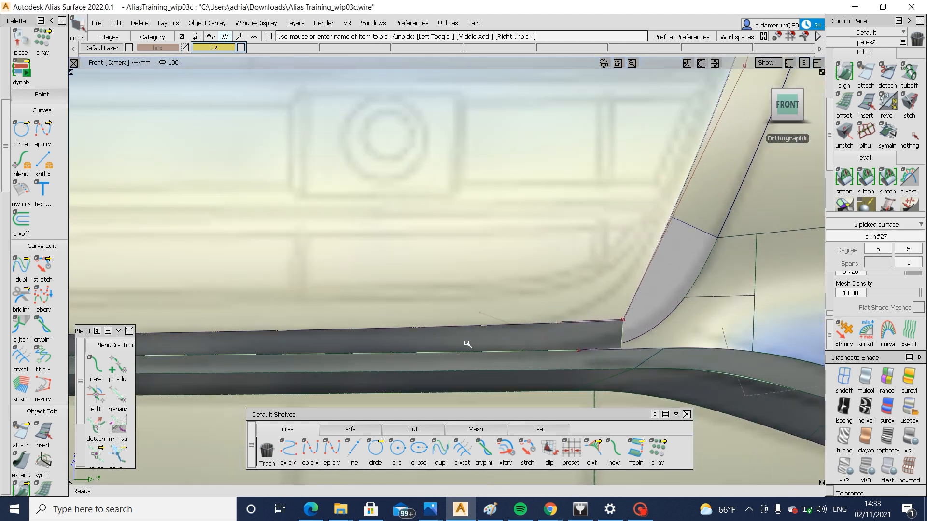
pyautogui.keyDown('ctrl'); pyautogui.keyDown('shift'); pyautogui.moveTo(467, 343); pyautogui.dragTo(537, 337, button='middle'); pyautogui.keyUp('shift'); pyautogui.keyUp('ctrl')
pyautogui.click(546, 341)
pyautogui.press('space')
pyautogui.keyDown('ctrl'); pyautogui.keyDown('shift'); pyautogui.moveTo(601, 296); pyautogui.dragTo(512, 346, button='middle'); pyautogui.keyUp('shift'); pyautogui.keyUp('ctrl')
pyautogui.click(511, 345)
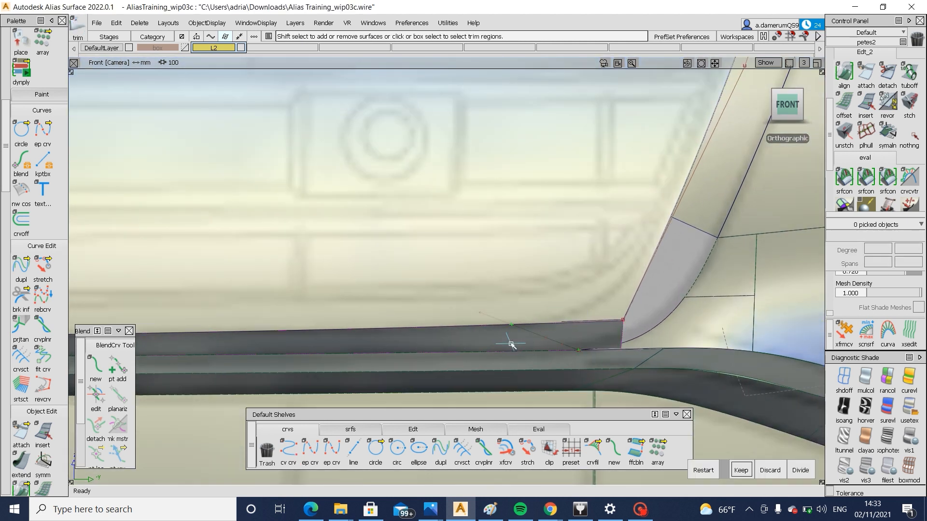
pyautogui.press('space')
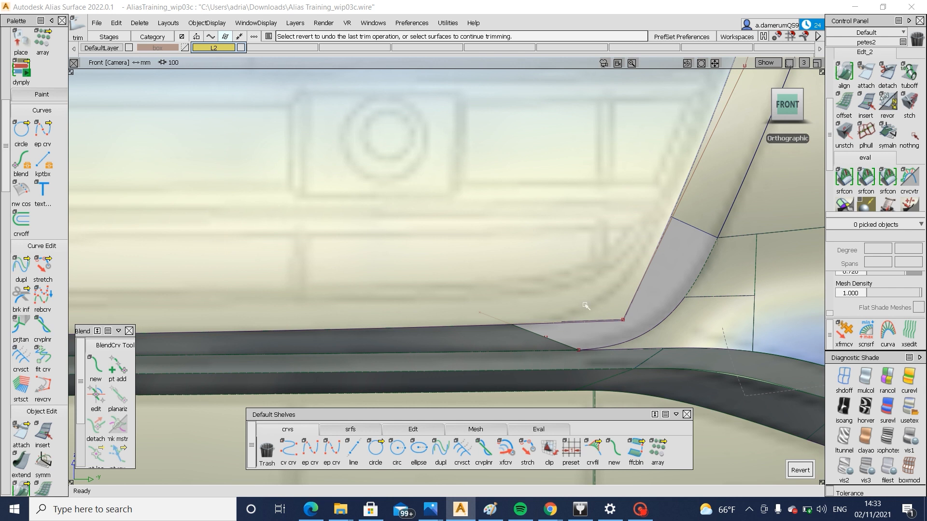
# Create a G2 freeform blend between the bottom skin's diagonal trimmed edge and the lower end of the side skin
pyautogui.click(357, 429)
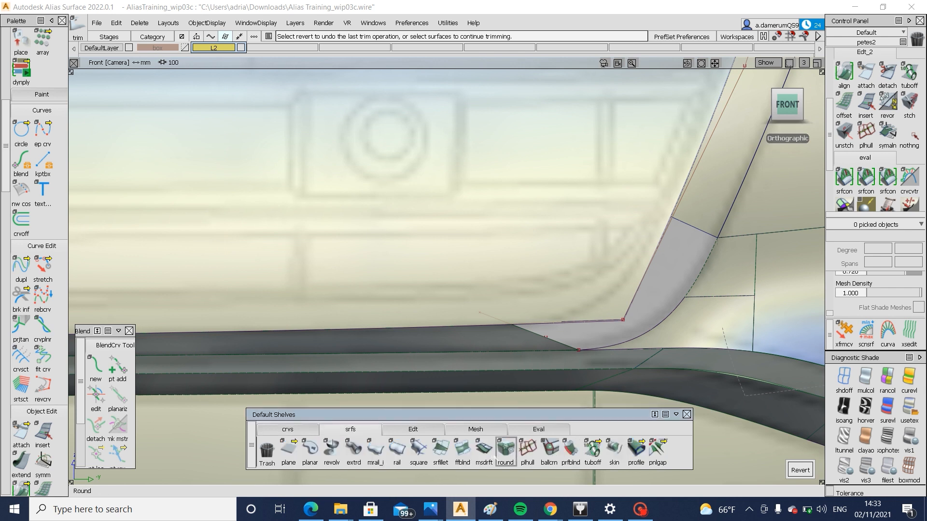
pyautogui.click(462, 450)
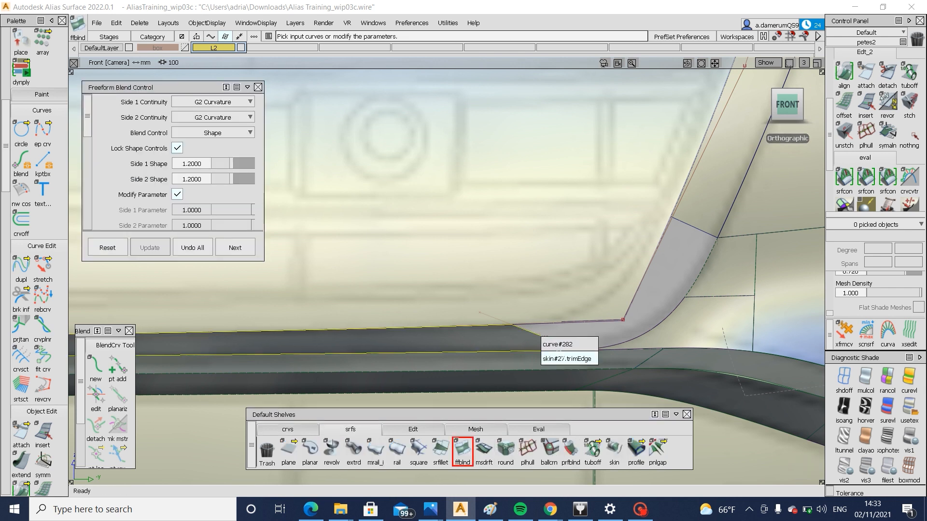
pyautogui.click(540, 338)
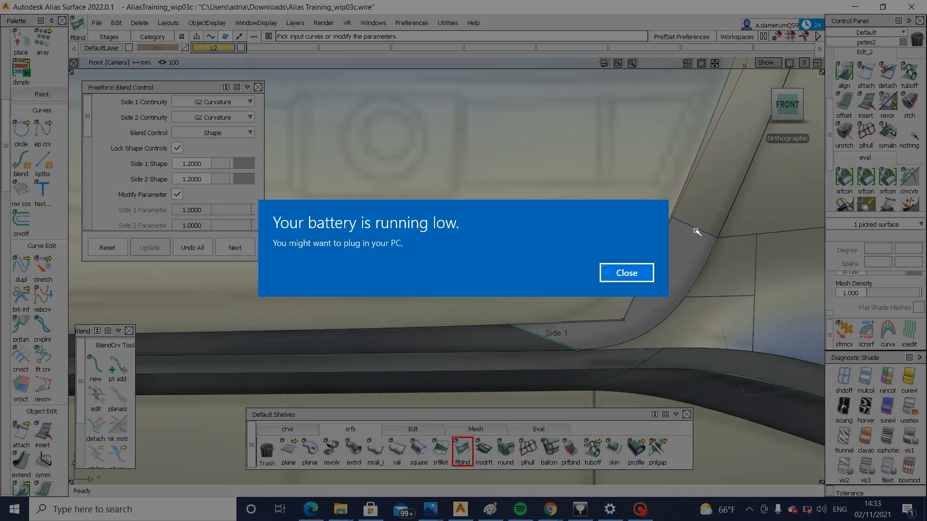
pyautogui.click(697, 230)
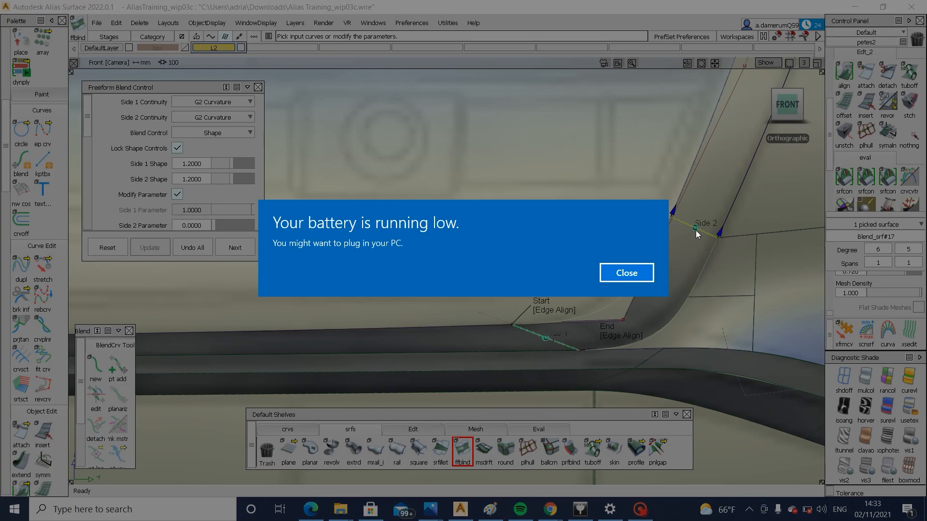
pyautogui.click(624, 273)
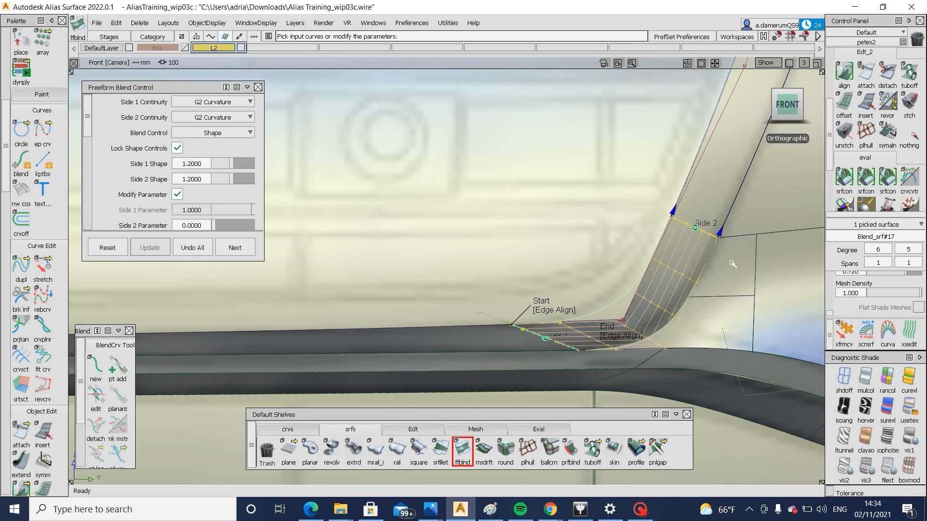
# Project the rounded corner curve onto the grille surface in front view and trim the surface to it, keeping the selected region
pyautogui.keyDown('ctrl'); pyautogui.keyDown('shift'); pyautogui.moveTo(743, 291); pyautogui.dragTo(755, 259); pyautogui.keyUp('shift'); pyautogui.keyUp('ctrl')
pyautogui.keyDown('ctrl'); pyautogui.keyDown('shift'); pyautogui.moveTo(729, 228); pyautogui.dragTo(603, 283); pyautogui.keyUp('shift'); pyautogui.keyUp('ctrl')
pyautogui.click(506, 325)
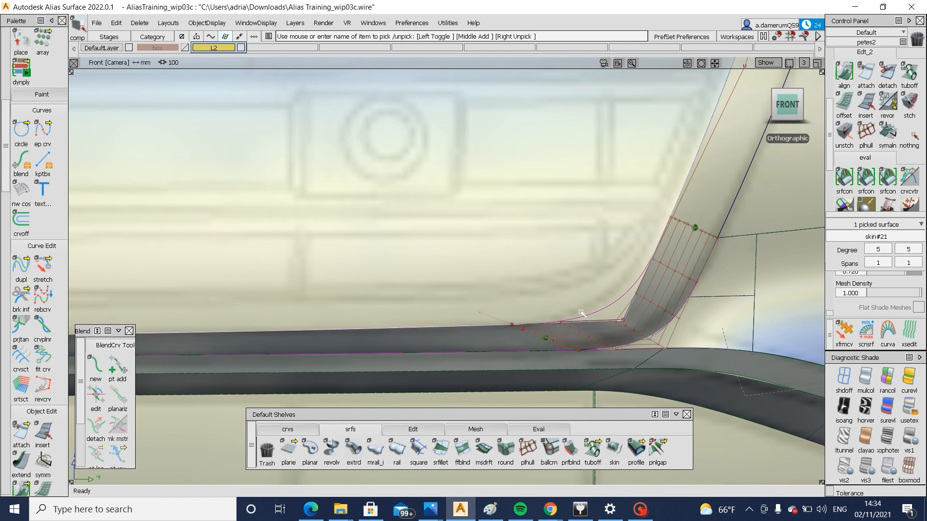
pyautogui.keyDown('ctrl'); pyautogui.keyDown('shift'); pyautogui.moveTo(590, 335); pyautogui.dragTo(592, 295); pyautogui.keyUp('shift'); pyautogui.keyUp('ctrl')
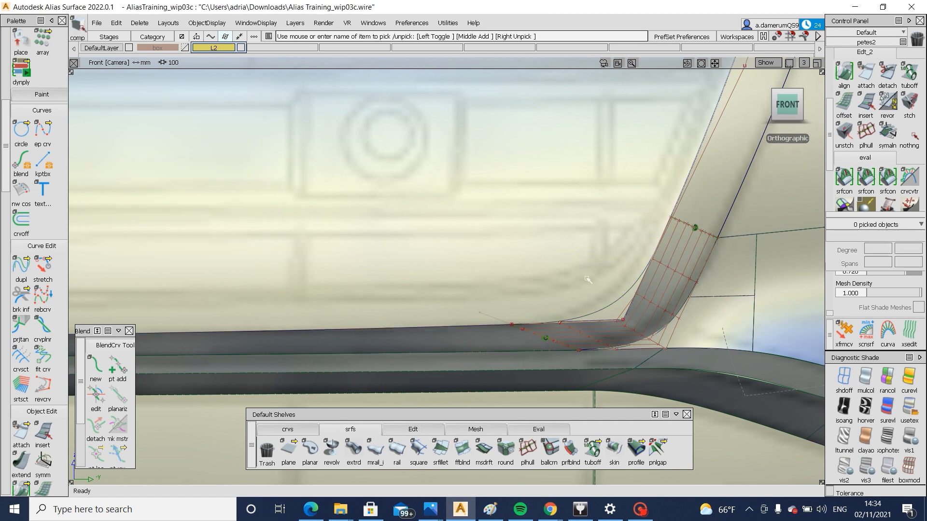
pyautogui.click(507, 325)
pyautogui.keyDown('ctrl'); pyautogui.keyDown('shift'); pyautogui.moveTo(540, 292); pyautogui.dragTo(620, 299, button='middle'); pyautogui.keyUp('shift'); pyautogui.keyUp('ctrl')
pyautogui.click(623, 300)
pyautogui.press('space')
pyautogui.keyDown('ctrl'); pyautogui.keyDown('shift'); pyautogui.moveTo(674, 236); pyautogui.dragTo(567, 294, button='middle'); pyautogui.keyUp('shift'); pyautogui.keyUp('ctrl')
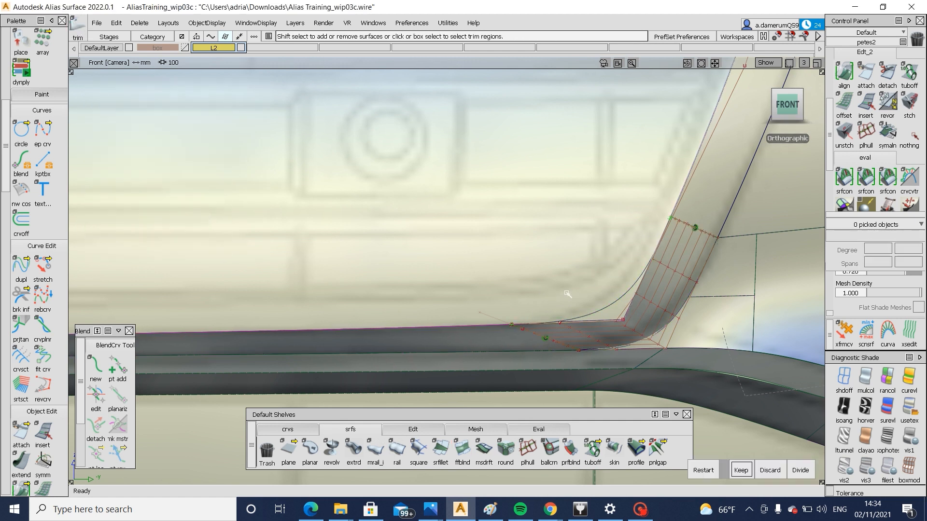
pyautogui.click(750, 464)
# Examine the lower grille corner with the model lines hidden, and display the side skin's hulls beside the corner blend
pyautogui.keyDown('alt'); pyautogui.keyDown('shift'); pyautogui.moveTo(691, 326); pyautogui.dragTo(658, 351, button='right'); pyautogui.keyUp('shift'); pyautogui.keyUp('alt')
pyautogui.hotkey('alt', 'm')
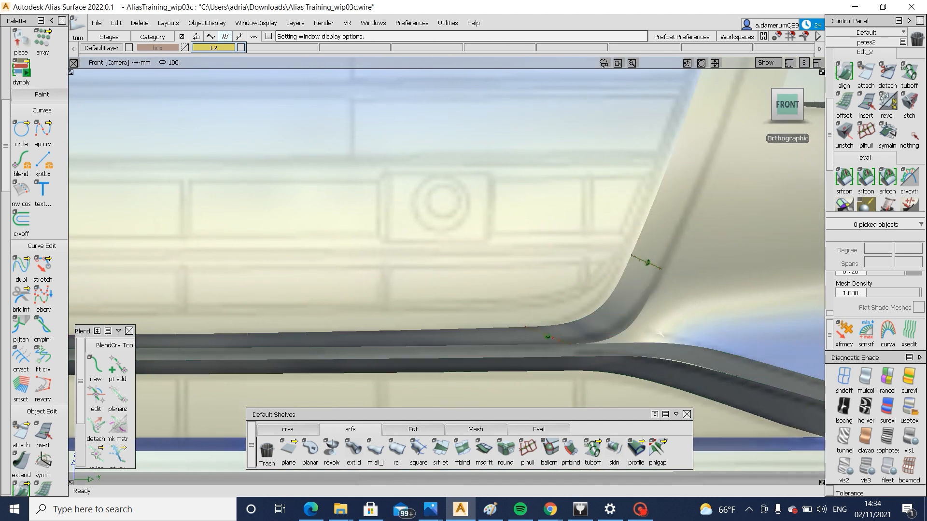
pyautogui.moveTo(694, 326)
pyautogui.keyDown('alt'); pyautogui.keyDown('shift'); pyautogui.mouseDown(button='right')
pyautogui.moveTo(599, 336)
pyautogui.moveTo(648, 332)
pyautogui.moveTo(653, 318)
pyautogui.mouseUp(button='right'); pyautogui.keyUp('shift'); pyautogui.keyUp('alt')
pyautogui.hotkey('alt', 'm')
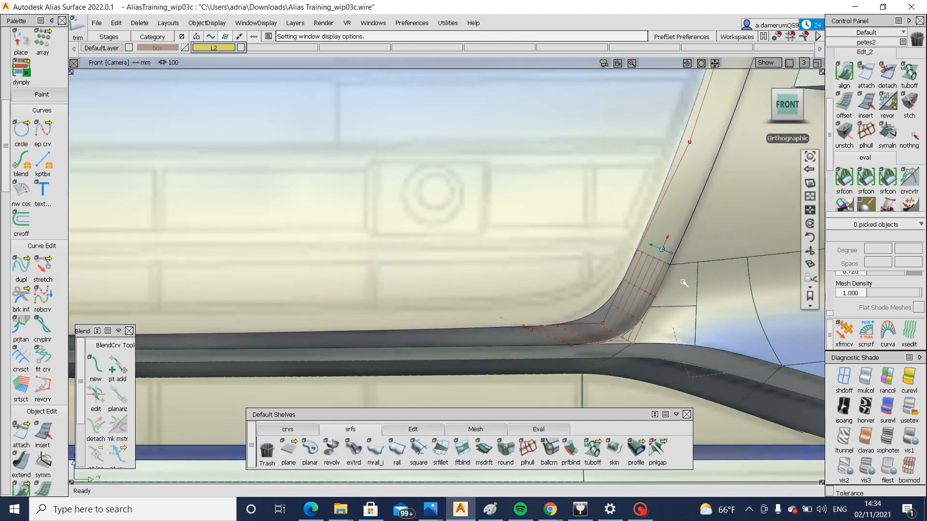
pyautogui.keyDown('alt'); pyautogui.keyDown('shift'); pyautogui.moveTo(663, 252); pyautogui.dragTo(637, 254, button='right'); pyautogui.keyUp('shift'); pyautogui.keyUp('alt')
pyautogui.keyDown('ctrl'); pyautogui.keyDown('shift'); pyautogui.moveTo(650, 240); pyautogui.dragTo(656, 242); pyautogui.keyUp('shift'); pyautogui.keyUp('ctrl')
pyautogui.click(657, 241)
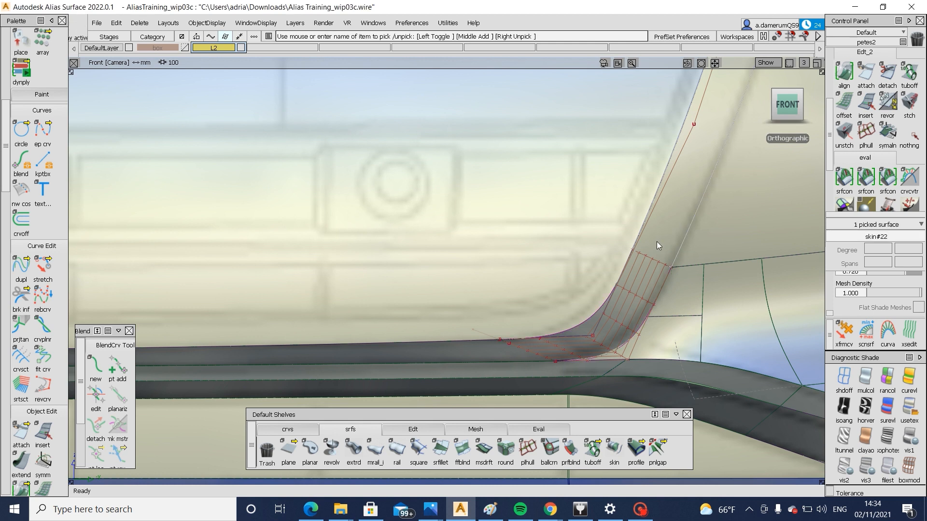
pyautogui.keyDown('alt'); pyautogui.keyDown('shift'); pyautogui.moveTo(652, 261); pyautogui.dragTo(662, 261, button='right'); pyautogui.keyUp('shift'); pyautogui.keyUp('alt')
# Set the corner blend's locked Side 1 and Side 2 shape to 1.0
pyautogui.keyDown('ctrl'); pyautogui.keyDown('shift'); pyautogui.moveTo(632, 323); pyautogui.dragTo(711, 320); pyautogui.keyUp('shift'); pyautogui.keyUp('ctrl')
pyautogui.click(632, 323)
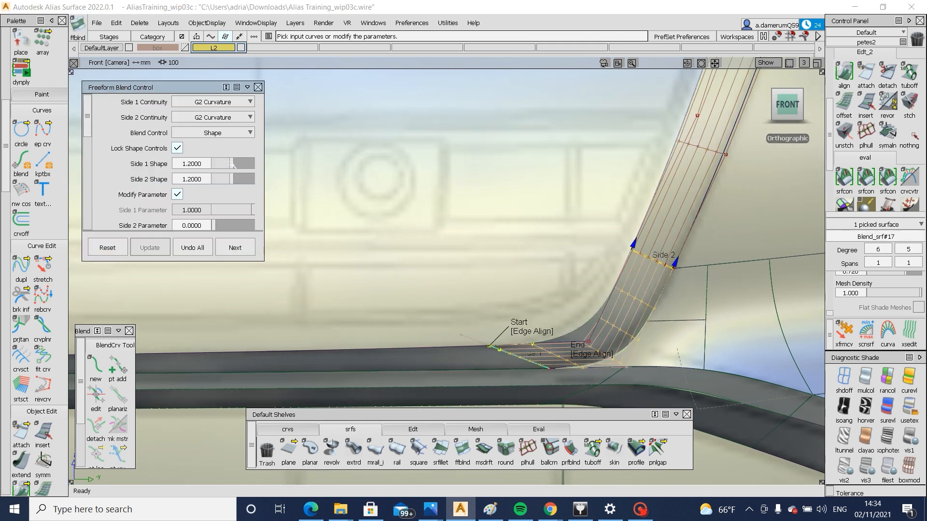
pyautogui.moveTo(229, 164); pyautogui.dragTo(228, 165)
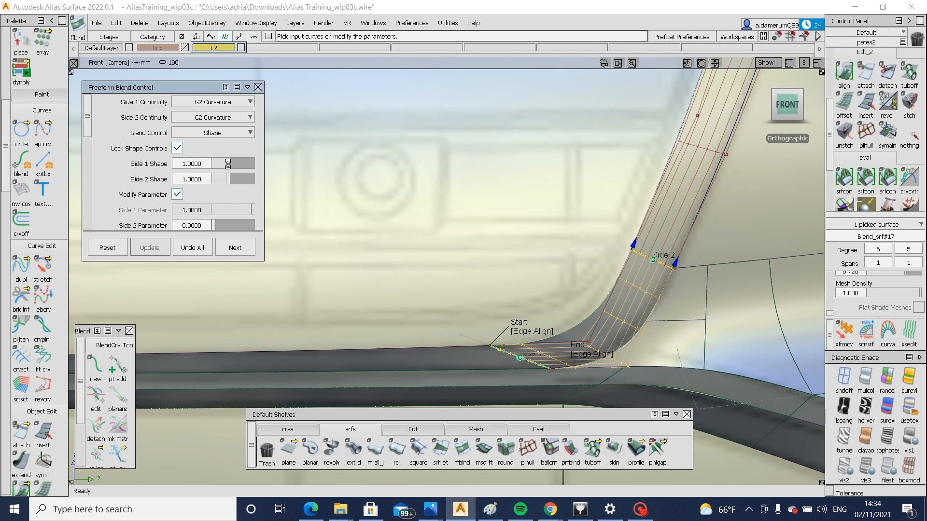
# Examine the bottom skin's hulls where they meet the corner blend
pyautogui.keyDown('alt'); pyautogui.keyDown('shift'); pyautogui.moveTo(509, 340); pyautogui.dragTo(531, 348, button='right'); pyautogui.keyUp('shift'); pyautogui.keyUp('alt')
pyautogui.keyDown('ctrl'); pyautogui.keyDown('shift'); pyautogui.moveTo(526, 407); pyautogui.dragTo(527, 368); pyautogui.keyUp('shift'); pyautogui.keyUp('ctrl')
pyautogui.click(478, 363)
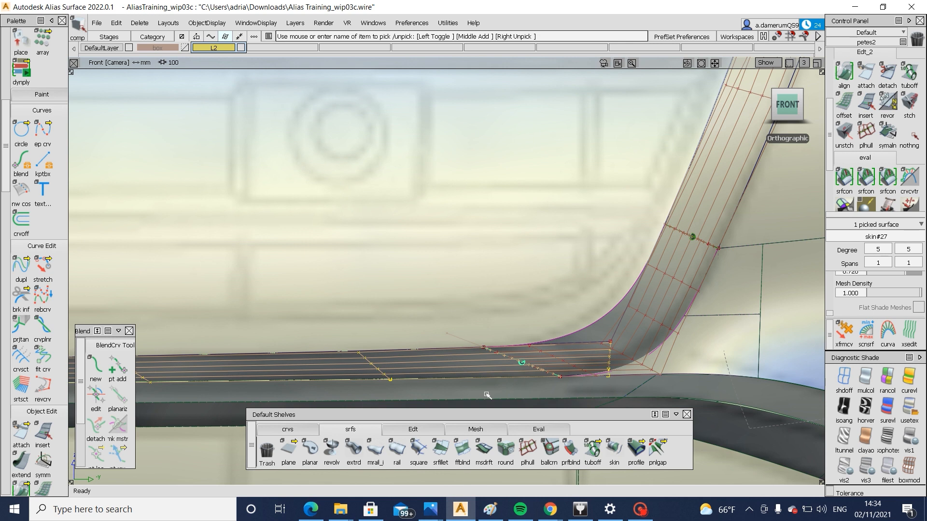
pyautogui.click(495, 388)
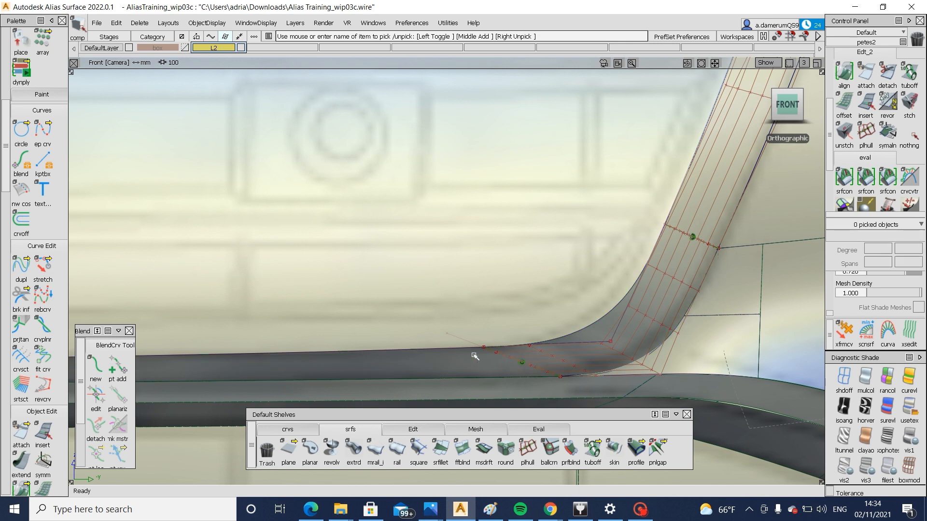
# Try to move two CVs at the corner of the inner grille edge curve
pyautogui.keyDown('ctrl'); pyautogui.keyDown('shift'); pyautogui.moveTo(600, 346); pyautogui.dragTo(616, 347); pyautogui.keyUp('shift'); pyautogui.keyUp('ctrl')
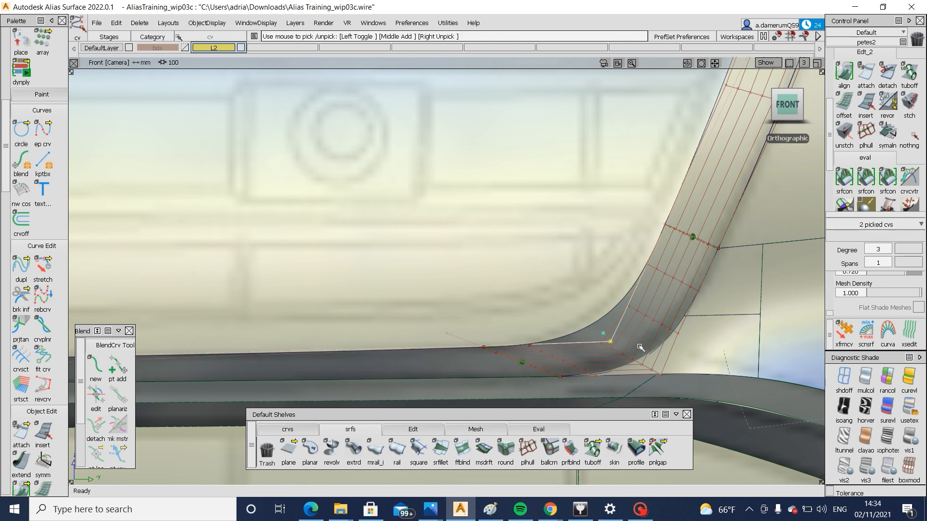
pyautogui.keyDown('ctrl'); pyautogui.keyDown('shift'); pyautogui.moveTo(714, 359); pyautogui.dragTo(716, 378); pyautogui.keyUp('shift'); pyautogui.keyUp('ctrl')
pyautogui.moveTo(725, 367); pyautogui.dragTo(726, 361, button='right')
pyautogui.hotkey('ctrl', 'z')
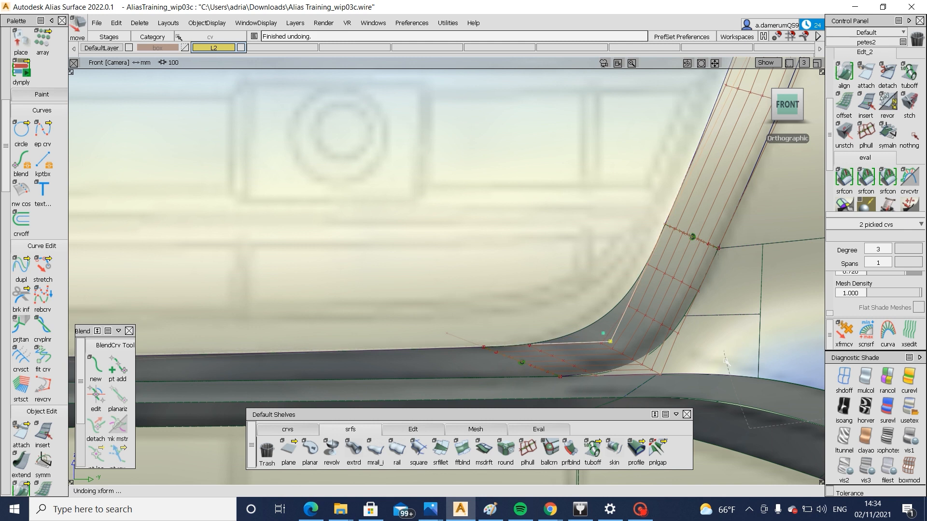
# Pick three CVs of the grille edge curves at the lower corner and nudge them slightly upward in front view
pyautogui.keyDown('alt'); pyautogui.keyDown('shift'); pyautogui.moveTo(526, 338); pyautogui.dragTo(376, 350, button='right'); pyautogui.keyUp('shift'); pyautogui.keyUp('alt')
pyautogui.keyDown('alt'); pyautogui.keyDown('shift'); pyautogui.moveTo(241, 340); pyautogui.dragTo(486, 347, button='middle'); pyautogui.keyUp('shift'); pyautogui.keyUp('alt')
pyautogui.keyDown('alt'); pyautogui.keyDown('shift'); pyautogui.moveTo(555, 327); pyautogui.dragTo(768, 320, button='middle'); pyautogui.keyUp('shift'); pyautogui.keyUp('alt')
pyautogui.keyDown('ctrl'); pyautogui.keyDown('shift'); pyautogui.moveTo(321, 345); pyautogui.dragTo(413, 356); pyautogui.keyUp('shift'); pyautogui.keyUp('ctrl')
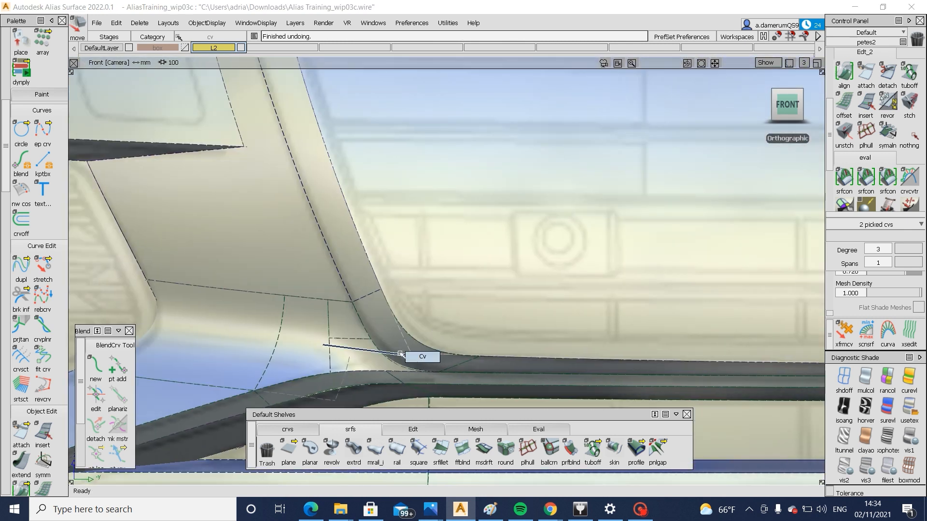
pyautogui.click(412, 355)
pyautogui.keyDown('alt'); pyautogui.keyDown('shift'); pyautogui.moveTo(598, 373); pyautogui.dragTo(193, 325, button='middle'); pyautogui.keyUp('shift'); pyautogui.keyUp('alt')
pyautogui.keyDown('alt'); pyautogui.keyDown('shift'); pyautogui.moveTo(659, 328); pyautogui.dragTo(307, 316, button='middle'); pyautogui.keyUp('shift'); pyautogui.keyUp('alt')
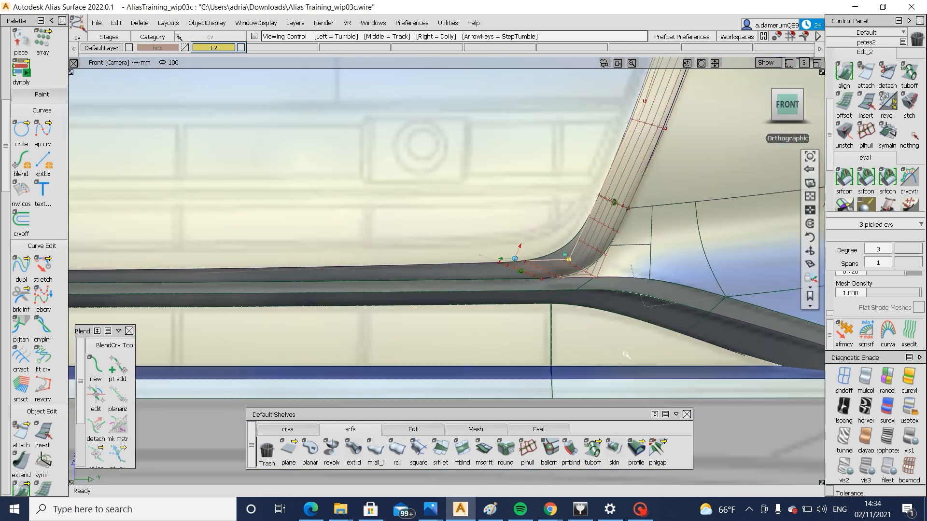
pyautogui.keyDown('alt'); pyautogui.keyDown('shift'); pyautogui.moveTo(627, 343); pyautogui.dragTo(637, 325, button='right'); pyautogui.keyUp('shift'); pyautogui.keyUp('alt')
pyautogui.keyDown('ctrl'); pyautogui.keyDown('shift'); pyautogui.moveTo(658, 359); pyautogui.dragTo(658, 329, button='middle'); pyautogui.keyUp('shift'); pyautogui.keyUp('ctrl')
pyautogui.moveTo(680, 342); pyautogui.dragTo(681, 339, button='right')
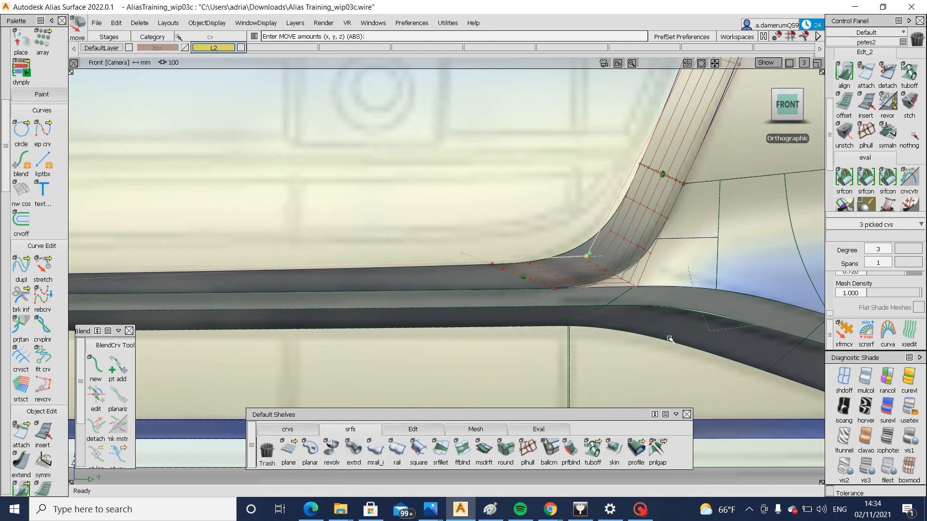
# Delete the corner blend together with the bottom and side skins around the grille's lower corner
pyautogui.keyDown('alt'); pyautogui.keyDown('shift'); pyautogui.moveTo(651, 177); pyautogui.dragTo(549, 208, button='right'); pyautogui.keyUp('shift'); pyautogui.keyUp('alt')
pyautogui.click(667, 213)
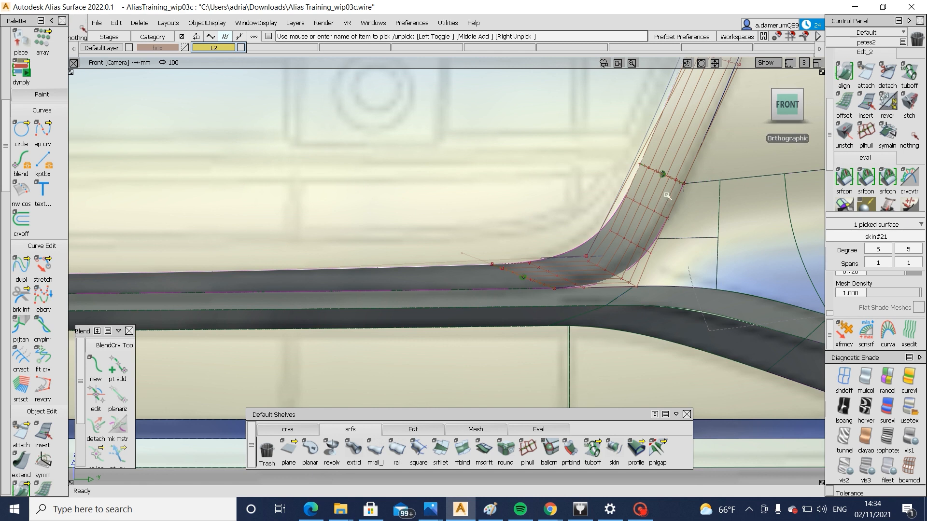
pyautogui.click(515, 292)
pyautogui.click(467, 283)
pyautogui.click(676, 140)
pyautogui.press('Delete')
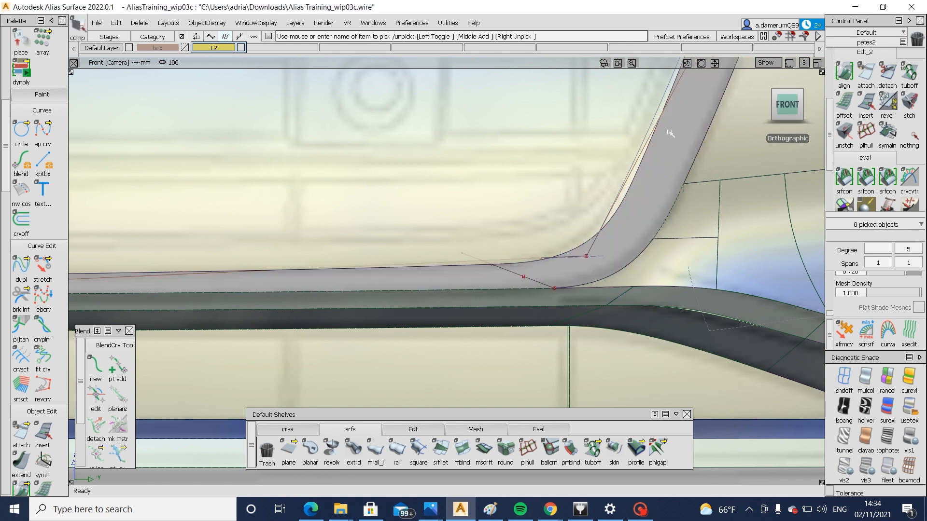
# Project the adjusted edge curve onto the grille surface in front view and trim it again, keeping the selected region
pyautogui.click(487, 267)
pyautogui.keyDown('ctrl'); pyautogui.keyDown('shift'); pyautogui.moveTo(474, 213); pyautogui.dragTo(577, 225, button='right'); pyautogui.keyUp('shift'); pyautogui.keyUp('ctrl')
pyautogui.click(588, 258)
pyautogui.press('space')
pyautogui.moveTo(651, 166)
pyautogui.keyDown('ctrl'); pyautogui.keyDown('shift'); pyautogui.mouseDown()
pyautogui.moveTo(557, 218)
pyautogui.moveTo(559, 211)
pyautogui.mouseUp(); pyautogui.keyUp('shift'); pyautogui.keyUp('ctrl')
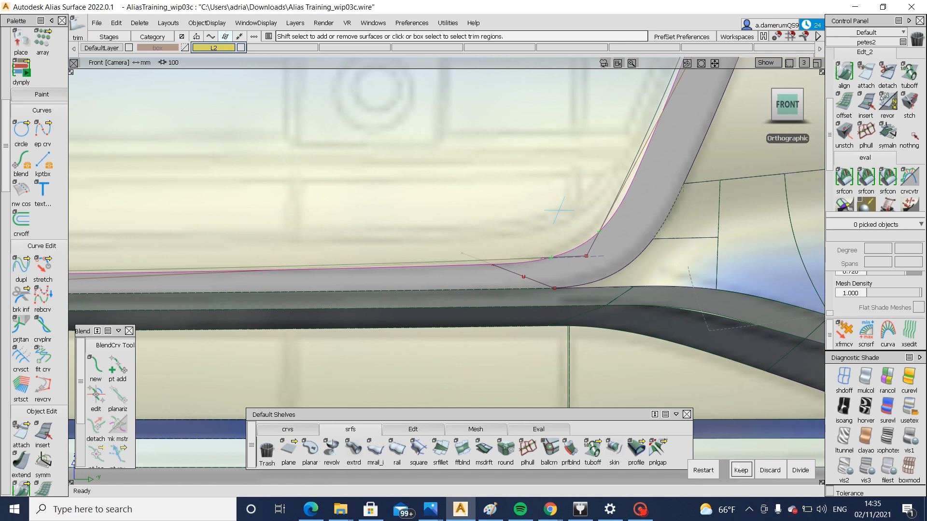
pyautogui.click(742, 471)
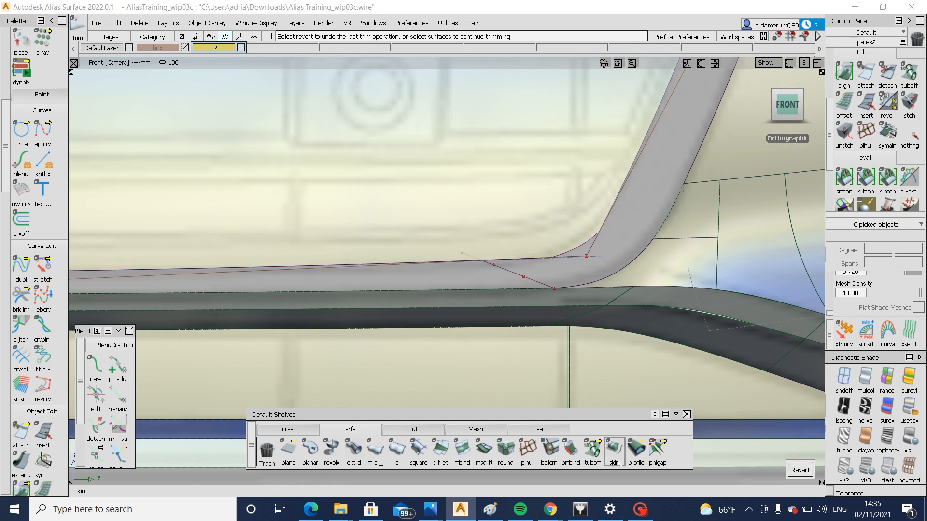
# Skin between the grille surface's new trimmed edge and the draft surface's V=0 edge along the grille's bottom
pyautogui.click(614, 449)
pyautogui.click(471, 263)
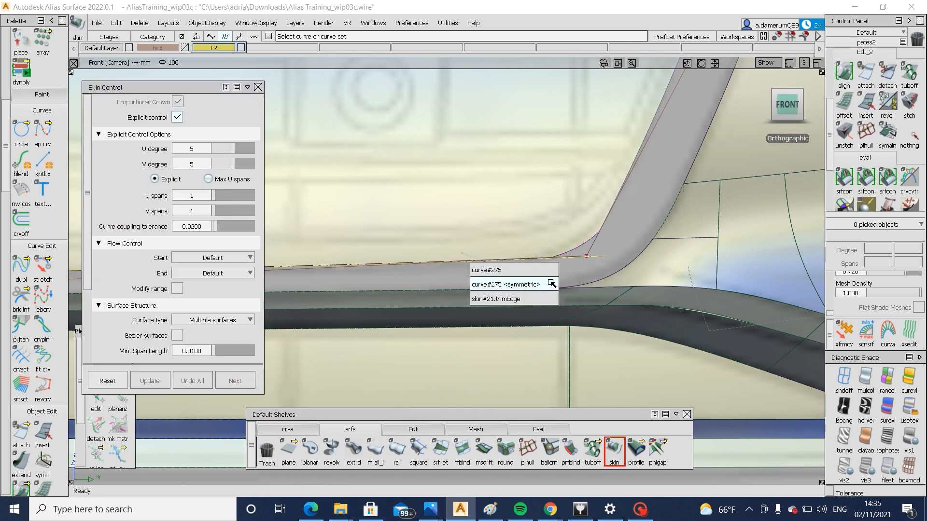
pyautogui.click(550, 299)
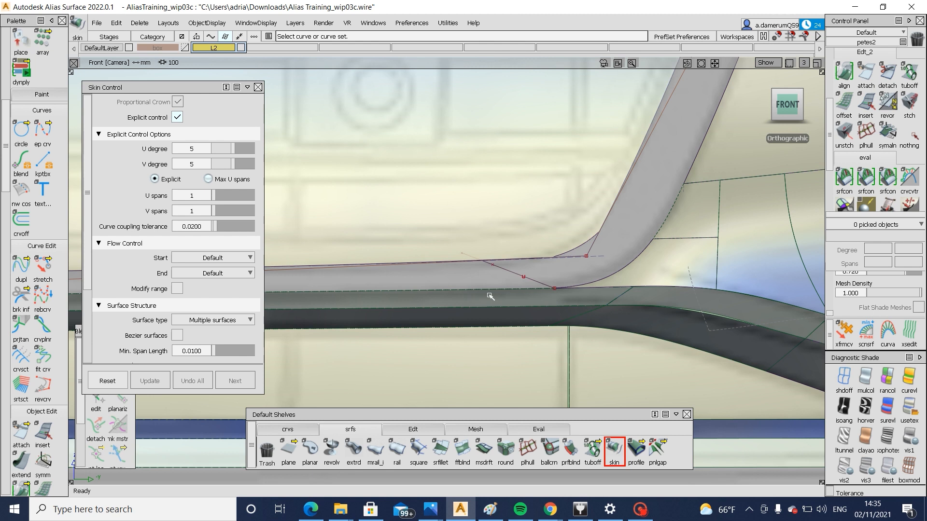
pyautogui.click(492, 291)
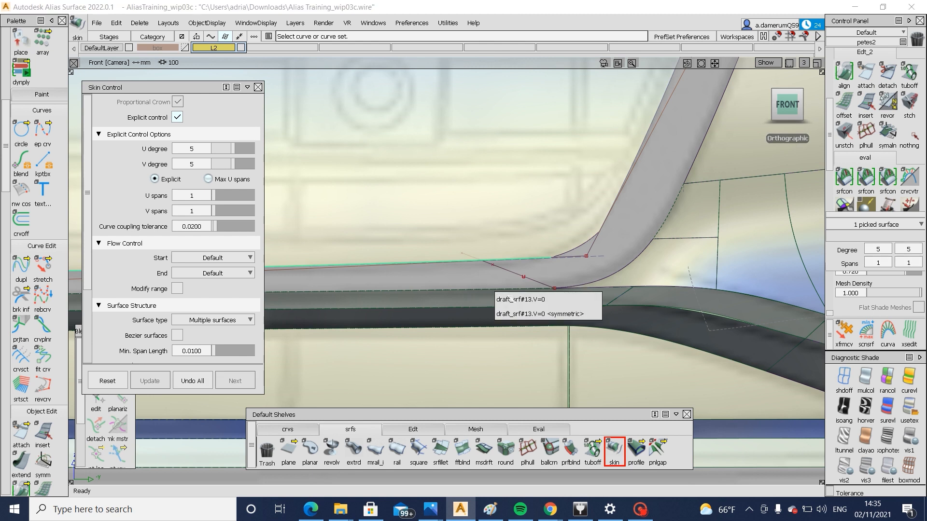
pyautogui.click(595, 314)
# Skin between the grille surface's trimmed edge and outer edge along the grille's side, with crown flip on and end flow control Connect ends
pyautogui.keyDown('alt'); pyautogui.keyDown('shift'); pyautogui.moveTo(750, 257); pyautogui.dragTo(641, 252); pyautogui.keyUp('shift'); pyautogui.keyUp('alt')
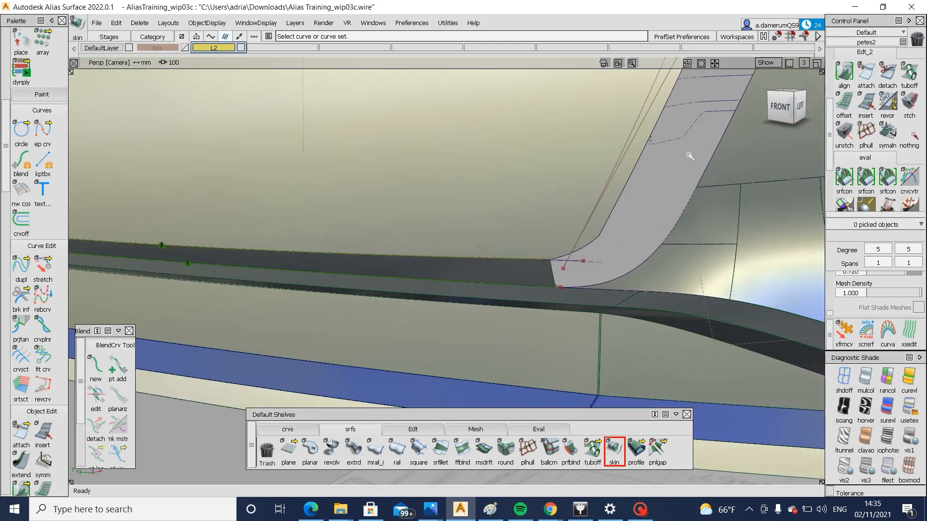
pyautogui.click(708, 164)
pyautogui.click(634, 173)
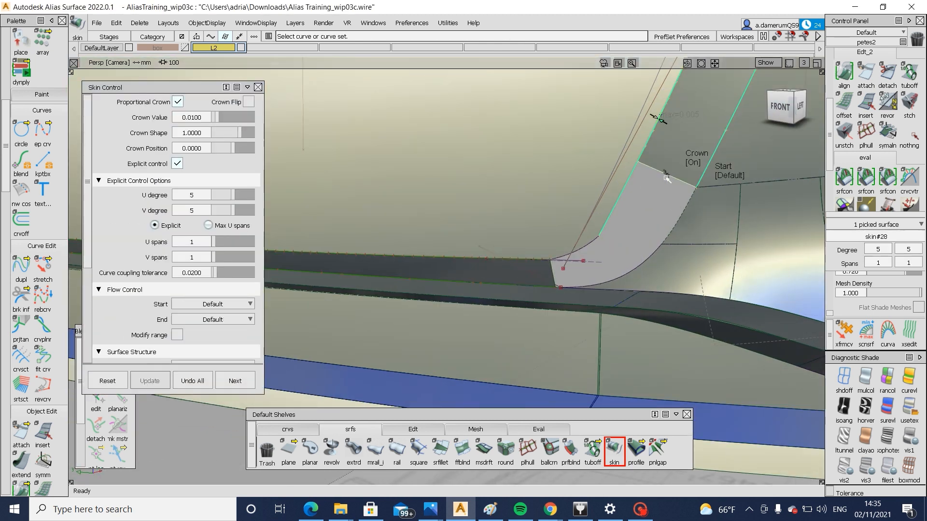
pyautogui.keyDown('alt'); pyautogui.keyDown('shift'); pyautogui.moveTo(666, 178); pyautogui.dragTo(594, 284, button='right'); pyautogui.keyUp('shift'); pyautogui.keyUp('alt')
pyautogui.keyDown('alt'); pyautogui.keyDown('shift'); pyautogui.moveTo(594, 283); pyautogui.dragTo(585, 356, button='middle'); pyautogui.keyUp('shift'); pyautogui.keyUp('alt')
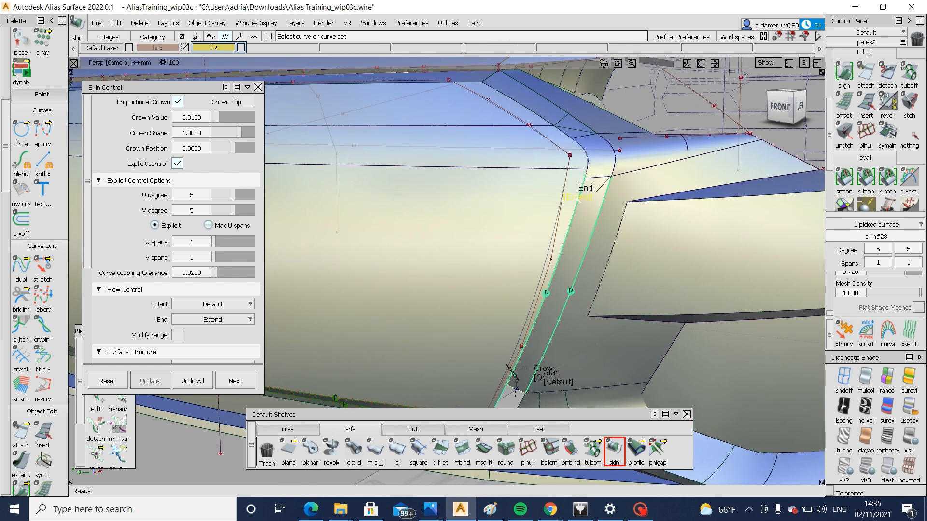
pyautogui.click(250, 103)
pyautogui.keyDown('alt'); pyautogui.keyDown('shift'); pyautogui.moveTo(533, 290); pyautogui.dragTo(554, 169, button='middle'); pyautogui.keyUp('shift'); pyautogui.keyUp('alt')
pyautogui.keyDown('ctrl'); pyautogui.keyDown('shift'); pyautogui.moveTo(462, 389); pyautogui.dragTo(461, 344); pyautogui.keyUp('shift'); pyautogui.keyUp('ctrl')
pyautogui.keyDown('alt'); pyautogui.keyDown('shift'); pyautogui.moveTo(535, 348); pyautogui.dragTo(594, 333, button='right'); pyautogui.keyUp('shift'); pyautogui.keyUp('alt')
pyautogui.keyDown('alt'); pyautogui.keyDown('shift'); pyautogui.moveTo(594, 333); pyautogui.dragTo(743, 314); pyautogui.keyUp('shift'); pyautogui.keyUp('alt')
# Project the diagonal curve onto the new bottom skin in front view and trim away its corner end
pyautogui.click(779, 110)
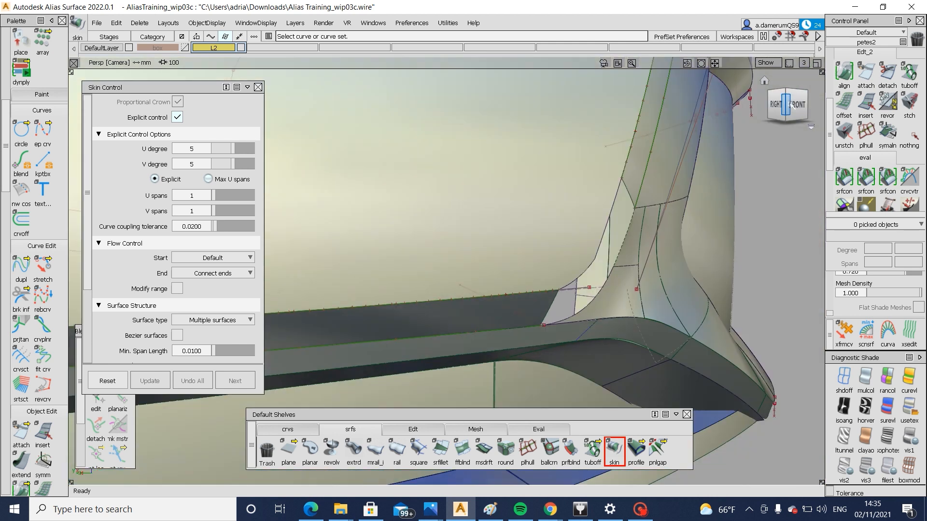
pyautogui.click(488, 322)
pyautogui.keyDown('ctrl'); pyautogui.keyDown('shift'); pyautogui.moveTo(526, 317); pyautogui.dragTo(483, 320); pyautogui.keyUp('shift'); pyautogui.keyUp('ctrl')
pyautogui.click(531, 315)
pyautogui.press('space')
pyautogui.click(480, 321)
pyautogui.click(480, 321)
pyautogui.press('space')
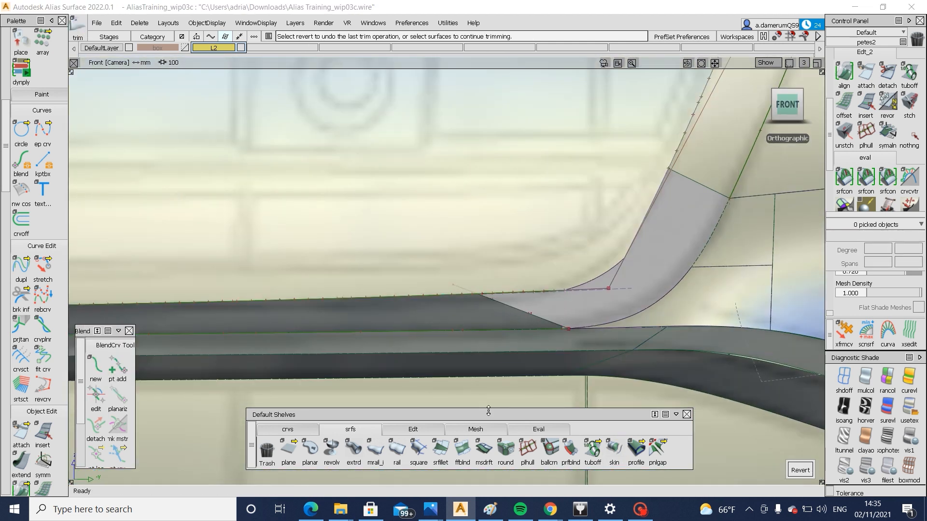
# Create a G2 freeform blend from the new bottom skin's trimmed edge to the new side skin's lower end
pyautogui.click(462, 449)
pyautogui.click(518, 316)
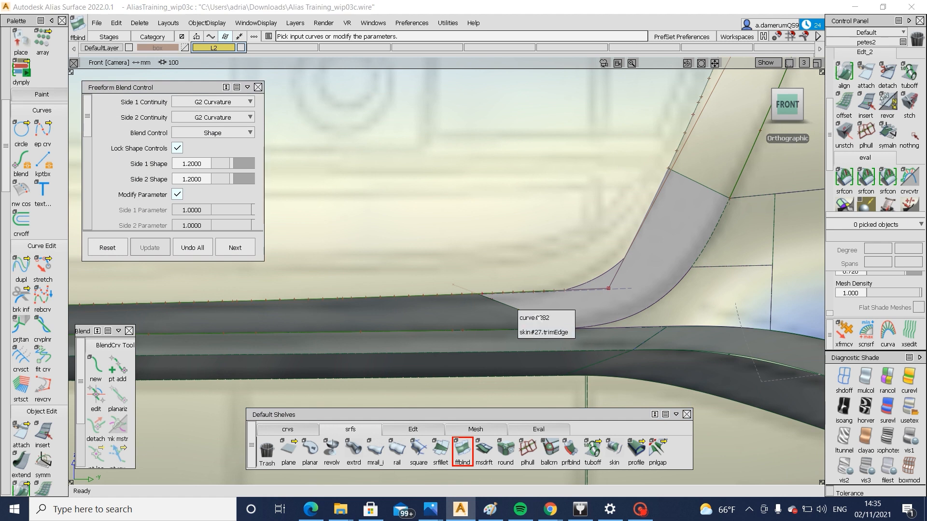
pyautogui.click(544, 332)
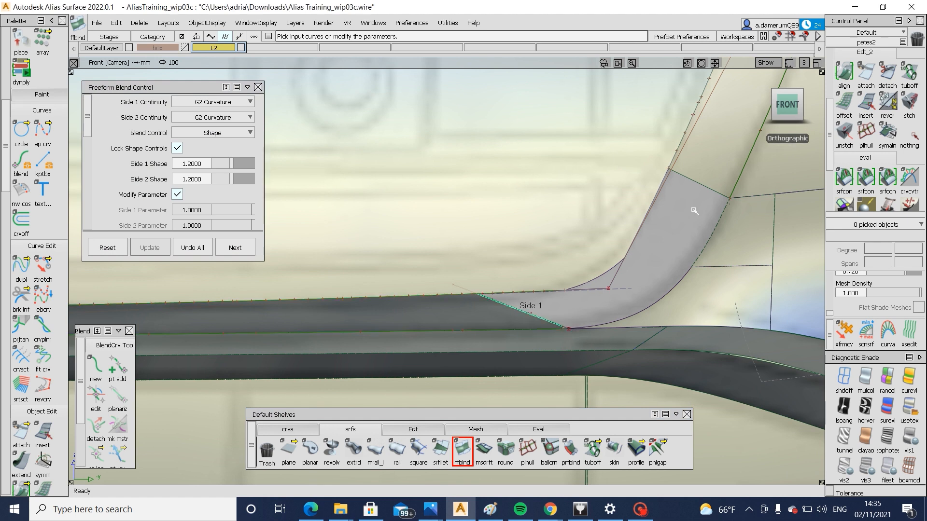
pyautogui.click(688, 182)
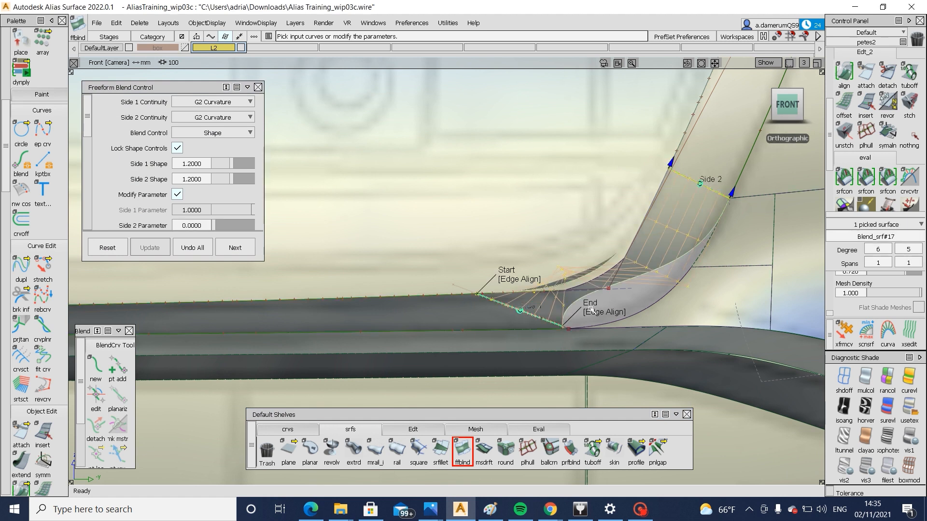
# Remove the lower corner blend and untrim the grille's bottom skin to restore its full corner end
pyautogui.click(495, 273)
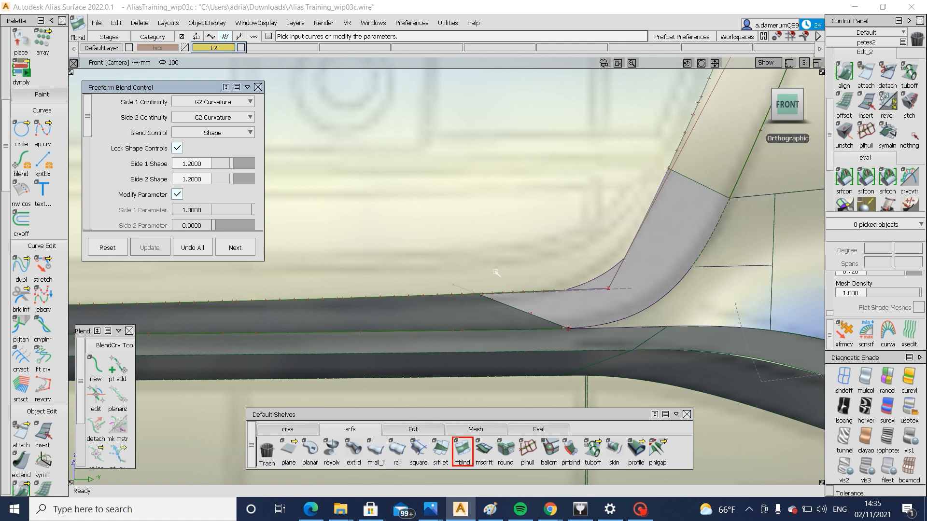
pyautogui.keyDown('ctrl'); pyautogui.keyDown('shift'); pyautogui.moveTo(524, 326); pyautogui.dragTo(561, 348); pyautogui.keyUp('shift'); pyautogui.keyUp('ctrl')
pyautogui.moveTo(596, 368)
pyautogui.keyDown('alt'); pyautogui.keyDown('shift'); pyautogui.mouseDown(button='right')
pyautogui.moveTo(610, 323)
pyautogui.moveTo(573, 339)
pyautogui.mouseUp(button='right'); pyautogui.keyUp('shift'); pyautogui.keyUp('alt')
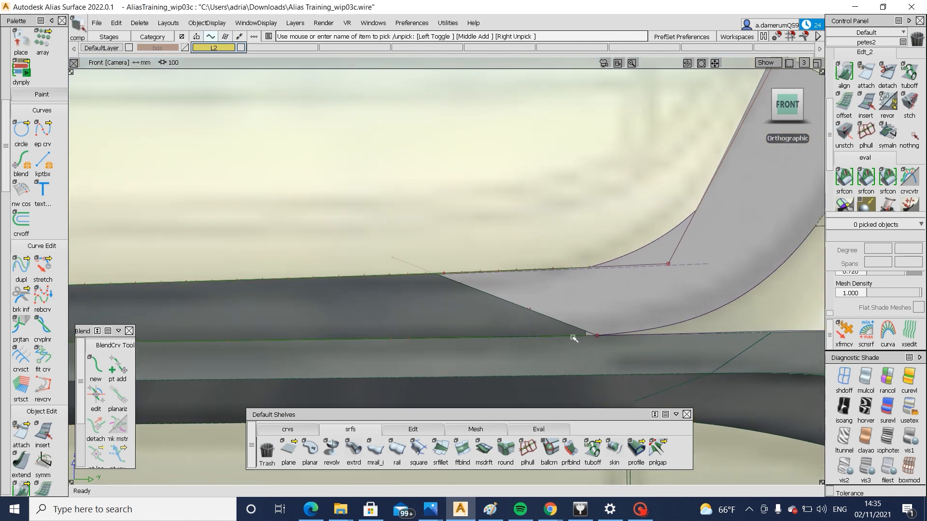
pyautogui.click(595, 336)
pyautogui.keyDown('ctrl'); pyautogui.keyDown('shift'); pyautogui.moveTo(544, 319); pyautogui.dragTo(507, 337); pyautogui.keyUp('shift'); pyautogui.keyUp('ctrl')
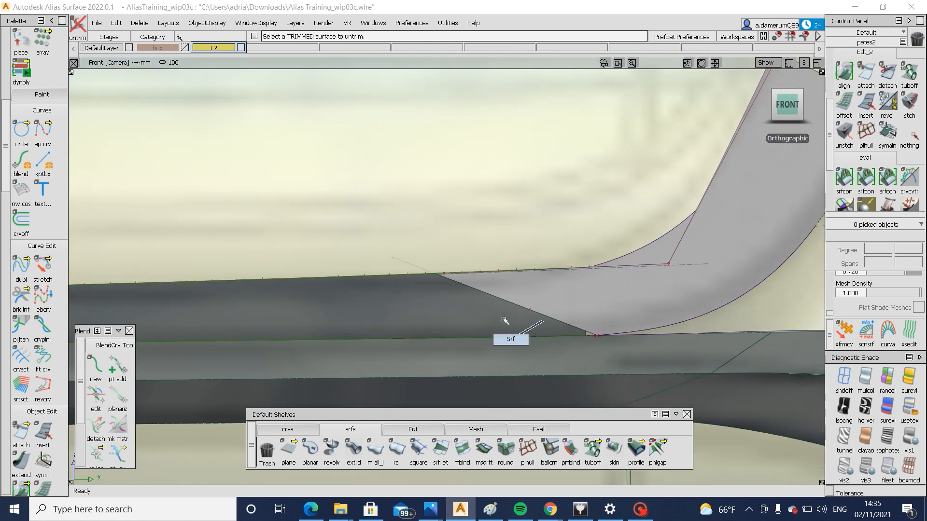
pyautogui.click(502, 324)
pyautogui.keyDown('ctrl'); pyautogui.keyDown('shift'); pyautogui.moveTo(503, 326); pyautogui.dragTo(502, 389, button='right'); pyautogui.keyUp('shift'); pyautogui.keyUp('ctrl')
pyautogui.keyDown('ctrl'); pyautogui.keyDown('shift'); pyautogui.moveTo(515, 408); pyautogui.dragTo(521, 340); pyautogui.keyUp('shift'); pyautogui.keyUp('ctrl')
# Extend the bottom skin's corner end by about 3.63 mm, accepting history removal, and trim it again along the diagonal curve
pyautogui.click(394, 431)
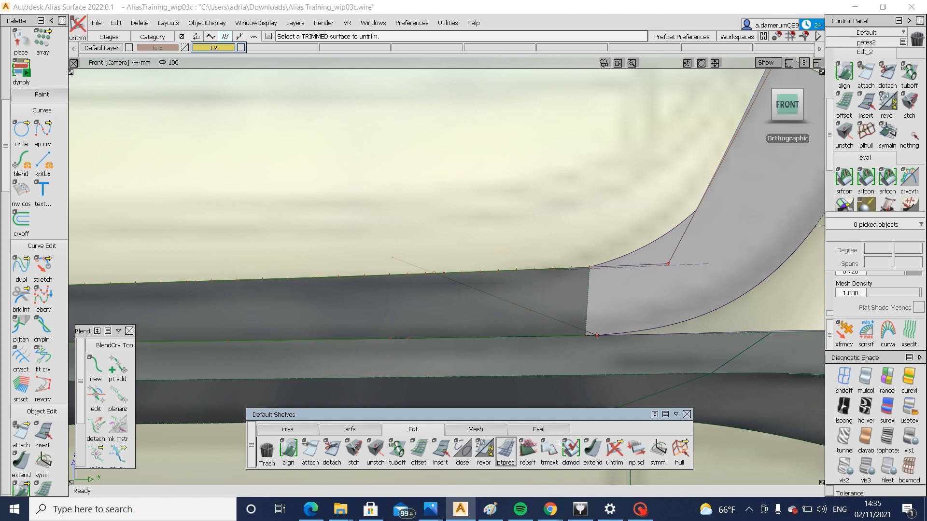
pyautogui.moveTo(585, 324); pyautogui.dragTo(625, 336)
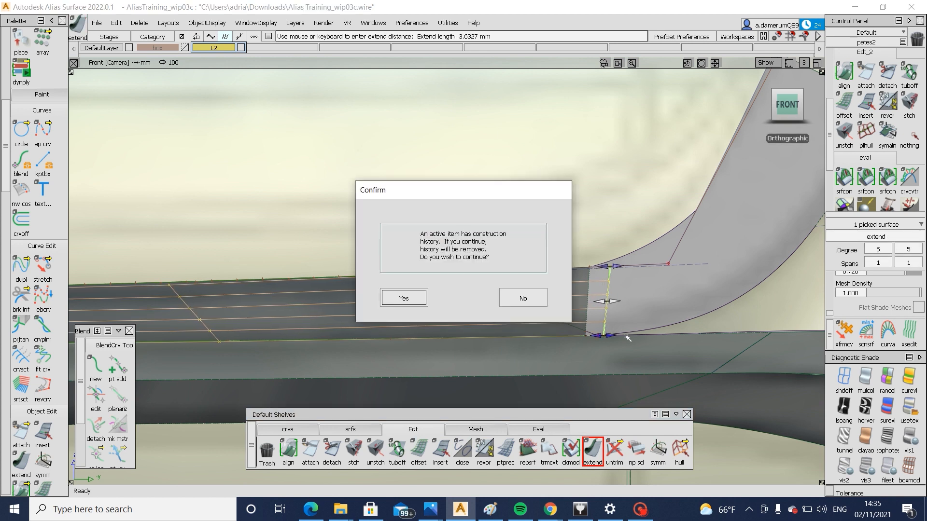
pyautogui.press('Return')
pyautogui.keyDown('ctrl'); pyautogui.keyDown('shift'); pyautogui.moveTo(623, 295); pyautogui.dragTo(538, 325, button='right'); pyautogui.keyUp('shift'); pyautogui.keyUp('ctrl')
pyautogui.click(538, 325)
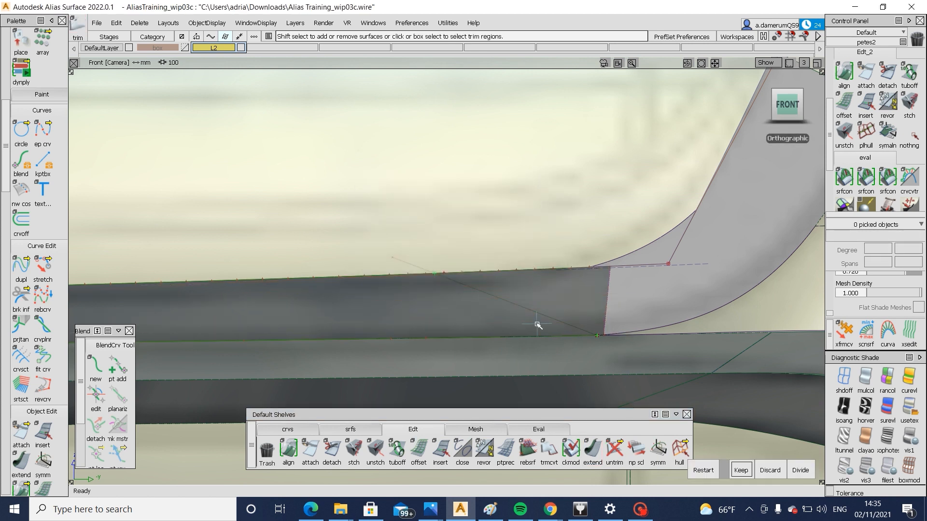
pyautogui.press('space')
# Create a G2 freeform blend from the retrimmed bottom skin to the side skin's lower end, with both side shapes set to 0.9
pyautogui.click(352, 433)
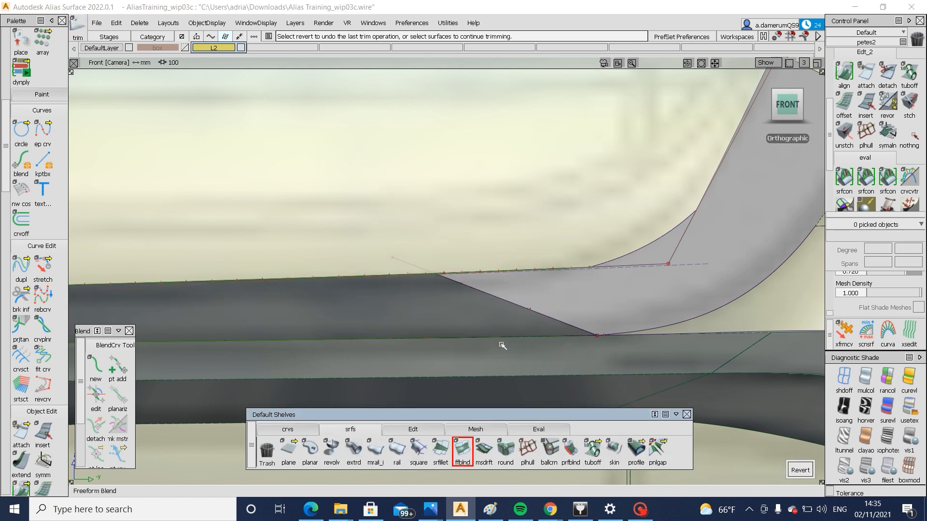
pyautogui.click(510, 303)
pyautogui.click(536, 322)
pyautogui.keyDown('alt'); pyautogui.keyDown('shift'); pyautogui.moveTo(615, 306); pyautogui.dragTo(626, 313, button='right'); pyautogui.keyUp('shift'); pyautogui.keyUp('alt')
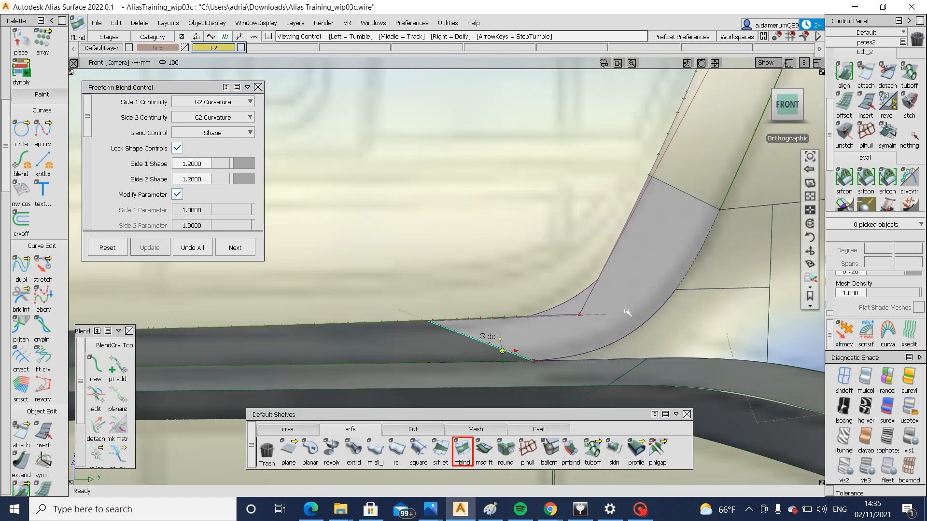
pyautogui.keyDown('alt'); pyautogui.keyDown('shift'); pyautogui.moveTo(628, 312); pyautogui.dragTo(533, 351, button='middle'); pyautogui.keyUp('shift'); pyautogui.keyUp('alt')
pyautogui.keyDown('alt'); pyautogui.keyDown('shift'); pyautogui.moveTo(591, 233); pyautogui.dragTo(542, 285, button='right'); pyautogui.keyUp('shift'); pyautogui.keyUp('alt')
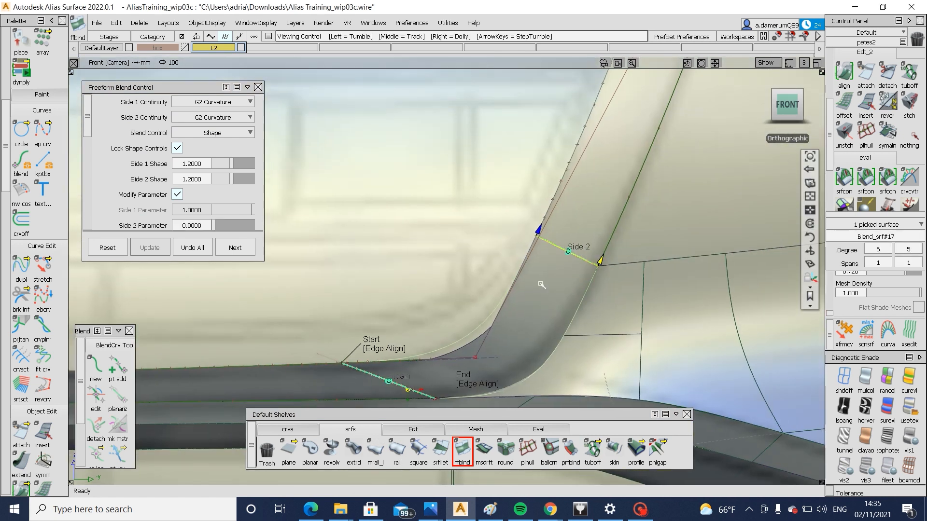
pyautogui.moveTo(230, 163); pyautogui.dragTo(228, 163)
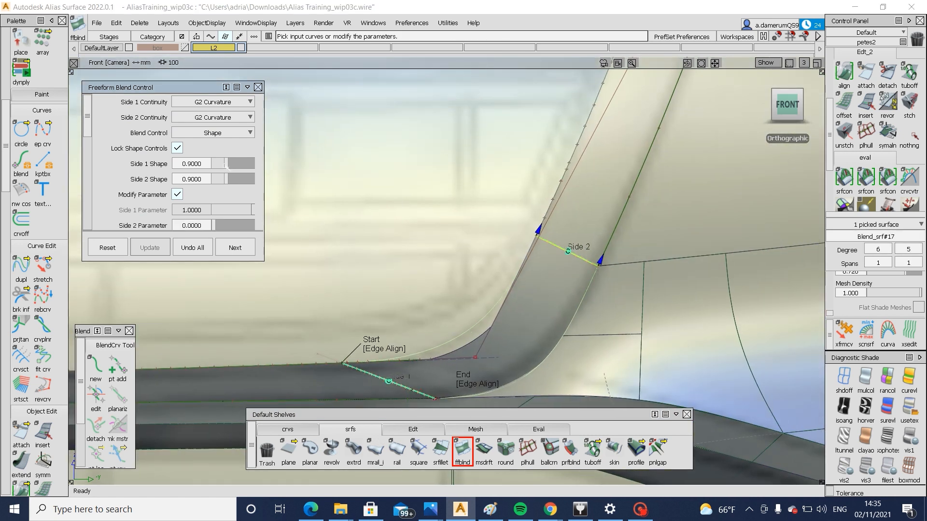
pyautogui.keyDown('alt'); pyautogui.keyDown('shift'); pyautogui.moveTo(523, 331); pyautogui.dragTo(513, 270, button='middle'); pyautogui.keyUp('shift'); pyautogui.keyUp('alt')
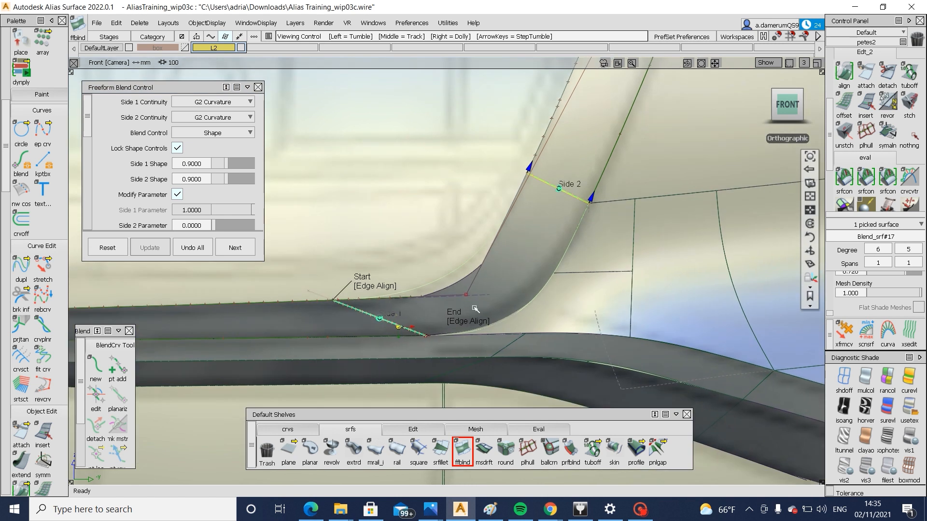
# Project the new corner blend's inner edge onto the adjoining grille surface along the front view and trim the surface to it
pyautogui.hotkey('ctrl', 'z')
pyautogui.hotkey('ctrl', 'z')
pyautogui.hotkey('ctrl', 'z')
pyautogui.hotkey('ctrl', 'z')
pyautogui.hotkey('ctrl', 'z')
pyautogui.hotkey('ctrl', 'z')
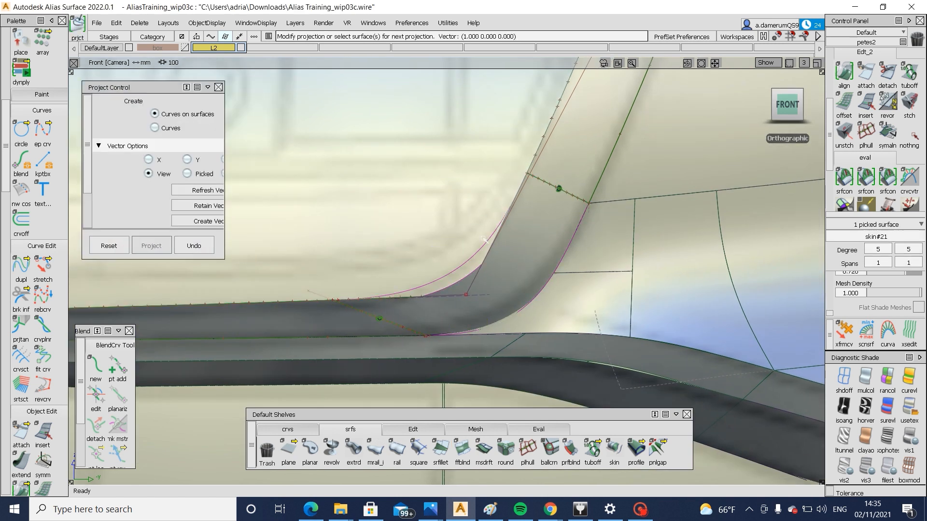
pyautogui.hotkey('ctrl', 'z')
pyautogui.hotkey('ctrl', 'z')
pyautogui.hotkey('ctrl', 'z')
pyautogui.hotkey('ctrl', 'z')
pyautogui.keyDown('ctrl'); pyautogui.keyDown('shift'); pyautogui.moveTo(411, 269); pyautogui.dragTo(478, 285, button='right'); pyautogui.keyUp('shift'); pyautogui.keyUp('ctrl')
pyautogui.keyDown('ctrl'); pyautogui.keyDown('shift'); pyautogui.moveTo(478, 285); pyautogui.dragTo(473, 267); pyautogui.keyUp('shift'); pyautogui.keyUp('ctrl')
# Inspect the car's front end in perspective, checking the rounded lower grille corner and the upper corner by the headlight
pyautogui.press('F8')
pyautogui.keyDown('alt'); pyautogui.keyDown('shift'); pyautogui.moveTo(473, 267); pyautogui.dragTo(280, 269, button='right'); pyautogui.keyUp('shift'); pyautogui.keyUp('alt')
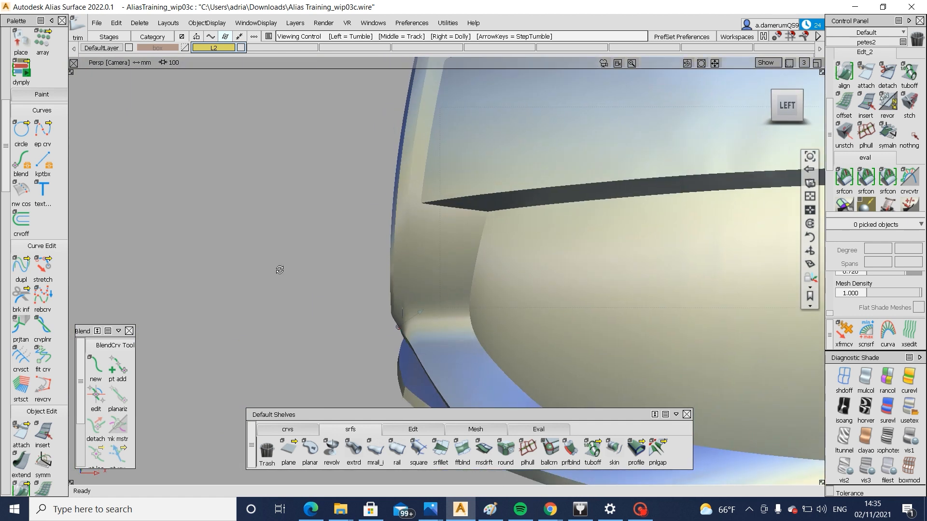
pyautogui.keyDown('alt'); pyautogui.keyDown('shift'); pyautogui.moveTo(279, 270); pyautogui.dragTo(313, 277); pyautogui.keyUp('shift'); pyautogui.keyUp('alt')
pyautogui.keyDown('alt'); pyautogui.keyDown('shift'); pyautogui.moveTo(314, 276); pyautogui.dragTo(490, 332, button='right'); pyautogui.keyUp('shift'); pyautogui.keyUp('alt')
pyautogui.keyDown('alt'); pyautogui.keyDown('shift'); pyautogui.moveTo(491, 332); pyautogui.dragTo(506, 253); pyautogui.keyUp('shift'); pyautogui.keyUp('alt')
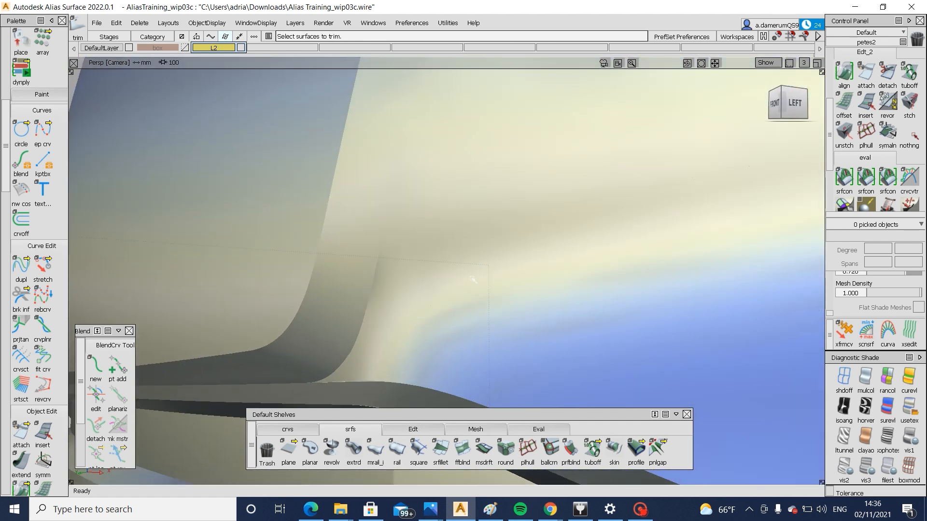
pyautogui.keyDown('alt'); pyautogui.keyDown('shift'); pyautogui.moveTo(425, 321); pyautogui.dragTo(348, 306, button='right'); pyautogui.keyUp('shift'); pyautogui.keyUp('alt')
pyautogui.keyDown('alt'); pyautogui.keyDown('shift'); pyautogui.moveTo(348, 307); pyautogui.dragTo(526, 333); pyautogui.keyUp('shift'); pyautogui.keyUp('alt')
pyautogui.keyDown('alt'); pyautogui.keyDown('shift'); pyautogui.moveTo(526, 333); pyautogui.dragTo(504, 349, button='right'); pyautogui.keyUp('shift'); pyautogui.keyUp('alt')
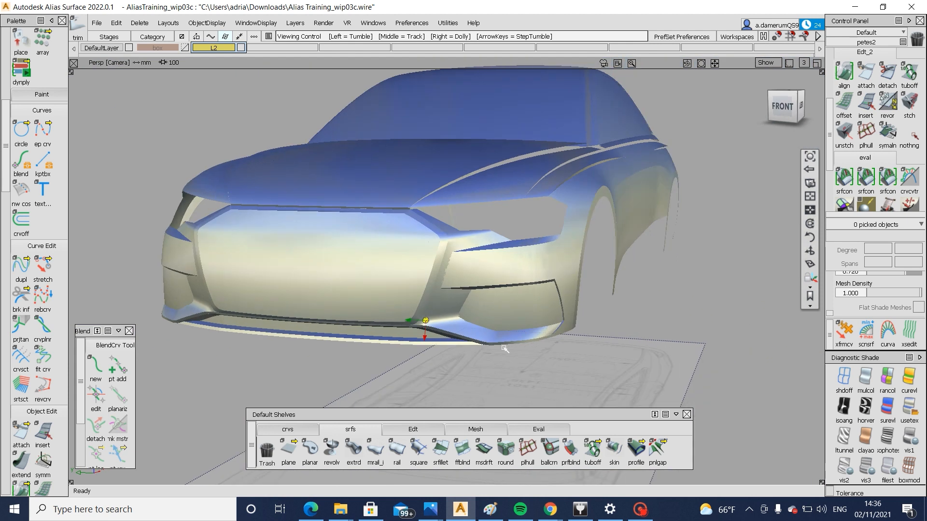
pyautogui.keyDown('alt'); pyautogui.keyDown('shift'); pyautogui.moveTo(505, 350); pyautogui.dragTo(555, 338); pyautogui.keyUp('shift'); pyautogui.keyUp('alt')
pyautogui.keyDown('alt'); pyautogui.keyDown('shift'); pyautogui.moveTo(556, 338); pyautogui.dragTo(631, 321, button='right'); pyautogui.keyUp('shift'); pyautogui.keyUp('alt')
pyautogui.keyDown('alt'); pyautogui.keyDown('shift'); pyautogui.moveTo(631, 320); pyautogui.dragTo(768, 296, button='middle'); pyautogui.keyUp('shift'); pyautogui.keyUp('alt')
pyautogui.keyDown('alt'); pyautogui.keyDown('shift'); pyautogui.moveTo(767, 295); pyautogui.dragTo(681, 319, button='right'); pyautogui.keyUp('shift'); pyautogui.keyUp('alt')
pyautogui.keyDown('alt'); pyautogui.keyDown('shift'); pyautogui.moveTo(681, 319); pyautogui.dragTo(450, 282); pyautogui.keyUp('shift'); pyautogui.keyUp('alt')
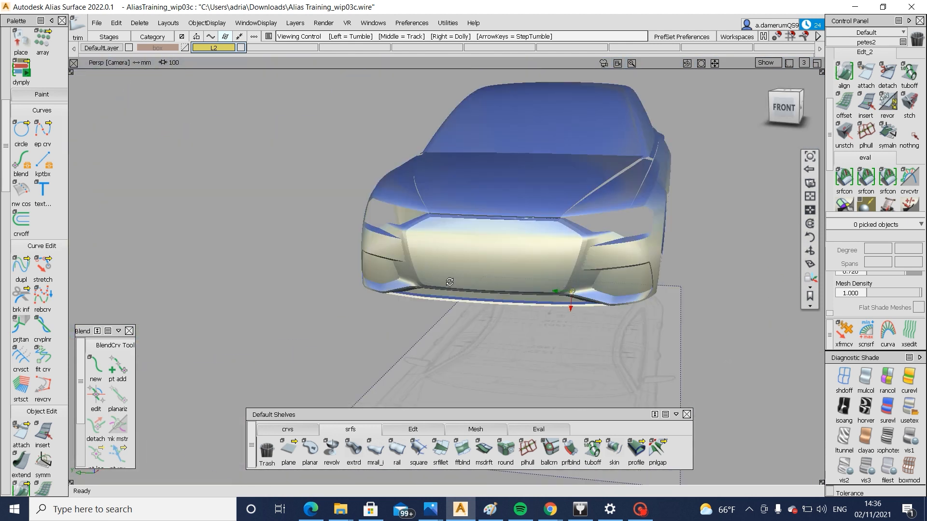
pyautogui.keyDown('alt'); pyautogui.keyDown('shift'); pyautogui.moveTo(450, 282); pyautogui.dragTo(526, 280, button='right'); pyautogui.keyUp('shift'); pyautogui.keyUp('alt')
pyautogui.keyDown('alt'); pyautogui.keyDown('shift'); pyautogui.moveTo(555, 294); pyautogui.dragTo(447, 352); pyautogui.keyUp('shift'); pyautogui.keyUp('alt')
pyautogui.keyDown('alt'); pyautogui.keyDown('shift'); pyautogui.moveTo(448, 352); pyautogui.dragTo(483, 367, button='middle'); pyautogui.keyUp('shift'); pyautogui.keyUp('alt')
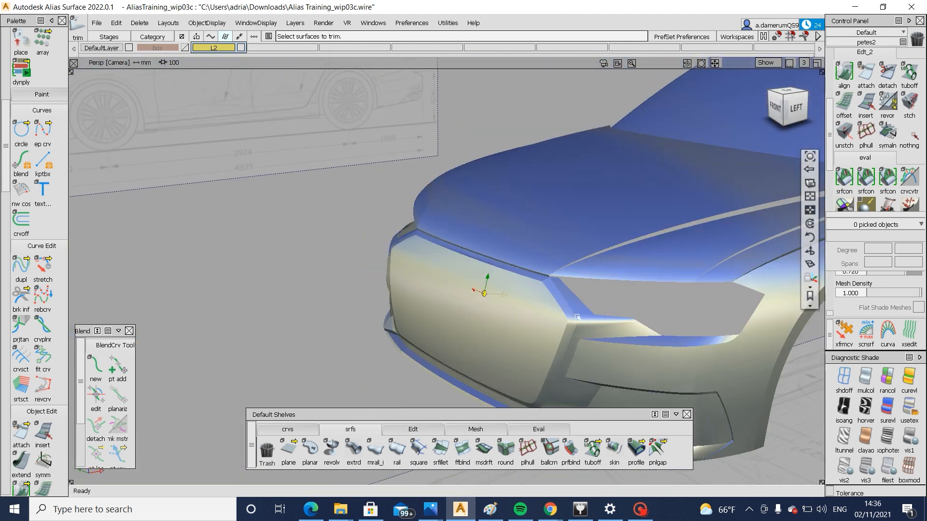
pyautogui.keyDown('alt'); pyautogui.keyDown('shift'); pyautogui.moveTo(578, 317); pyautogui.dragTo(647, 309, button='right'); pyautogui.keyUp('shift'); pyautogui.keyUp('alt')
pyautogui.keyDown('alt'); pyautogui.keyDown('shift'); pyautogui.moveTo(647, 309); pyautogui.dragTo(690, 307); pyautogui.keyUp('shift'); pyautogui.keyUp('alt')
pyautogui.keyDown('alt'); pyautogui.keyDown('shift'); pyautogui.click(611, 282); pyautogui.keyUp('shift'); pyautogui.keyUp('alt')
pyautogui.keyDown('alt'); pyautogui.keyDown('shift'); pyautogui.moveTo(612, 282); pyautogui.dragTo(646, 290, button='right'); pyautogui.keyUp('shift'); pyautogui.keyUp('alt')
pyautogui.keyDown('alt'); pyautogui.keyDown('shift'); pyautogui.moveTo(645, 290); pyautogui.dragTo(527, 365, button='middle'); pyautogui.keyUp('shift'); pyautogui.keyUp('alt')
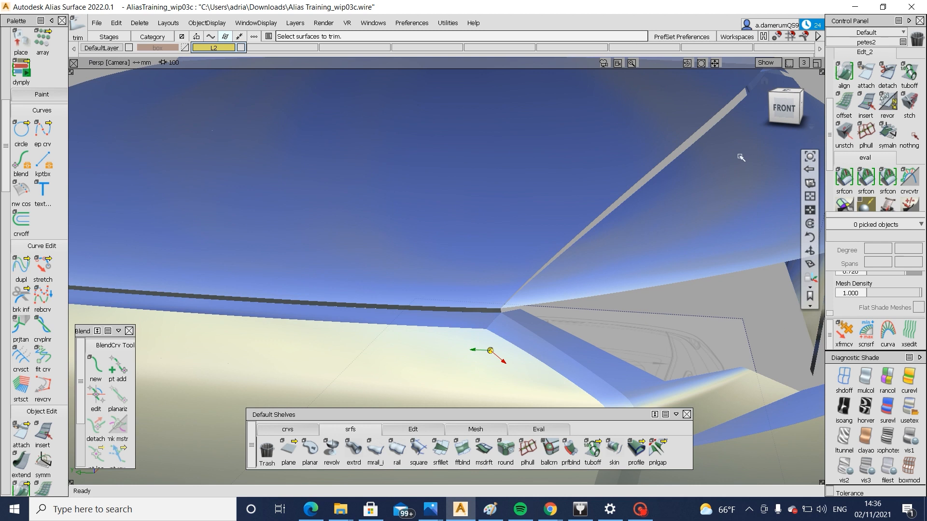
# Draw two short diagonal edit point curves in front view, crossing the grille surround skins on either side of the upper corner
pyautogui.click(784, 107)
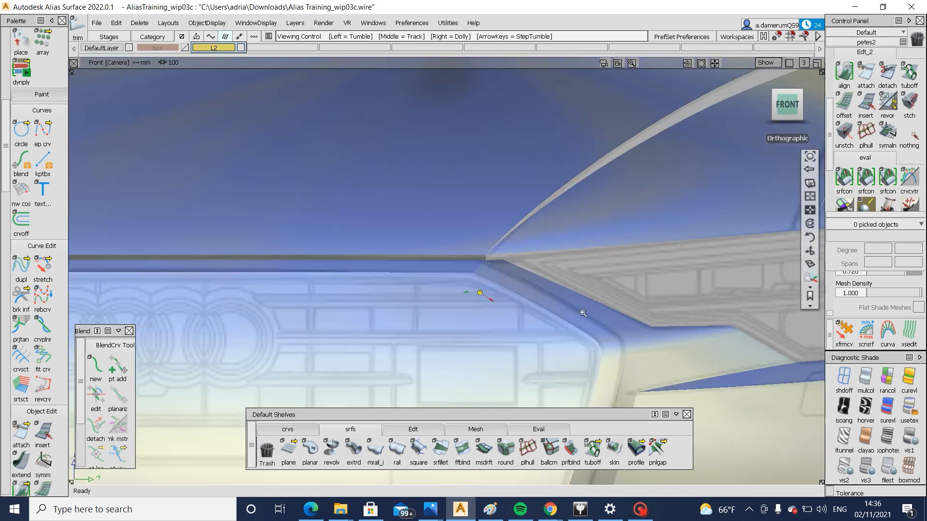
pyautogui.keyDown('alt'); pyautogui.keyDown('shift'); pyautogui.moveTo(583, 313); pyautogui.dragTo(590, 300, button='right'); pyautogui.keyUp('shift'); pyautogui.keyUp('alt')
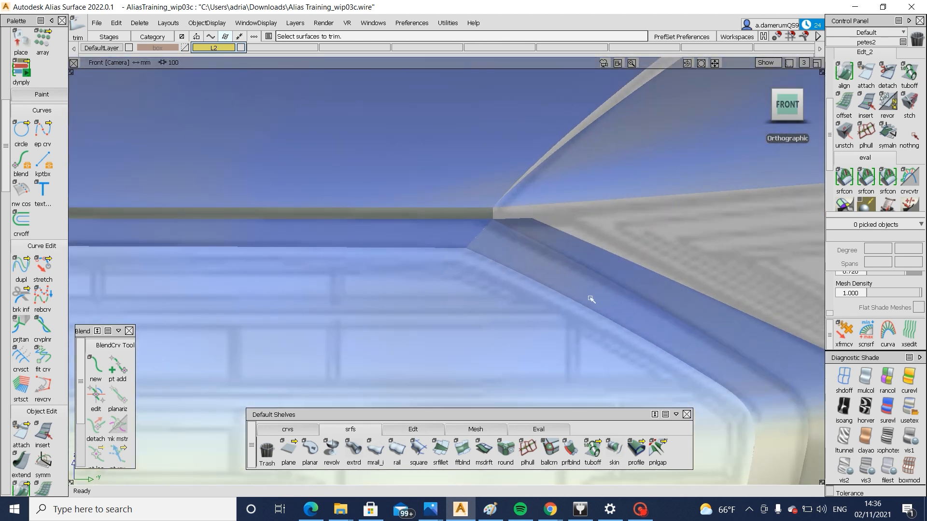
pyautogui.click(314, 432)
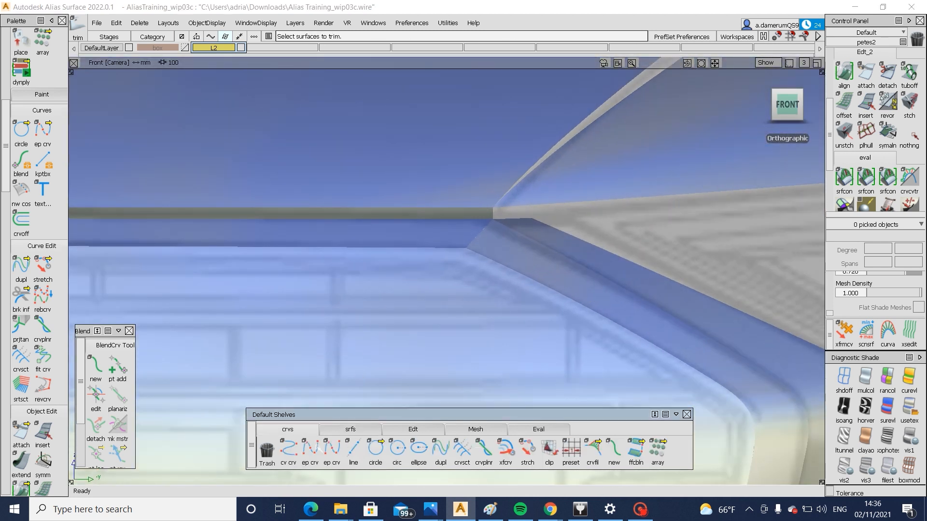
pyautogui.click(514, 291)
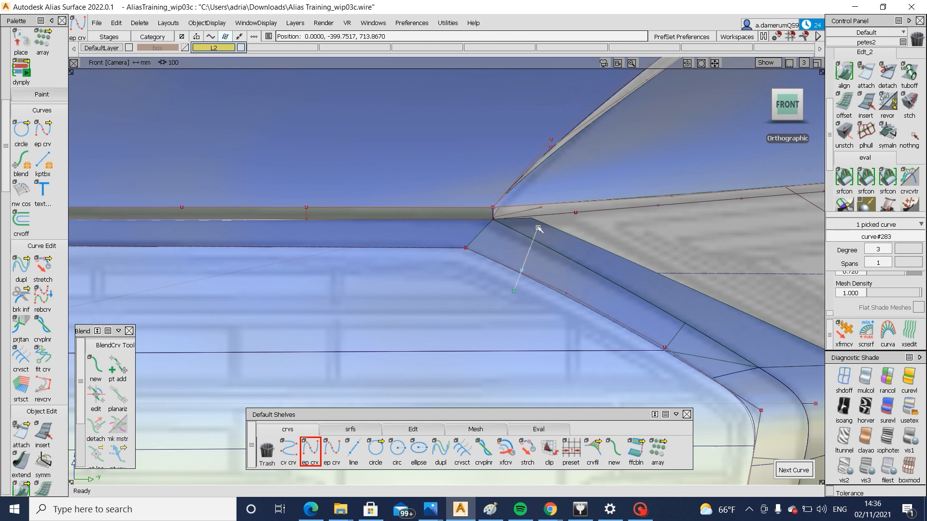
pyautogui.hotkey('ctrl', 'z')
pyautogui.hotkey('ctrl', 'z')
pyautogui.click(493, 269)
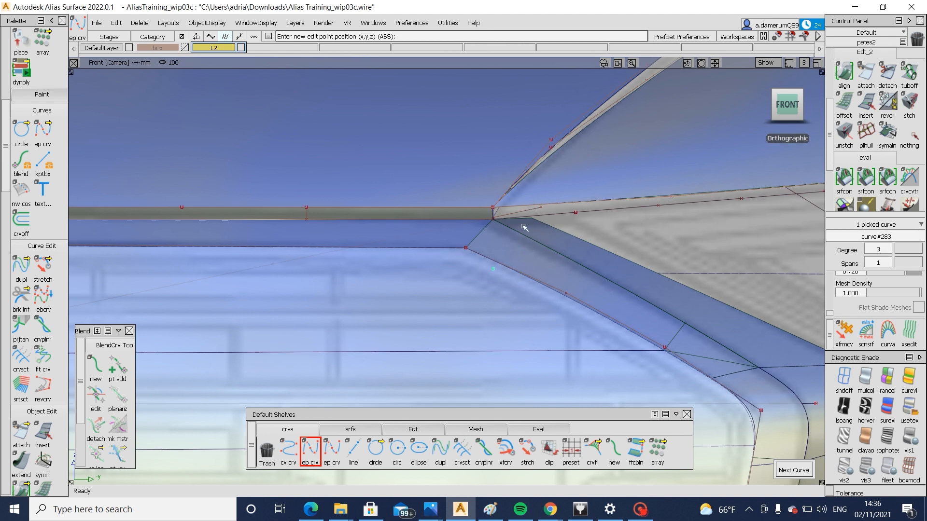
pyautogui.click(422, 254)
pyautogui.click(457, 211)
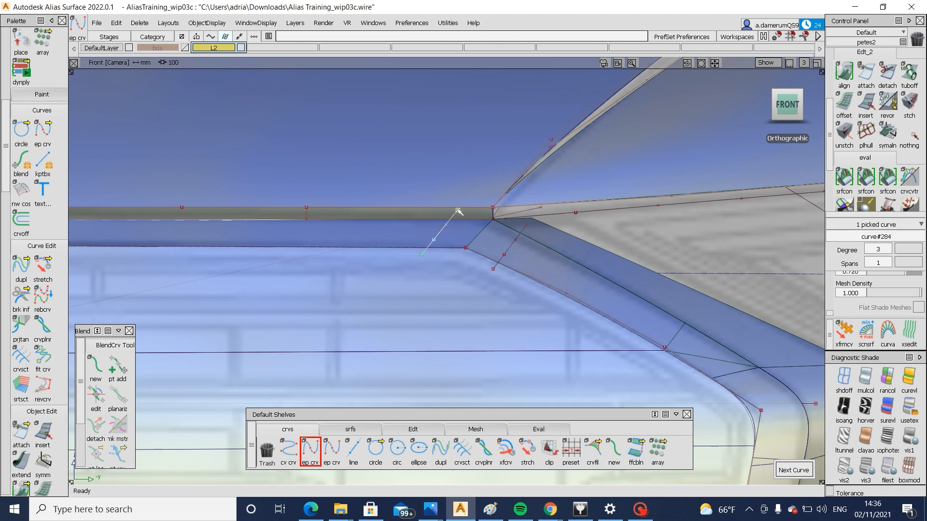
# Project the two diagonal curves along the front view onto the top and diagonal skins at the grille's upper corner
pyautogui.press('F12')
pyautogui.click(460, 239)
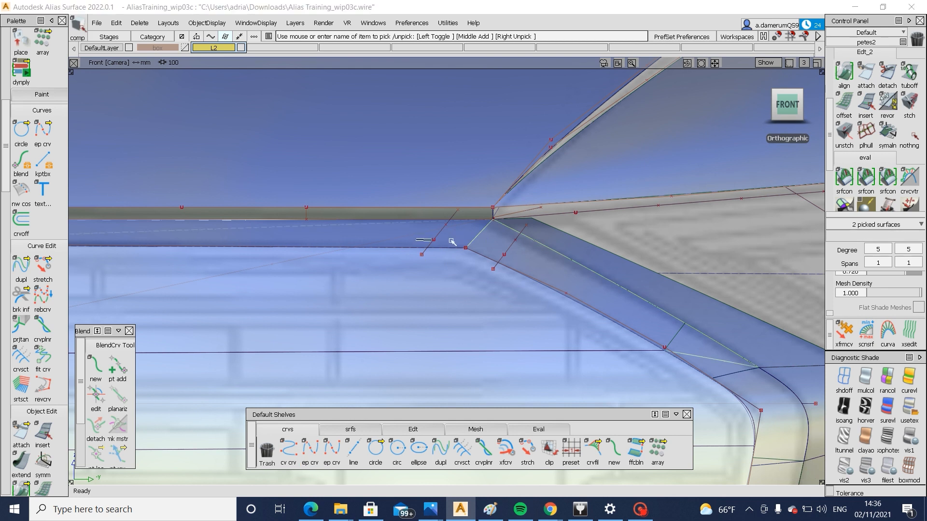
pyautogui.keyDown('ctrl'); pyautogui.keyDown('shift'); pyautogui.moveTo(451, 241); pyautogui.dragTo(462, 242, button='middle'); pyautogui.keyUp('shift'); pyautogui.keyUp('ctrl')
pyautogui.click(441, 231)
pyautogui.click(506, 255)
pyautogui.press('space')
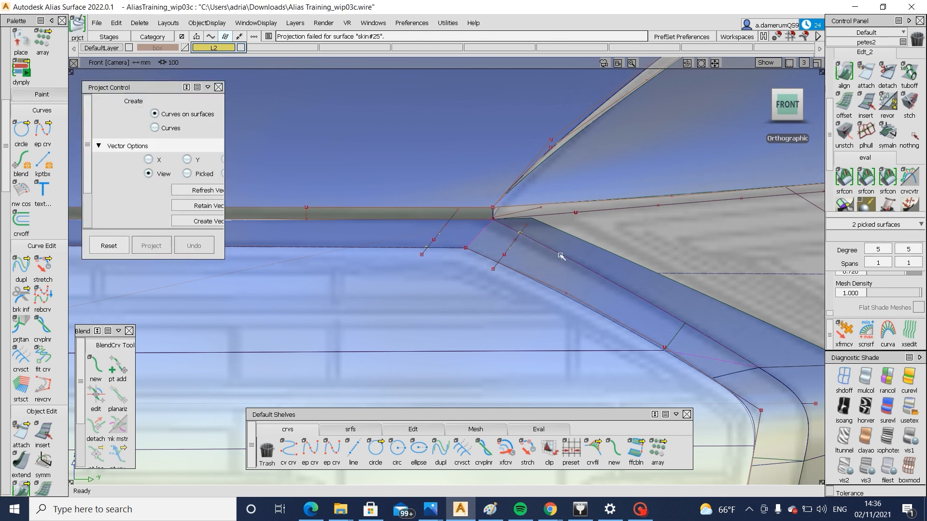
# Trim away the corner ends of the diagonal and top skins at the projected curves
pyautogui.keyDown('ctrl'); pyautogui.keyDown('shift'); pyautogui.moveTo(560, 256); pyautogui.dragTo(549, 259, button='middle'); pyautogui.keyUp('shift'); pyautogui.keyUp('ctrl')
pyautogui.click(531, 264)
pyautogui.click(741, 472)
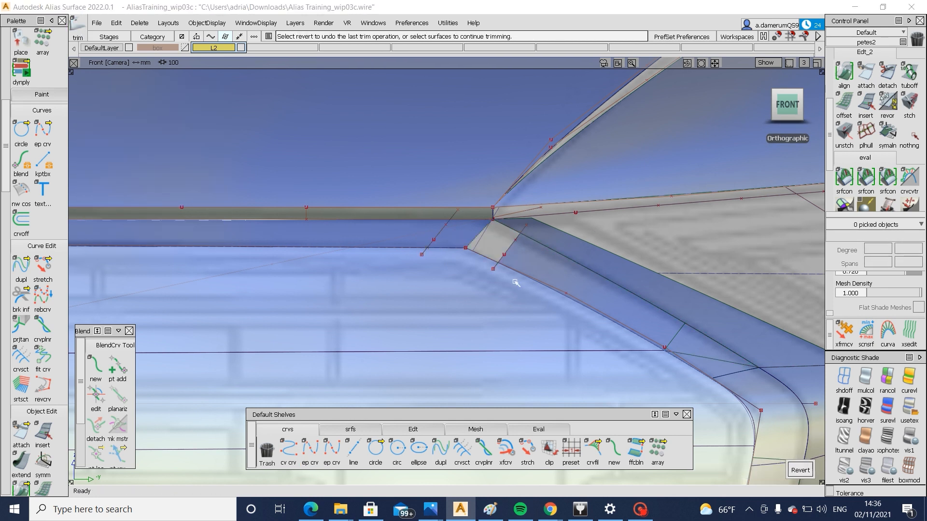
pyautogui.click(416, 244)
pyautogui.press('space')
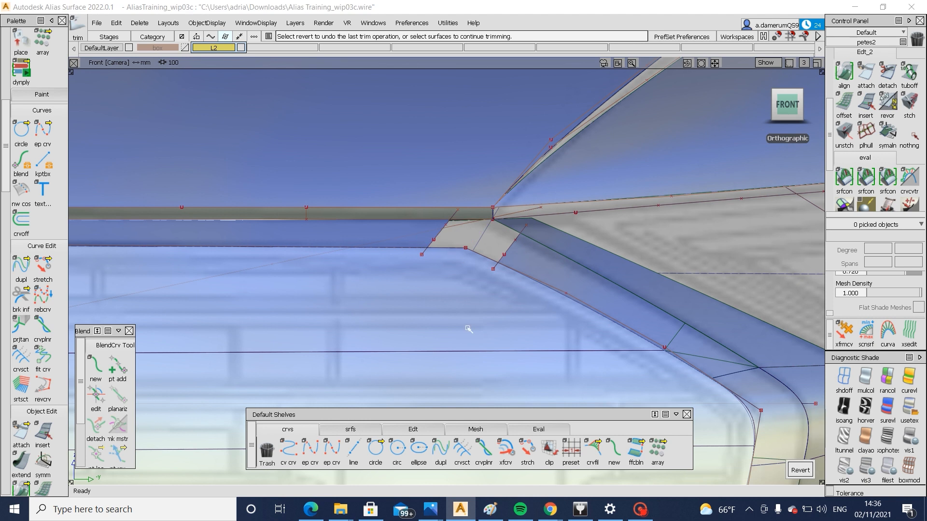
# Create a G2 freeform blend between the two trimmed skin edges at the grille's upper corner, with both side shapes at 0.9
pyautogui.click(363, 428)
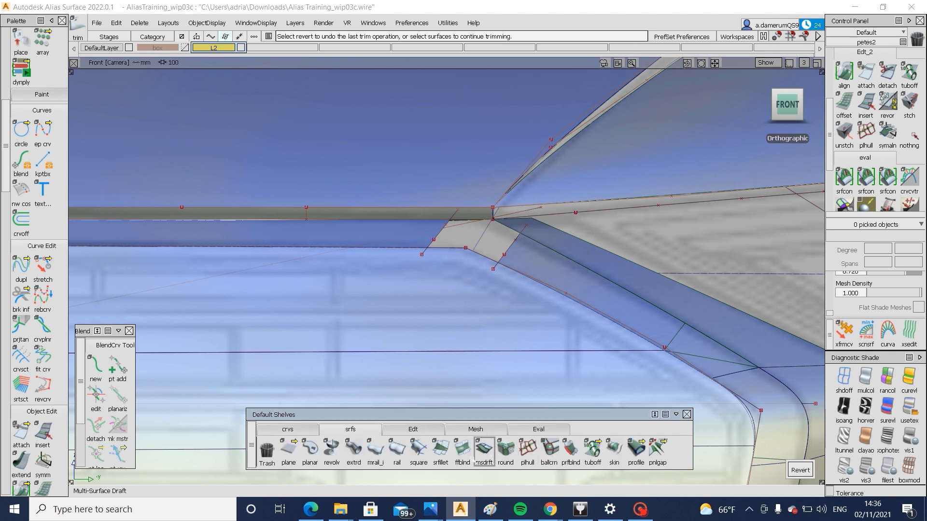
pyautogui.click(510, 253)
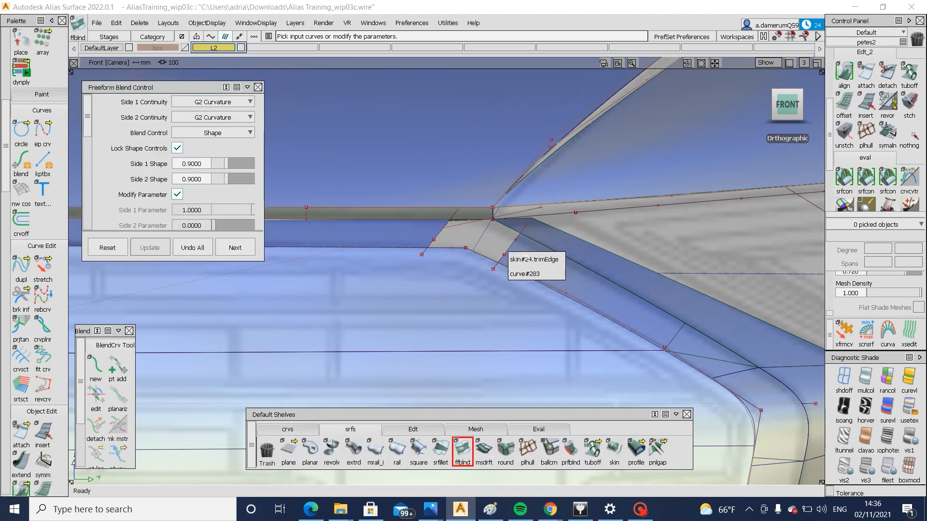
pyautogui.click(438, 238)
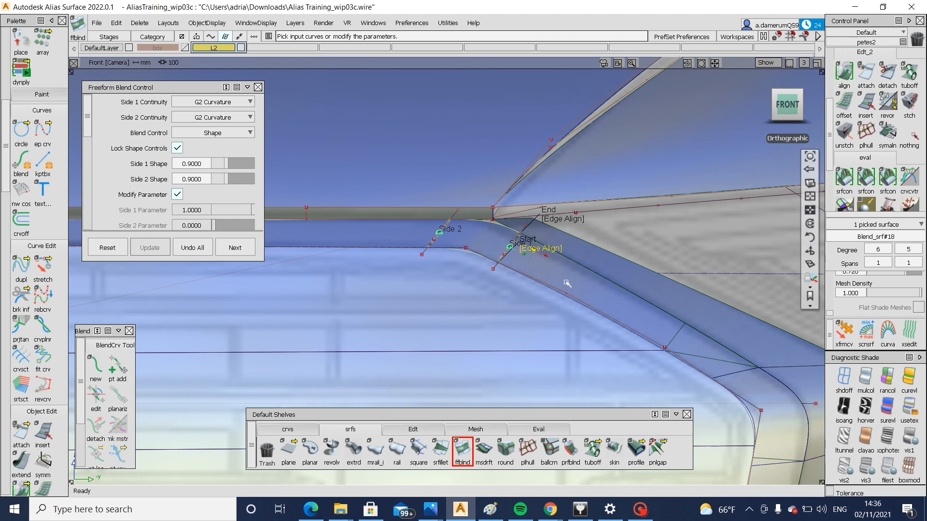
# Project the upper corner blend's inner edge onto the grille surface and trim the surface, keeping the main grille region
pyautogui.moveTo(567, 284)
pyautogui.keyDown('alt'); pyautogui.keyDown('shift'); pyautogui.mouseDown()
pyautogui.moveTo(563, 304)
pyautogui.moveTo(512, 316)
pyautogui.mouseUp(); pyautogui.keyUp('shift'); pyautogui.keyUp('alt')
pyautogui.keyDown('ctrl'); pyautogui.keyDown('shift'); pyautogui.moveTo(492, 314); pyautogui.dragTo(484, 265); pyautogui.keyUp('shift'); pyautogui.keyUp('ctrl')
pyautogui.click(374, 255)
pyautogui.moveTo(368, 265)
pyautogui.keyDown('ctrl'); pyautogui.keyDown('shift'); pyautogui.mouseDown(button='middle')
pyautogui.moveTo(449, 267)
pyautogui.moveTo(446, 258)
pyautogui.mouseUp(button='middle'); pyautogui.keyUp('shift'); pyautogui.keyUp('ctrl')
pyautogui.click(435, 258)
pyautogui.click(433, 283)
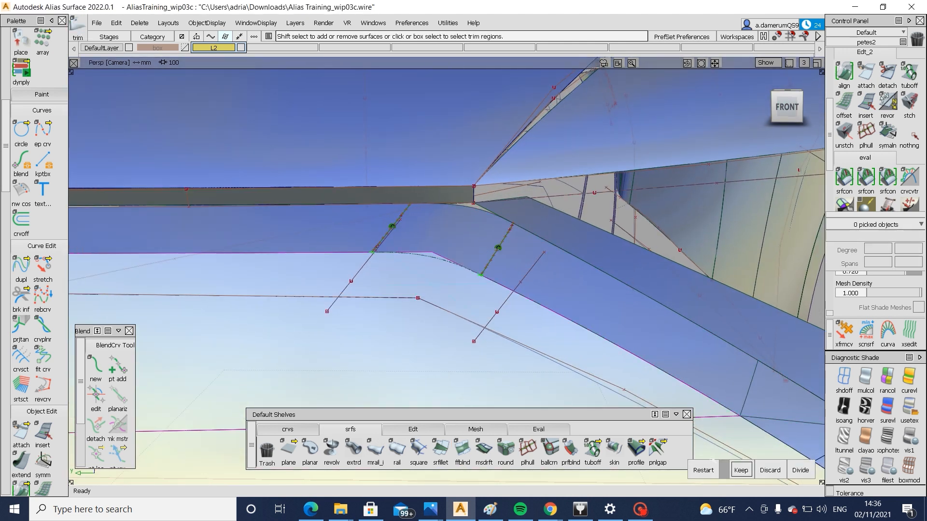
pyautogui.click(741, 470)
# Inspect the rounded upper grille corner and compare it with the Audi A6 front-view reference photo in Photos
pyautogui.keyDown('alt'); pyautogui.keyDown('shift'); pyautogui.moveTo(614, 333); pyautogui.dragTo(545, 386); pyautogui.keyUp('shift'); pyautogui.keyUp('alt')
pyautogui.keyDown('alt'); pyautogui.keyDown('shift'); pyautogui.moveTo(603, 266); pyautogui.dragTo(662, 297, button='right'); pyautogui.keyUp('shift'); pyautogui.keyUp('alt')
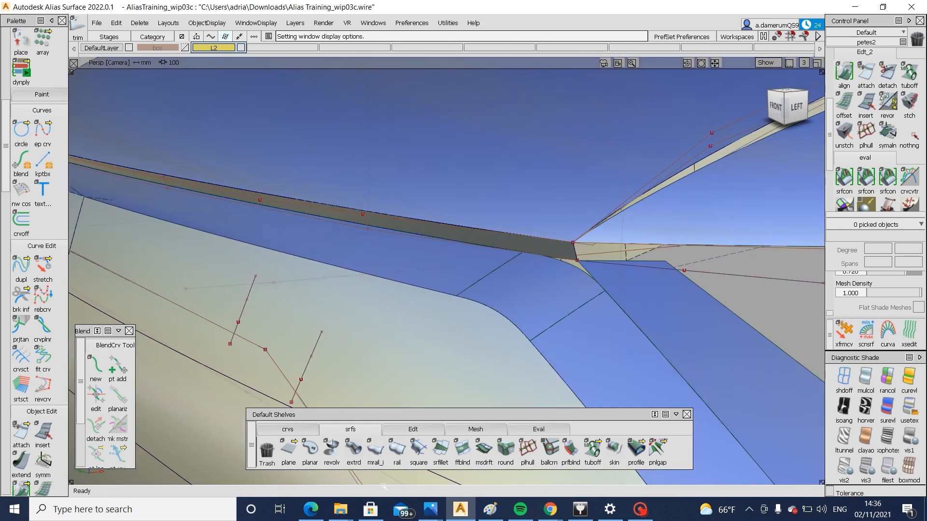
pyautogui.moveTo(437, 514)
pyautogui.click(473, 456)
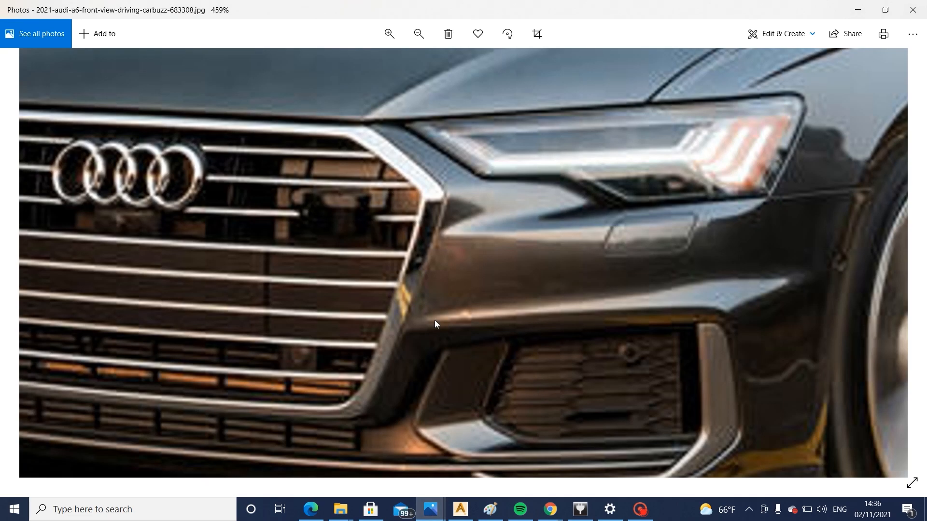
pyautogui.click(455, 516)
# Draw an edit point curve in the front view from the upper corner blend's end across the outer diagonal skin
pyautogui.click(287, 430)
pyautogui.click(310, 449)
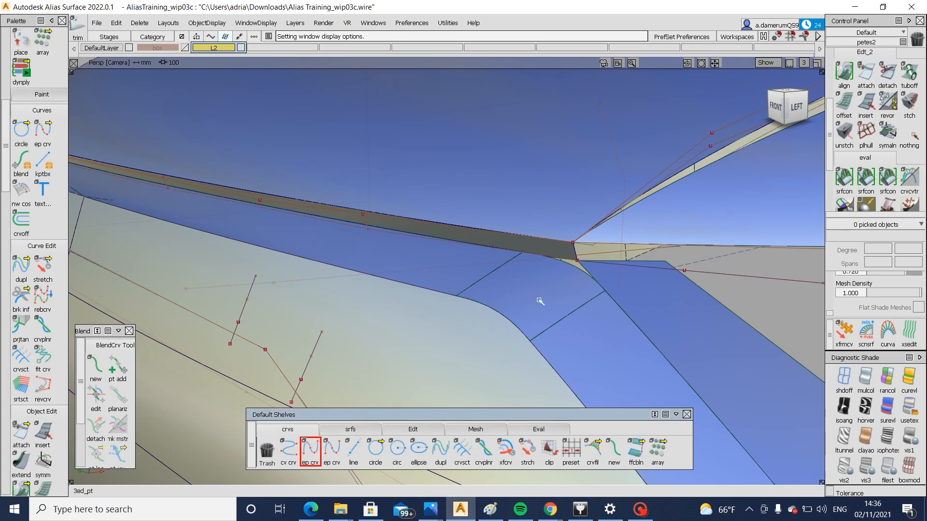
pyautogui.click(605, 290)
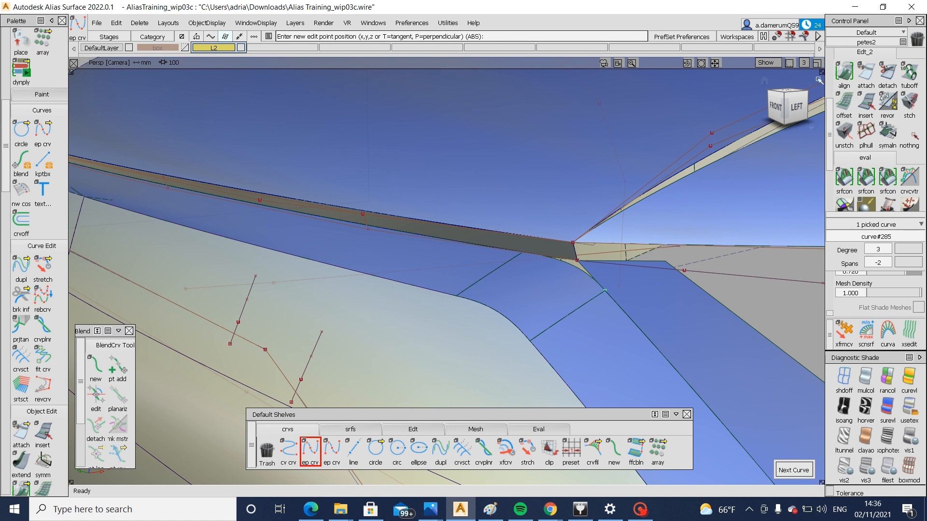
pyautogui.click(776, 107)
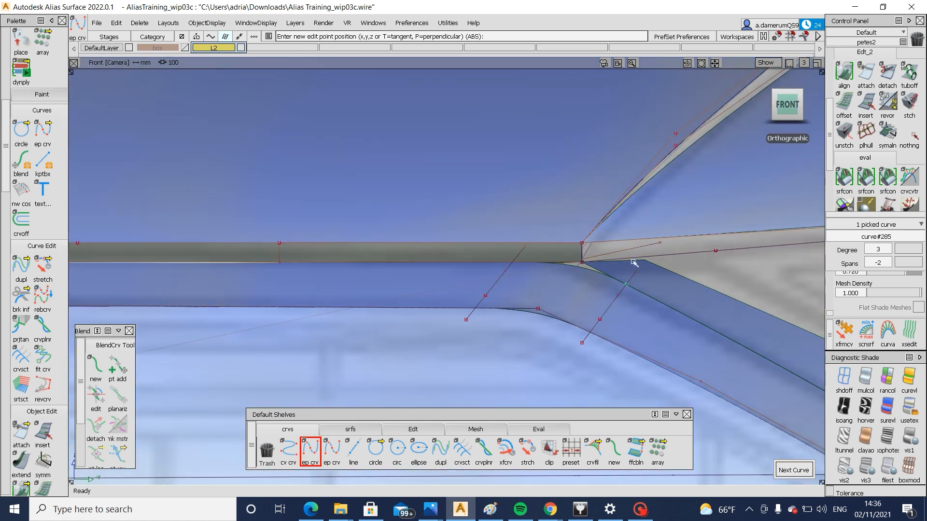
pyautogui.keyDown('ctrl'); pyautogui.keyDown('shift'); pyautogui.moveTo(664, 306); pyautogui.dragTo(693, 243, button='right'); pyautogui.keyUp('shift'); pyautogui.keyUp('ctrl')
pyautogui.click(627, 274)
# Project the new curve onto the outer diagonal skin and trim away the skin's corner end
pyautogui.press('space')
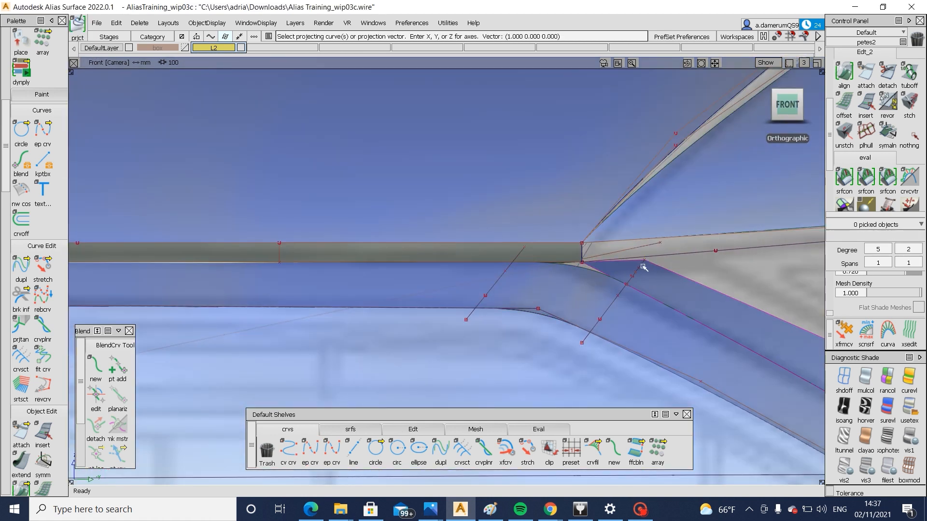
pyautogui.click(645, 269)
pyautogui.press('space')
pyautogui.keyDown('ctrl'); pyautogui.keyDown('shift'); pyautogui.moveTo(679, 296); pyautogui.dragTo(714, 276, button='right'); pyautogui.keyUp('shift'); pyautogui.keyUp('ctrl')
pyautogui.click(674, 289)
pyautogui.click(673, 290)
pyautogui.press('space')
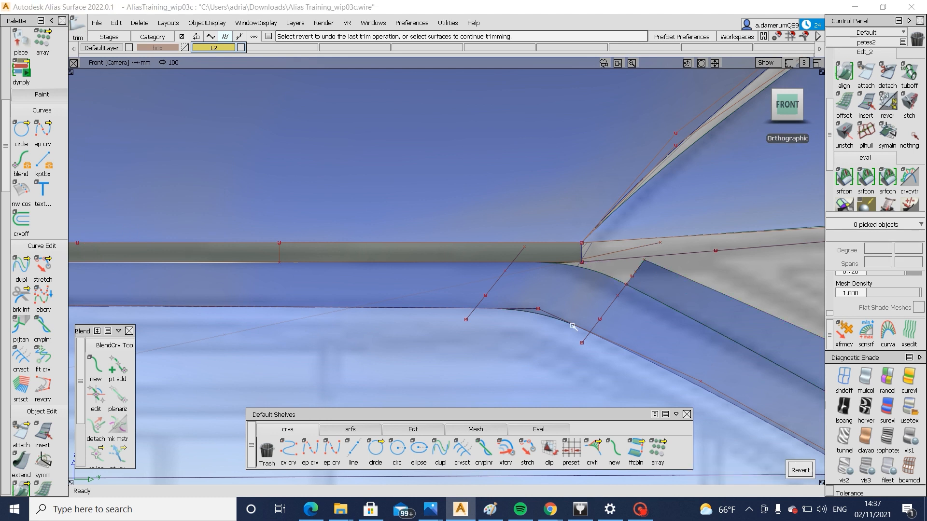
# Build a monorail surface from the trimmed skin edge along the corner blend's outer edge, with G2 Curvature on Generation 1
pyautogui.click(344, 428)
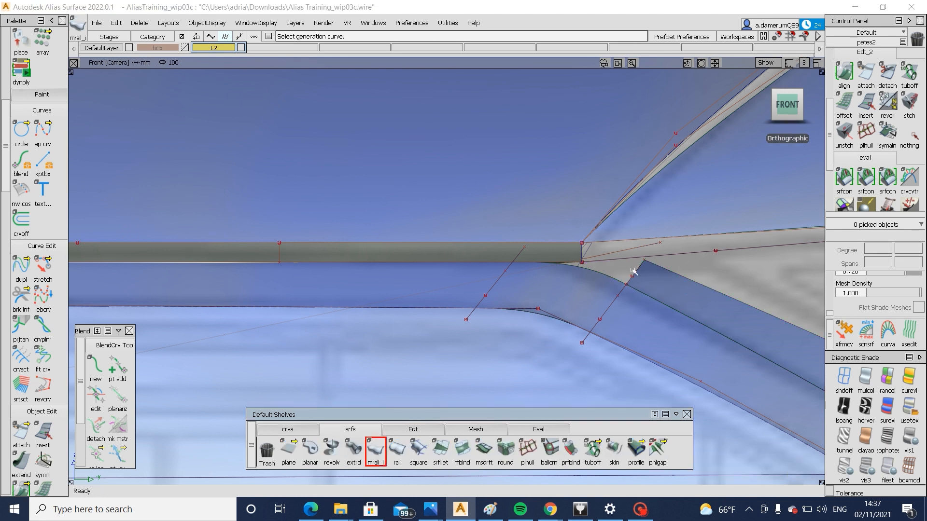
pyautogui.click(607, 277)
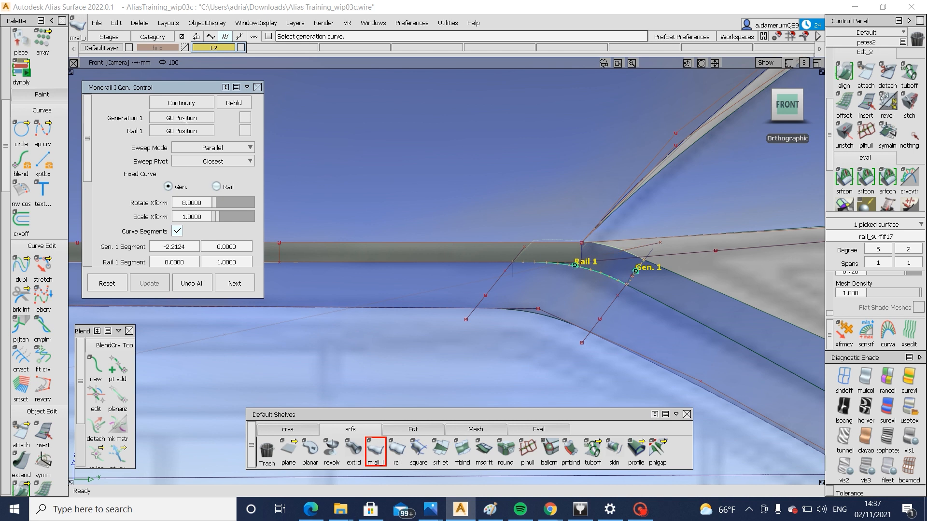
pyautogui.click(180, 119)
pyautogui.click(179, 150)
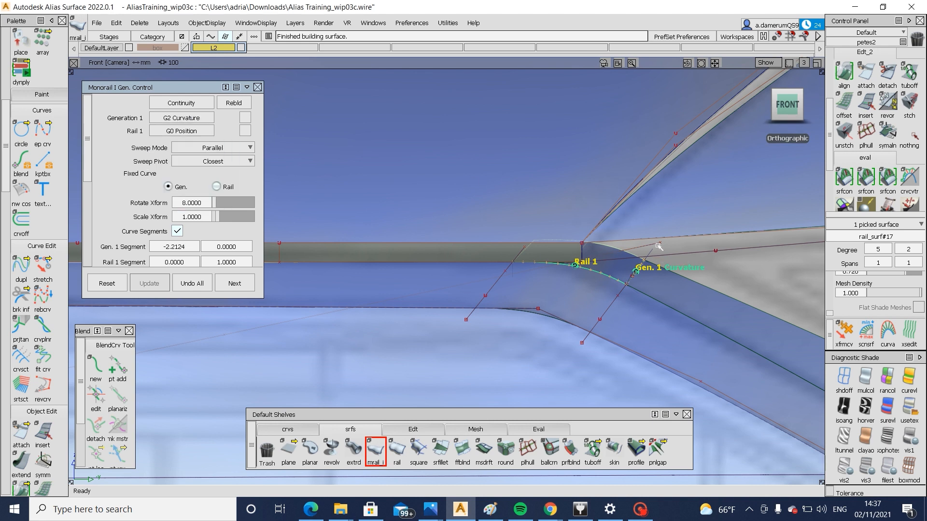
# Project the skin#25.V=1.0 edge onto the new rail surface and trim off the excess above it
pyautogui.keyDown('ctrl'); pyautogui.keyDown('shift'); pyautogui.moveTo(659, 246); pyautogui.dragTo(615, 273); pyautogui.keyUp('shift'); pyautogui.keyUp('ctrl')
pyautogui.click(614, 272)
pyautogui.keyDown('ctrl'); pyautogui.keyDown('shift'); pyautogui.moveTo(550, 263); pyautogui.dragTo(622, 269); pyautogui.keyUp('shift'); pyautogui.keyUp('ctrl')
pyautogui.click(627, 252)
pyautogui.keyDown('ctrl'); pyautogui.keyDown('shift'); pyautogui.moveTo(661, 237); pyautogui.dragTo(601, 276); pyautogui.keyUp('shift'); pyautogui.keyUp('ctrl')
pyautogui.click(619, 321)
pyautogui.click(602, 276)
pyautogui.keyDown('alt'); pyautogui.keyDown('shift'); pyautogui.moveTo(601, 275); pyautogui.dragTo(612, 247, button='right'); pyautogui.keyUp('shift'); pyautogui.keyUp('alt')
pyautogui.keyDown('ctrl'); pyautogui.keyDown('shift'); pyautogui.moveTo(613, 247); pyautogui.dragTo(611, 231); pyautogui.keyUp('shift'); pyautogui.keyUp('ctrl')
pyautogui.click(610, 233)
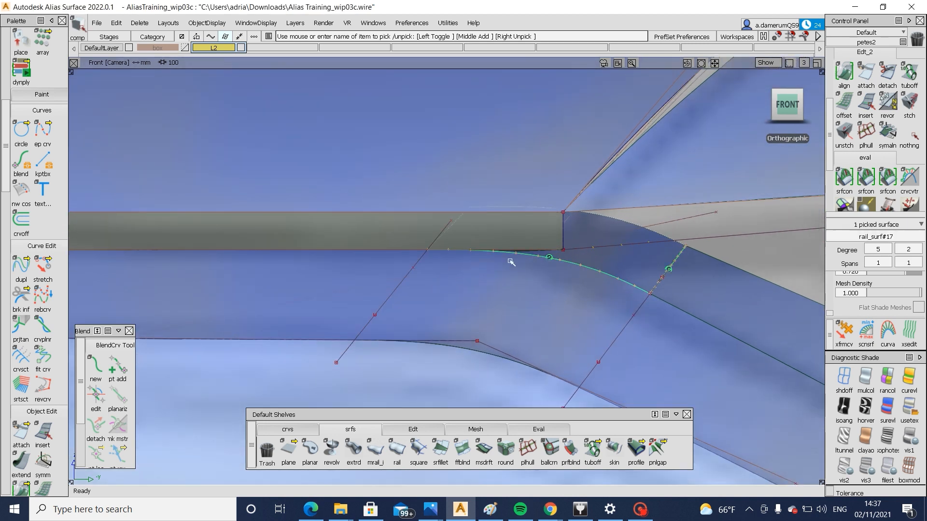
pyautogui.keyDown('ctrl'); pyautogui.keyDown('shift'); pyautogui.moveTo(511, 262); pyautogui.dragTo(572, 261); pyautogui.keyUp('shift'); pyautogui.keyUp('ctrl')
pyautogui.click(549, 251)
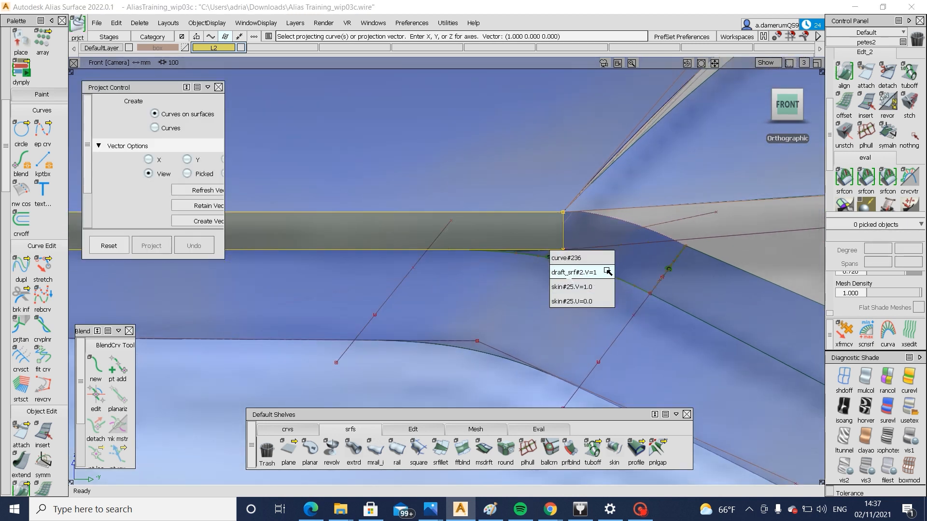
pyautogui.click(608, 287)
pyautogui.keyDown('ctrl'); pyautogui.keyDown('shift'); pyautogui.moveTo(633, 263); pyautogui.dragTo(632, 262); pyautogui.keyUp('shift'); pyautogui.keyUp('ctrl')
pyautogui.press('space')
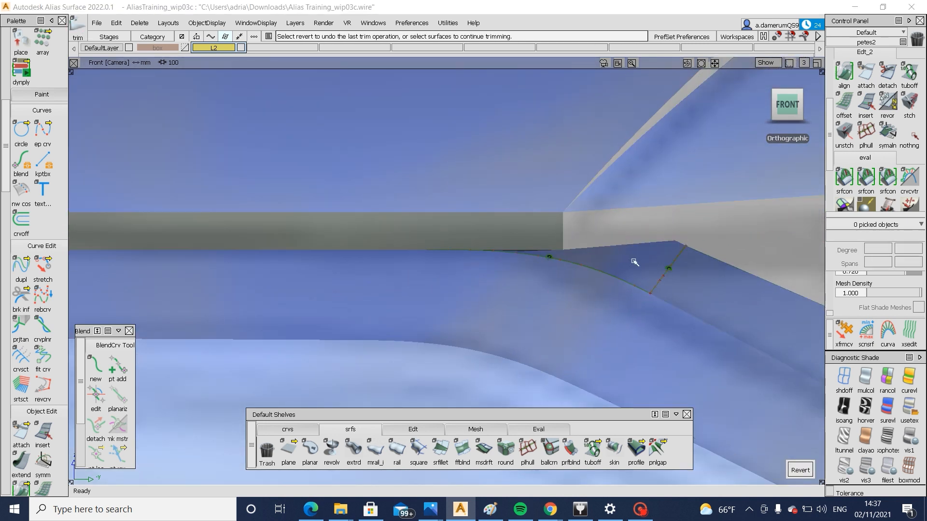
# Inspect the whole car's front end and grille corners from several angles with model curves hidden
pyautogui.keyDown('alt'); pyautogui.keyDown('shift'); pyautogui.moveTo(635, 263); pyautogui.dragTo(337, 386, button='right'); pyautogui.keyUp('shift'); pyautogui.keyUp('alt')
pyautogui.press('F8')
pyautogui.keyDown('alt'); pyautogui.keyDown('shift'); pyautogui.moveTo(581, 302); pyautogui.dragTo(389, 334, button='right'); pyautogui.keyUp('shift'); pyautogui.keyUp('alt')
pyautogui.keyDown('alt'); pyautogui.keyDown('shift'); pyautogui.moveTo(388, 333); pyautogui.dragTo(656, 309); pyautogui.keyUp('shift'); pyautogui.keyUp('alt')
pyautogui.keyDown('alt'); pyautogui.keyDown('shift'); pyautogui.moveTo(656, 309); pyautogui.dragTo(387, 338, button='right'); pyautogui.keyUp('shift'); pyautogui.keyUp('alt')
pyautogui.keyDown('alt'); pyautogui.keyDown('shift'); pyautogui.moveTo(386, 338); pyautogui.dragTo(386, 359); pyautogui.keyUp('shift'); pyautogui.keyUp('alt')
pyautogui.keyDown('alt'); pyautogui.keyDown('shift'); pyautogui.moveTo(531, 333); pyautogui.dragTo(528, 294, button='middle'); pyautogui.keyUp('shift'); pyautogui.keyUp('alt')
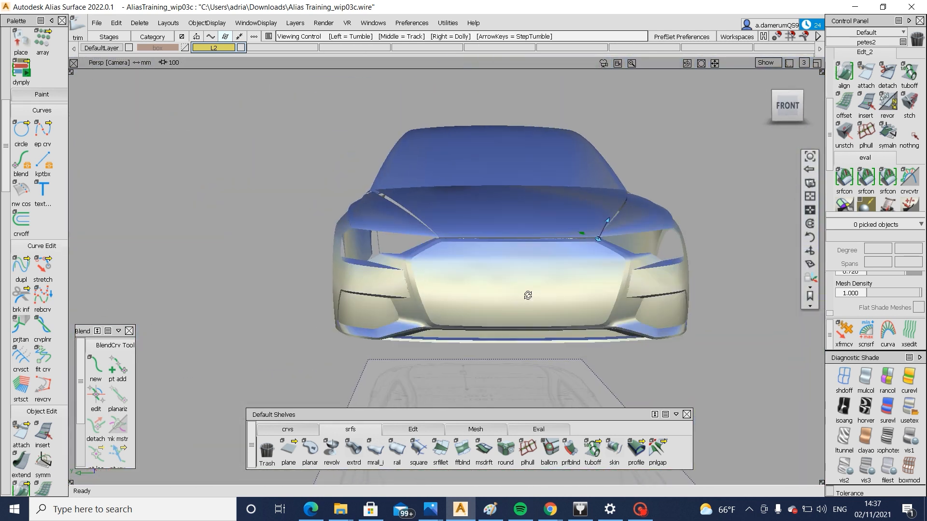
pyautogui.keyDown('alt'); pyautogui.keyDown('shift'); pyautogui.click(528, 294); pyautogui.keyUp('shift'); pyautogui.keyUp('alt')
pyautogui.keyDown('alt'); pyautogui.keyDown('shift'); pyautogui.moveTo(528, 294); pyautogui.dragTo(570, 300, button='right'); pyautogui.keyUp('shift'); pyautogui.keyUp('alt')
pyautogui.keyDown('alt'); pyautogui.keyDown('shift'); pyautogui.moveTo(570, 299); pyautogui.dragTo(666, 333); pyautogui.keyUp('shift'); pyautogui.keyUp('alt')
pyautogui.keyDown('alt'); pyautogui.keyDown('shift'); pyautogui.moveTo(724, 340); pyautogui.dragTo(744, 343, button='right'); pyautogui.keyUp('shift'); pyautogui.keyUp('alt')
pyautogui.moveTo(560, 338)
pyautogui.keyDown('alt'); pyautogui.keyDown('shift'); pyautogui.mouseDown()
pyautogui.moveTo(585, 347)
pyautogui.moveTo(561, 325)
pyautogui.mouseUp(); pyautogui.keyUp('shift'); pyautogui.keyUp('alt')
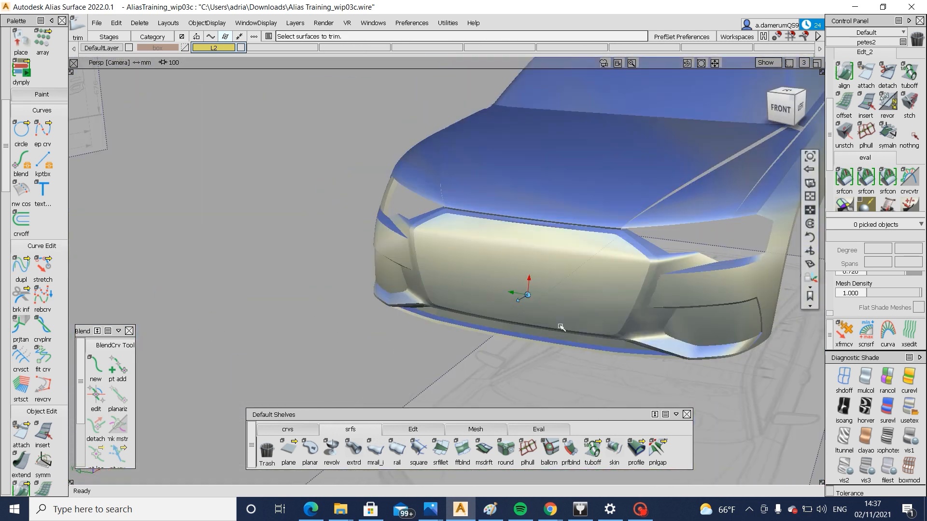
pyautogui.keyDown('alt'); pyautogui.keyDown('shift'); pyautogui.moveTo(700, 309); pyautogui.dragTo(523, 317, button='middle'); pyautogui.keyUp('shift'); pyautogui.keyUp('alt')
pyautogui.keyDown('alt'); pyautogui.keyDown('shift'); pyautogui.moveTo(524, 317); pyautogui.dragTo(476, 320); pyautogui.keyUp('shift'); pyautogui.keyUp('alt')
pyautogui.keyDown('alt'); pyautogui.keyDown('shift'); pyautogui.click(423, 287); pyautogui.keyUp('shift'); pyautogui.keyUp('alt')
pyautogui.keyDown('alt'); pyautogui.keyDown('shift'); pyautogui.moveTo(423, 288); pyautogui.dragTo(464, 311, button='right'); pyautogui.keyUp('shift'); pyautogui.keyUp('alt')
pyautogui.keyDown('alt'); pyautogui.keyDown('shift'); pyautogui.moveTo(464, 312); pyautogui.dragTo(517, 306); pyautogui.keyUp('shift'); pyautogui.keyUp('alt')
pyautogui.keyDown('alt'); pyautogui.keyDown('shift'); pyautogui.moveTo(517, 306); pyautogui.dragTo(401, 309, button='right'); pyautogui.keyUp('shift'); pyautogui.keyUp('alt')
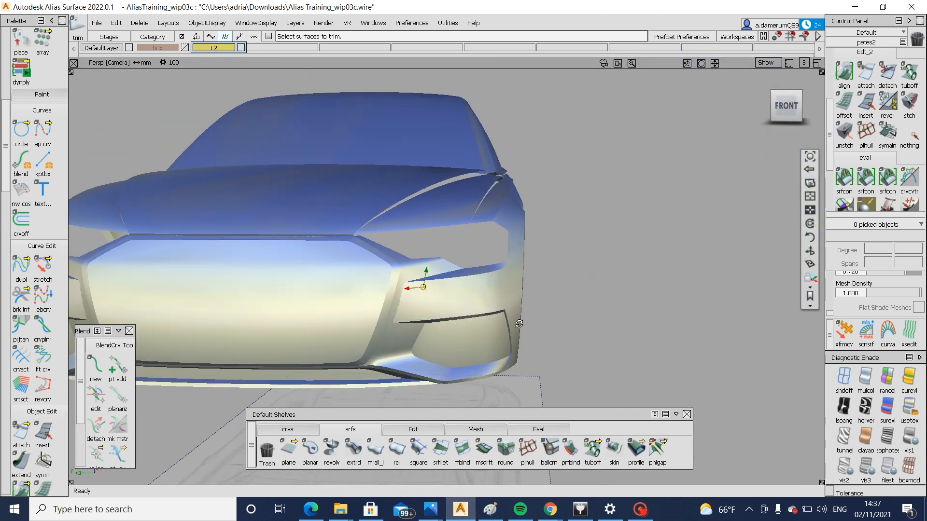
pyautogui.keyDown('alt'); pyautogui.keyDown('shift'); pyautogui.moveTo(400, 309); pyautogui.dragTo(425, 360); pyautogui.keyUp('shift'); pyautogui.keyUp('alt')
pyautogui.keyDown('alt'); pyautogui.keyDown('shift'); pyautogui.moveTo(463, 300); pyautogui.dragTo(570, 268, button='right'); pyautogui.keyUp('shift'); pyautogui.keyUp('alt')
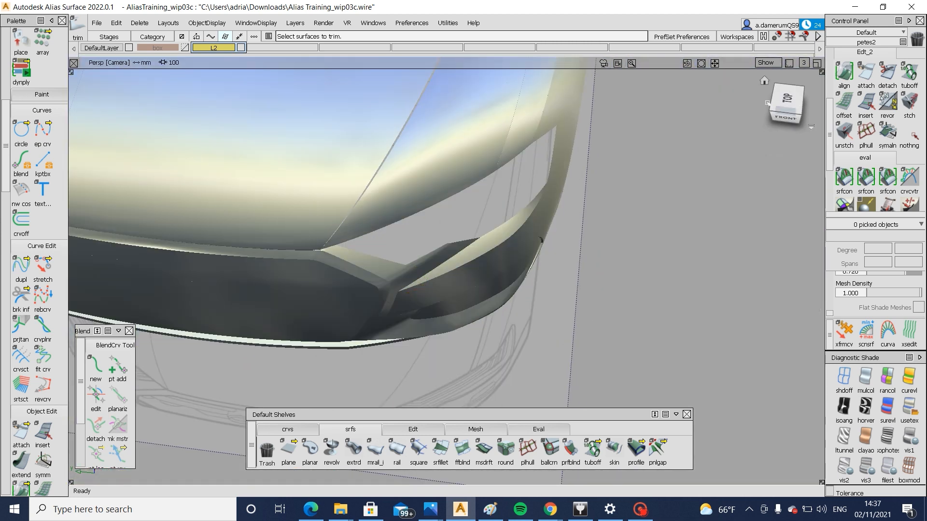
# Compare the lower headlight opening corner with the blueprints from the top and front, toggling the curves and shading
pyautogui.click(785, 100)
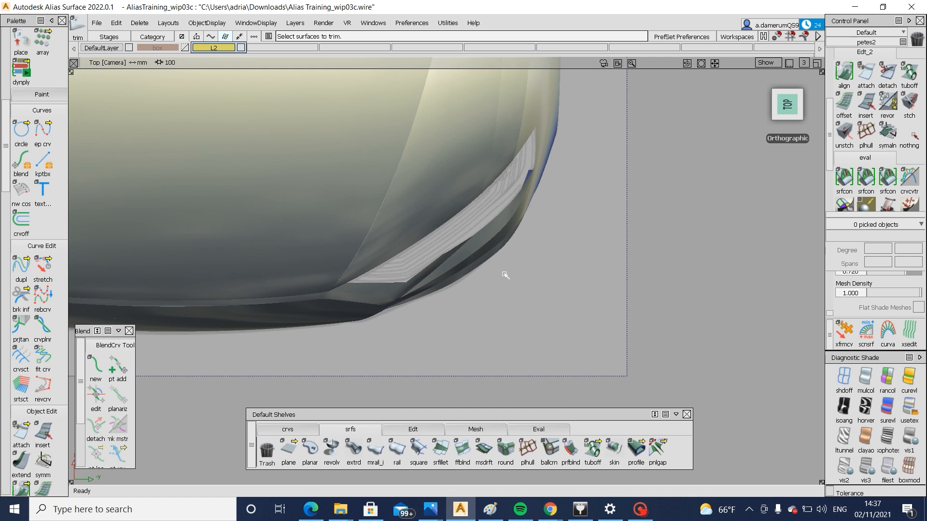
pyautogui.keyDown('alt'); pyautogui.keyDown('shift'); pyautogui.moveTo(505, 275); pyautogui.dragTo(522, 233, button='right'); pyautogui.keyUp('shift'); pyautogui.keyUp('alt')
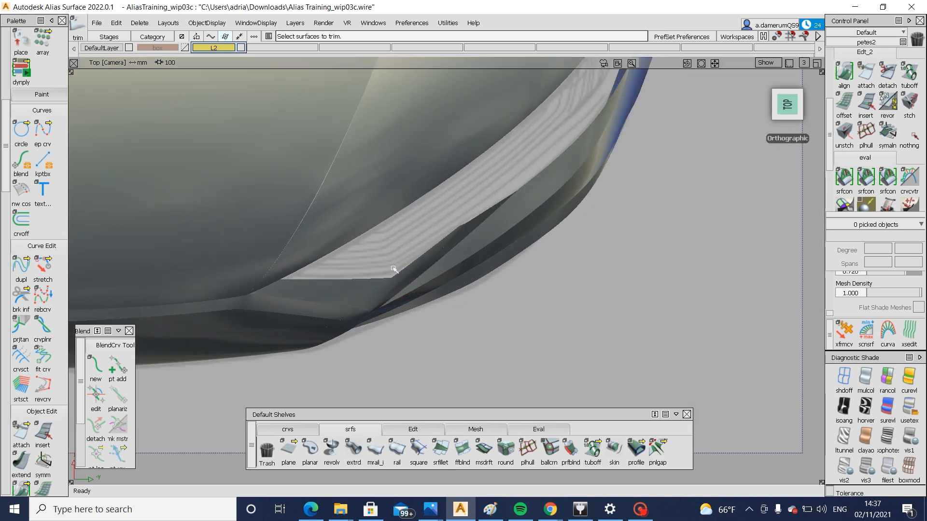
pyautogui.keyDown('alt'); pyautogui.keyDown('shift'); pyautogui.moveTo(505, 339); pyautogui.dragTo(381, 193); pyautogui.keyUp('shift'); pyautogui.keyUp('alt')
pyautogui.keyDown('alt'); pyautogui.keyDown('shift'); pyautogui.moveTo(385, 223); pyautogui.dragTo(449, 218, button='right'); pyautogui.keyUp('shift'); pyautogui.keyUp('alt')
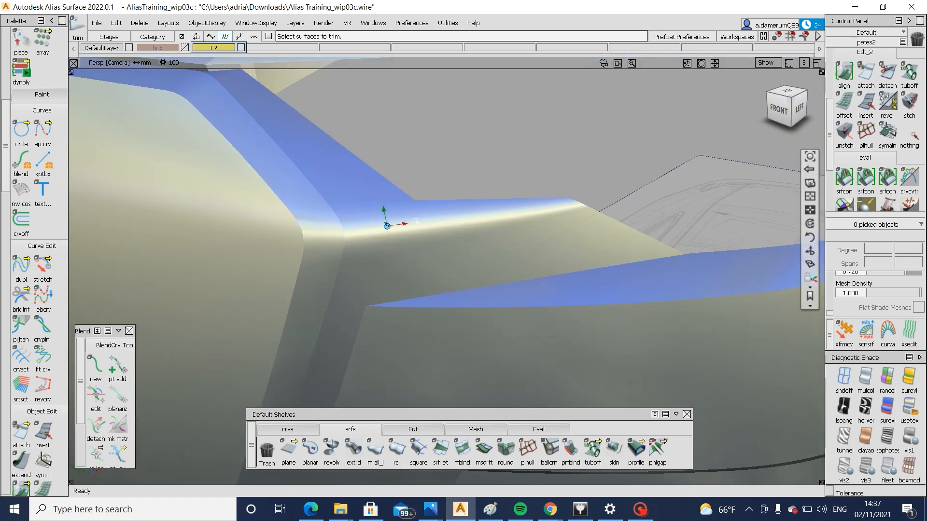
pyautogui.hotkey('alt', 'm')
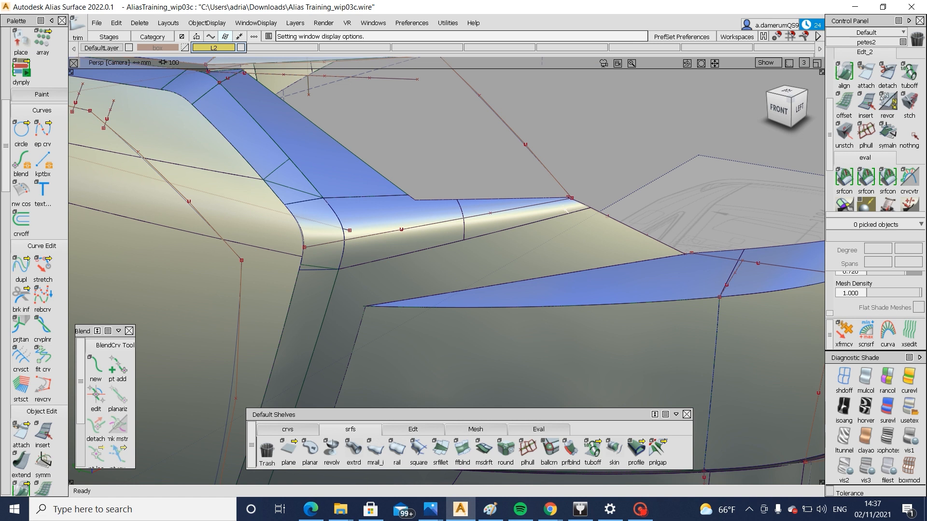
pyautogui.click(776, 109)
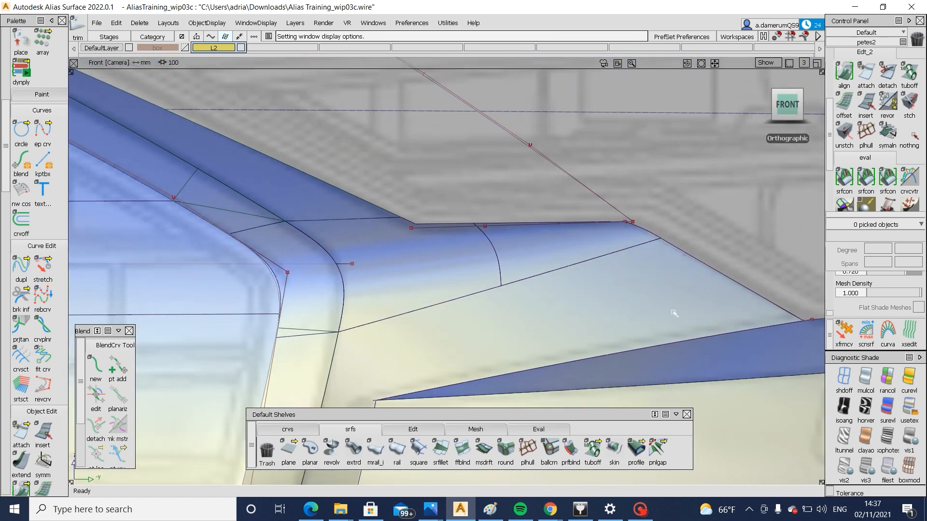
pyautogui.hotkey('alt', 'm')
pyautogui.click(845, 378)
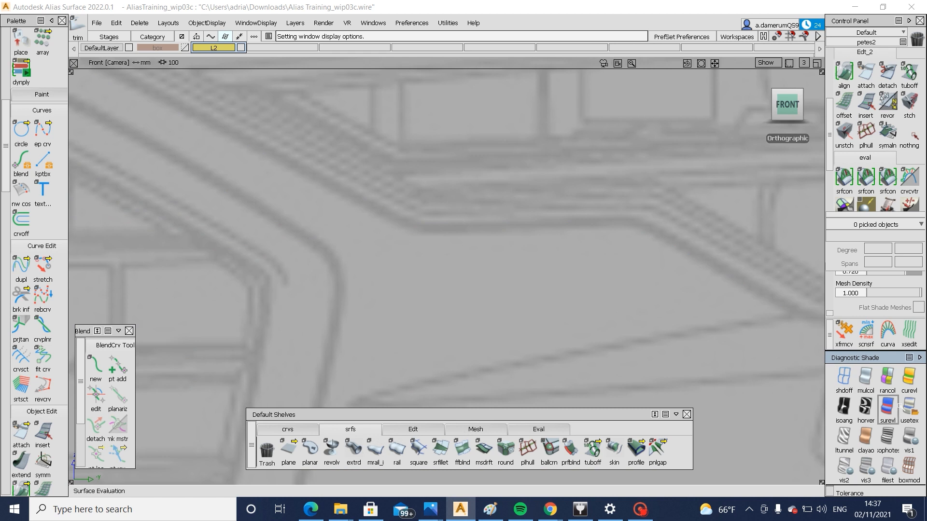
pyautogui.click(907, 409)
pyautogui.hotkey('alt', 'm')
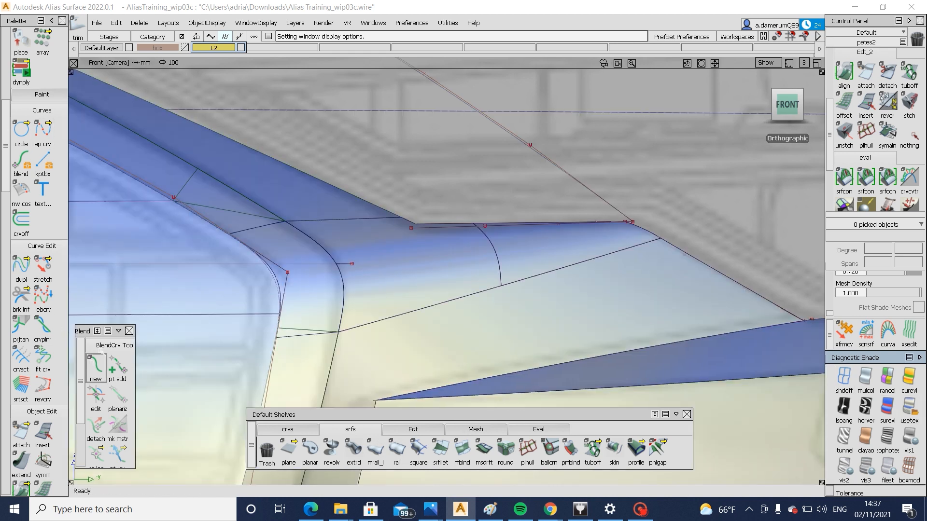
# Create a blend curve rounding the headlight opening's lower inner corner and align both ends with the adjoining edges
pyautogui.click(96, 367)
pyautogui.click(389, 211)
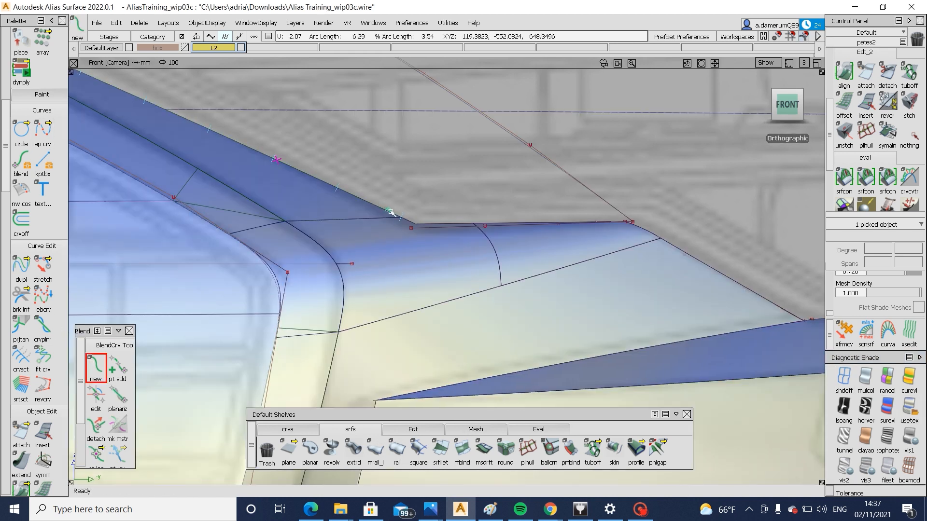
pyautogui.click(449, 225)
pyautogui.scroll(4, 445, 230)
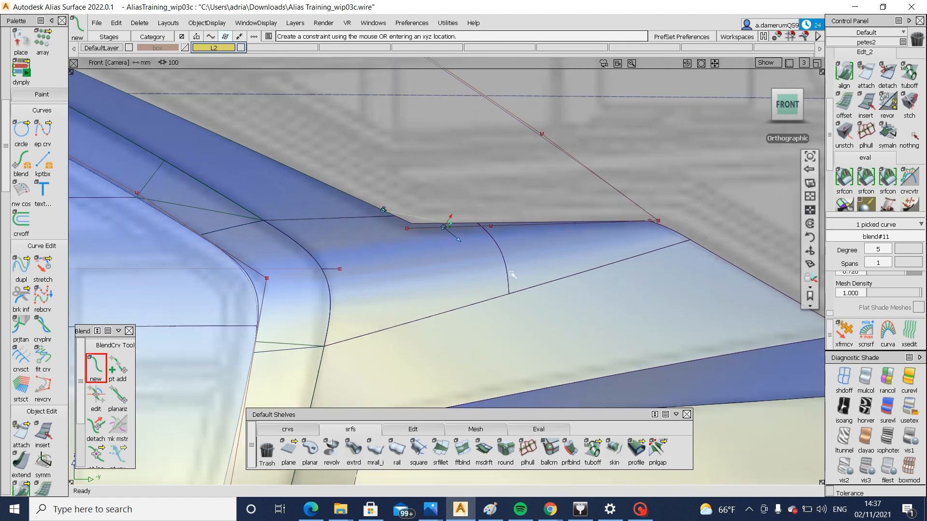
pyautogui.click(96, 399)
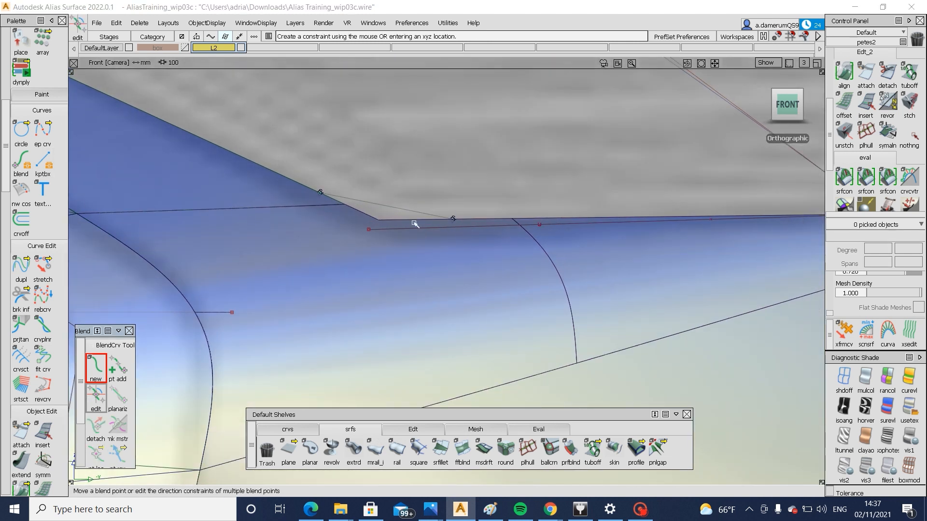
pyautogui.click(453, 220)
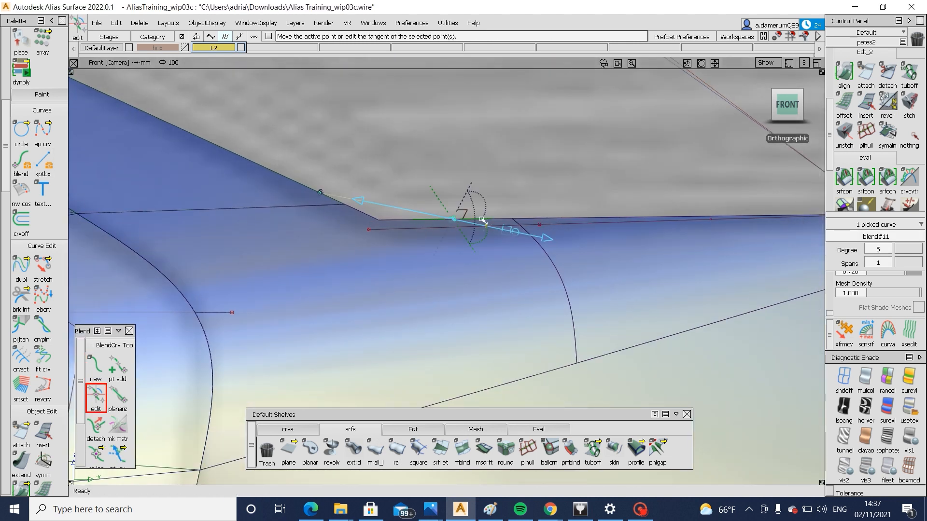
pyautogui.click(319, 191)
pyautogui.click(470, 208)
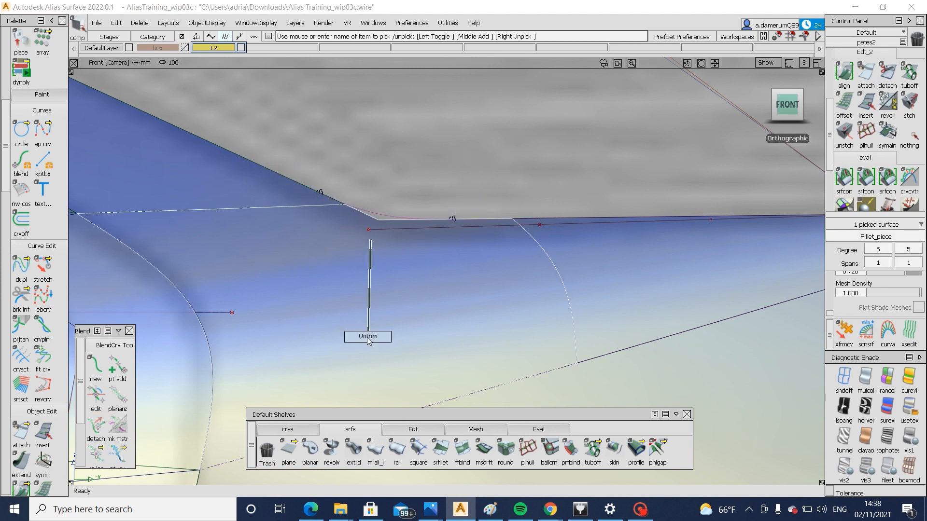
# Untrim the fillet surface below the headlight opening's lower inner corner
pyautogui.keyDown('ctrl'); pyautogui.keyDown('shift'); pyautogui.moveTo(368, 338); pyautogui.dragTo(368, 338, button='right'); pyautogui.keyUp('shift'); pyautogui.keyUp('ctrl')
pyautogui.keyDown('ctrl'); pyautogui.keyDown('shift'); pyautogui.moveTo(369, 336); pyautogui.dragTo(371, 248); pyautogui.keyUp('shift'); pyautogui.keyUp('ctrl')
pyautogui.click(385, 278)
# Project the corner blend curve onto the untrimmed fillet surface and trim away the part outside the curve
pyautogui.keyDown('ctrl'); pyautogui.keyDown('shift'); pyautogui.moveTo(291, 247); pyautogui.dragTo(381, 219, button='right'); pyautogui.keyUp('shift'); pyautogui.keyUp('ctrl')
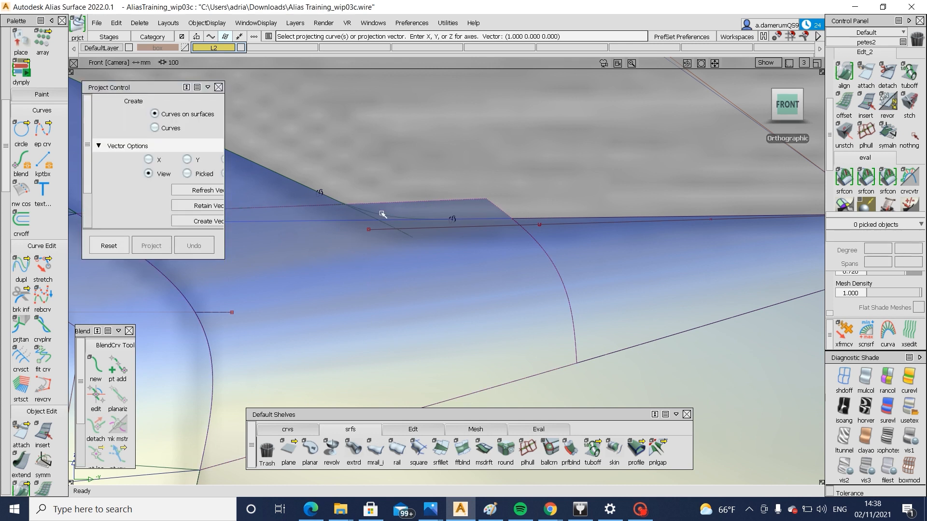
pyautogui.click(382, 213)
pyautogui.press('space')
pyautogui.keyDown('ctrl'); pyautogui.keyDown('shift'); pyautogui.moveTo(442, 213); pyautogui.dragTo(368, 276, button='right'); pyautogui.keyUp('shift'); pyautogui.keyUp('ctrl')
pyautogui.click(362, 275)
pyautogui.keyDown('alt'); pyautogui.keyDown('shift'); pyautogui.moveTo(358, 275); pyautogui.dragTo(333, 285); pyautogui.keyUp('shift'); pyautogui.keyUp('alt')
pyautogui.keyDown('alt'); pyautogui.keyDown('shift'); pyautogui.moveTo(333, 286); pyautogui.dragTo(396, 204, button='right'); pyautogui.keyUp('shift'); pyautogui.keyUp('alt')
pyautogui.press('space')
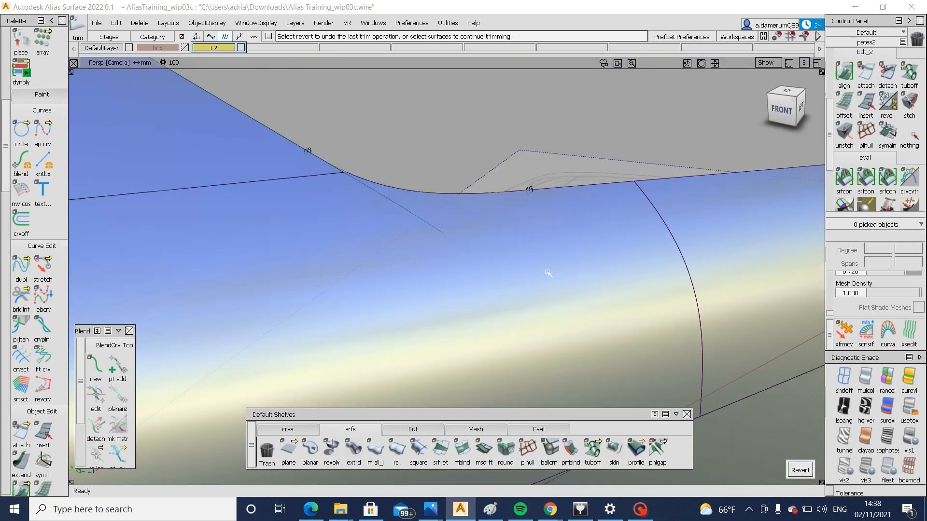
# Inspect the rounded headlight opening corner and its adjoining surfaces up close
pyautogui.keyDown('alt'); pyautogui.keyDown('shift'); pyautogui.moveTo(549, 273); pyautogui.dragTo(376, 293); pyautogui.keyUp('shift'); pyautogui.keyUp('alt')
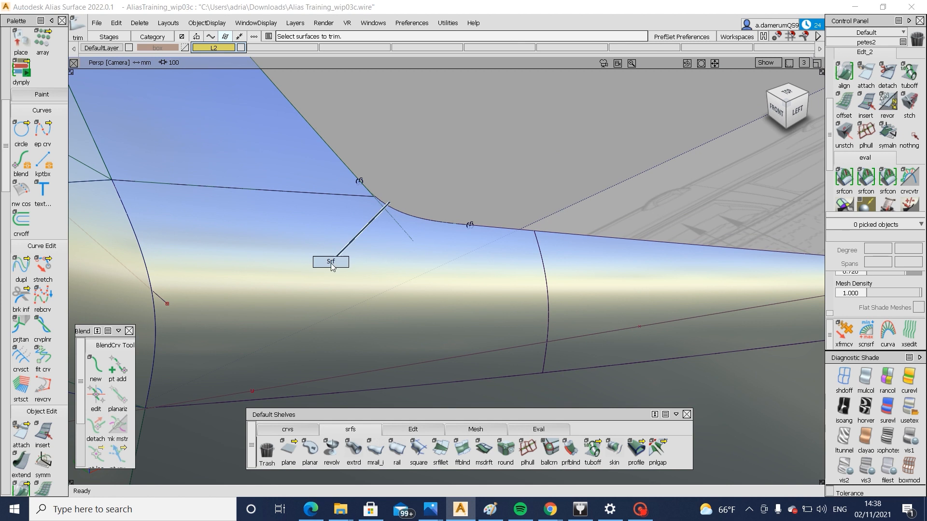
pyautogui.hotkey('ctrl', 'h')
pyautogui.click(404, 292)
pyautogui.click(338, 201)
pyautogui.keyDown('alt'); pyautogui.keyDown('shift'); pyautogui.moveTo(367, 207); pyautogui.dragTo(356, 239, button='right'); pyautogui.keyUp('shift'); pyautogui.keyUp('alt')
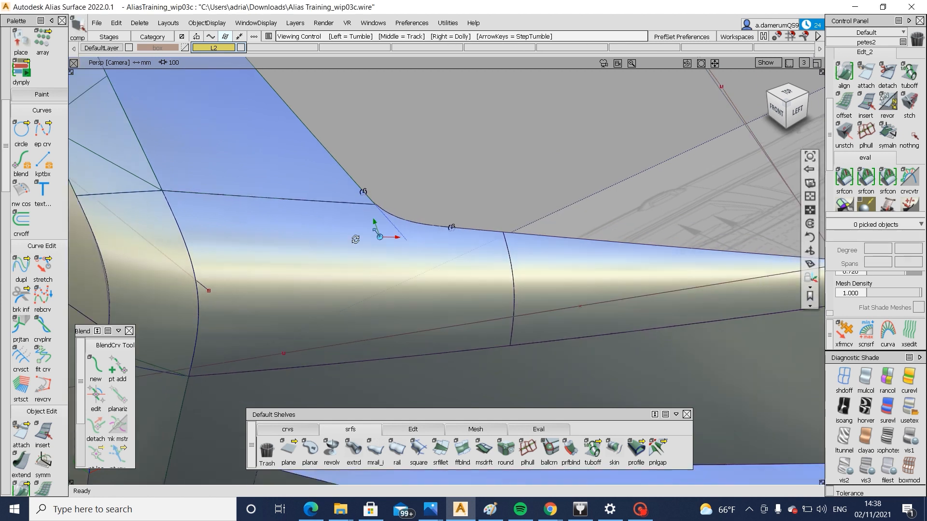
pyautogui.keyDown('alt'); pyautogui.keyDown('shift'); pyautogui.moveTo(356, 238); pyautogui.dragTo(377, 192); pyautogui.keyUp('shift'); pyautogui.keyUp('alt')
pyautogui.keyDown('ctrl'); pyautogui.keyDown('shift'); pyautogui.moveTo(377, 192); pyautogui.dragTo(326, 212); pyautogui.keyUp('shift'); pyautogui.keyUp('ctrl')
pyautogui.keyDown('alt'); pyautogui.keyDown('shift'); pyautogui.moveTo(224, 227); pyautogui.dragTo(259, 223); pyautogui.keyUp('shift'); pyautogui.keyUp('alt')
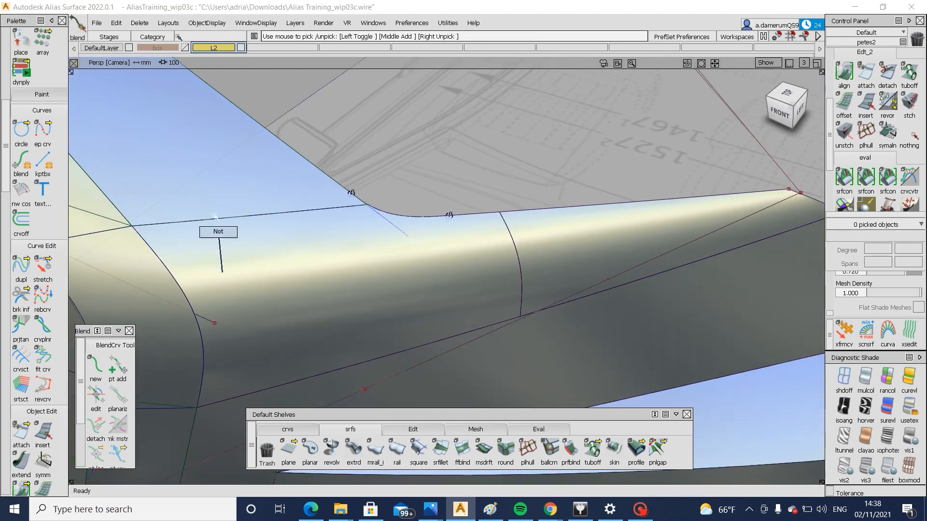
# Select the surfaces across the car's front end and delete their construction history
pyautogui.keyDown('alt'); pyautogui.keyDown('shift'); pyautogui.moveTo(309, 215); pyautogui.dragTo(263, 208, button='right'); pyautogui.keyUp('shift'); pyautogui.keyUp('alt')
pyautogui.keyDown('alt'); pyautogui.keyDown('shift'); pyautogui.moveTo(263, 207); pyautogui.dragTo(339, 189, button='middle'); pyautogui.keyUp('shift'); pyautogui.keyUp('alt')
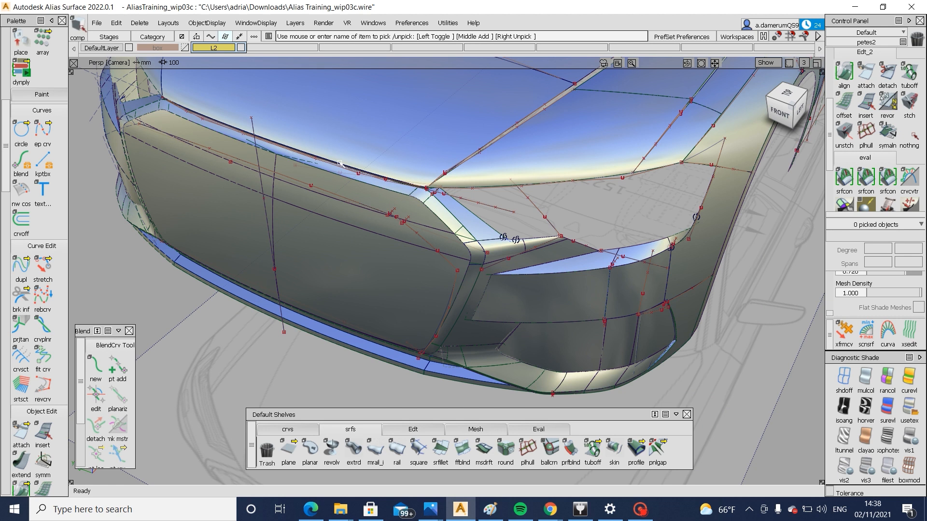
pyautogui.moveTo(514, 388); pyautogui.dragTo(514, 389)
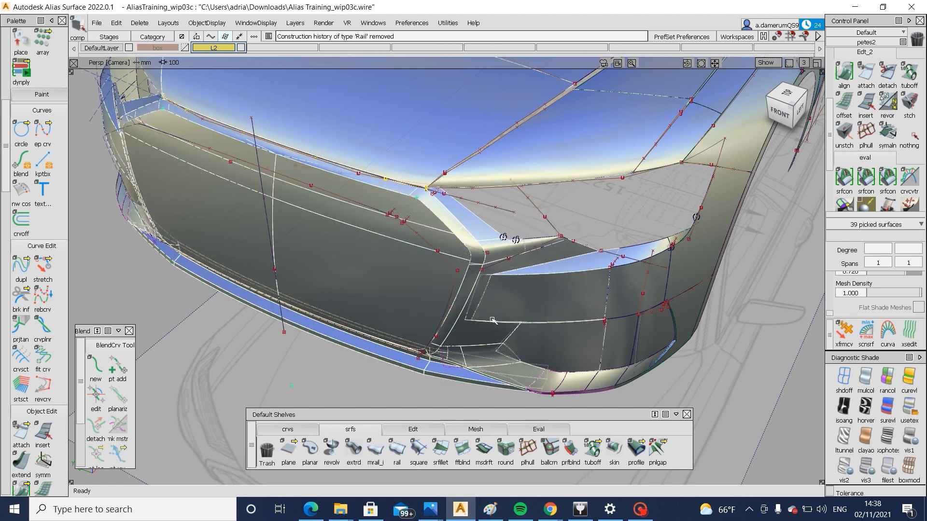
pyautogui.keyDown('alt'); pyautogui.keyDown('shift'); pyautogui.moveTo(464, 324); pyautogui.dragTo(511, 306); pyautogui.keyUp('shift'); pyautogui.keyUp('alt')
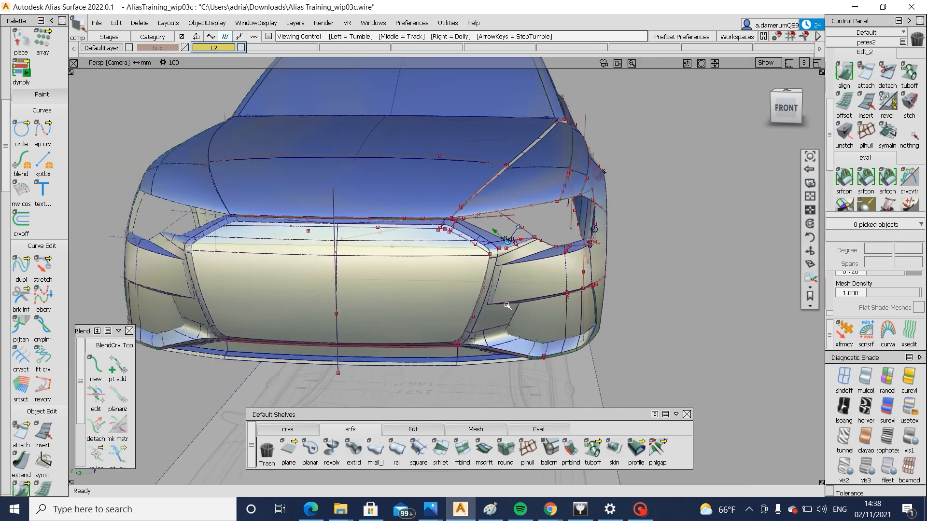
# Examine the shaded front end from several angles, including the grille surround, bumper and headlight openings
pyautogui.keyDown('alt'); pyautogui.keyDown('shift'); pyautogui.moveTo(510, 306); pyautogui.dragTo(483, 303, button='right'); pyautogui.keyUp('shift'); pyautogui.keyUp('alt')
pyautogui.keyDown('alt'); pyautogui.keyDown('shift'); pyautogui.moveTo(482, 303); pyautogui.dragTo(619, 341); pyautogui.keyUp('shift'); pyautogui.keyUp('alt')
pyautogui.keyDown('alt'); pyautogui.keyDown('shift'); pyautogui.moveTo(619, 341); pyautogui.dragTo(476, 337, button='right'); pyautogui.keyUp('shift'); pyautogui.keyUp('alt')
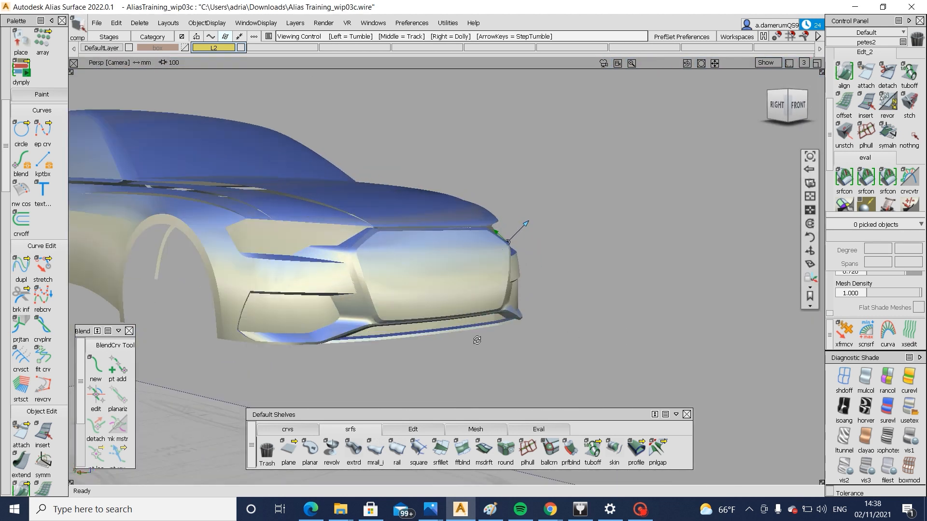
pyautogui.keyDown('alt'); pyautogui.keyDown('shift'); pyautogui.moveTo(476, 338); pyautogui.dragTo(430, 294); pyautogui.keyUp('shift'); pyautogui.keyUp('alt')
pyautogui.keyDown('alt'); pyautogui.keyDown('shift'); pyautogui.moveTo(431, 294); pyautogui.dragTo(397, 349, button='right'); pyautogui.keyUp('shift'); pyautogui.keyUp('alt')
pyautogui.keyDown('alt'); pyautogui.keyDown('shift'); pyautogui.moveTo(397, 349); pyautogui.dragTo(384, 338); pyautogui.keyUp('shift'); pyautogui.keyUp('alt')
pyautogui.keyDown('alt'); pyautogui.keyDown('shift'); pyautogui.moveTo(536, 295); pyautogui.dragTo(463, 309, button='right'); pyautogui.keyUp('shift'); pyautogui.keyUp('alt')
pyautogui.keyDown('alt'); pyautogui.keyDown('shift'); pyautogui.moveTo(464, 309); pyautogui.dragTo(560, 281); pyautogui.keyUp('shift'); pyautogui.keyUp('alt')
pyautogui.keyDown('alt'); pyautogui.keyDown('shift'); pyautogui.moveTo(560, 281); pyautogui.dragTo(628, 331, button='right'); pyautogui.keyUp('shift'); pyautogui.keyUp('alt')
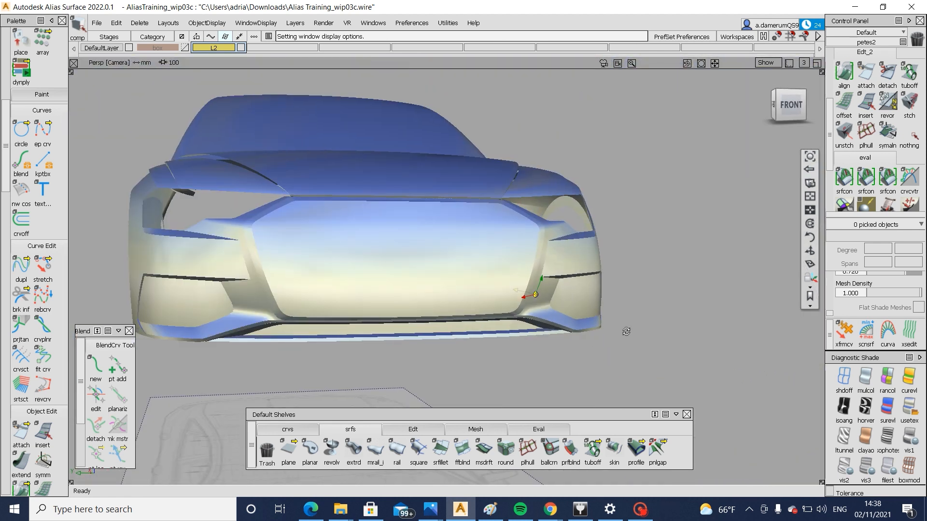
pyautogui.keyDown('alt'); pyautogui.keyDown('shift'); pyautogui.moveTo(628, 331); pyautogui.dragTo(672, 352); pyautogui.keyUp('shift'); pyautogui.keyUp('alt')
pyautogui.keyDown('alt'); pyautogui.keyDown('shift'); pyautogui.moveTo(673, 351); pyautogui.dragTo(601, 367, button='right'); pyautogui.keyUp('shift'); pyautogui.keyUp('alt')
pyautogui.keyDown('alt'); pyautogui.keyDown('shift'); pyautogui.moveTo(601, 367); pyautogui.dragTo(441, 319); pyautogui.keyUp('shift'); pyautogui.keyUp('alt')
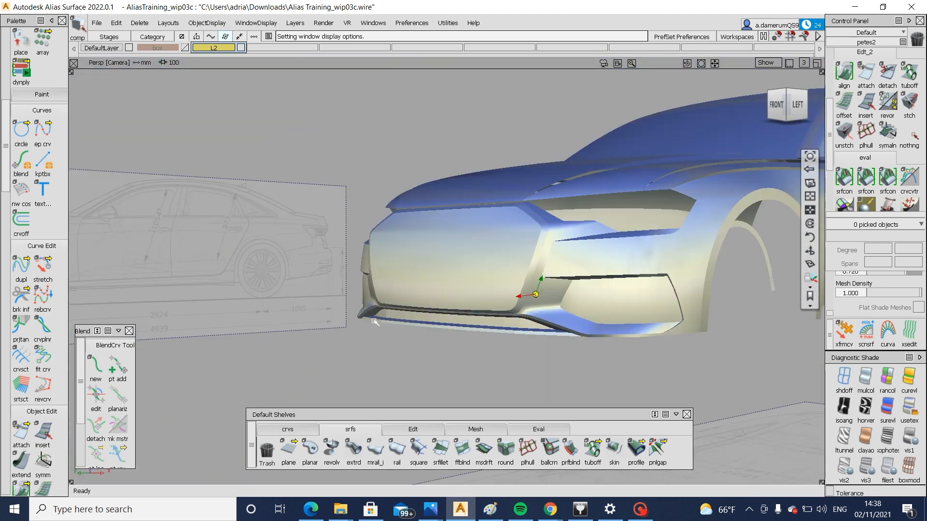
pyautogui.keyDown('alt'); pyautogui.keyDown('shift'); pyautogui.moveTo(442, 318); pyautogui.dragTo(418, 320, button='right'); pyautogui.keyUp('shift'); pyautogui.keyUp('alt')
pyautogui.keyDown('alt'); pyautogui.keyDown('shift'); pyautogui.moveTo(418, 320); pyautogui.dragTo(186, 333); pyautogui.keyUp('shift'); pyautogui.keyUp('alt')
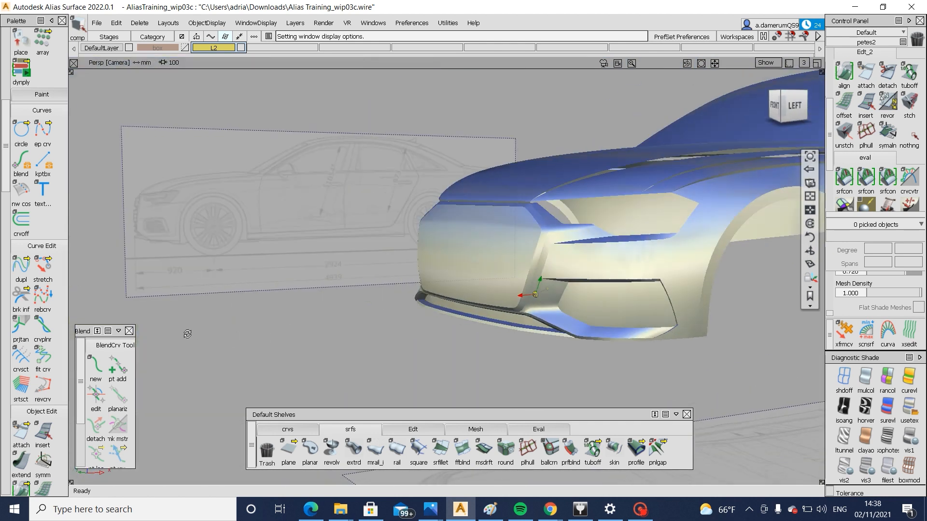
pyautogui.keyDown('alt'); pyautogui.keyDown('shift'); pyautogui.moveTo(186, 333); pyautogui.dragTo(543, 346, button='right'); pyautogui.keyUp('shift'); pyautogui.keyUp('alt')
pyautogui.keyDown('alt'); pyautogui.keyDown('shift'); pyautogui.moveTo(542, 346); pyautogui.dragTo(675, 337); pyautogui.keyUp('shift'); pyautogui.keyUp('alt')
# Select the grille panel surfaces along the surround's upper corner to check how they meet, and clear the selection
pyautogui.click(500, 233)
pyautogui.keyDown('alt'); pyautogui.keyDown('shift'); pyautogui.moveTo(498, 232); pyautogui.dragTo(396, 227, button='right'); pyautogui.keyUp('shift'); pyautogui.keyUp('alt')
pyautogui.click(449, 209)
pyautogui.click(461, 181)
pyautogui.keyDown('alt'); pyautogui.keyDown('shift'); pyautogui.moveTo(468, 193); pyautogui.dragTo(645, 255); pyautogui.keyUp('shift'); pyautogui.keyUp('alt')
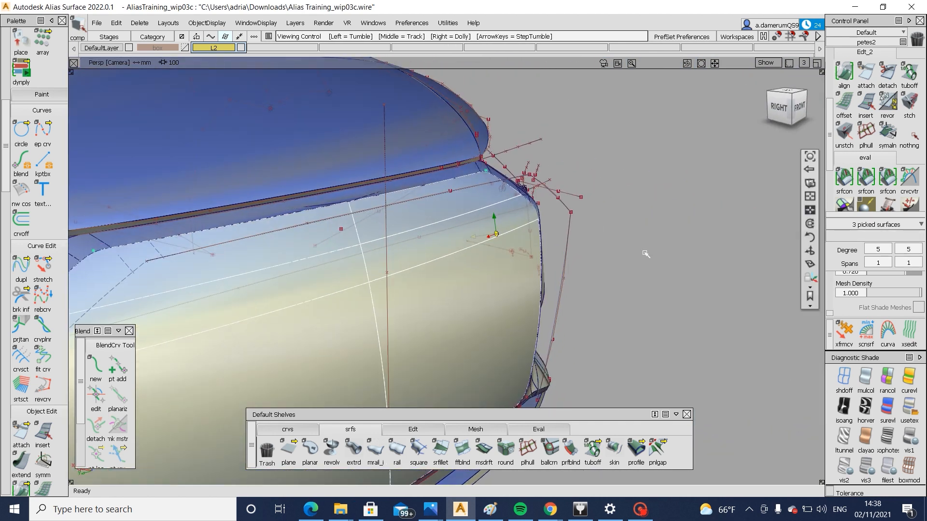
pyautogui.hotkey('ctrl', 'v')
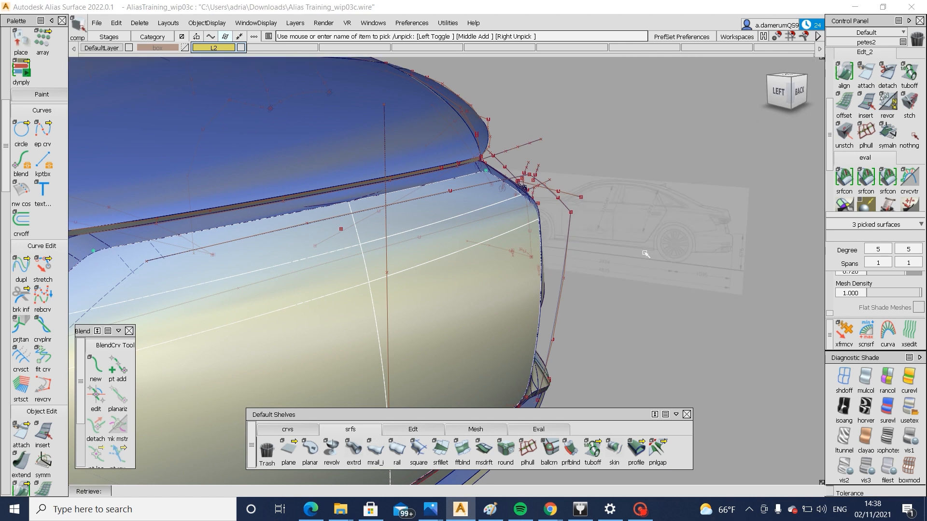
pyautogui.keyDown('alt'); pyautogui.keyDown('shift'); pyautogui.moveTo(614, 275); pyautogui.dragTo(630, 277); pyautogui.keyUp('shift'); pyautogui.keyUp('alt')
pyautogui.keyDown('ctrl'); pyautogui.keyDown('shift'); pyautogui.moveTo(631, 337); pyautogui.dragTo(636, 276); pyautogui.keyUp('shift'); pyautogui.keyUp('ctrl')
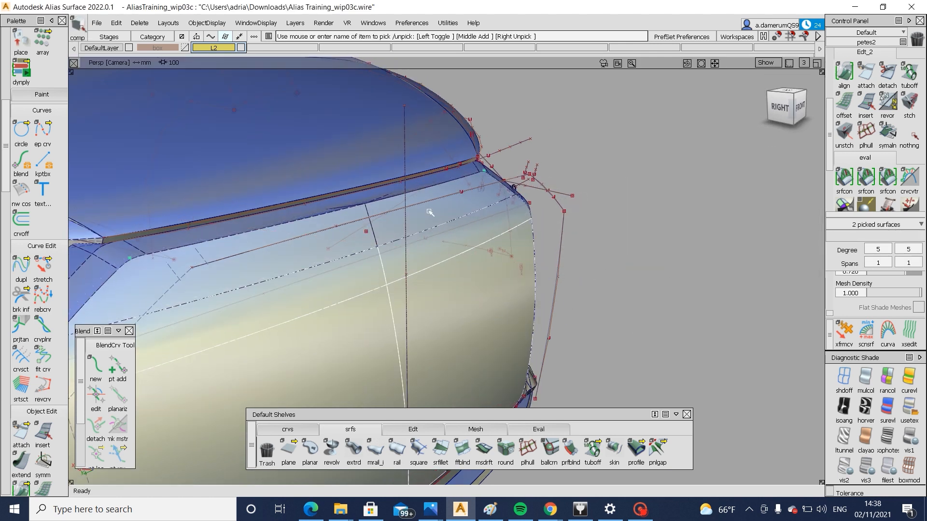
pyautogui.keyDown('ctrl'); pyautogui.keyDown('shift'); pyautogui.moveTo(430, 212); pyautogui.dragTo(432, 167); pyautogui.keyUp('shift'); pyautogui.keyUp('ctrl')
pyautogui.keyDown('alt'); pyautogui.keyDown('shift'); pyautogui.moveTo(521, 227); pyautogui.dragTo(671, 248); pyautogui.keyUp('shift'); pyautogui.keyUp('alt')
pyautogui.keyDown('alt'); pyautogui.keyDown('shift'); pyautogui.moveTo(671, 249); pyautogui.dragTo(555, 227, button='right'); pyautogui.keyUp('shift'); pyautogui.keyUp('alt')
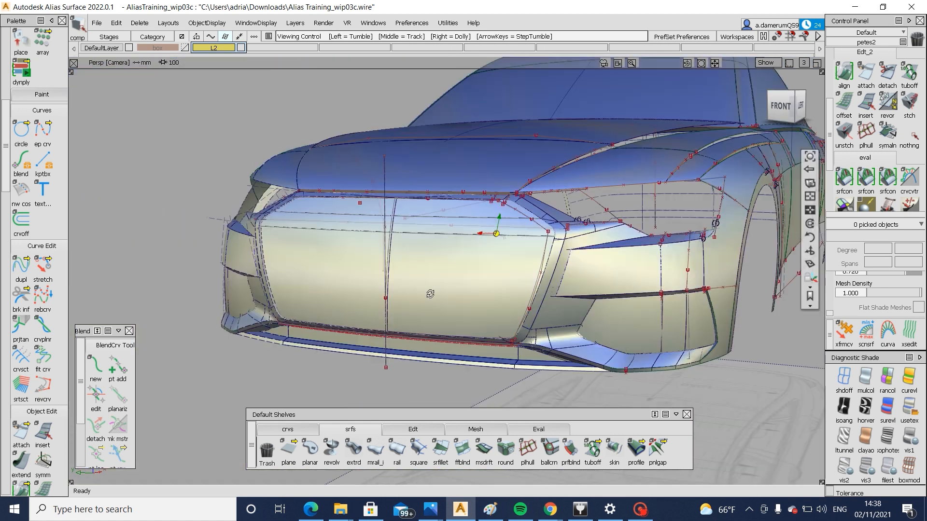
# Untrim the surface that borders the grille surround above the headlight opening's lower inner corner
pyautogui.keyDown('alt'); pyautogui.keyDown('shift'); pyautogui.moveTo(556, 227); pyautogui.dragTo(581, 229); pyautogui.keyUp('shift'); pyautogui.keyUp('alt')
pyautogui.keyDown('alt'); pyautogui.keyDown('shift'); pyautogui.moveTo(580, 230); pyautogui.dragTo(581, 230, button='right'); pyautogui.keyUp('shift'); pyautogui.keyUp('alt')
pyautogui.keyDown('alt'); pyautogui.keyDown('shift'); pyautogui.moveTo(657, 240); pyautogui.dragTo(623, 273); pyautogui.keyUp('shift'); pyautogui.keyUp('alt')
pyautogui.keyDown('alt'); pyautogui.keyDown('shift'); pyautogui.moveTo(579, 227); pyautogui.dragTo(628, 232, button='right'); pyautogui.keyUp('shift'); pyautogui.keyUp('alt')
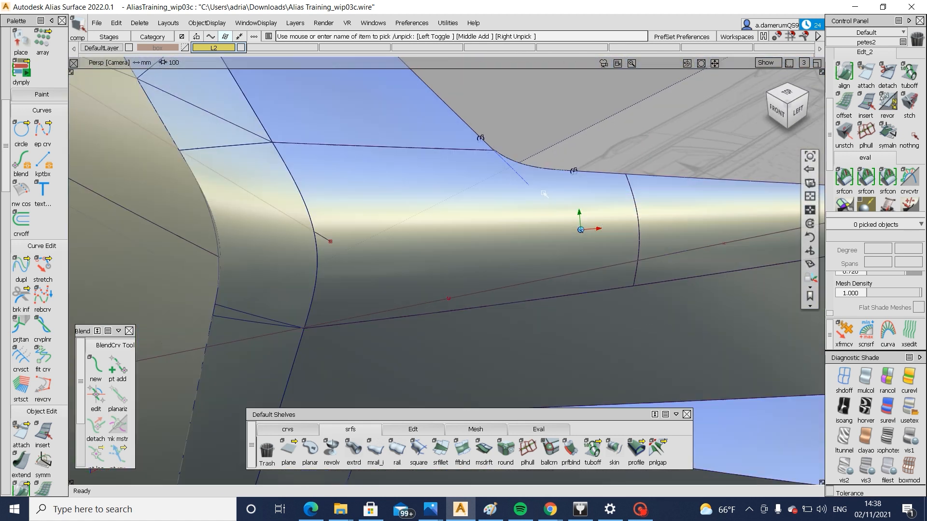
pyautogui.click(420, 120)
pyautogui.keyDown('alt'); pyautogui.keyDown('shift'); pyautogui.moveTo(444, 85); pyautogui.dragTo(471, 228, button='middle'); pyautogui.keyUp('shift'); pyautogui.keyUp('alt')
pyautogui.keyDown('ctrl'); pyautogui.keyDown('shift'); pyautogui.moveTo(471, 228); pyautogui.dragTo(476, 324, button='right'); pyautogui.keyUp('shift'); pyautogui.keyUp('ctrl')
pyautogui.keyDown('ctrl'); pyautogui.keyDown('shift'); pyautogui.moveTo(531, 363); pyautogui.dragTo(531, 286); pyautogui.keyUp('shift'); pyautogui.keyUp('ctrl')
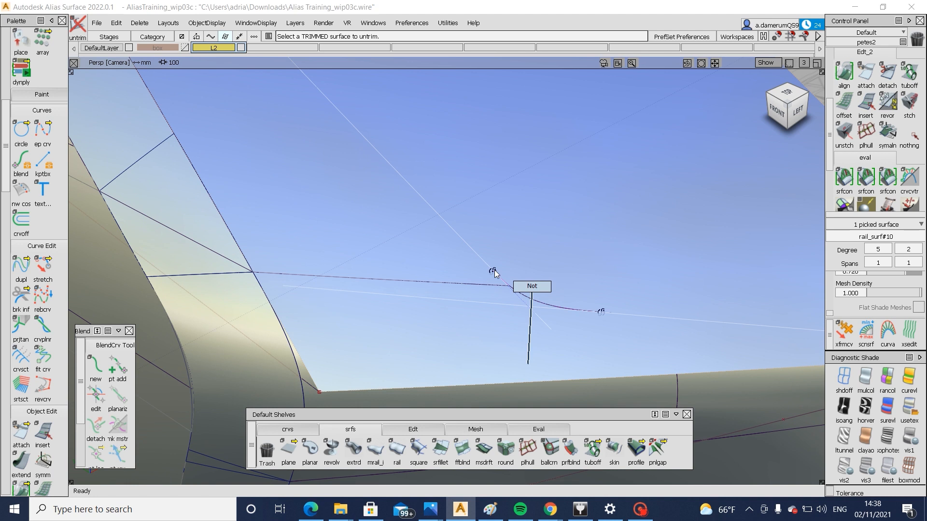
pyautogui.keyDown('alt'); pyautogui.keyDown('shift'); pyautogui.moveTo(525, 282); pyautogui.dragTo(548, 258, button='right'); pyautogui.keyUp('shift'); pyautogui.keyUp('alt')
# Project the headlight corner blend curve onto the untrimmed surface in the front view as a curve on surface
pyautogui.keyDown('ctrl'); pyautogui.keyDown('shift'); pyautogui.moveTo(532, 254); pyautogui.dragTo(464, 296); pyautogui.keyUp('shift'); pyautogui.keyUp('ctrl')
pyautogui.click(478, 256)
pyautogui.keyDown('alt'); pyautogui.keyDown('shift'); pyautogui.moveTo(606, 226); pyautogui.dragTo(672, 203); pyautogui.keyUp('shift'); pyautogui.keyUp('alt')
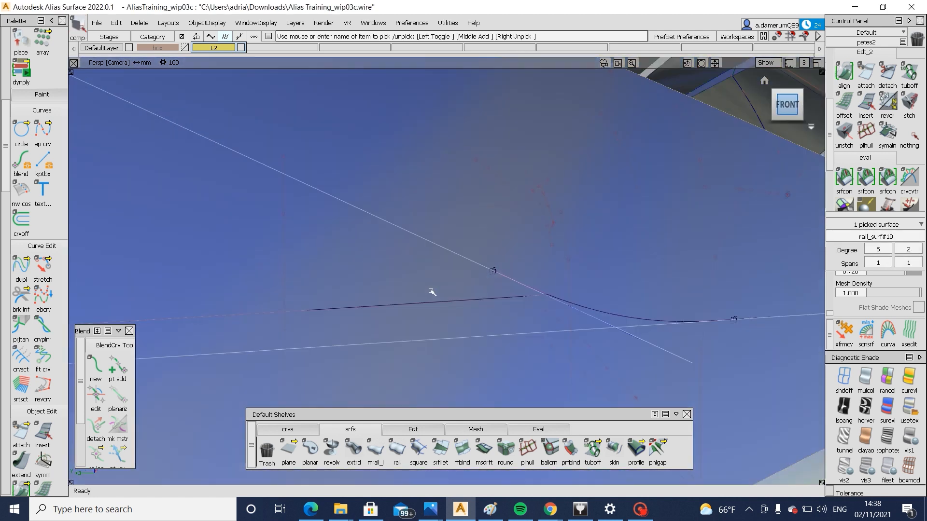
pyautogui.click(583, 308)
pyautogui.keyDown('ctrl'); pyautogui.keyDown('shift'); pyautogui.moveTo(584, 308); pyautogui.dragTo(593, 310, button='right'); pyautogui.keyUp('shift'); pyautogui.keyUp('ctrl')
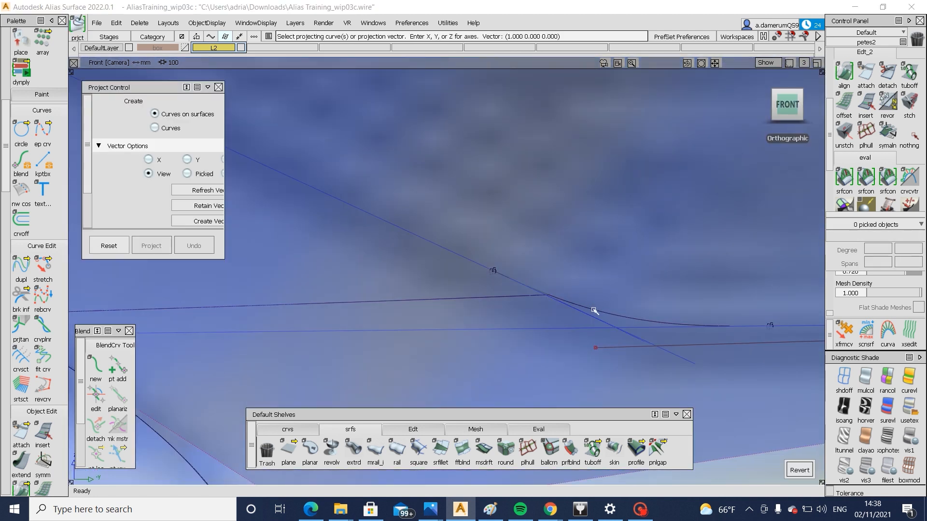
pyautogui.press('space')
# Try to trim the surface along the projected corner blend curve
pyautogui.keyDown('alt'); pyautogui.keyDown('shift'); pyautogui.moveTo(535, 309); pyautogui.dragTo(470, 331); pyautogui.keyUp('shift'); pyautogui.keyUp('alt')
pyautogui.keyDown('ctrl'); pyautogui.keyDown('shift'); pyautogui.moveTo(469, 331); pyautogui.dragTo(522, 351, button='right'); pyautogui.keyUp('shift'); pyautogui.keyUp('ctrl')
pyautogui.click(573, 370)
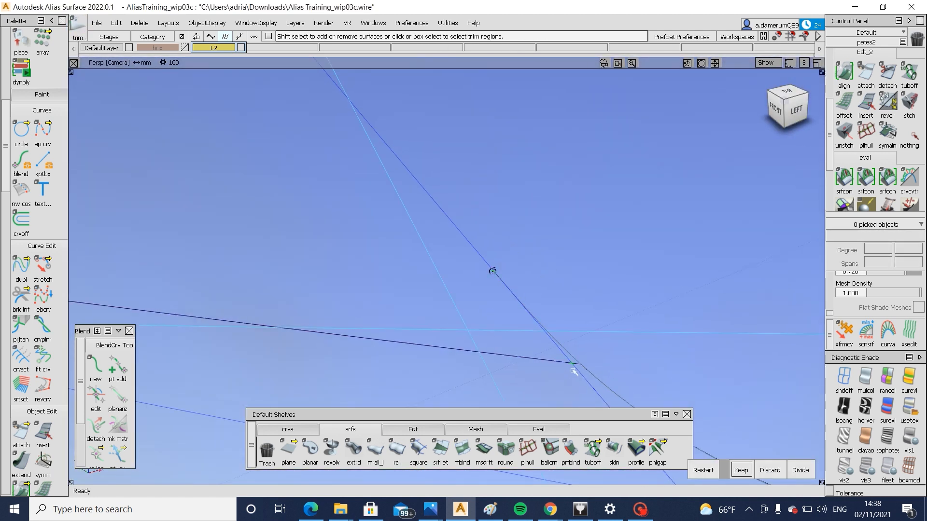
pyautogui.press('space')
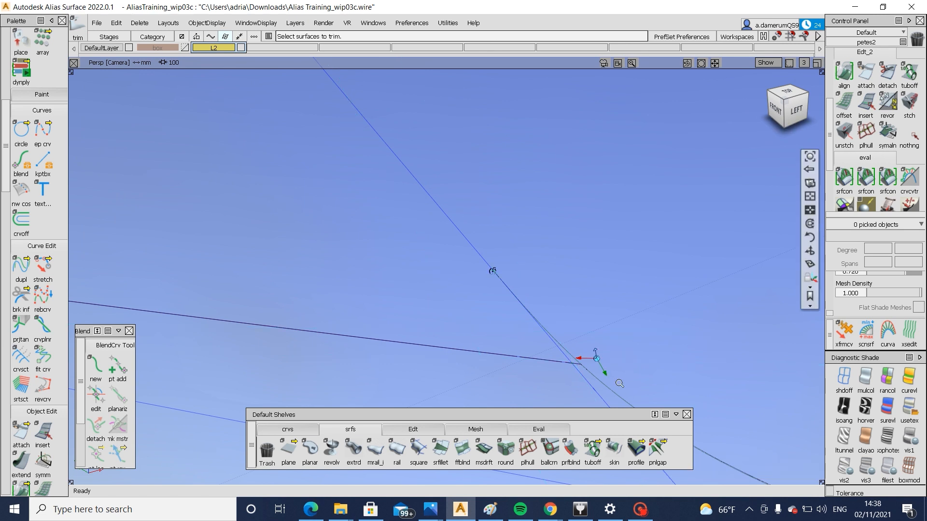
# Extend the curve on surface past its crossing at the headlight corner and trim the surface, keeping the part inside the curves
pyautogui.keyDown('alt'); pyautogui.keyDown('shift'); pyautogui.moveTo(619, 381); pyautogui.dragTo(623, 323, button='right'); pyautogui.keyUp('shift'); pyautogui.keyUp('alt')
pyautogui.keyDown('ctrl'); pyautogui.keyDown('shift'); pyautogui.moveTo(606, 341); pyautogui.dragTo(567, 367); pyautogui.keyUp('shift'); pyautogui.keyUp('ctrl')
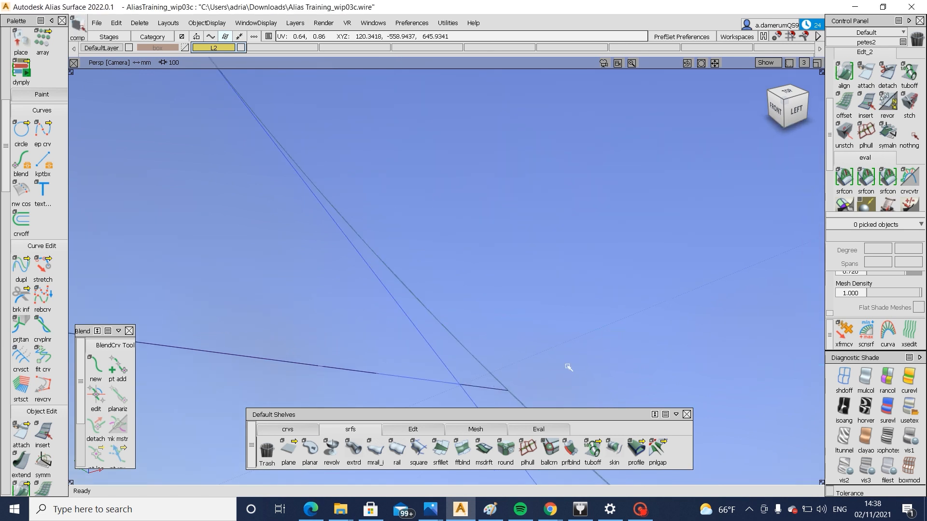
pyautogui.click(464, 379)
pyautogui.press('space')
pyautogui.click(430, 429)
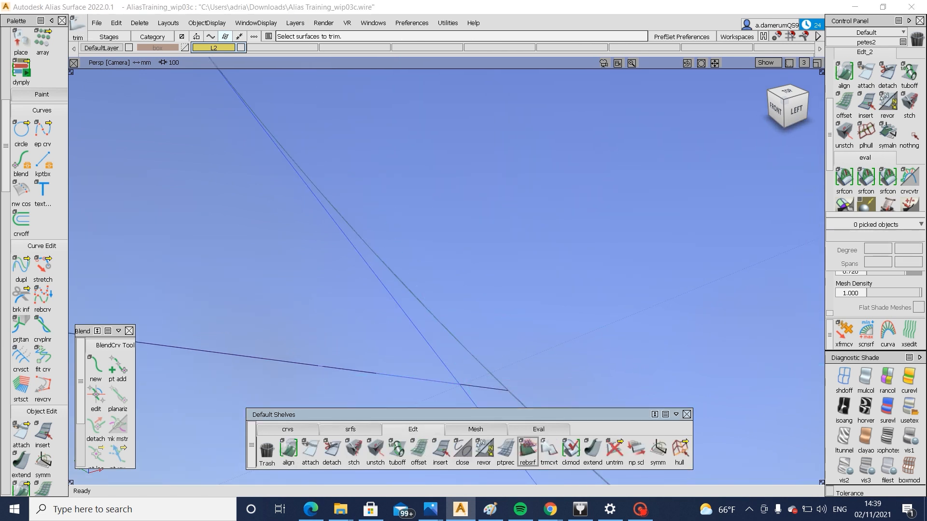
pyautogui.click(585, 449)
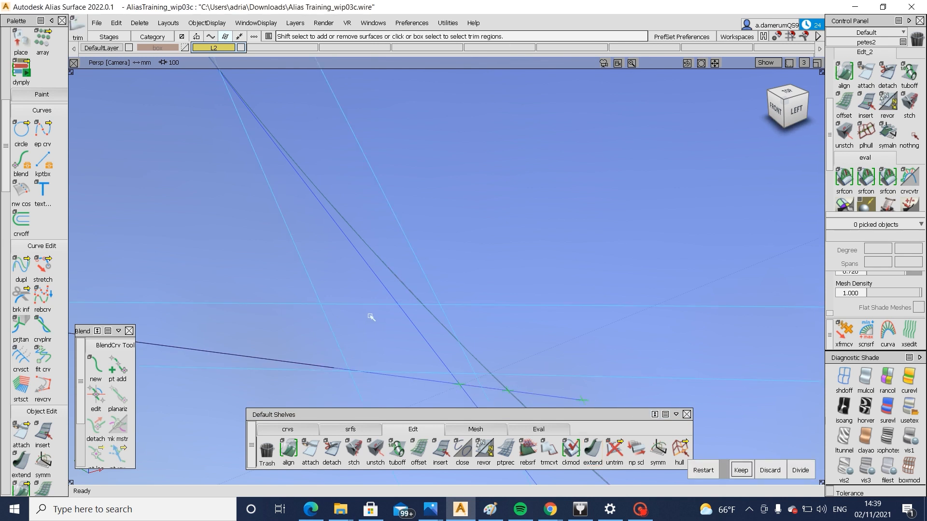
pyautogui.scroll(-5, 593, 358)
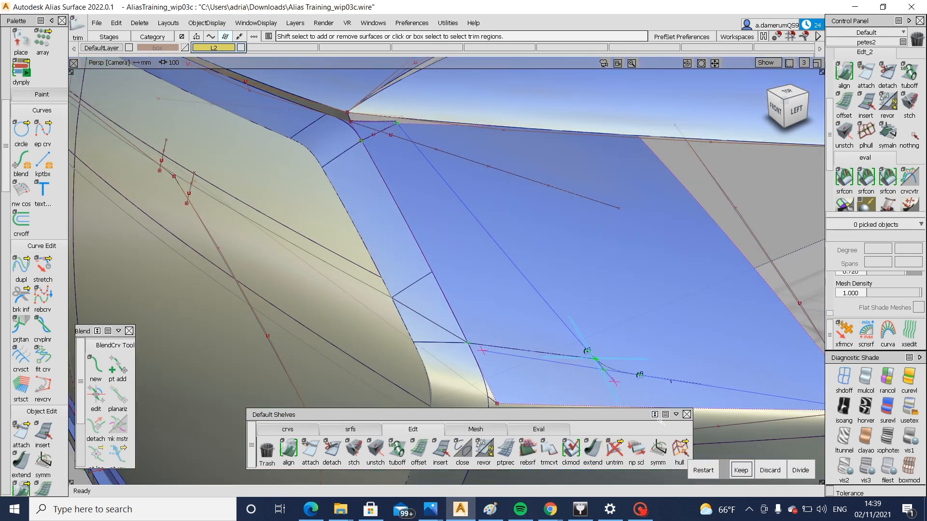
pyautogui.moveTo(741, 467)
pyautogui.keyDown('alt'); pyautogui.keyDown('shift'); pyautogui.mouseDown()
pyautogui.moveTo(420, 315)
pyautogui.moveTo(271, 312)
pyautogui.moveTo(635, 368)
pyautogui.moveTo(560, 364)
pyautogui.mouseUp(); pyautogui.keyUp('shift'); pyautogui.keyUp('alt')
# Examine the trimmed headlight corner and the whole front end from several angles
pyautogui.scroll(4, 592, 364)
pyautogui.keyDown('alt'); pyautogui.keyDown('shift'); pyautogui.moveTo(592, 364); pyautogui.dragTo(555, 361, button='right'); pyautogui.keyUp('shift'); pyautogui.keyUp('alt')
pyautogui.keyDown('alt'); pyautogui.keyDown('shift'); pyautogui.moveTo(555, 361); pyautogui.dragTo(537, 302); pyautogui.keyUp('shift'); pyautogui.keyUp('alt')
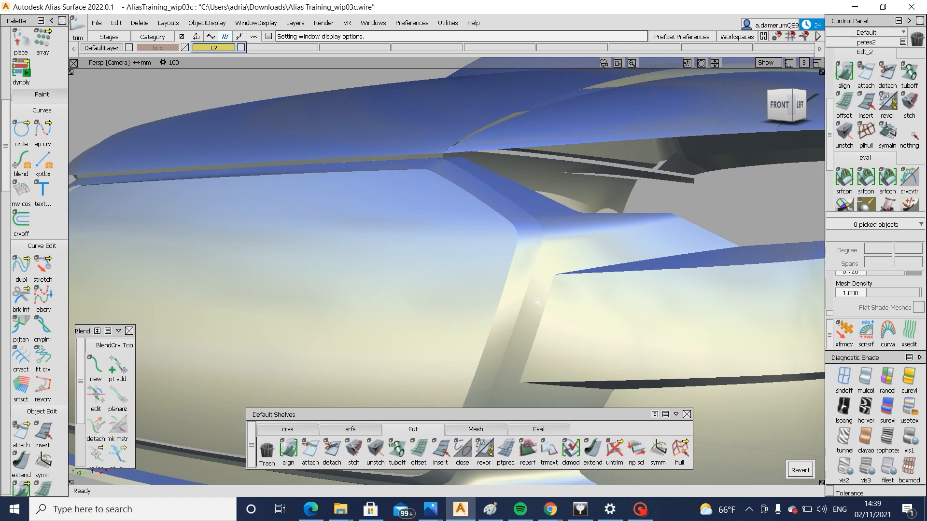
pyautogui.keyDown('alt'); pyautogui.keyDown('shift'); pyautogui.moveTo(506, 380); pyautogui.dragTo(429, 376, button='right'); pyautogui.keyUp('shift'); pyautogui.keyUp('alt')
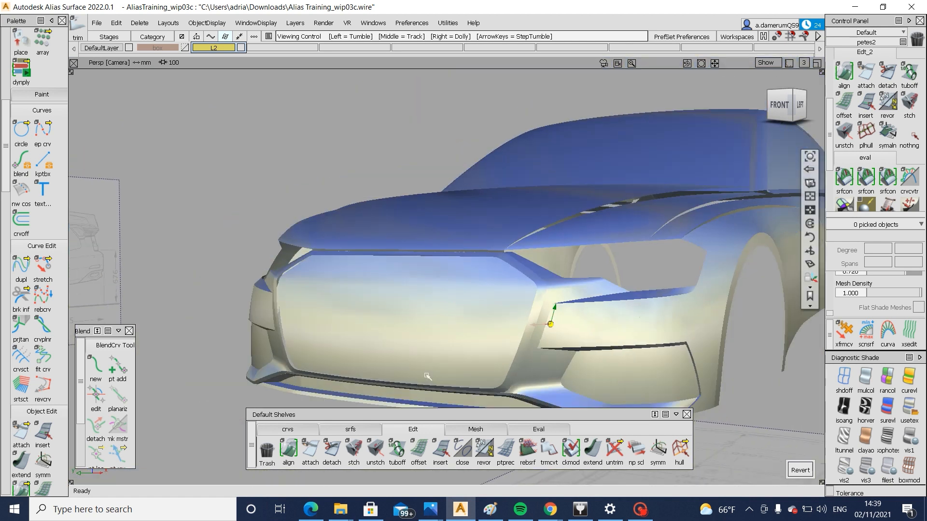
pyautogui.keyDown('alt'); pyautogui.keyDown('shift'); pyautogui.moveTo(429, 376); pyautogui.dragTo(577, 323); pyautogui.keyUp('shift'); pyautogui.keyUp('alt')
pyautogui.keyDown('alt'); pyautogui.keyDown('shift'); pyautogui.moveTo(577, 323); pyautogui.dragTo(536, 358, button='right'); pyautogui.keyUp('shift'); pyautogui.keyUp('alt')
pyautogui.keyDown('alt'); pyautogui.keyDown('shift'); pyautogui.moveTo(535, 358); pyautogui.dragTo(477, 266); pyautogui.keyUp('shift'); pyautogui.keyUp('alt')
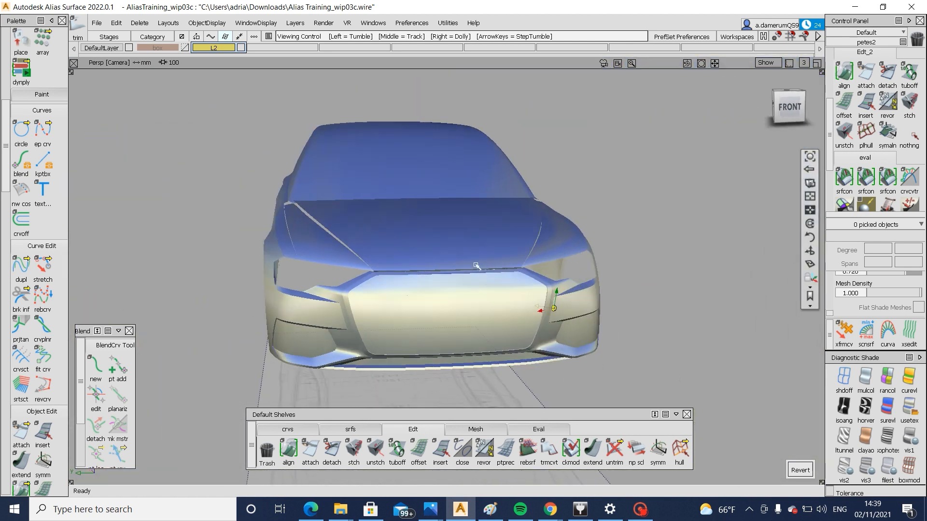
pyautogui.keyDown('alt'); pyautogui.keyDown('shift'); pyautogui.moveTo(567, 296); pyautogui.dragTo(613, 285, button='right'); pyautogui.keyUp('shift'); pyautogui.keyUp('alt')
pyautogui.keyDown('alt'); pyautogui.keyDown('shift'); pyautogui.moveTo(613, 285); pyautogui.dragTo(439, 265); pyautogui.keyUp('shift'); pyautogui.keyUp('alt')
pyautogui.keyDown('alt'); pyautogui.keyDown('shift'); pyautogui.moveTo(733, 230); pyautogui.dragTo(538, 267, button='middle'); pyautogui.keyUp('shift'); pyautogui.keyUp('alt')
pyautogui.keyDown('alt'); pyautogui.keyDown('shift'); pyautogui.moveTo(538, 267); pyautogui.dragTo(403, 256); pyautogui.keyUp('shift'); pyautogui.keyUp('alt')
pyautogui.keyDown('alt'); pyautogui.keyDown('shift'); pyautogui.moveTo(695, 249); pyautogui.dragTo(424, 252, button='middle'); pyautogui.keyUp('shift'); pyautogui.keyUp('alt')
pyautogui.keyDown('alt'); pyautogui.keyDown('shift'); pyautogui.moveTo(565, 249); pyautogui.dragTo(594, 251); pyautogui.keyUp('shift'); pyautogui.keyUp('alt')
pyautogui.keyDown('alt'); pyautogui.keyDown('shift'); pyautogui.moveTo(271, 267); pyautogui.dragTo(558, 193, button='middle'); pyautogui.keyUp('shift'); pyautogui.keyUp('alt')
pyautogui.keyDown('alt'); pyautogui.keyDown('shift'); pyautogui.moveTo(572, 183); pyautogui.dragTo(659, 242, button='right'); pyautogui.keyUp('shift'); pyautogui.keyUp('alt')
pyautogui.keyDown('alt'); pyautogui.keyDown('shift'); pyautogui.moveTo(659, 242); pyautogui.dragTo(652, 249, button='middle'); pyautogui.keyUp('shift'); pyautogui.keyUp('alt')
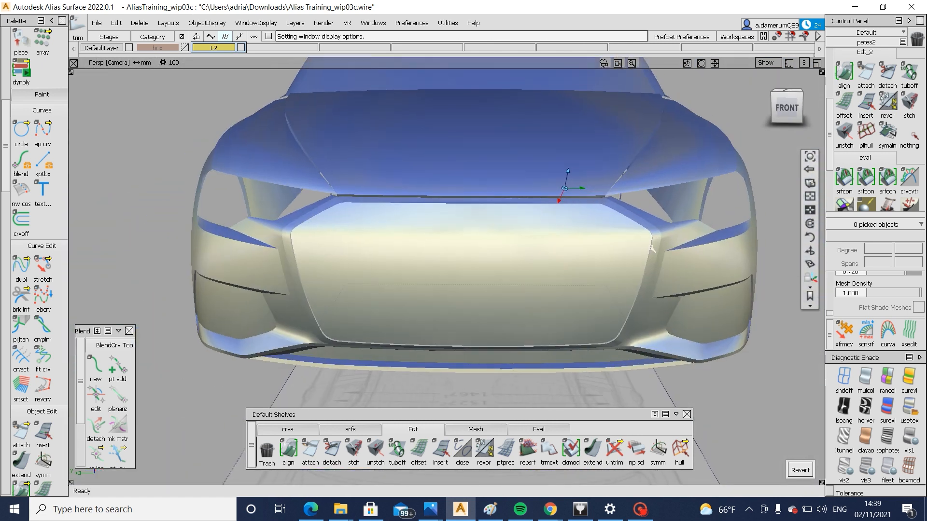
# Start a multi-surface draft with length 10 from the inner edges of the grille surround around its lower corner
pyautogui.keyDown('alt'); pyautogui.keyDown('shift'); pyautogui.moveTo(635, 217); pyautogui.dragTo(724, 265, button='right'); pyautogui.keyUp('shift'); pyautogui.keyUp('alt')
pyautogui.keyDown('alt'); pyautogui.keyDown('shift'); pyautogui.moveTo(671, 255); pyautogui.dragTo(704, 267); pyautogui.keyUp('shift'); pyautogui.keyUp('alt')
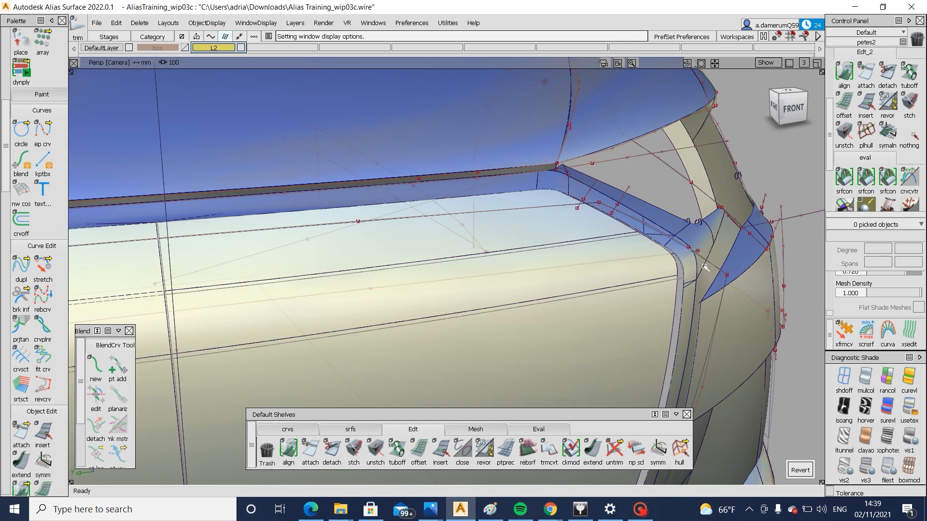
pyautogui.click(794, 108)
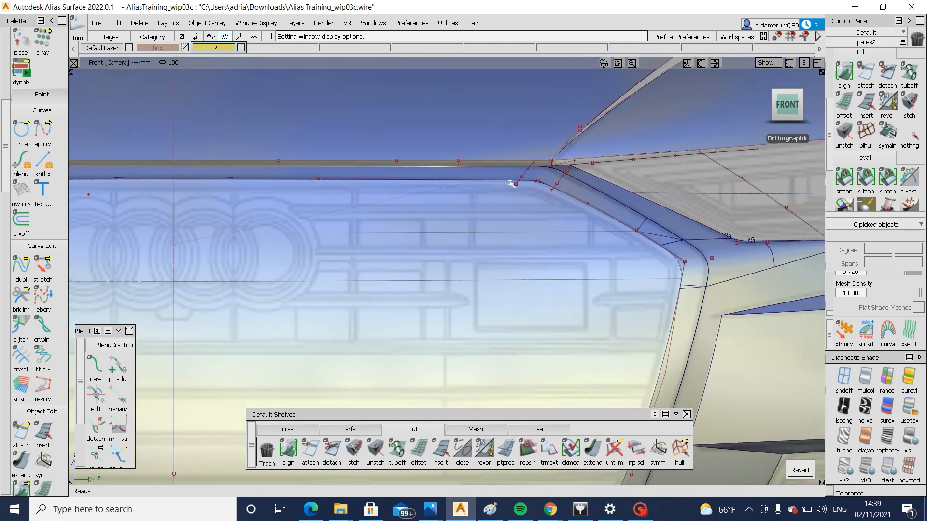
pyautogui.keyDown('alt'); pyautogui.keyDown('shift'); pyautogui.moveTo(646, 404); pyautogui.dragTo(668, 167, button='middle'); pyautogui.keyUp('shift'); pyautogui.keyUp('alt')
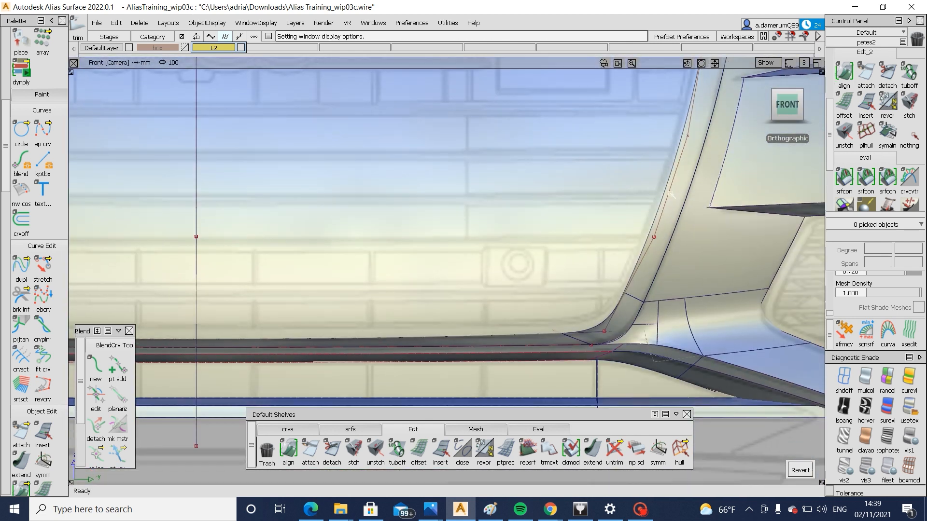
pyautogui.click(351, 429)
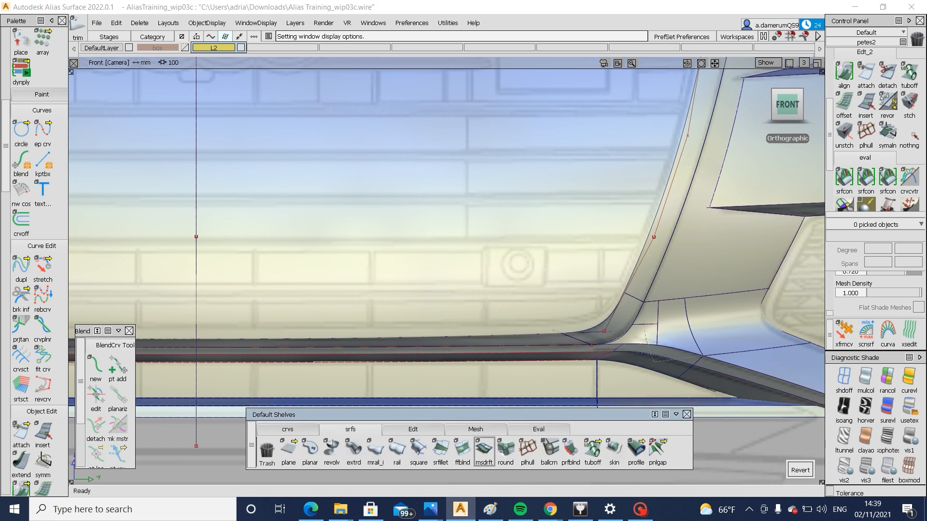
pyautogui.keyDown('alt'); pyautogui.keyDown('shift'); pyautogui.moveTo(593, 377); pyautogui.dragTo(537, 366); pyautogui.keyUp('shift'); pyautogui.keyUp('alt')
pyautogui.click(537, 366)
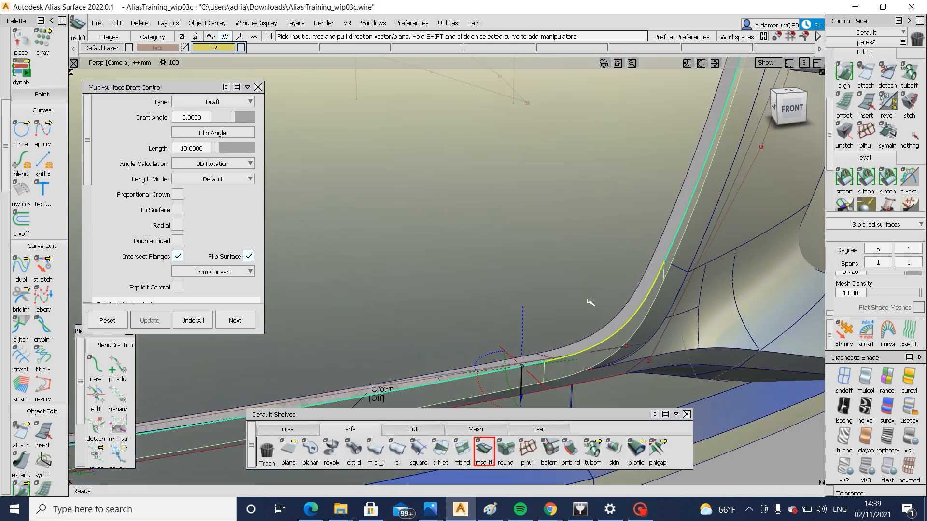
# Add the surround's remaining inner edges around the upper corner and along the top to the draft
pyautogui.keyDown('alt'); pyautogui.keyDown('shift'); pyautogui.moveTo(507, 182); pyautogui.dragTo(499, 207, button='right'); pyautogui.keyUp('shift'); pyautogui.keyUp('alt')
pyautogui.keyDown('alt'); pyautogui.keyDown('shift'); pyautogui.moveTo(499, 207); pyautogui.dragTo(537, 278, button='middle'); pyautogui.keyUp('shift'); pyautogui.keyUp('alt')
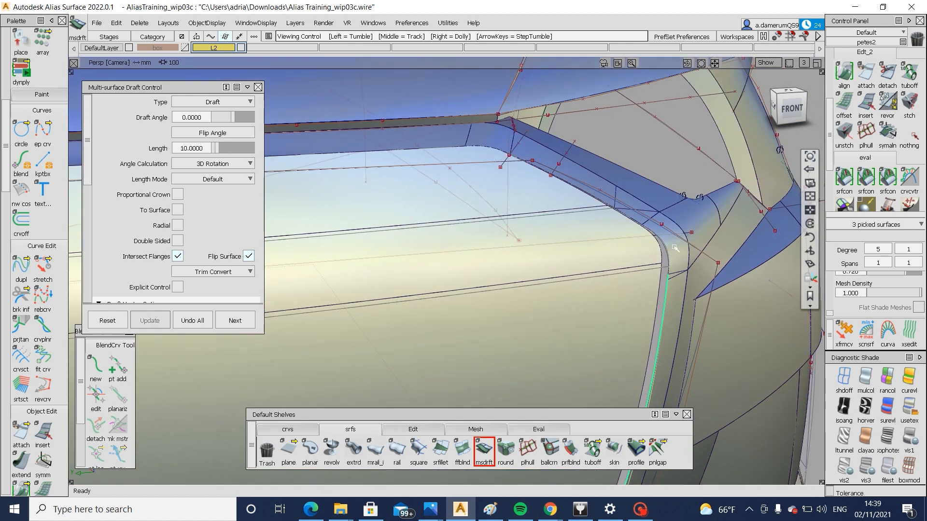
pyautogui.keyDown('alt'); pyautogui.keyDown('shift'); pyautogui.moveTo(674, 247); pyautogui.dragTo(338, 160, button='right'); pyautogui.keyUp('shift'); pyautogui.keyUp('alt')
pyautogui.click(641, 261)
pyautogui.keyDown('alt'); pyautogui.keyDown('shift'); pyautogui.moveTo(309, 155); pyautogui.dragTo(332, 172); pyautogui.keyUp('shift'); pyautogui.keyUp('alt')
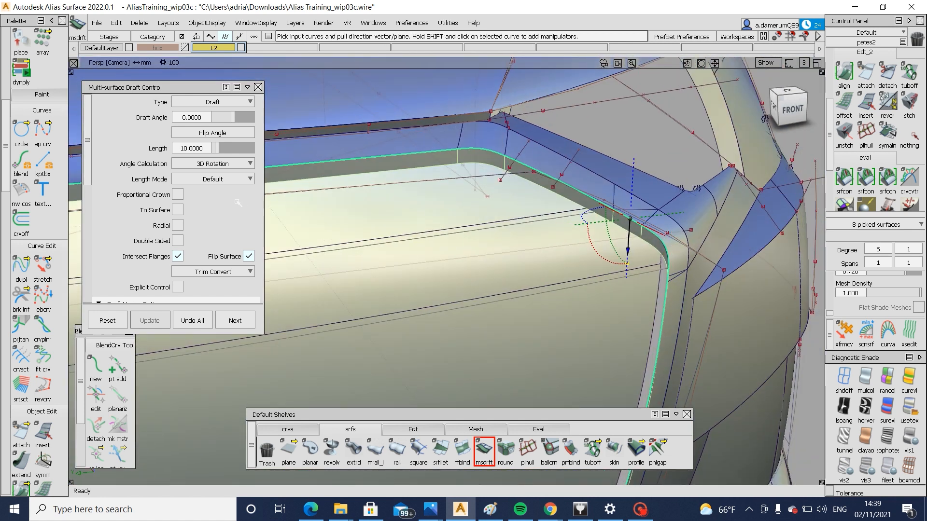
# Set the draft vector to X, turn off Flip Surface and set the draft angle to -30
pyautogui.scroll(-5, 238, 203)
pyautogui.click(152, 171)
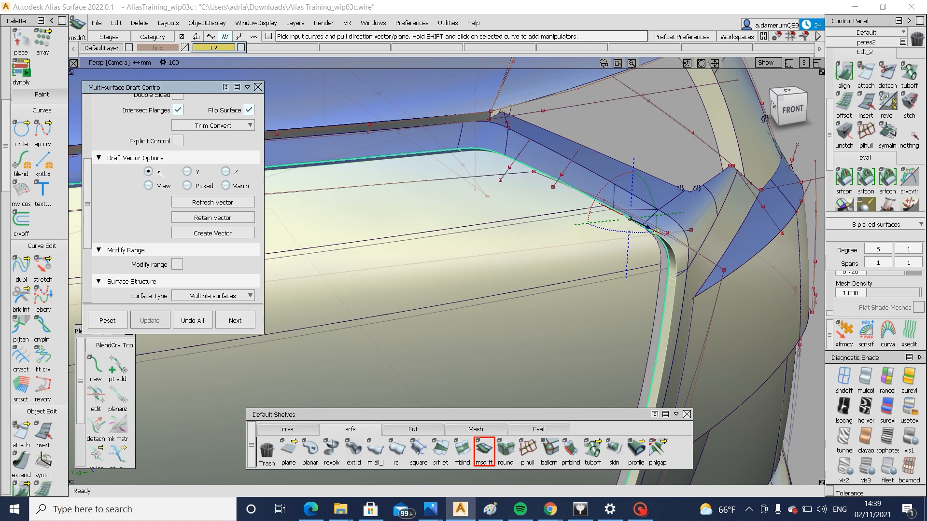
pyautogui.scroll(4, 159, 179)
pyautogui.keyDown('alt'); pyautogui.keyDown('shift'); pyautogui.moveTo(526, 227); pyautogui.dragTo(668, 269); pyautogui.keyUp('shift'); pyautogui.keyUp('alt')
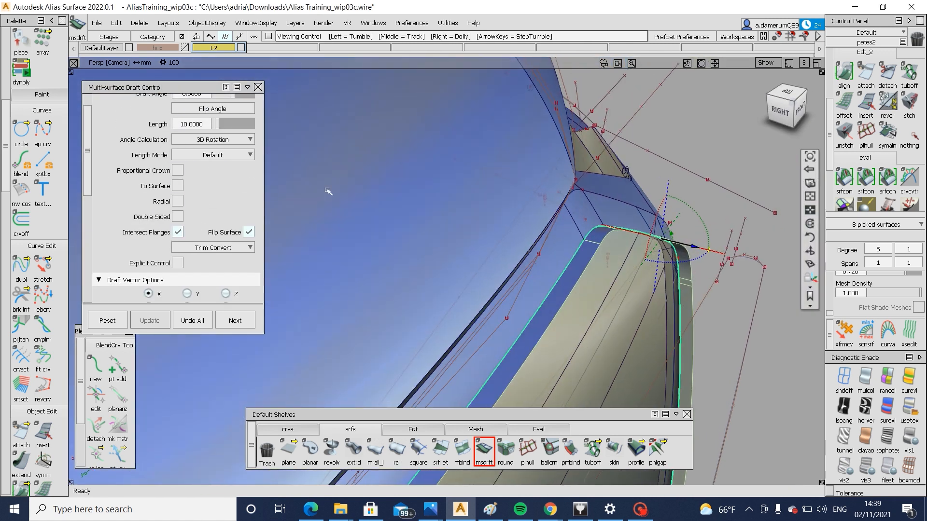
pyautogui.scroll(1, 238, 168)
pyautogui.click(249, 256)
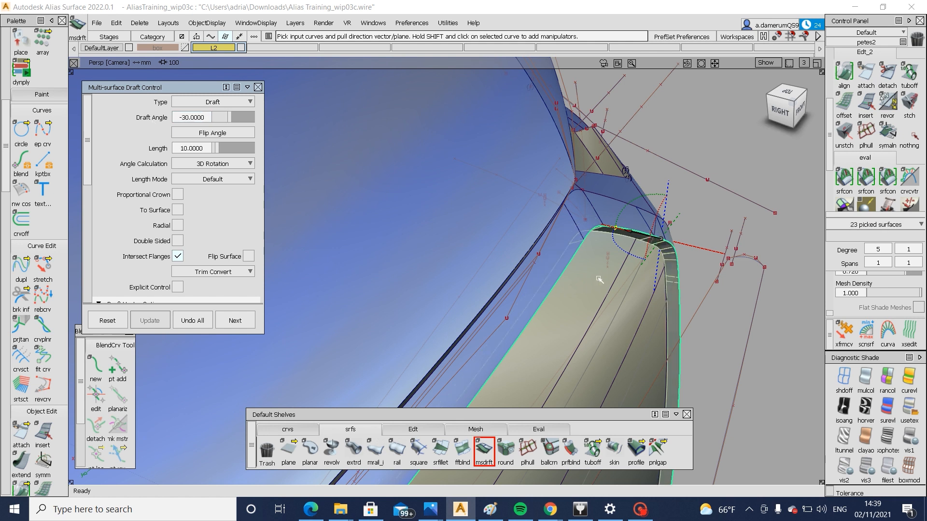
# Set the length of the grille surround's draft flange to 15
pyautogui.keyDown('alt'); pyautogui.keyDown('shift'); pyautogui.moveTo(600, 279); pyautogui.dragTo(764, 258); pyautogui.keyUp('shift'); pyautogui.keyUp('alt')
pyautogui.click(227, 150)
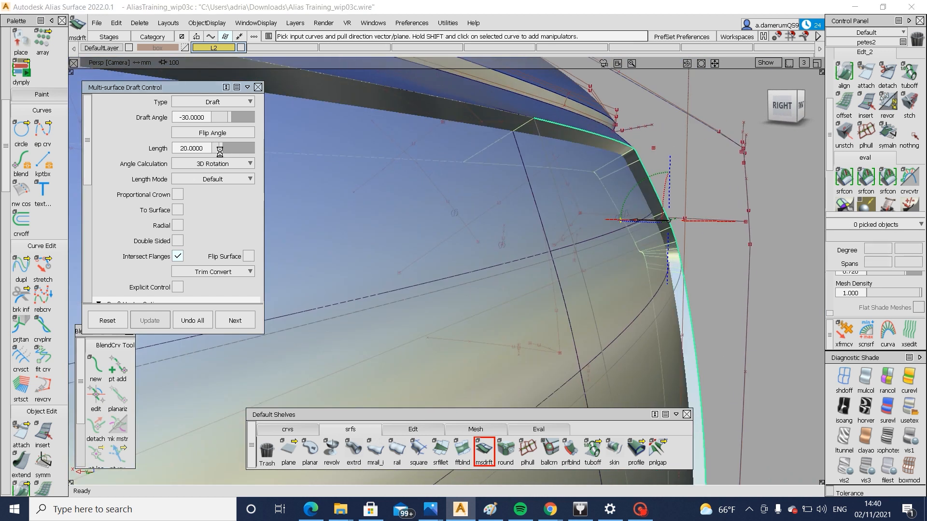
pyautogui.keyDown('alt'); pyautogui.keyDown('shift'); pyautogui.moveTo(668, 249); pyautogui.dragTo(652, 219); pyautogui.keyUp('shift'); pyautogui.keyUp('alt')
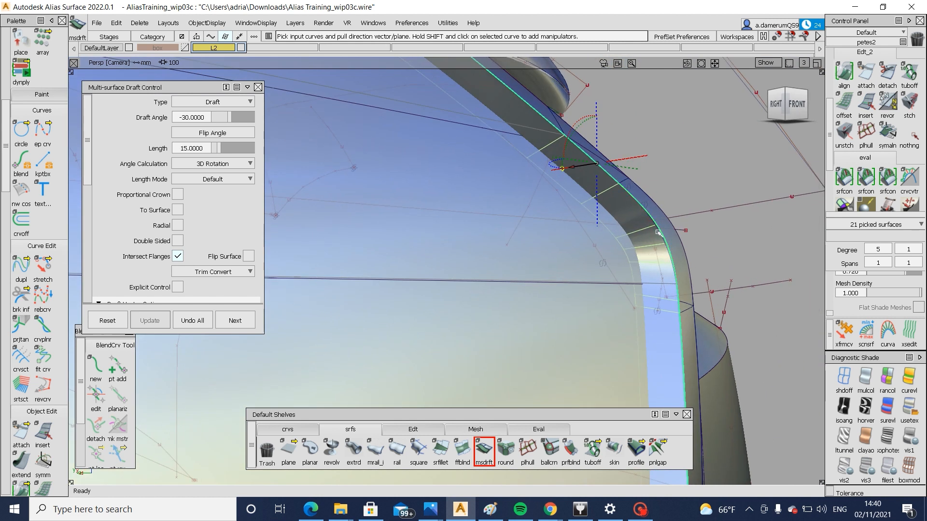
# Examine the draft flange around the grille opening and the shaded front end from different angles
pyautogui.keyDown('alt'); pyautogui.keyDown('shift'); pyautogui.moveTo(715, 289); pyautogui.dragTo(585, 314); pyautogui.keyUp('shift'); pyautogui.keyUp('alt')
pyautogui.keyDown('ctrl'); pyautogui.keyDown('shift'); pyautogui.moveTo(582, 309); pyautogui.dragTo(743, 325, button='right'); pyautogui.keyUp('shift'); pyautogui.keyUp('ctrl')
pyautogui.keyDown('alt'); pyautogui.keyDown('shift'); pyautogui.moveTo(743, 325); pyautogui.dragTo(801, 357); pyautogui.keyUp('shift'); pyautogui.keyUp('alt')
pyautogui.keyDown('alt'); pyautogui.keyDown('shift'); pyautogui.moveTo(772, 348); pyautogui.dragTo(642, 324, button='right'); pyautogui.keyUp('shift'); pyautogui.keyUp('alt')
pyautogui.keyDown('alt'); pyautogui.keyDown('shift'); pyautogui.moveTo(642, 324); pyautogui.dragTo(338, 295); pyautogui.keyUp('shift'); pyautogui.keyUp('alt')
pyautogui.keyDown('alt'); pyautogui.keyDown('shift'); pyautogui.moveTo(675, 290); pyautogui.dragTo(500, 289, button='middle'); pyautogui.keyUp('shift'); pyautogui.keyUp('alt')
pyautogui.keyDown('alt'); pyautogui.keyDown('shift'); pyautogui.click(499, 287); pyautogui.keyUp('shift'); pyautogui.keyUp('alt')
pyautogui.keyDown('alt'); pyautogui.keyDown('shift'); pyautogui.moveTo(499, 286); pyautogui.dragTo(613, 298); pyautogui.keyUp('shift'); pyautogui.keyUp('alt')
pyautogui.keyDown('alt'); pyautogui.keyDown('shift'); pyautogui.moveTo(613, 298); pyautogui.dragTo(413, 296, button='right'); pyautogui.keyUp('shift'); pyautogui.keyUp('alt')
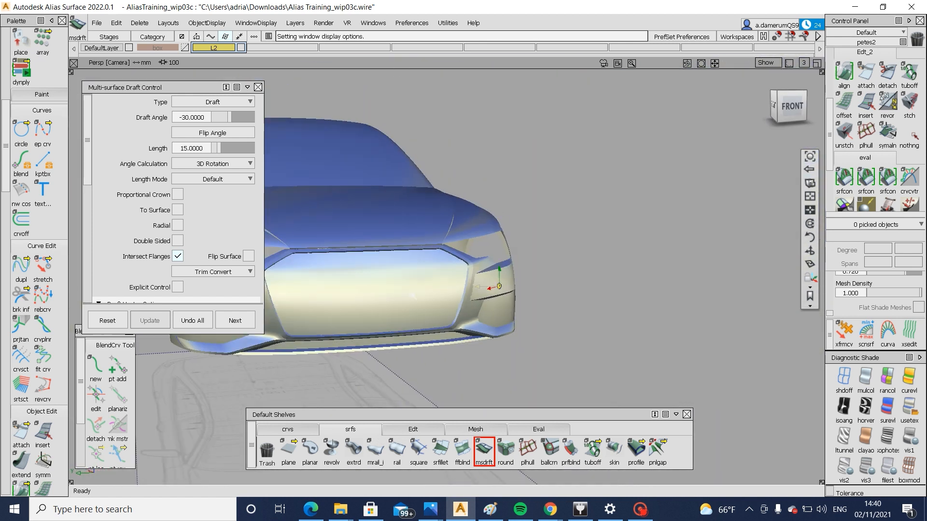
# Close the multi-surface draft settings and examine the shaded car body from a front-left three-quarter view
pyautogui.keyDown('alt'); pyautogui.keyDown('shift'); pyautogui.moveTo(413, 296); pyautogui.dragTo(572, 294, button='middle'); pyautogui.keyUp('shift'); pyautogui.keyUp('alt')
pyautogui.click(258, 87)
pyautogui.keyDown('alt'); pyautogui.keyDown('shift'); pyautogui.click(423, 234); pyautogui.keyUp('shift'); pyautogui.keyUp('alt')
pyautogui.keyDown('alt'); pyautogui.keyDown('shift'); pyautogui.moveTo(422, 234); pyautogui.dragTo(188, 237); pyautogui.keyUp('shift'); pyautogui.keyUp('alt')
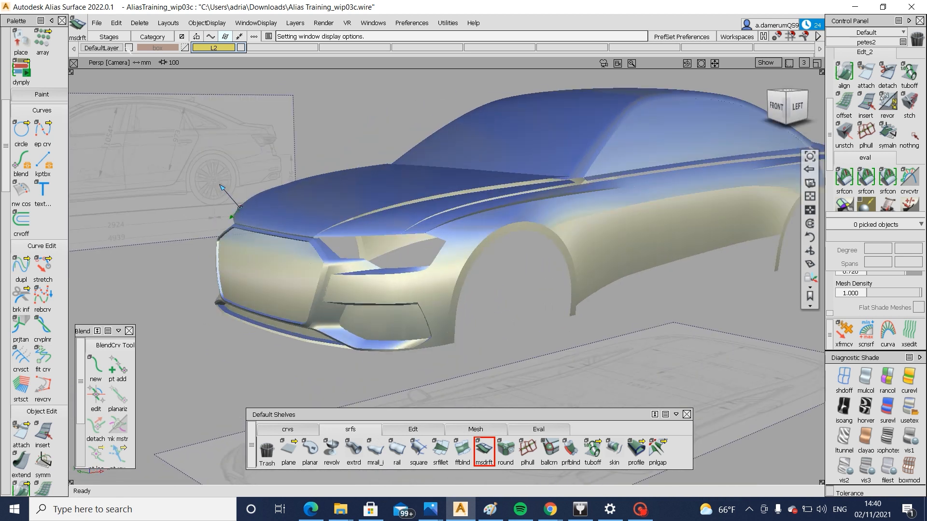
# Save the model as a new wire file named "Alias Training_wip03d" in the Downloads folder
pyautogui.click(97, 23)
pyautogui.click(121, 107)
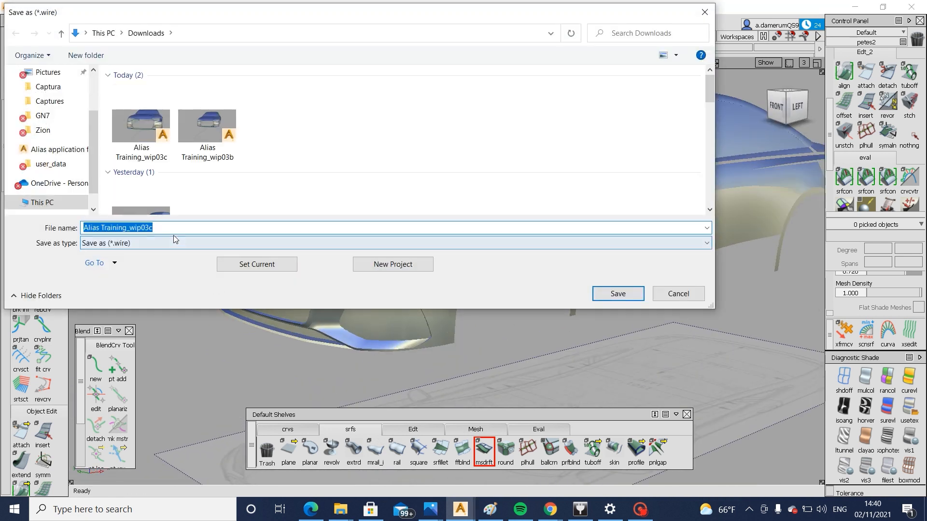
pyautogui.click(176, 227)
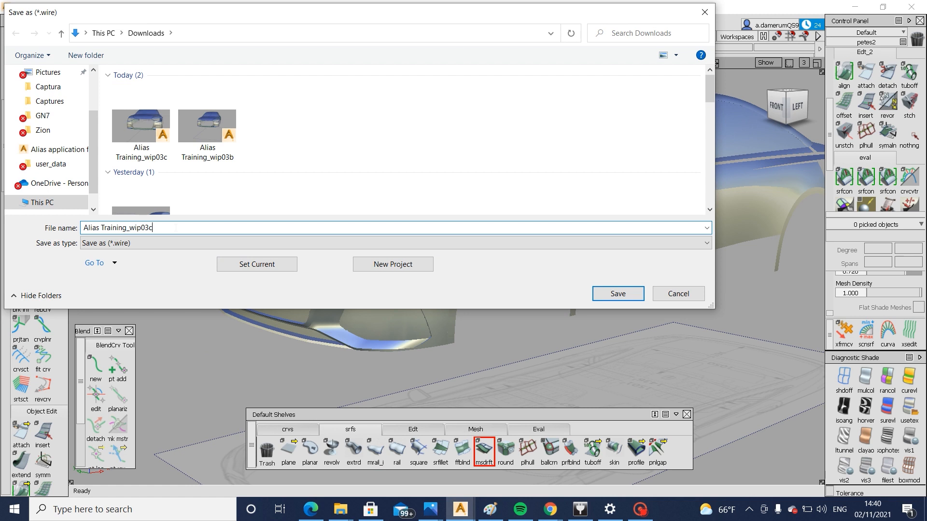
pyautogui.write('d')
pyautogui.press('BackSpace')
pyautogui.press('BackSpace')
pyautogui.write('d')
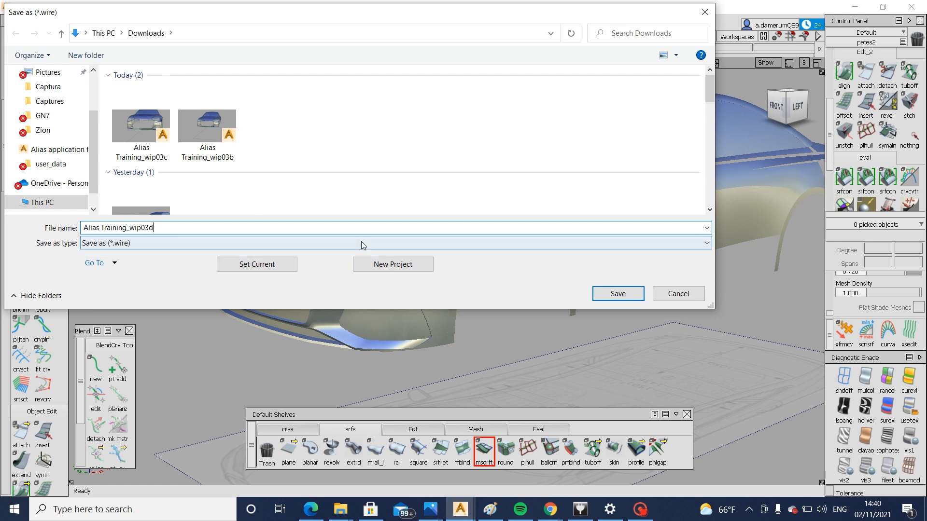
pyautogui.click(605, 291)
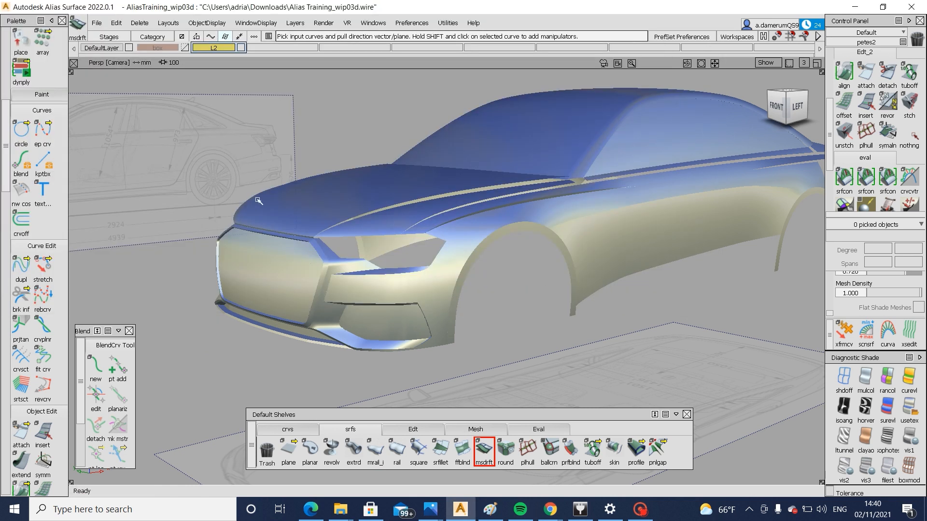
pyautogui.click(639, 511)
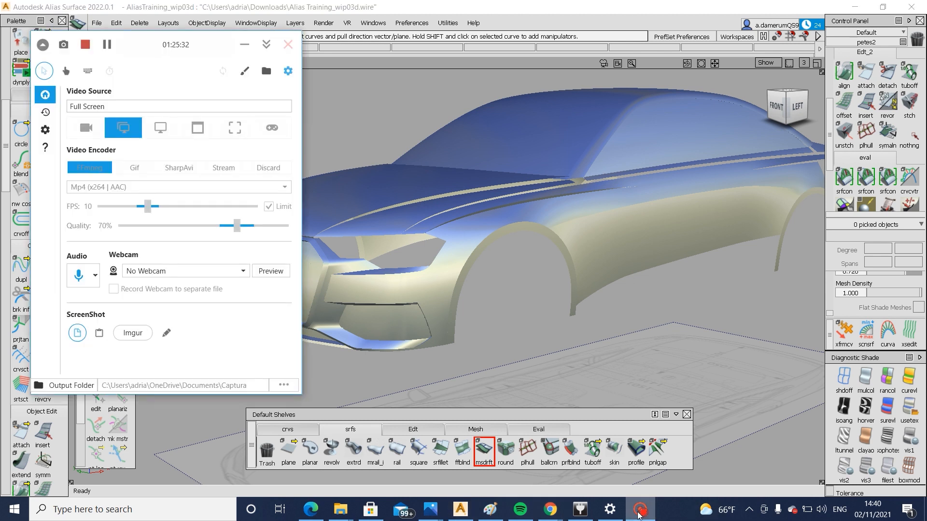